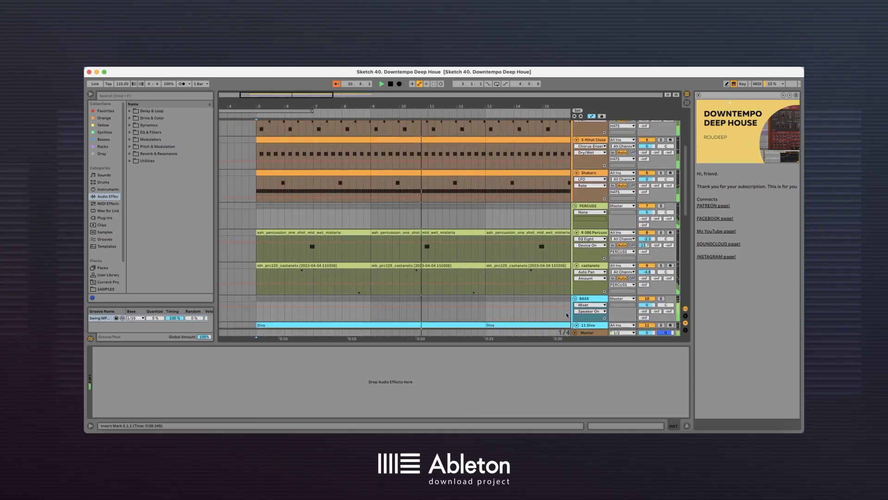
Step: Look through the playing arrangement's percussion, bass, instrument, pad and vocal tracks with the playhead being followed
{"action": "scroll", "coordinate": [567, 315], "scroll_direction": "down", "scroll_amount": 2}
{"action": "scroll", "coordinate": [567, 315], "scroll_direction": "down", "scroll_amount": 2}
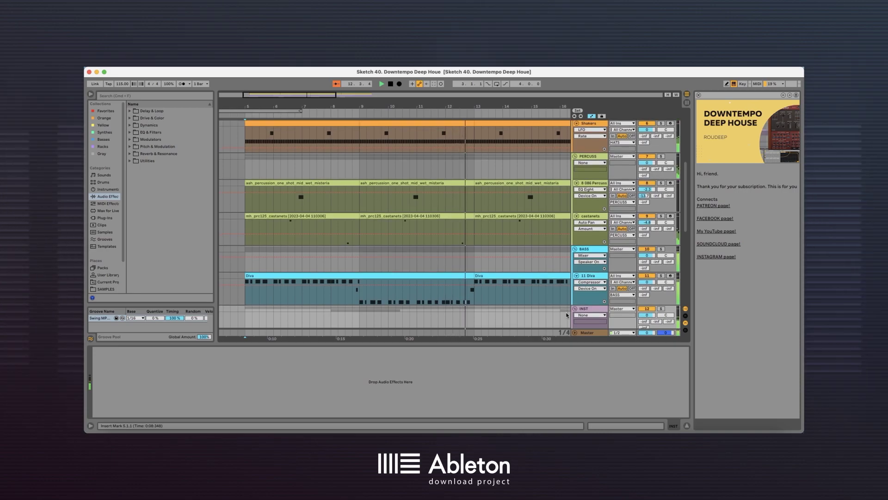
{"action": "scroll", "coordinate": [567, 315], "scroll_direction": "down", "scroll_amount": 2}
{"action": "scroll", "coordinate": [567, 313], "scroll_direction": "down", "scroll_amount": 2}
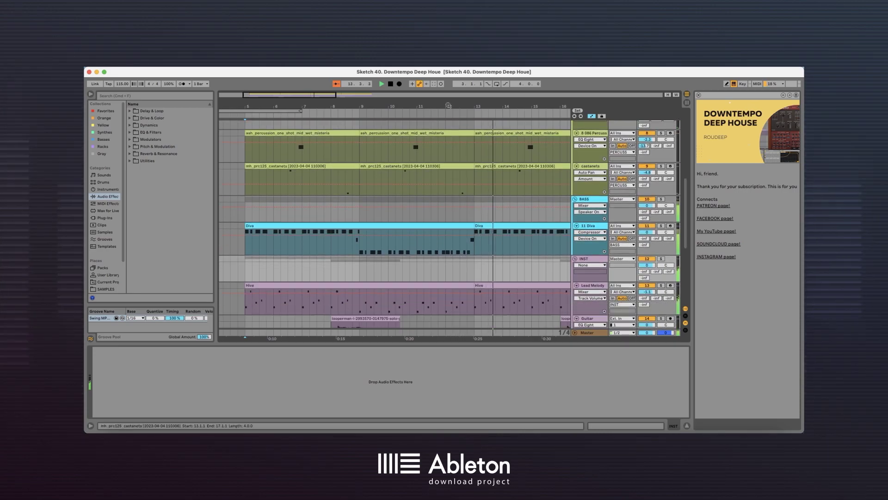
{"action": "left_click", "coordinate": [336, 83]}
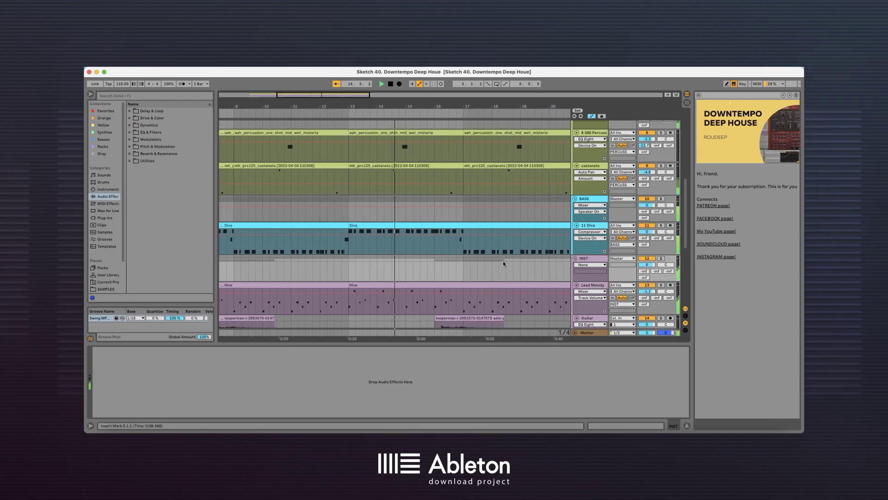
{"action": "scroll", "coordinate": [538, 281], "scroll_direction": "down", "scroll_amount": 2}
{"action": "scroll", "coordinate": [547, 300], "scroll_direction": "down", "scroll_amount": 3}
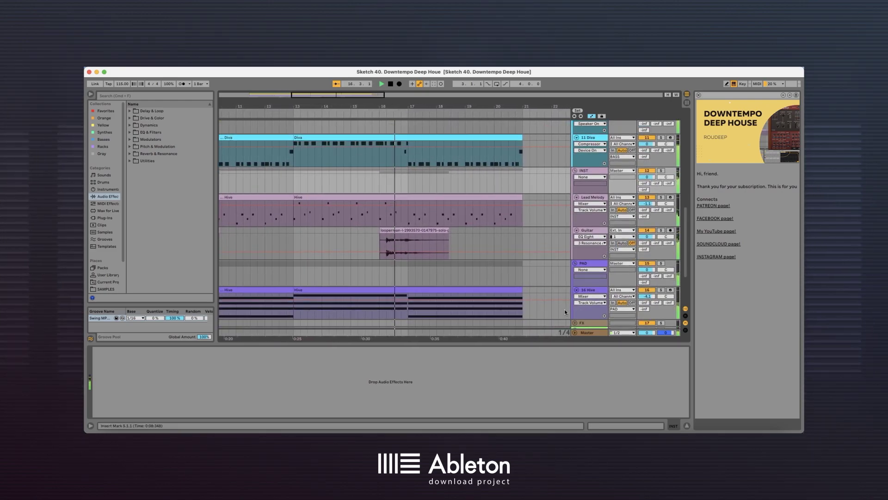
{"action": "scroll", "coordinate": [564, 307], "scroll_direction": "down", "scroll_amount": 2}
{"action": "scroll", "coordinate": [557, 293], "scroll_direction": "down", "scroll_amount": 2}
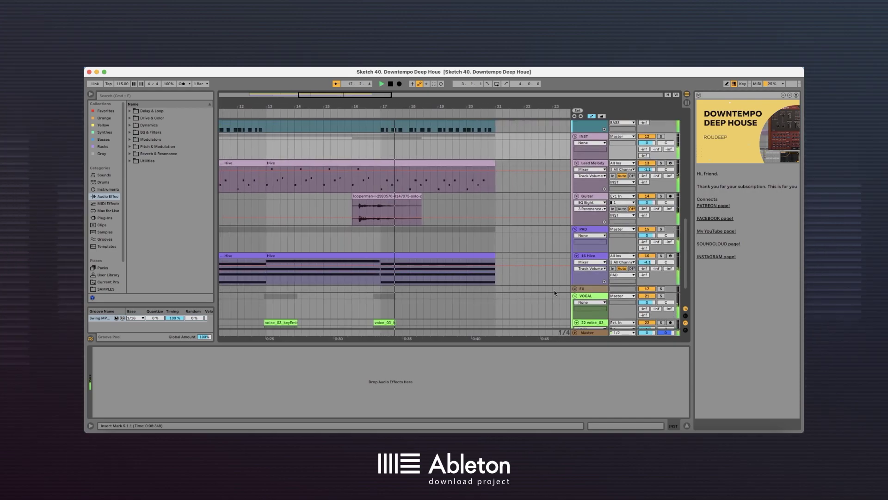
{"action": "scroll", "coordinate": [555, 291], "scroll_direction": "down", "scroll_amount": 2}
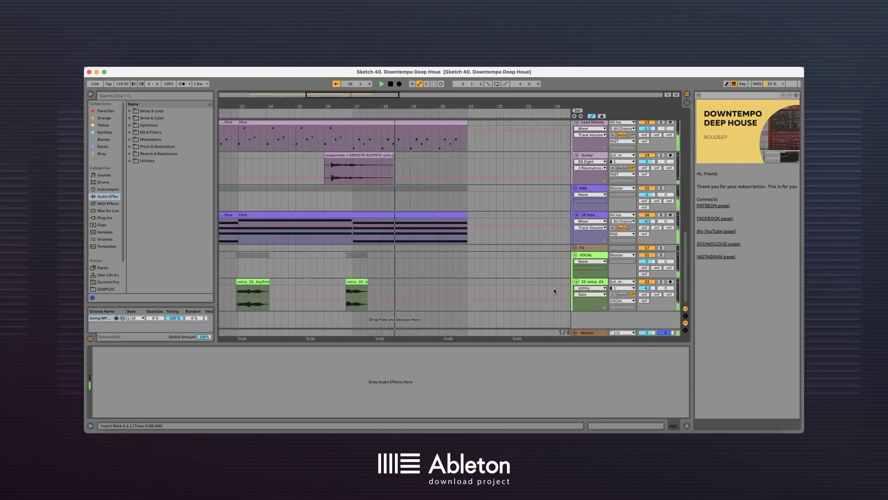
{"action": "scroll", "coordinate": [523, 294], "scroll_direction": "up", "scroll_amount": 4}
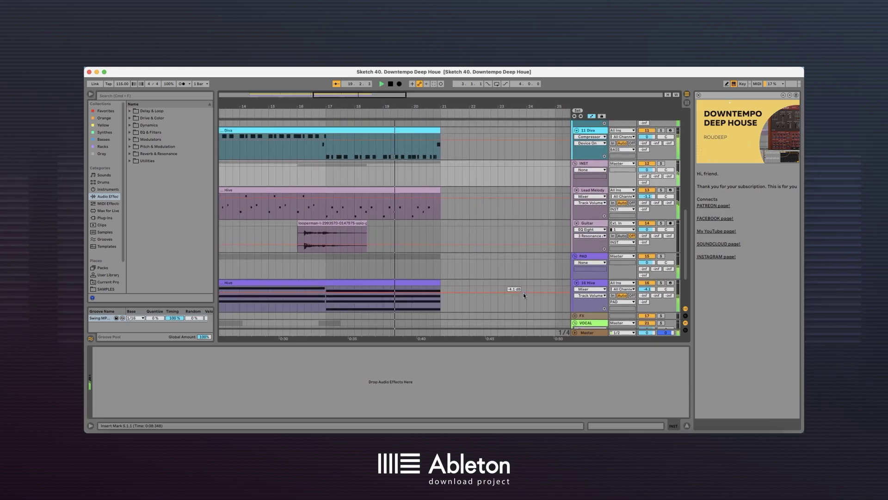
{"action": "scroll", "coordinate": [524, 294], "scroll_direction": "up", "scroll_amount": 3}
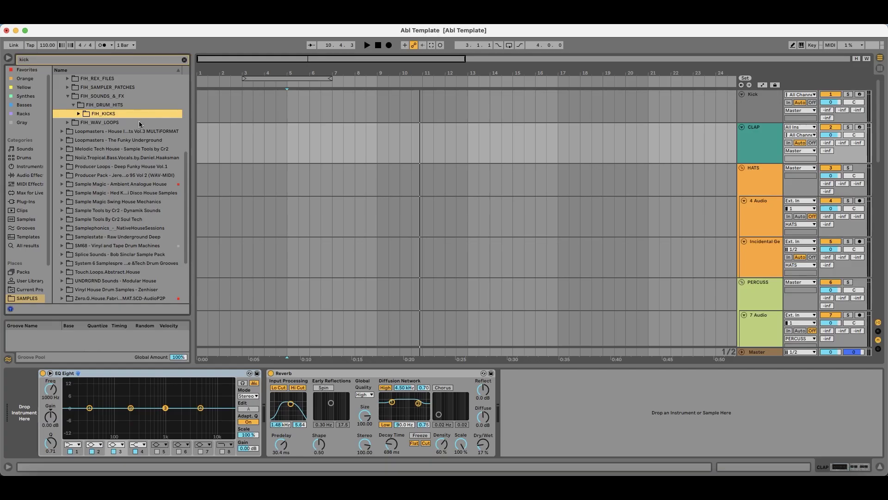
Step: Open the FIH_KICKS sample folder and audition the kick samples from FIH_Kick_01.wav to FIH_Kick_05.wav
{"action": "key", "text": "Right"}
{"action": "key", "text": "Down"}
{"action": "key", "text": "Down"}
{"action": "key", "text": "Down"}
{"action": "key", "text": "Down"}
{"action": "key", "text": "Down"}
{"action": "scroll", "coordinate": [138, 189], "scroll_direction": "up", "scroll_amount": 2}
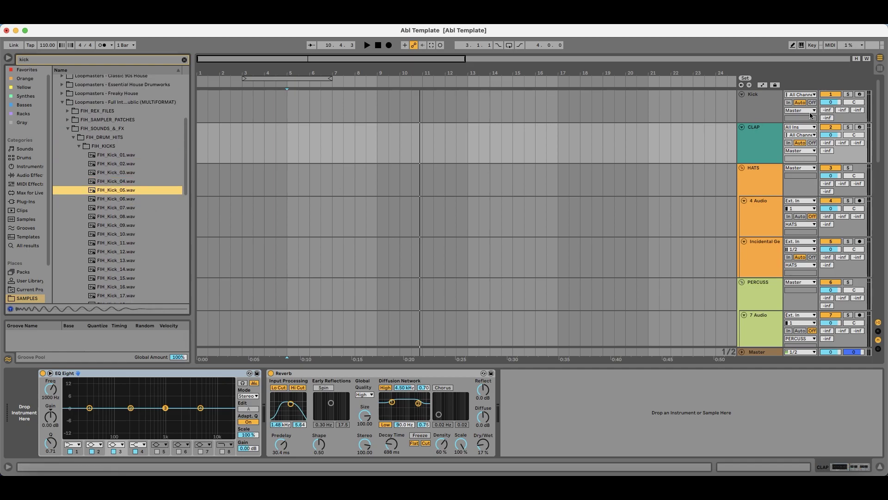
Step: Load FIH_Kick_05.wav into the Kick track's sampler
{"action": "left_click", "coordinate": [769, 110]}
{"action": "left_click", "coordinate": [118, 192]}
{"action": "key", "text": "Up"}
{"action": "left_click", "coordinate": [132, 190]}
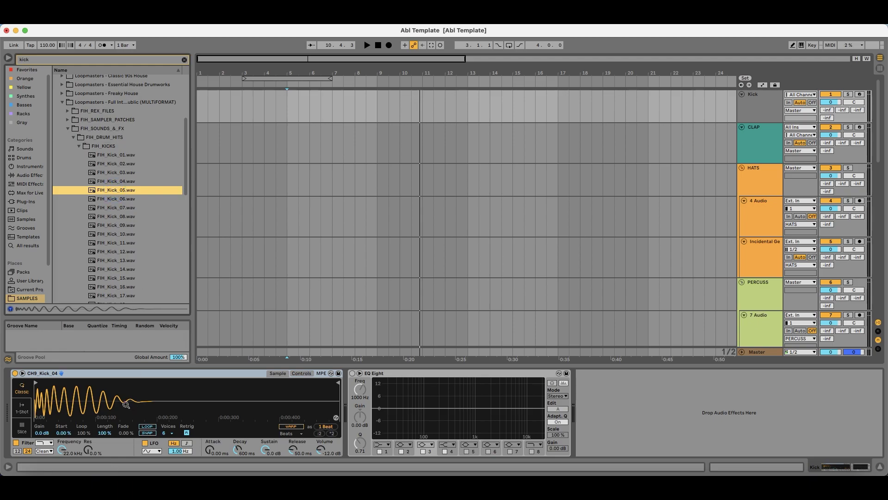
{"action": "key", "text": "Return"}
{"action": "key", "text": "space"}
Step: Create an empty four-bar MIDI clip on the Kick track from bar 5 to bar 9 and arm the track
{"action": "left_click_drag", "start_coordinate": [290, 104], "coordinate": [364, 104]}
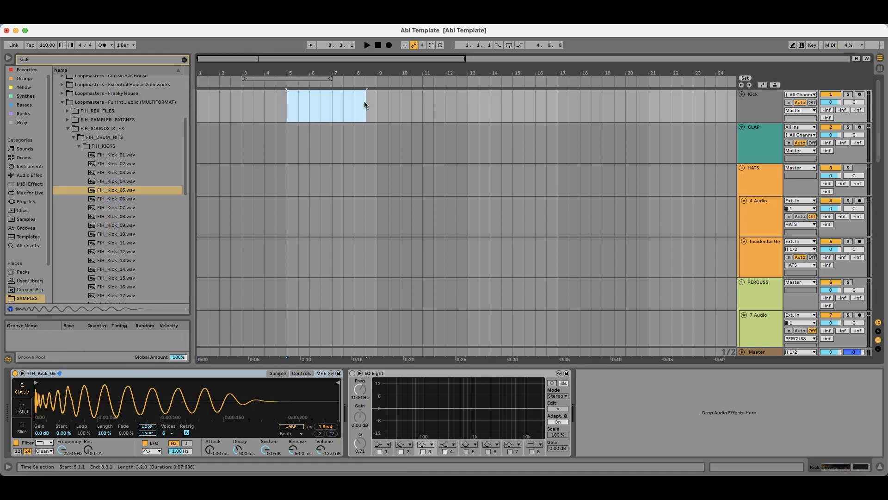
{"action": "key", "text": "super+shift+m"}
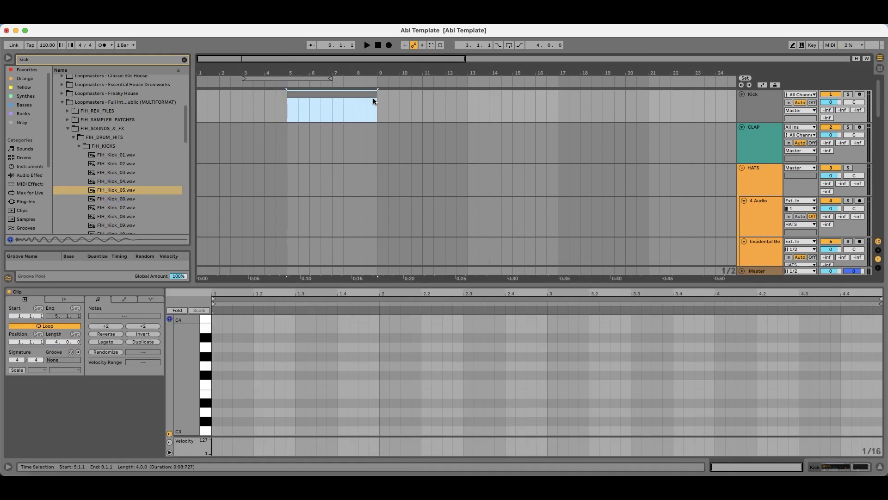
{"action": "left_click", "coordinate": [860, 95]}
Step: Fill the kick clip with a C3 note on every beat across all four bars
{"action": "scroll", "coordinate": [250, 397], "scroll_direction": "down", "scroll_amount": 3}
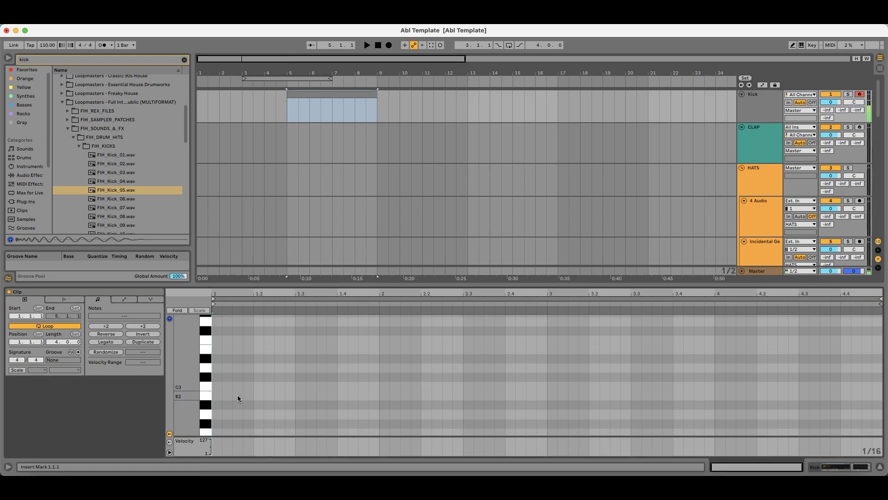
{"action": "double_click", "coordinate": [225, 383]}
{"action": "mouse_move", "coordinate": [226, 384]}
{"action": "left_mouse_down"}
{"action": "mouse_move", "coordinate": [251, 384]}
{"action": "mouse_move", "coordinate": [224, 390]}
{"action": "left_mouse_up"}
{"action": "key", "text": "super+d"}
{"action": "key", "text": "super+d"}
{"action": "key", "text": "super+d"}
{"action": "key", "text": "super+d"}
{"action": "key", "text": "super+d"}
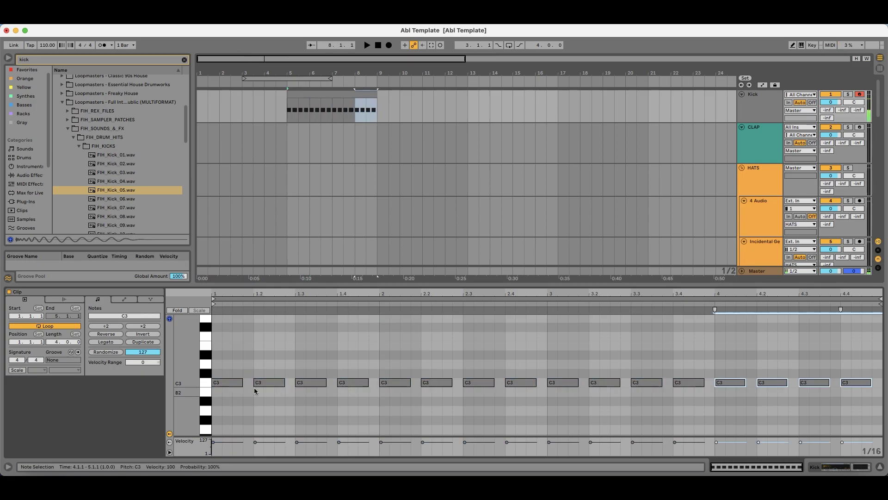
Step: Play the kick pattern with the track's devices showing, and audition the FIH_KICKS samples from FIH_Kick_04.wav to FIH_Kick_21.wav
{"action": "key", "text": "shift+Tab"}
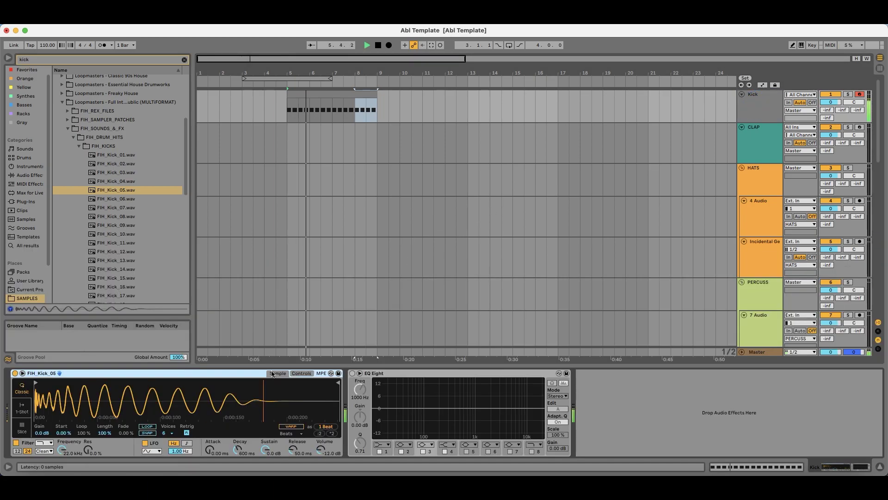
{"action": "left_click", "coordinate": [151, 189]}
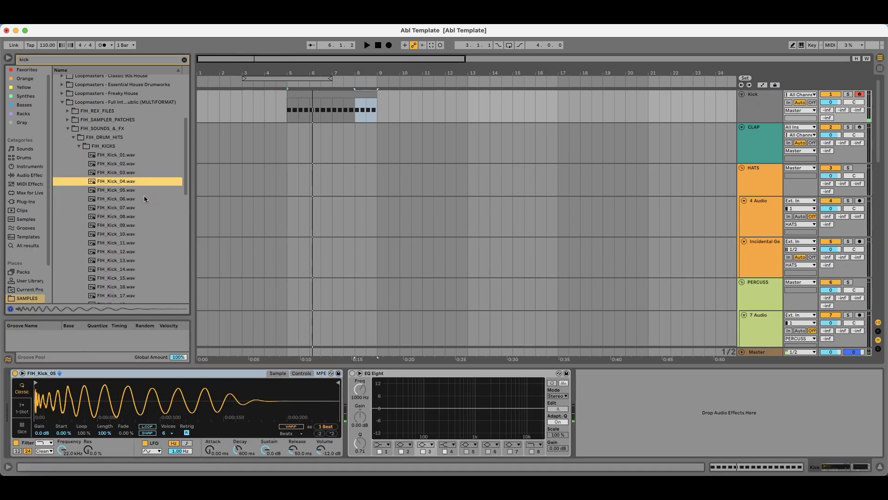
{"action": "left_click", "coordinate": [129, 181]}
{"action": "key", "text": "Down"}
{"action": "key", "text": "Down"}
{"action": "key", "text": "Down"}
{"action": "key", "text": "Down"}
{"action": "scroll", "coordinate": [128, 223], "scroll_direction": "down", "scroll_amount": 3}
{"action": "key", "text": "Down"}
{"action": "key", "text": "Down"}
{"action": "scroll", "coordinate": [125, 206], "scroll_direction": "down", "scroll_amount": 1}
{"action": "key", "text": "Down"}
{"action": "scroll", "coordinate": [130, 209], "scroll_direction": "down", "scroll_amount": 1}
{"action": "key", "text": "Down"}
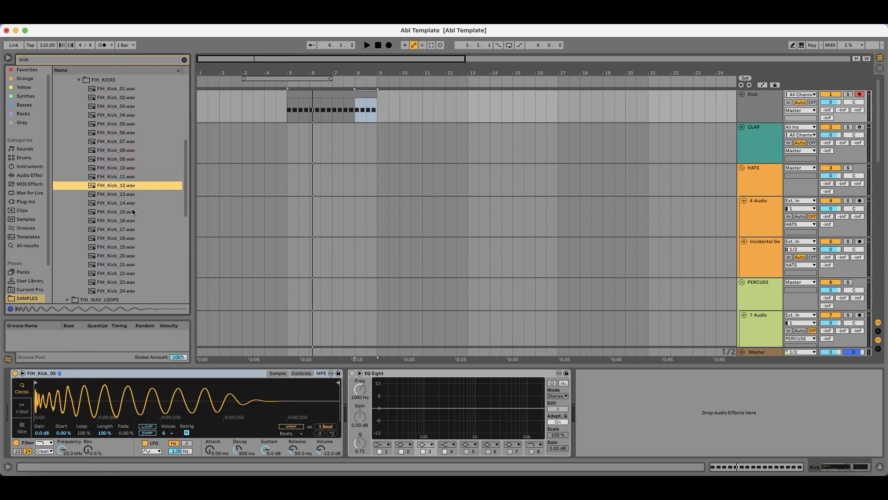
{"action": "key", "text": "Down"}
{"action": "scroll", "coordinate": [132, 213], "scroll_direction": "down", "scroll_amount": 1}
{"action": "key", "text": "Down"}
{"action": "key", "text": "Down"}
{"action": "key", "text": "Down"}
{"action": "scroll", "coordinate": [132, 245], "scroll_direction": "down", "scroll_amount": 3}
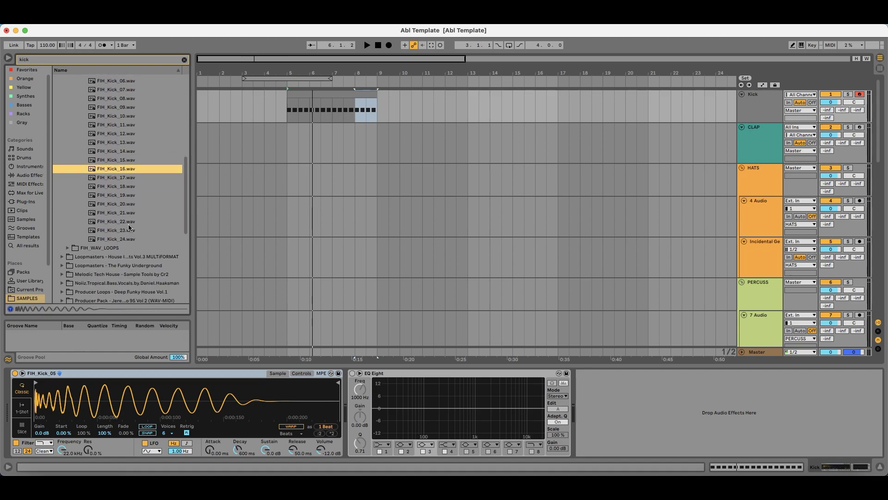
{"action": "scroll", "coordinate": [130, 228], "scroll_direction": "up", "scroll_amount": 5}
{"action": "scroll", "coordinate": [133, 227], "scroll_direction": "down", "scroll_amount": 5}
{"action": "key", "text": "Down"}
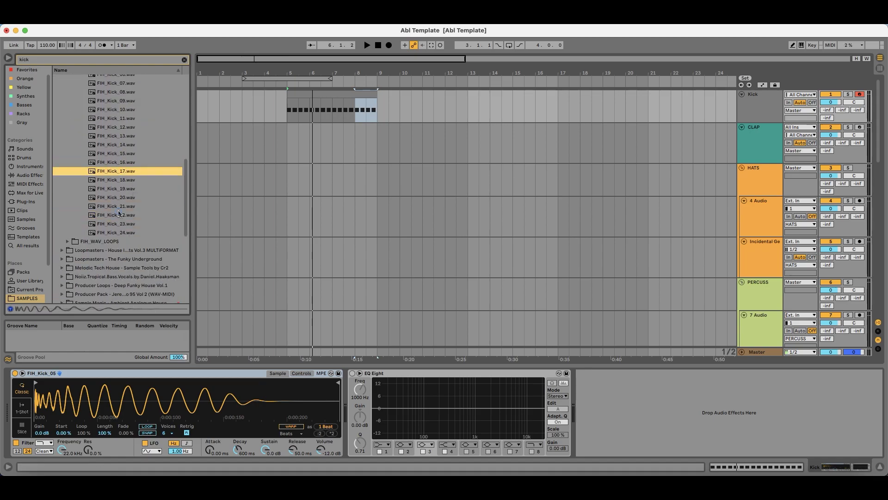
{"action": "key", "text": "Down"}
{"action": "key", "text": "Down"}
{"action": "key", "text": "Down"}
{"action": "key", "text": "Down"}
{"action": "key", "text": "Up"}
{"action": "key", "text": "Down"}
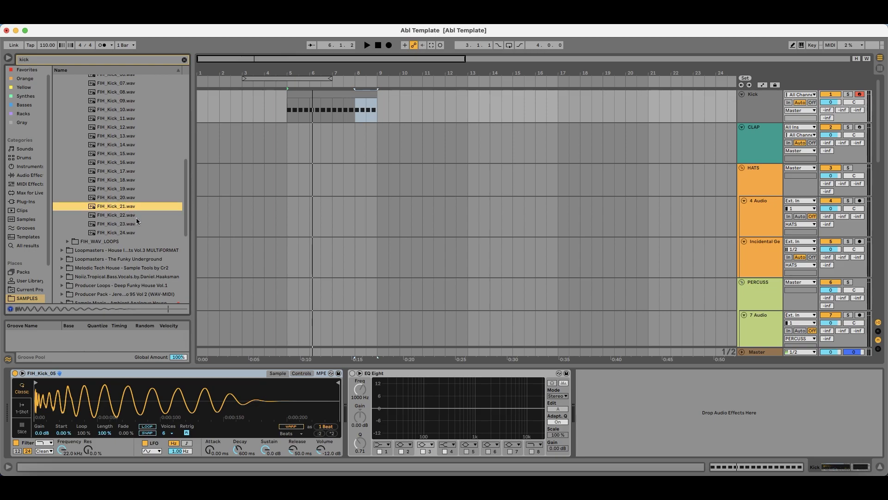
Step: Replace the Kick track's sample with FIH_Kick_21.wav and play the pattern briefly
{"action": "double_click", "coordinate": [126, 207]}
{"action": "key", "text": "space"}
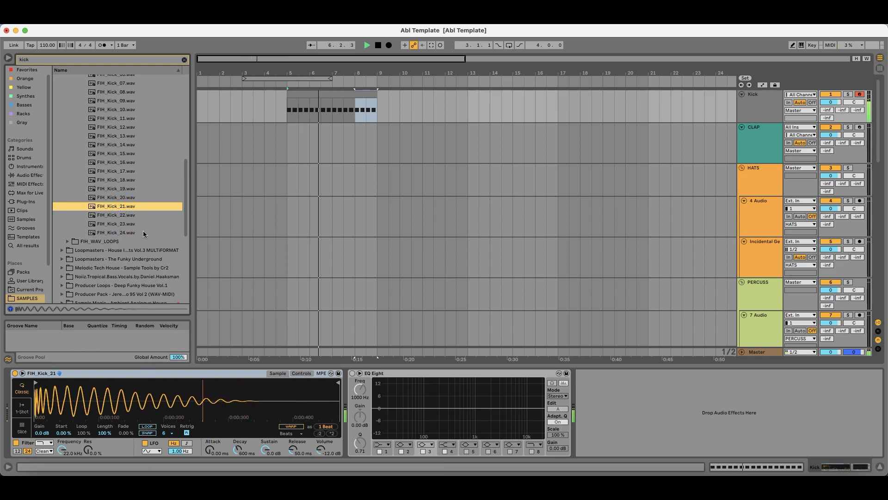
{"action": "key", "text": "space"}
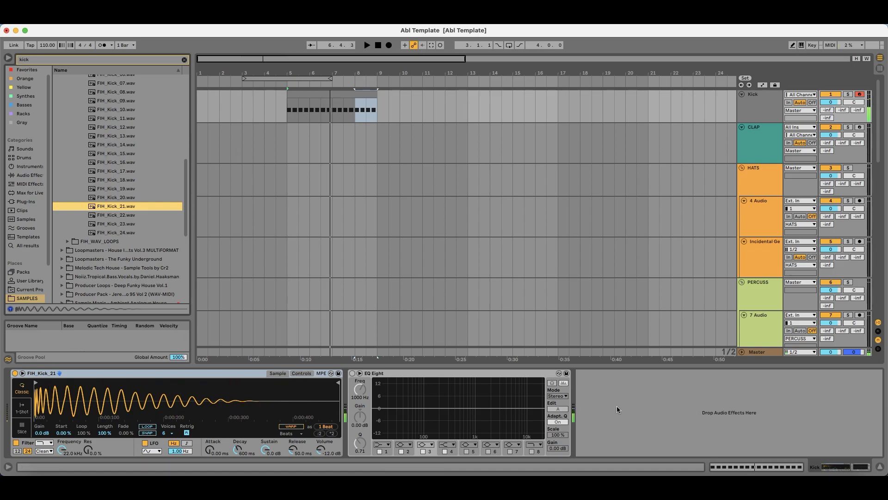
Step: Open the Voxengo SPAN analyzer on the Master track and play the kick pattern through it
{"action": "left_click", "coordinate": [761, 353]}
{"action": "left_click", "coordinate": [100, 373]}
{"action": "key", "text": "space"}
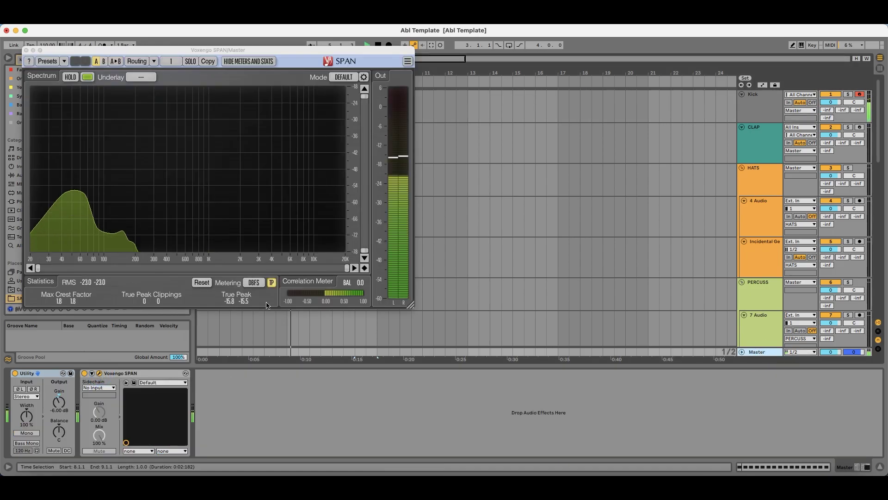
Step: Set the Kick sampler's volume to -6 dB, check the level in playback, and hide the analyzer window
{"action": "left_click", "coordinate": [758, 109]}
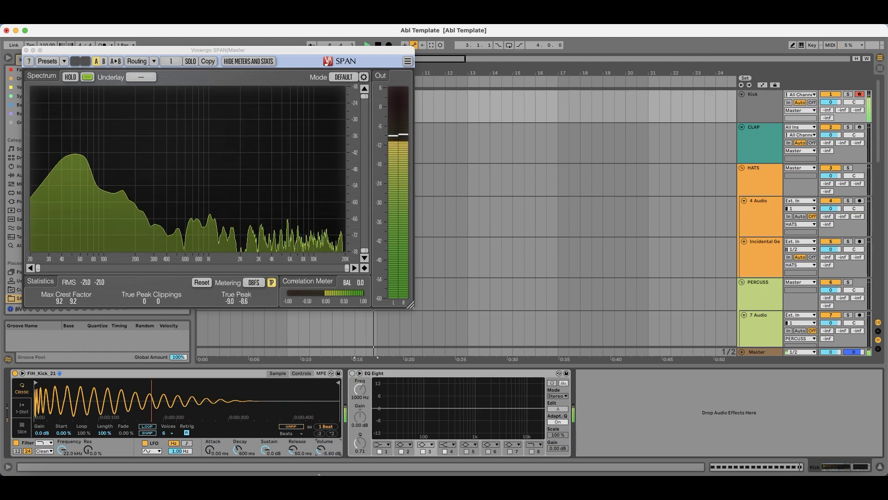
{"action": "left_click_drag", "start_coordinate": [322, 442], "coordinate": [322, 445]}
{"action": "key", "text": "space"}
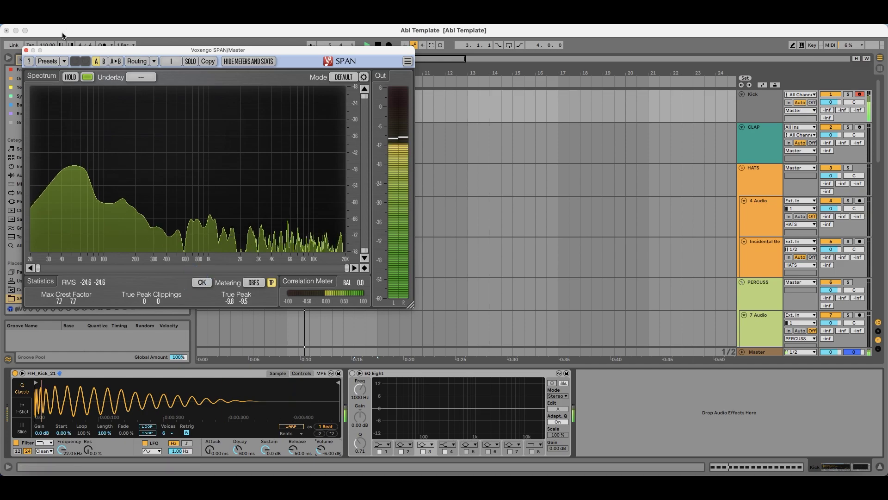
{"action": "key", "text": "super+alt+p"}
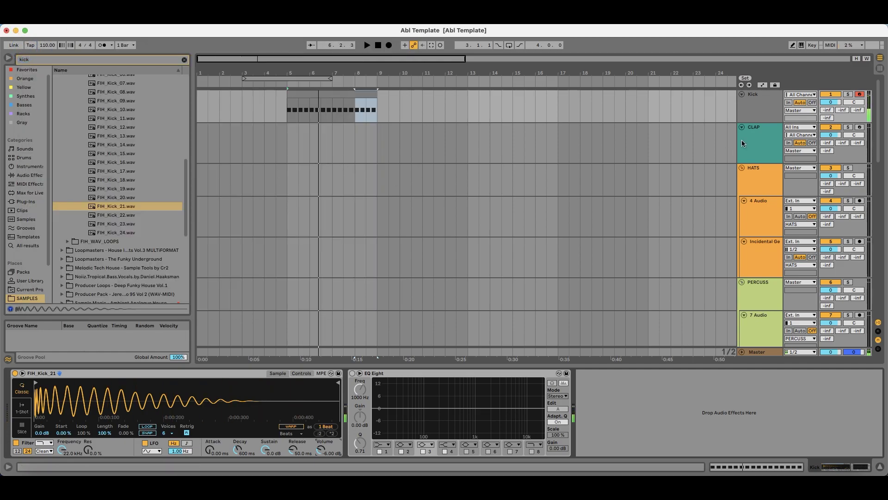
Step: Select the CLAP track and search the sample library for "clap"
{"action": "left_click", "coordinate": [742, 144]}
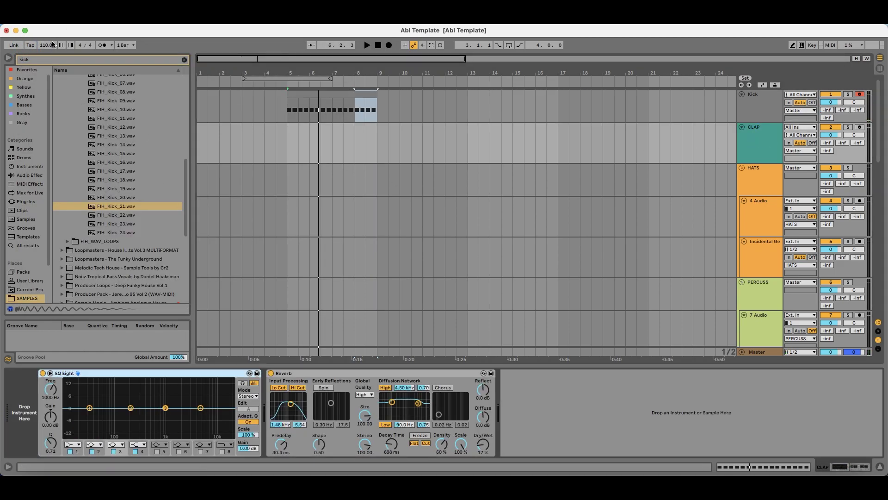
{"action": "left_click", "coordinate": [51, 59]}
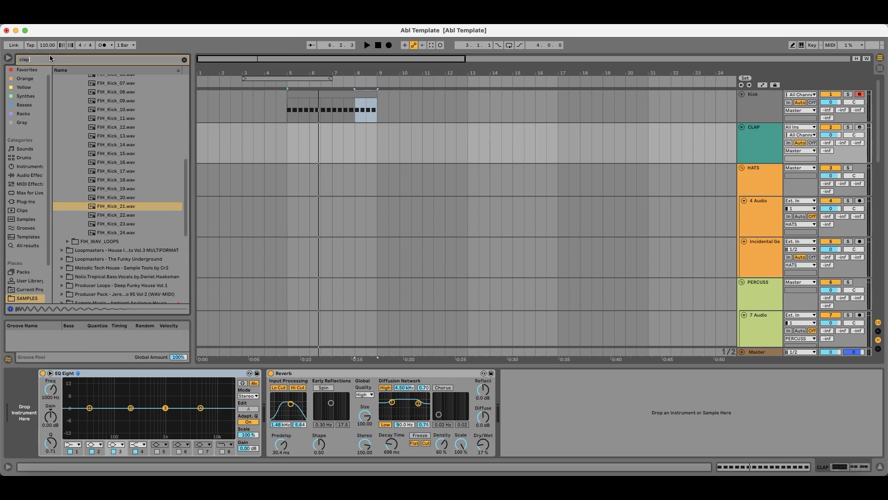
{"action": "type", "text": "clap"}
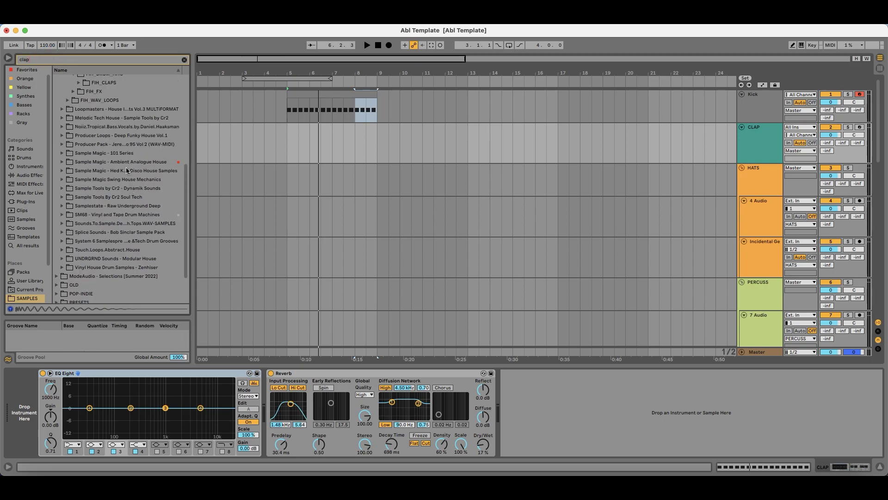
Step: Audition the claps in Sample Magic - Ambient Analogue House, from the high dry drive sample through the mid dry glass sample
{"action": "key", "text": "Right"}
{"action": "key", "text": "Down"}
{"action": "key", "text": "Down"}
{"action": "key", "text": "Down"}
{"action": "key", "text": "Down"}
{"action": "key", "text": "Down"}
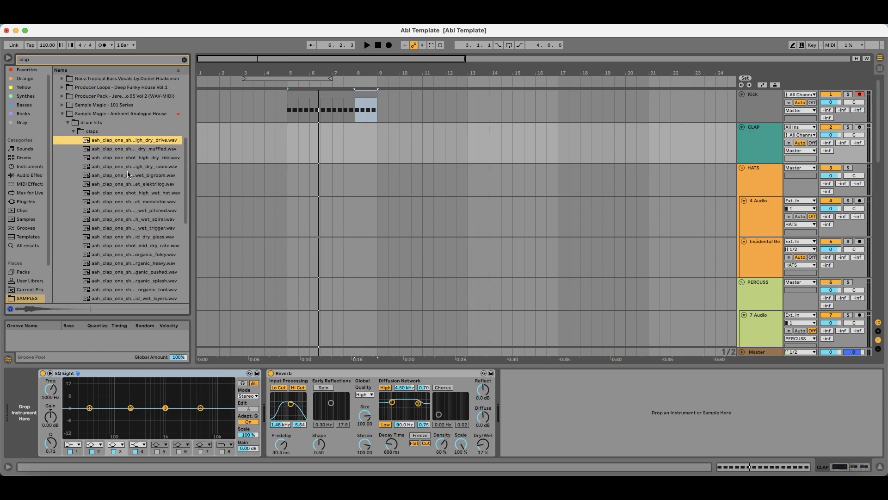
{"action": "key", "text": "Up"}
{"action": "key", "text": "Down"}
{"action": "key", "text": "Down"}
{"action": "key", "text": "Down"}
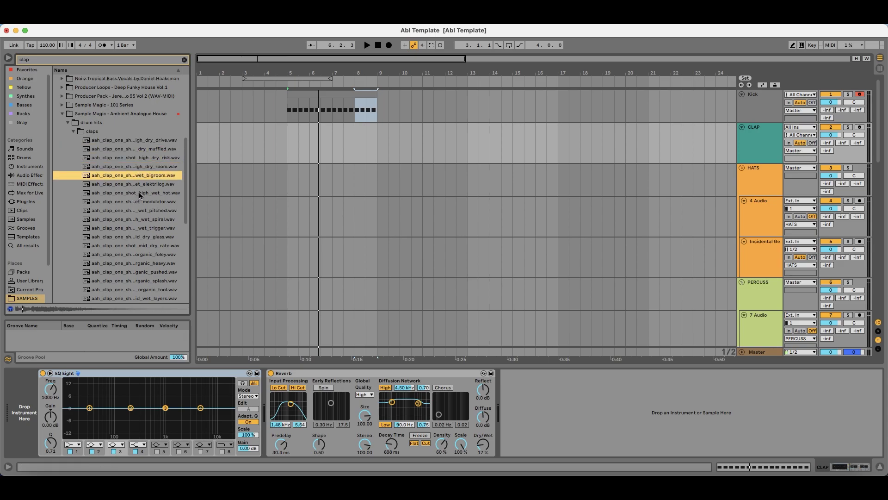
{"action": "key", "text": "Down"}
{"action": "key", "text": "Down"}
{"action": "key", "text": "Up"}
{"action": "key", "text": "Down"}
{"action": "key", "text": "Down"}
{"action": "key", "text": "Down"}
{"action": "key", "text": "Down"}
{"action": "key", "text": "Down"}
{"action": "key", "text": "Down"}
{"action": "key", "text": "Down"}
{"action": "key", "text": "Up"}
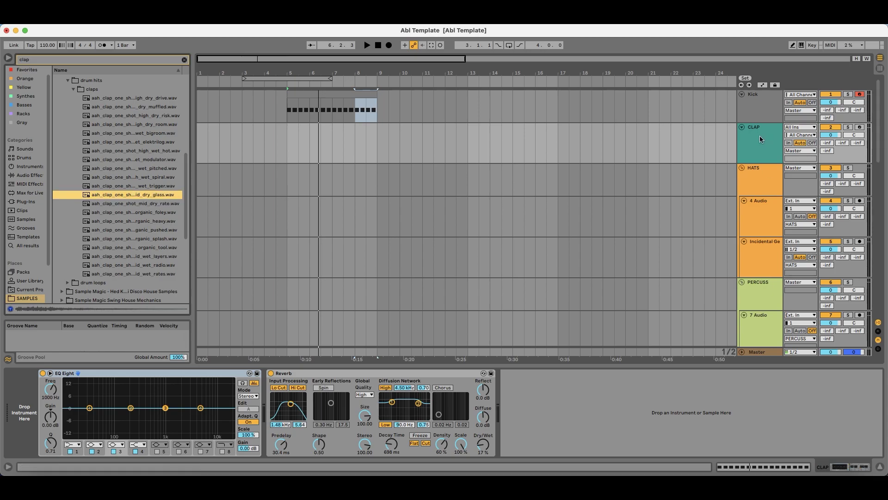
Step: Audition the remaining claps in the Ambient Analogue House folder, from the mid dry rate sample through the mid wet rates sample
{"action": "left_click", "coordinate": [132, 203]}
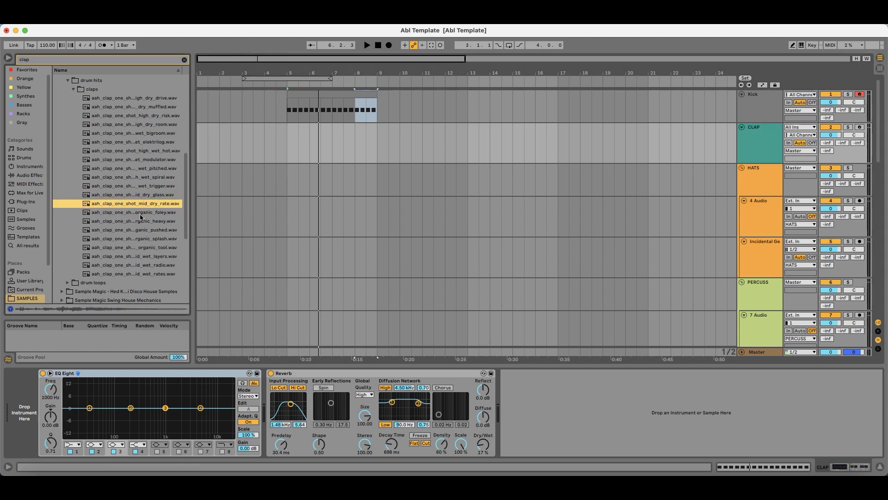
{"action": "key", "text": "Down"}
{"action": "key", "text": "Down"}
{"action": "key", "text": "Down"}
{"action": "key", "text": "Down"}
{"action": "key", "text": "Down"}
{"action": "scroll", "coordinate": [140, 232], "scroll_direction": "down", "scroll_amount": 1}
{"action": "key", "text": "Down"}
{"action": "key", "text": "Down"}
{"action": "key", "text": "Up"}
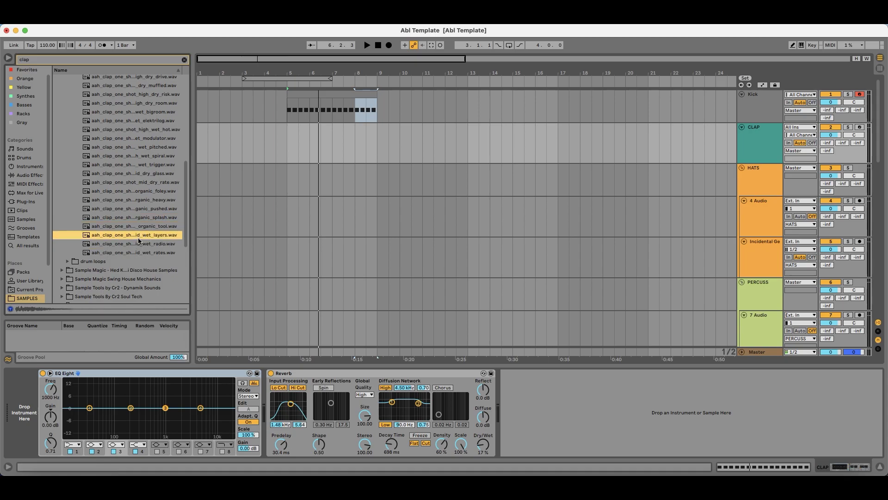
{"action": "key", "text": "Down"}
{"action": "key", "text": "Down"}
Step: Return to the high dry claps and load aah_clap_one_shot_high_dry_muffled.wav as the CLAP track's instrument
{"action": "scroll", "coordinate": [138, 239], "scroll_direction": "up", "scroll_amount": 2}
{"action": "left_click", "coordinate": [137, 171]}
{"action": "key", "text": "Up"}
{"action": "key", "text": "Up"}
{"action": "key", "text": "Up"}
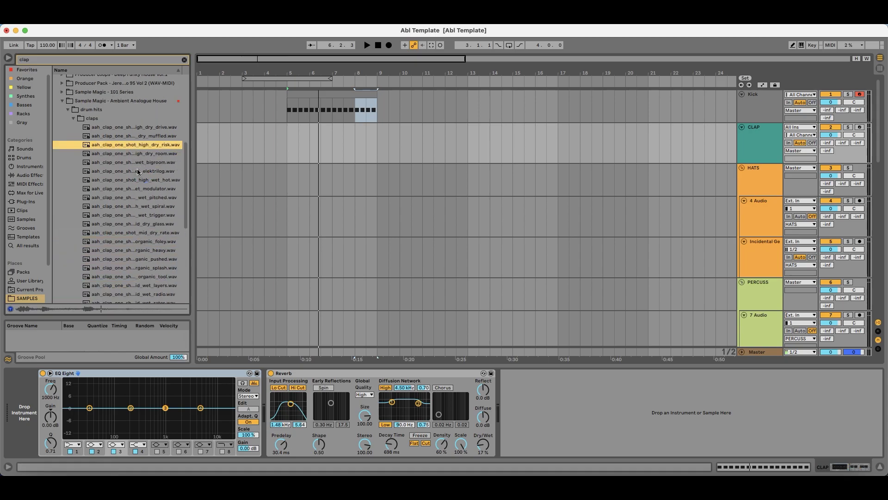
{"action": "left_click_drag", "start_coordinate": [132, 135], "coordinate": [72, 387]}
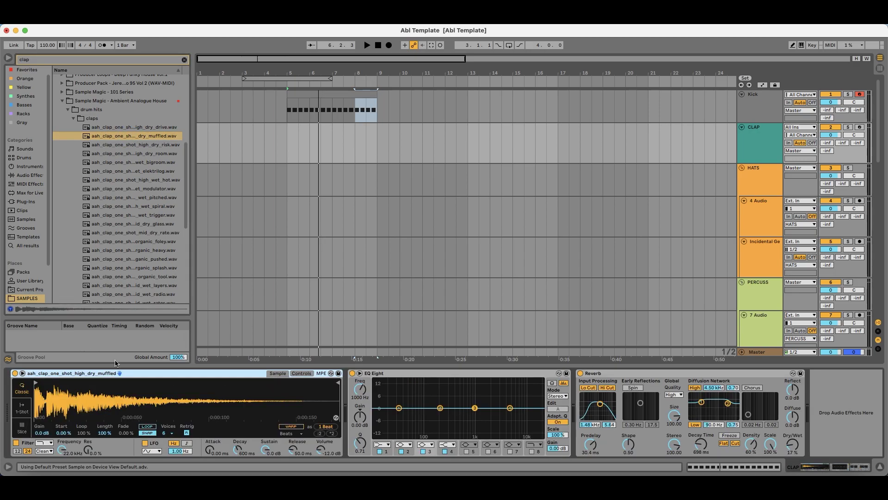
Step: Create an empty four-bar MIDI clip on the CLAP track beneath the kick pattern and arm the track
{"action": "left_click_drag", "start_coordinate": [284, 143], "coordinate": [358, 134]}
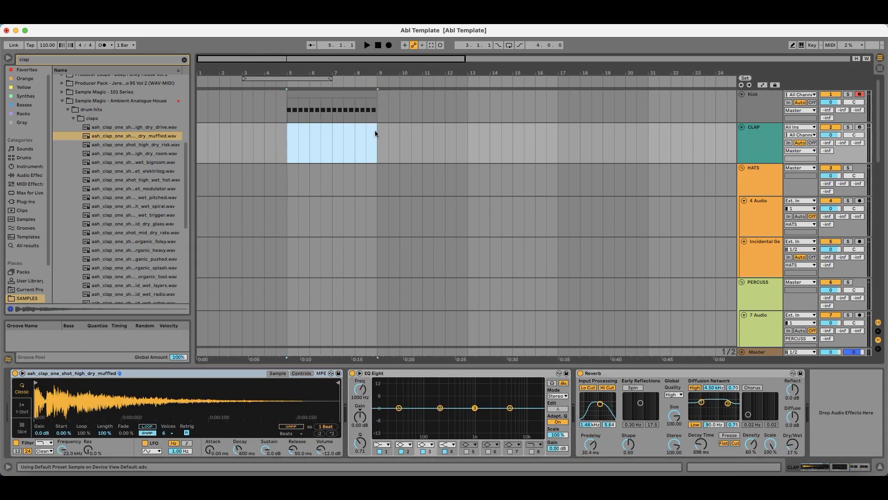
{"action": "key", "text": "super+shift+m"}
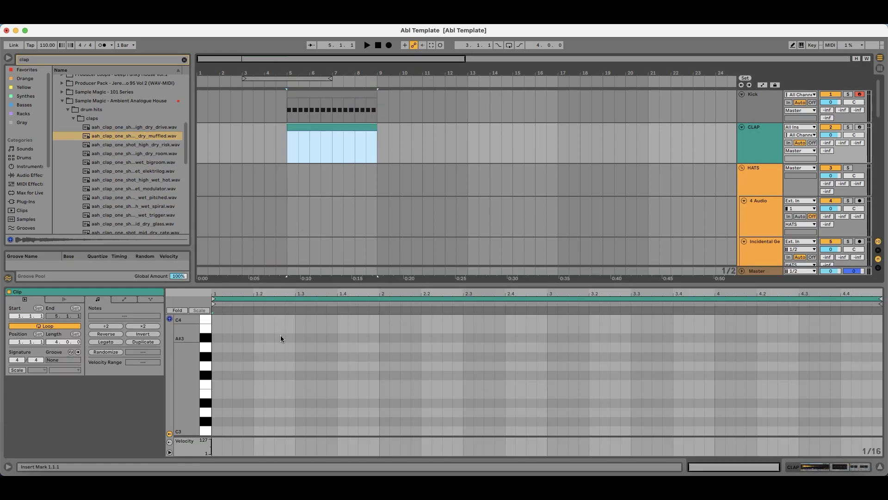
{"action": "left_click", "coordinate": [858, 127]}
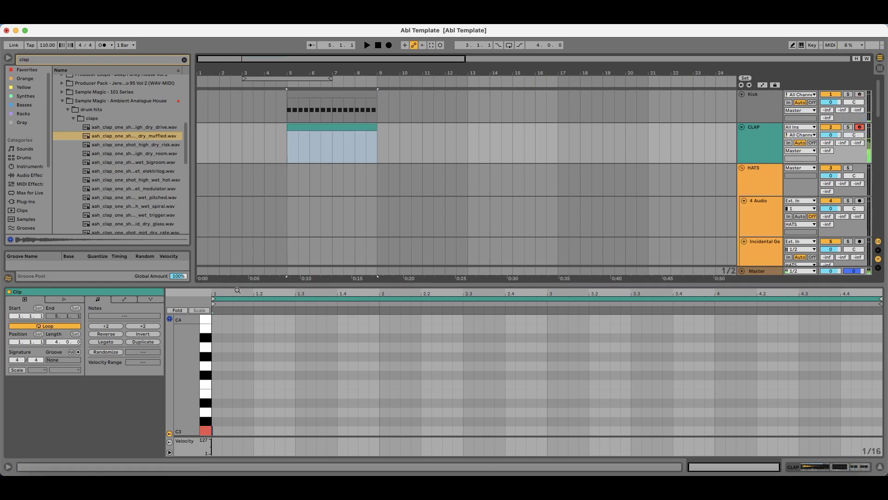
Step: Enter eighth-note C3 claps on beats 2 and 4 of the first bar and repeat them through all four bars
{"action": "scroll", "coordinate": [242, 399], "scroll_direction": "down", "scroll_amount": 2}
{"action": "double_click", "coordinate": [260, 405]}
{"action": "left_click_drag", "start_coordinate": [264, 409], "coordinate": [271, 410]}
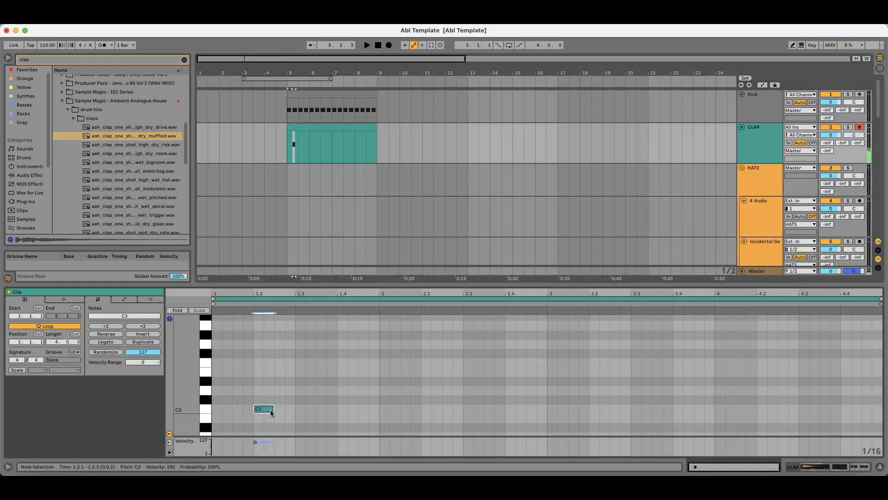
{"action": "left_click_drag", "start_coordinate": [377, 406], "coordinate": [213, 403]}
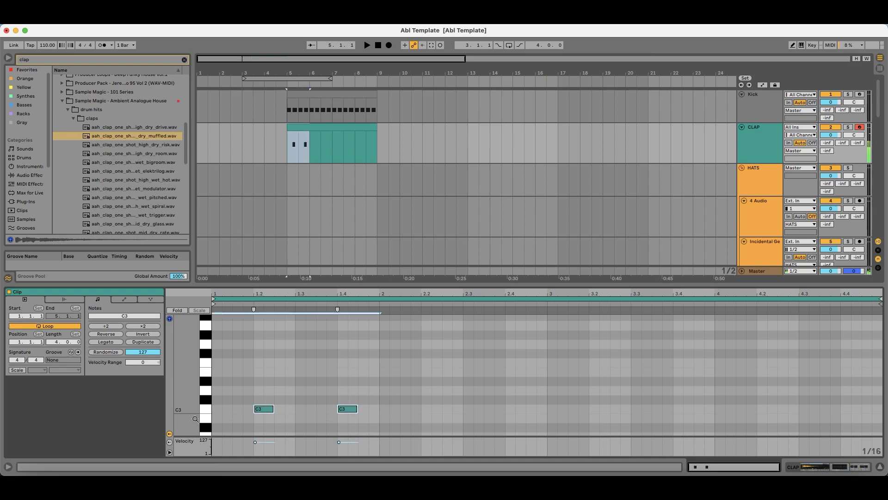
{"action": "key", "text": "super+d"}
{"action": "key", "text": "super+d"}
{"action": "key", "text": "super+d"}
Step: Play the kick and clap together and compare the clap with its Reverb bypassed
{"action": "key", "text": "space"}
{"action": "key", "text": "shift+Tab"}
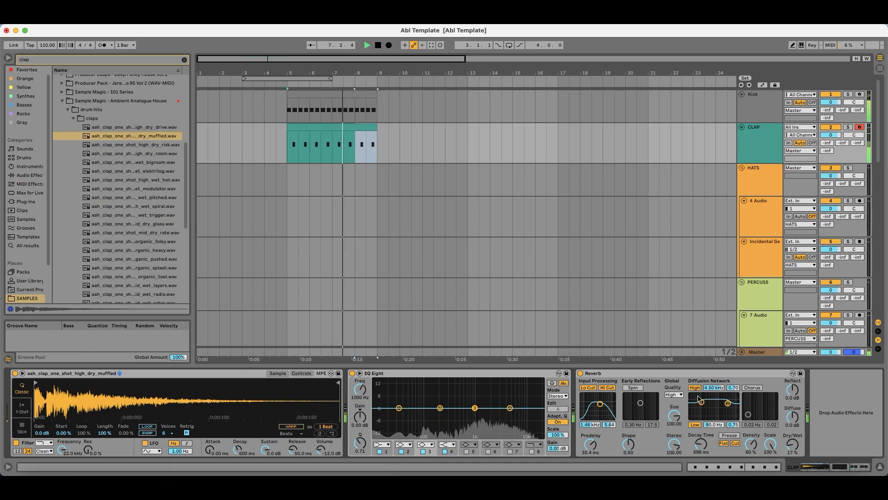
{"action": "left_click", "coordinate": [584, 375]}
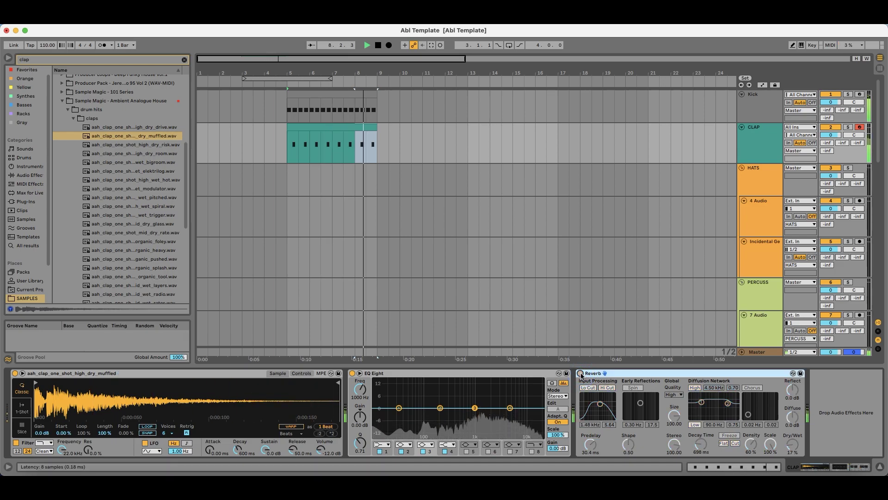
Step: Set band 1 of the clap's EQ Eight to a low cut at about 211 Hz and switch off band 2
{"action": "left_click", "coordinate": [386, 447]}
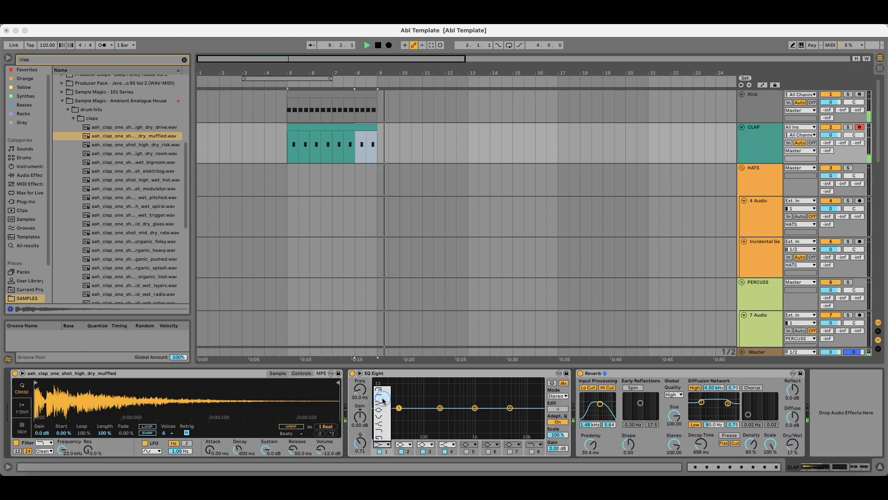
{"action": "left_click", "coordinate": [383, 400]}
{"action": "left_click_drag", "start_coordinate": [400, 414], "coordinate": [441, 415]}
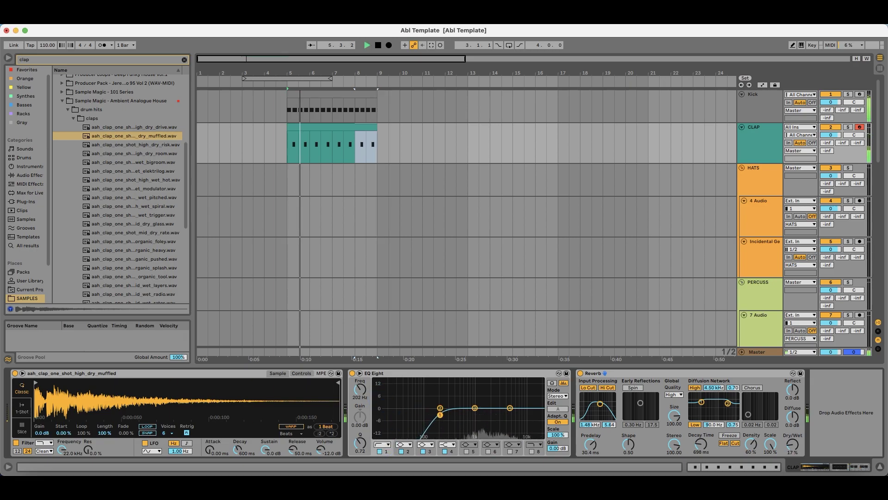
{"action": "left_click", "coordinate": [401, 450]}
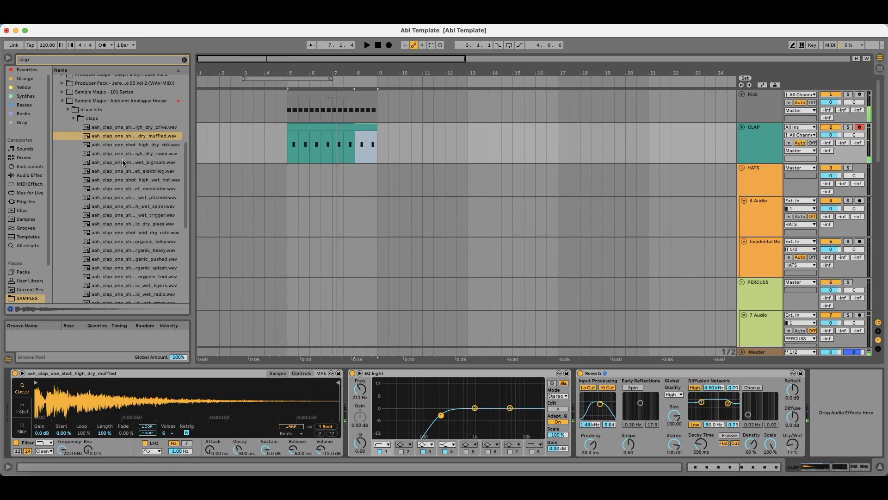
Step: Group the clap's sampler into a Drum Rack
{"action": "right_click", "coordinate": [67, 372]}
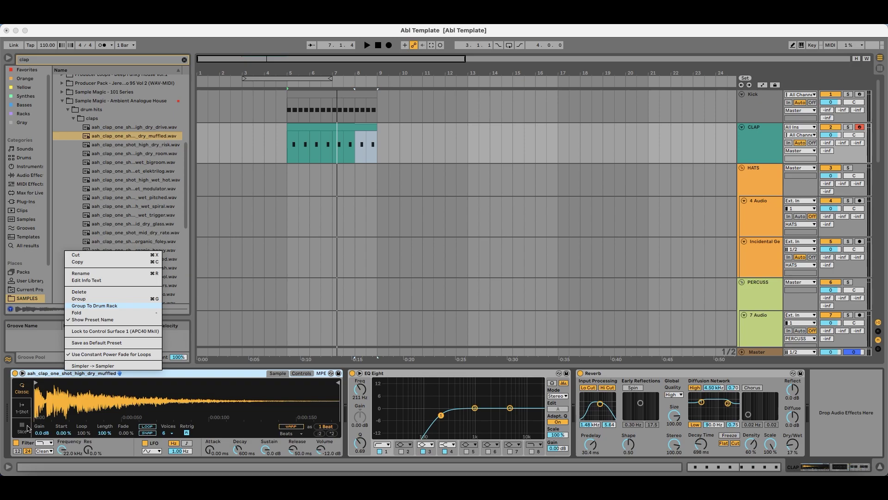
{"action": "key", "text": "Return"}
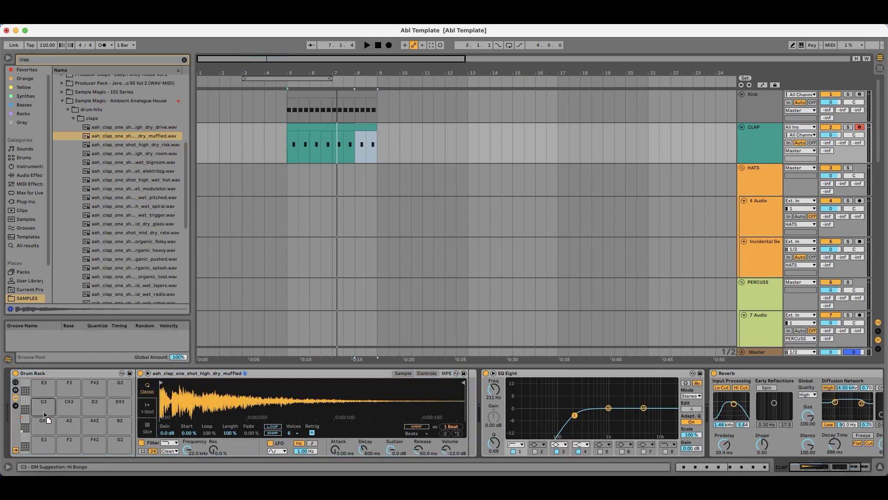
Step: Open the snares & claps folder of the Hed Kandi Disco House pack and audition its first claps through hk_clap_housenice.wav
{"action": "left_click", "coordinate": [114, 145]}
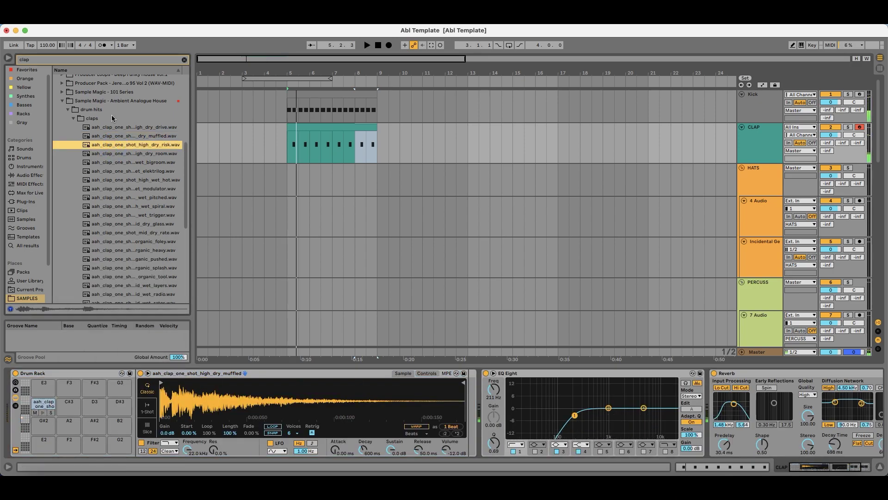
{"action": "left_click", "coordinate": [113, 118]}
{"action": "left_click", "coordinate": [115, 140]}
{"action": "left_click", "coordinate": [118, 140]}
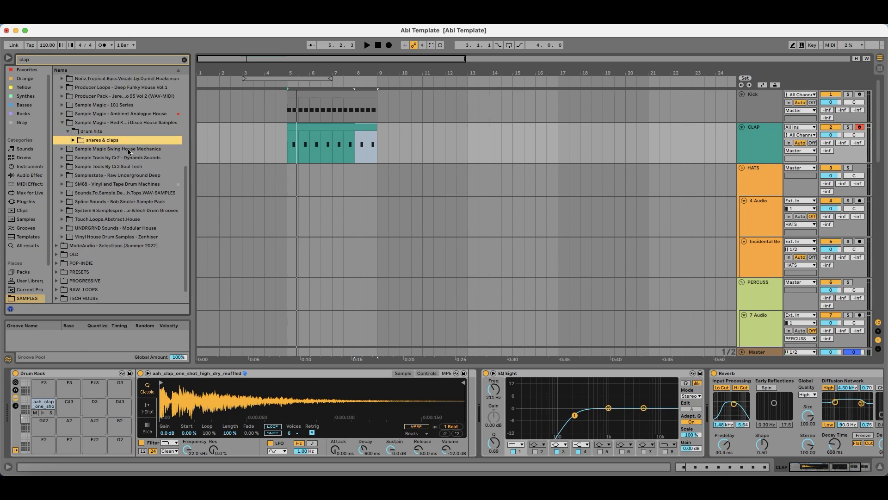
{"action": "left_click", "coordinate": [129, 150]}
{"action": "key", "text": "Down"}
{"action": "key", "text": "Down"}
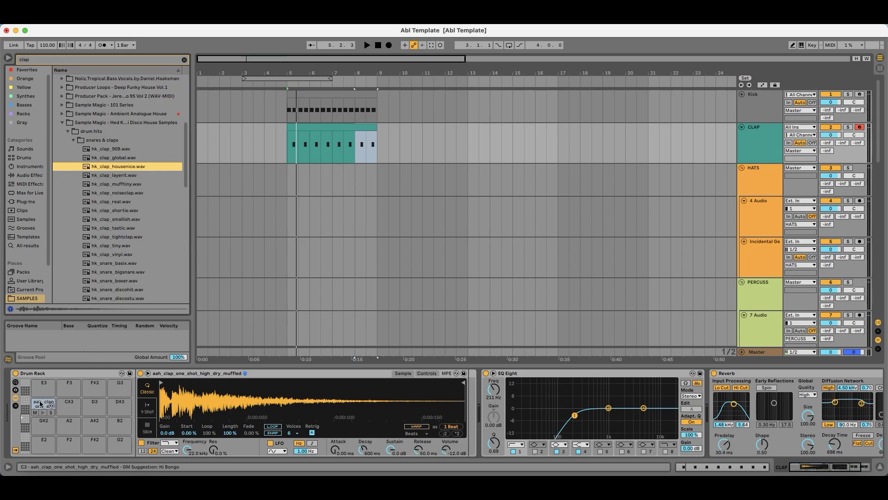
Step: Copy the clap pad from C3 to D3, replace the C3 sample with hk_clap_housenice.wav, and play the pattern
{"action": "left_click_drag", "start_coordinate": [41, 404], "coordinate": [75, 409]}
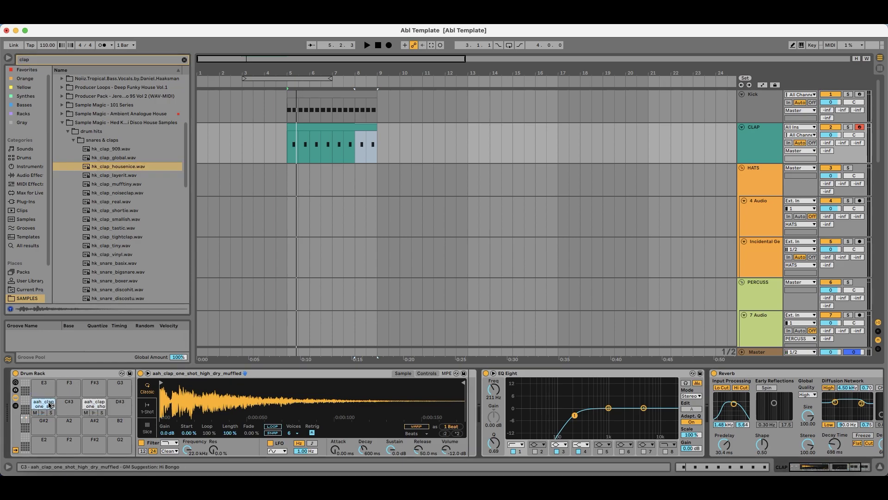
{"action": "left_click", "coordinate": [126, 168]}
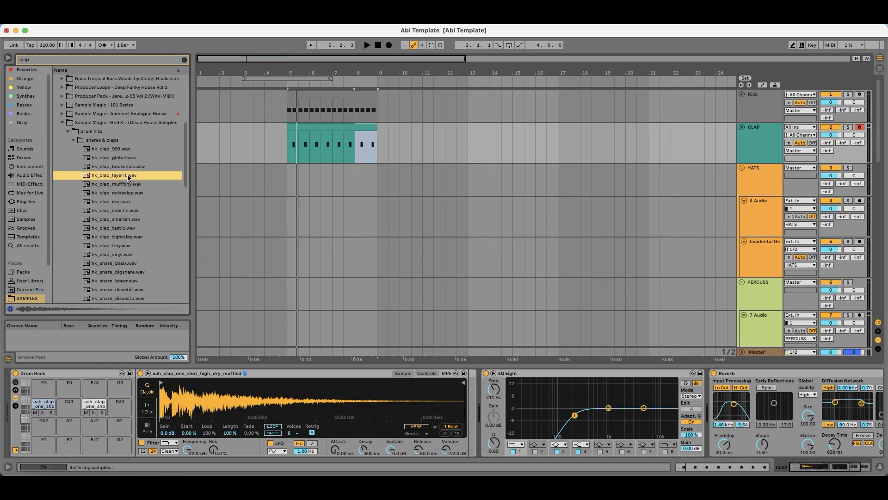
{"action": "left_click_drag", "start_coordinate": [122, 168], "coordinate": [218, 398]}
{"action": "key", "text": "space"}
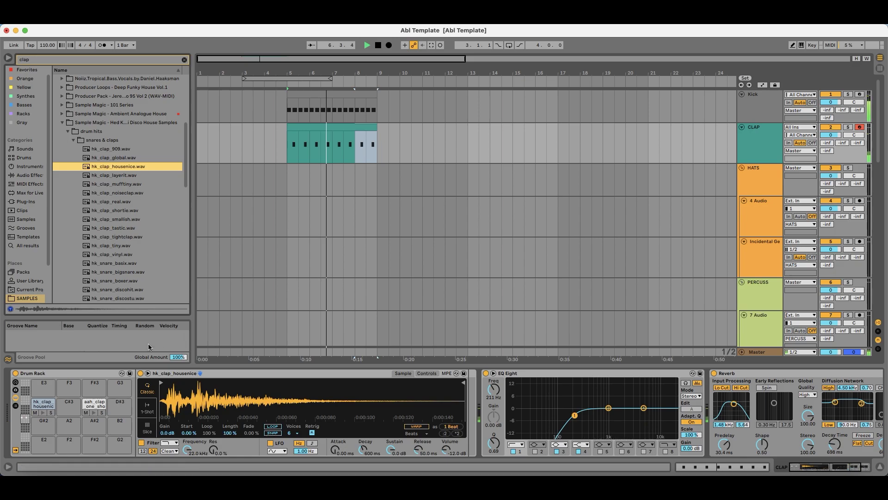
Step: Select the D3 pad and audition the Hed Kandi claps one after another, starting from hk_clap_909.wav
{"action": "left_click", "coordinate": [94, 407]}
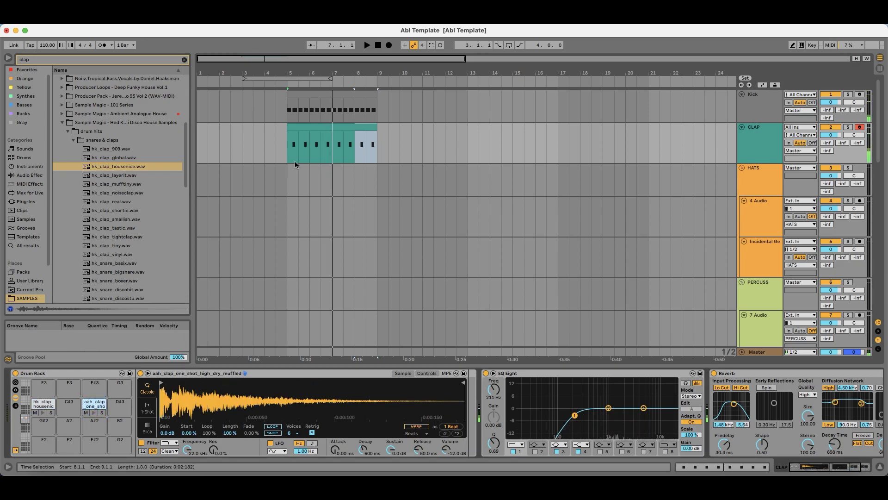
{"action": "left_click", "coordinate": [125, 150]}
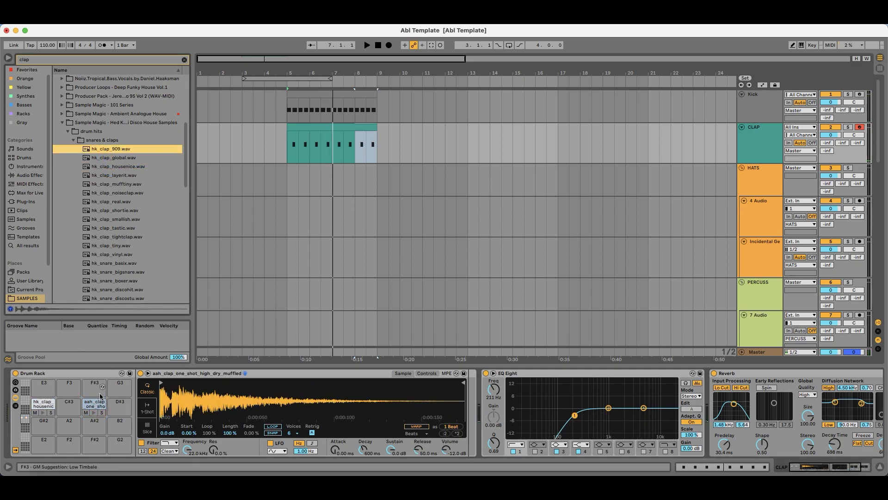
{"action": "key", "text": "Down"}
{"action": "key", "text": "Down"}
{"action": "key", "text": "Down"}
{"action": "key", "text": "Down"}
{"action": "key", "text": "Down"}
{"action": "key", "text": "Down"}
{"action": "key", "text": "Down"}
{"action": "key", "text": "Down"}
{"action": "key", "text": "Down"}
{"action": "key", "text": "Down"}
Step: Replace the D3 pad's sample with hk_clap_tiny.wav and play the pattern briefly
{"action": "left_click_drag", "start_coordinate": [134, 244], "coordinate": [159, 315]}
{"action": "left_click_drag", "start_coordinate": [171, 407], "coordinate": [172, 408]}
{"action": "key", "text": "space"}
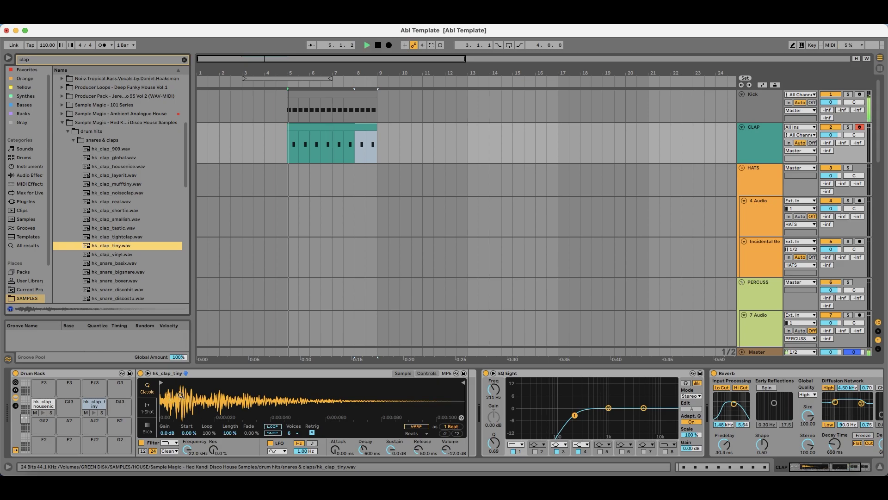
{"action": "key", "text": "space"}
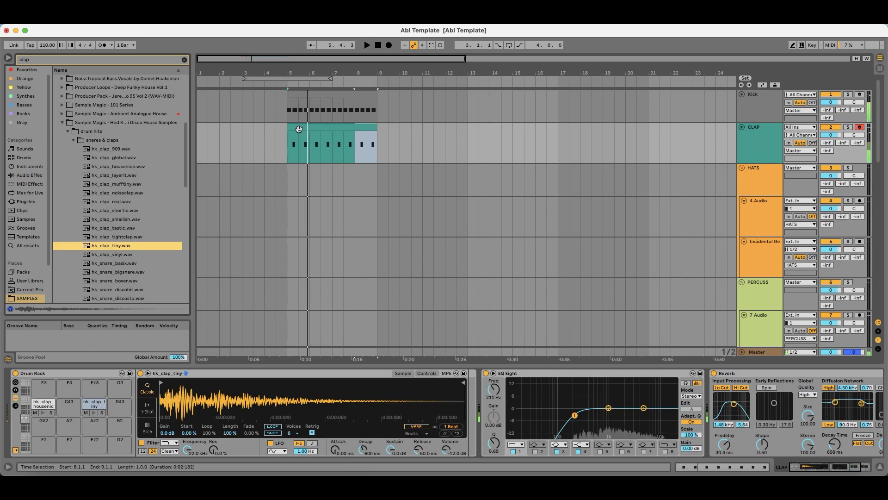
Step: Duplicate all C3 clap notes onto the D3 pad's row and play the CLAP track soloed
{"action": "double_click", "coordinate": [310, 121]}
{"action": "key", "text": "super+a"}
{"action": "mouse_move", "coordinate": [279, 331]}
{"action": "left_mouse_down"}
{"action": "mouse_move", "coordinate": [295, 323]}
{"action": "mouse_move", "coordinate": [283, 320]}
{"action": "left_mouse_up"}
{"action": "key", "text": "space"}
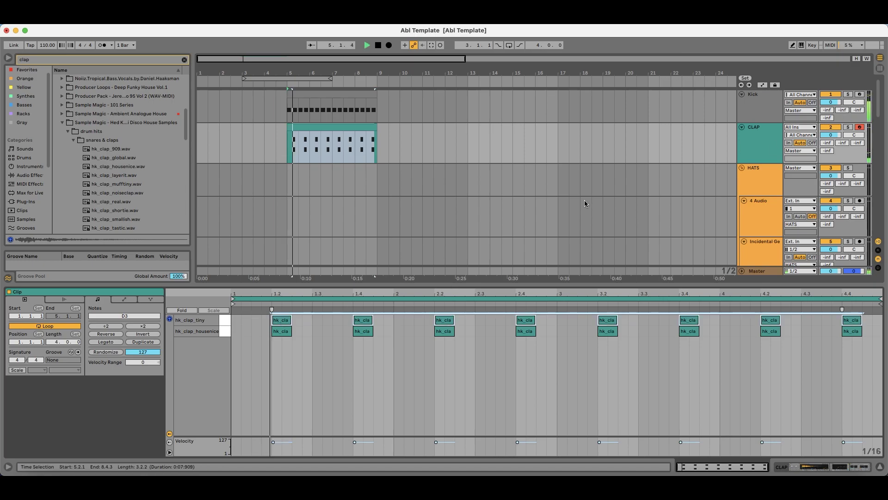
{"action": "left_click", "coordinate": [848, 127]}
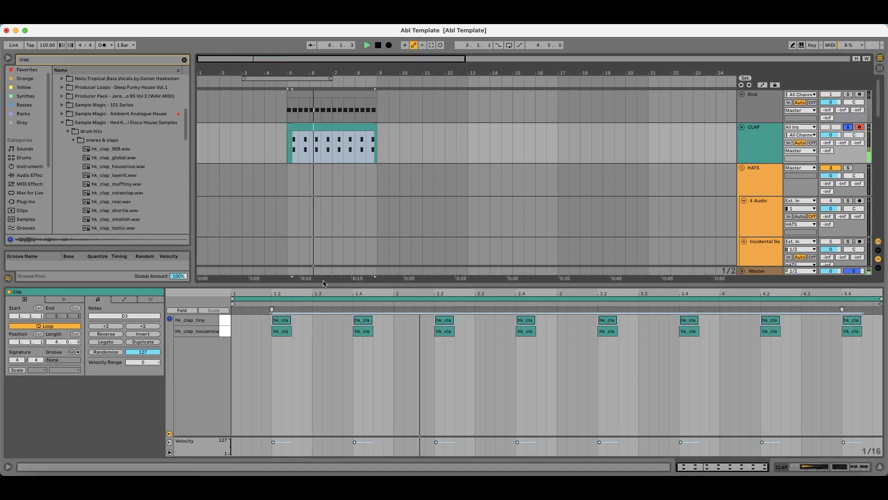
Step: Set the clip's grid to 1/32 and shift the D3 clap notes slightly ahead of the C3 claps
{"action": "left_click_drag", "start_coordinate": [269, 293], "coordinate": [264, 318]}
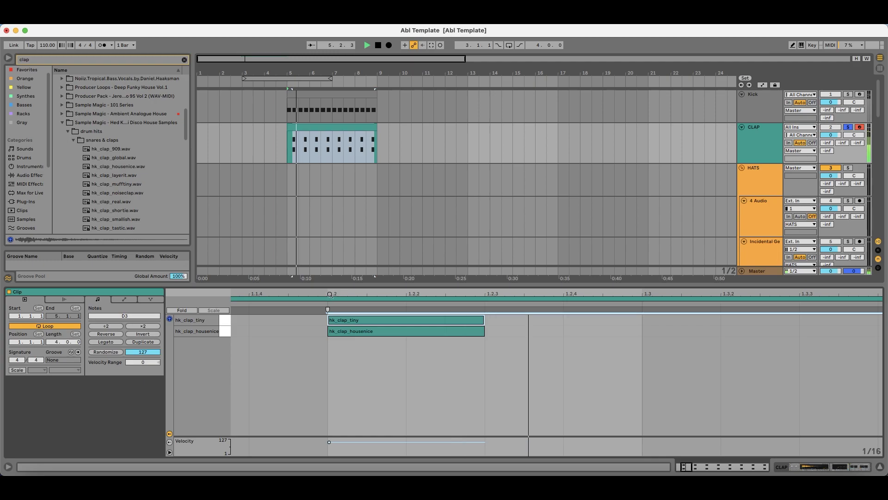
{"action": "right_click", "coordinate": [309, 352]}
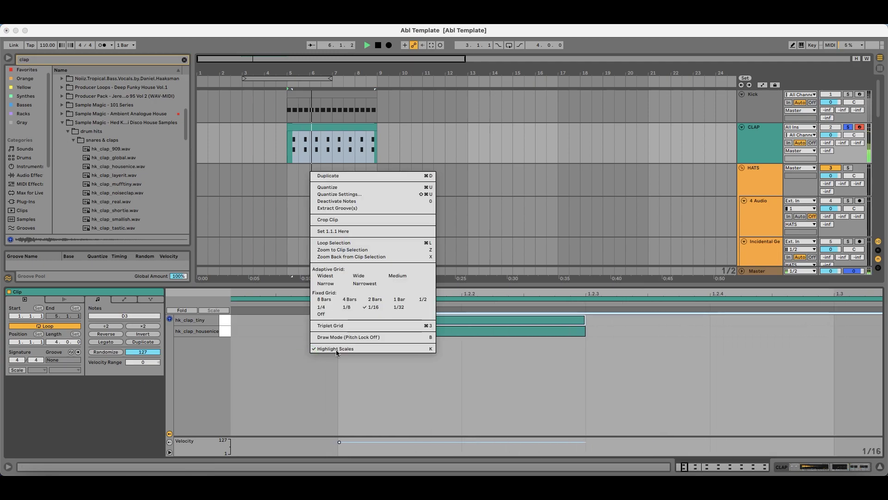
{"action": "left_click", "coordinate": [398, 306]}
{"action": "left_click", "coordinate": [355, 323]}
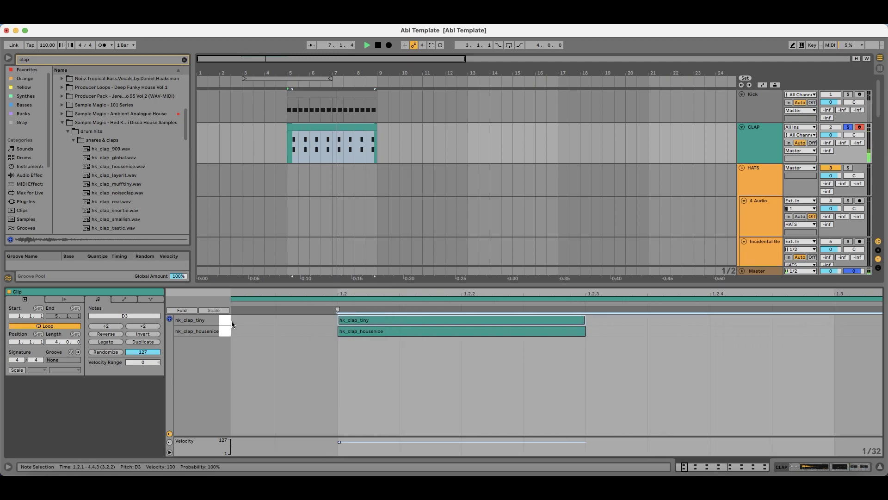
{"action": "left_click_drag", "start_coordinate": [362, 320], "coordinate": [354, 321]}
Step: Play the layered claps and swap the D3 pad's sample for hk_clap_909.wav
{"action": "key", "text": "space"}
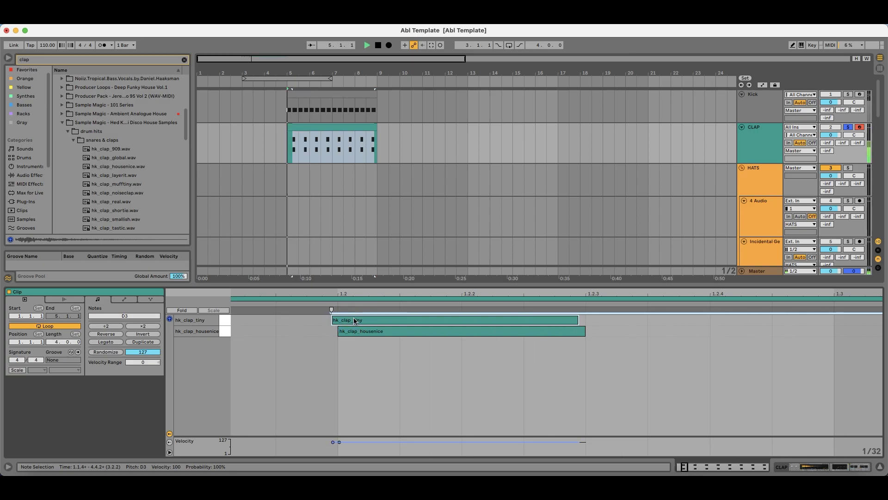
{"action": "left_click", "coordinate": [770, 126]}
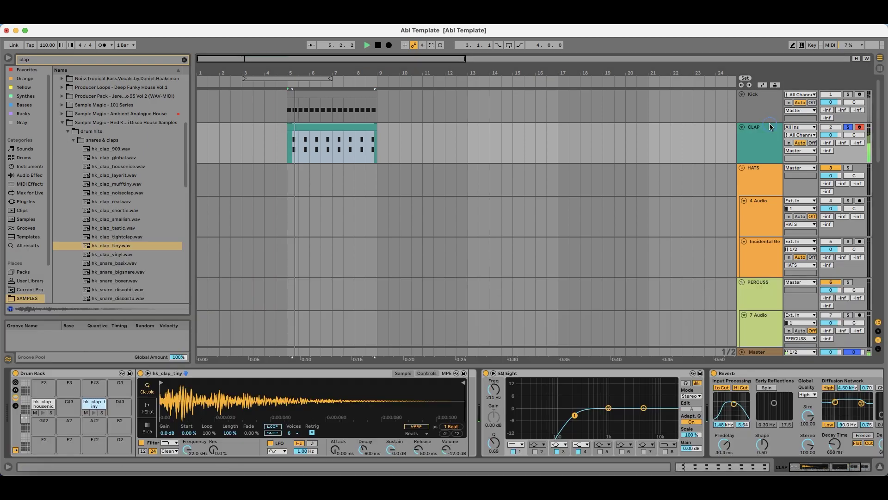
{"action": "left_click_drag", "start_coordinate": [120, 148], "coordinate": [188, 400]}
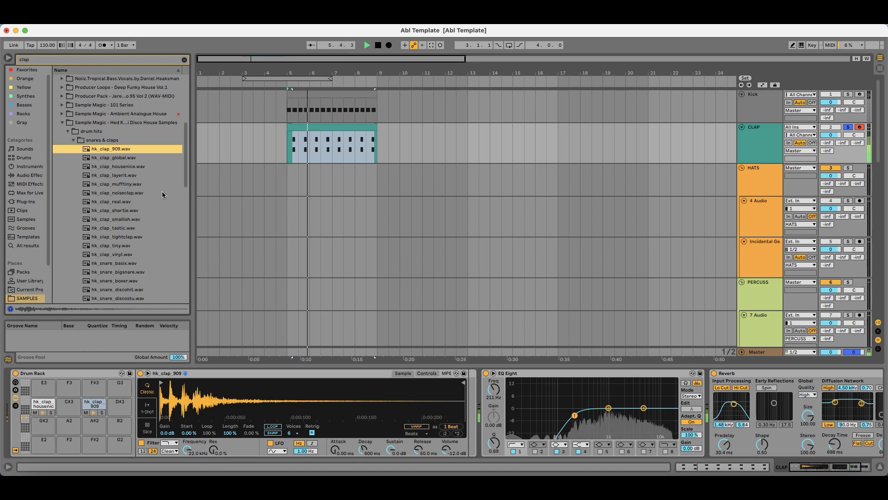
Step: Audition alternative claps for the D3 layer, including hk_clap_mufftiny.wav, hk_clap_noiseclap.wav and the samples from hk_clap_vinyl.wav upward
{"action": "left_click", "coordinate": [136, 184]}
{"action": "left_click", "coordinate": [129, 194]}
{"action": "left_click", "coordinate": [125, 253]}
{"action": "key", "text": "Up"}
{"action": "key", "text": "Up"}
{"action": "key", "text": "Up"}
{"action": "key", "text": "Up"}
{"action": "key", "text": "Up"}
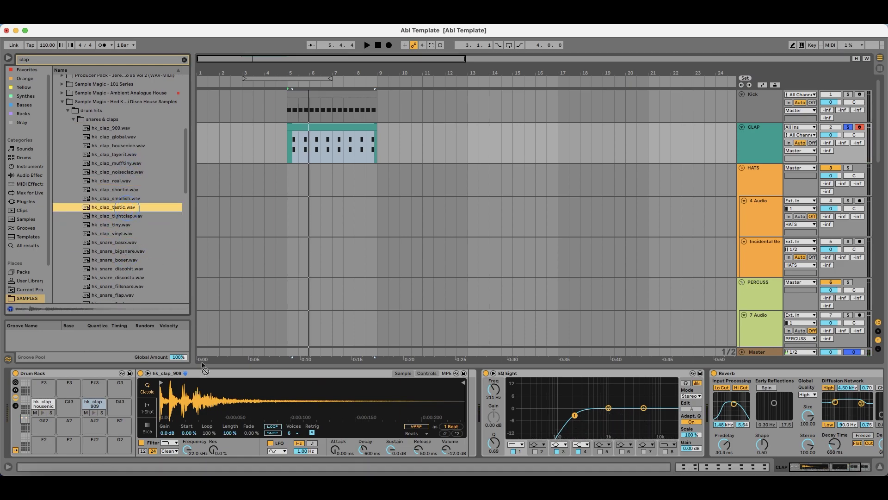
Step: Load hk_clap_tightclap.wav onto the D3 pad and lower its sample gain to -5.6 dB during playback
{"action": "key", "text": "Return"}
{"action": "key", "text": "space"}
{"action": "key", "text": "Down"}
{"action": "key", "text": "Return"}
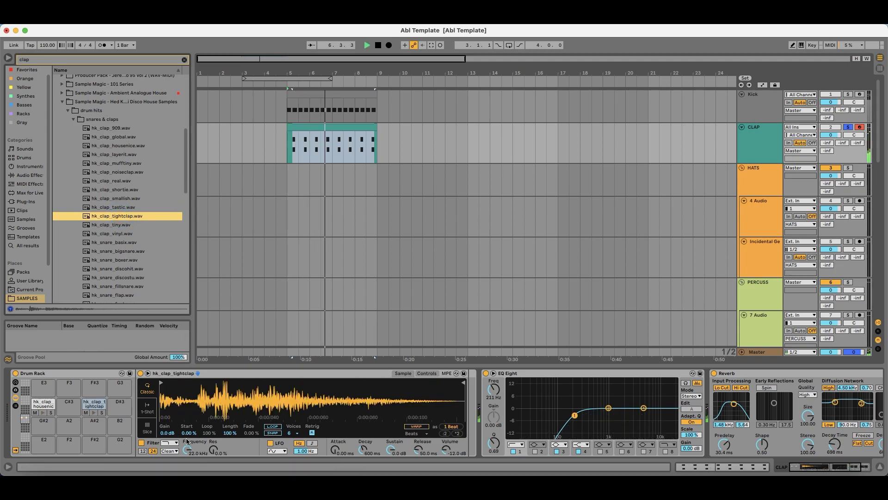
{"action": "left_click_drag", "start_coordinate": [167, 433], "coordinate": [167, 446]}
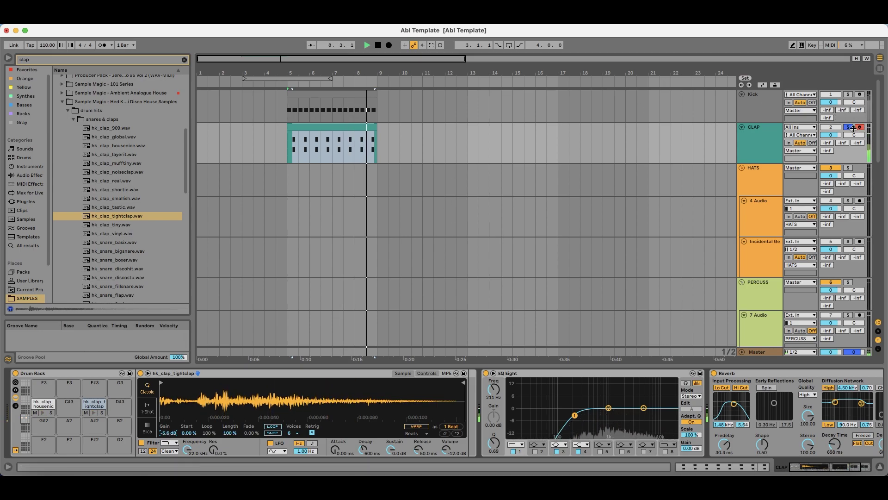
Step: Toggle the D3 pad's mute to compare the clap layers and take the CLAP track out of solo
{"action": "left_click", "coordinate": [85, 413]}
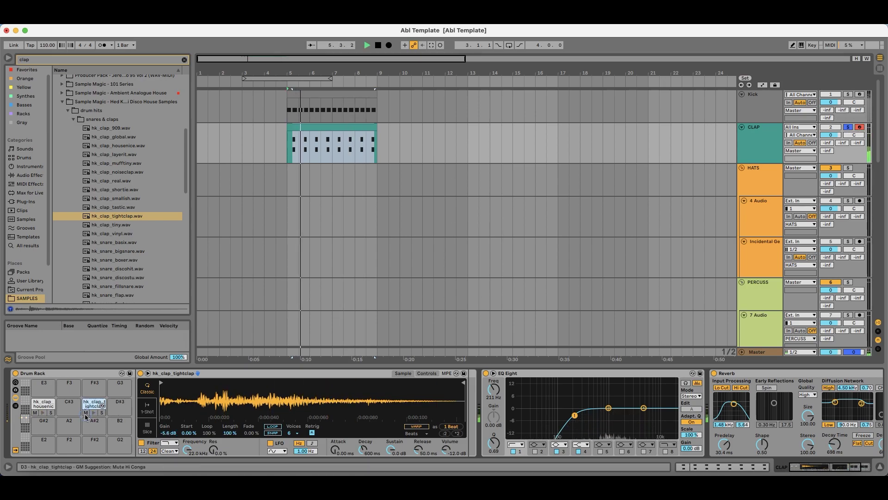
{"action": "left_click", "coordinate": [86, 413]}
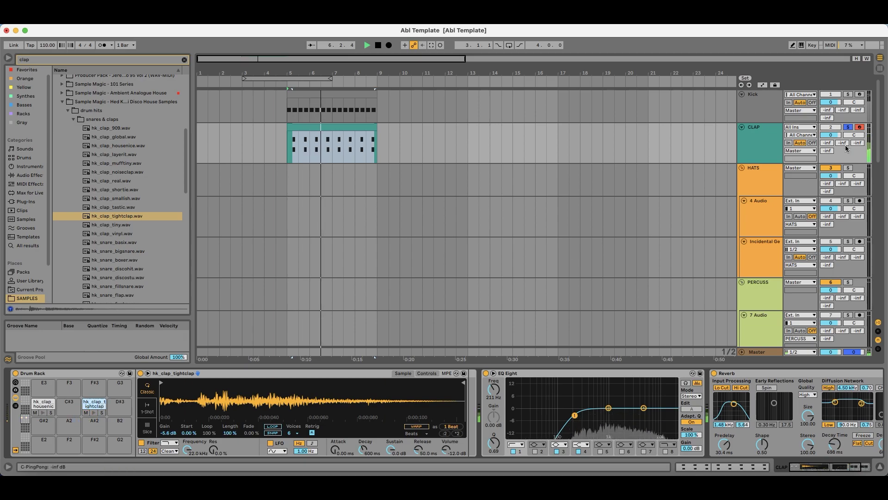
{"action": "left_click", "coordinate": [846, 129]}
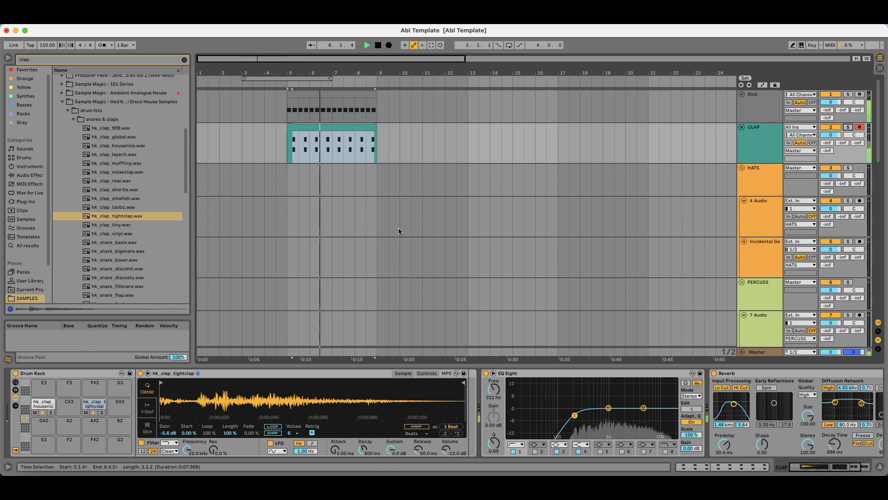
{"action": "key", "text": "space"}
Step: Search the sample library for "hat" and open the House Of Loop - Classic House Essential folder
{"action": "left_click_drag", "start_coordinate": [306, 71], "coordinate": [203, 73]}
{"action": "left_click", "coordinate": [70, 61]}
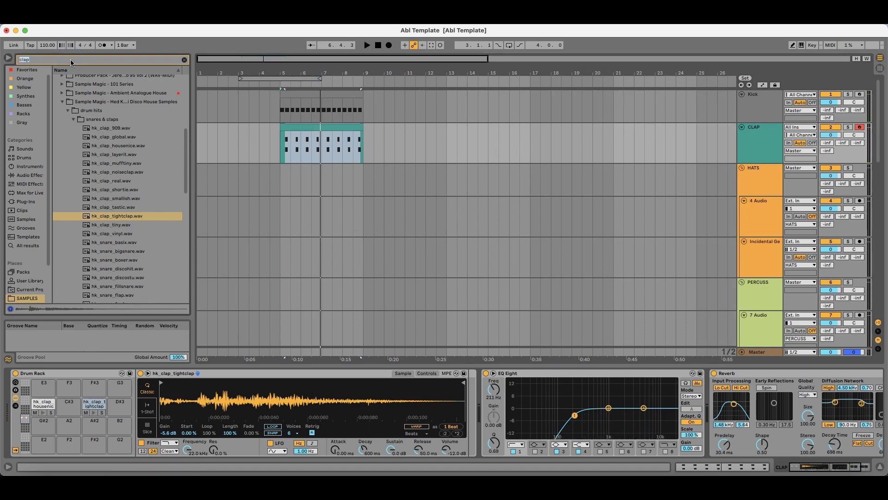
{"action": "type", "text": "hat"}
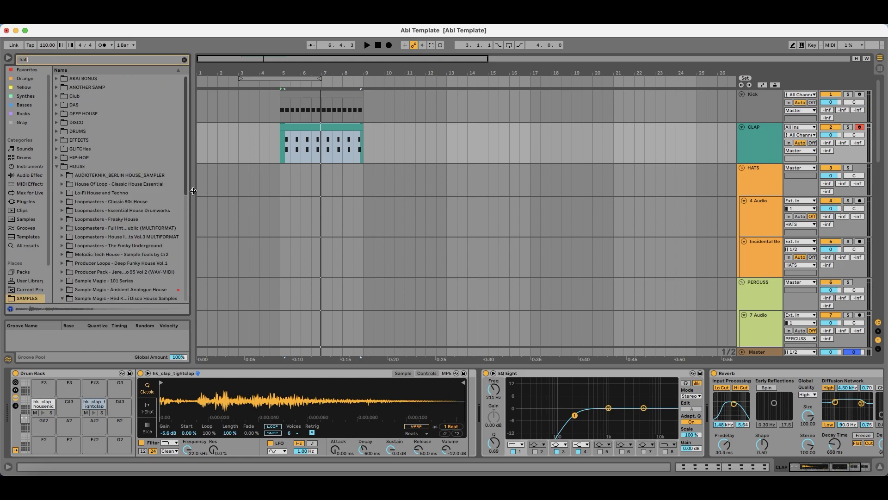
{"action": "left_click", "coordinate": [138, 191]}
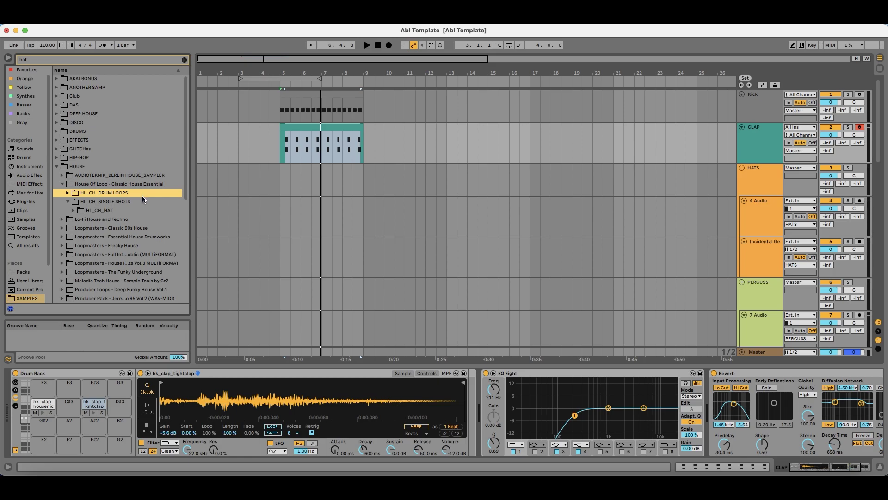
Step: Open the HL_CH_HAT folder and audition its samples through HL_CH_HATS_006.wav
{"action": "key", "text": "Down"}
{"action": "key", "text": "Down"}
{"action": "key", "text": "Right"}
{"action": "key", "text": "Down"}
{"action": "key", "text": "Down"}
{"action": "key", "text": "Down"}
{"action": "key", "text": "Down"}
{"action": "key", "text": "Down"}
{"action": "key", "text": "Down"}
Step: Insert a MIDI track in the HATS group and delete the 4 Audio track
{"action": "left_click", "coordinate": [749, 252]}
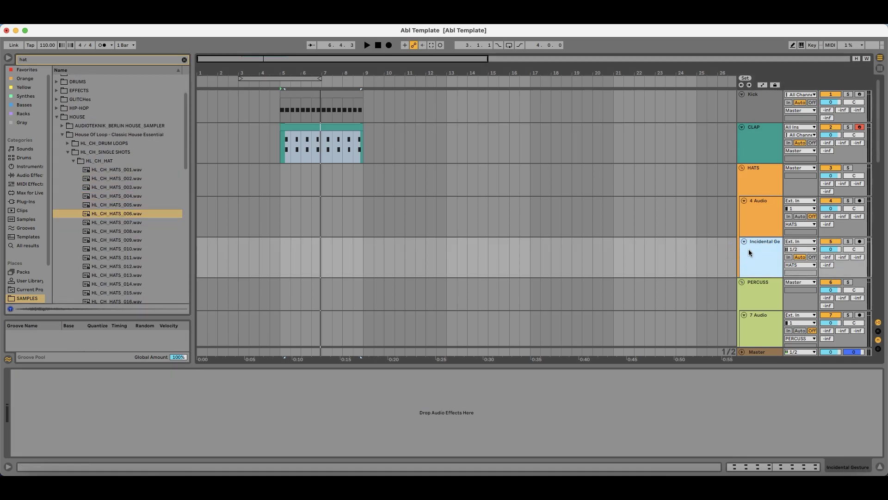
{"action": "left_click", "coordinate": [750, 224]}
{"action": "key", "text": "super+shift+t"}
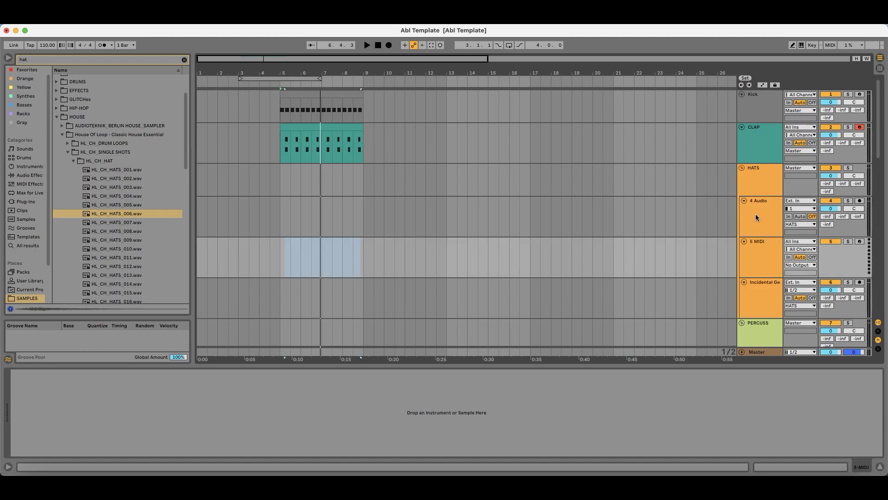
{"action": "left_click", "coordinate": [760, 212]}
{"action": "key", "text": "Delete"}
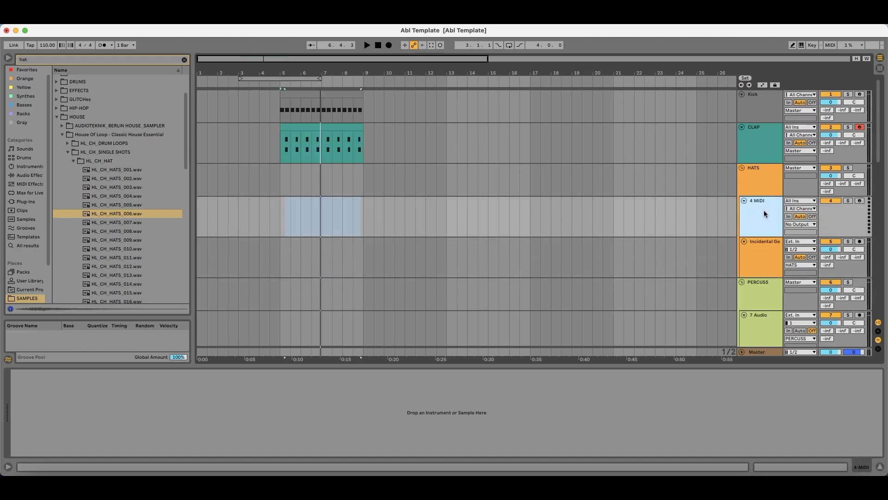
Step: Audition samples from HL_CH_HATS_007.wav onward and load HL_CH_HATS_010.wav onto the new MIDI track in the HATS group
{"action": "left_click", "coordinate": [152, 222]}
{"action": "scroll", "coordinate": [151, 232], "scroll_direction": "down", "scroll_amount": 3}
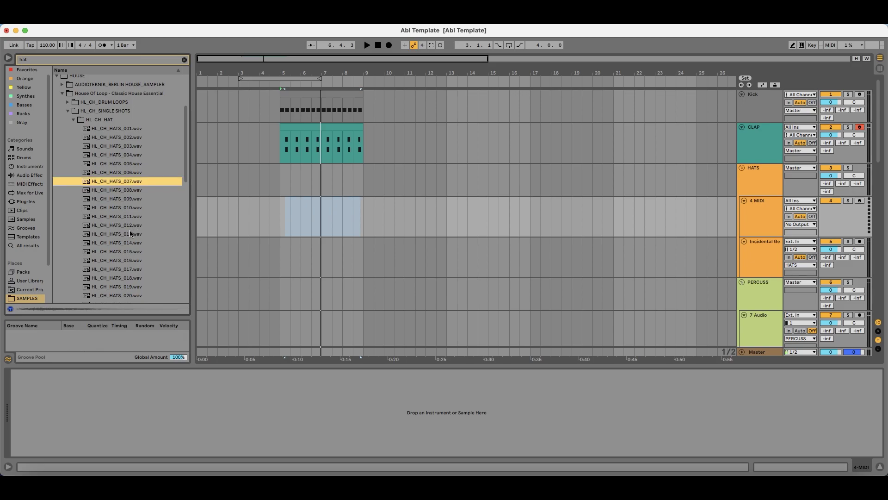
{"action": "left_click", "coordinate": [130, 199]}
{"action": "left_click", "coordinate": [138, 208]}
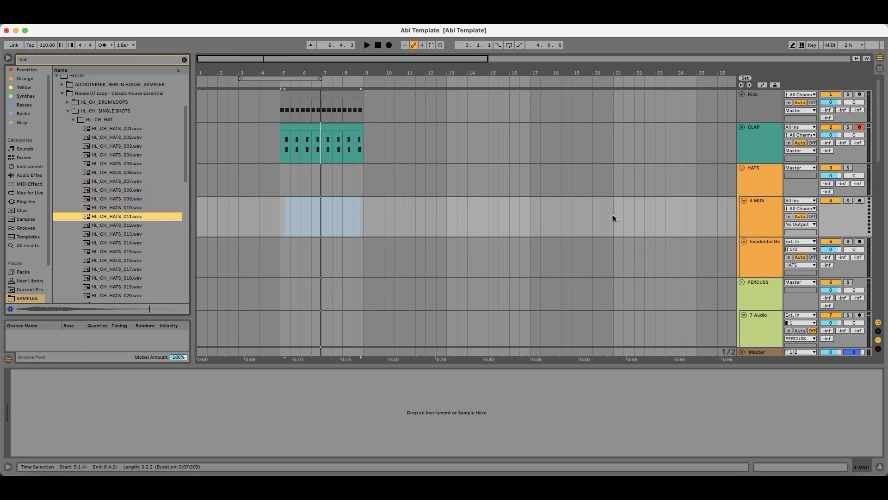
{"action": "key", "text": "Return"}
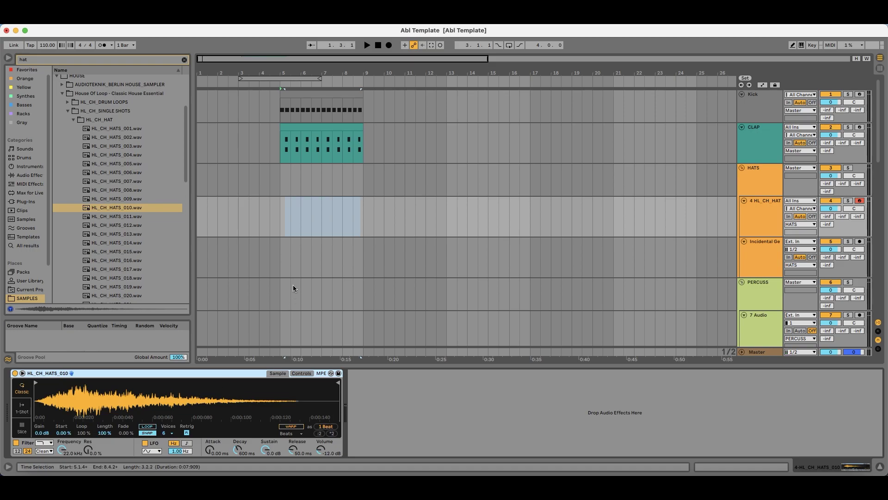
Step: Create a four-bar MIDI clip at bar 5 on the hats track and add an eighth-note C3 on the first offbeat
{"action": "left_click_drag", "start_coordinate": [281, 204], "coordinate": [356, 211]}
{"action": "key", "text": "super+shift+m"}
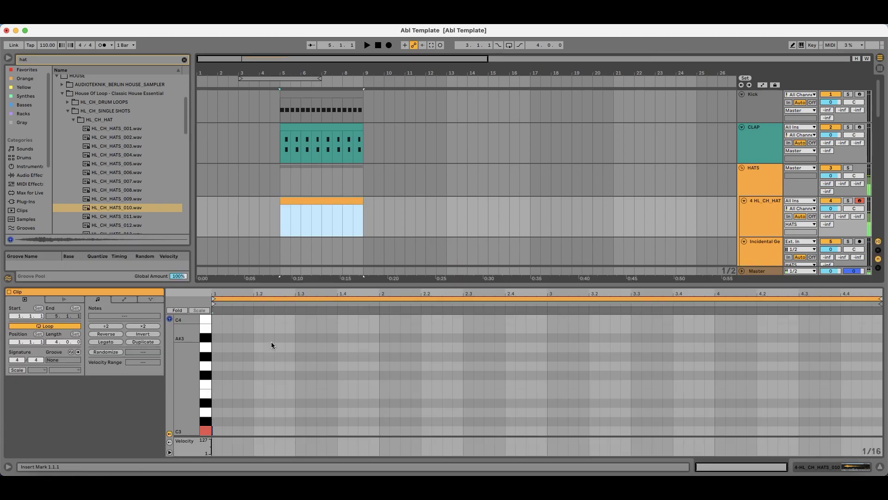
{"action": "scroll", "coordinate": [241, 398], "scroll_direction": "down", "scroll_amount": 2}
{"action": "left_click", "coordinate": [239, 412]}
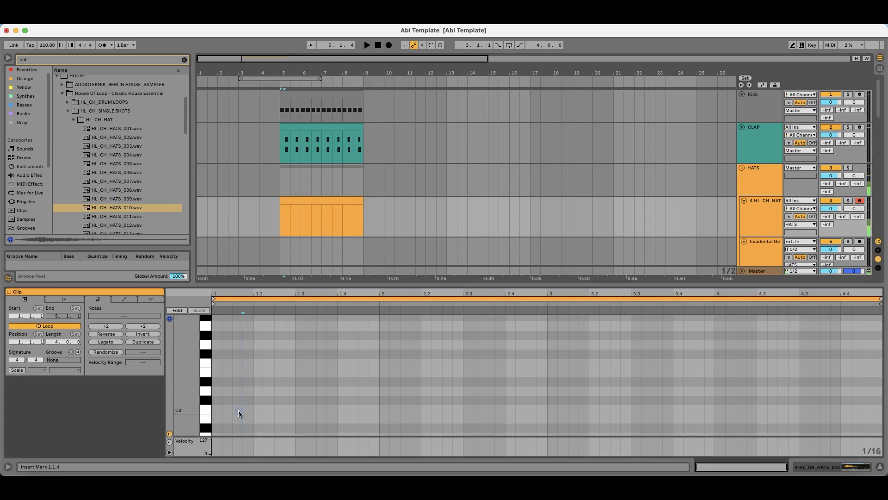
{"action": "double_click", "coordinate": [238, 412]}
{"action": "left_click_drag", "start_coordinate": [243, 410], "coordinate": [252, 411]}
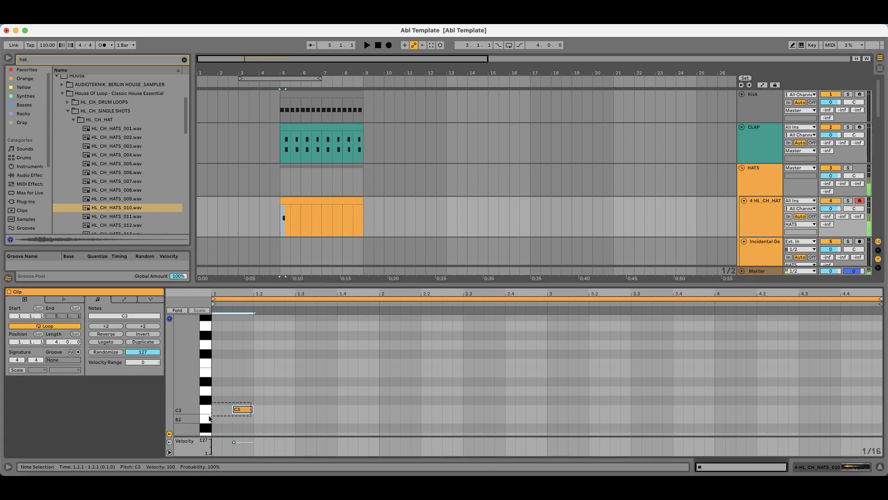
Step: Duplicate the offbeat C3 hat across all four bars of the clip and play the groove
{"action": "key", "text": "super+a"}
{"action": "key", "text": "super+d"}
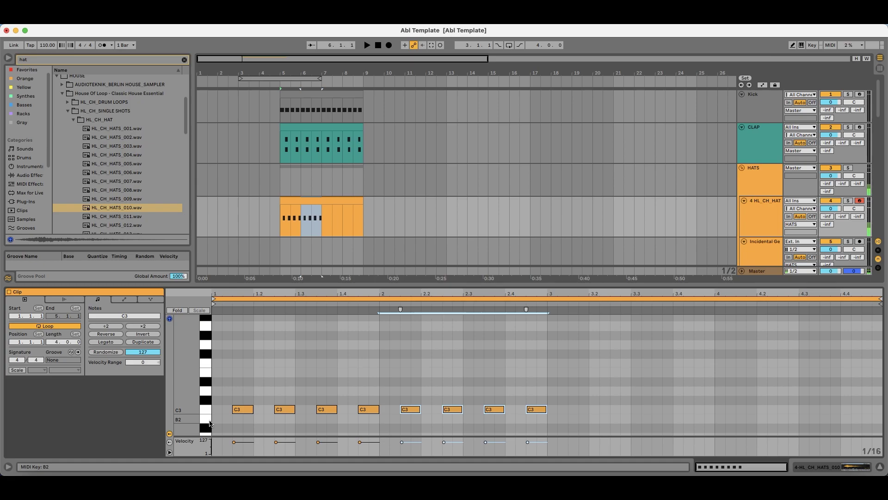
{"action": "key", "text": "super+d"}
{"action": "key", "text": "super+d"}
{"action": "key", "text": "space"}
{"action": "left_click", "coordinate": [612, 209]}
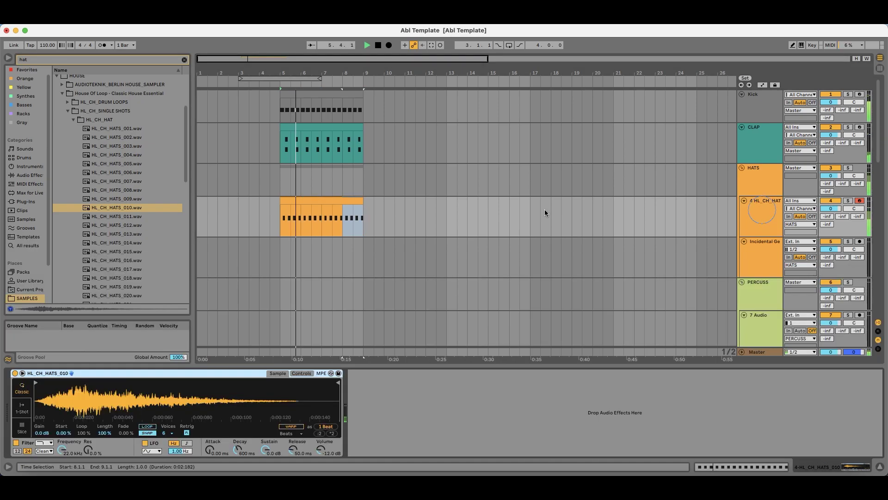
Step: Audition further samples in the HL_CH_HAT folder, including HL_CH_HATS_016.wav, and collapse the folder
{"action": "left_click", "coordinate": [89, 225]}
{"action": "scroll", "coordinate": [133, 248], "scroll_direction": "down", "scroll_amount": 5}
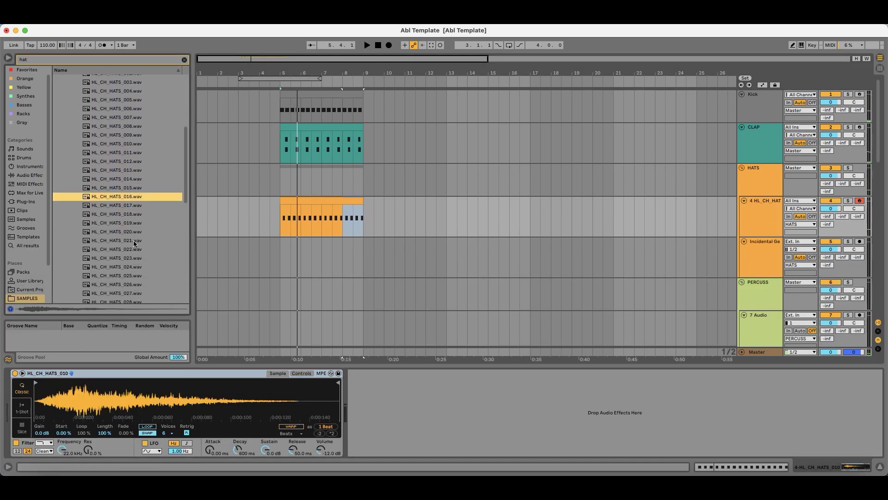
{"action": "left_click", "coordinate": [136, 262]}
{"action": "scroll", "coordinate": [135, 262], "scroll_direction": "down", "scroll_amount": 3}
{"action": "scroll", "coordinate": [132, 240], "scroll_direction": "up", "scroll_amount": 2}
{"action": "key", "text": "Left"}
{"action": "key", "text": "Left"}
{"action": "key", "text": "Left"}
{"action": "key", "text": "Left"}
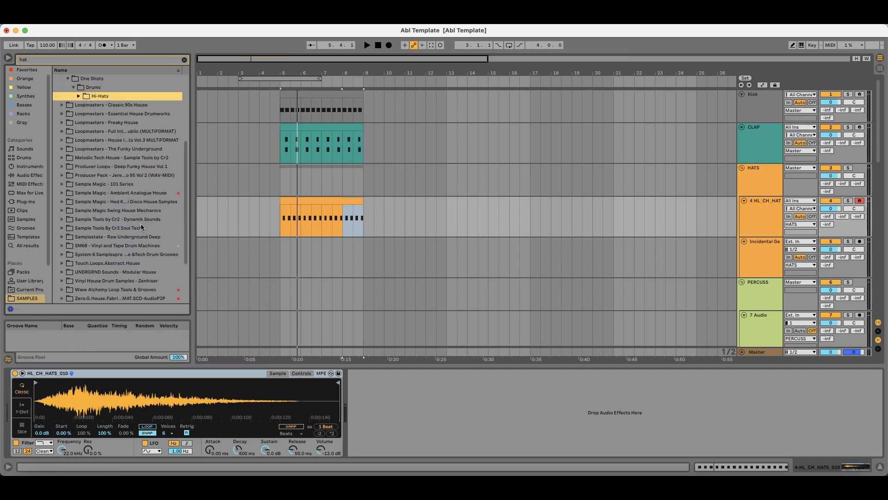
Step: Audition the HiHat samples in the Hi-Hats folder of Lo-Fi House and Techno, through HiHat_22_709.wav
{"action": "key", "text": "Down"}
{"action": "key", "text": "Right"}
{"action": "key", "text": "Down"}
{"action": "key", "text": "Down"}
{"action": "key", "text": "Down"}
{"action": "key", "text": "Down"}
{"action": "key", "text": "Down"}
{"action": "key", "text": "Left"}
{"action": "key", "text": "Left"}
{"action": "key", "text": "Left"}
{"action": "key", "text": "Left"}
{"action": "key", "text": "Up"}
{"action": "key", "text": "Right"}
{"action": "key", "text": "Down"}
{"action": "key", "text": "Right"}
{"action": "key", "text": "Down"}
{"action": "key", "text": "Right"}
{"action": "key", "text": "Down"}
{"action": "key", "text": "Right"}
{"action": "key", "text": "Down"}
{"action": "key", "text": "Down"}
{"action": "key", "text": "Down"}
{"action": "key", "text": "Down"}
{"action": "key", "text": "Down"}
{"action": "key", "text": "Down"}
{"action": "key", "text": "Down"}
{"action": "key", "text": "Down"}
{"action": "key", "text": "Down"}
{"action": "key", "text": "Down"}
{"action": "key", "text": "Down"}
{"action": "key", "text": "Down"}
{"action": "key", "text": "Down"}
{"action": "key", "text": "Down"}
{"action": "key", "text": "Down"}
{"action": "key", "text": "Down"}
{"action": "key", "text": "Down"}
{"action": "key", "text": "Down"}
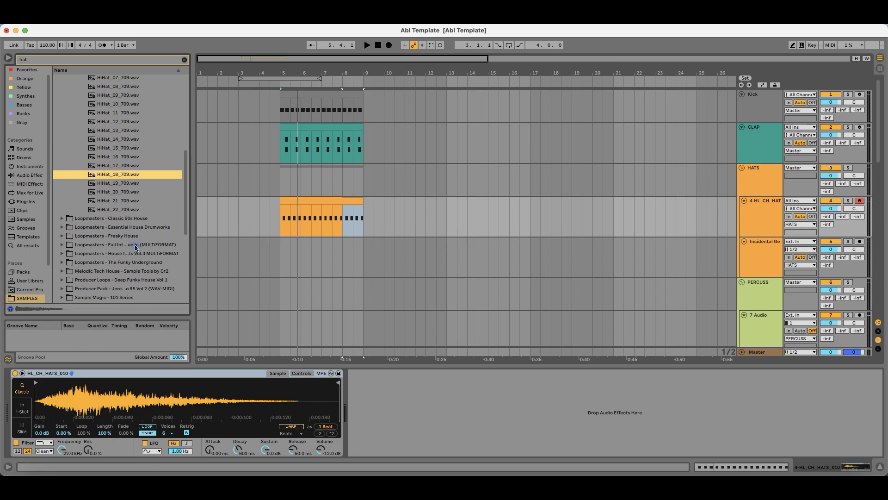
{"action": "key", "text": "Down"}
{"action": "key", "text": "Down"}
{"action": "key", "text": "Down"}
{"action": "key", "text": "Down"}
Step: Open the HI3_Hats folder under HI3_Sounds_and_Fx, HI3_Drum_Hits in Loopmasters - House Improvements Vol.3 MULTIFORMAT
{"action": "key", "text": "Down"}
{"action": "key", "text": "Down"}
{"action": "key", "text": "Down"}
{"action": "key", "text": "Down"}
{"action": "key", "text": "Down"}
{"action": "key", "text": "Right"}
{"action": "key", "text": "Down"}
{"action": "key", "text": "Down"}
{"action": "key", "text": "Down"}
{"action": "key", "text": "Down"}
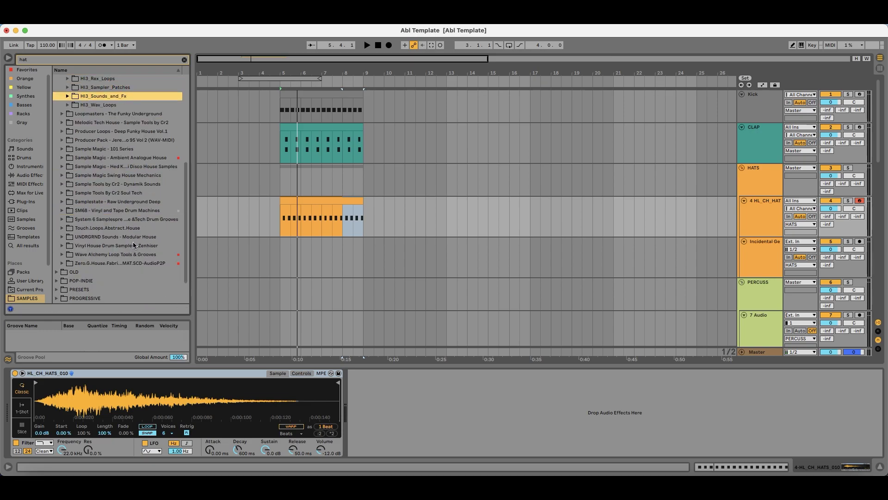
{"action": "key", "text": "Right"}
{"action": "key", "text": "Down"}
{"action": "key", "text": "Right"}
{"action": "key", "text": "Down"}
{"action": "key", "text": "Right"}
Step: Audition the hi-hat samples in the HI3_Hats folder, including HI3_HiHats22.wav and HI3_HiHats30.wav
{"action": "key", "text": "Down"}
{"action": "key", "text": "Down"}
{"action": "key", "text": "Down"}
{"action": "key", "text": "Down"}
{"action": "key", "text": "Down"}
{"action": "key", "text": "Down"}
{"action": "key", "text": "Down"}
{"action": "key", "text": "Down"}
{"action": "key", "text": "Down"}
{"action": "key", "text": "Down"}
{"action": "key", "text": "Down"}
{"action": "key", "text": "Down"}
{"action": "key", "text": "Down"}
{"action": "key", "text": "Down"}
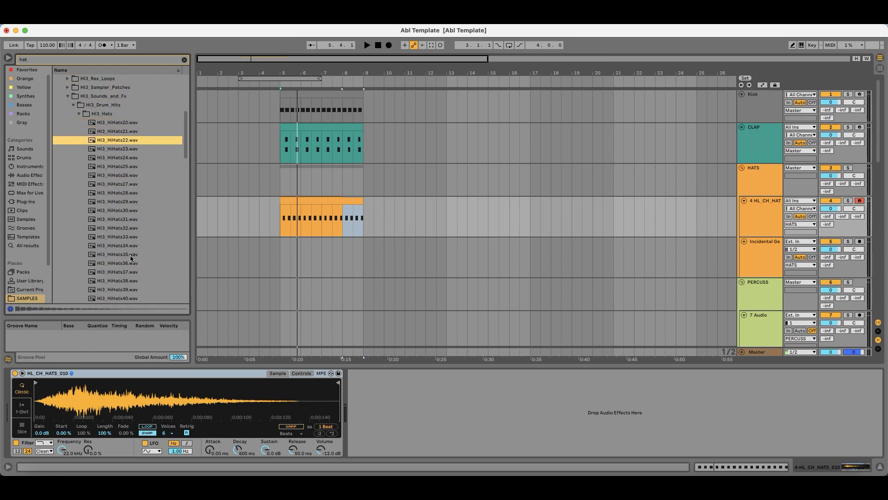
{"action": "key", "text": "Up"}
{"action": "key", "text": "Up"}
{"action": "key", "text": "Up"}
{"action": "key", "text": "Up"}
{"action": "key", "text": "Up"}
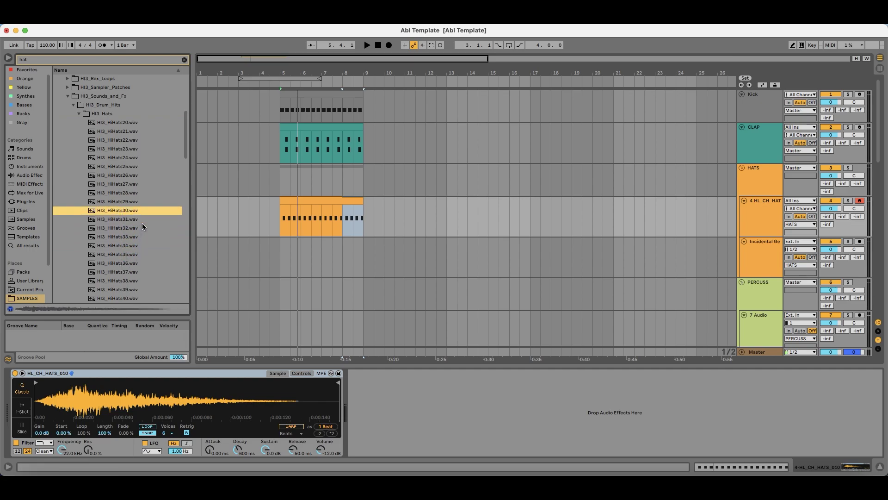
{"action": "key", "text": "Up"}
{"action": "key", "text": "Up"}
Step: Try HI3_HiHats35.wav, HI3_HiHats33.wav and HI3_HiHats31.wav in turn as the hat track's sample against the groove
{"action": "left_click", "coordinate": [133, 254]}
{"action": "left_click", "coordinate": [133, 263]}
{"action": "key", "text": "Up"}
{"action": "left_click_drag", "start_coordinate": [122, 406], "coordinate": [122, 406]}
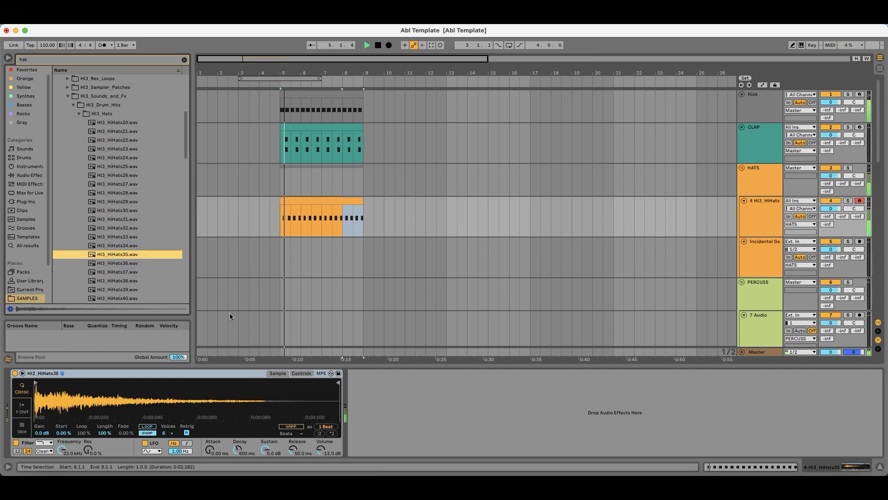
{"action": "key", "text": "Up"}
{"action": "key", "text": "Up"}
{"action": "double_click", "coordinate": [128, 239]}
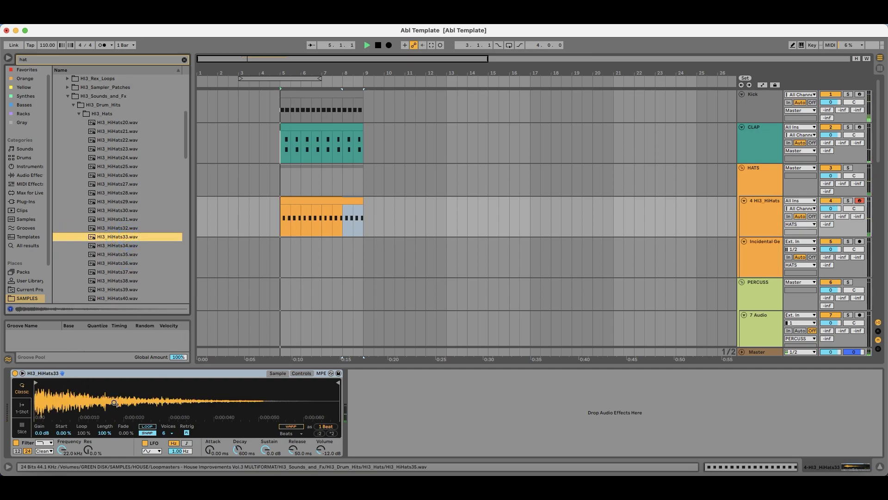
{"action": "left_click", "coordinate": [130, 227]}
{"action": "key", "text": "Up"}
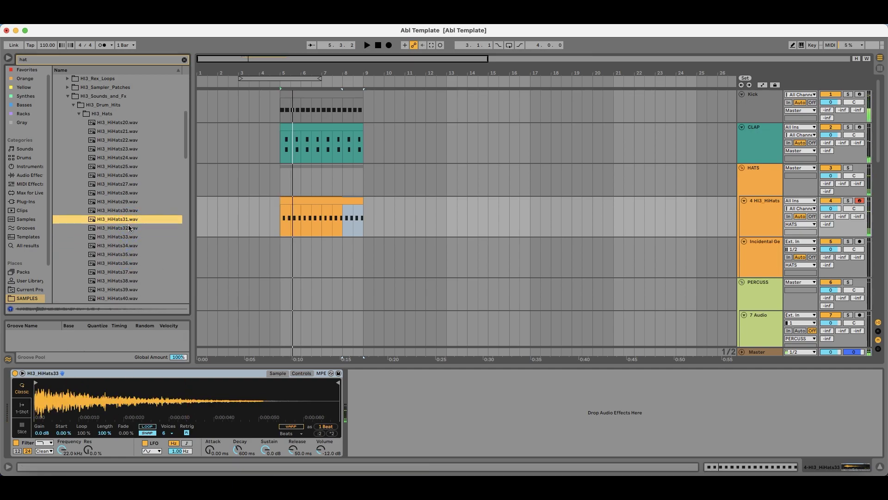
{"action": "left_click_drag", "start_coordinate": [160, 393], "coordinate": [160, 393]}
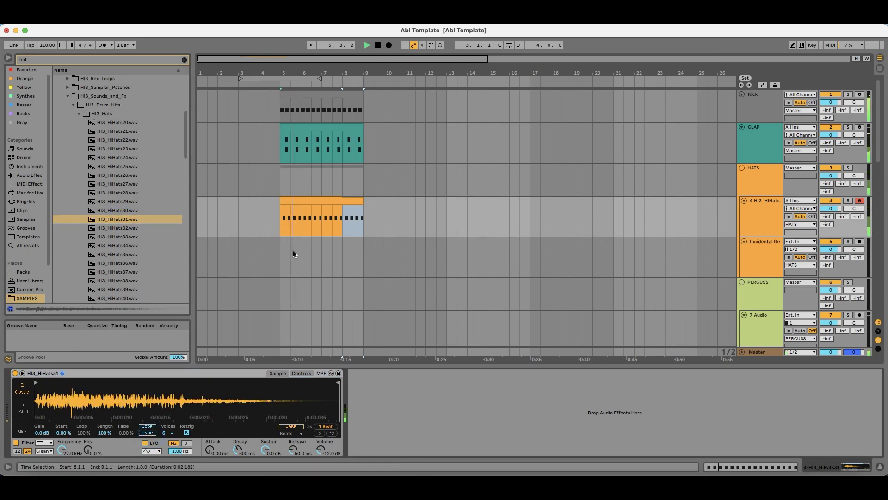
Step: Audition samples further down the HI3_Hats folder, load HI3_HiHats61.wav into the hat track and play the groove
{"action": "scroll", "coordinate": [116, 231], "scroll_direction": "down", "scroll_amount": 5}
{"action": "left_click", "coordinate": [118, 260]}
{"action": "left_click", "coordinate": [126, 227]}
{"action": "key", "text": "Down"}
{"action": "scroll", "coordinate": [136, 268], "scroll_direction": "down", "scroll_amount": 3}
{"action": "left_click", "coordinate": [129, 267]}
{"action": "scroll", "coordinate": [129, 268], "scroll_direction": "down", "scroll_amount": 3}
{"action": "key", "text": "Up"}
{"action": "key", "text": "Up"}
{"action": "left_click", "coordinate": [132, 212]}
{"action": "left_click_drag", "start_coordinate": [126, 213], "coordinate": [141, 402]}
{"action": "key", "text": "space"}
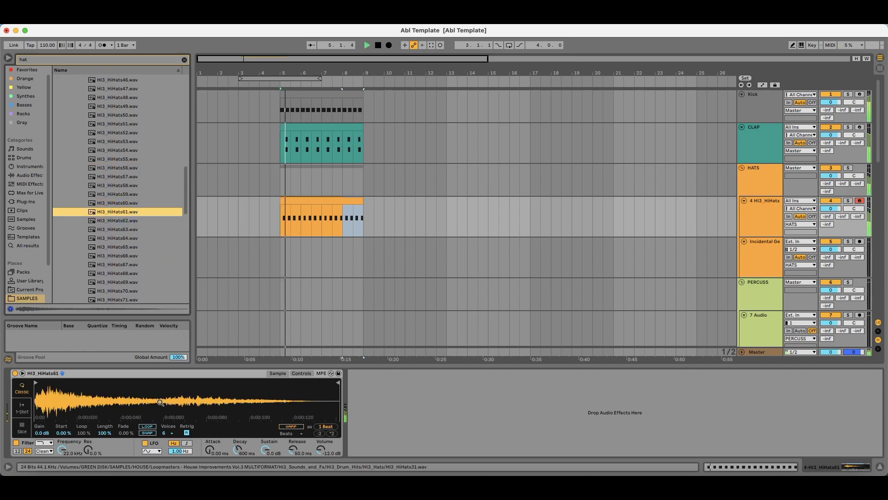
Step: Audition samples further down the HI3_Hats folder, load HI3_HiHats75.wav into the hat track and play the groove
{"action": "key", "text": "space"}
{"action": "left_click", "coordinate": [131, 264]}
{"action": "scroll", "coordinate": [131, 266], "scroll_direction": "down", "scroll_amount": 3}
{"action": "key", "text": "Down"}
{"action": "key", "text": "Down"}
{"action": "left_click", "coordinate": [130, 254]}
{"action": "scroll", "coordinate": [130, 254], "scroll_direction": "down", "scroll_amount": 3}
{"action": "key", "text": "Down"}
{"action": "key", "text": "Up"}
{"action": "key", "text": "Up"}
{"action": "left_click_drag", "start_coordinate": [127, 206], "coordinate": [124, 393]}
{"action": "key", "text": "space"}
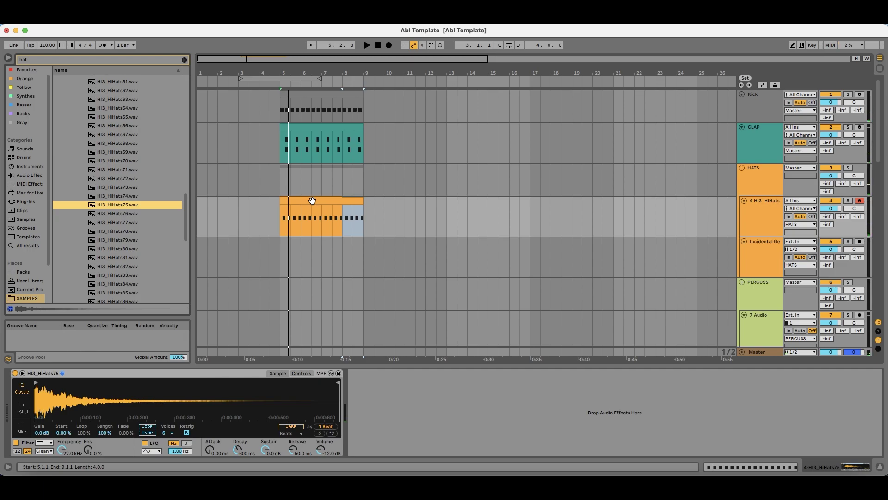
Step: Group the HI3_HiHats75 Simpler into a Drum Rack and move its pad to C3
{"action": "right_click", "coordinate": [82, 373]}
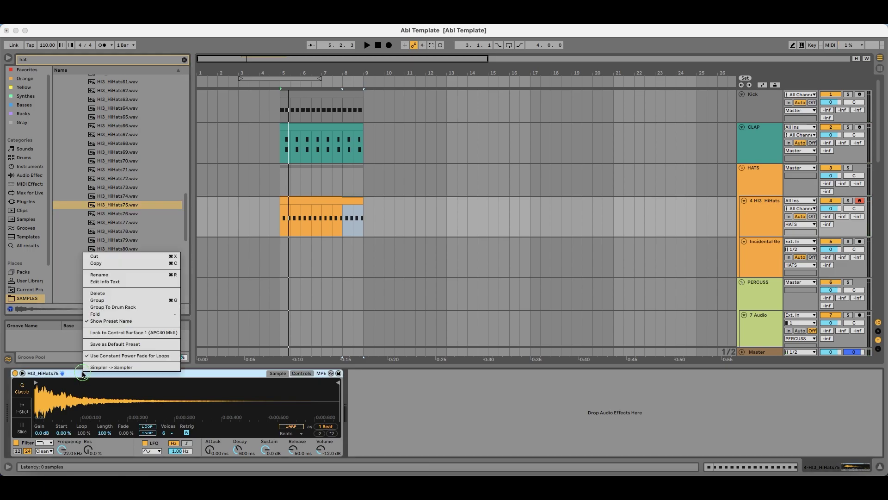
{"action": "left_click", "coordinate": [120, 307]}
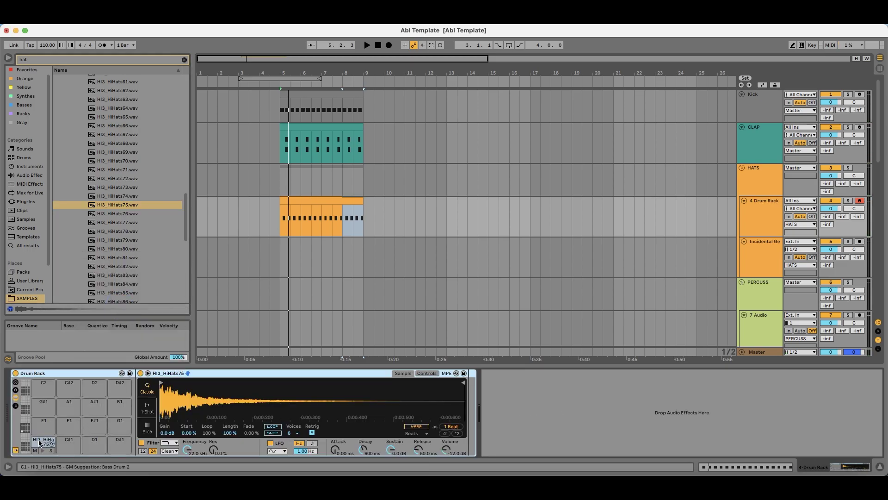
{"action": "left_click", "coordinate": [25, 419]}
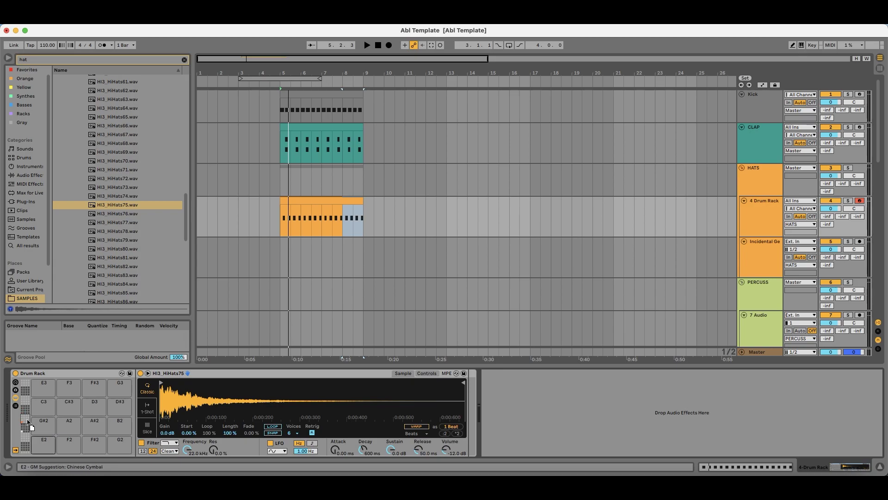
Step: Delete the last three offbeat hat notes in each bar of the hat clip, keeping only the offbeat after beat 1
{"action": "double_click", "coordinate": [293, 201]}
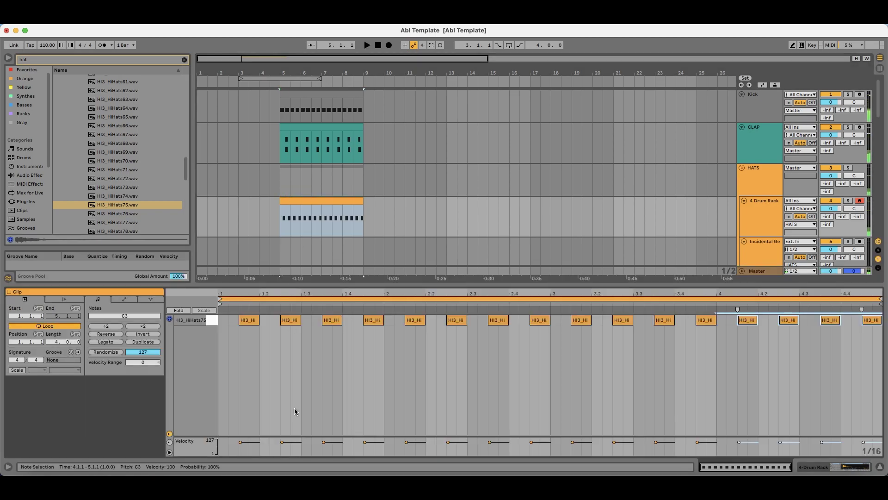
{"action": "left_click_drag", "start_coordinate": [382, 332], "coordinate": [270, 312]}
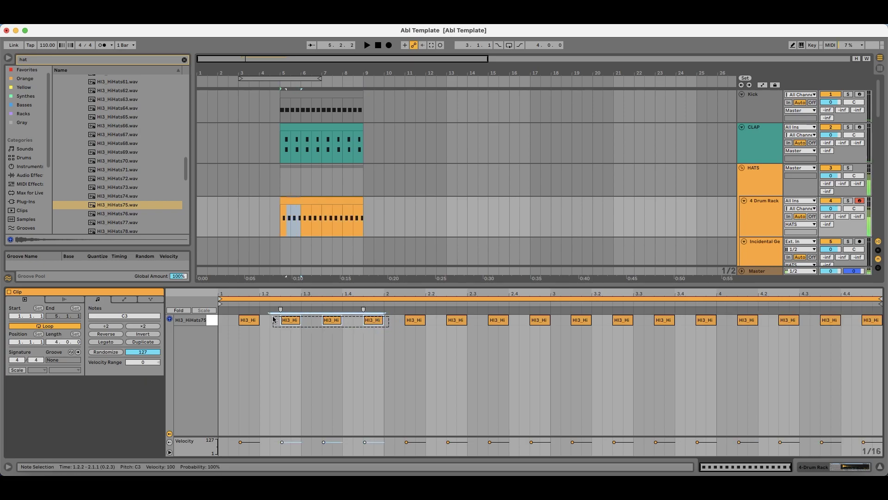
{"action": "key", "text": "Delete"}
{"action": "left_click_drag", "start_coordinate": [545, 331], "coordinate": [437, 313]}
{"action": "key", "text": "Delete"}
{"action": "left_click_drag", "start_coordinate": [716, 332], "coordinate": [611, 313]}
{"action": "key", "text": "Delete"}
{"action": "left_click_drag", "start_coordinate": [861, 338], "coordinate": [781, 321]}
{"action": "key", "text": "Delete"}
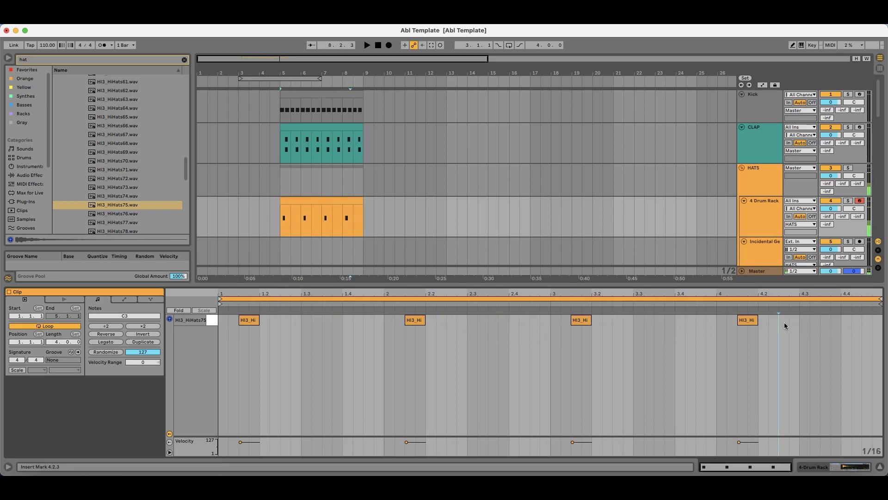
Step: Set the HI3_HiHats75 Simpler's gain to -5.3 dB while the groove plays
{"action": "key", "text": "space"}
{"action": "left_click_drag", "start_coordinate": [259, 285], "coordinate": [259, 360]}
{"action": "key", "text": "shift+Tab"}
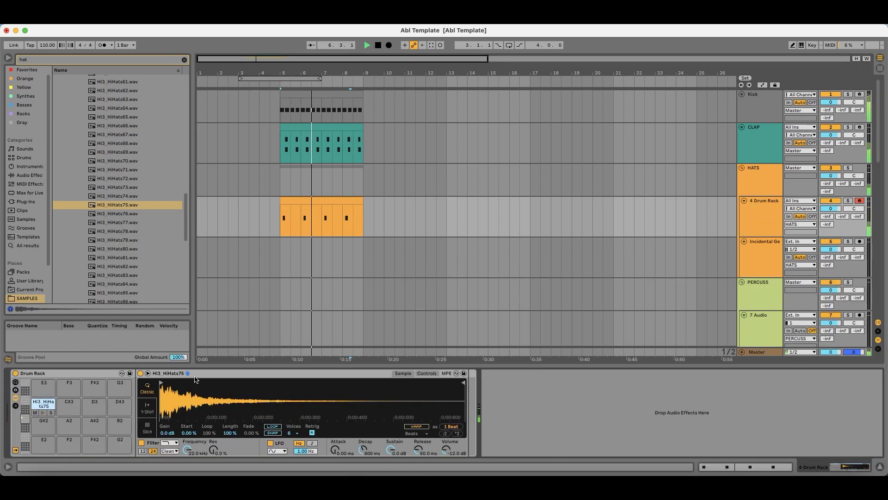
{"action": "left_click_drag", "start_coordinate": [168, 433], "coordinate": [168, 444]}
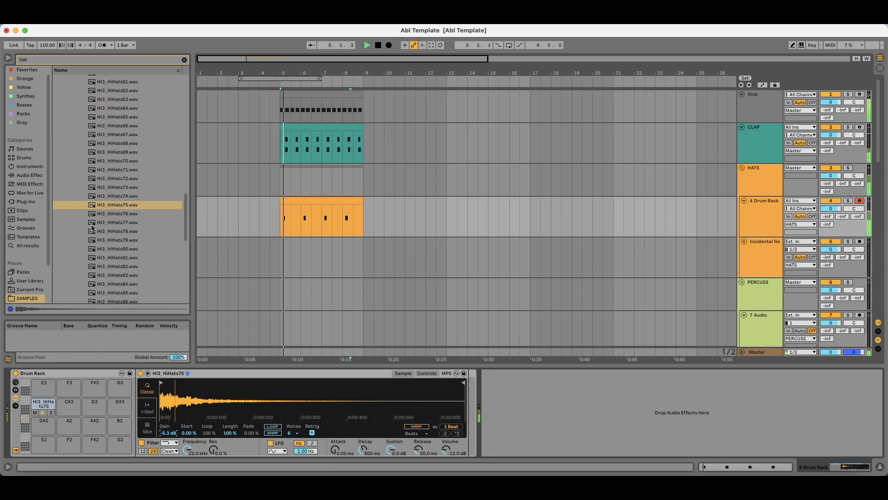
Step: Audition the remaining hi-hat samples in the HI3_Hats folder, up to HI3_HiHats90.wav
{"action": "left_click", "coordinate": [114, 249]}
{"action": "scroll", "coordinate": [114, 248], "scroll_direction": "down", "scroll_amount": 1}
{"action": "key", "text": "Down"}
{"action": "scroll", "coordinate": [120, 231], "scroll_direction": "down", "scroll_amount": 4}
{"action": "key", "text": "Down"}
{"action": "key", "text": "Down"}
{"action": "key", "text": "Down"}
{"action": "key", "text": "Down"}
{"action": "key", "text": "Down"}
{"action": "key", "text": "Down"}
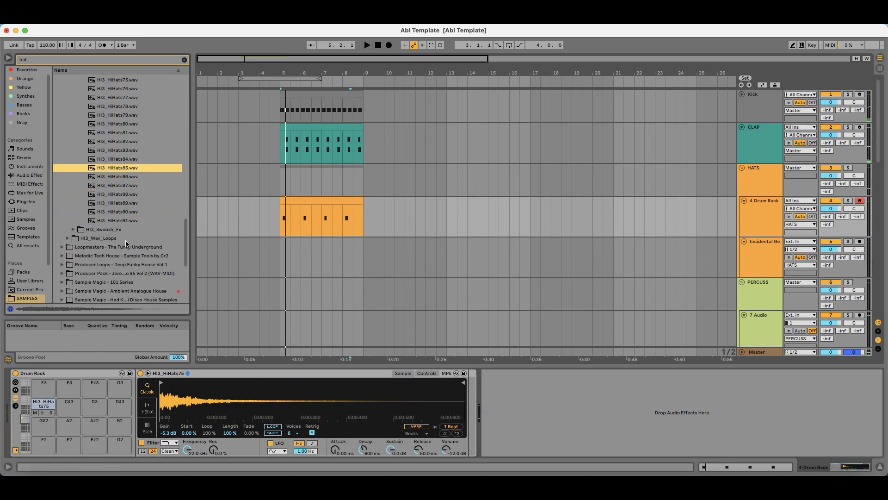
{"action": "key", "text": "Down"}
{"action": "key", "text": "Down"}
{"action": "key", "text": "Down"}
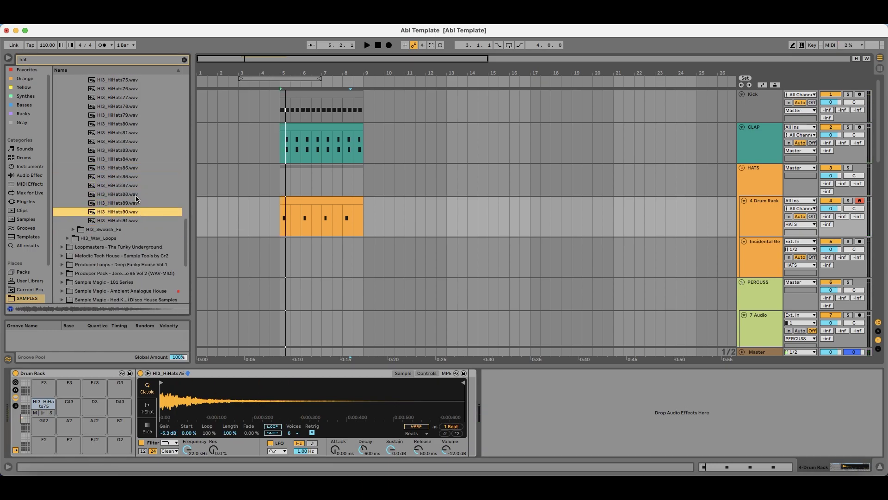
Step: Load HI3_HiHats87.wav onto the D3 pad of the Drum Rack
{"action": "key", "text": "Up"}
{"action": "key", "text": "Up"}
{"action": "key", "text": "Up"}
{"action": "left_click_drag", "start_coordinate": [122, 186], "coordinate": [97, 406]}
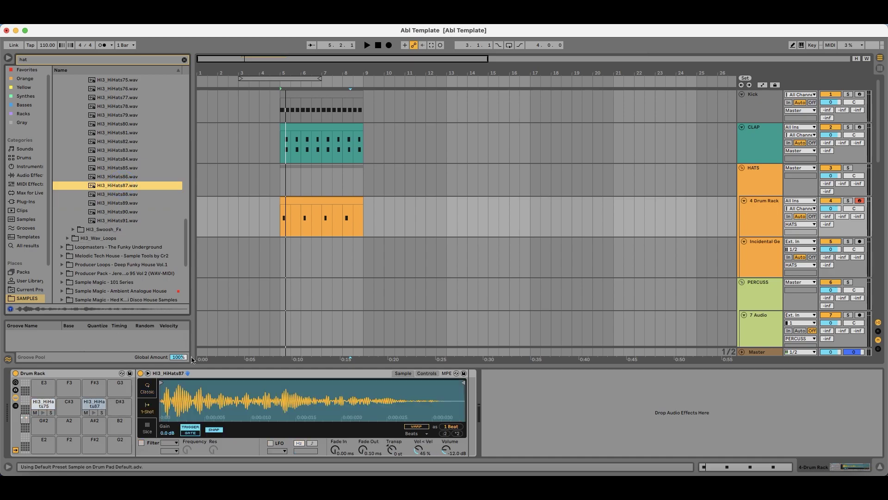
Step: Program HI3_HiHats87 sixteenth notes on the last sixteenth of beats 2 and 4 across all four bars of the hat clip
{"action": "double_click", "coordinate": [303, 202]}
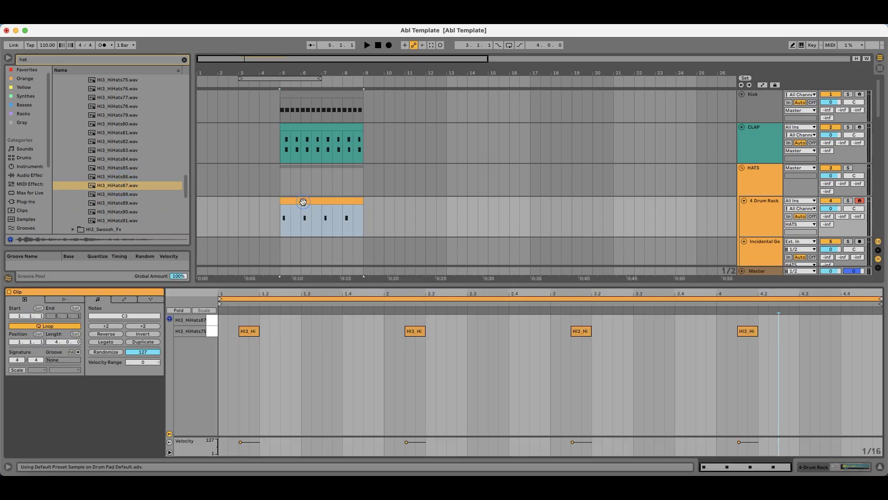
{"action": "double_click", "coordinate": [296, 319]}
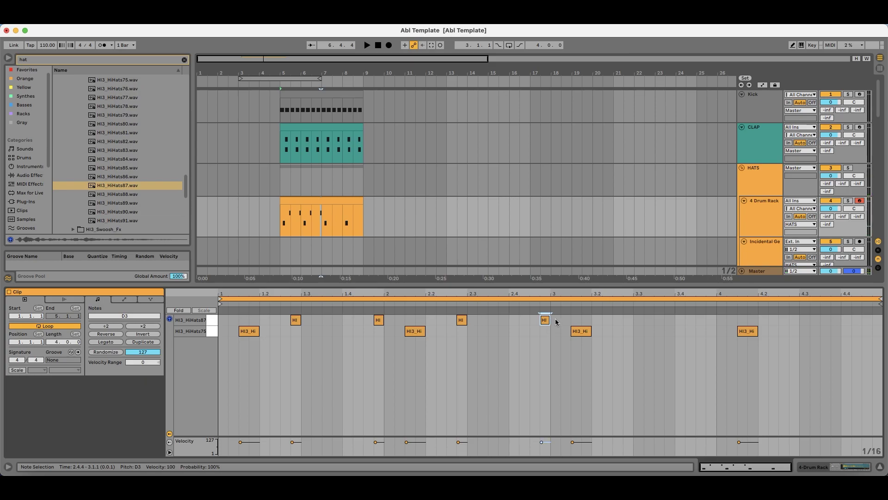
{"action": "left_click_drag", "start_coordinate": [556, 322], "coordinate": [219, 322]}
{"action": "left_click_drag", "start_coordinate": [296, 323], "coordinate": [631, 325]}
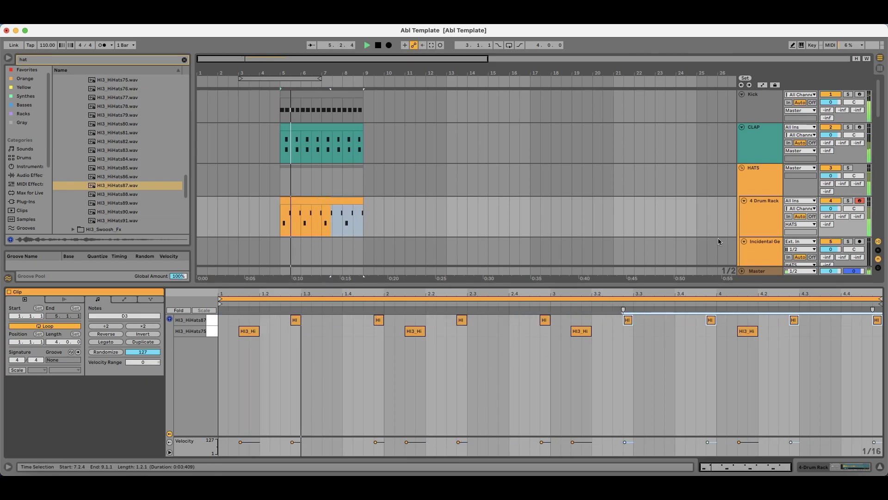
Step: Switch the HI3_HiHats87 Simpler to Gate mode and set its gain to -5.8 dB
{"action": "left_click", "coordinate": [762, 217]}
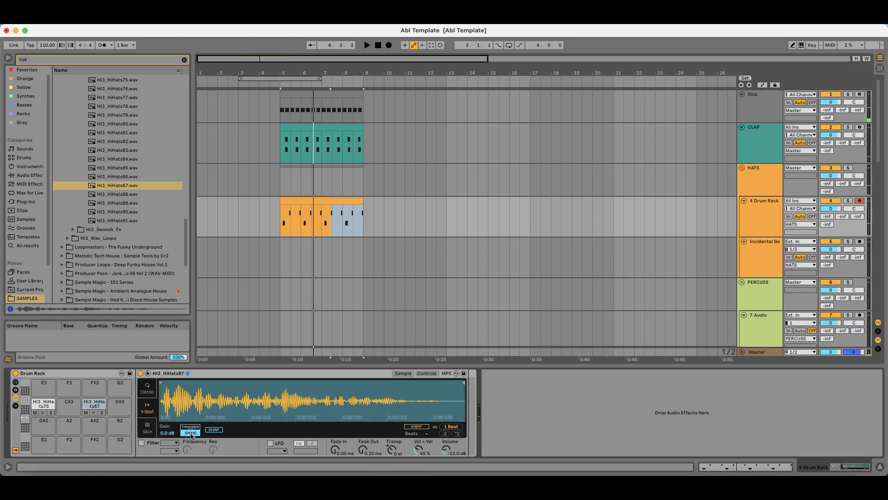
{"action": "left_click_drag", "start_coordinate": [167, 432], "coordinate": [167, 455]}
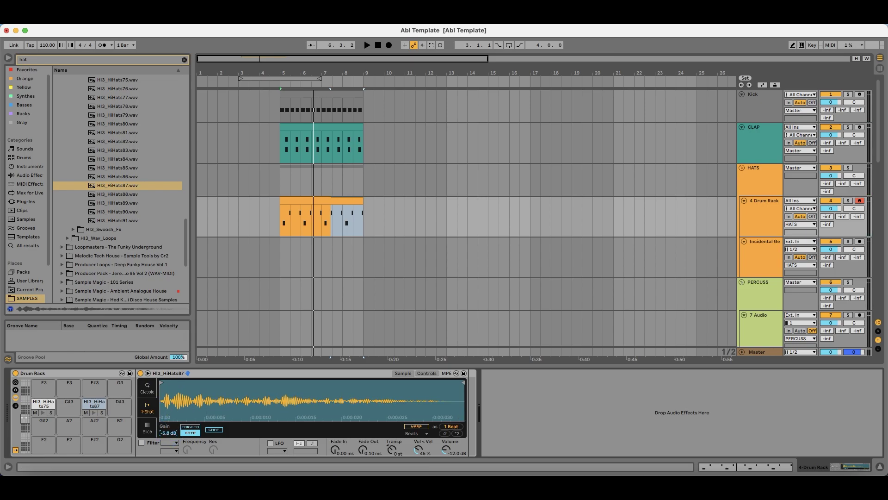
Step: Open the Core Library pack's Samples, One Shots, Drums, Hihat folder and clear the "hat" search filter
{"action": "left_click", "coordinate": [124, 229]}
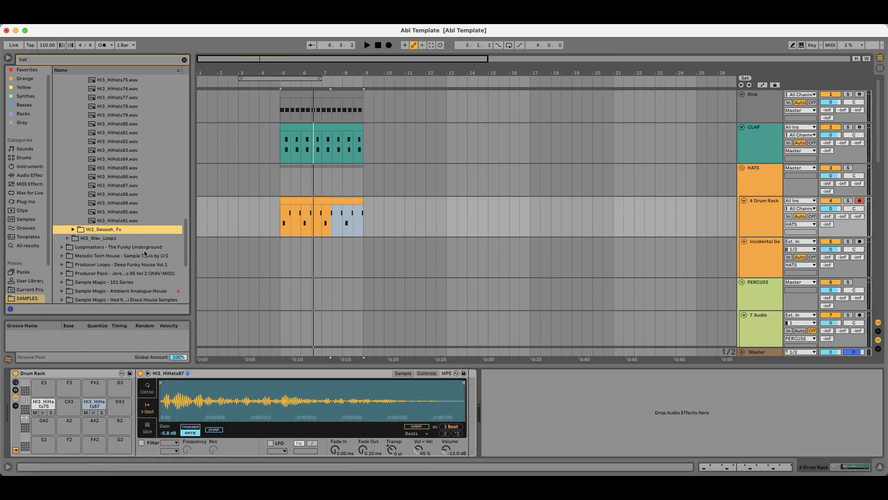
{"action": "left_click", "coordinate": [25, 272]}
{"action": "key", "text": "Right"}
{"action": "key", "text": "Right"}
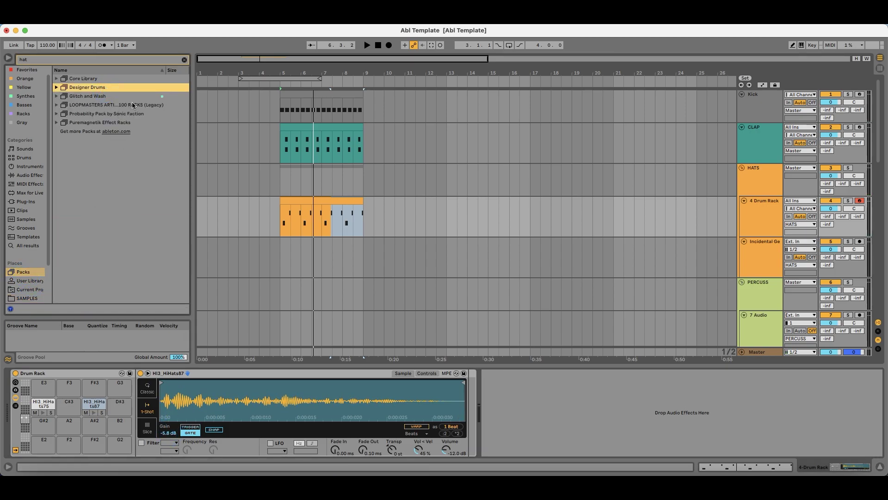
{"action": "key", "text": "Down"}
{"action": "key", "text": "Right"}
{"action": "key", "text": "Down"}
{"action": "key", "text": "Down"}
{"action": "key", "text": "Right"}
{"action": "key", "text": "Down"}
{"action": "key", "text": "Right"}
{"action": "key", "text": "Down"}
{"action": "key", "text": "Right"}
{"action": "key", "text": "Down"}
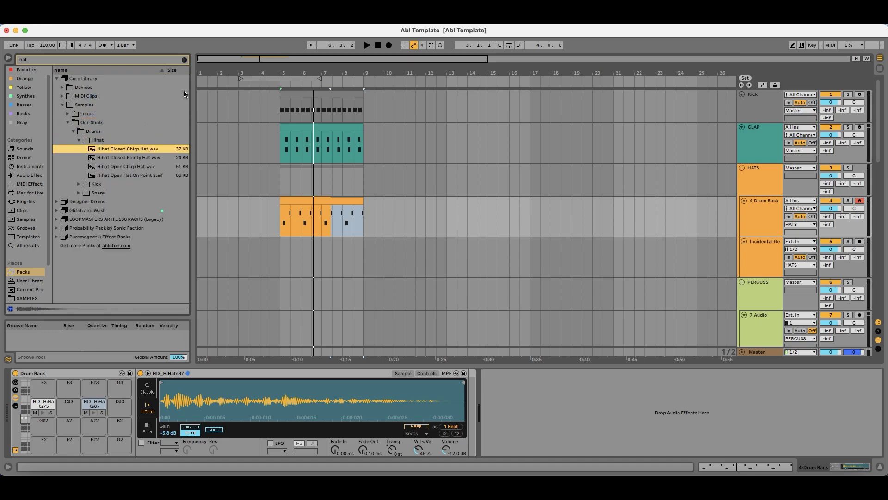
{"action": "left_click", "coordinate": [184, 61]}
Step: Audition the closed hi-hat samples in the Core Library's Hihat folder, including Hihat Closed 505.aif
{"action": "left_click", "coordinate": [145, 230]}
{"action": "key", "text": "Up"}
{"action": "key", "text": "Up"}
{"action": "key", "text": "Up"}
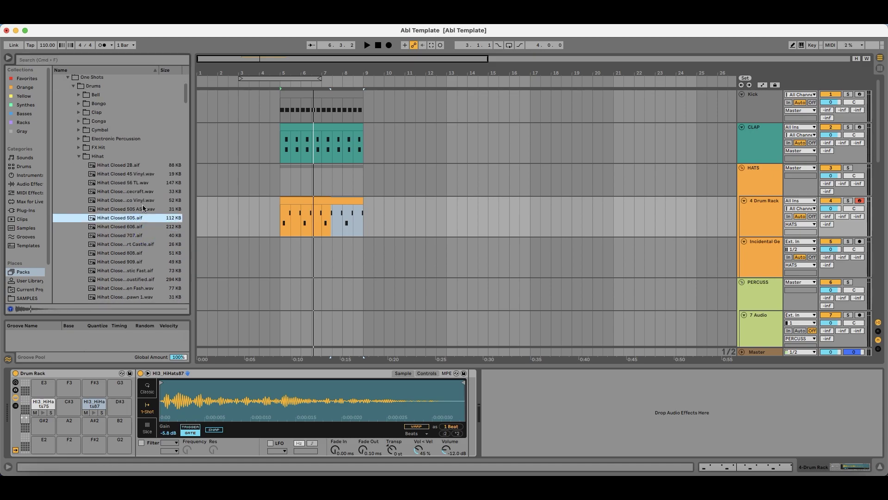
{"action": "key", "text": "Up"}
{"action": "key", "text": "Up"}
{"action": "key", "text": "Up"}
{"action": "key", "text": "Down"}
{"action": "key", "text": "Up"}
{"action": "key", "text": "Up"}
{"action": "key", "text": "Down"}
{"action": "left_click", "coordinate": [130, 260]}
{"action": "scroll", "coordinate": [130, 276], "scroll_direction": "down", "scroll_amount": 3}
{"action": "key", "text": "Up"}
{"action": "key", "text": "Up"}
{"action": "key", "text": "Down"}
Step: Audition Hihat Closed Alien Spawn 1.wav against its neighbour and load it onto the Drum Rack's E3 pad
{"action": "left_click", "coordinate": [126, 250]}
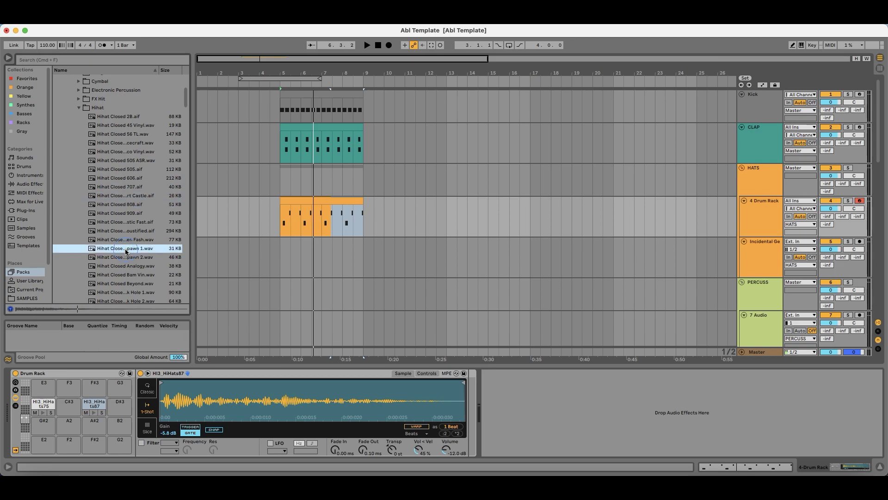
{"action": "scroll", "coordinate": [127, 252], "scroll_direction": "down", "scroll_amount": 1}
{"action": "key", "text": "Down"}
{"action": "key", "text": "Up"}
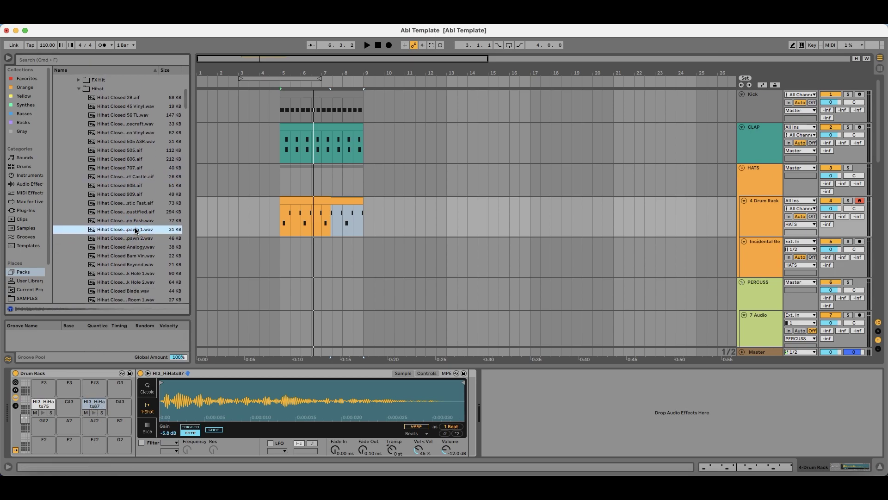
{"action": "left_click_drag", "start_coordinate": [36, 396], "coordinate": [49, 387]}
Step: Program eighth-note Hihat Closed Alien Spawn 1 hits on every offbeat of the four-bar hat clip and play the groove
{"action": "double_click", "coordinate": [295, 204]}
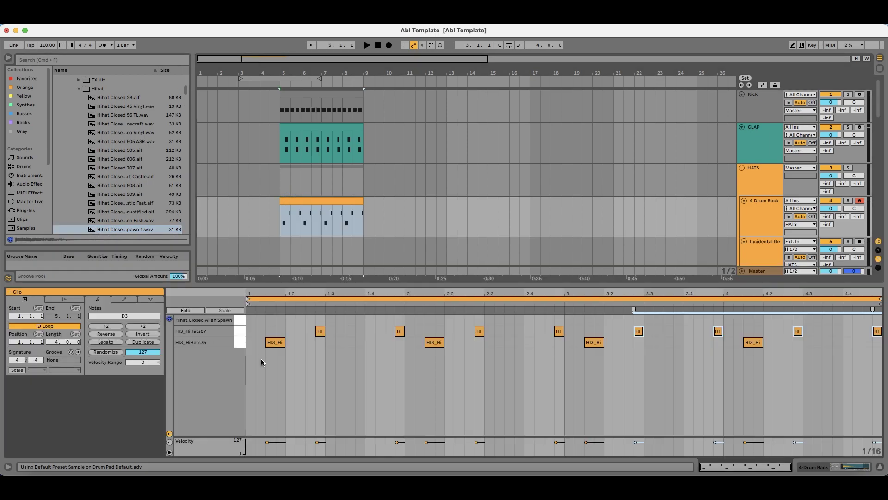
{"action": "left_click", "coordinate": [271, 320]}
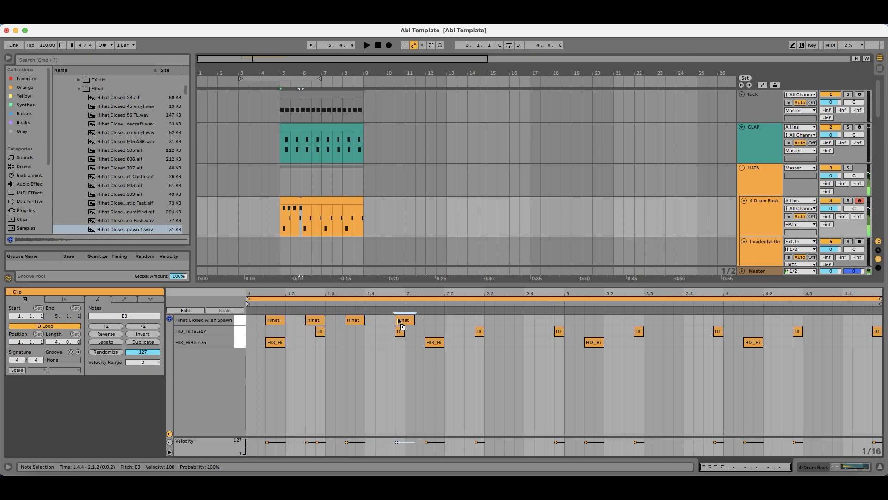
{"action": "left_click_drag", "start_coordinate": [404, 318], "coordinate": [755, 320]}
{"action": "key", "text": "space"}
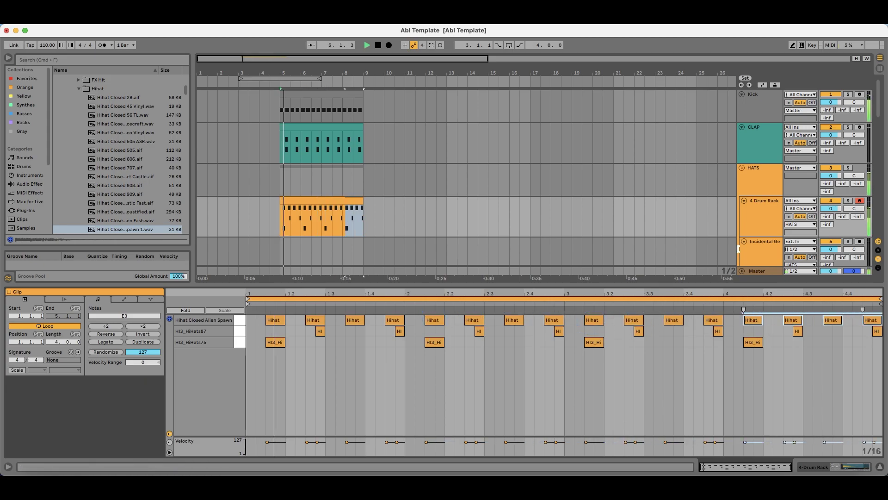
Step: Audition more closed hi-hats and try Hihat Closed Black Hole 1.wav as the E3 pad's sample against the groove
{"action": "left_click", "coordinate": [755, 212]}
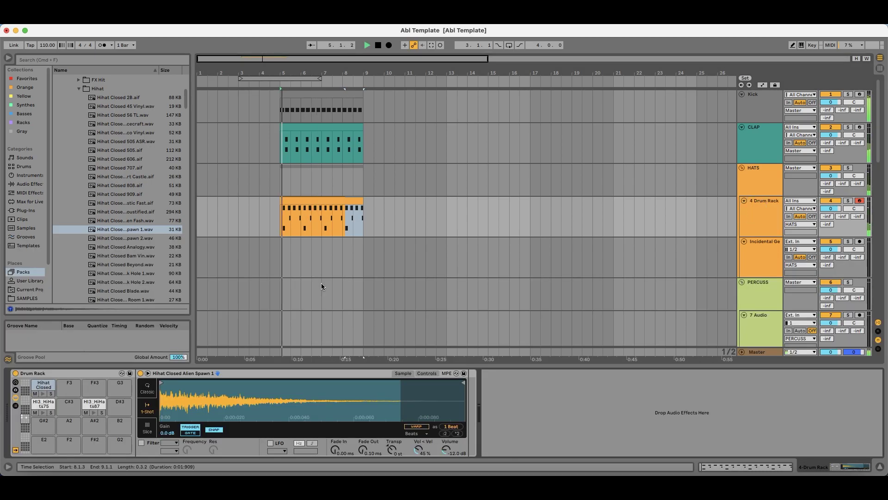
{"action": "key", "text": "space"}
{"action": "left_click", "coordinate": [135, 246]}
{"action": "left_click", "coordinate": [137, 255]}
{"action": "left_click", "coordinate": [137, 264]}
{"action": "scroll", "coordinate": [132, 245], "scroll_direction": "down", "scroll_amount": 3}
{"action": "left_click", "coordinate": [125, 226]}
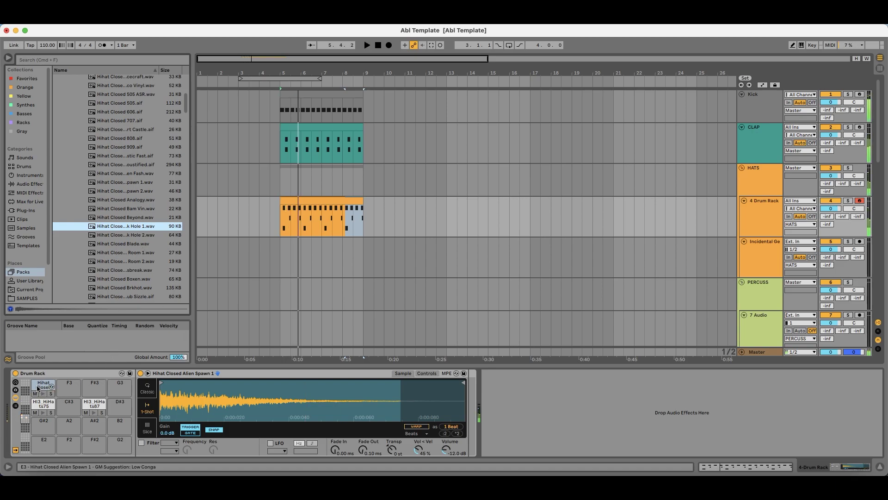
{"action": "left_click_drag", "start_coordinate": [125, 225], "coordinate": [222, 403]}
{"action": "key", "text": "space"}
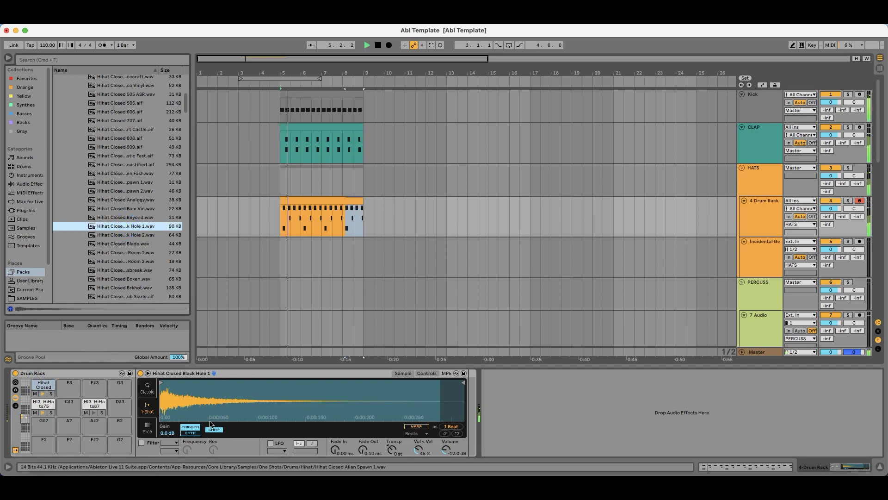
Step: Try Hihat Closed Black Hole 2.wav as the E3 pad's sample and switch its Simpler to Gate mode
{"action": "left_click", "coordinate": [133, 234]}
{"action": "left_click", "coordinate": [133, 243]}
{"action": "key", "text": "Up"}
{"action": "key", "text": "space"}
{"action": "key", "text": "Return"}
{"action": "key", "text": "space"}
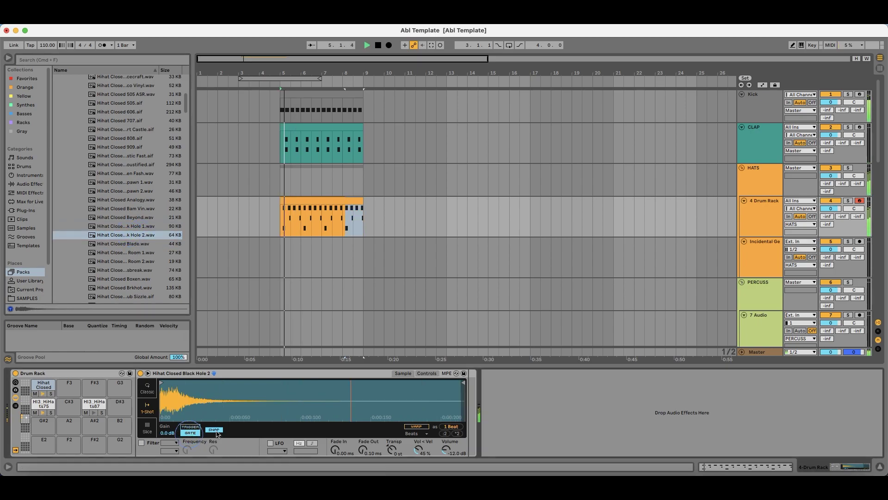
Step: Audition the closed hi-hat samples further down the Hihat folder, from Hihat Closed Blade.wav to Hihat Closed Chives.wav
{"action": "key", "text": "Down"}
{"action": "key", "text": "Down"}
{"action": "key", "text": "Down"}
{"action": "key", "text": "Down"}
{"action": "key", "text": "Down"}
{"action": "key", "text": "Down"}
{"action": "key", "text": "Down"}
{"action": "key", "text": "Down"}
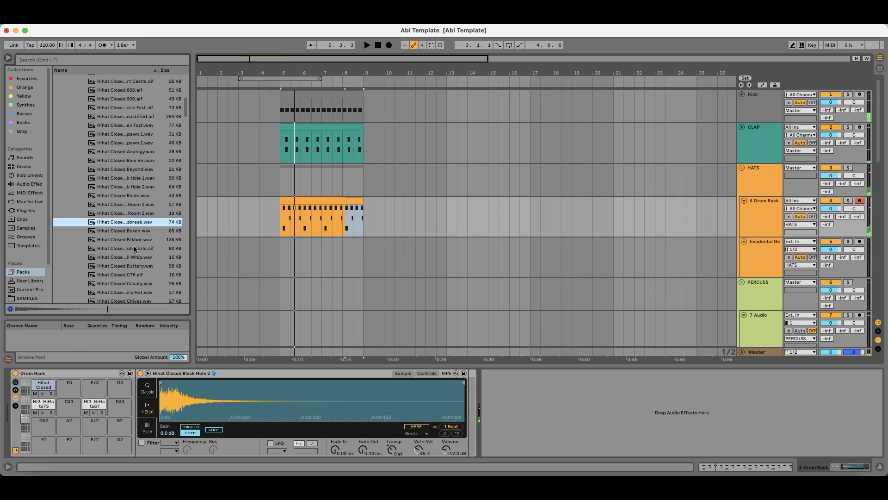
{"action": "key", "text": "Down"}
{"action": "key", "text": "Down"}
{"action": "key", "text": "Down"}
{"action": "key", "text": "Down"}
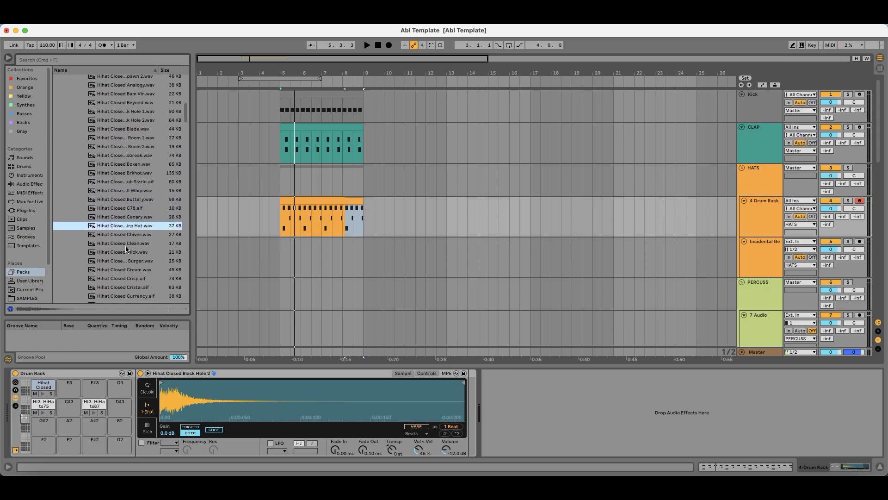
{"action": "scroll", "coordinate": [134, 222], "scroll_direction": "down", "scroll_amount": 3}
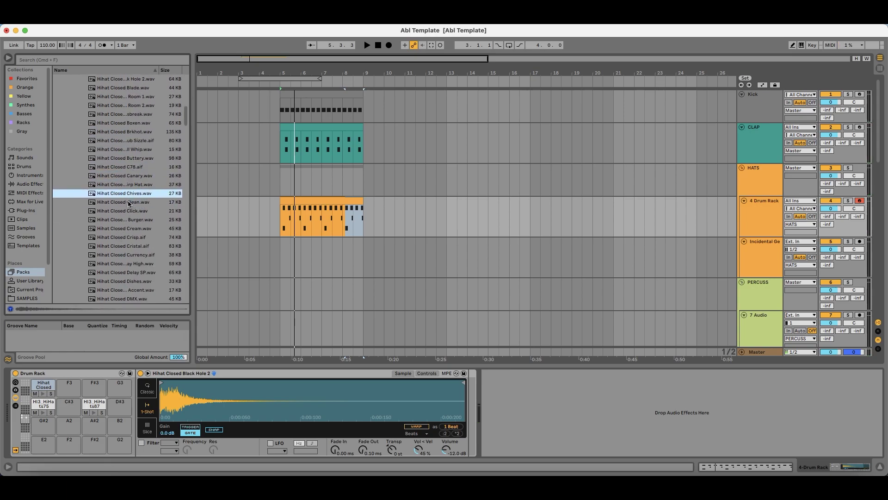
Step: Load Hihat Closed Clean.wav onto the E3 pad with gain at -3.7 dB, and set HI3_HiHats75's gain to -11 dB
{"action": "key", "text": "space"}
{"action": "left_click_drag", "start_coordinate": [146, 200], "coordinate": [169, 446]}
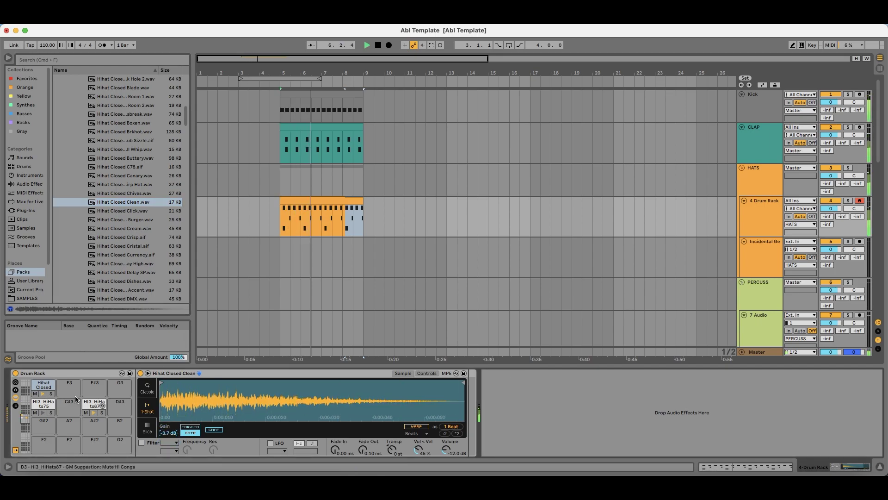
{"action": "left_click", "coordinate": [44, 404]}
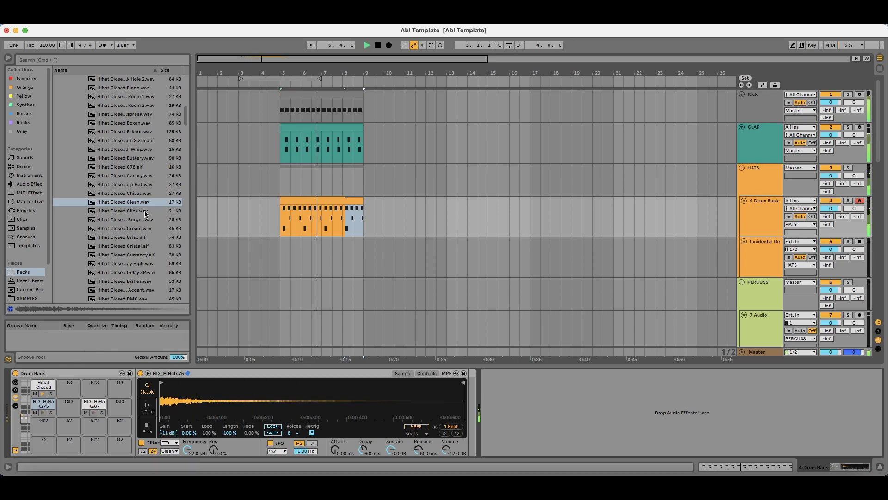
Step: Audition closed hi-hat samples from Hihat Closed Click.wav past Hihat Closed Cristal.aif, then check the HI3_HiHats87 pad against the groove
{"action": "left_click", "coordinate": [123, 210]}
{"action": "left_click", "coordinate": [123, 219]}
{"action": "left_click", "coordinate": [132, 228]}
{"action": "left_click", "coordinate": [128, 238]}
{"action": "scroll", "coordinate": [127, 245], "scroll_direction": "down", "scroll_amount": 3}
{"action": "key", "text": "Down"}
{"action": "key", "text": "Down"}
{"action": "key", "text": "Down"}
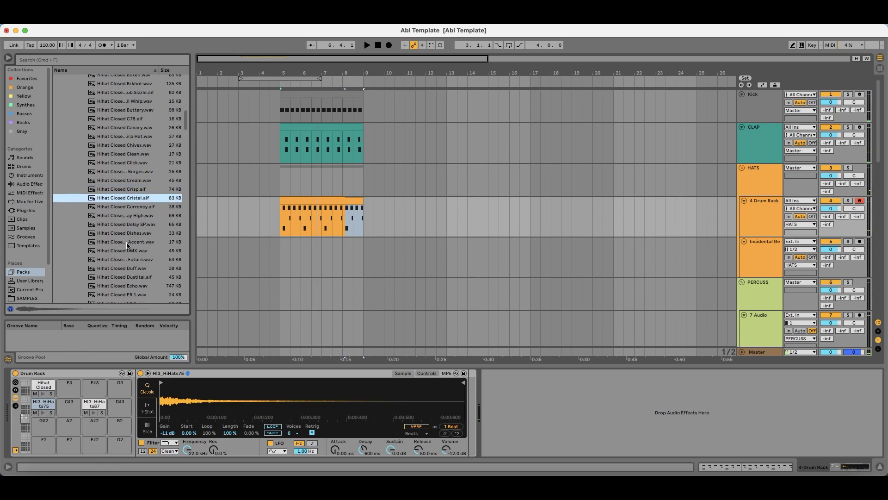
{"action": "key", "text": "space"}
{"action": "left_click", "coordinate": [87, 405]}
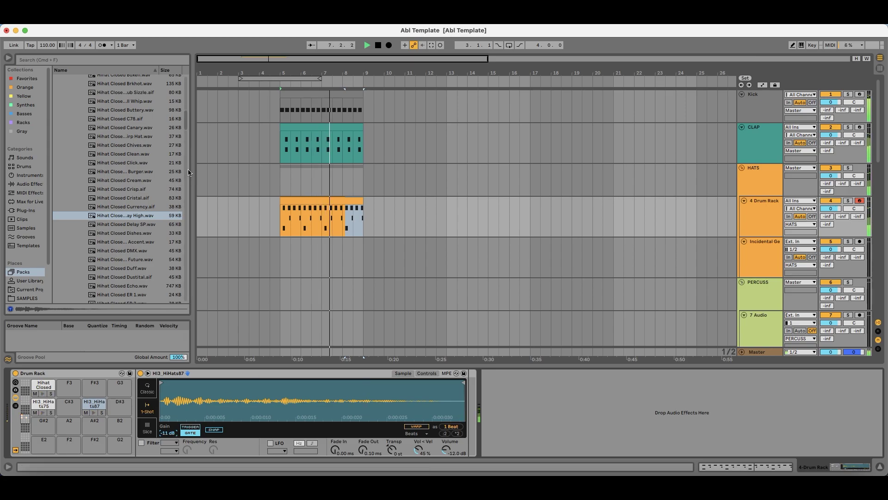
Step: Add an EQ Eight after the Drum Rack on the hats track and play that track soloed
{"action": "left_click", "coordinate": [30, 184]}
{"action": "left_click", "coordinate": [95, 103]}
{"action": "left_click_drag", "start_coordinate": [103, 131], "coordinate": [414, 224]}
{"action": "left_click", "coordinate": [848, 201]}
{"action": "key", "text": "space"}
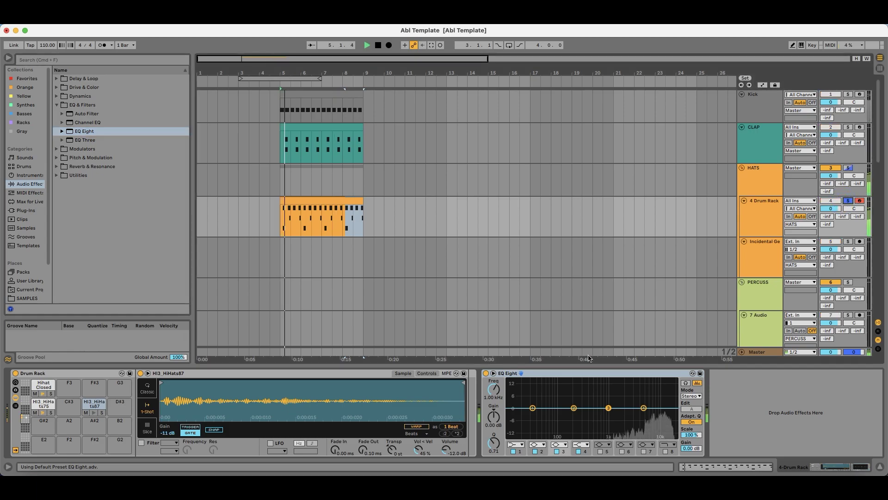
Step: Turn EQ Eight's band 1 into a low cut at 88 Hz with Q 0.53 and switch band 2 off
{"action": "left_click", "coordinate": [516, 444]}
{"action": "left_click", "coordinate": [518, 404]}
{"action": "left_click_drag", "start_coordinate": [532, 416], "coordinate": [556, 418]}
{"action": "left_click", "coordinate": [535, 451]}
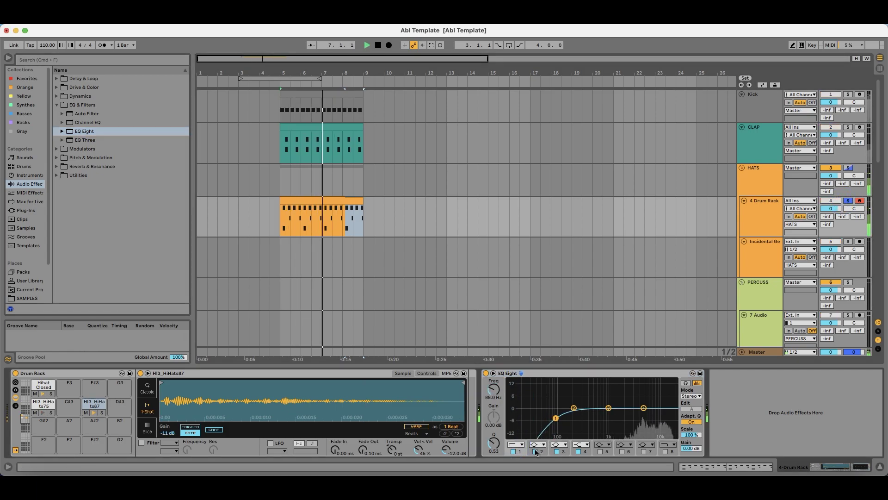
Step: Try a duplicate EQ Eight with band 1 off and a 1.12 dB cut on band 3, and delete it
{"action": "left_click", "coordinate": [543, 375]}
{"action": "key", "text": "super+d"}
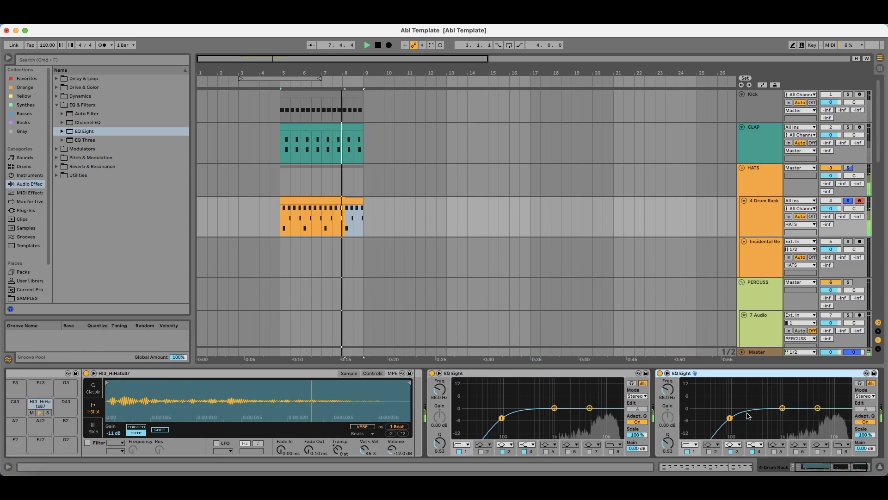
{"action": "left_click", "coordinate": [688, 451]}
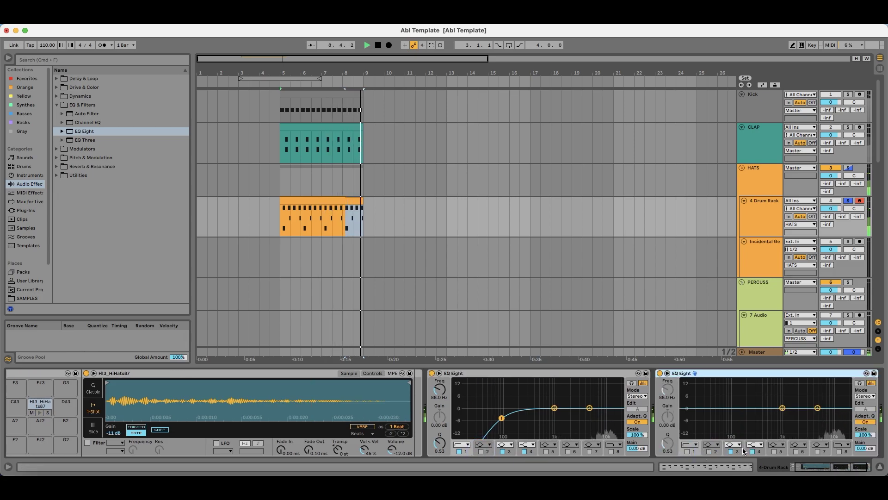
{"action": "left_click_drag", "start_coordinate": [782, 407], "coordinate": [757, 408]}
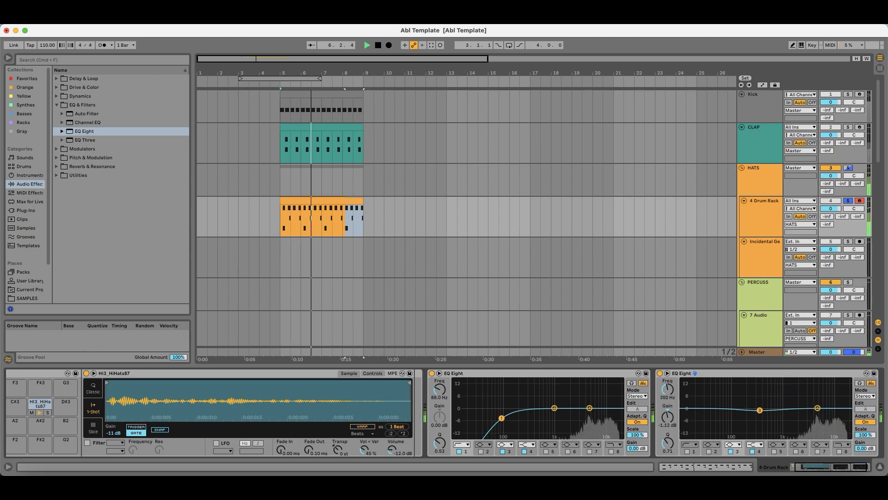
{"action": "left_click", "coordinate": [684, 374]}
{"action": "key", "text": "Delete"}
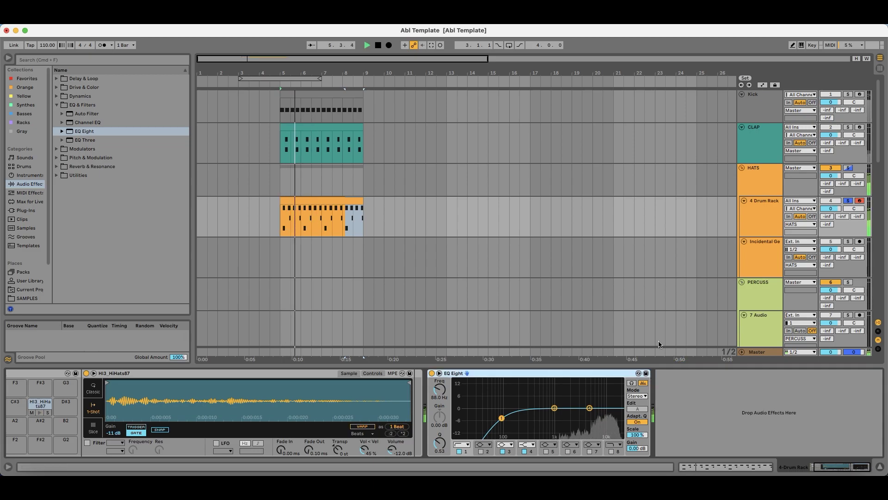
Step: Insert a MIDI track named Shakers below the Drum Rack track and rename the Drum Rack track Hat Gr 1
{"action": "left_click", "coordinate": [758, 225]}
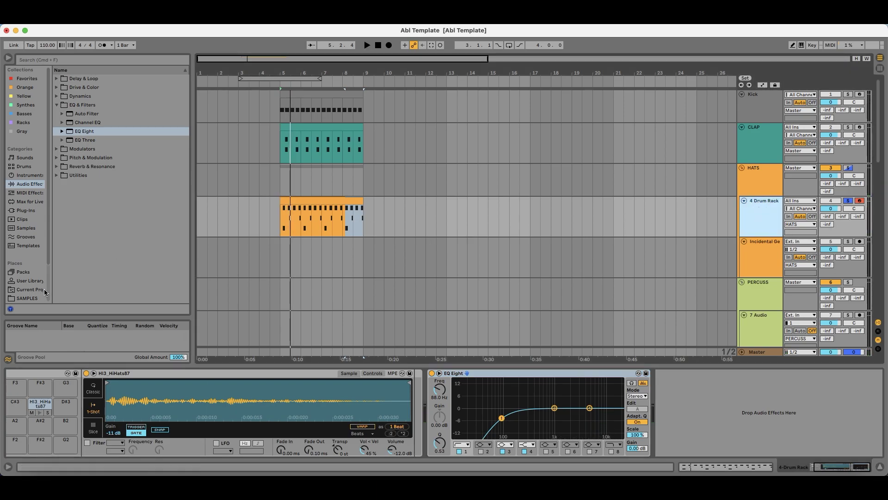
{"action": "left_click", "coordinate": [763, 225]}
{"action": "key", "text": "super+shift+t"}
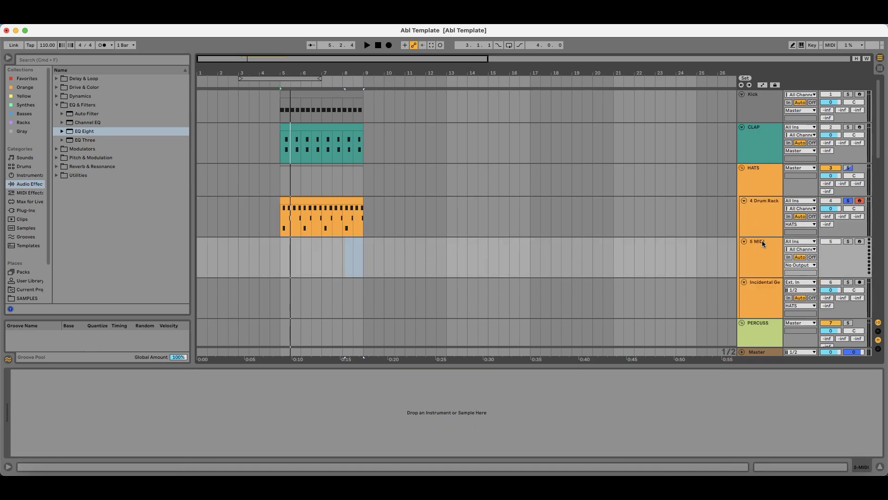
{"action": "double_click", "coordinate": [762, 241]}
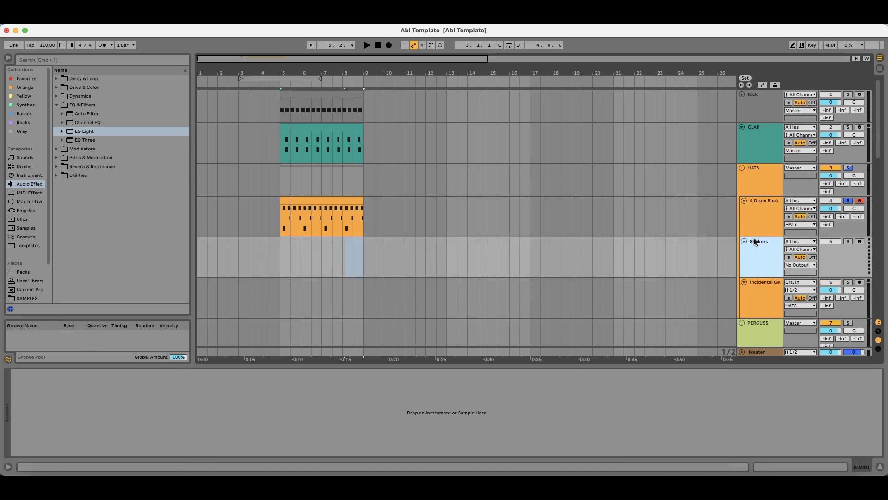
{"action": "left_click", "coordinate": [753, 207]}
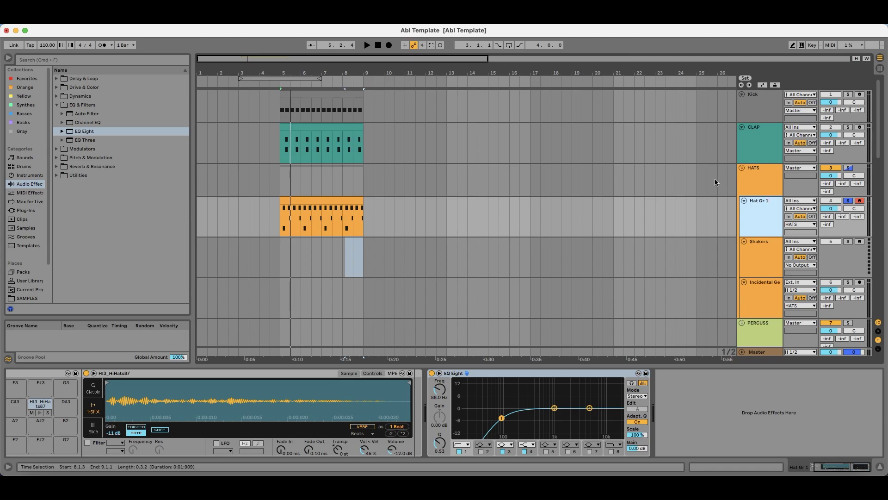
Step: Audition the closed hi-hat samples in Packs from Hihat Closed Delay SP.wav to Hihat Closed Echo.wav
{"action": "left_click_drag", "start_coordinate": [292, 76], "coordinate": [296, 85]}
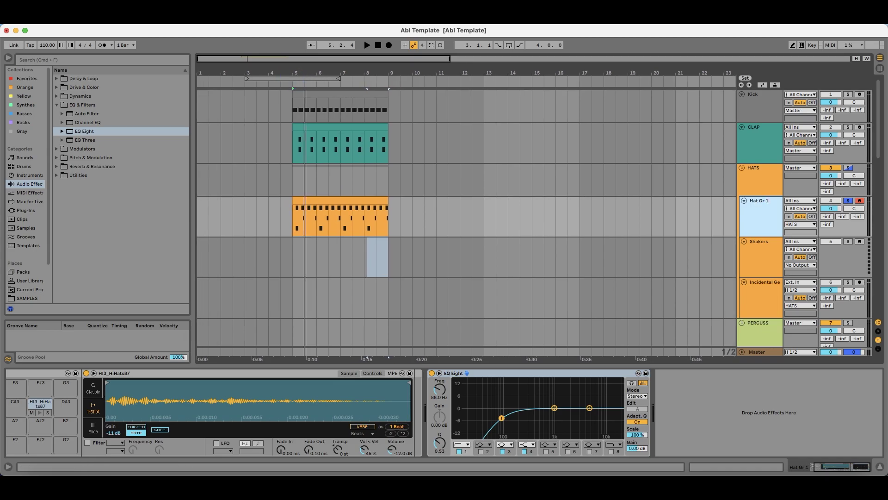
{"action": "left_click", "coordinate": [292, 253]}
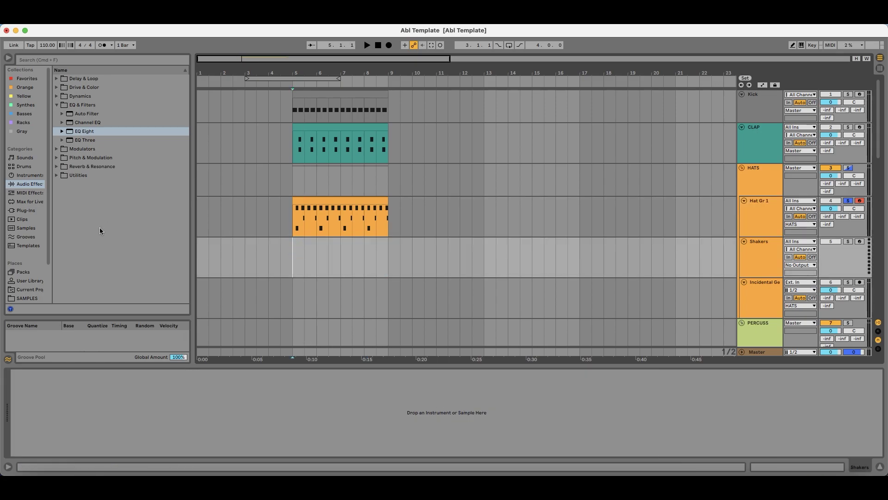
{"action": "left_click", "coordinate": [33, 273]}
{"action": "key", "text": "Down"}
{"action": "key", "text": "Down"}
{"action": "key", "text": "Down"}
{"action": "key", "text": "Down"}
{"action": "key", "text": "Down"}
{"action": "key", "text": "Down"}
{"action": "key", "text": "Down"}
{"action": "key", "text": "Down"}
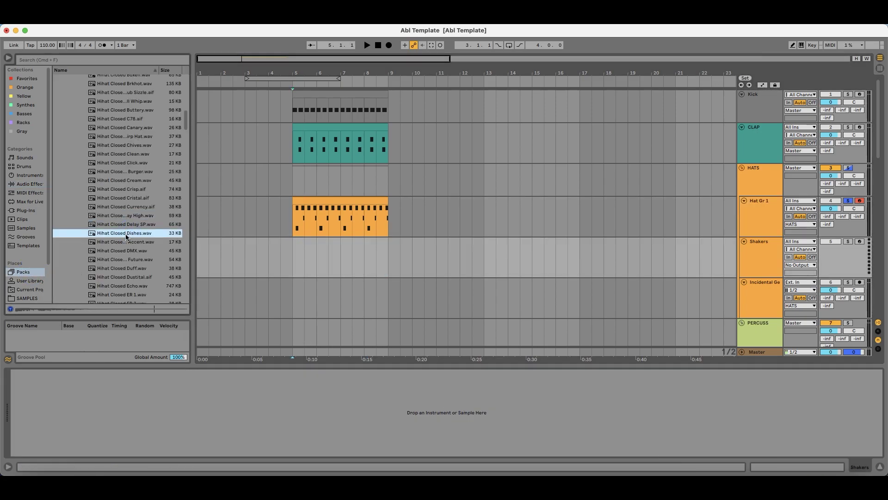
{"action": "scroll", "coordinate": [123, 253], "scroll_direction": "down", "scroll_amount": 3}
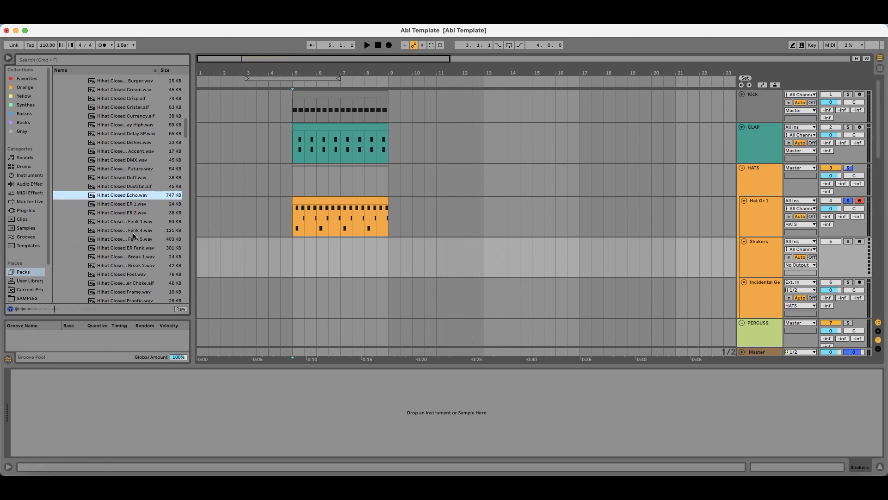
Step: Insert a MIDI track below Hat Gr 1, load Hihat Closed Echo.wav onto it, and play it with the unsoloed groove
{"action": "left_click", "coordinate": [754, 215]}
{"action": "key", "text": "super+shift+t"}
{"action": "left_click_drag", "start_coordinate": [129, 194], "coordinate": [438, 326]}
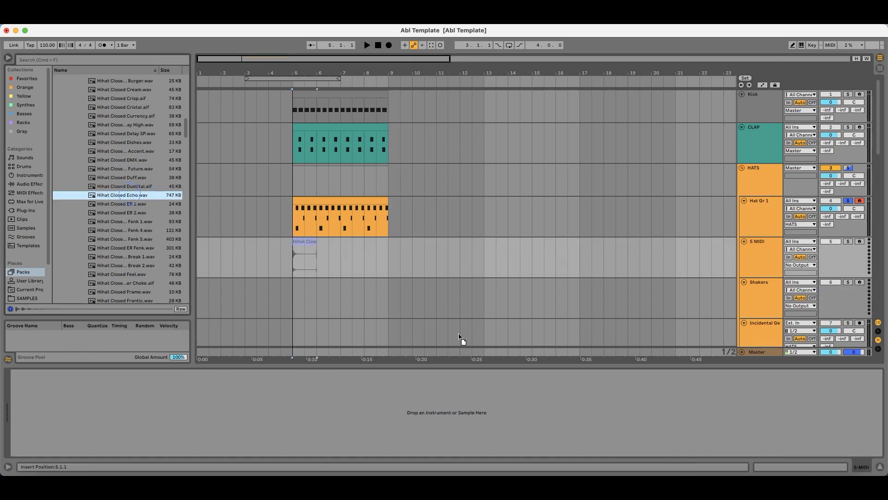
{"action": "left_click_drag", "start_coordinate": [436, 273], "coordinate": [423, 440]}
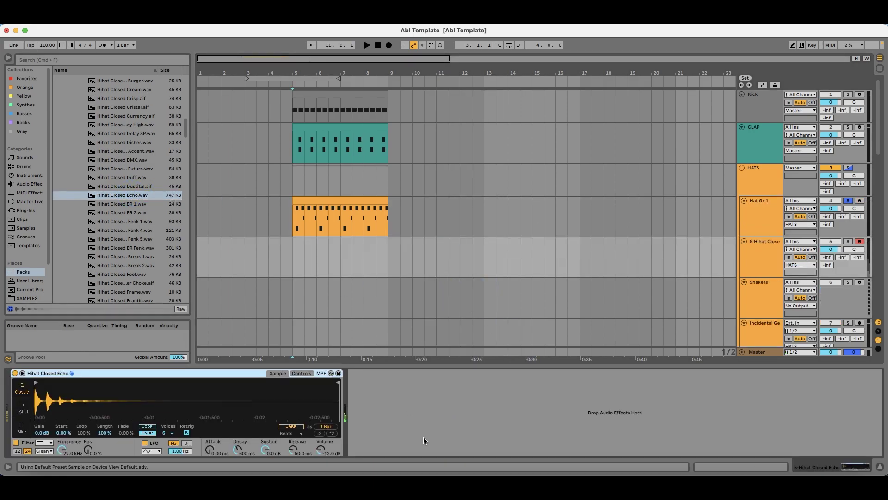
{"action": "left_click", "coordinate": [848, 200]}
{"action": "key", "text": "space"}
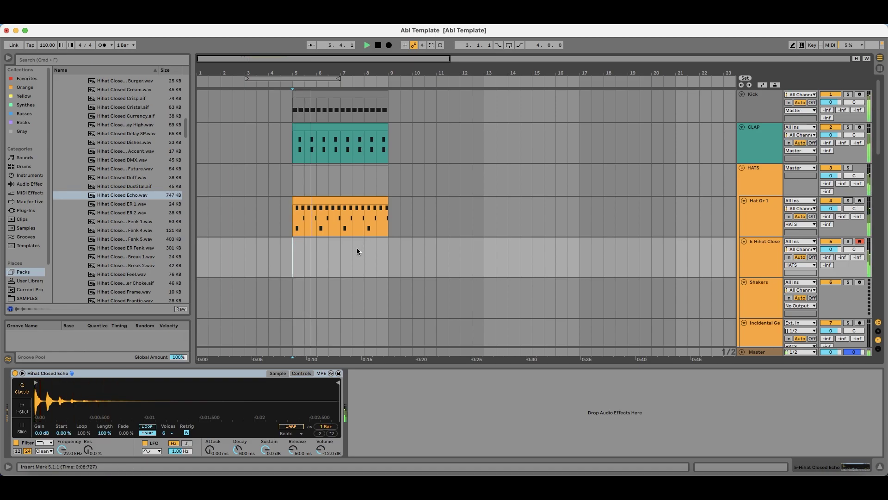
Step: Audition the closed hi-hat samples further down the Hihat folder, starting from Hihat Closed ER 1.wav
{"action": "left_click", "coordinate": [121, 195]}
{"action": "left_click", "coordinate": [121, 204]}
{"action": "left_click", "coordinate": [129, 212]}
{"action": "scroll", "coordinate": [134, 215], "scroll_direction": "down", "scroll_amount": 1}
{"action": "left_click", "coordinate": [136, 217]}
{"action": "left_click", "coordinate": [141, 226]}
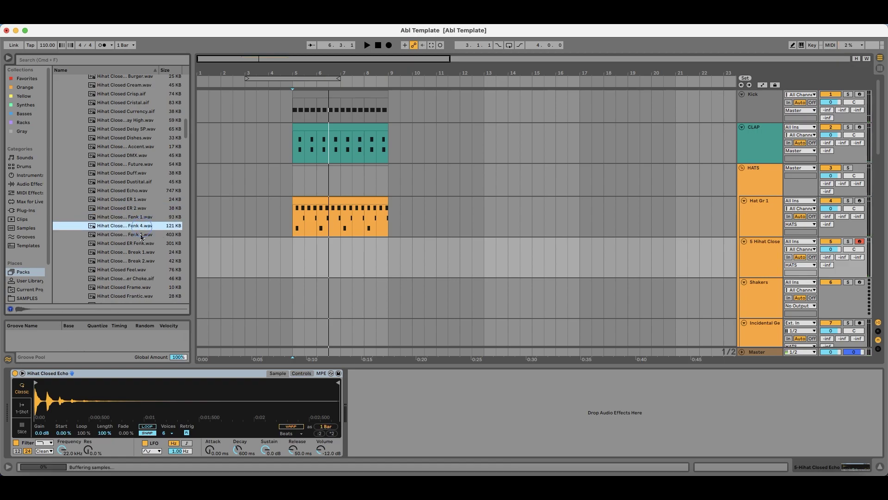
{"action": "key", "text": "Down"}
{"action": "key", "text": "Down"}
{"action": "key", "text": "Down"}
{"action": "key", "text": "Down"}
{"action": "key", "text": "Down"}
{"action": "key", "text": "Down"}
{"action": "key", "text": "Down"}
{"action": "key", "text": "Down"}
{"action": "key", "text": "Down"}
{"action": "scroll", "coordinate": [139, 245], "scroll_direction": "down", "scroll_amount": 4}
{"action": "scroll", "coordinate": [135, 256], "scroll_direction": "down", "scroll_amount": 15}
{"action": "key", "text": "Down"}
{"action": "key", "text": "Down"}
{"action": "key", "text": "Down"}
{"action": "key", "text": "Down"}
{"action": "key", "text": "Down"}
{"action": "key", "text": "Down"}
{"action": "key", "text": "Down"}
{"action": "key", "text": "Down"}
{"action": "key", "text": "Down"}
{"action": "key", "text": "Down"}
{"action": "key", "text": "Down"}
{"action": "scroll", "coordinate": [138, 241], "scroll_direction": "down", "scroll_amount": 5}
Step: Replace the new hat track's Simpler sample with Hihat Closed Hi Click.wav and try it against the groove
{"action": "left_click", "coordinate": [139, 194]}
{"action": "left_click", "coordinate": [139, 187]}
{"action": "left_click_drag", "start_coordinate": [128, 390], "coordinate": [121, 399]}
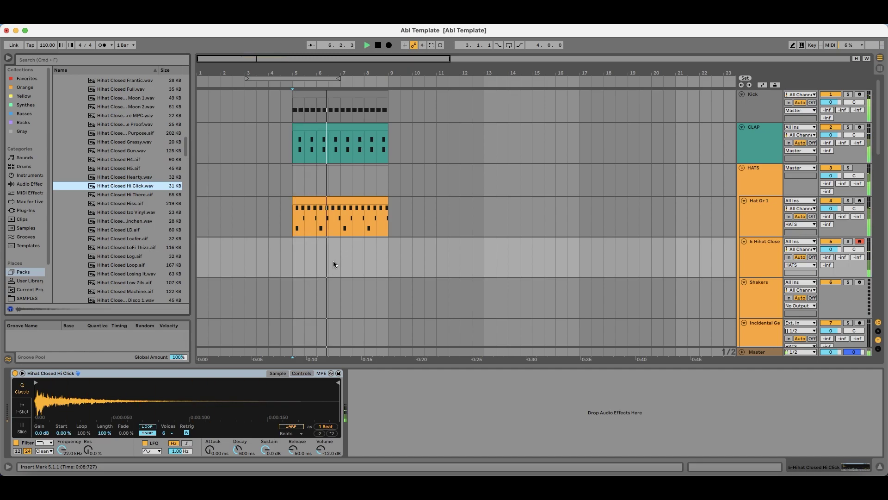
{"action": "key", "text": "space"}
Step: Create a MIDI clip from bar 5 to 9 on the Hi Click track with C3 sixteenths at 1.1.3 and 1.1.4, the second at velocity 69
{"action": "left_click_drag", "start_coordinate": [296, 244], "coordinate": [387, 243]}
{"action": "key", "text": "super+shift+m"}
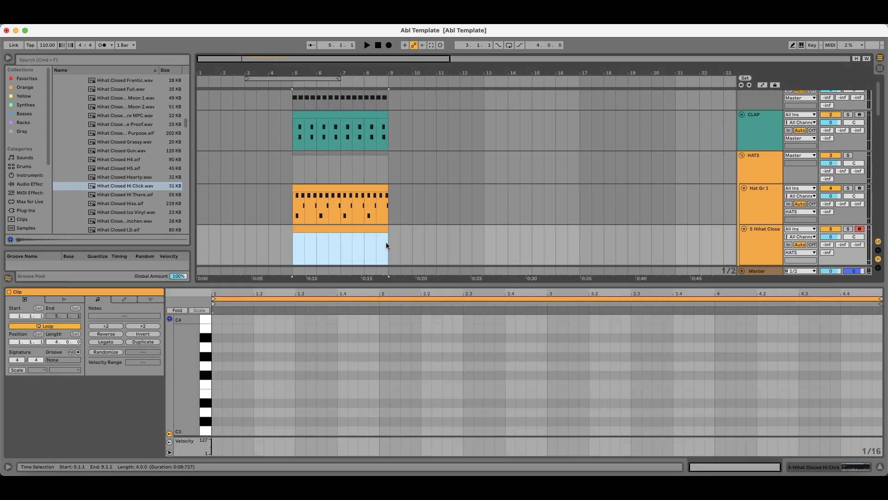
{"action": "double_click", "coordinate": [237, 382]}
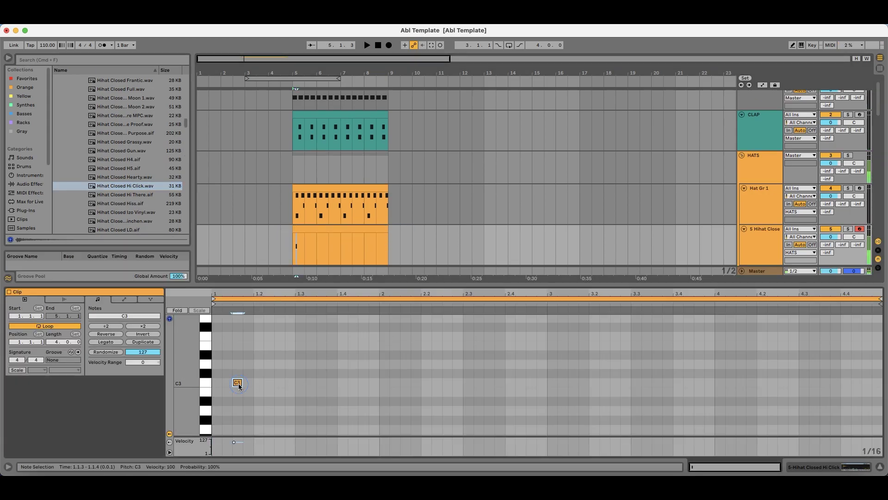
{"action": "double_click", "coordinate": [247, 382]}
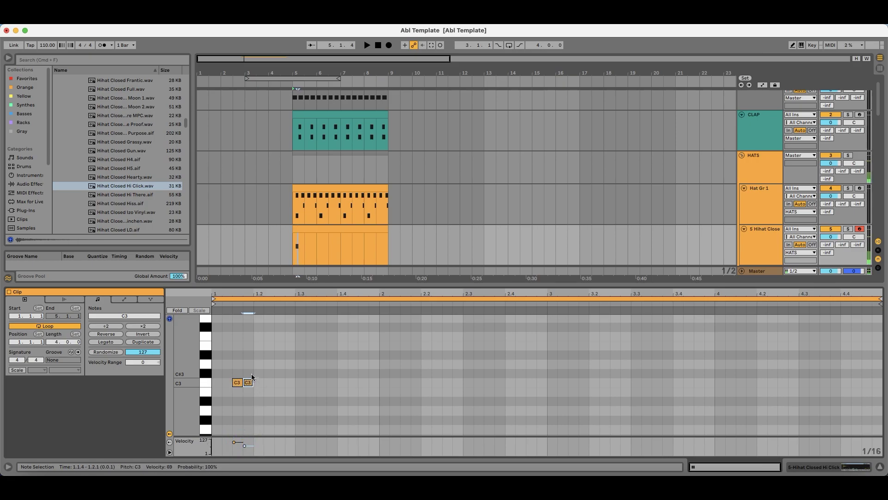
Step: Duplicate the two-note C3 figure onto every beat until it fills all four bars of the clip
{"action": "key", "text": "super+d"}
{"action": "key", "text": "super+d"}
{"action": "key", "text": "super+d"}
{"action": "key", "text": "super+a"}
{"action": "key", "text": "super+d"}
{"action": "key", "text": "super+d"}
{"action": "key", "text": "super+d"}
Step: Set the Hihat Closed Hi Click Simpler's gain to -7.1 dB while the groove plays
{"action": "key", "text": "space"}
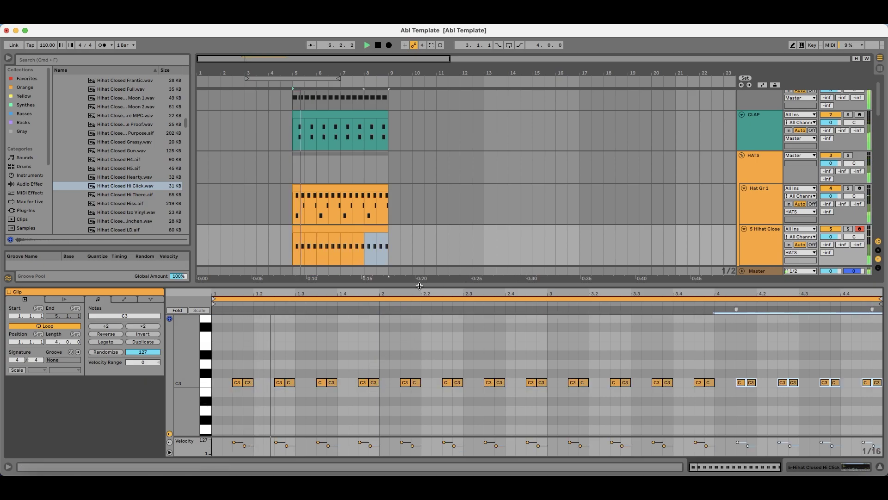
{"action": "left_click", "coordinate": [751, 237]}
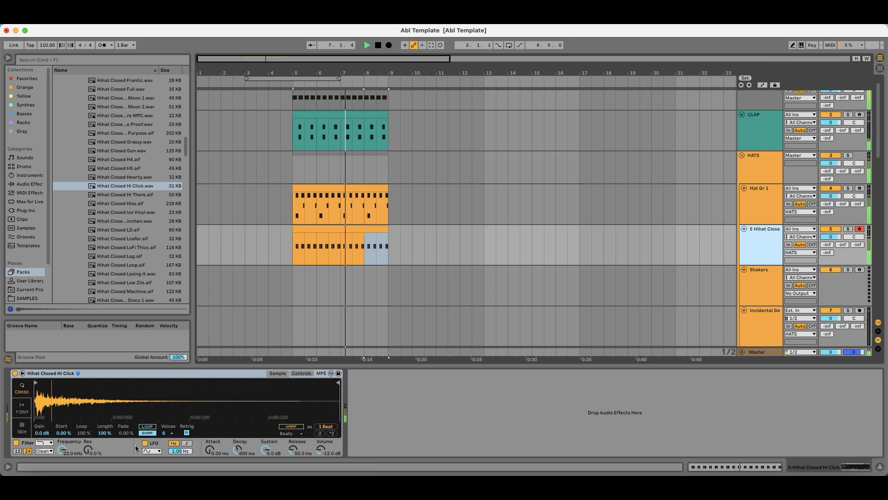
{"action": "left_click_drag", "start_coordinate": [41, 432], "coordinate": [41, 450]}
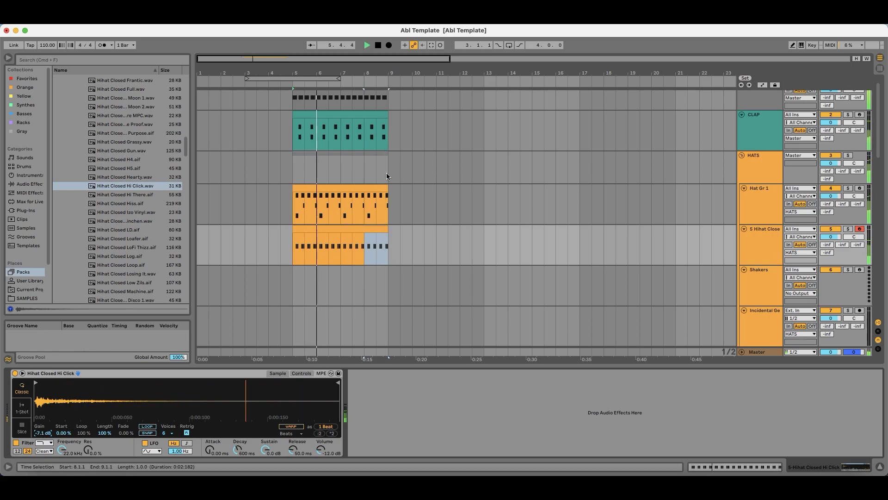
{"action": "left_click_drag", "start_coordinate": [299, 68], "coordinate": [300, 71]}
Step: Audition the closed hi-hat samples from Hihat Closed Izo Vinyl.wav to Hihat Closed New Old.wav
{"action": "left_click", "coordinate": [110, 215]}
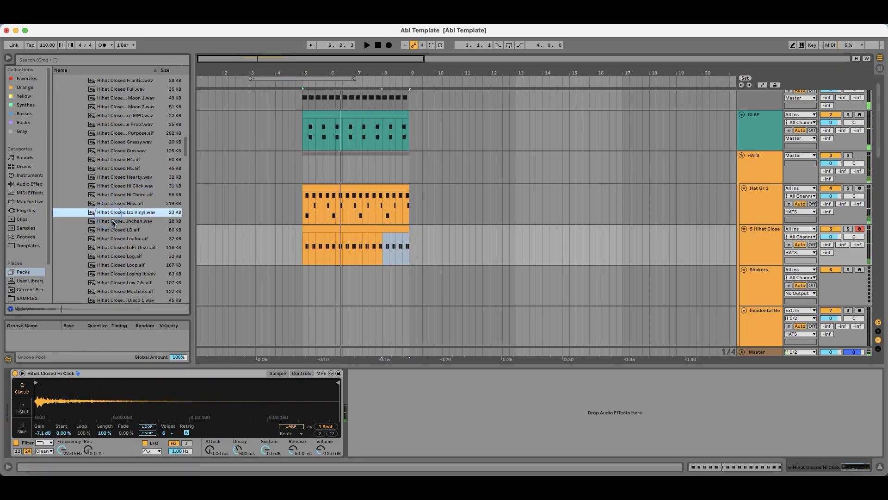
{"action": "key", "text": "Down"}
{"action": "key", "text": "Down"}
{"action": "key", "text": "Down"}
{"action": "key", "text": "Down"}
{"action": "key", "text": "Down"}
{"action": "key", "text": "Down"}
{"action": "key", "text": "Down"}
{"action": "key", "text": "Down"}
{"action": "key", "text": "Down"}
{"action": "key", "text": "Down"}
{"action": "key", "text": "Down"}
{"action": "key", "text": "Down"}
{"action": "key", "text": "Down"}
{"action": "key", "text": "Down"}
{"action": "key", "text": "Down"}
{"action": "key", "text": "Down"}
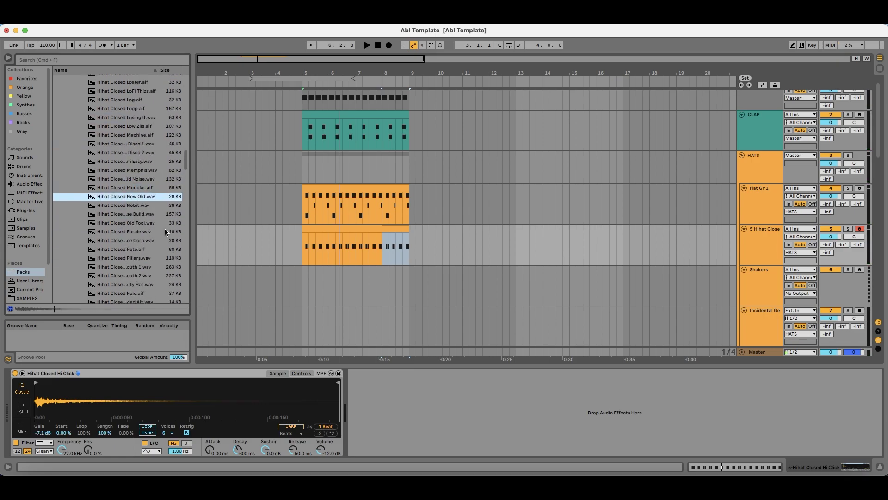
Step: Audition cabasa samples in the Shaker folder and load Cabasa Short Mid.aif onto the Shakers track
{"action": "key", "text": "Left"}
{"action": "key", "text": "Left"}
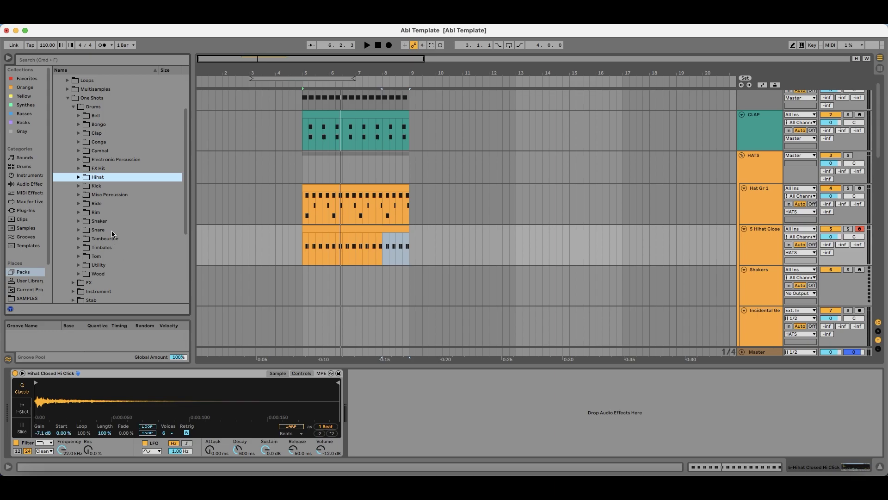
{"action": "left_click", "coordinate": [115, 220]}
{"action": "key", "text": "Right"}
{"action": "key", "text": "Down"}
{"action": "key", "text": "Down"}
{"action": "key", "text": "Down"}
{"action": "key", "text": "Down"}
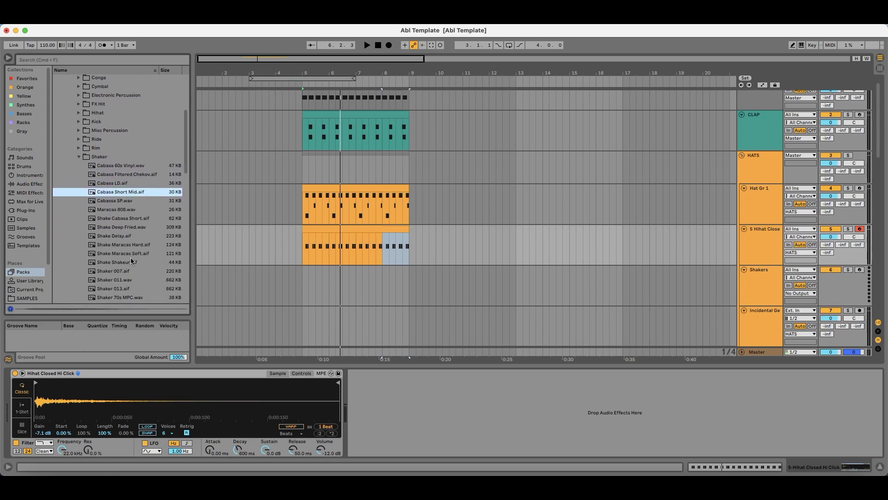
{"action": "key", "text": "Down"}
{"action": "key", "text": "Up"}
{"action": "left_click", "coordinate": [755, 275]}
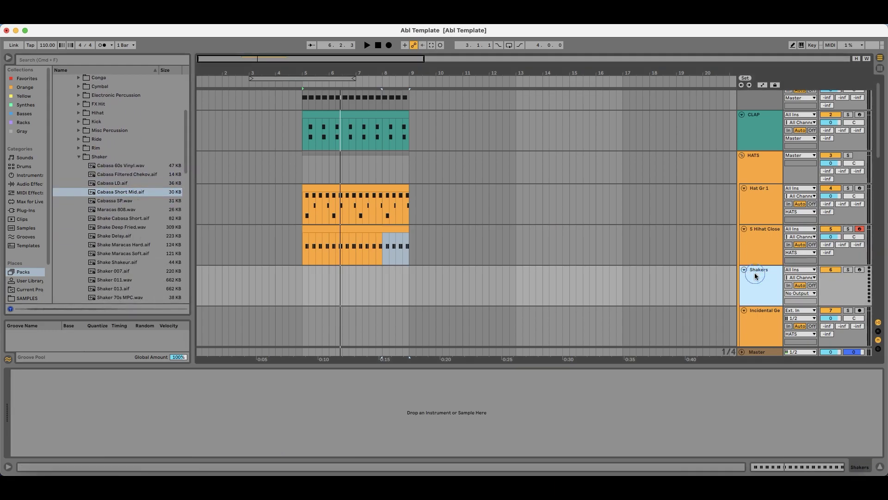
{"action": "left_click_drag", "start_coordinate": [137, 193], "coordinate": [384, 410]}
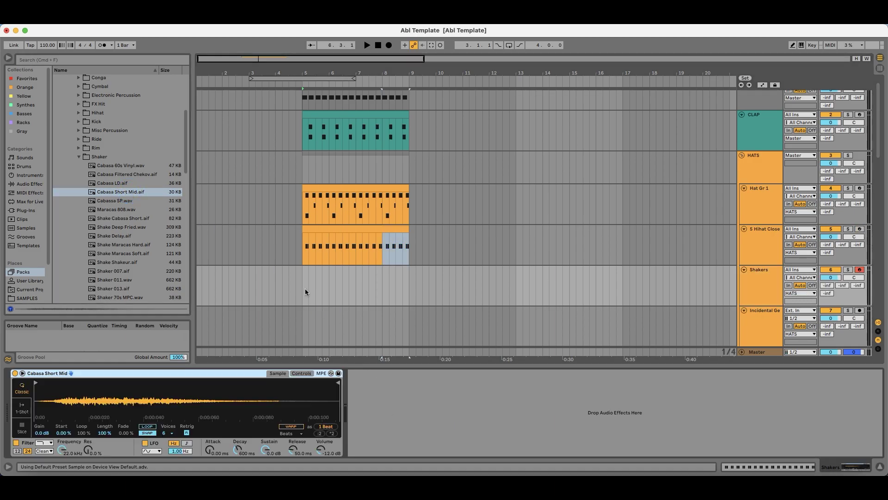
Step: Create a four-bar MIDI clip at bar 5 on the Shakers track and fill its first beat with four C3 sixteenth notes
{"action": "left_click_drag", "start_coordinate": [305, 276], "coordinate": [410, 283]}
{"action": "key", "text": "super+shift+m"}
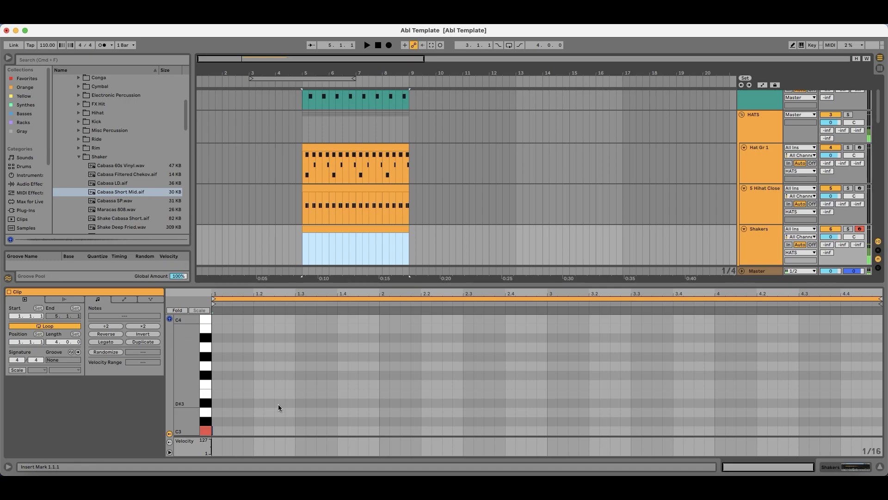
{"action": "left_click", "coordinate": [259, 404]}
{"action": "scroll", "coordinate": [223, 411], "scroll_direction": "down", "scroll_amount": 2}
{"action": "double_click", "coordinate": [218, 410]}
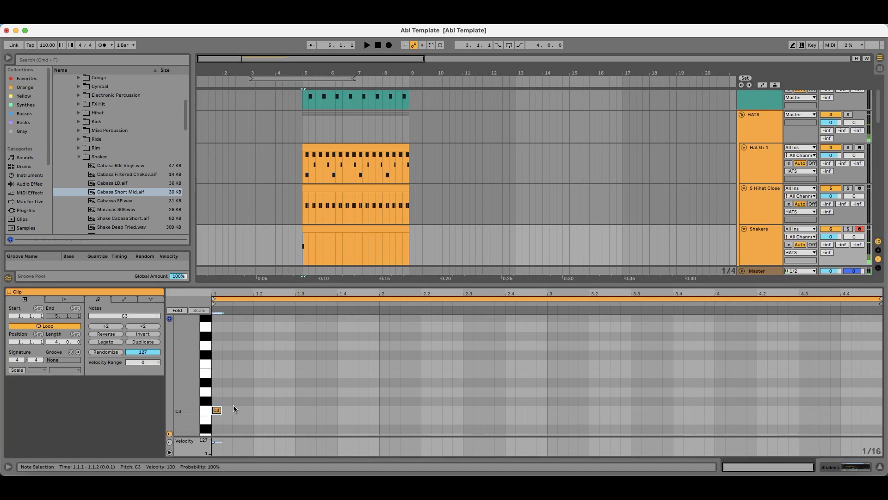
{"action": "left_click", "coordinate": [848, 228]}
{"action": "key", "text": "space"}
{"action": "double_click", "coordinate": [248, 411]}
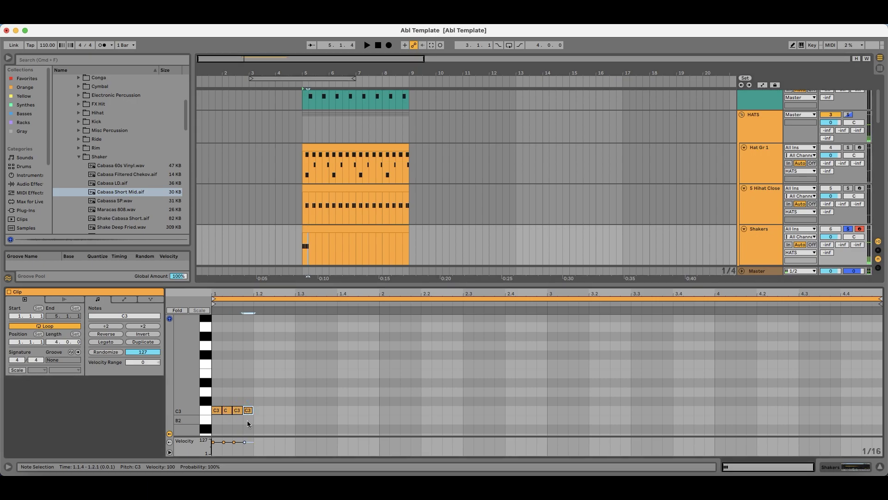
Step: Vary the velocities of the four C3 notes between 13 and 83, with the first note the quietest
{"action": "left_click", "coordinate": [226, 410]}
{"action": "left_click", "coordinate": [247, 443]}
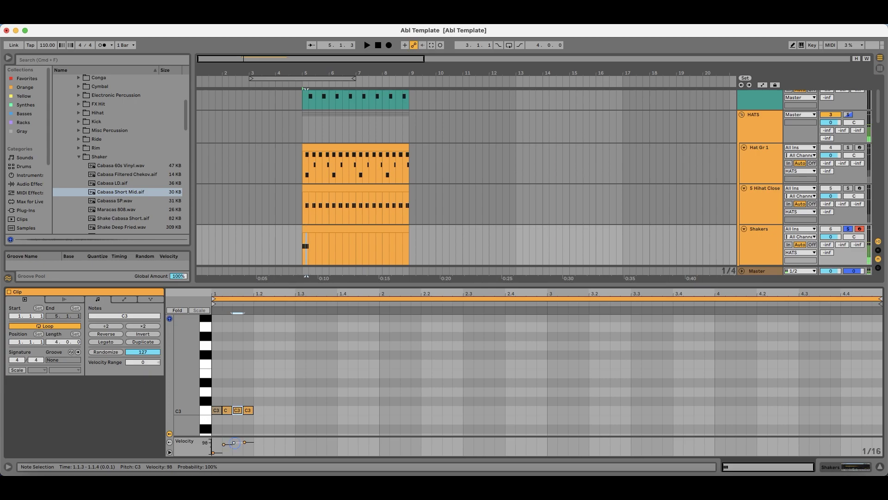
{"action": "left_click_drag", "start_coordinate": [244, 442], "coordinate": [245, 446]}
{"action": "left_click", "coordinate": [235, 450]}
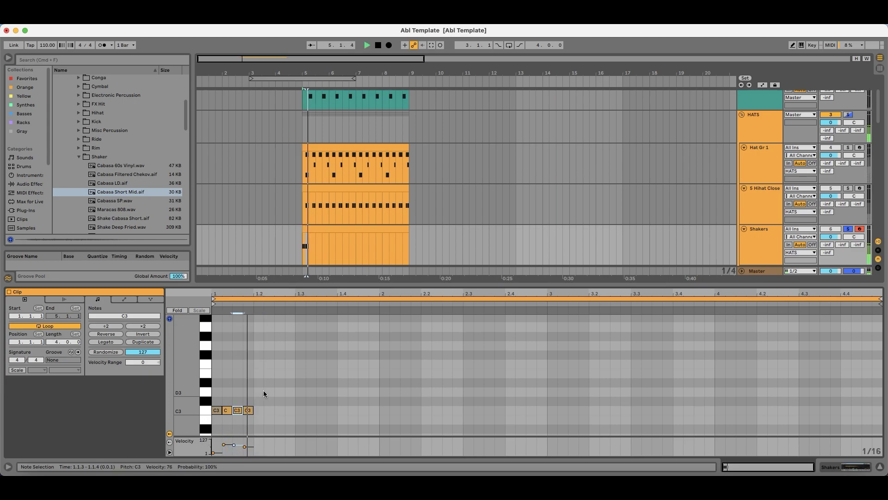
Step: Duplicate the four-note C3 pattern along the Shakers clip until it fills all four bars
{"action": "key", "text": "super+a"}
{"action": "key", "text": "super+d"}
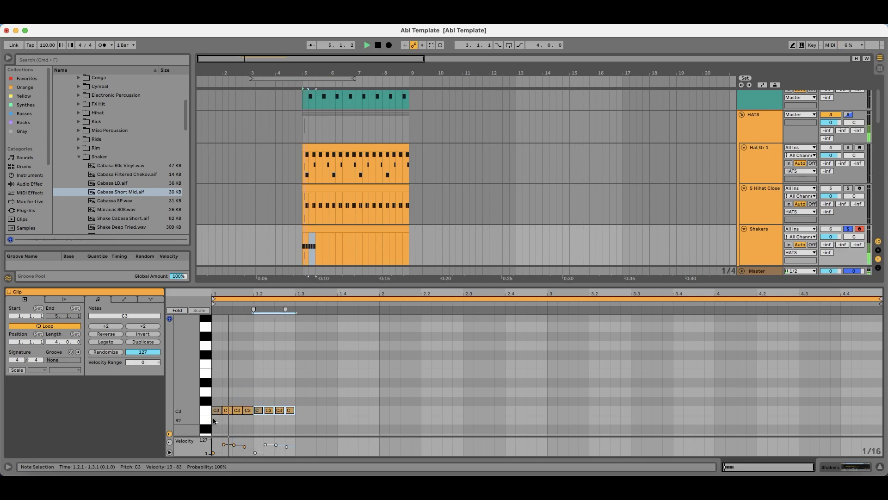
{"action": "key", "text": "super+a"}
{"action": "key", "text": "super+d"}
{"action": "key", "text": "super+d"}
{"action": "key", "text": "super+d"}
{"action": "key", "text": "super+d"}
{"action": "key", "text": "super+d"}
{"action": "key", "text": "super+d"}
{"action": "key", "text": "super+d"}
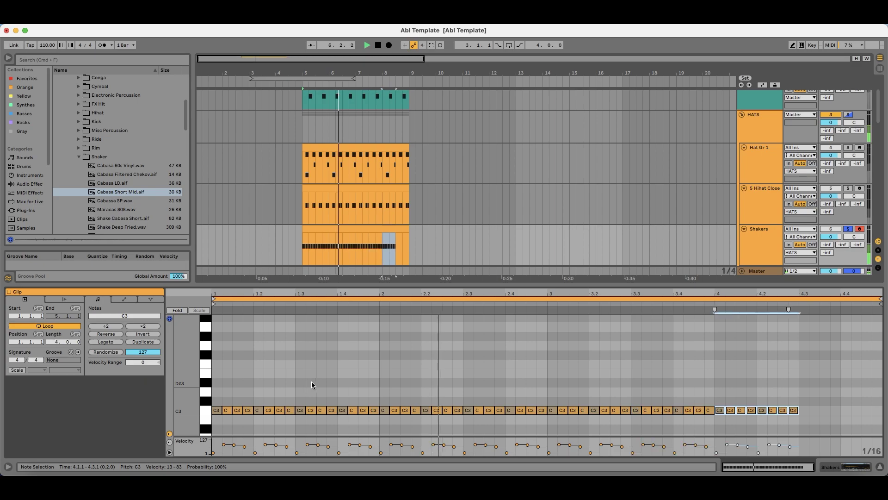
Step: Audition shaker samples, load Shake Cabasa Short.aif into the Shakers Simpler and play it in the loop
{"action": "key", "text": "shift+Tab"}
{"action": "left_click", "coordinate": [131, 191]}
{"action": "key", "text": "Down"}
{"action": "key", "text": "Down"}
{"action": "key", "text": "Down"}
{"action": "key", "text": "Down"}
{"action": "scroll", "coordinate": [123, 241], "scroll_direction": "down", "scroll_amount": 1}
{"action": "left_click_drag", "start_coordinate": [125, 215], "coordinate": [136, 403]}
{"action": "key", "text": "space"}
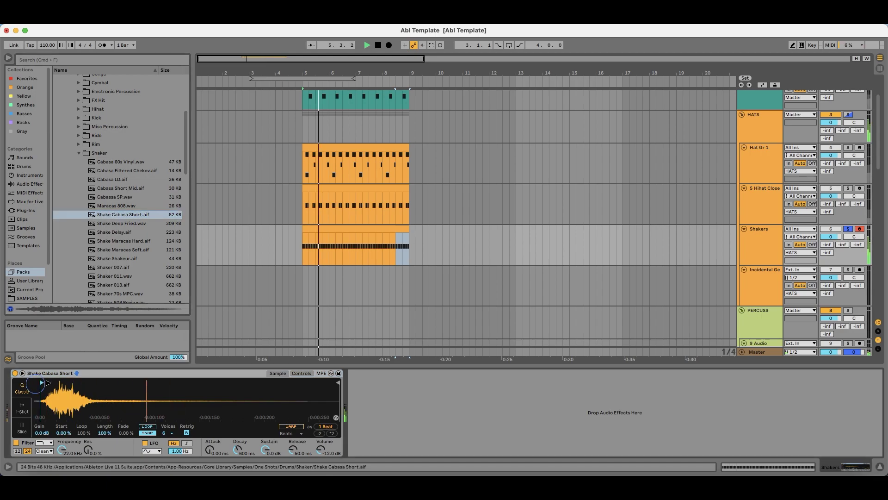
Step: Replace the sample with Shake Maracas Soft.aif and move its start point up to the beginning of the hit
{"action": "left_click", "coordinate": [138, 242]}
{"action": "key", "text": "Down"}
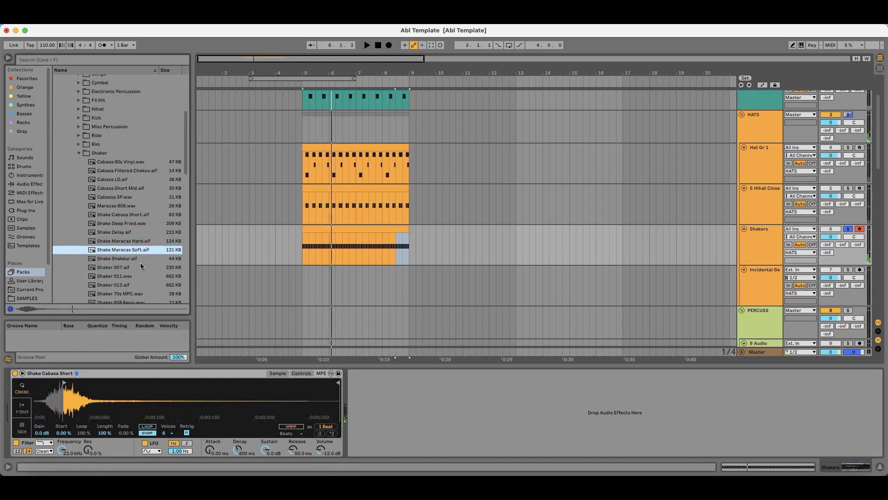
{"action": "left_click_drag", "start_coordinate": [131, 252], "coordinate": [110, 384]}
{"action": "key", "text": "space"}
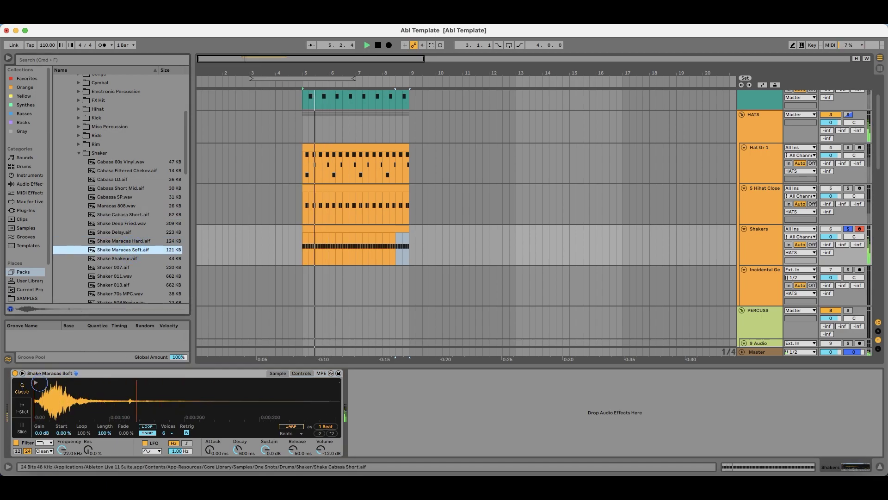
{"action": "left_click", "coordinate": [35, 385]}
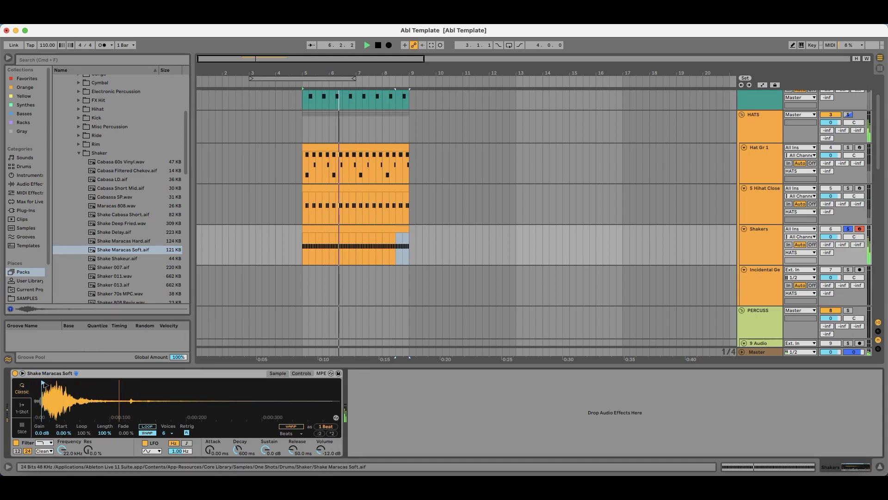
Step: Audition further samples in the Shaker folder and samples in the Tambourine folder
{"action": "key", "text": "space"}
{"action": "left_click", "coordinate": [132, 276]}
{"action": "scroll", "coordinate": [130, 270], "scroll_direction": "down", "scroll_amount": 2}
{"action": "scroll", "coordinate": [129, 270], "scroll_direction": "down", "scroll_amount": 6}
{"action": "scroll", "coordinate": [130, 266], "scroll_direction": "down", "scroll_amount": 1}
{"action": "left_click", "coordinate": [130, 264]}
{"action": "scroll", "coordinate": [129, 264], "scroll_direction": "down", "scroll_amount": 5}
{"action": "left_click", "coordinate": [127, 232]}
{"action": "left_click", "coordinate": [127, 241]}
{"action": "left_click", "coordinate": [128, 258]}
{"action": "key", "text": "Down"}
{"action": "key", "text": "Down"}
{"action": "key", "text": "Down"}
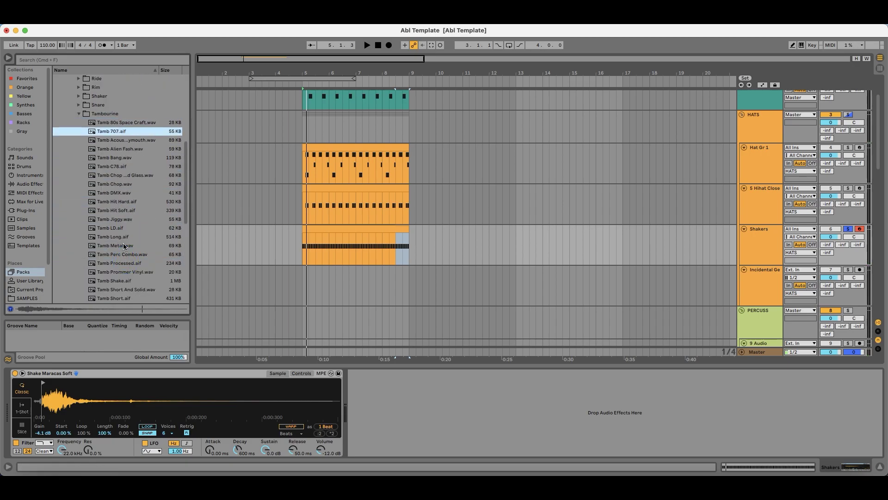
{"action": "left_click", "coordinate": [122, 149]}
Step: Load Tamb 707.aif into the Shakers Simpler and set its gain to -10 dB during playback
{"action": "left_click_drag", "start_coordinate": [116, 131], "coordinate": [127, 397]}
{"action": "key", "text": "space"}
{"action": "left_click_drag", "start_coordinate": [41, 432], "coordinate": [42, 442]}
{"action": "key", "text": "space"}
Step: Audition more tambourine samples, load Tamb 80s Space Craft.wav with -7.8 dB gain, and unsolo the Shakers track
{"action": "left_click", "coordinate": [138, 184]}
{"action": "key", "text": "Up"}
{"action": "key", "text": "Up"}
{"action": "key", "text": "Up"}
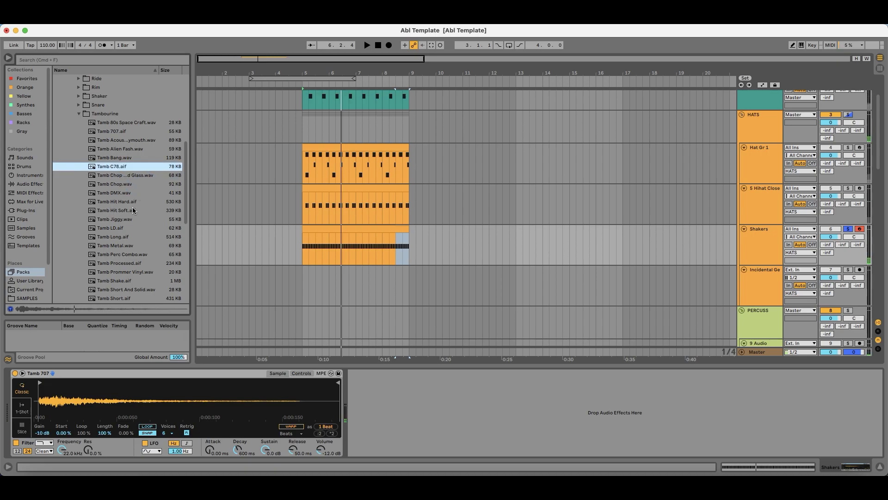
{"action": "key", "text": "Up"}
{"action": "key", "text": "Up"}
{"action": "key", "text": "Up"}
{"action": "key", "text": "Up"}
{"action": "scroll", "coordinate": [130, 185], "scroll_direction": "up", "scroll_amount": 1}
{"action": "key", "text": "space"}
{"action": "key", "text": "Return"}
{"action": "left_click_drag", "start_coordinate": [37, 432], "coordinate": [37, 432]}
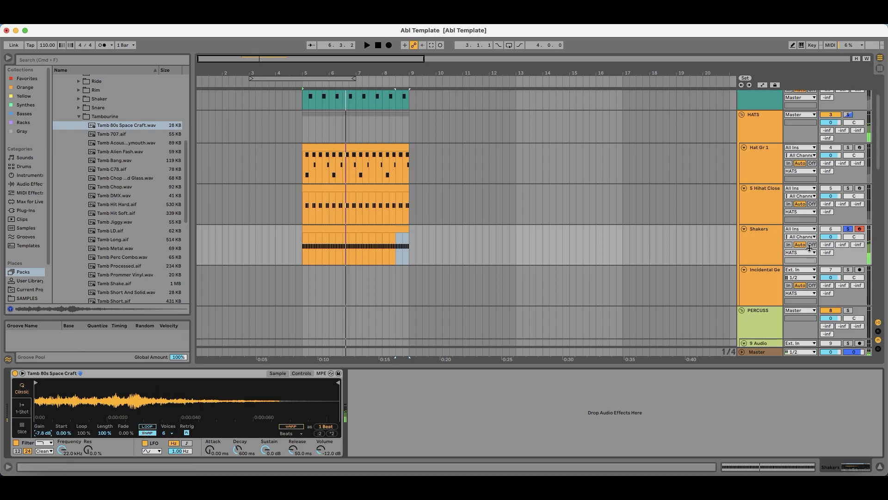
{"action": "left_click", "coordinate": [845, 230]}
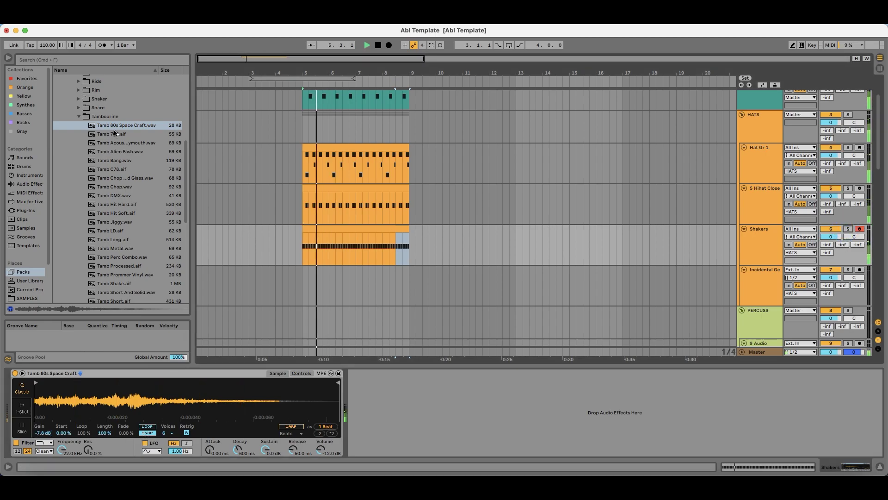
Step: Try Tamb 707.aif in the full groove, undo the swap, and set the Tamb 80s Space Craft gain to -11 dB
{"action": "key", "text": "Down"}
{"action": "key", "text": "Return"}
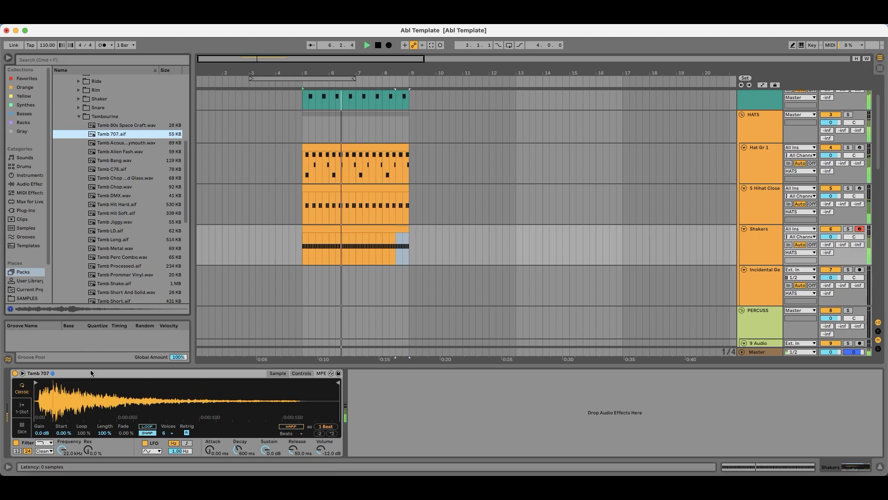
{"action": "key", "text": "super+z"}
{"action": "left_click_drag", "start_coordinate": [43, 432], "coordinate": [43, 440]}
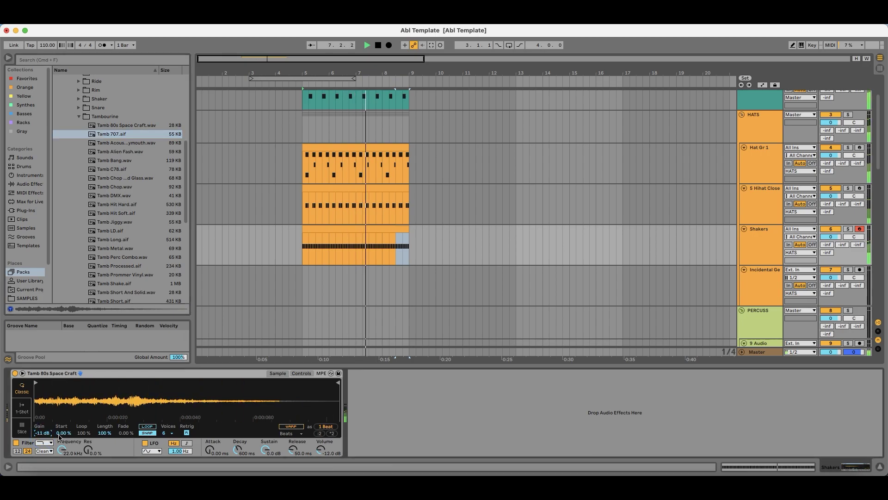
Step: Audition the tambourine samples from Tamb C78.aif to Tamb Chop.wav
{"action": "left_click", "coordinate": [125, 171]}
{"action": "key", "text": "Down"}
{"action": "key", "text": "Down"}
Step: Group the Tamb 80s Space Craft Simpler into a Drum Rack and move its pad to C3
{"action": "left_click", "coordinate": [76, 378]}
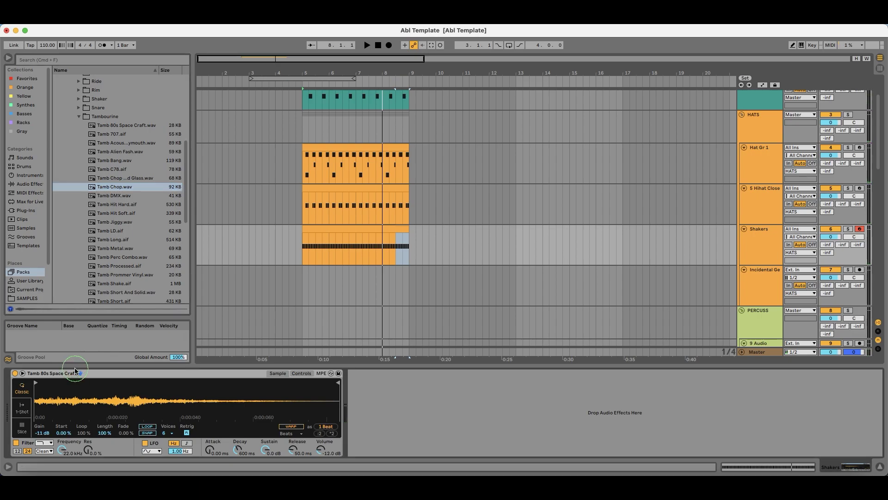
{"action": "right_click", "coordinate": [75, 370]}
{"action": "left_click", "coordinate": [129, 309]}
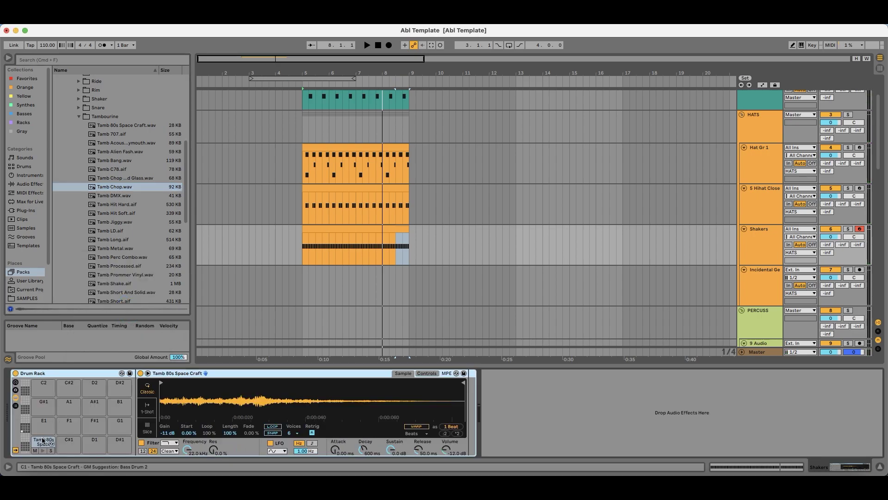
{"action": "left_click_drag", "start_coordinate": [44, 439], "coordinate": [29, 425]}
{"action": "key", "text": "space"}
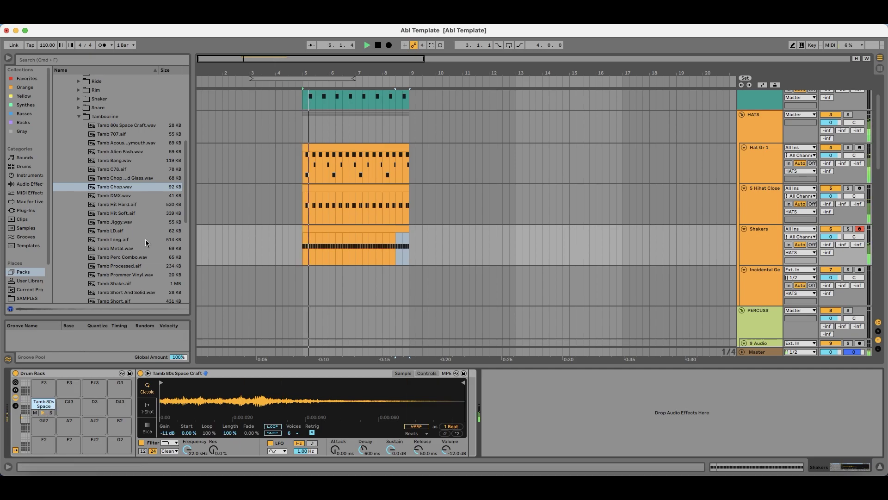
Step: Add Tamb Hit Soft.aif to the Drum Rack's D3 pad and place an eighth-length note for it at 1.4.3 in the Shakers clip
{"action": "left_click", "coordinate": [117, 204]}
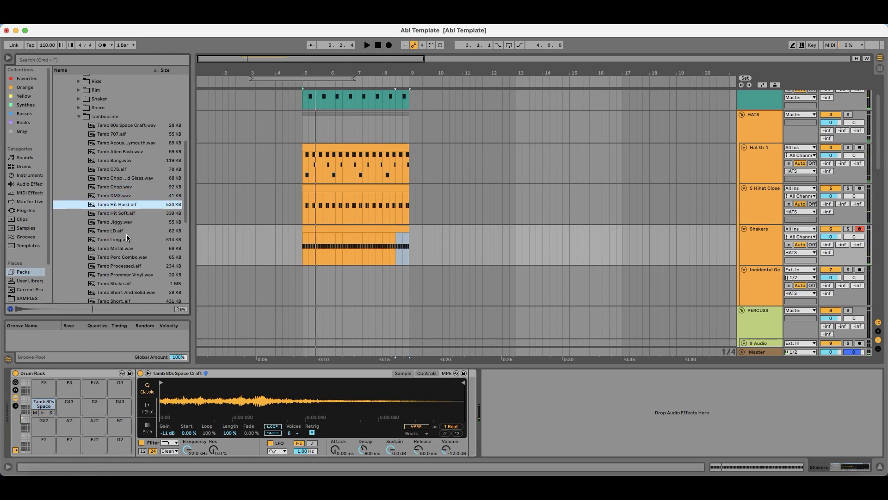
{"action": "key", "text": "Down"}
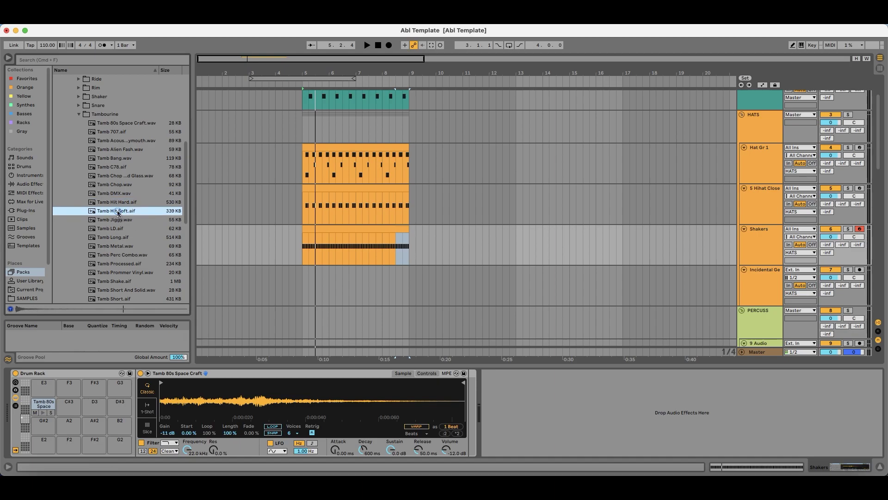
{"action": "double_click", "coordinate": [327, 228]}
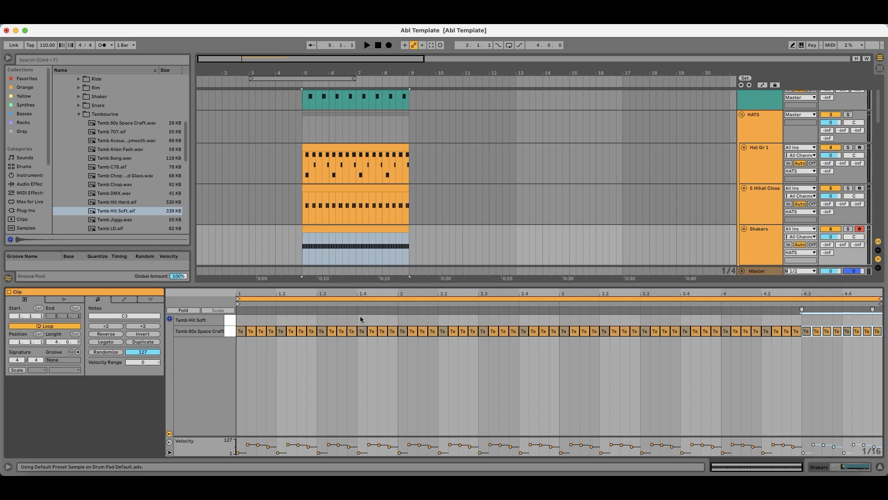
{"action": "double_click", "coordinate": [381, 320]}
{"action": "left_click_drag", "start_coordinate": [390, 321], "coordinate": [397, 324]}
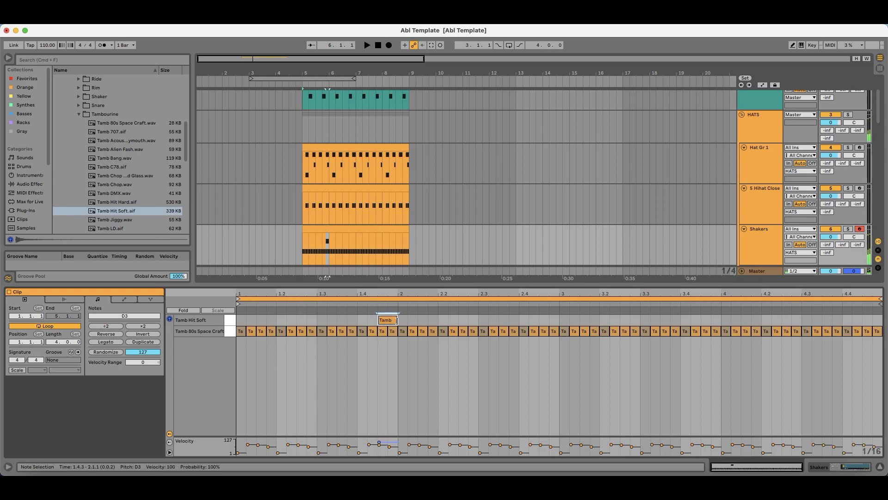
Step: Transpose the Tamb Hit Soft pad by -12 st and play it in the groove
{"action": "left_click", "coordinate": [763, 235]}
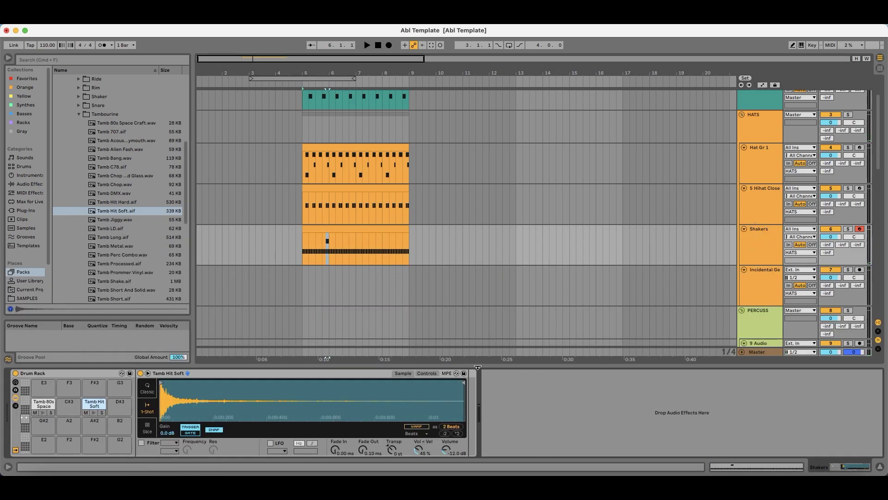
{"action": "left_click", "coordinate": [427, 373]}
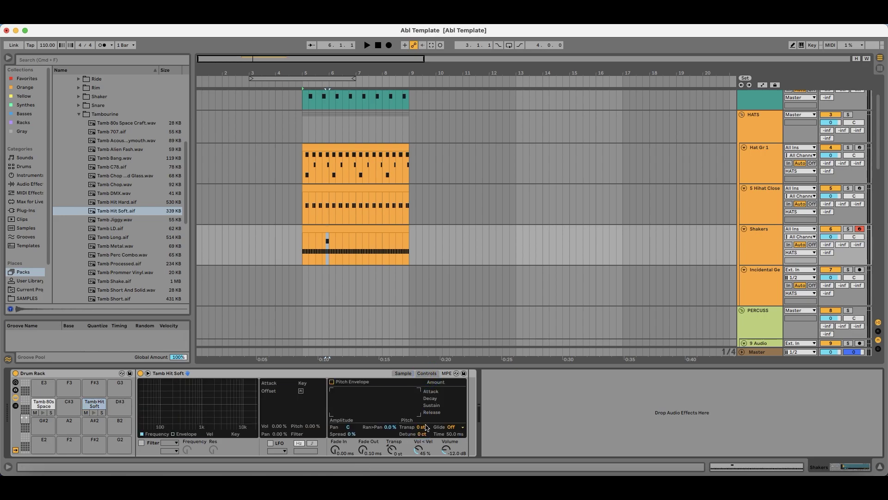
{"action": "left_click", "coordinate": [93, 412]}
{"action": "key", "text": "space"}
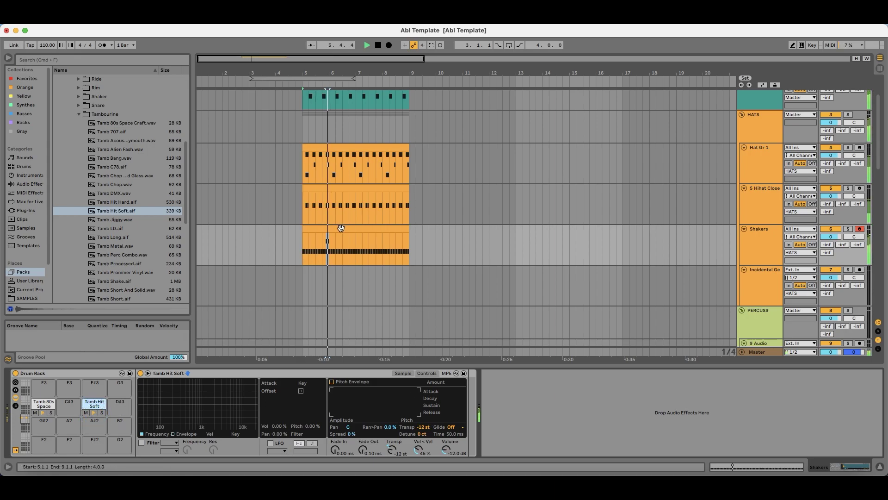
Step: Audition more tambourine samples up to Tamb Long.aif, reset the D3 pad's transposition to 0 st and enable Warp
{"action": "left_click", "coordinate": [121, 220]}
{"action": "key", "text": "Down"}
{"action": "key", "text": "Down"}
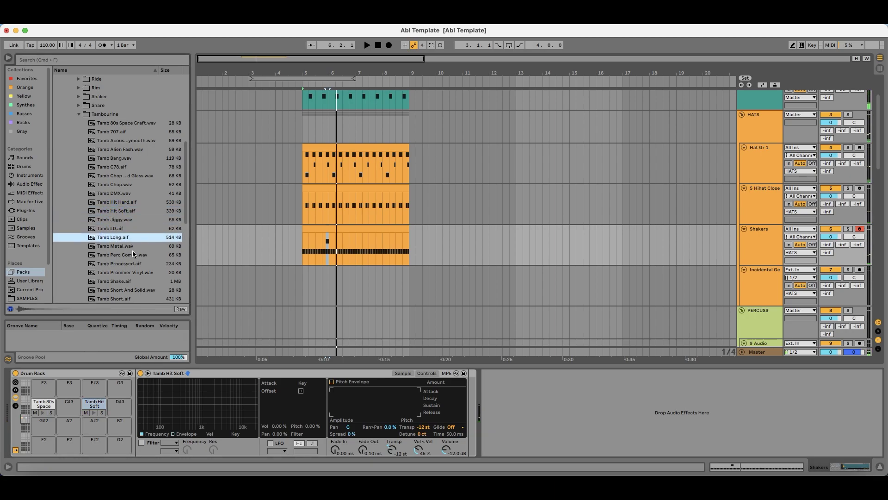
{"action": "left_click", "coordinate": [424, 426]}
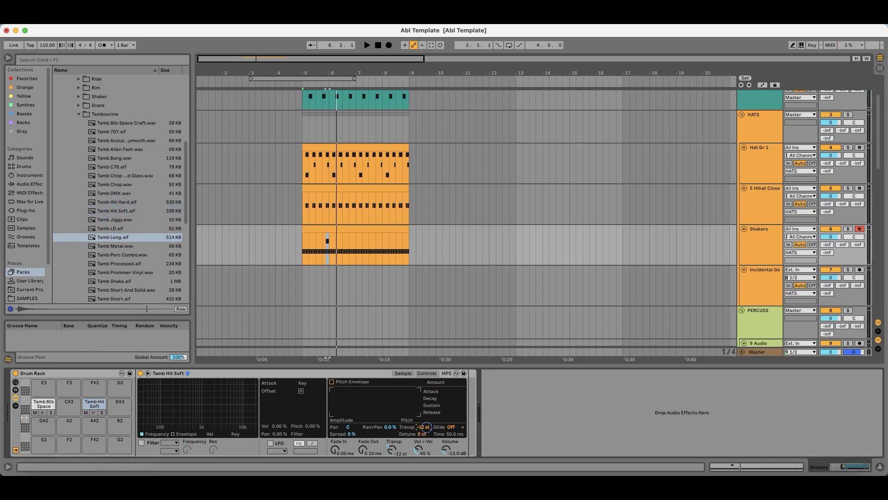
{"action": "left_click", "coordinate": [403, 374]}
Step: Replace the D3 pad's sample with Tamb Processed.aif and play it in the groove
{"action": "left_click", "coordinate": [136, 263]}
{"action": "scroll", "coordinate": [133, 254], "scroll_direction": "down", "scroll_amount": 2}
{"action": "key", "text": "Down"}
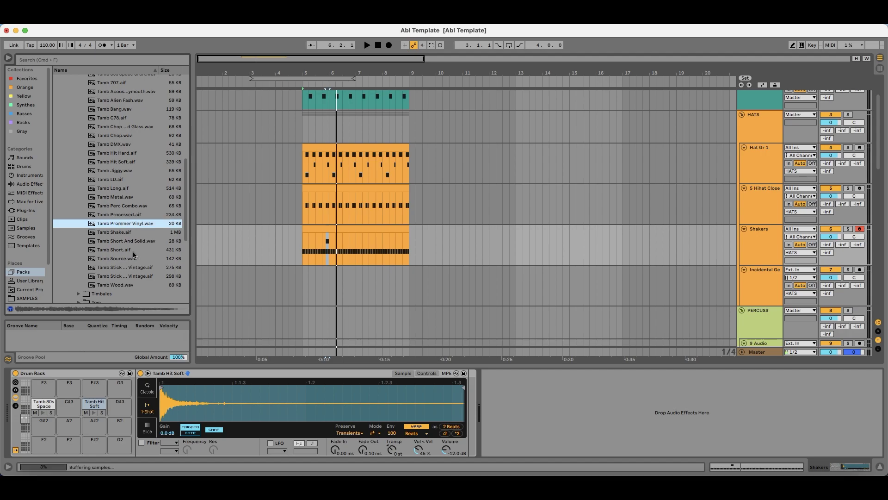
{"action": "key", "text": "Up"}
{"action": "key", "text": "Return"}
{"action": "key", "text": "space"}
{"action": "left_click", "coordinate": [215, 430]}
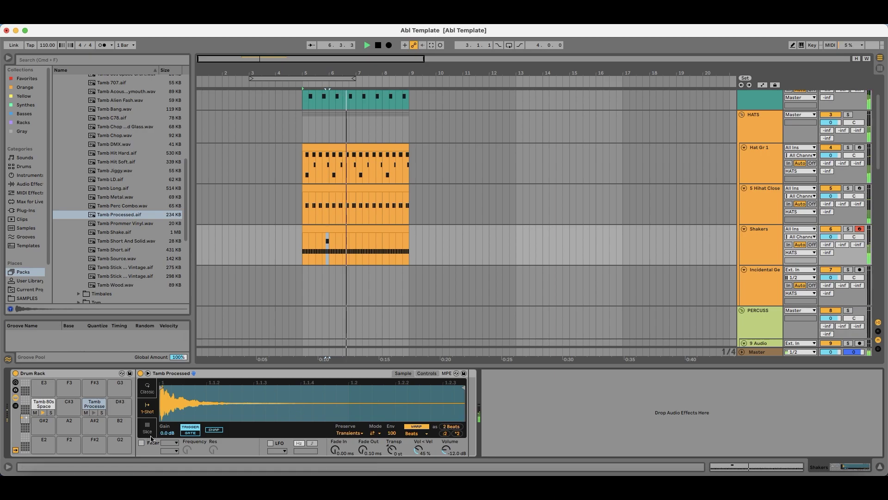
Step: Add a second eighth-length Tamb Processed note at 3.4.3 in the Shakers clip
{"action": "double_click", "coordinate": [346, 237]}
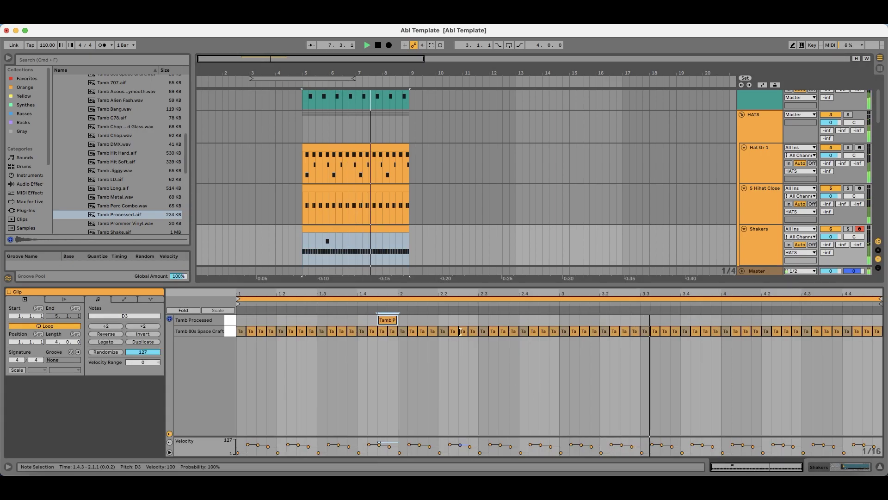
{"action": "left_click", "coordinate": [714, 331]}
{"action": "left_click_drag", "start_coordinate": [714, 331], "coordinate": [713, 321]}
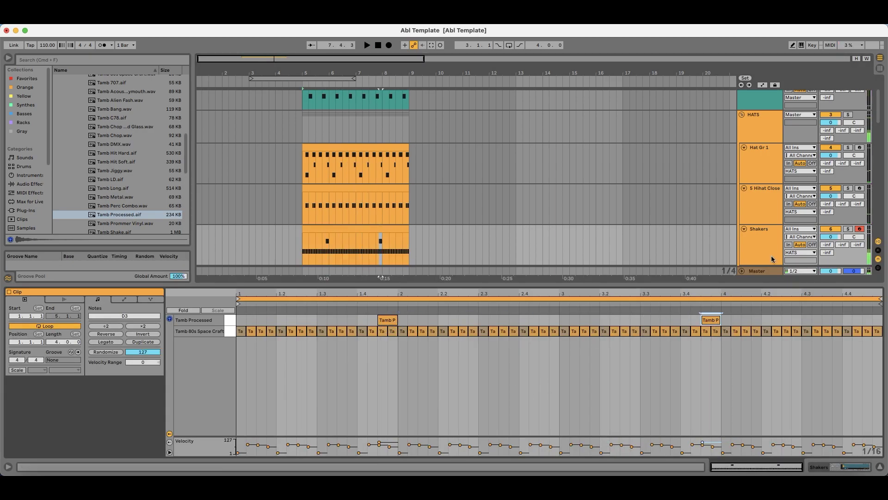
Step: Solo the Shakers track during playback and set the Tamb 80s Space Craft pad's volume to -16 dB
{"action": "key", "text": "shift+Tab"}
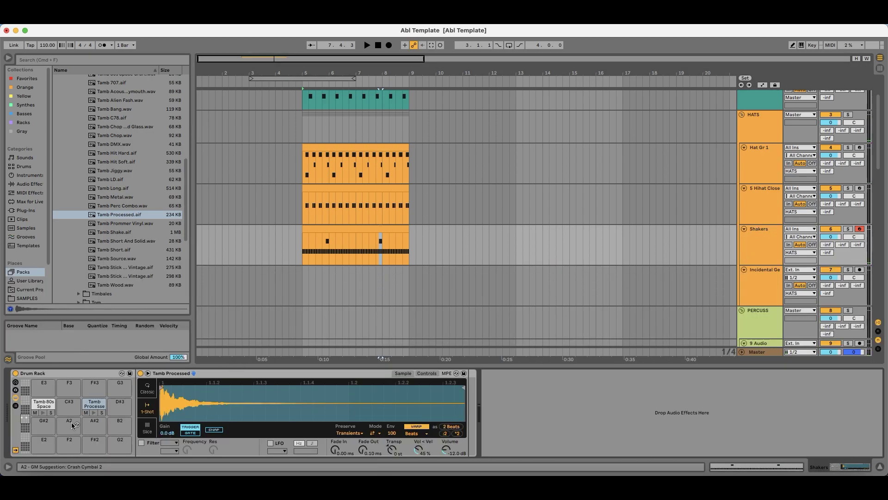
{"action": "left_click", "coordinate": [848, 229]}
{"action": "key", "text": "space"}
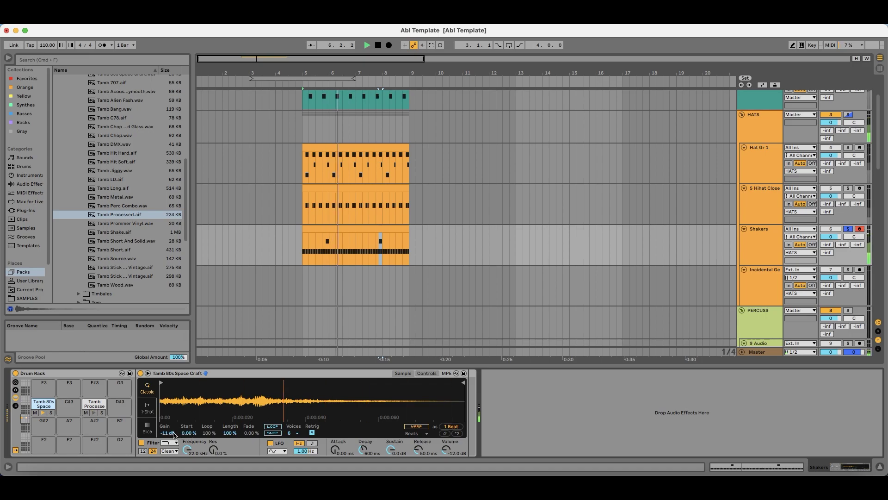
{"action": "left_click_drag", "start_coordinate": [449, 457], "coordinate": [449, 460]}
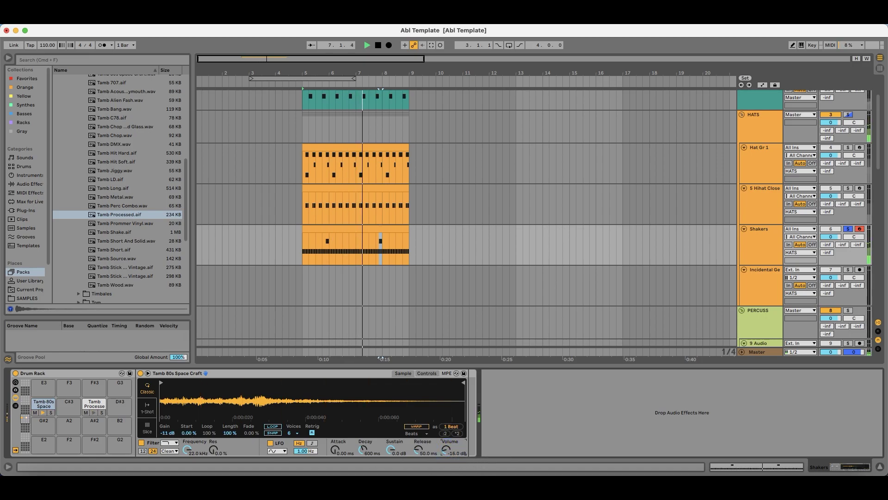
Step: Set the Tamb Processed sample's gain to -7.6 dB and replay the soloed Shakers track
{"action": "left_click", "coordinate": [167, 431]}
{"action": "left_click_drag", "start_coordinate": [167, 431], "coordinate": [168, 440]}
{"action": "key", "text": "space"}
{"action": "key", "text": "space"}
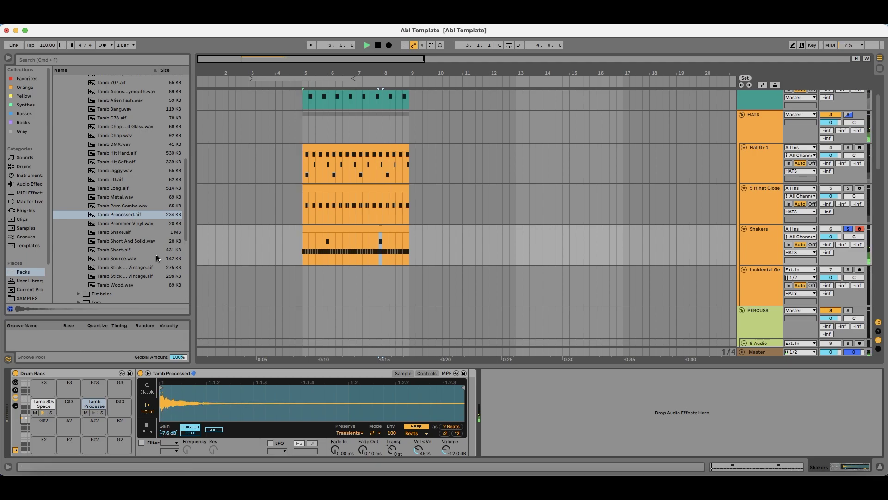
Step: Add an EQ Eight to the Shakers track and cut the lows below about 215 Hz with band 1
{"action": "left_click", "coordinate": [30, 183]}
{"action": "left_click_drag", "start_coordinate": [84, 131], "coordinate": [437, 260]}
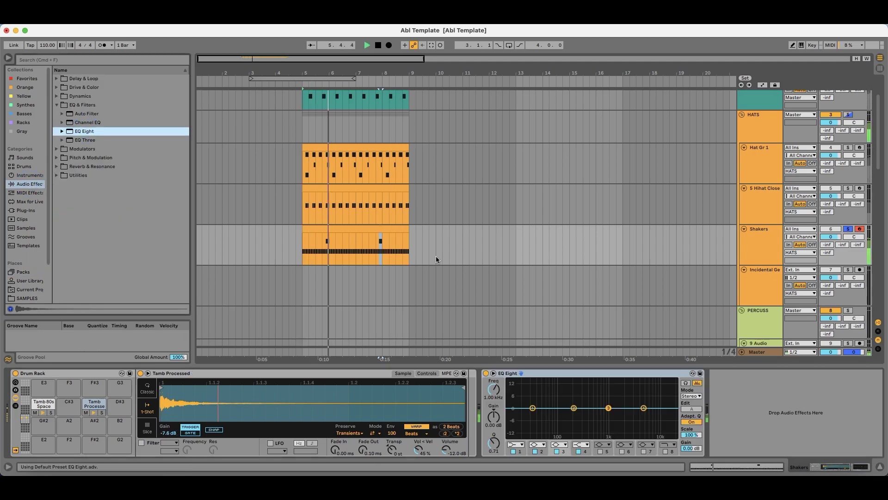
{"action": "left_click", "coordinate": [516, 444]}
{"action": "left_click", "coordinate": [516, 393]}
{"action": "left_click_drag", "start_coordinate": [533, 415], "coordinate": [575, 420]}
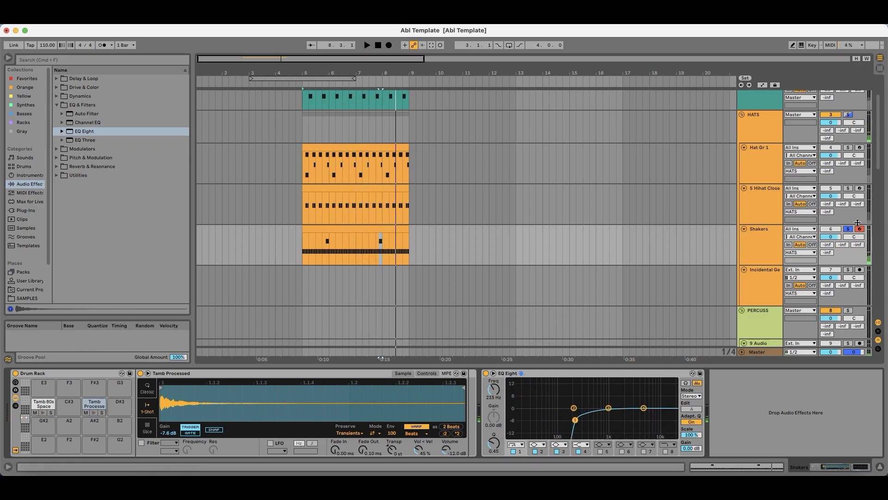
Step: Browse the groove library and audition the Swing Logic 16ths grooves up to Swing Logic 16ths 60.agr
{"action": "left_click", "coordinate": [27, 236]}
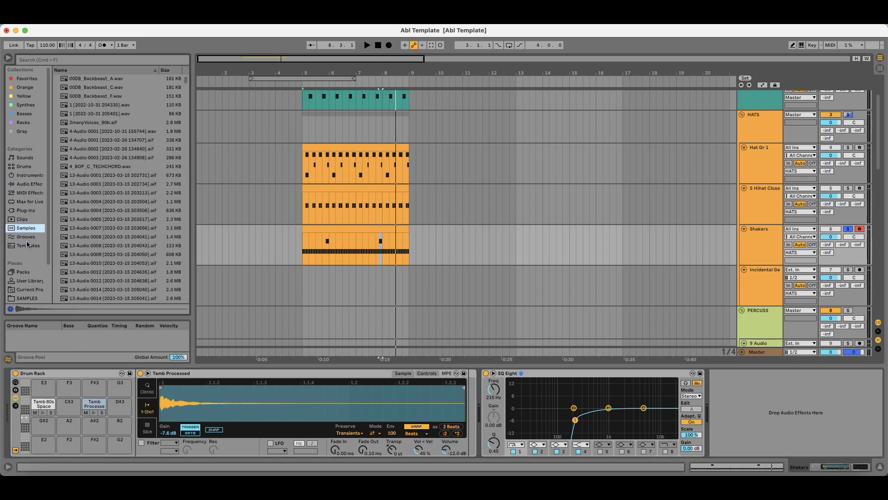
{"action": "scroll", "coordinate": [103, 240], "scroll_direction": "down", "scroll_amount": 20}
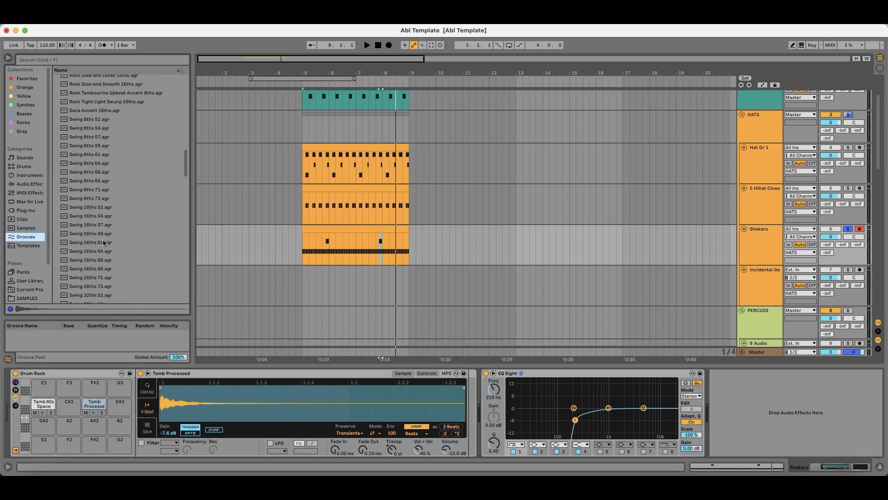
{"action": "scroll", "coordinate": [103, 239], "scroll_direction": "down", "scroll_amount": 6}
{"action": "left_click", "coordinate": [103, 239]}
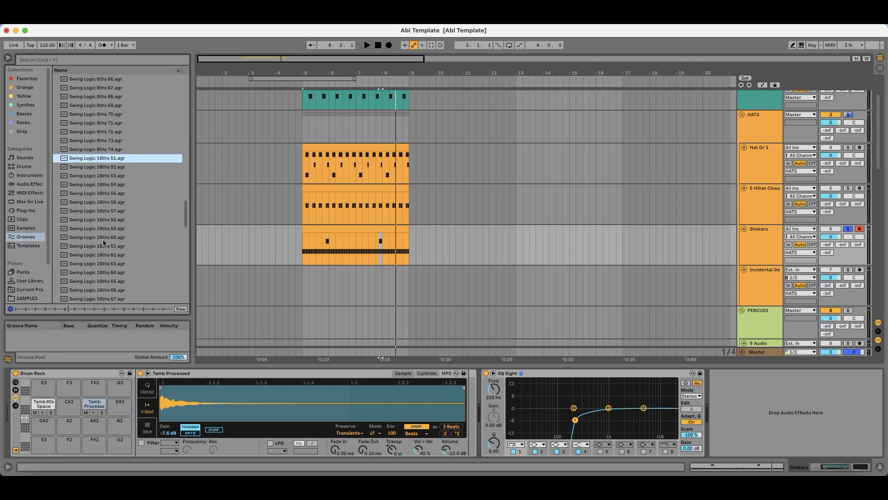
{"action": "key", "text": "Down"}
{"action": "key", "text": "Down"}
{"action": "left_click", "coordinate": [132, 236]}
{"action": "scroll", "coordinate": [132, 247], "scroll_direction": "down", "scroll_amount": 2}
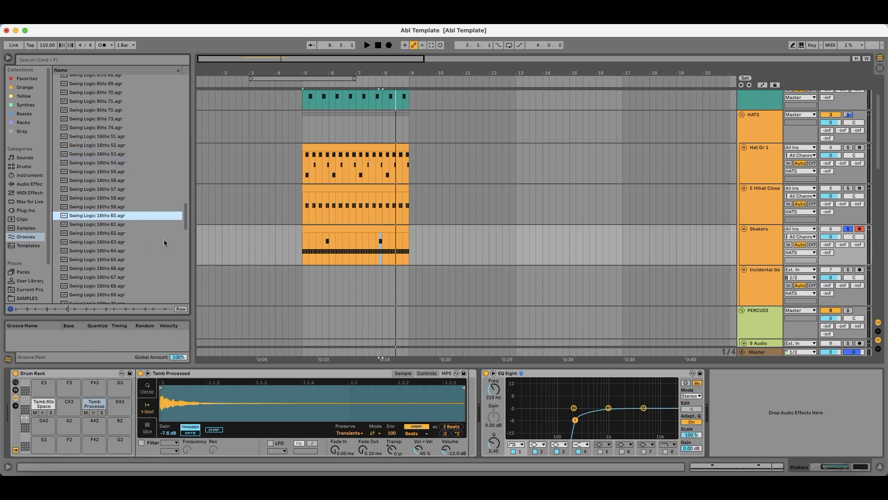
Step: Audition the Swing MPC grooves and add Swing MPC 3000 16ths 57.agr to the Groove Pool
{"action": "left_click_drag", "start_coordinate": [187, 225], "coordinate": [178, 279]}
{"action": "left_click", "coordinate": [137, 192]}
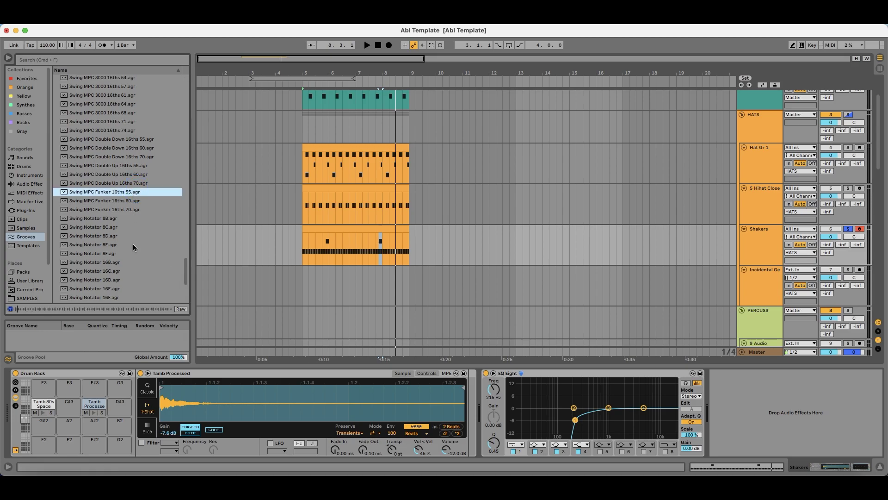
{"action": "scroll", "coordinate": [132, 199], "scroll_direction": "up", "scroll_amount": 2}
{"action": "left_click", "coordinate": [122, 163]}
{"action": "scroll", "coordinate": [124, 241], "scroll_direction": "up", "scroll_amount": 3}
{"action": "scroll", "coordinate": [124, 242], "scroll_direction": "up", "scroll_amount": 3}
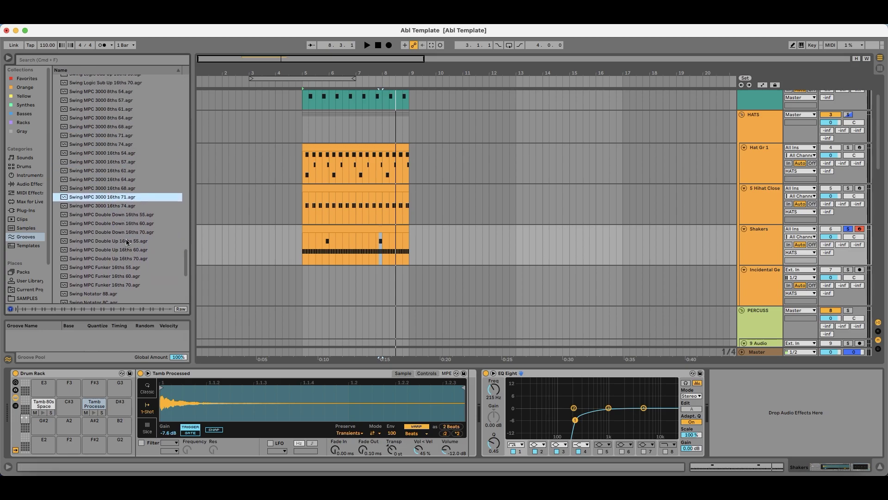
{"action": "left_click", "coordinate": [129, 214]}
{"action": "key", "text": "Up"}
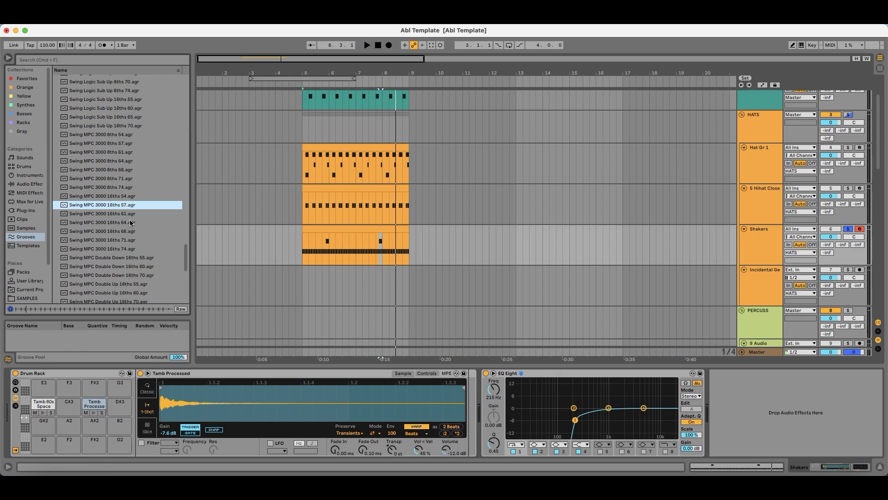
{"action": "key", "text": "Down"}
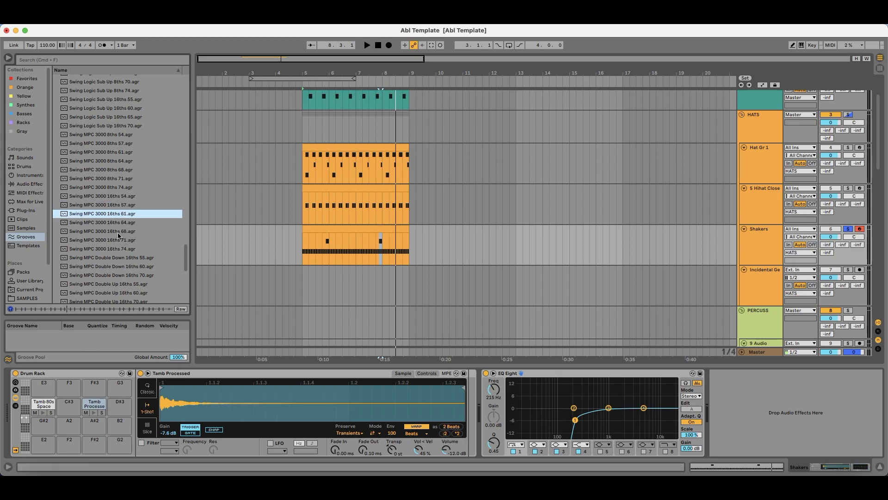
{"action": "key", "text": "Up"}
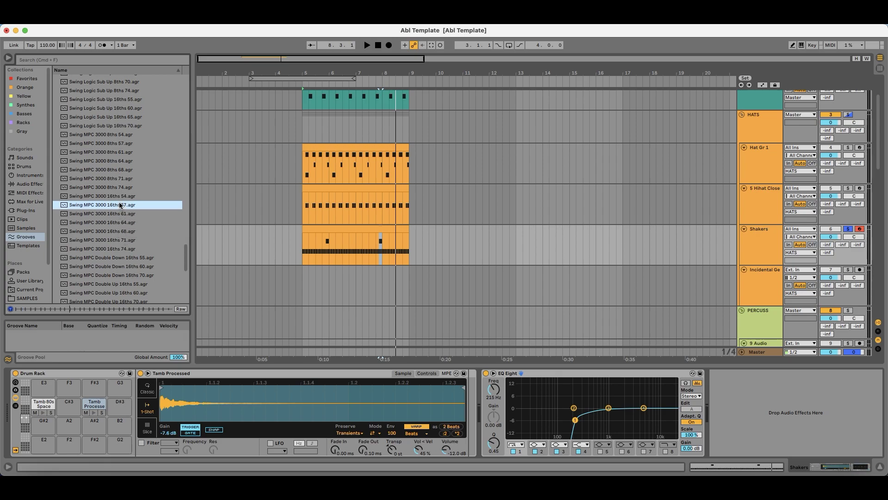
{"action": "left_click_drag", "start_coordinate": [90, 206], "coordinate": [84, 338]}
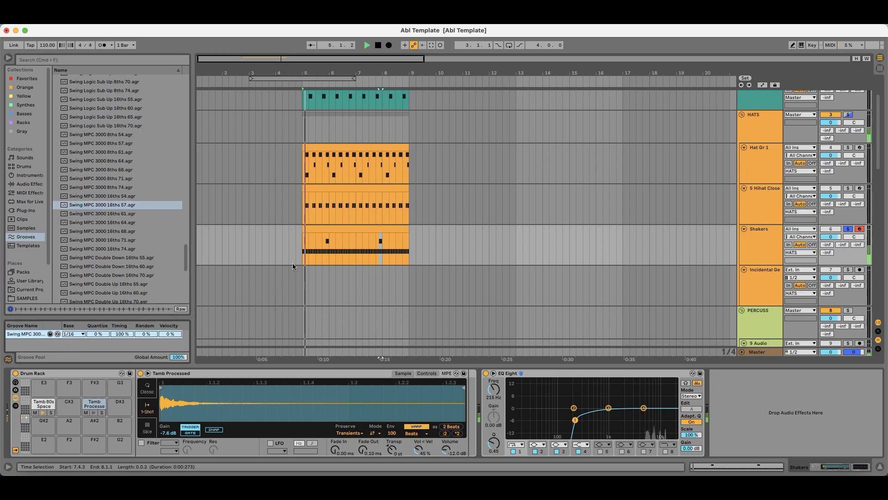
Step: Assign the Swing MPC 3000 16ths 57 groove to the Hat Gr 1, Hihat Close and Shakers clips together
{"action": "left_click", "coordinate": [332, 149]}
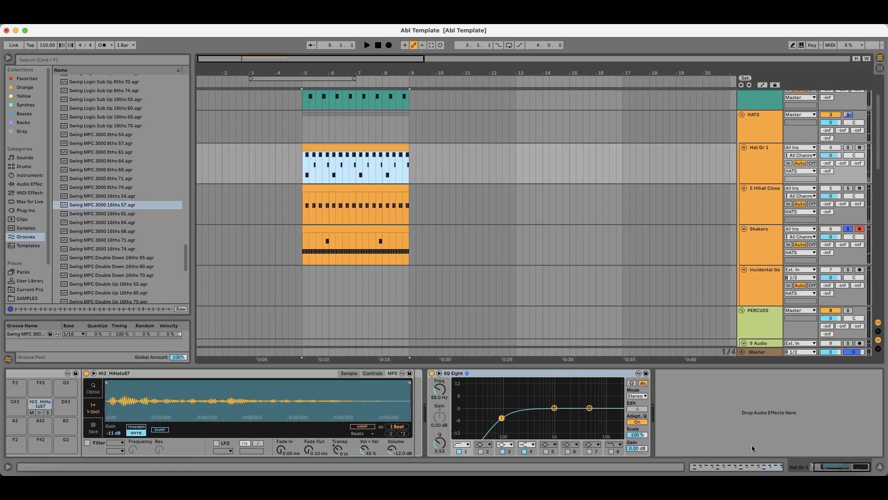
{"action": "left_click", "coordinate": [328, 232]}
{"action": "double_click", "coordinate": [339, 174]}
{"action": "left_click", "coordinate": [350, 230], "text": "shift"}
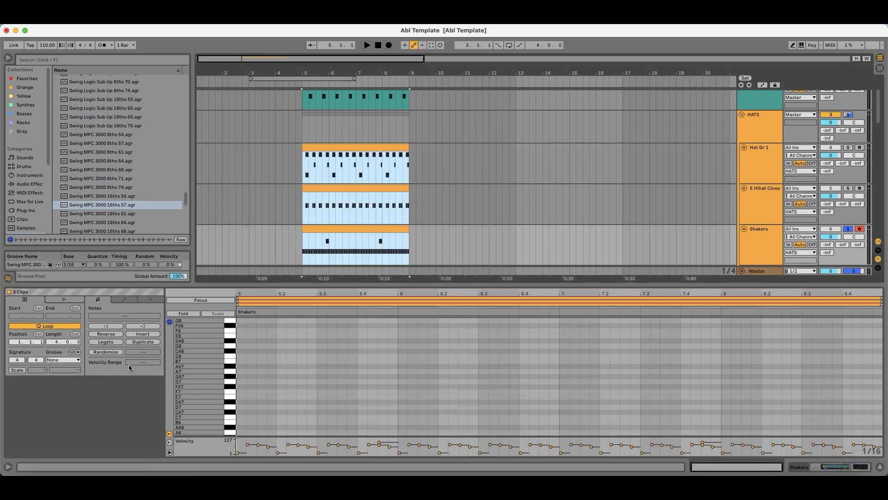
{"action": "left_click", "coordinate": [67, 363]}
{"action": "left_click", "coordinate": [67, 378]}
Step: Play the swung HATS group soloed, then clear its solo to hear it with the kick and clap
{"action": "key", "text": "space"}
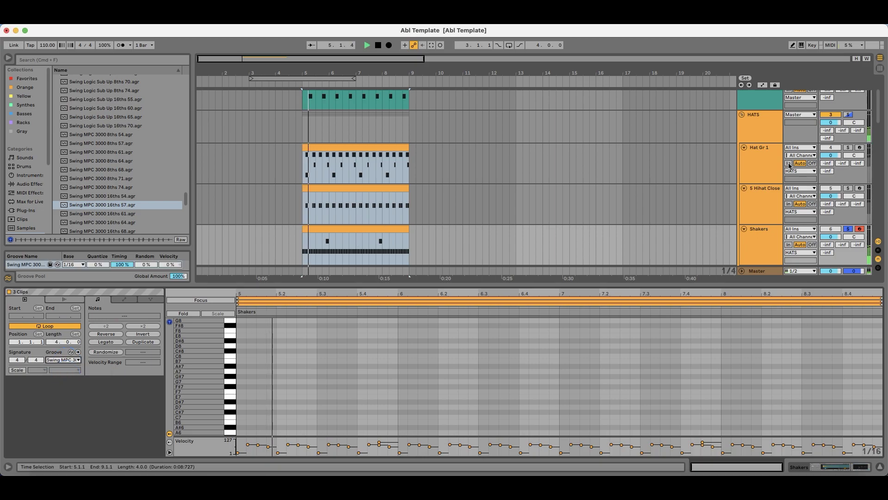
{"action": "left_click", "coordinate": [852, 114]}
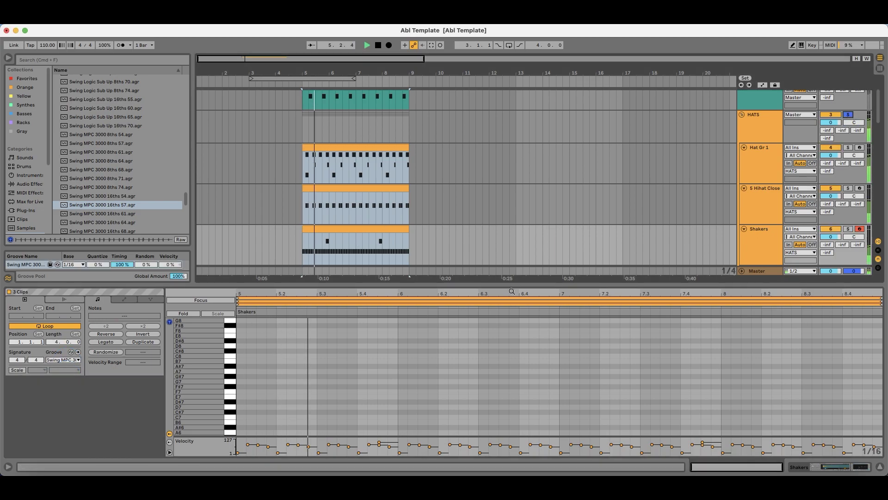
{"action": "left_click_drag", "start_coordinate": [471, 284], "coordinate": [471, 366]}
{"action": "scroll", "coordinate": [817, 156], "scroll_direction": "up", "scroll_amount": 3}
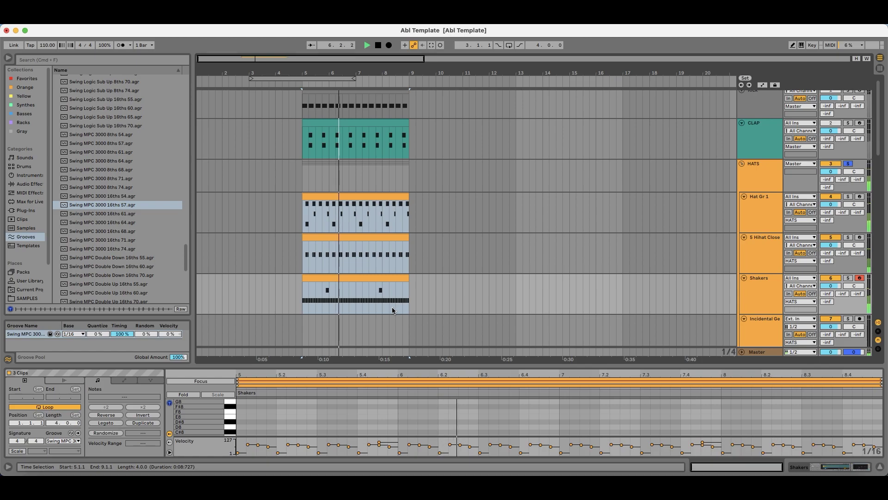
{"action": "left_click", "coordinate": [848, 168]}
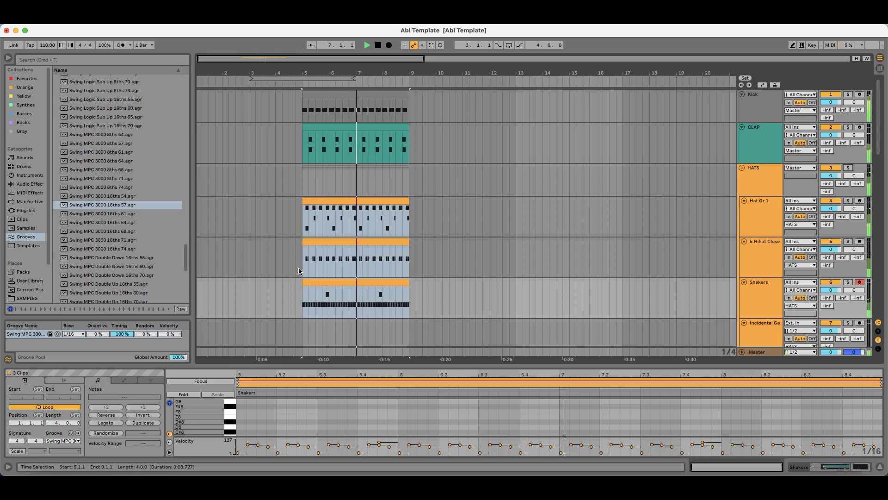
Step: Lower the Tamb Processed sample's gain to -12 dB while the full groove plays
{"action": "scroll", "coordinate": [300, 267], "scroll_direction": "down", "scroll_amount": 1}
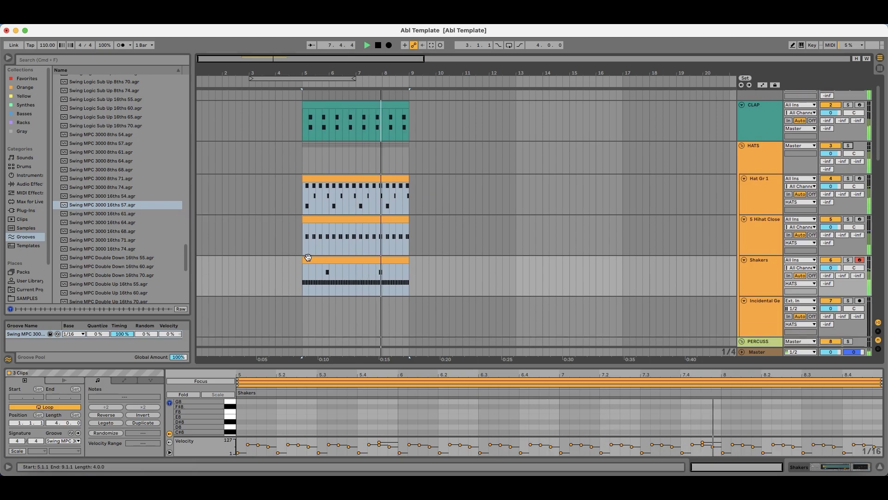
{"action": "key", "text": "shift+Tab"}
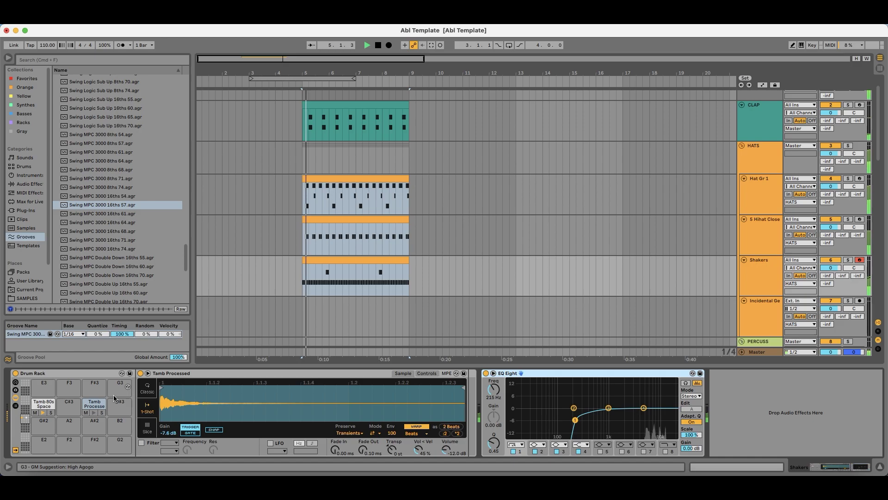
{"action": "left_click_drag", "start_coordinate": [168, 432], "coordinate": [168, 444]}
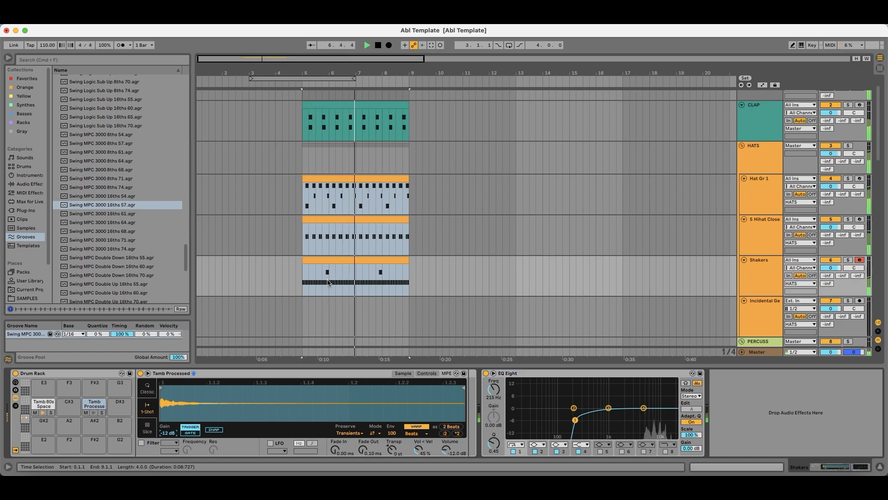
Step: Search the SAMPLES folder for "perc" to find sounds for the PERCUSS group
{"action": "scroll", "coordinate": [331, 282], "scroll_direction": "down", "scroll_amount": 10}
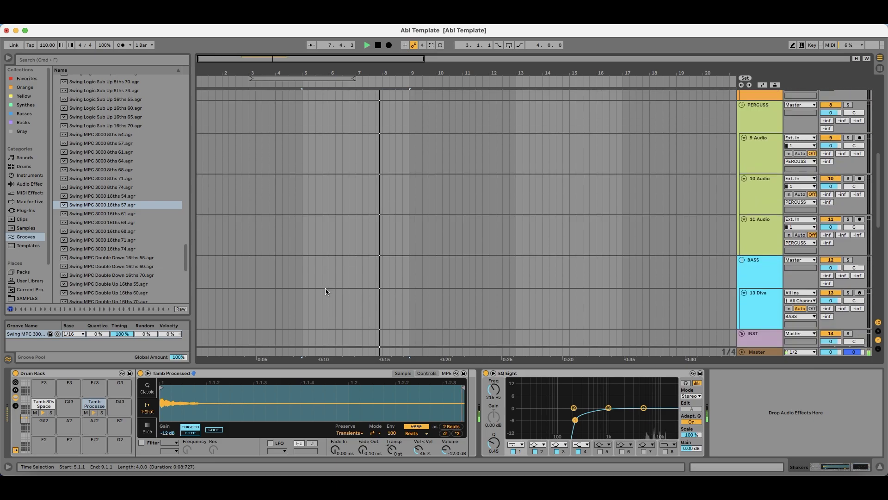
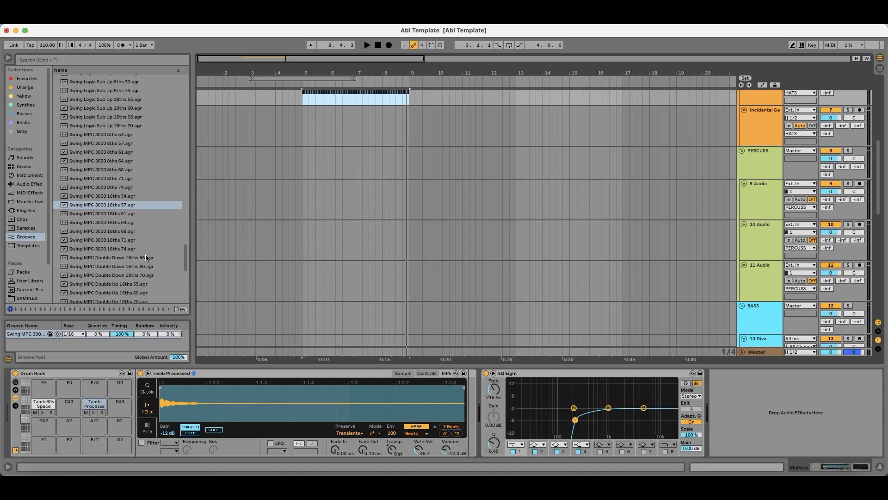
{"action": "left_click", "coordinate": [27, 210]}
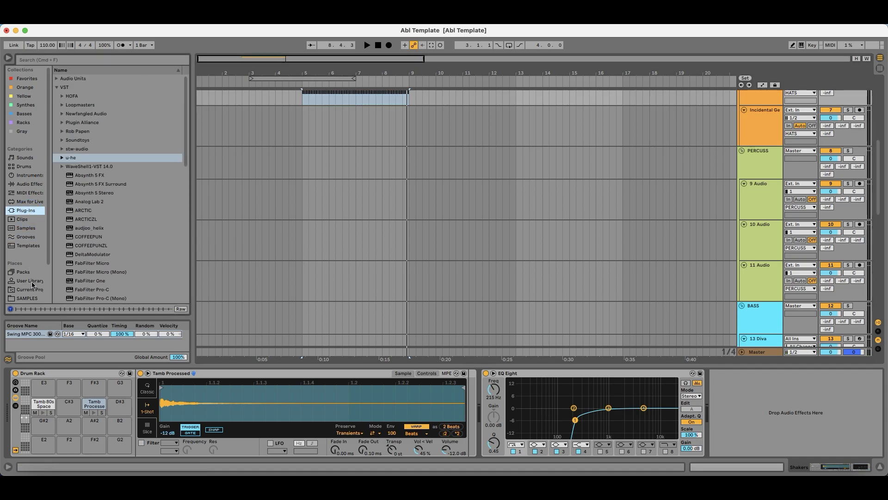
{"action": "left_click", "coordinate": [27, 298]}
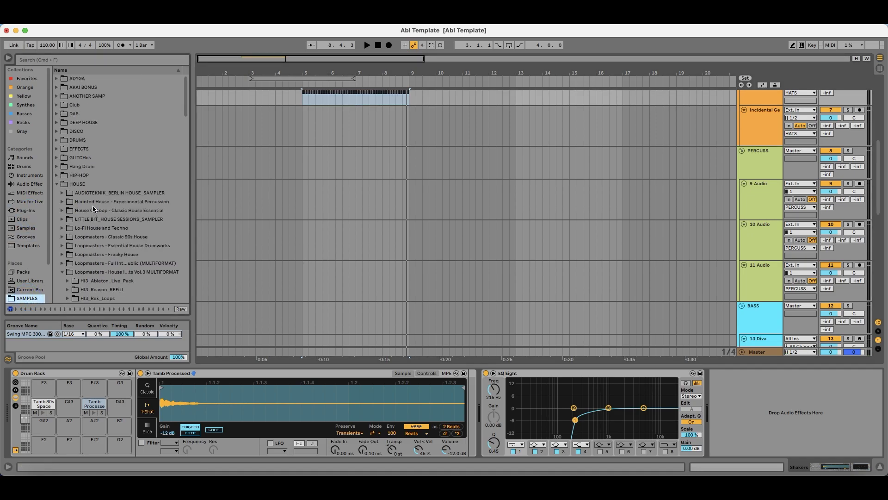
{"action": "left_click", "coordinate": [112, 60]}
{"action": "type", "text": "perc"}
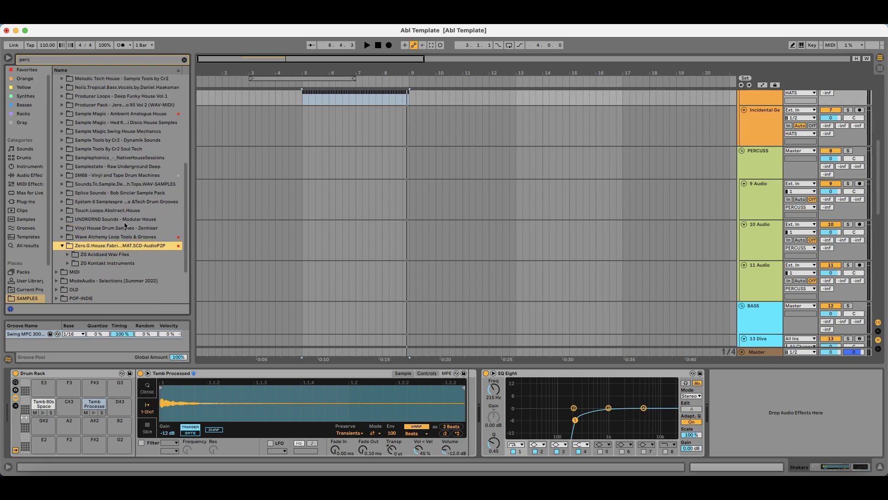
Step: Audition the percussion one-shots in the UNDRGRND Sounds - Modular House pack down to mh_prc_xylophone.wav
{"action": "scroll", "coordinate": [143, 250], "scroll_direction": "down", "scroll_amount": 5}
{"action": "key", "text": "Down"}
{"action": "key", "text": "Down"}
{"action": "key", "text": "Down"}
{"action": "key", "text": "Down"}
{"action": "key", "text": "Down"}
{"action": "key", "text": "Down"}
{"action": "key", "text": "Down"}
{"action": "key", "text": "Down"}
{"action": "key", "text": "Down"}
{"action": "key", "text": "Down"}
{"action": "key", "text": "Down"}
{"action": "key", "text": "Down"}
{"action": "key", "text": "Down"}
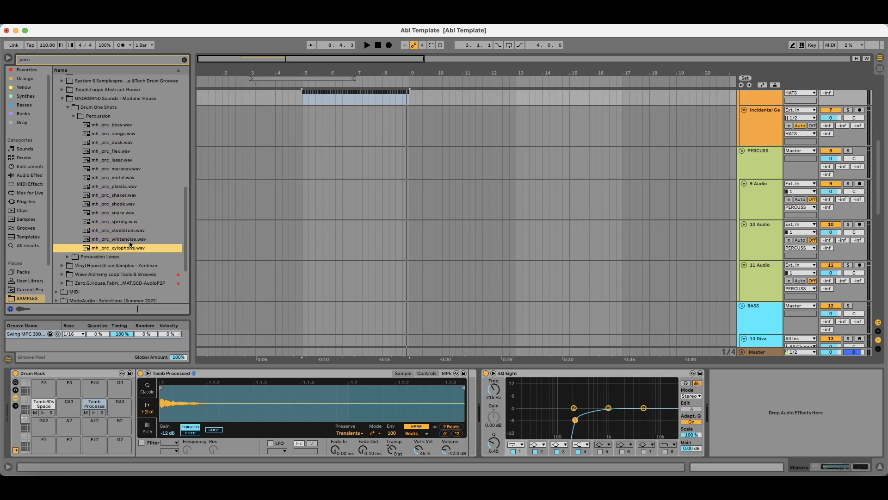
Step: Collapse the Drum One Shots folder and open the Modular House pack's Percussion Loops folder
{"action": "scroll", "coordinate": [129, 244], "scroll_direction": "up", "scroll_amount": 3}
{"action": "key", "text": "Left"}
{"action": "key", "text": "Left"}
{"action": "key", "text": "Down"}
{"action": "key", "text": "Right"}
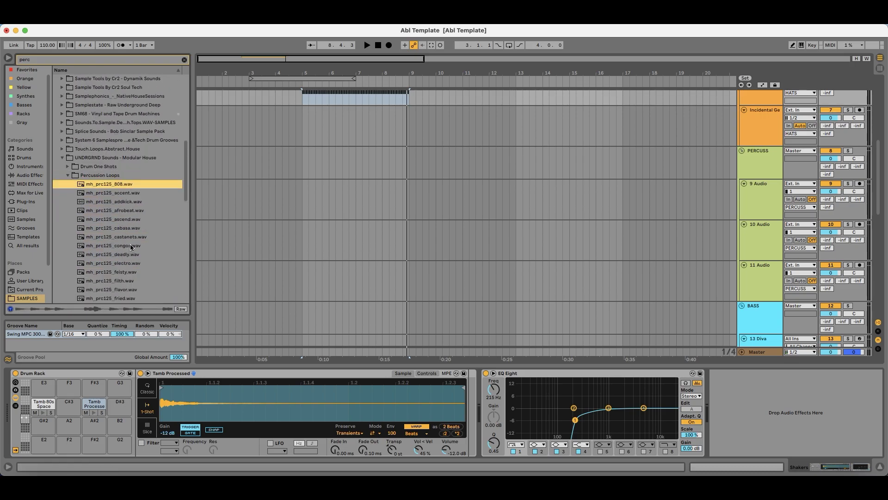
Step: Audition the percussion loops and place mh_prc125_castanets.wav at bar 5 on the 9 Audio track in the PERCUSS group
{"action": "left_click", "coordinate": [127, 263]}
{"action": "key", "text": "Up"}
{"action": "left_click", "coordinate": [141, 246]}
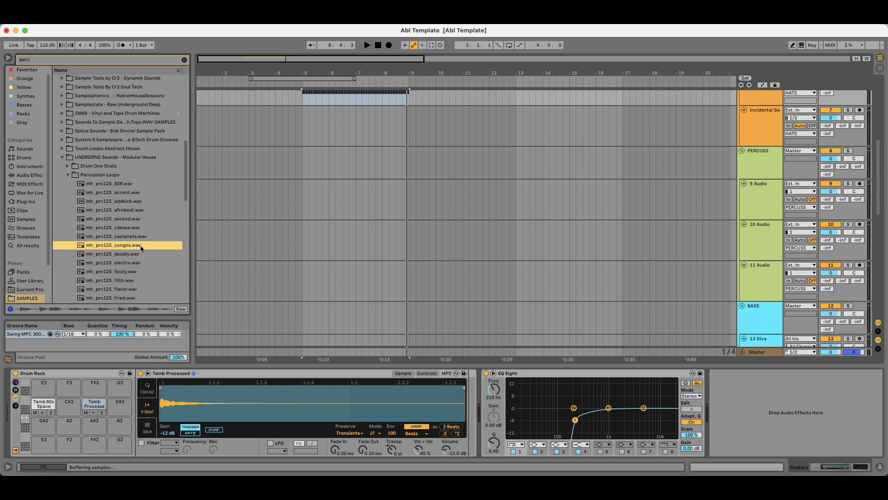
{"action": "key", "text": "Up"}
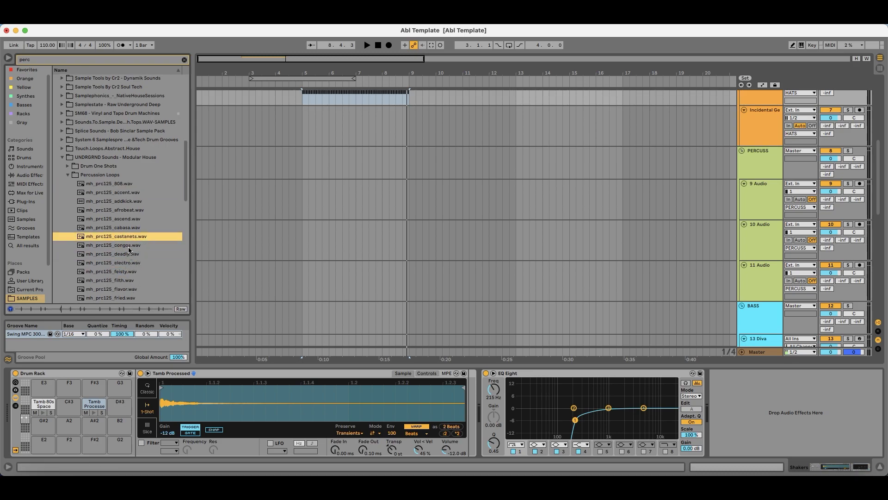
{"action": "key", "text": "Up"}
{"action": "left_click_drag", "start_coordinate": [123, 237], "coordinate": [304, 196]}
{"action": "scroll", "coordinate": [315, 231], "scroll_direction": "up", "scroll_amount": 5}
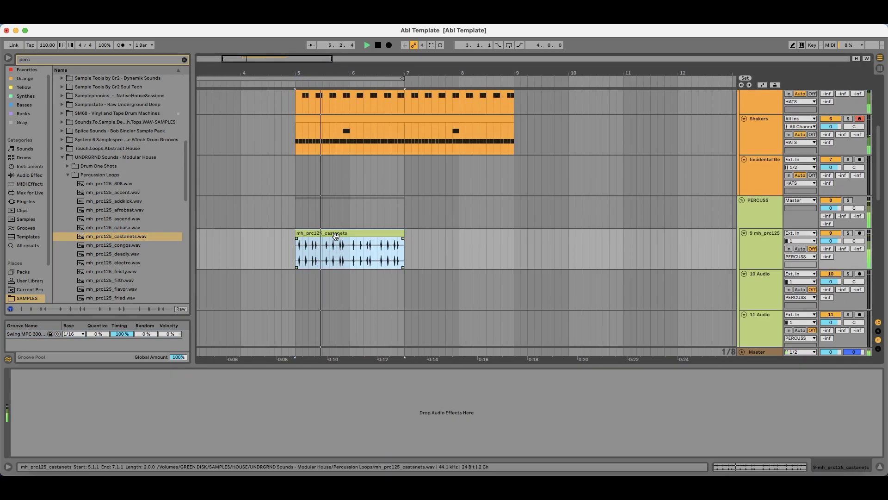
Step: Undo the castanets clip placement and load mh_prc125_castanets.wav into Simpler on a new MIDI track below 9 Audio
{"action": "key", "text": "super+z"}
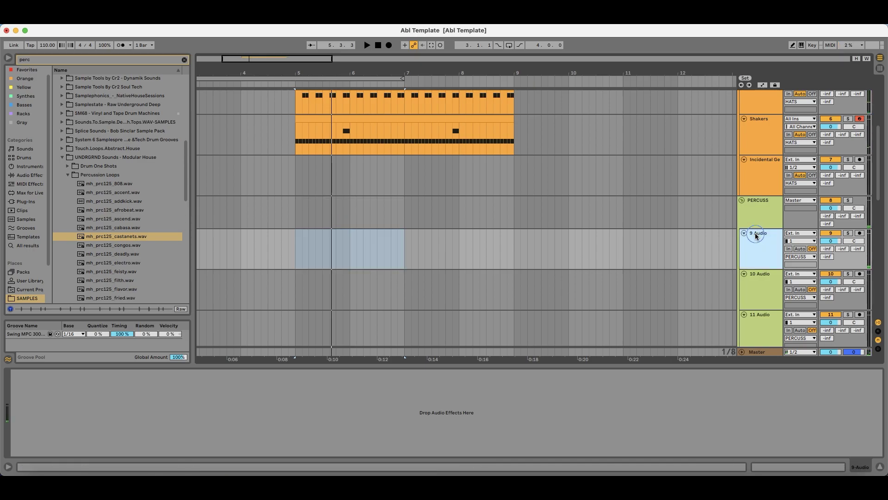
{"action": "key", "text": "super+shift+t"}
{"action": "left_click_drag", "start_coordinate": [138, 239], "coordinate": [410, 389]}
{"action": "key", "text": "a"}
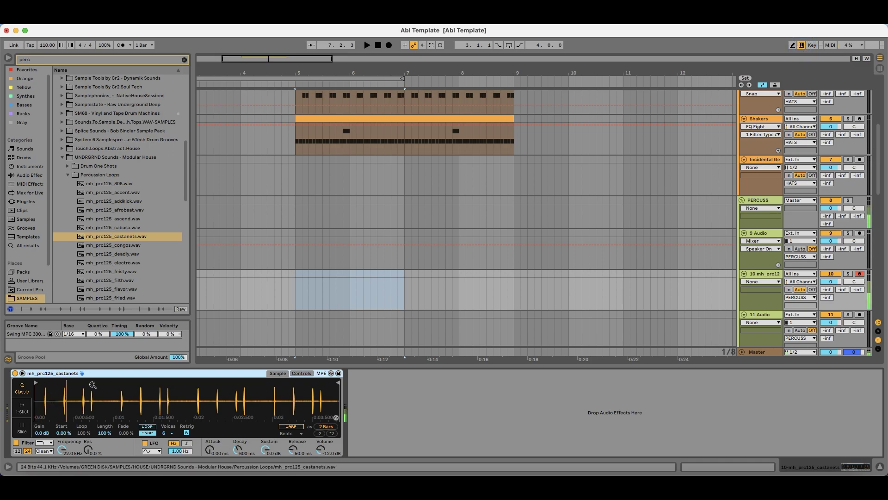
Step: Narrow the castanets sample's start and end in Simpler to a single castanet hit and crop the sample to it
{"action": "scroll", "coordinate": [41, 395], "scroll_direction": "up", "scroll_amount": 5}
{"action": "left_click_drag", "start_coordinate": [39, 381], "coordinate": [199, 382]}
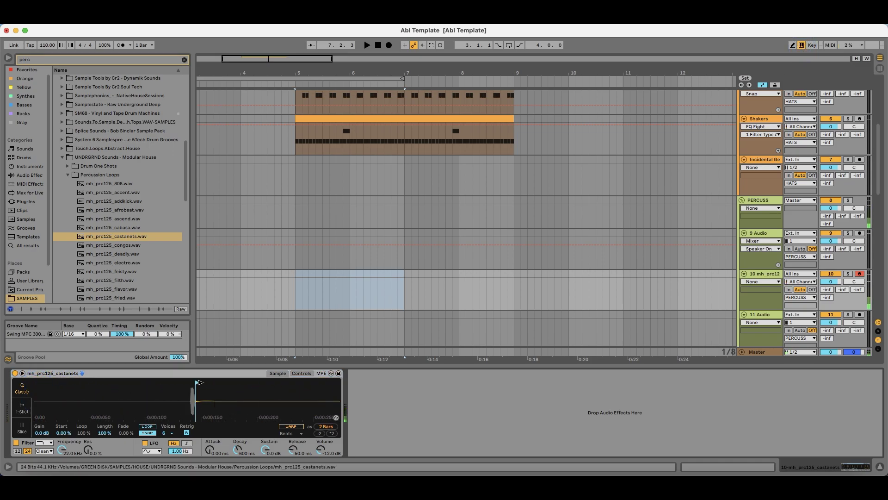
{"action": "scroll", "coordinate": [191, 393], "scroll_direction": "down", "scroll_amount": 6}
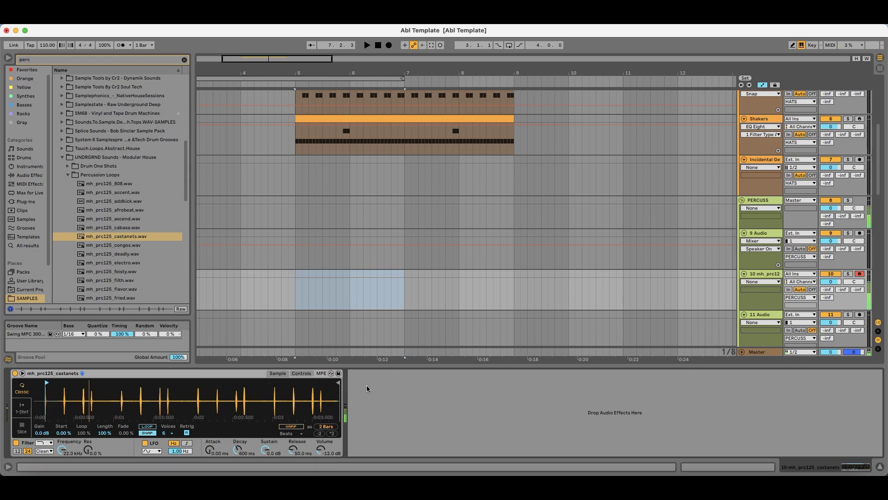
{"action": "left_click_drag", "start_coordinate": [337, 393], "coordinate": [77, 396]}
{"action": "scroll", "coordinate": [57, 394], "scroll_direction": "up", "scroll_amount": 6}
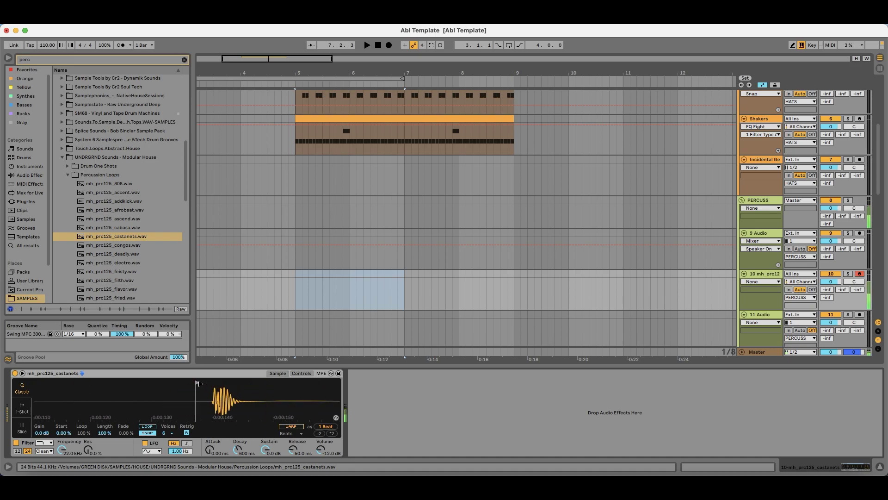
{"action": "scroll", "coordinate": [216, 392], "scroll_direction": "up", "scroll_amount": 3}
{"action": "scroll", "coordinate": [216, 393], "scroll_direction": "down", "scroll_amount": 4}
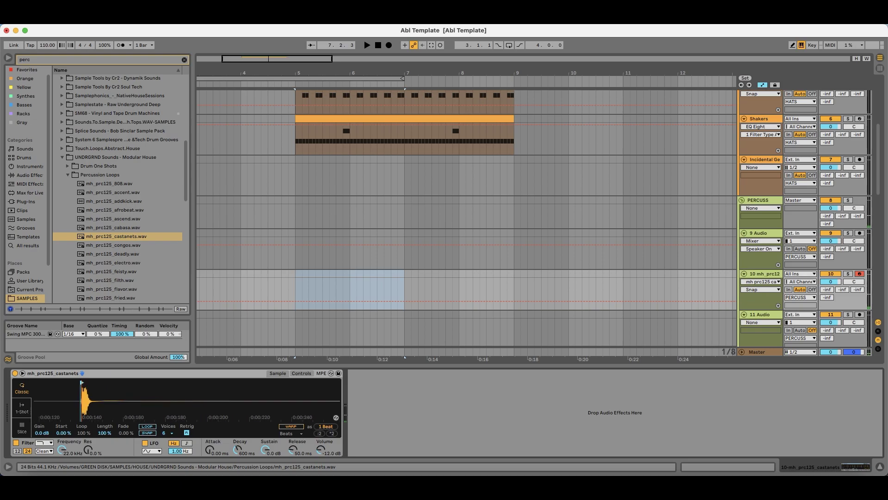
{"action": "right_click", "coordinate": [249, 398]}
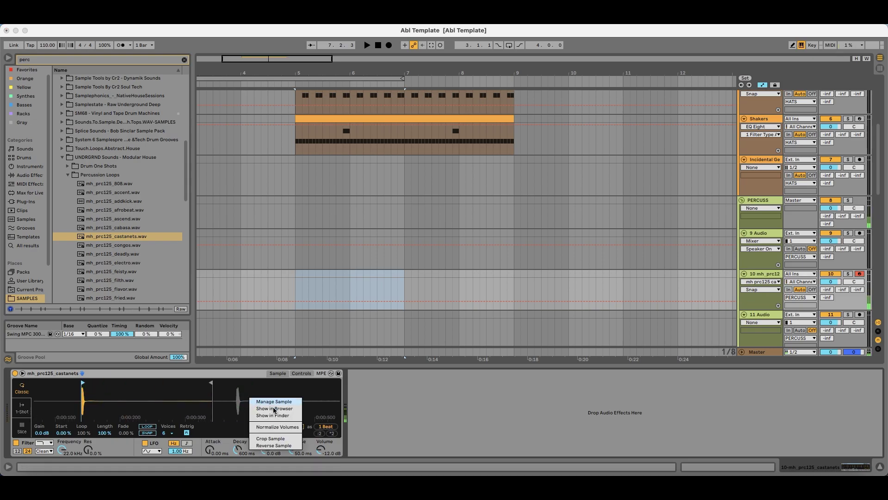
{"action": "left_click", "coordinate": [272, 439]}
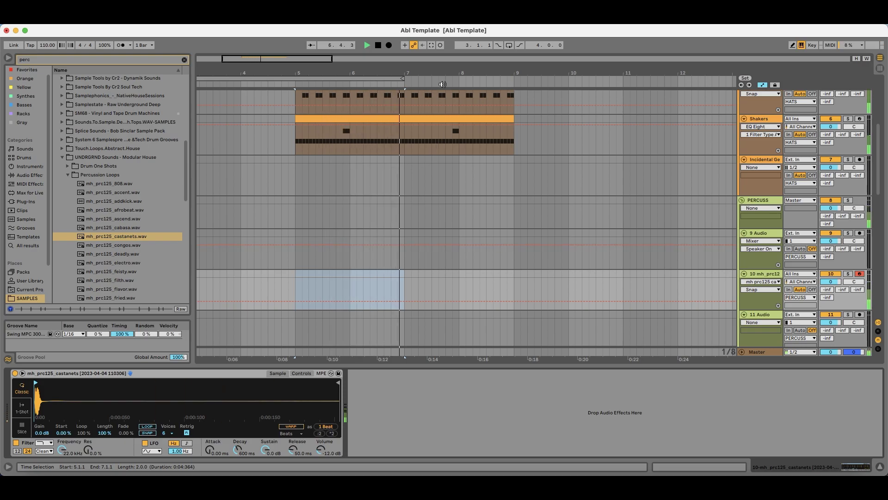
Step: Record a short castanets phrase over the groove from bar 5 and extend the recorded clip to bar 9
{"action": "left_click", "coordinate": [389, 46]}
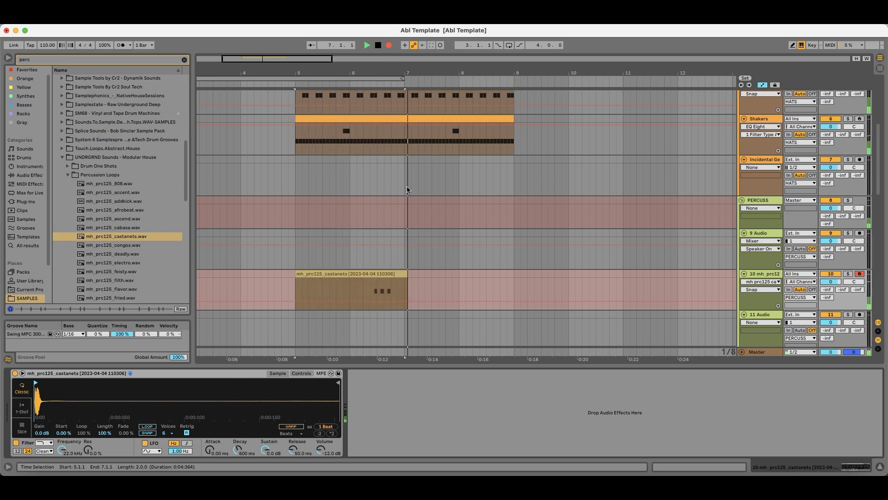
{"action": "key", "text": "space"}
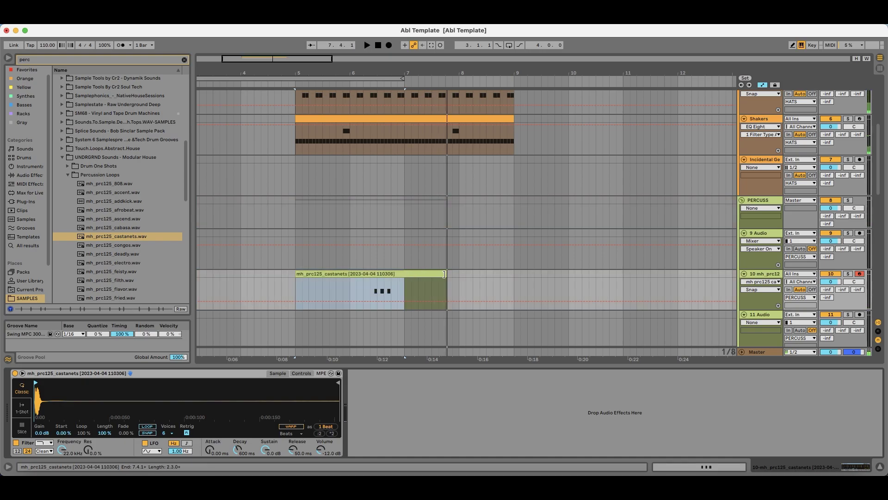
{"action": "left_click_drag", "start_coordinate": [445, 274], "coordinate": [513, 273]}
Step: Open the castanets clip's notes and add two C3 hits at 4.3.2 and 4.3.3
{"action": "double_click", "coordinate": [497, 272]}
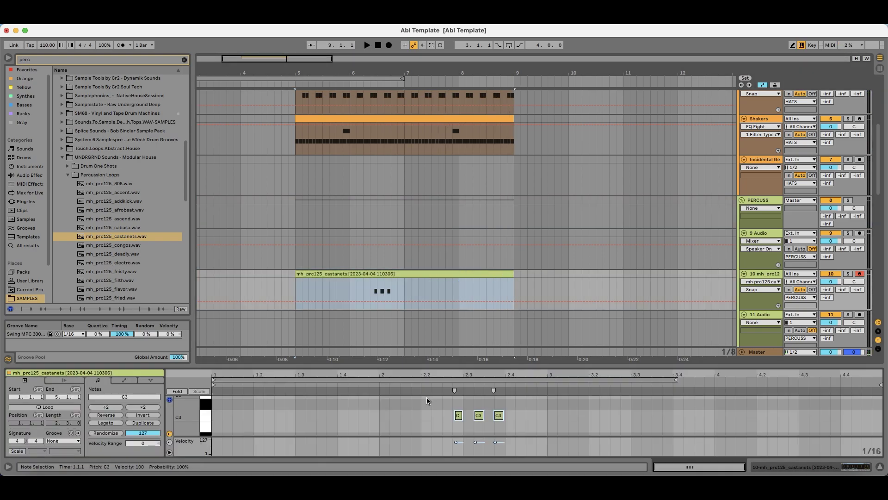
{"action": "left_click", "coordinate": [411, 410]}
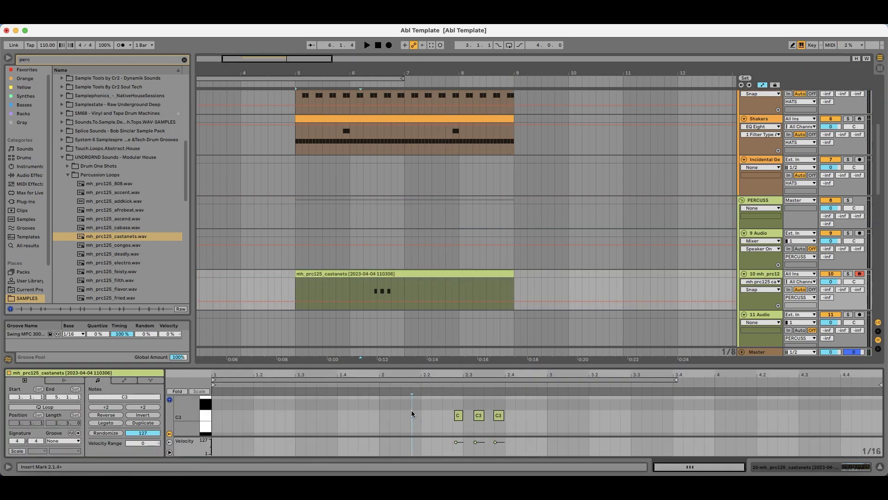
{"action": "left_click", "coordinate": [536, 395]}
{"action": "left_click_drag", "start_coordinate": [501, 419], "coordinate": [816, 428]}
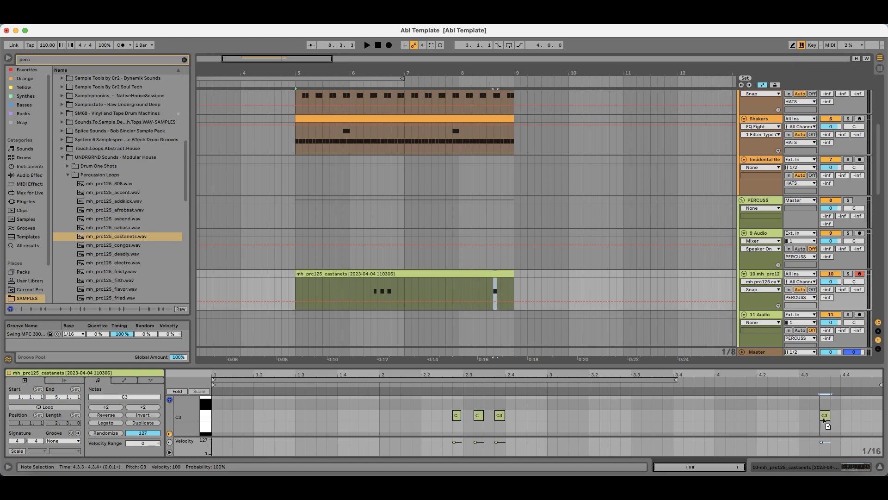
{"action": "left_click_drag", "start_coordinate": [815, 417], "coordinate": [836, 417]}
{"action": "key", "text": "Left"}
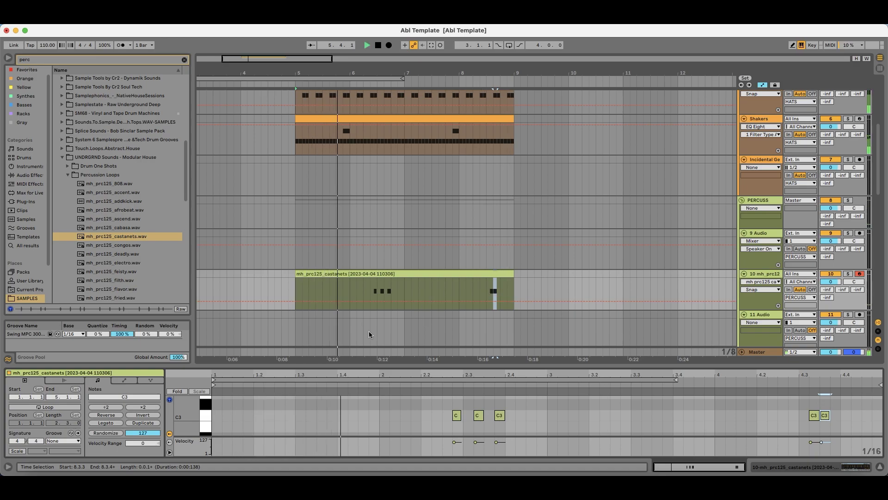
Step: Rework the castanets pattern to C3 hits at 2.3.2, 2.3.3, 4.2.4, 4.3.2 and 4.3.4 while the groove plays
{"action": "scroll", "coordinate": [371, 334], "scroll_direction": "down", "scroll_amount": 1}
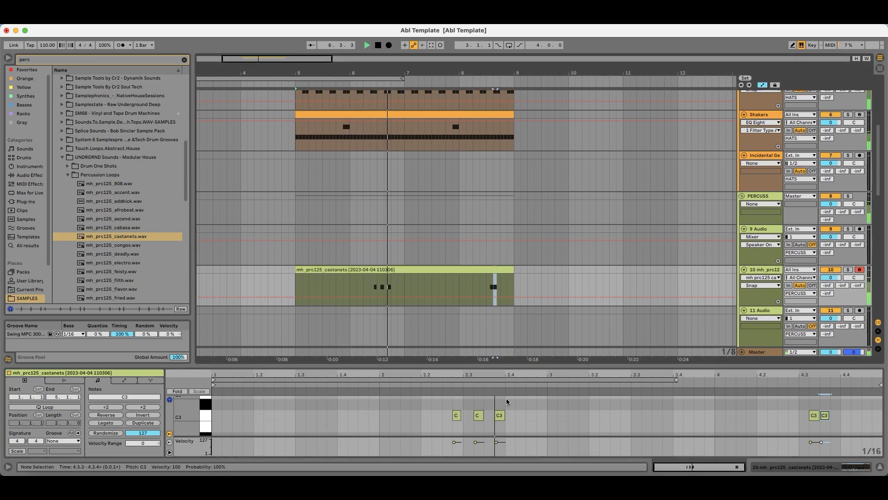
{"action": "left_click_drag", "start_coordinate": [458, 420], "coordinate": [499, 418]}
{"action": "key", "text": "Delete"}
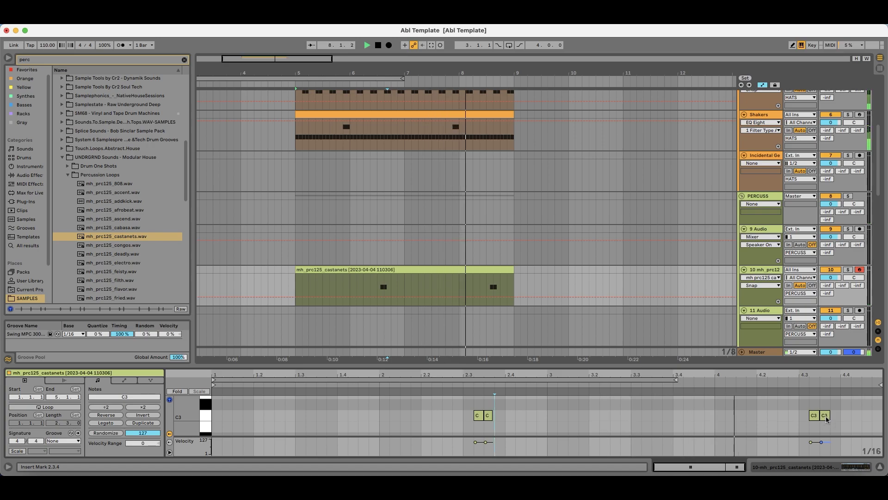
{"action": "double_click", "coordinate": [793, 415]}
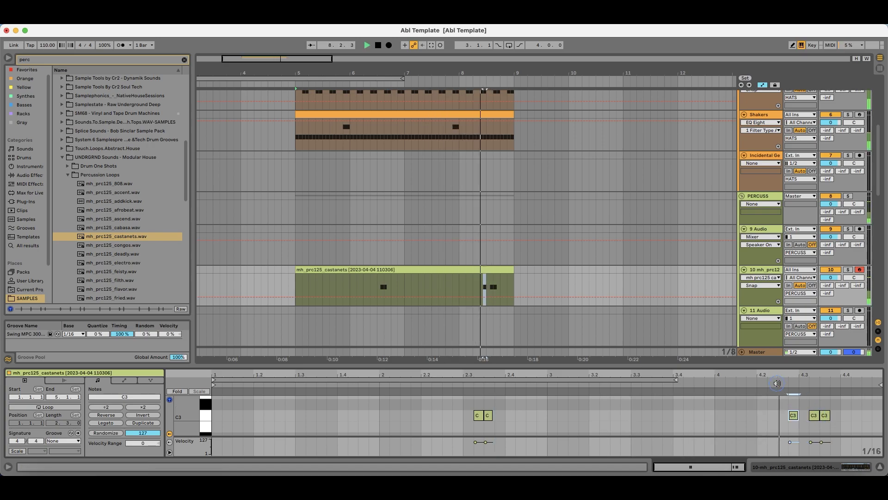
{"action": "left_click_drag", "start_coordinate": [827, 415], "coordinate": [837, 415]}
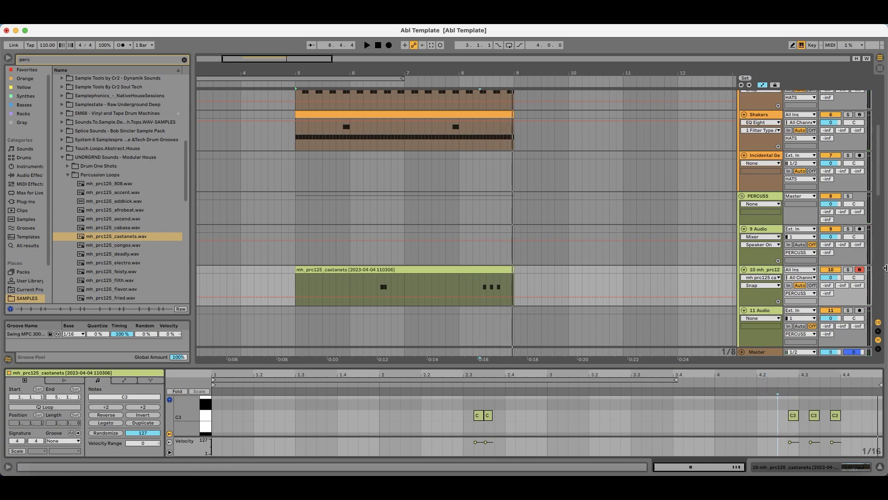
Step: Add a Reverb audio effect after Simpler on the castanets track
{"action": "left_click", "coordinate": [761, 270]}
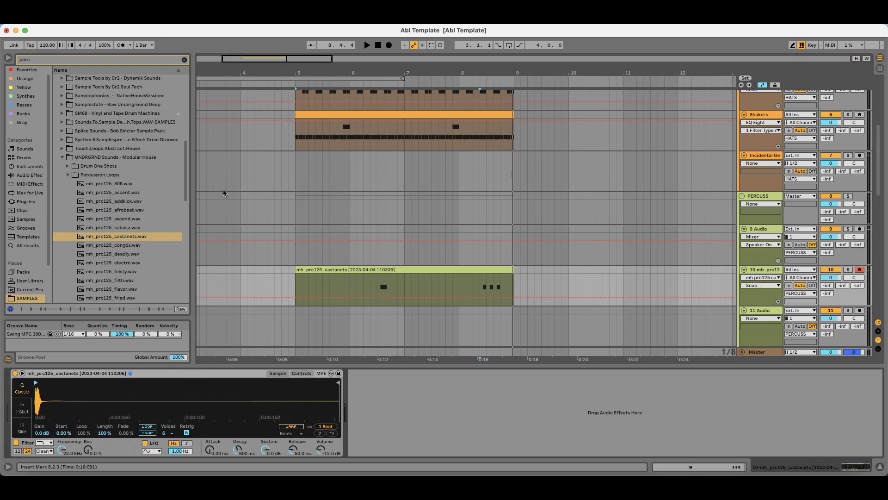
{"action": "left_click", "coordinate": [28, 184]}
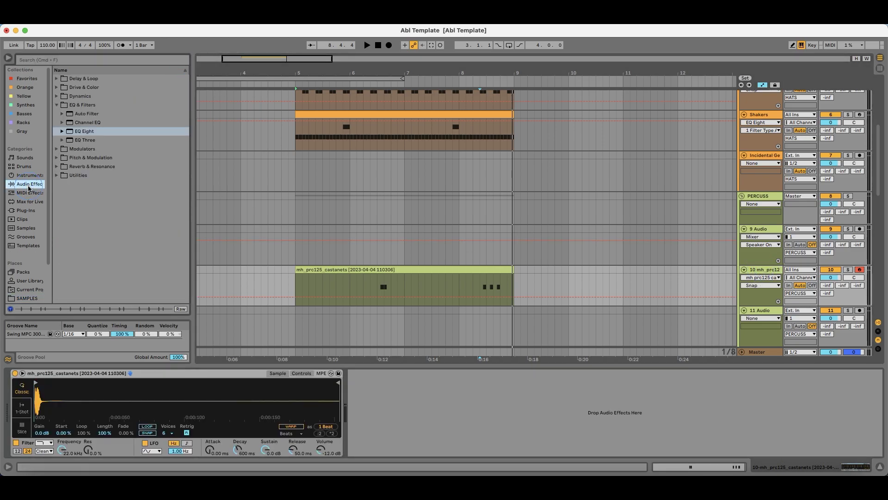
{"action": "left_click", "coordinate": [62, 167]}
{"action": "double_click", "coordinate": [83, 166]}
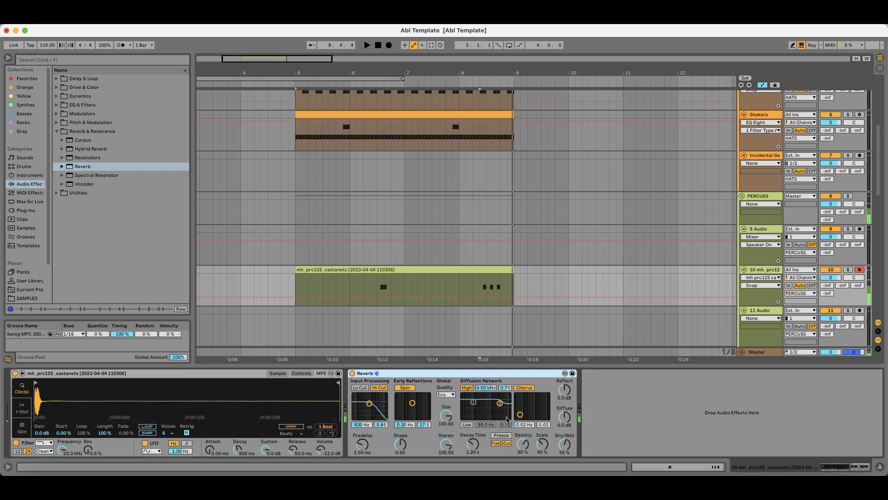
Step: Set the Reverb to 37% Dry/Wet and Mid quality, switch off Spin and Chorus, and lower the diffusion high filter
{"action": "left_click_drag", "start_coordinate": [564, 444], "coordinate": [564, 451]}
{"action": "left_click", "coordinate": [445, 395]}
{"action": "left_click", "coordinate": [445, 409]}
{"action": "left_click", "coordinate": [404, 387]}
{"action": "left_click", "coordinate": [524, 387]}
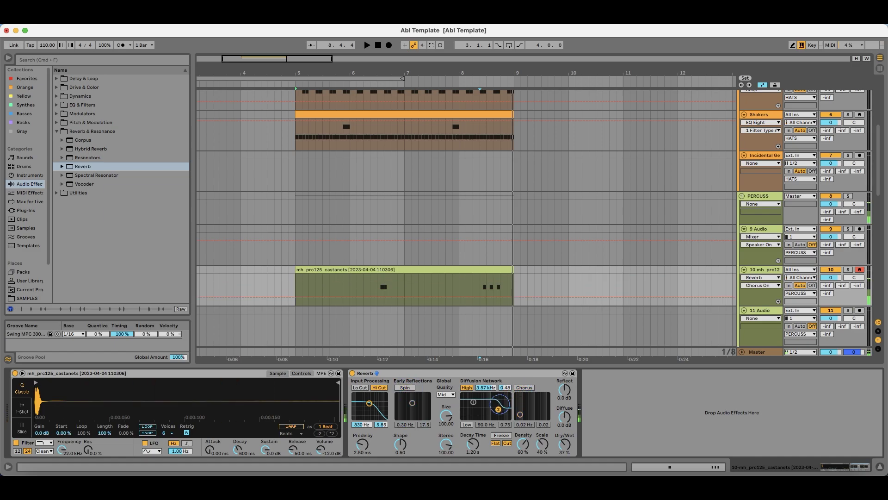
Step: Set the Reverb's Scale to 92% and Diffuse to 1.4 dB, and enable its input low cut with the filter at 1.94 kHz
{"action": "left_click", "coordinate": [542, 444]}
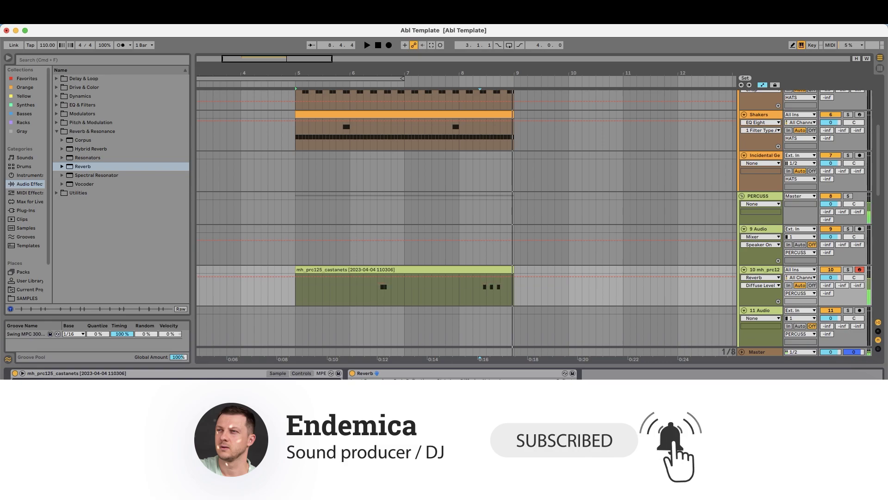
{"action": "left_click", "coordinate": [360, 388]}
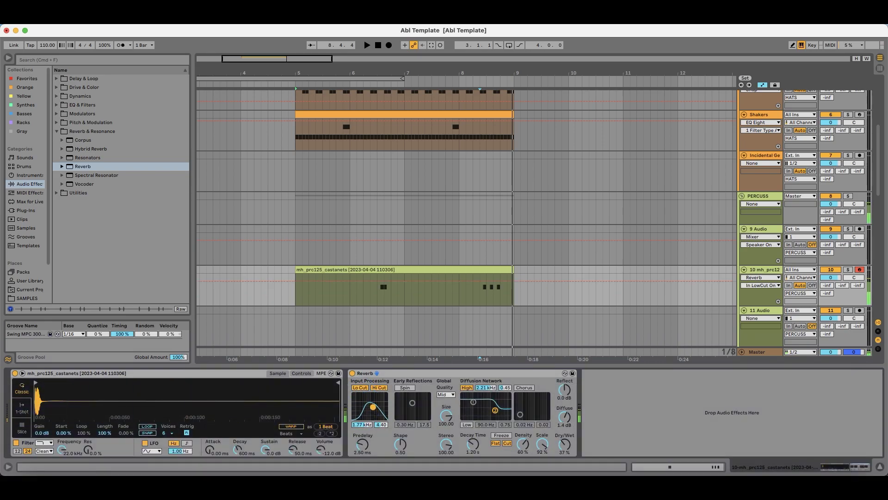
{"action": "left_click", "coordinate": [474, 445]}
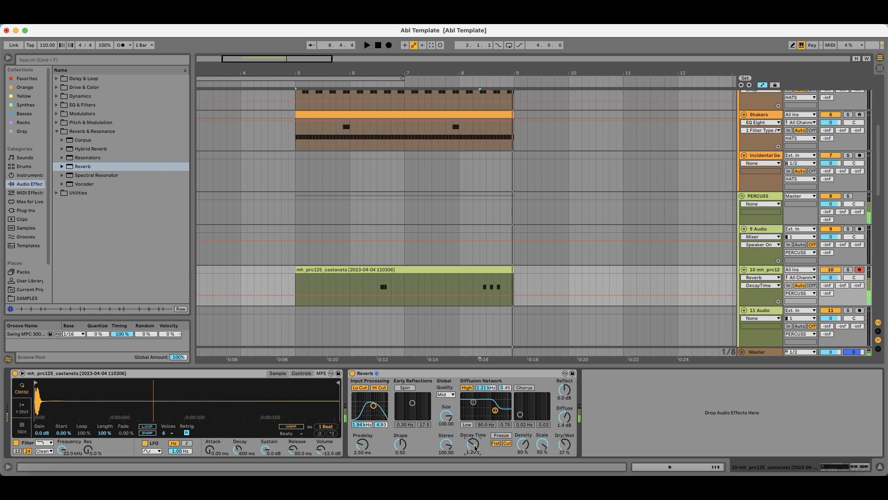
Step: Play the castanets with the reverb and delete the second C3 hit at 2.3.3 from the clip
{"action": "left_click", "coordinate": [382, 289]}
{"action": "key", "text": "space"}
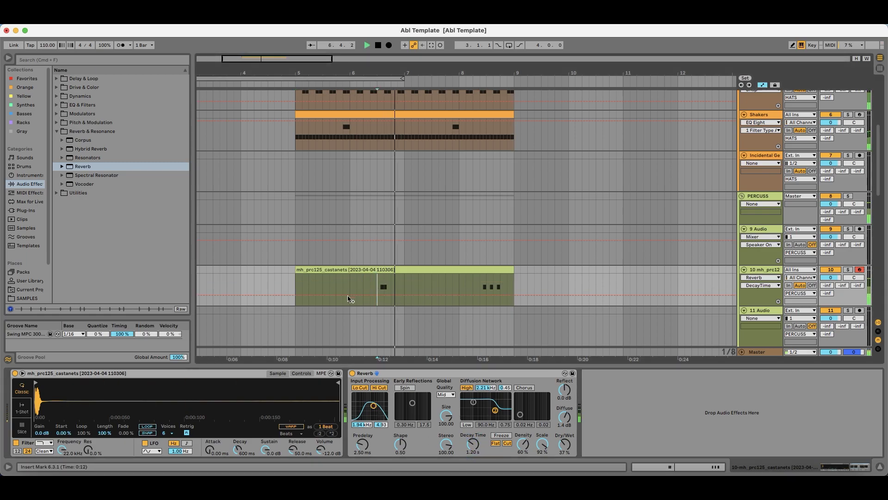
{"action": "key", "text": "space"}
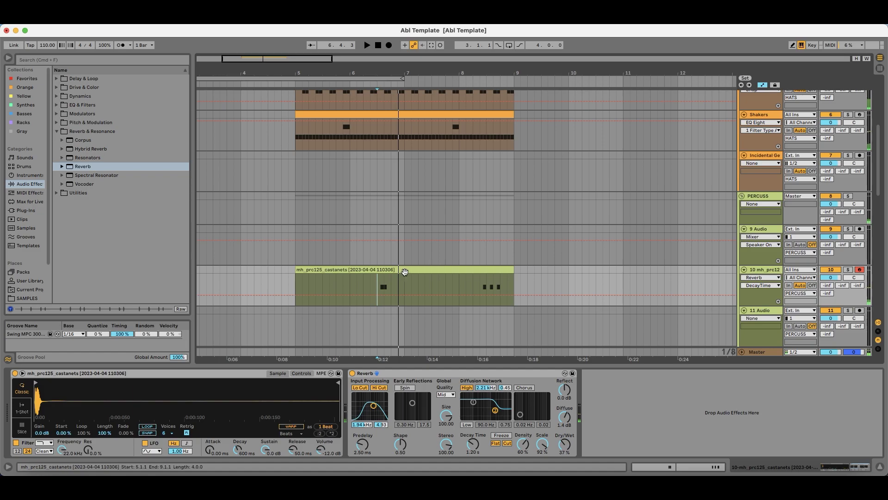
{"action": "double_click", "coordinate": [407, 274]}
{"action": "double_click", "coordinate": [484, 414]}
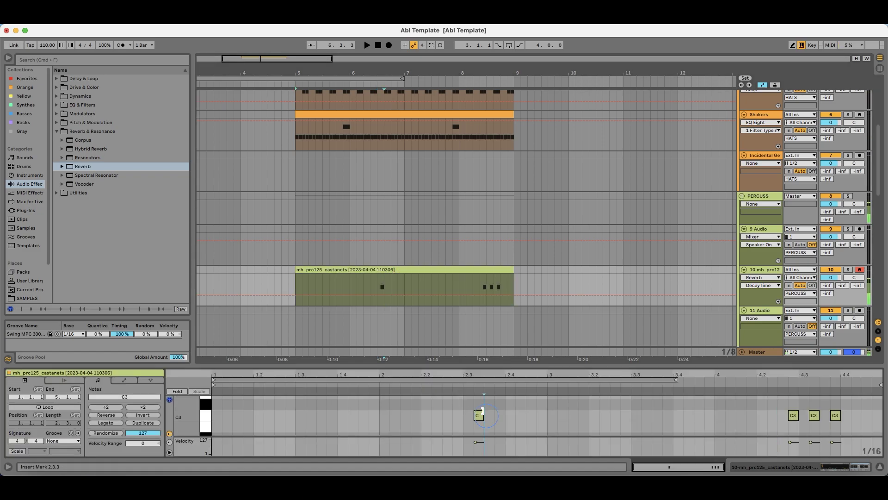
{"action": "key", "text": "space"}
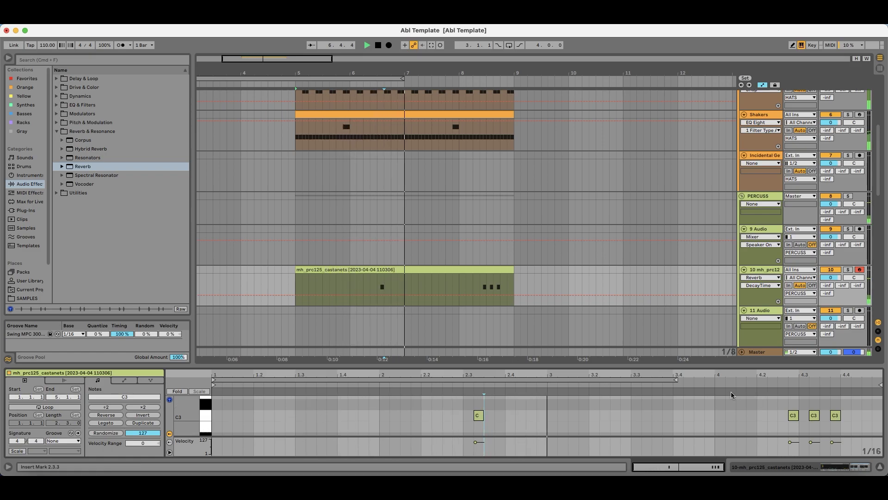
Step: Transpose the castanet hit at 4.2.4 down an octave to C2 and enlarge the note editor
{"action": "left_click", "coordinate": [791, 415]}
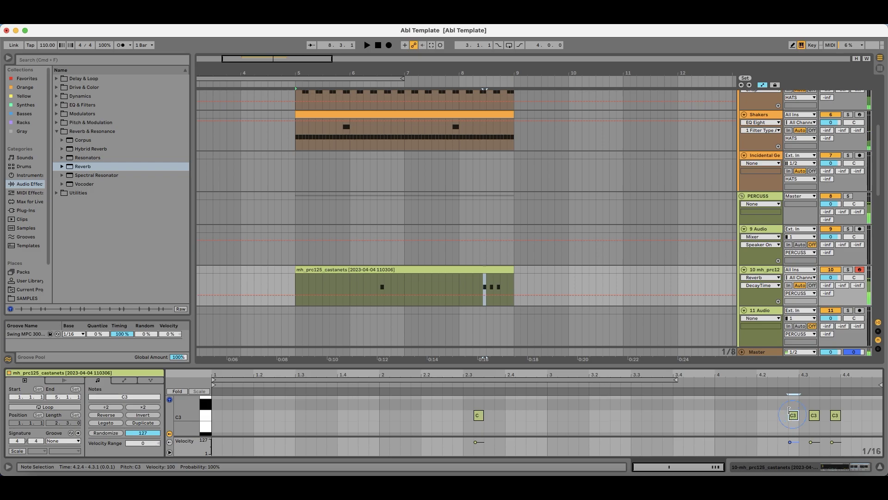
{"action": "key", "text": "shift+Down"}
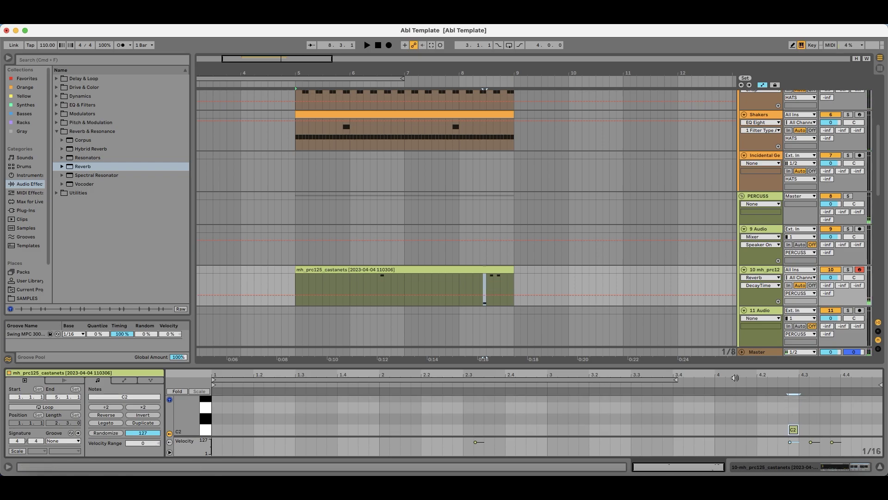
{"action": "left_click_drag", "start_coordinate": [730, 365], "coordinate": [730, 277]}
{"action": "key", "text": "space"}
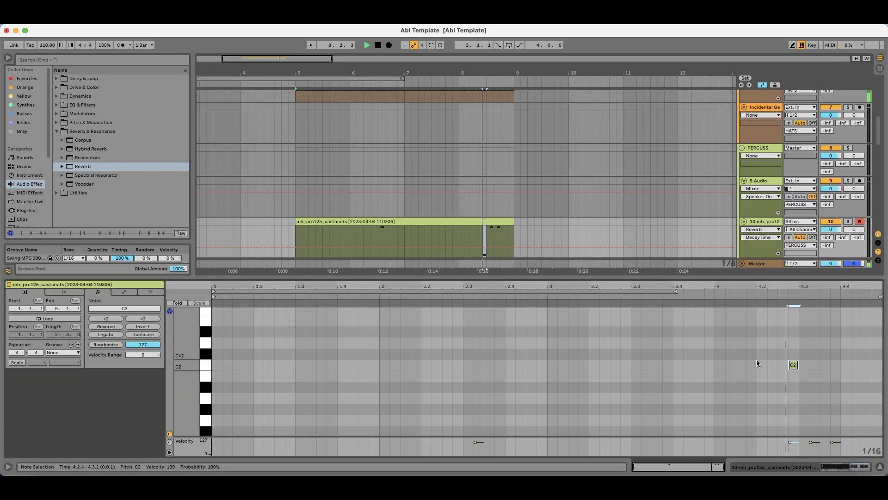
Step: Move the C2 hit to 4.3.2 and the C3 hit at 4.3.2 to 4.3.3
{"action": "scroll", "coordinate": [754, 368], "scroll_direction": "up", "scroll_amount": 5}
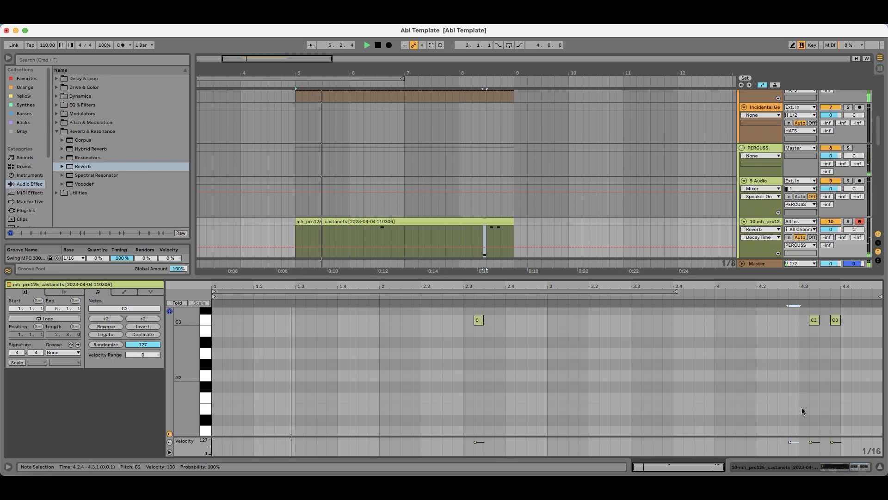
{"action": "scroll", "coordinate": [799, 407], "scroll_direction": "down", "scroll_amount": 1}
{"action": "scroll", "coordinate": [798, 423], "scroll_direction": "down", "scroll_amount": 1}
{"action": "left_click_drag", "start_coordinate": [791, 412], "coordinate": [813, 412]}
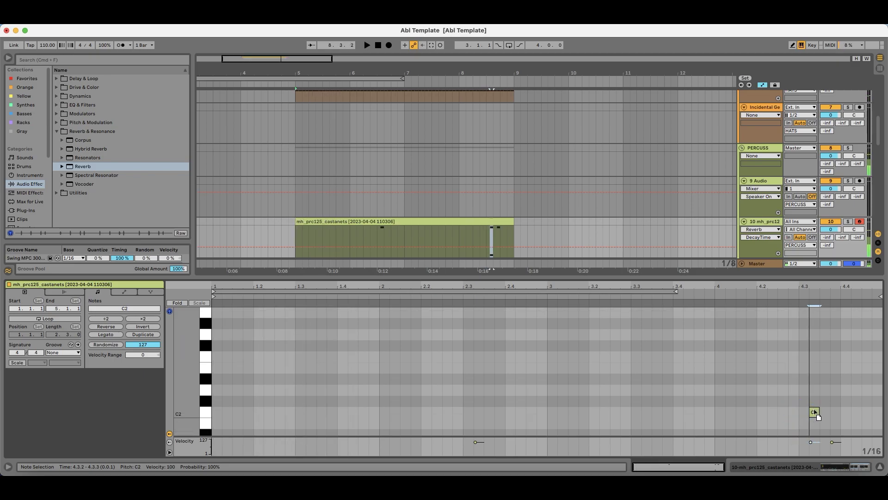
{"action": "scroll", "coordinate": [821, 388], "scroll_direction": "up", "scroll_amount": 3}
{"action": "left_click_drag", "start_coordinate": [815, 329], "coordinate": [826, 329]}
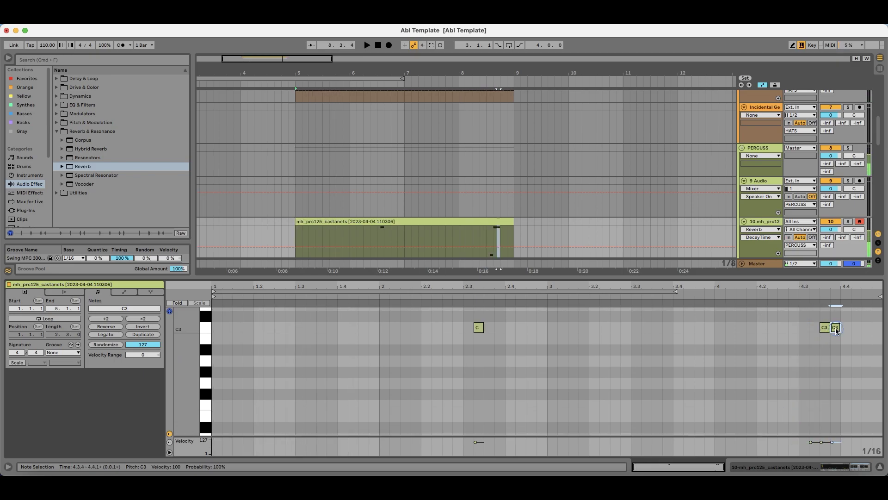
Step: Stop playback and rename the mh_prc125 percussion track to castanets
{"action": "key", "text": "space"}
{"action": "left_click", "coordinate": [765, 224]}
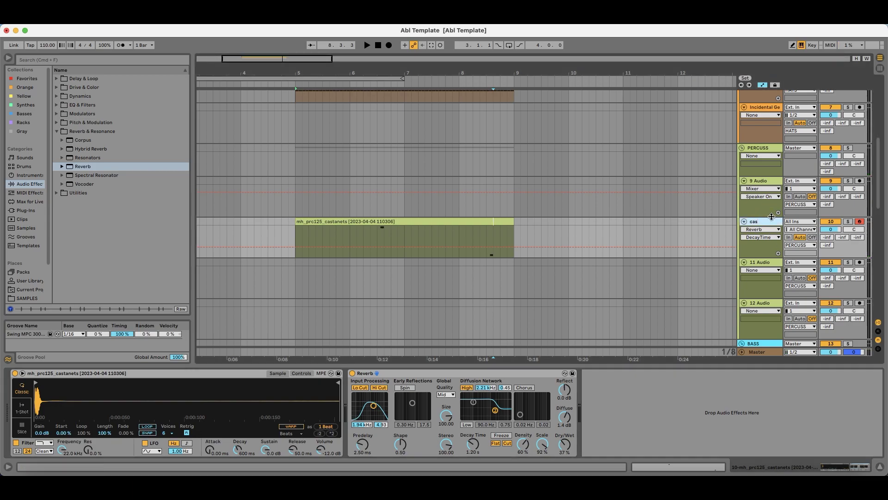
{"action": "type", "text": "ets"}
{"action": "key", "text": "Return"}
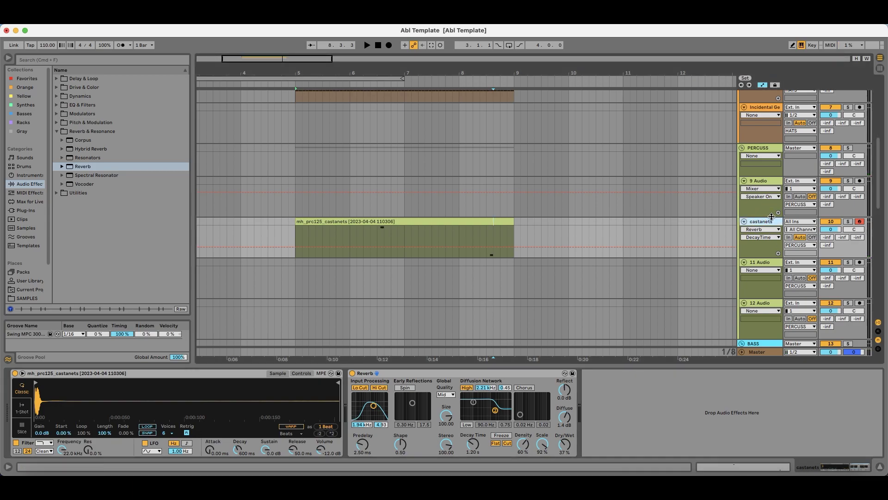
Step: Insert an EQ Eight between the sampler and the Reverb on the castanets track
{"action": "left_click", "coordinate": [90, 104]}
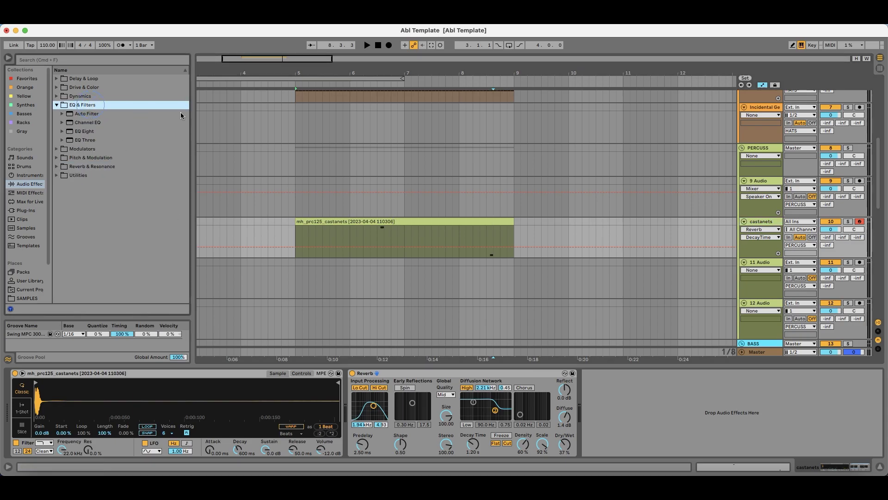
{"action": "left_click_drag", "start_coordinate": [84, 131], "coordinate": [261, 176]}
{"action": "left_click_drag", "start_coordinate": [335, 379], "coordinate": [351, 402]}
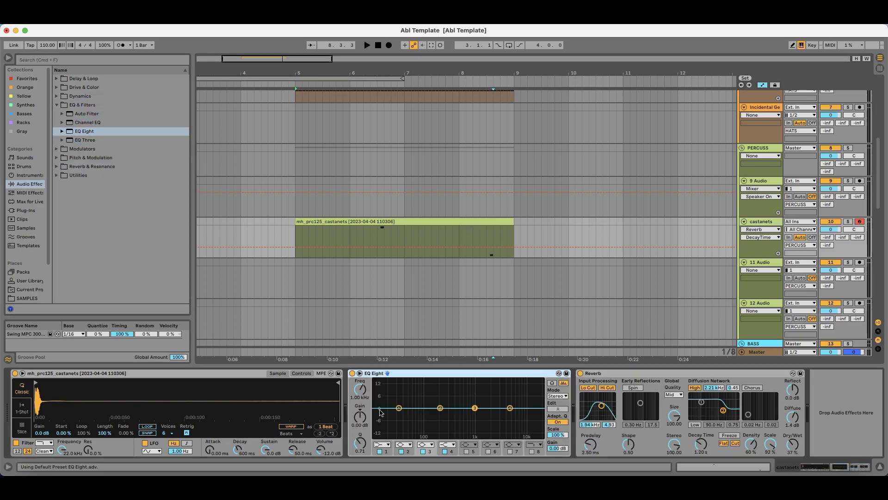
Step: Make band 1 of the castanets EQ a low cut at 278 Hz with Q 0.53 and turn band 2 off
{"action": "left_click", "coordinate": [383, 444]}
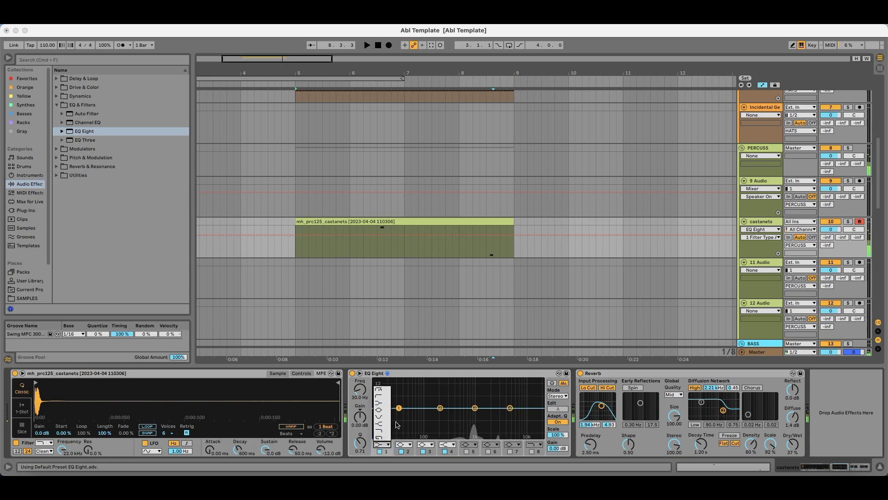
{"action": "left_click", "coordinate": [382, 397]}
{"action": "left_click_drag", "start_coordinate": [398, 408], "coordinate": [446, 418]}
{"action": "left_click", "coordinate": [401, 451]}
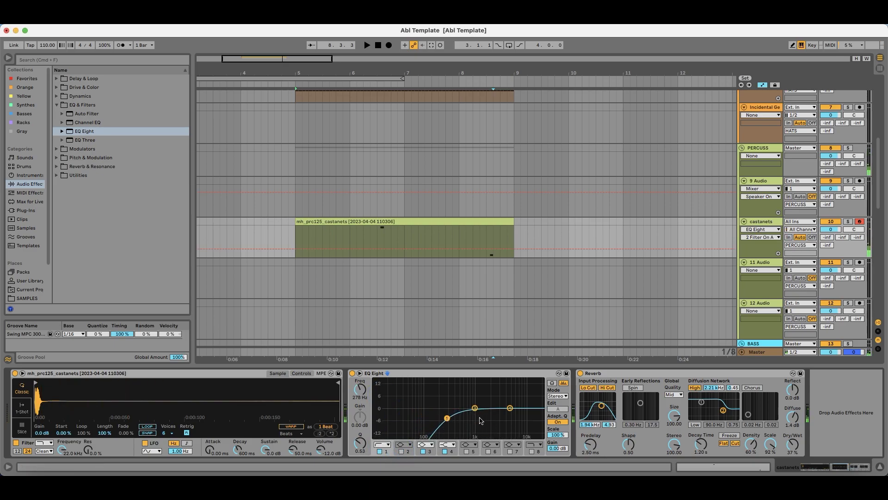
Step: Balance the castanets against the groove by setting the track volume to -4.8 dB and the sample gain to -3.5 dB
{"action": "left_click", "coordinate": [377, 232]}
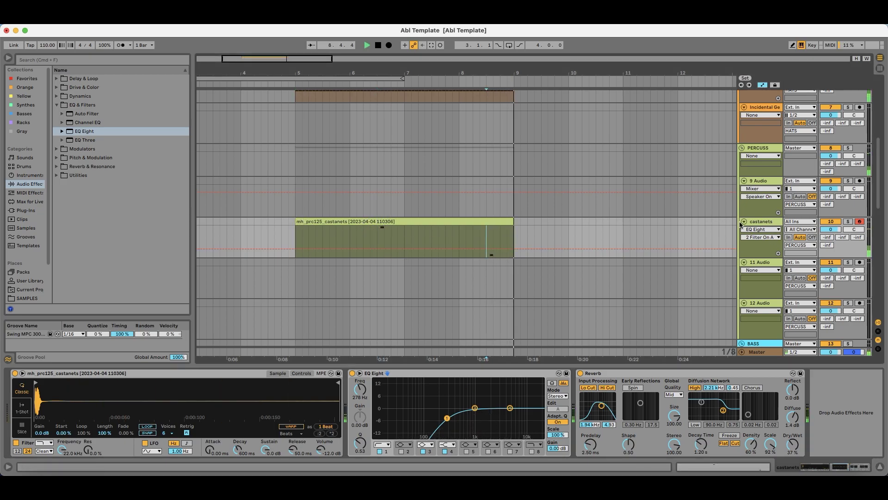
{"action": "left_click", "coordinate": [760, 220]}
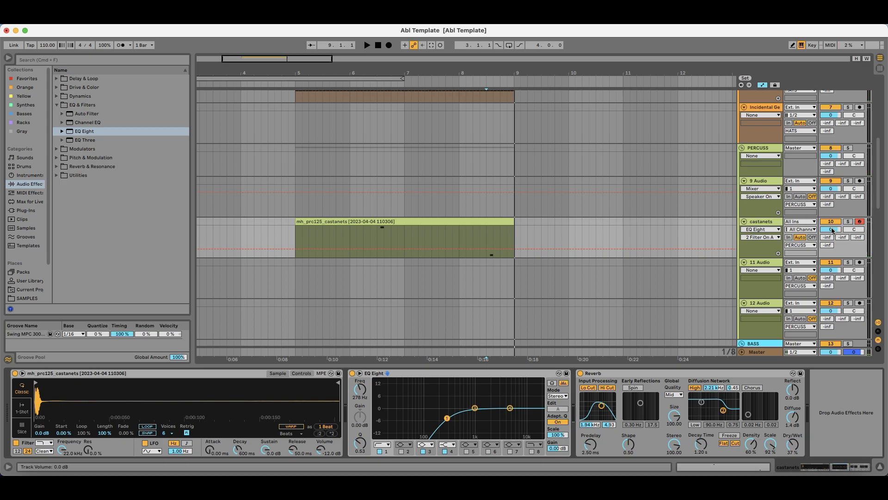
{"action": "key", "text": "space"}
{"action": "left_click_drag", "start_coordinate": [832, 230], "coordinate": [832, 241]}
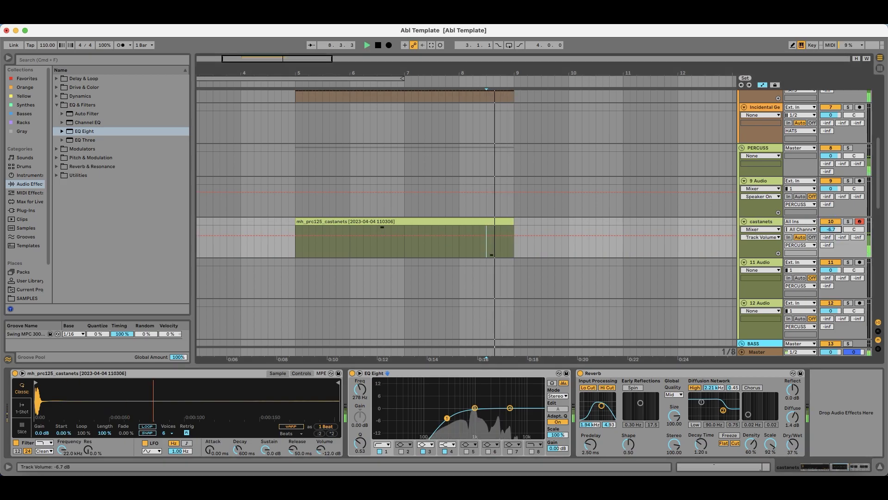
{"action": "left_click", "coordinate": [370, 234]}
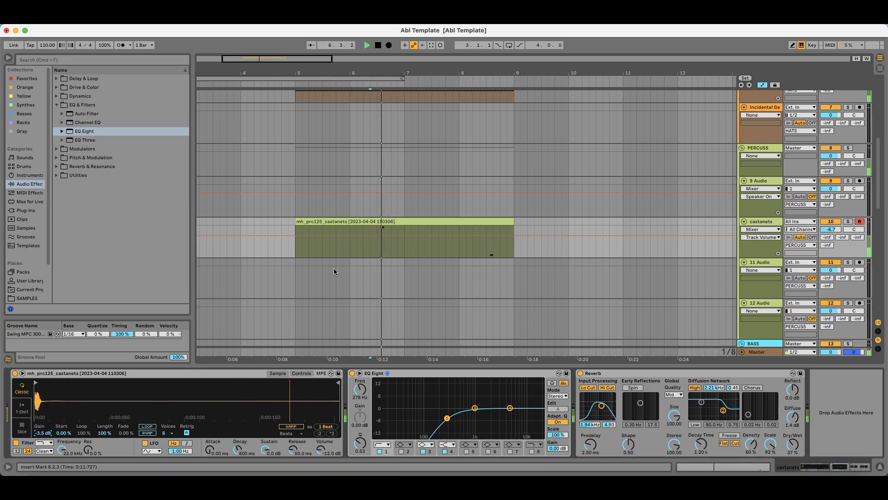
{"action": "left_click", "coordinate": [486, 245]}
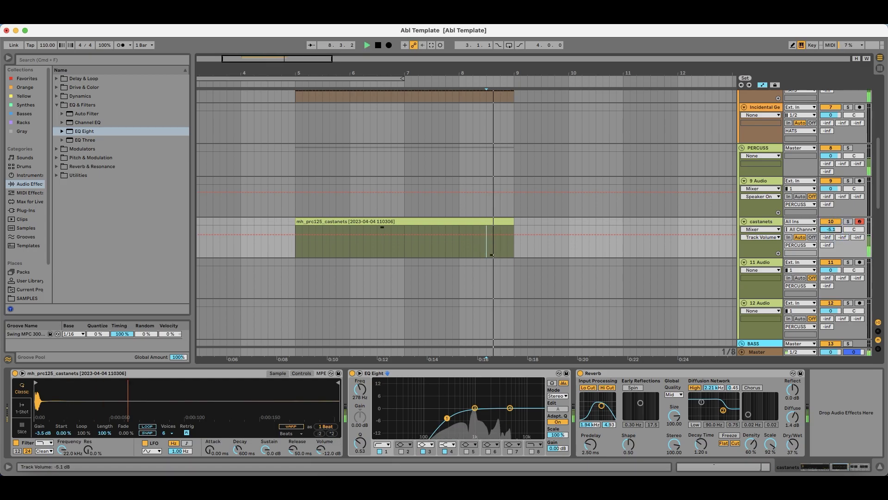
{"action": "key", "text": "space"}
Step: Open the SAMPLES folder and show the castanets clip's notes in a shorter editor
{"action": "scroll", "coordinate": [403, 212], "scroll_direction": "down", "scroll_amount": 3}
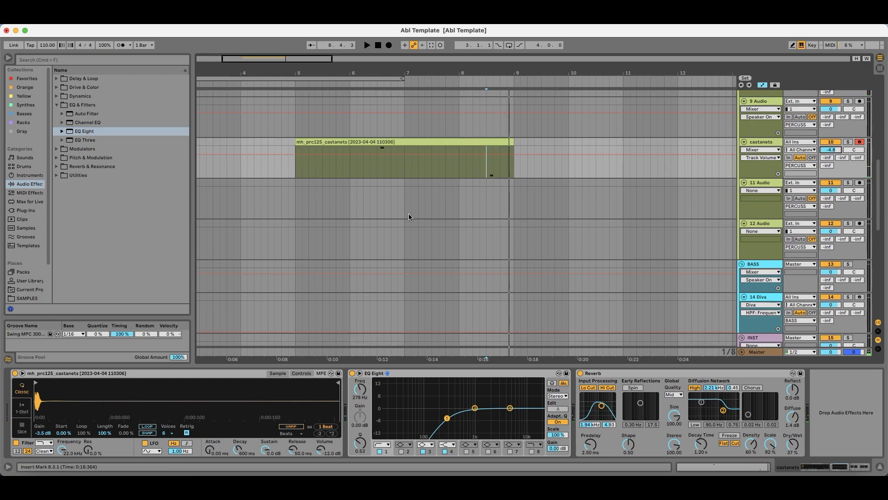
{"action": "left_click", "coordinate": [32, 297]}
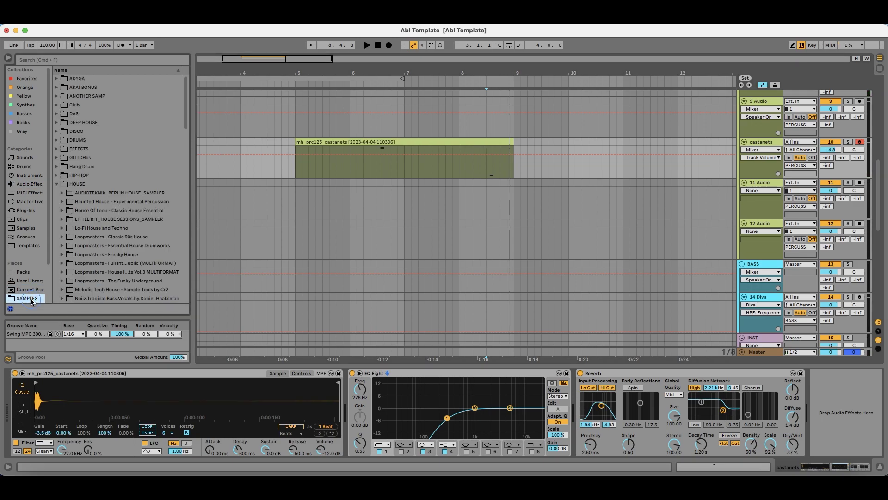
{"action": "left_click", "coordinate": [840, 466]}
{"action": "left_click", "coordinate": [324, 128]}
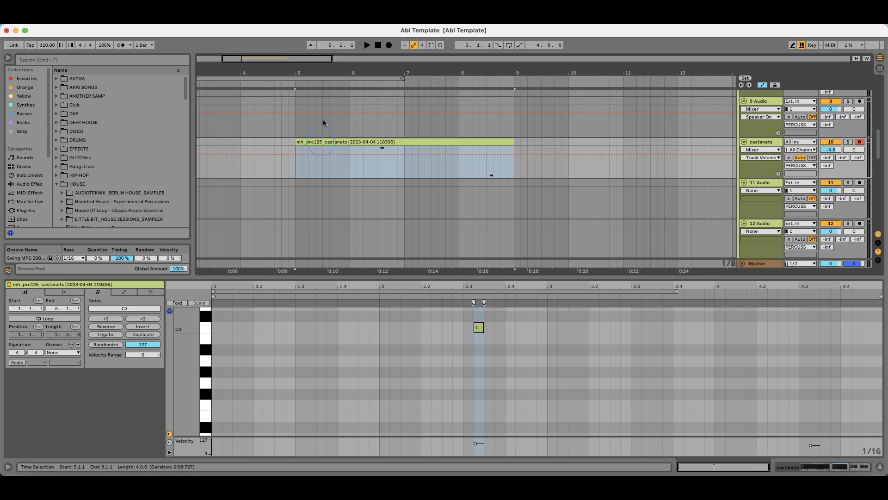
{"action": "left_click_drag", "start_coordinate": [294, 73], "coordinate": [312, 79]}
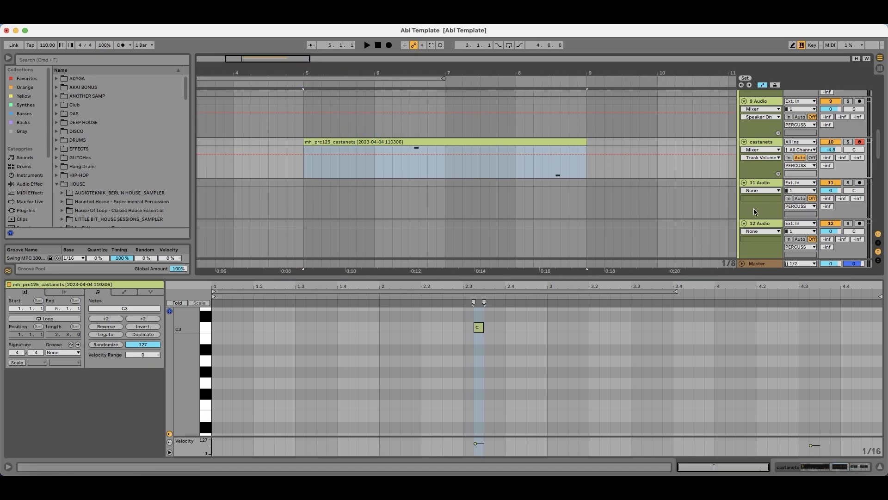
{"action": "left_click_drag", "start_coordinate": [654, 282], "coordinate": [647, 351]}
Step: Add a new MIDI track below the Diva bass track and place the insert marker at 5.1.1
{"action": "scroll", "coordinate": [601, 222], "scroll_direction": "down", "scroll_amount": 3}
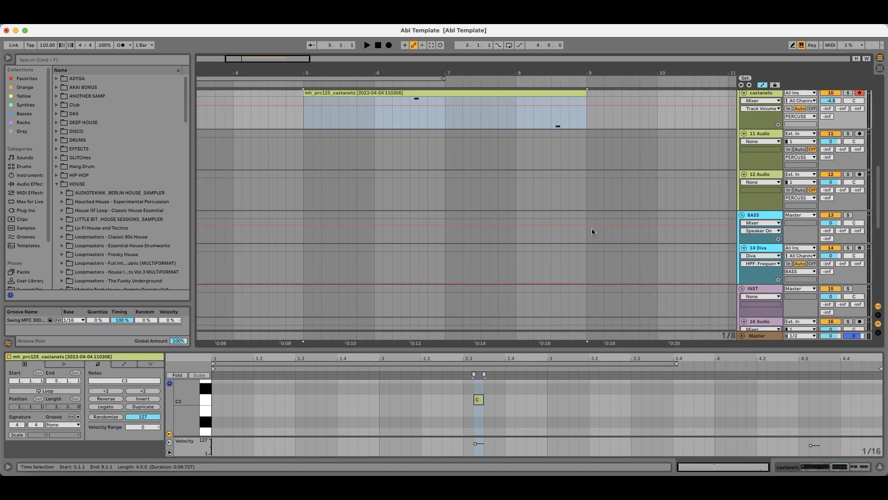
{"action": "scroll", "coordinate": [587, 259], "scroll_direction": "down", "scroll_amount": 2}
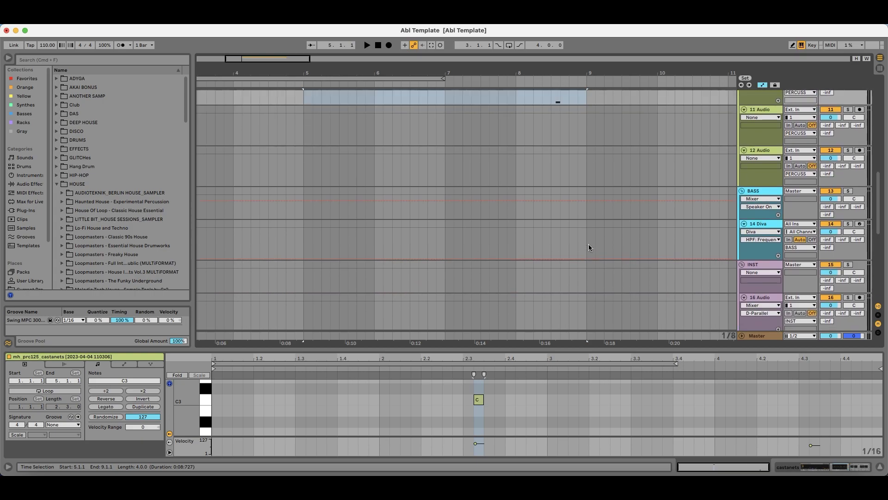
{"action": "left_click", "coordinate": [764, 225]}
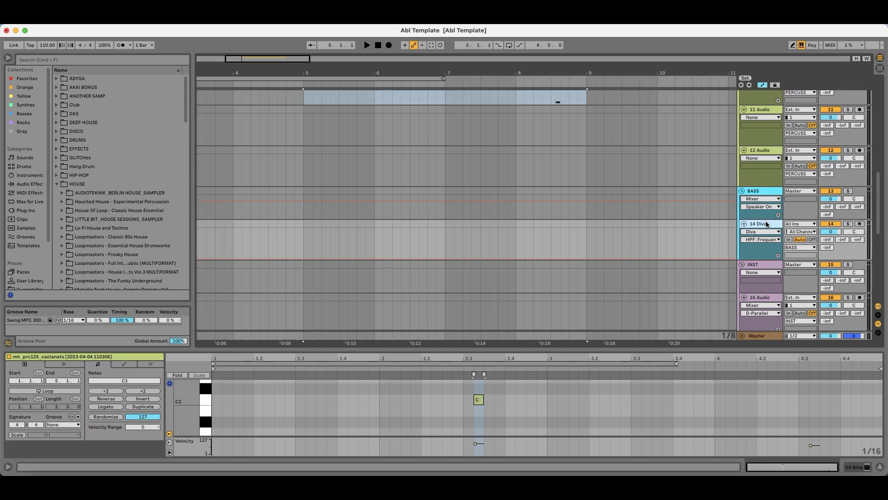
{"action": "key", "text": "super+shift+t"}
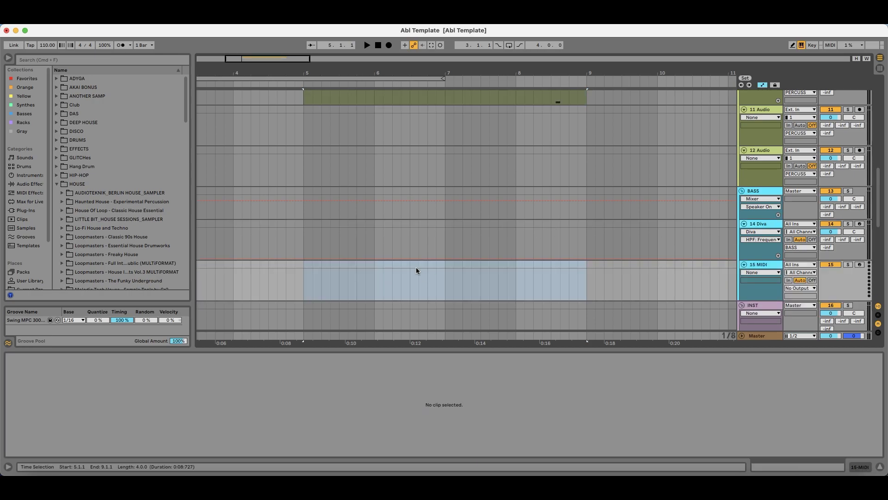
{"action": "left_click", "coordinate": [303, 265]}
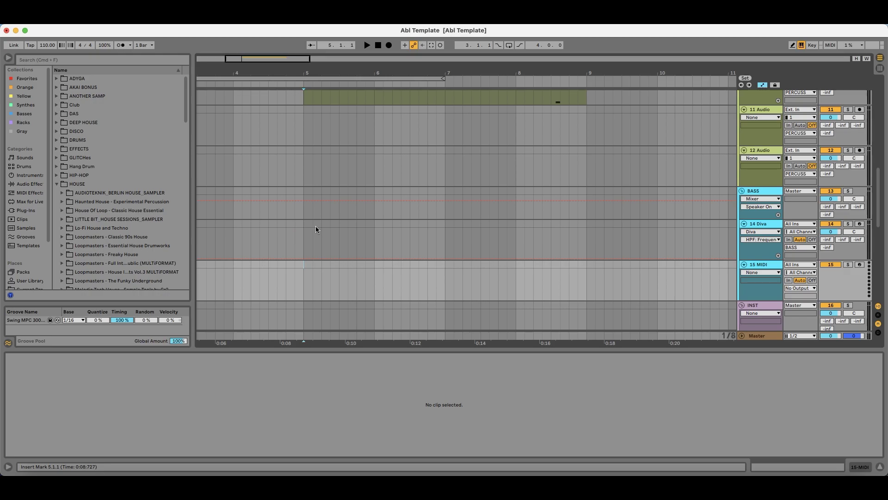
Step: Search the sample library for perc and open the percussion one-shots of Loopmasters - The Funky Underground
{"action": "scroll", "coordinate": [316, 229], "scroll_direction": "up", "scroll_amount": 5}
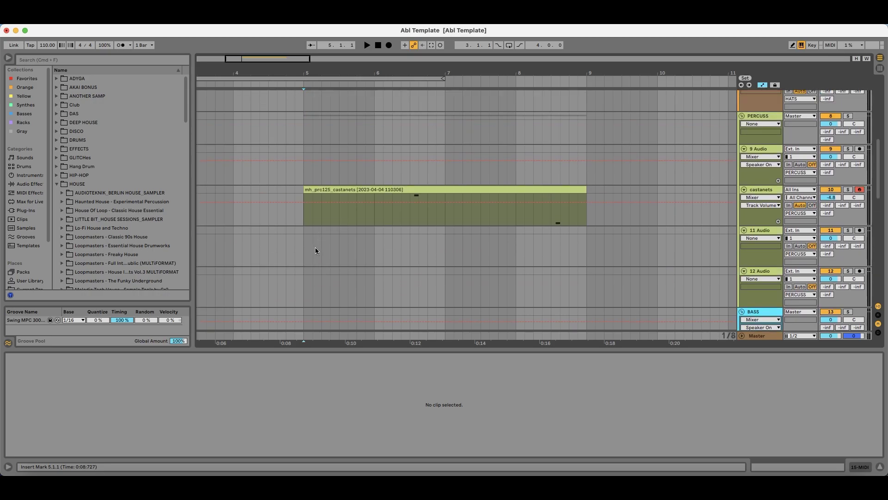
{"action": "left_click", "coordinate": [70, 60]}
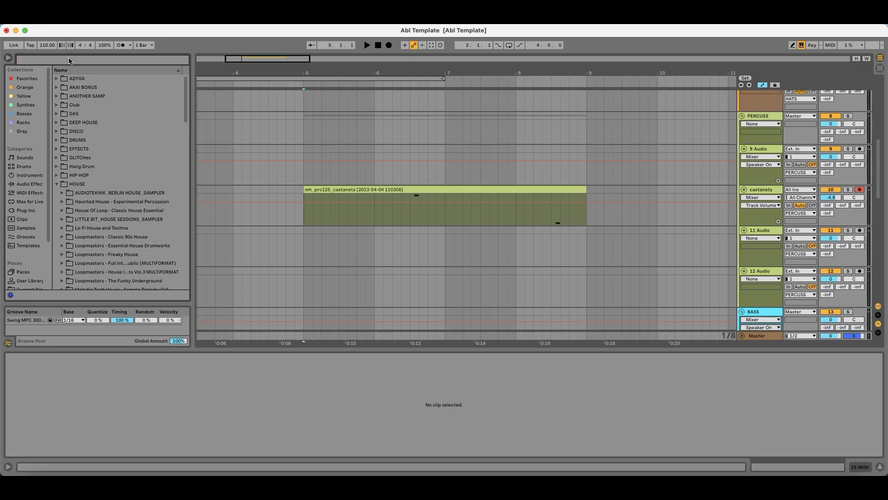
{"action": "type", "text": "perc"}
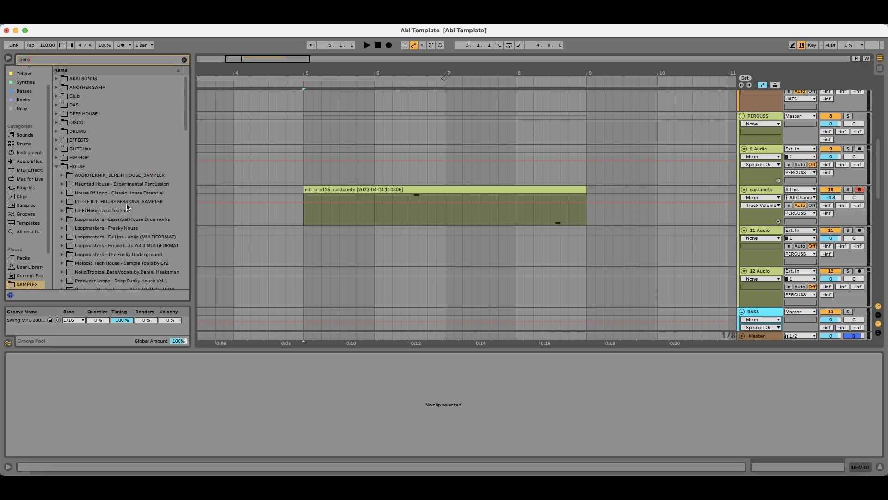
{"action": "scroll", "coordinate": [128, 207], "scroll_direction": "down", "scroll_amount": 2}
{"action": "scroll", "coordinate": [130, 218], "scroll_direction": "down", "scroll_amount": 3}
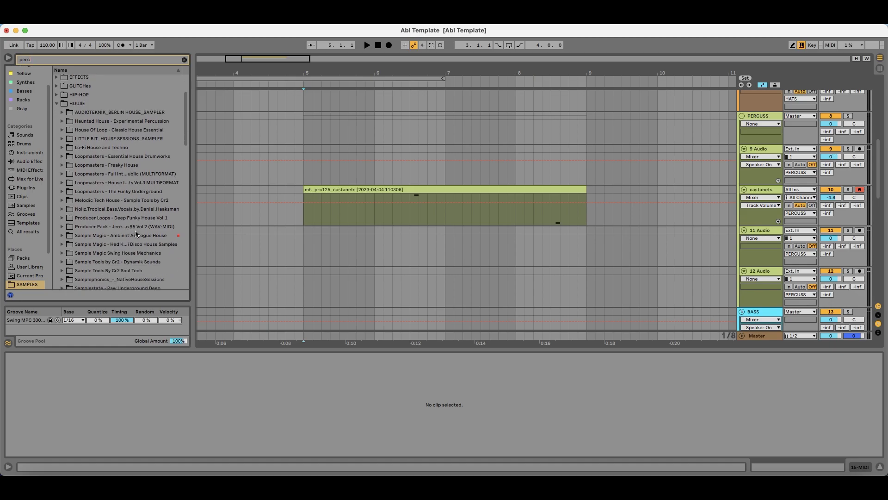
{"action": "double_click", "coordinate": [129, 191]}
{"action": "double_click", "coordinate": [139, 217]}
{"action": "left_click", "coordinate": [145, 226]}
{"action": "key", "text": "Right"}
{"action": "key", "text": "Down"}
{"action": "key", "text": "Right"}
{"action": "scroll", "coordinate": [146, 221], "scroll_direction": "down", "scroll_amount": 5}
Step: Audition the FU_PERC one-shots through to the end of the folder, looking for a suitable percussion sound
{"action": "left_click", "coordinate": [141, 225]}
{"action": "scroll", "coordinate": [140, 225], "scroll_direction": "down", "scroll_amount": 3}
{"action": "left_click", "coordinate": [139, 225]}
{"action": "scroll", "coordinate": [140, 226], "scroll_direction": "down", "scroll_amount": 4}
{"action": "left_click", "coordinate": [138, 226]}
{"action": "scroll", "coordinate": [138, 234], "scroll_direction": "down", "scroll_amount": 2}
{"action": "key", "text": "Down"}
{"action": "key", "text": "Down"}
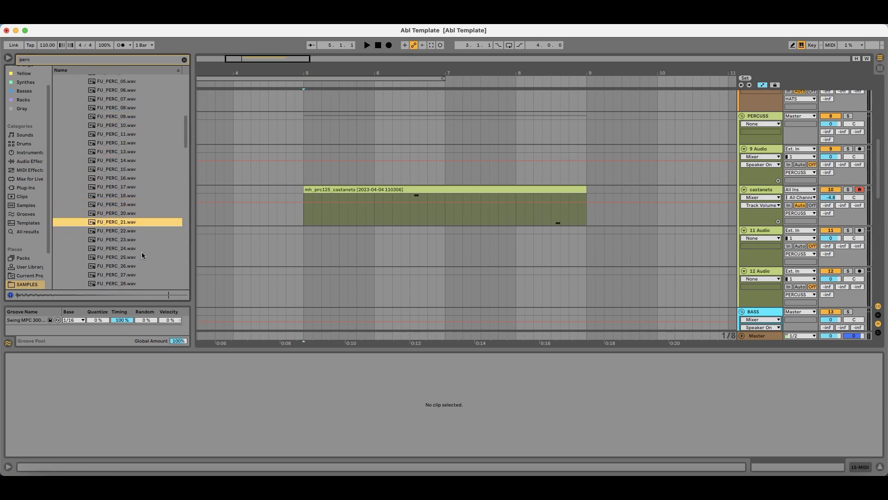
{"action": "scroll", "coordinate": [141, 252], "scroll_direction": "down", "scroll_amount": 4}
{"action": "left_click", "coordinate": [141, 251]}
{"action": "scroll", "coordinate": [140, 250], "scroll_direction": "down", "scroll_amount": 1}
{"action": "left_click", "coordinate": [140, 250]}
{"action": "scroll", "coordinate": [138, 252], "scroll_direction": "down", "scroll_amount": 3}
{"action": "left_click", "coordinate": [138, 251]}
{"action": "scroll", "coordinate": [139, 249], "scroll_direction": "down", "scroll_amount": 3}
{"action": "left_click", "coordinate": [140, 249]}
{"action": "scroll", "coordinate": [140, 248], "scroll_direction": "down", "scroll_amount": 3}
{"action": "key", "text": "Down"}
{"action": "key", "text": "Down"}
{"action": "left_click", "coordinate": [136, 220]}
{"action": "scroll", "coordinate": [136, 227], "scroll_direction": "down", "scroll_amount": 3}
{"action": "key", "text": "Up"}
{"action": "key", "text": "Up"}
{"action": "left_click", "coordinate": [136, 244]}
{"action": "left_click", "coordinate": [135, 174]}
{"action": "left_click", "coordinate": [135, 244]}
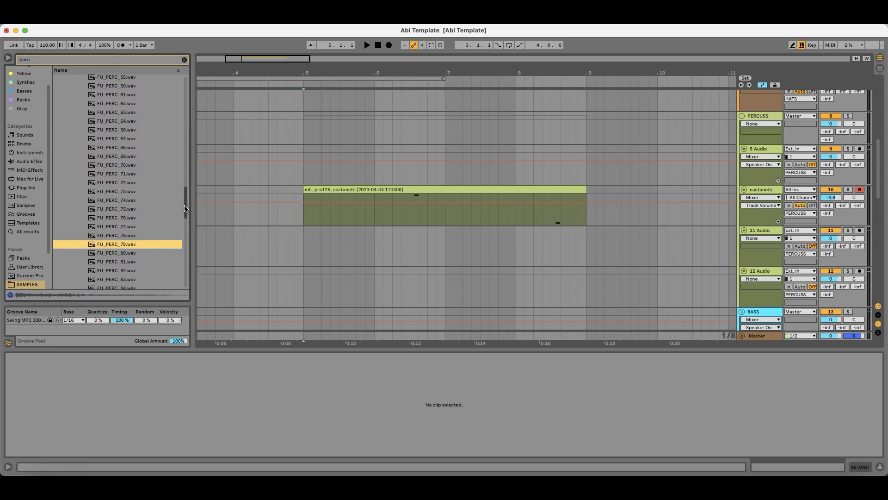
{"action": "left_click_drag", "start_coordinate": [187, 206], "coordinate": [187, 255]}
{"action": "scroll", "coordinate": [151, 245], "scroll_direction": "up", "scroll_amount": 4}
{"action": "left_click", "coordinate": [152, 245]}
{"action": "scroll", "coordinate": [152, 245], "scroll_direction": "down", "scroll_amount": 4}
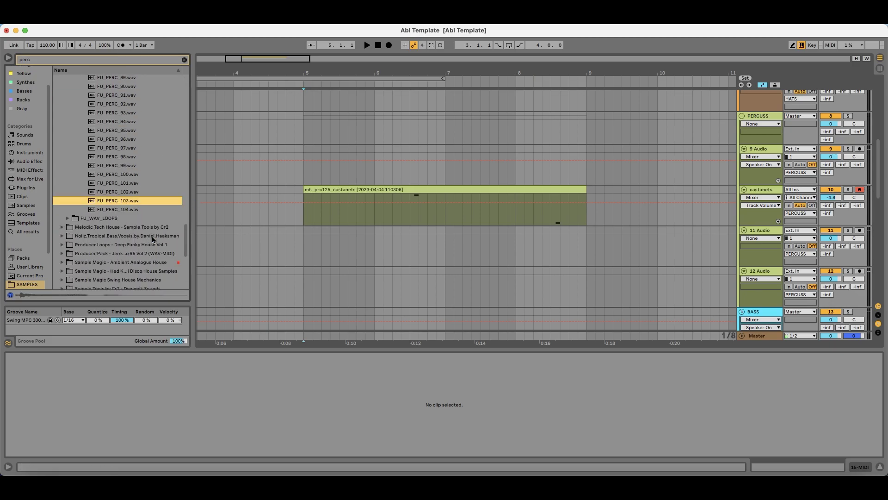
Step: Audition the percussion one-shots of Sample Magic - Ambient Analogue House and select the mid_wet_misteria sample
{"action": "left_click", "coordinate": [146, 220]}
{"action": "key", "text": "Right"}
{"action": "key", "text": "Down"}
{"action": "key", "text": "Right"}
{"action": "key", "text": "Down"}
{"action": "key", "text": "Right"}
{"action": "key", "text": "Down"}
{"action": "key", "text": "Down"}
{"action": "key", "text": "Down"}
{"action": "left_click", "coordinate": [148, 211]}
{"action": "key", "text": "Down"}
{"action": "scroll", "coordinate": [152, 231], "scroll_direction": "down", "scroll_amount": 3}
{"action": "left_click", "coordinate": [150, 229]}
{"action": "scroll", "coordinate": [150, 231], "scroll_direction": "down", "scroll_amount": 1}
{"action": "scroll", "coordinate": [151, 231], "scroll_direction": "down", "scroll_amount": 2}
{"action": "key", "text": "Down"}
{"action": "key", "text": "Down"}
{"action": "key", "text": "Down"}
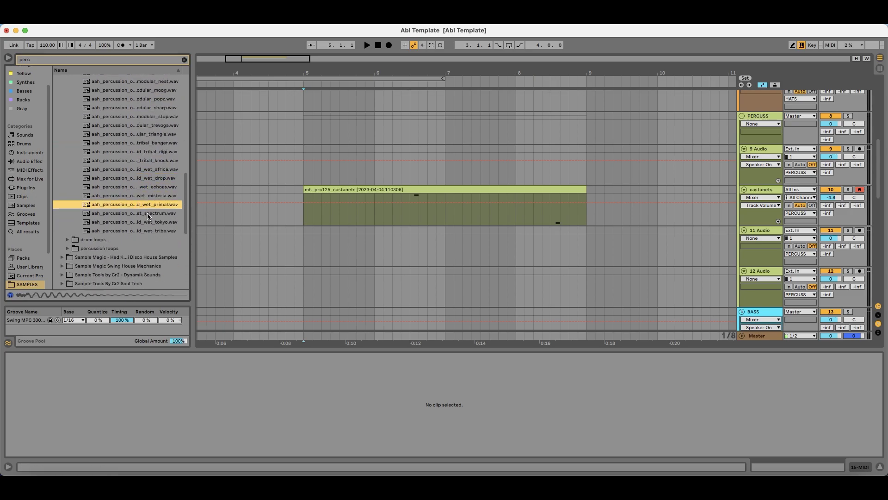
{"action": "key", "text": "Up"}
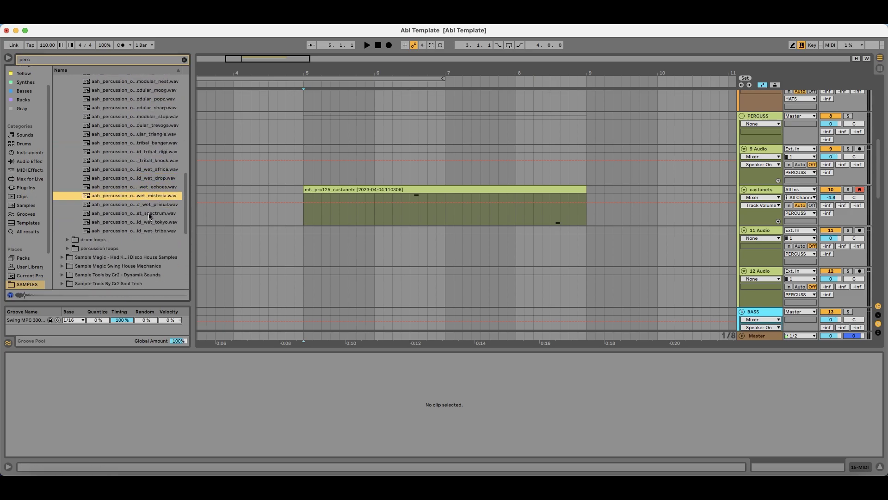
Step: Add a MIDI track above castanets and load aah_percussion_one_shot_mid_wet_misteria into a sampler on it
{"action": "left_click", "coordinate": [767, 151]}
{"action": "key", "text": "super+shift+t"}
{"action": "left_click_drag", "start_coordinate": [157, 198], "coordinate": [373, 380]}
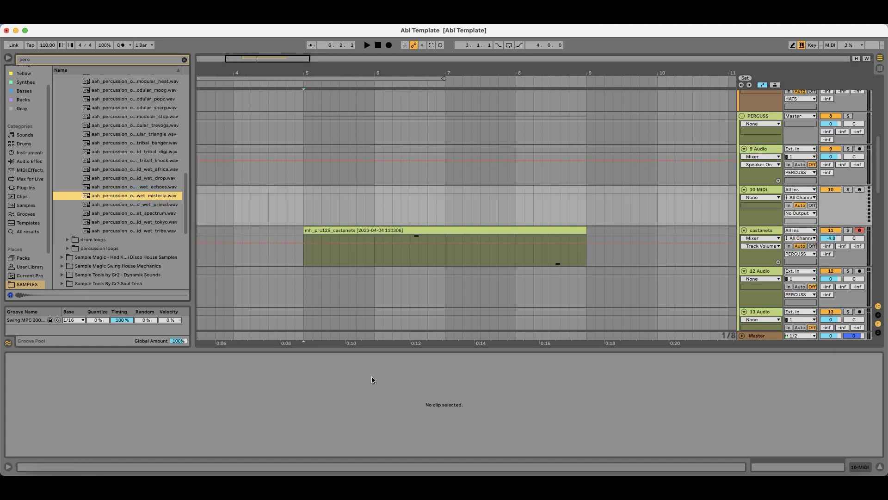
{"action": "left_click", "coordinate": [770, 187]}
{"action": "left_click_drag", "start_coordinate": [125, 200], "coordinate": [416, 411]}
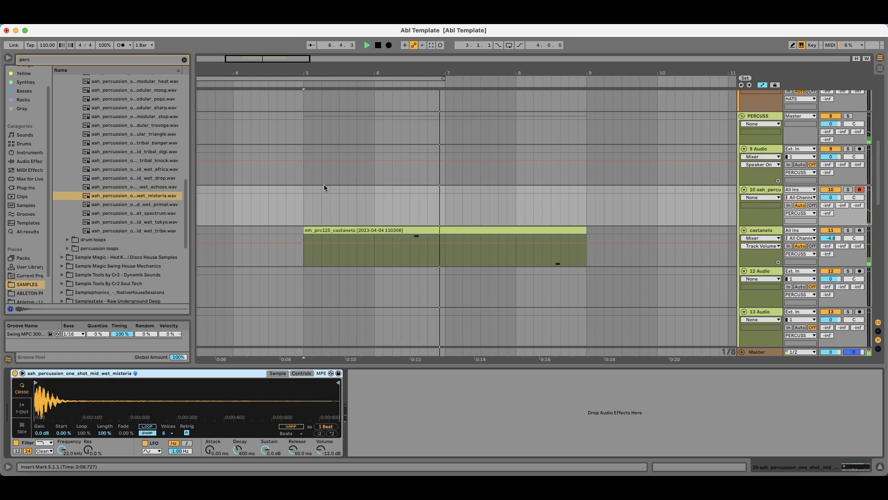
Step: Play the groove back, then record the misteria percussion hits into a clip on track 10 starting at bar 5
{"action": "key", "text": "space"}
{"action": "key", "text": "space"}
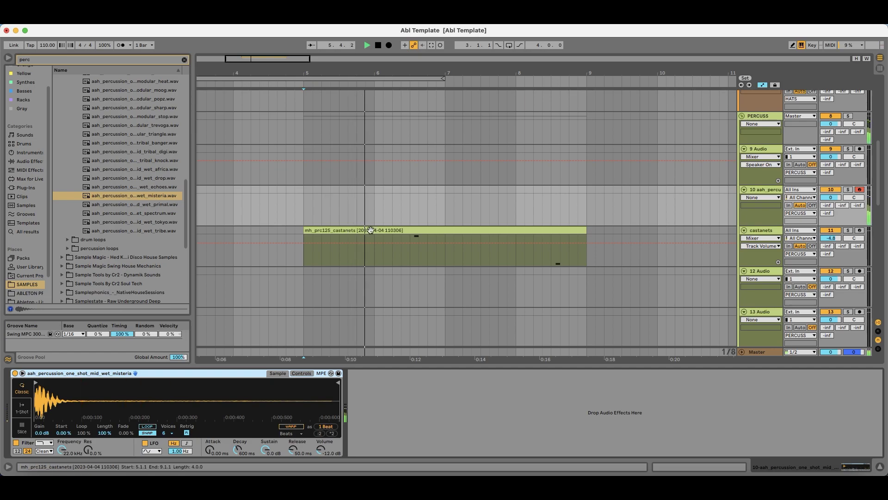
{"action": "key", "text": "space"}
{"action": "key", "text": "space"}
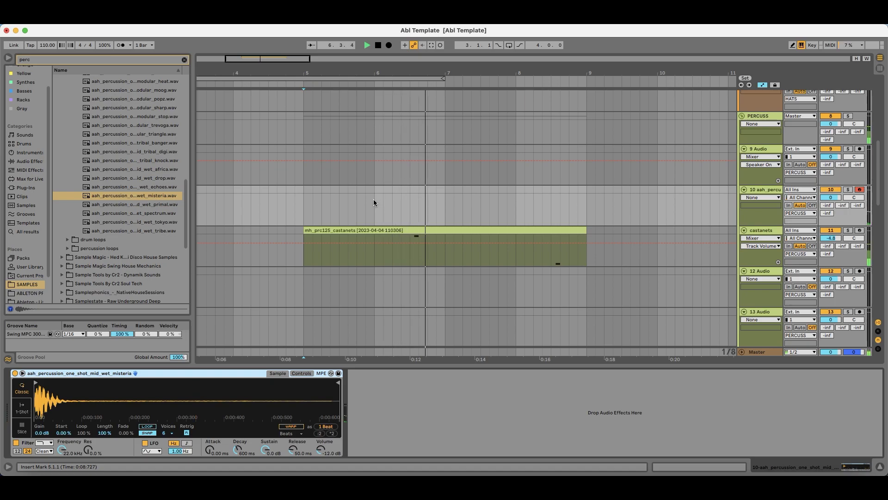
{"action": "left_click_drag", "start_coordinate": [305, 194], "coordinate": [400, 196]}
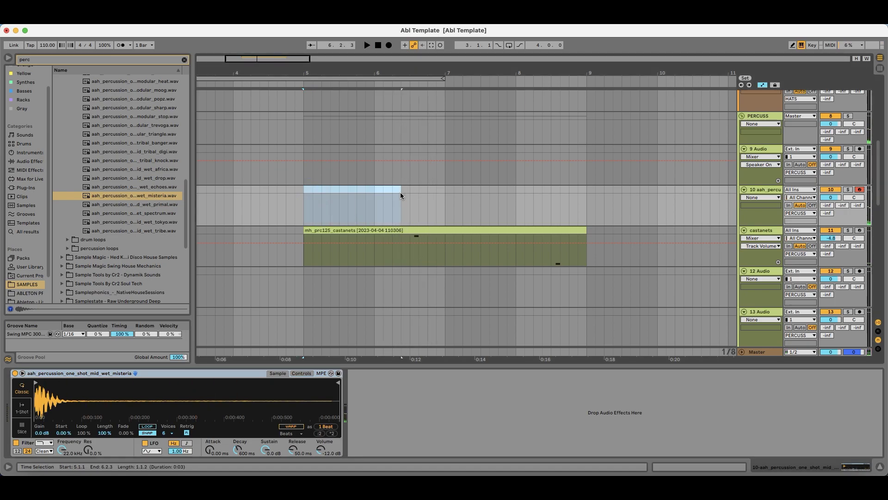
{"action": "left_click", "coordinate": [388, 44]}
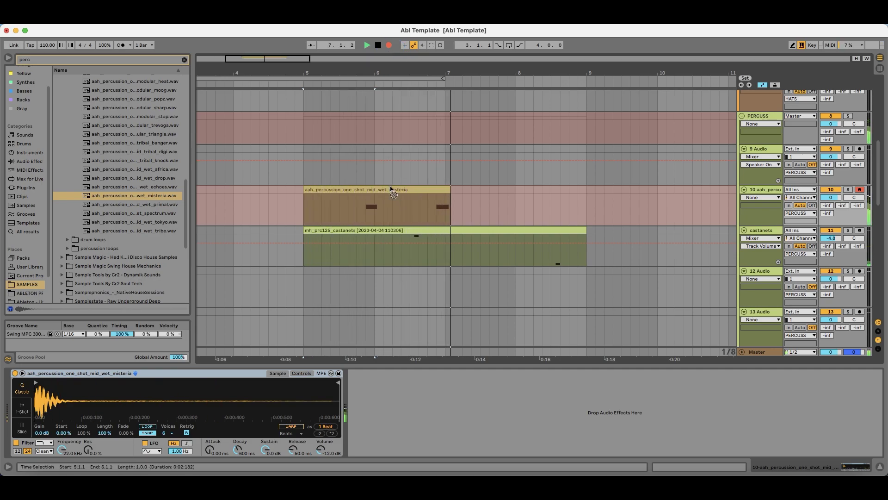
{"action": "key", "text": "space"}
Step: Keep only the C3 note near 2.4.3 in the recorded misteria clip and lengthen the clip to four bars, ending at 9.1.1
{"action": "double_click", "coordinate": [390, 203]}
{"action": "left_click", "coordinate": [514, 406]}
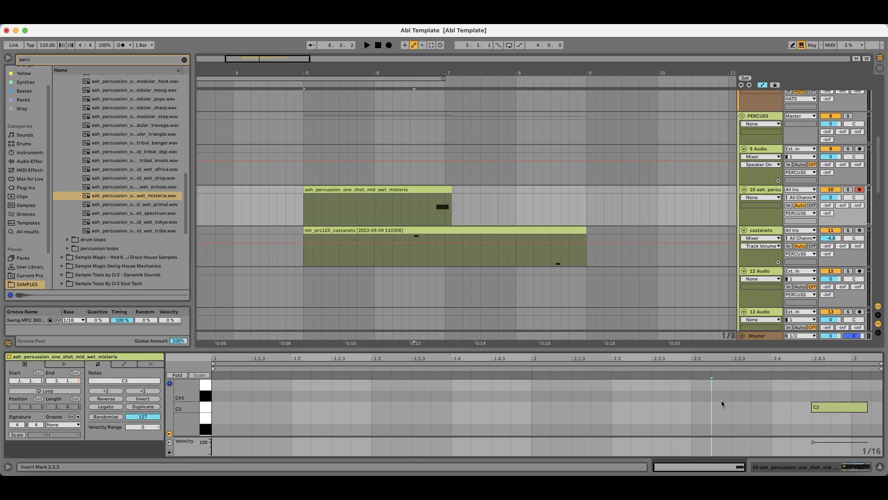
{"action": "key", "text": "super+a"}
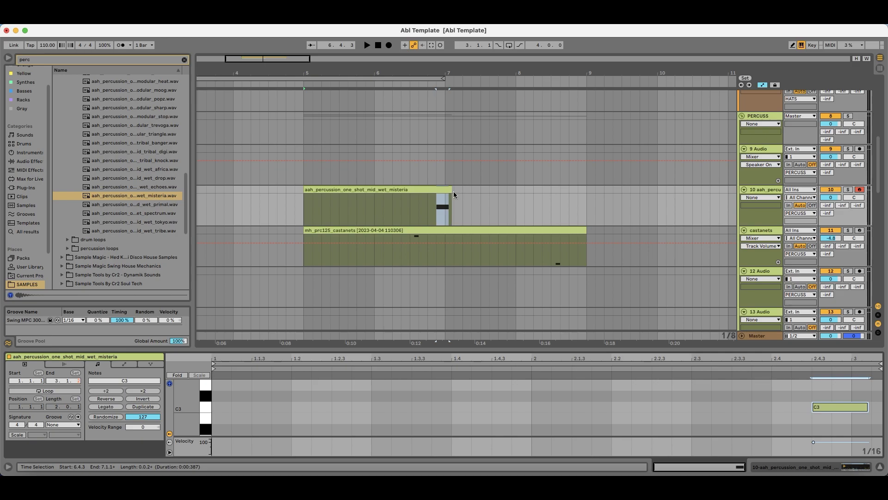
{"action": "left_click_drag", "start_coordinate": [452, 193], "coordinate": [586, 193]}
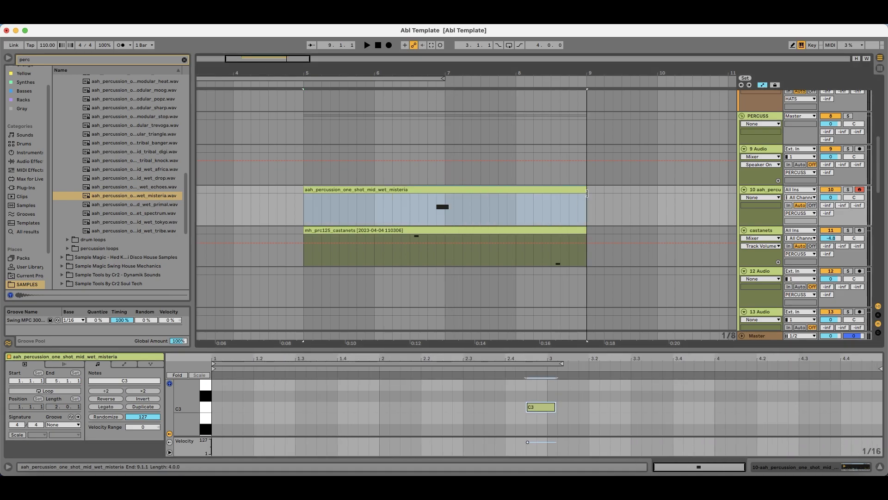
Step: Open the desk percussion samples under clicks and sticks in SM68 - Vinyl and Tape Drum Machines, with track 10's sampler shown
{"action": "left_click", "coordinate": [161, 221]}
{"action": "scroll", "coordinate": [159, 213], "scroll_direction": "down", "scroll_amount": 2}
{"action": "key", "text": "Down"}
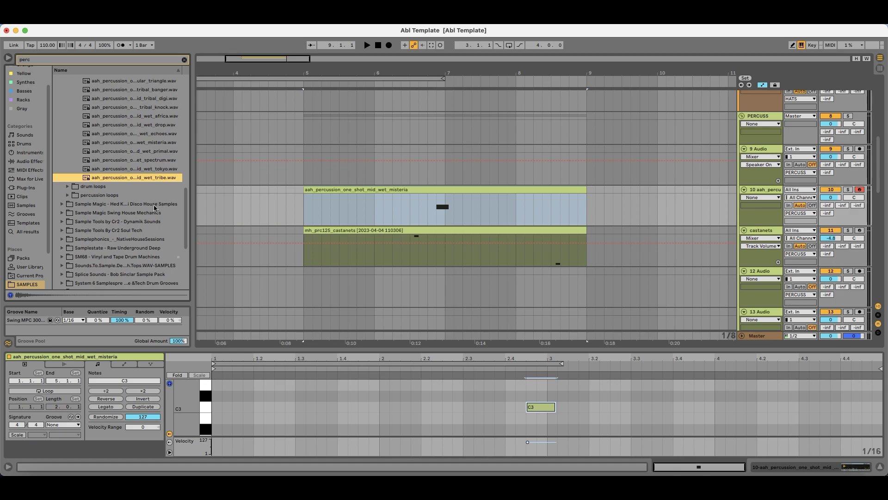
{"action": "left_click", "coordinate": [768, 192]}
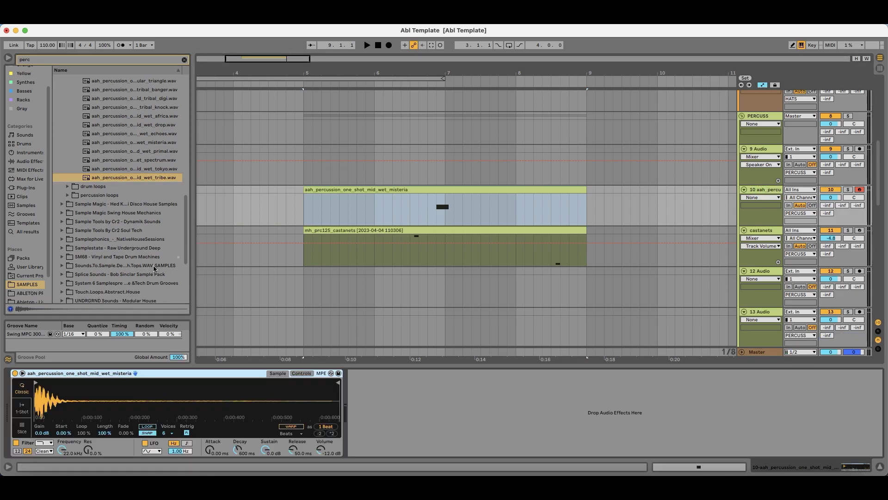
{"action": "left_click", "coordinate": [134, 256]}
{"action": "key", "text": "Right"}
{"action": "key", "text": "Down"}
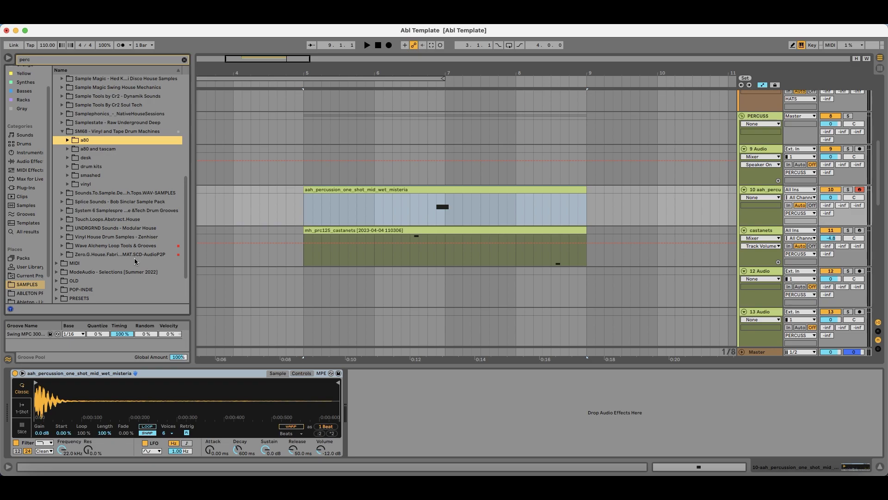
{"action": "key", "text": "Down"}
{"action": "key", "text": "Down"}
{"action": "key", "text": "Right"}
{"action": "key", "text": "Down"}
{"action": "key", "text": "Right"}
{"action": "key", "text": "Down"}
{"action": "key", "text": "Down"}
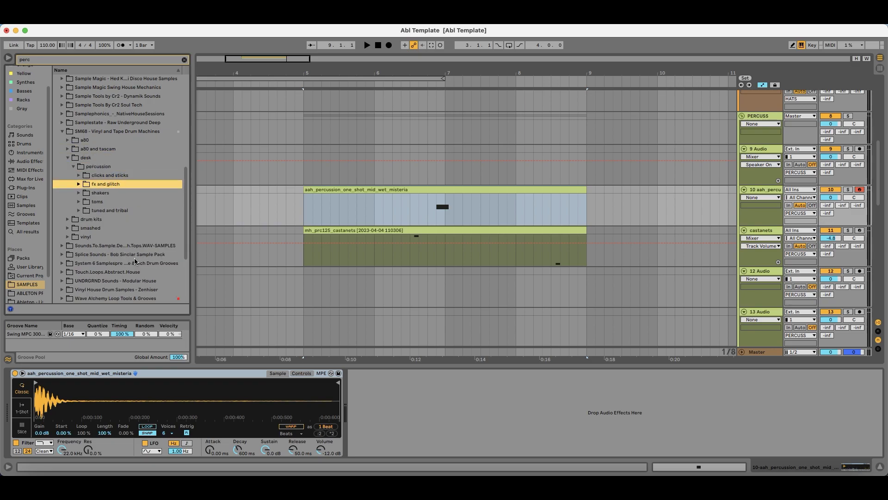
{"action": "key", "text": "Up"}
{"action": "key", "text": "Right"}
Step: Audition the clicks and sticks one-shots and load vth2_dsk_perc_clickstck_block into track 10's sampler in place of the misteria sample
{"action": "key", "text": "Down"}
{"action": "key", "text": "Down"}
{"action": "key", "text": "Down"}
{"action": "key", "text": "Down"}
{"action": "key", "text": "Down"}
{"action": "key", "text": "Down"}
{"action": "key", "text": "Down"}
{"action": "key", "text": "Down"}
{"action": "key", "text": "Up"}
{"action": "key", "text": "Up"}
{"action": "key", "text": "Up"}
{"action": "key", "text": "Up"}
{"action": "key", "text": "Down"}
{"action": "key", "text": "Down"}
{"action": "key", "text": "Down"}
{"action": "key", "text": "Up"}
{"action": "key", "text": "Up"}
{"action": "key", "text": "Up"}
{"action": "key", "text": "Up"}
{"action": "key", "text": "Return"}
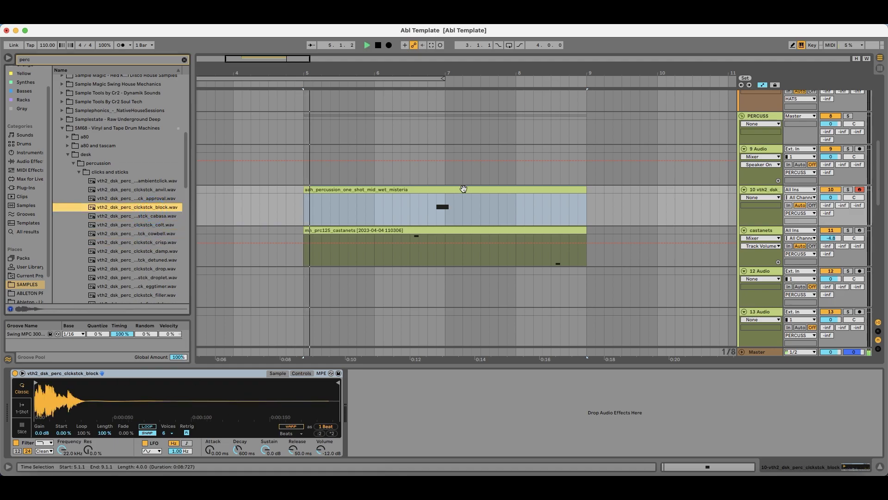
Step: With the loop playing, lower track 10's volume to -2.5 and its sampler gain to -9.2 dB
{"action": "left_click", "coordinate": [427, 211]}
{"action": "key", "text": "space"}
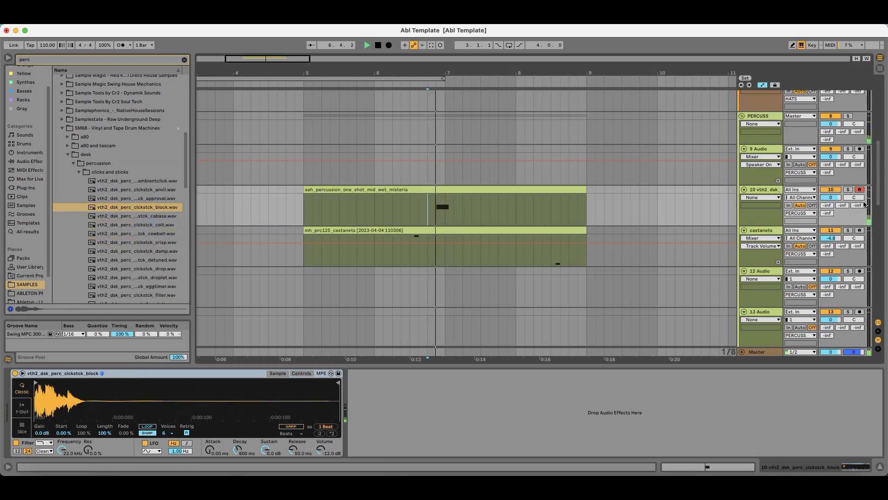
{"action": "left_click", "coordinate": [406, 258]}
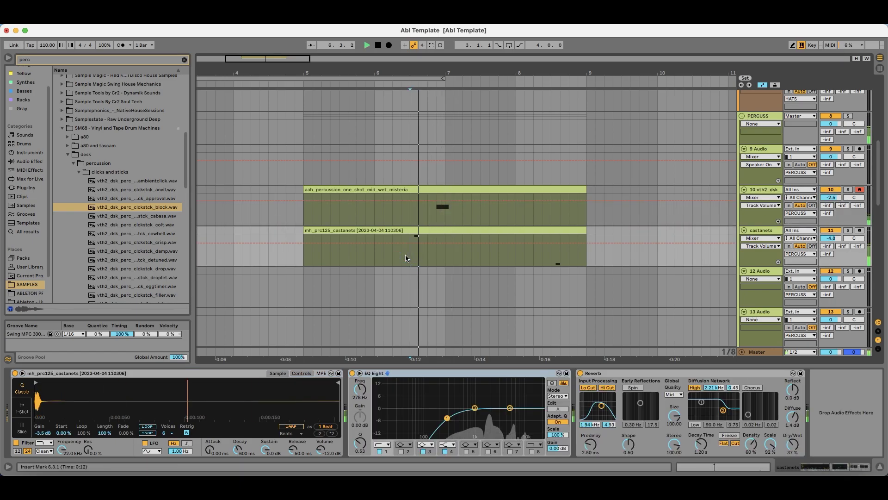
{"action": "left_click", "coordinate": [769, 199]}
{"action": "left_click_drag", "start_coordinate": [41, 433], "coordinate": [41, 455]}
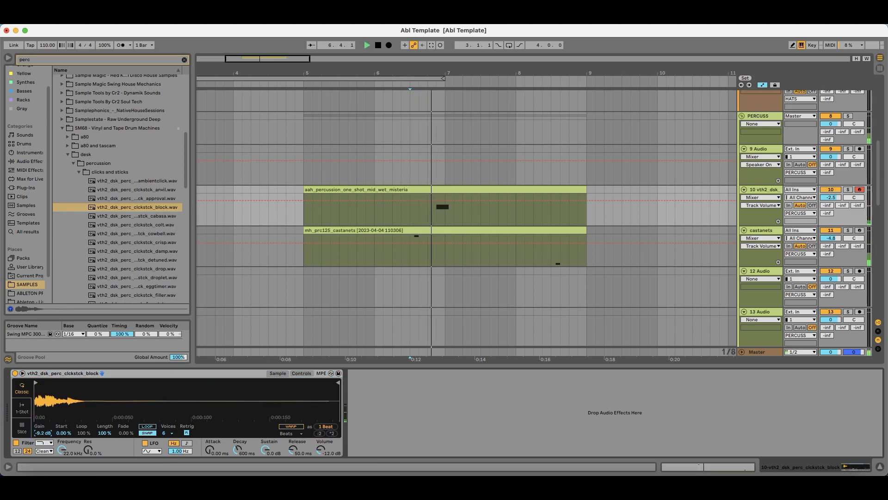
Step: Audition more clicks and sticks one-shots, around damp to filler, for another percussion sound
{"action": "left_click", "coordinate": [135, 233]}
{"action": "key", "text": "Down"}
{"action": "key", "text": "Down"}
{"action": "key", "text": "Down"}
{"action": "key", "text": "Down"}
{"action": "key", "text": "Down"}
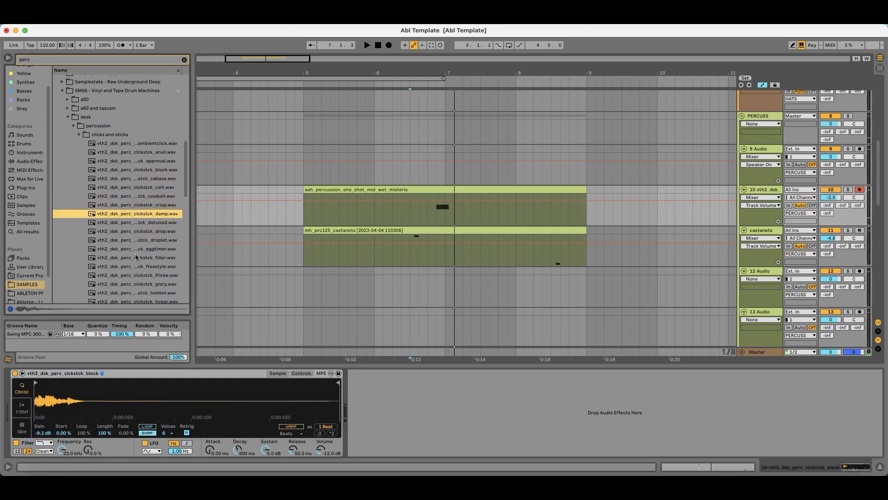
{"action": "scroll", "coordinate": [152, 243], "scroll_direction": "down", "scroll_amount": 3}
{"action": "key", "text": "Up"}
{"action": "left_click", "coordinate": [143, 225]}
{"action": "key", "text": "Up"}
{"action": "key", "text": "Up"}
{"action": "key", "text": "Up"}
{"action": "key", "text": "Down"}
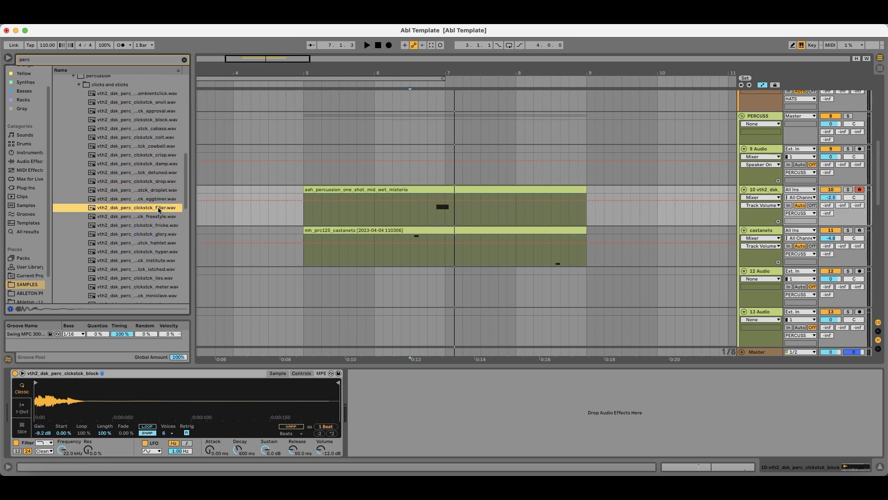
Step: Audition the click and stick one-shots in the clicks and sticks folder, down to vth2_dsk_perc_...tck_zombies.wav
{"action": "left_click", "coordinate": [141, 268]}
{"action": "key", "text": "Up"}
{"action": "key", "text": "Up"}
{"action": "scroll", "coordinate": [143, 266], "scroll_direction": "down", "scroll_amount": 3}
{"action": "key", "text": "Up"}
{"action": "left_click", "coordinate": [144, 270]}
{"action": "key", "text": "Up"}
{"action": "key", "text": "Up"}
{"action": "key", "text": "Up"}
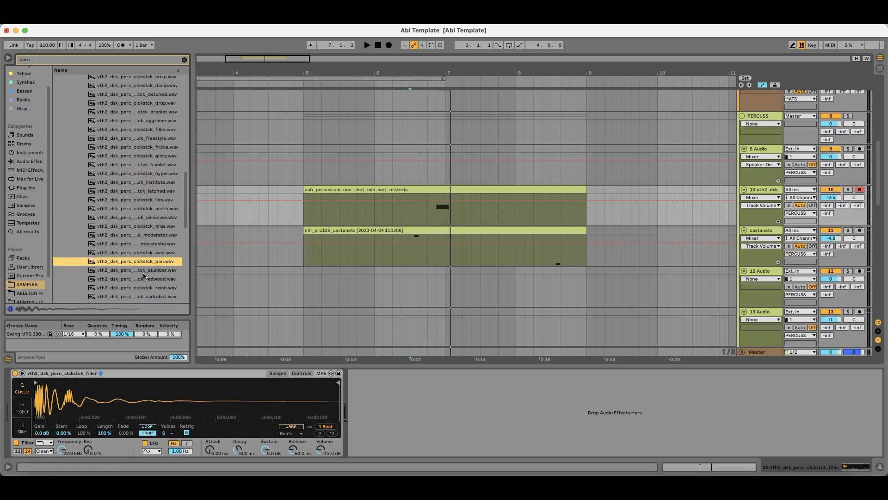
{"action": "key", "text": "Up"}
{"action": "key", "text": "Down"}
{"action": "left_click", "coordinate": [144, 273]}
{"action": "scroll", "coordinate": [146, 259], "scroll_direction": "down", "scroll_amount": 2}
{"action": "key", "text": "Down"}
{"action": "scroll", "coordinate": [148, 246], "scroll_direction": "down", "scroll_amount": 2}
{"action": "key", "text": "Down"}
{"action": "key", "text": "Down"}
{"action": "scroll", "coordinate": [148, 242], "scroll_direction": "down", "scroll_amount": 2}
{"action": "key", "text": "Down"}
{"action": "key", "text": "Down"}
{"action": "key", "text": "Down"}
{"action": "key", "text": "Down"}
{"action": "key", "text": "Down"}
{"action": "key", "text": "Down"}
{"action": "key", "text": "Down"}
{"action": "key", "text": "Down"}
{"action": "key", "text": "Down"}
{"action": "scroll", "coordinate": [153, 260], "scroll_direction": "down", "scroll_amount": 3}
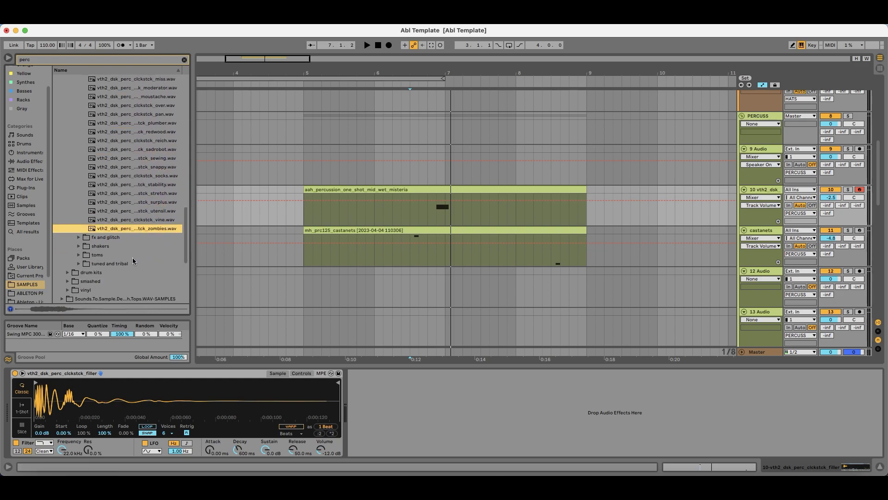
Step: Open the toms folder, load vth2_dsk_perc_tom_bin.wav into the track 10 sampler in place of the current sample, and play the arrangement
{"action": "left_click", "coordinate": [136, 257]}
{"action": "left_click", "coordinate": [140, 193]}
{"action": "key", "text": "Up"}
{"action": "key", "text": "Up"}
{"action": "key", "text": "Up"}
{"action": "key", "text": "Down"}
{"action": "key", "text": "Down"}
{"action": "key", "text": "Down"}
{"action": "key", "text": "Down"}
{"action": "key", "text": "Down"}
{"action": "key", "text": "Up"}
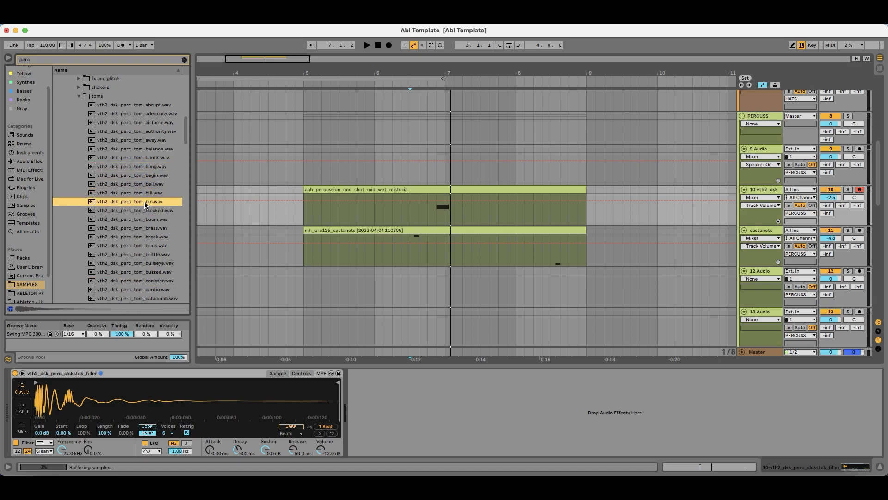
{"action": "key", "text": "space"}
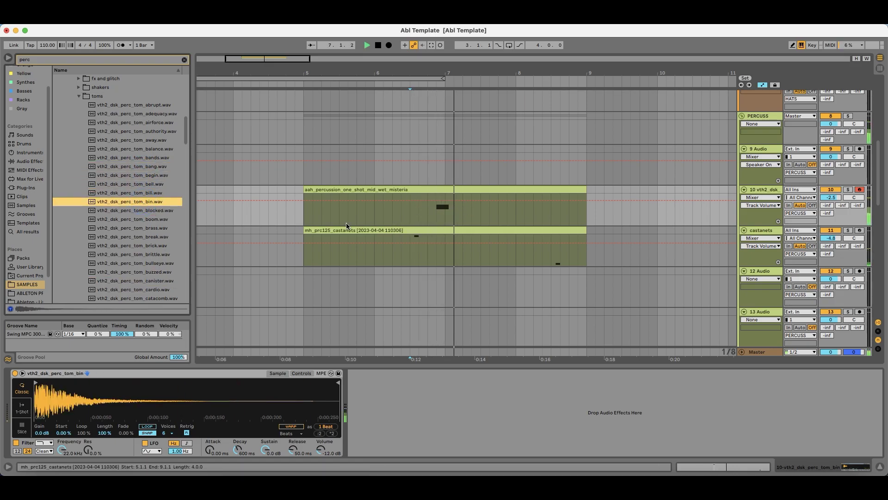
Step: Audition alternative tom samples from the first part of the toms folder, ending on vth2_dsk_perc_tom_growl.wav
{"action": "left_click", "coordinate": [146, 140]}
{"action": "left_click", "coordinate": [146, 131]}
{"action": "left_click", "coordinate": [146, 123]}
{"action": "left_click", "coordinate": [145, 166]}
{"action": "left_click", "coordinate": [145, 174]}
{"action": "left_click", "coordinate": [146, 254]}
{"action": "scroll", "coordinate": [146, 259], "scroll_direction": "down", "scroll_amount": 3}
{"action": "left_click", "coordinate": [146, 226]}
{"action": "left_click", "coordinate": [146, 207]}
{"action": "left_click", "coordinate": [146, 261]}
{"action": "scroll", "coordinate": [146, 250], "scroll_direction": "down", "scroll_amount": 3}
{"action": "key", "text": "Down"}
{"action": "left_click", "coordinate": [147, 244]}
{"action": "scroll", "coordinate": [147, 245], "scroll_direction": "down", "scroll_amount": 3}
{"action": "left_click", "coordinate": [147, 245]}
{"action": "scroll", "coordinate": [147, 244], "scroll_direction": "down", "scroll_amount": 3}
{"action": "key", "text": "Down"}
{"action": "left_click", "coordinate": [147, 195]}
{"action": "key", "text": "Down"}
{"action": "left_click", "coordinate": [147, 169]}
{"action": "left_click", "coordinate": [146, 239]}
{"action": "scroll", "coordinate": [146, 240], "scroll_direction": "down", "scroll_amount": 6}
{"action": "left_click", "coordinate": [146, 160]}
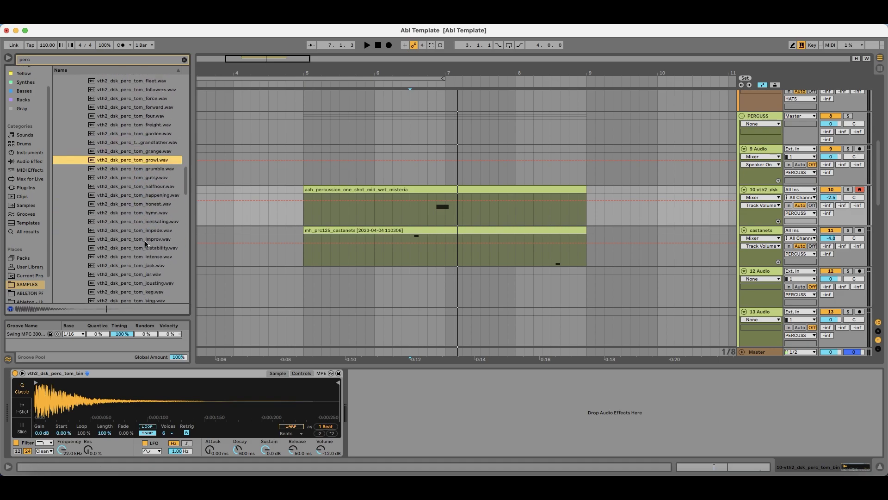
Step: Continue auditioning the remaining samples in the toms folder, down to vth2_dsk_perc_tom_wildling.wav
{"action": "left_click", "coordinate": [147, 238]}
{"action": "left_click", "coordinate": [142, 256]}
{"action": "scroll", "coordinate": [142, 255], "scroll_direction": "down", "scroll_amount": 6}
{"action": "left_click", "coordinate": [142, 168]}
{"action": "key", "text": "Up"}
{"action": "key", "text": "Up"}
{"action": "key", "text": "Up"}
{"action": "left_click", "coordinate": [145, 231]}
{"action": "scroll", "coordinate": [145, 238], "scroll_direction": "down", "scroll_amount": 2}
{"action": "left_click", "coordinate": [144, 234]}
{"action": "scroll", "coordinate": [145, 236], "scroll_direction": "down", "scroll_amount": 1}
{"action": "left_click", "coordinate": [143, 246]}
{"action": "left_click_drag", "start_coordinate": [185, 214], "coordinate": [184, 261]}
{"action": "scroll", "coordinate": [183, 262], "scroll_direction": "down", "scroll_amount": 1}
{"action": "left_click", "coordinate": [153, 241]}
{"action": "left_click", "coordinate": [152, 170]}
{"action": "left_click", "coordinate": [166, 258]}
{"action": "left_click", "coordinate": [176, 250]}
{"action": "left_click", "coordinate": [170, 243]}
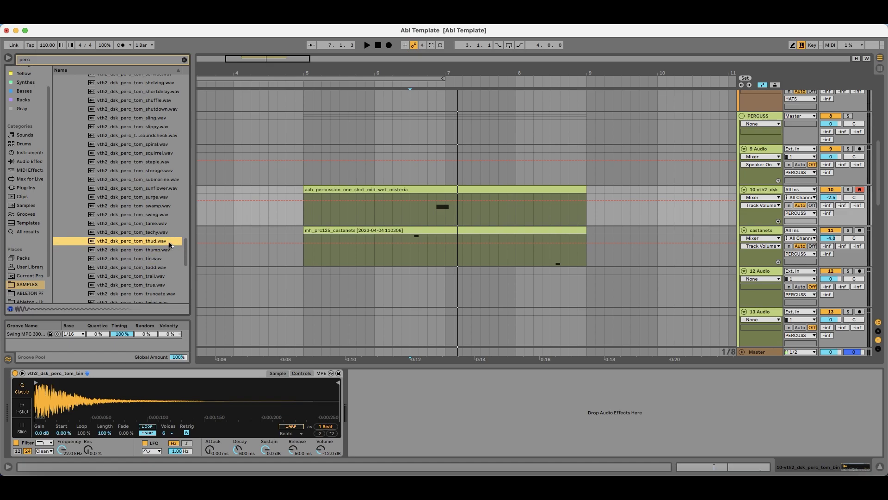
{"action": "left_click", "coordinate": [152, 231]}
{"action": "left_click", "coordinate": [152, 214]}
{"action": "scroll", "coordinate": [152, 212], "scroll_direction": "down", "scroll_amount": 5}
{"action": "left_click", "coordinate": [153, 208]}
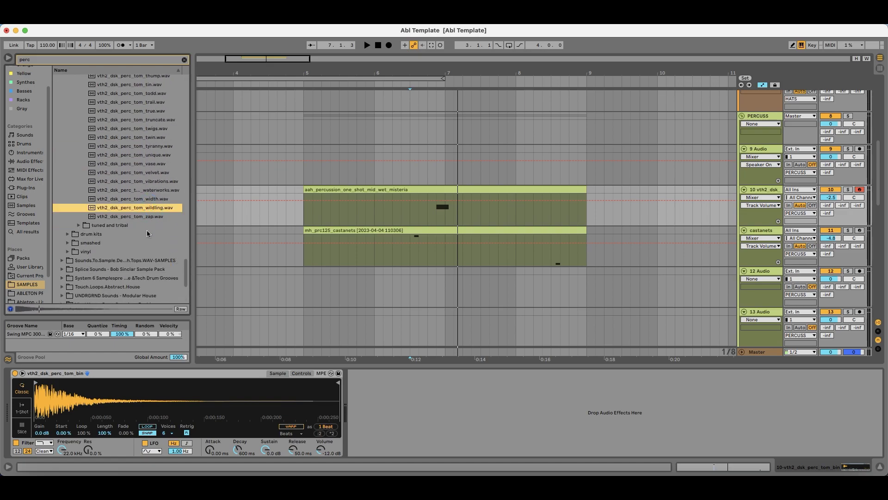
Step: Collapse the tom sample pack and check the 125bpm and 128bpm folders in the Sounds.To.Sample pack
{"action": "key", "text": "Left"}
{"action": "key", "text": "Left"}
{"action": "key", "text": "Down"}
{"action": "key", "text": "Right"}
{"action": "key", "text": "Down"}
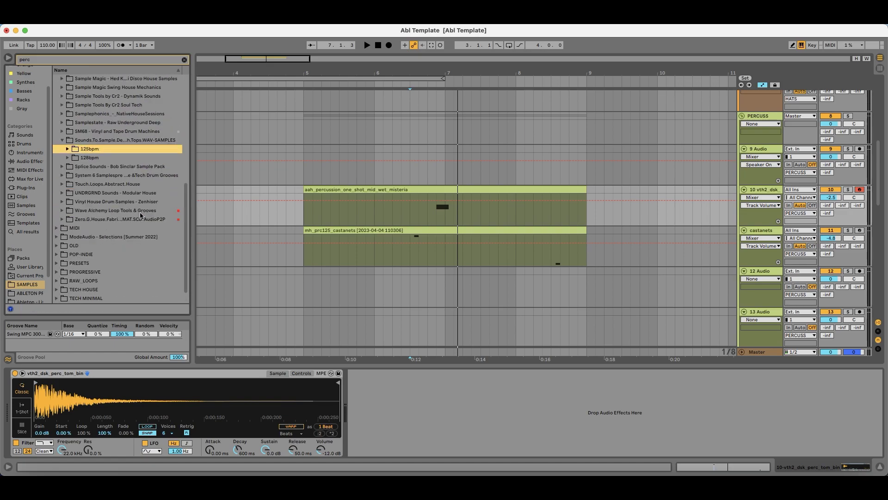
{"action": "key", "text": "Left"}
{"action": "key", "text": "Left"}
Step: Preview the woodblock and sexy_tom percussion one-shots in the Splice Sounds - Bob Sinclar Sample Pack
{"action": "key", "text": "Down"}
{"action": "key", "text": "Right"}
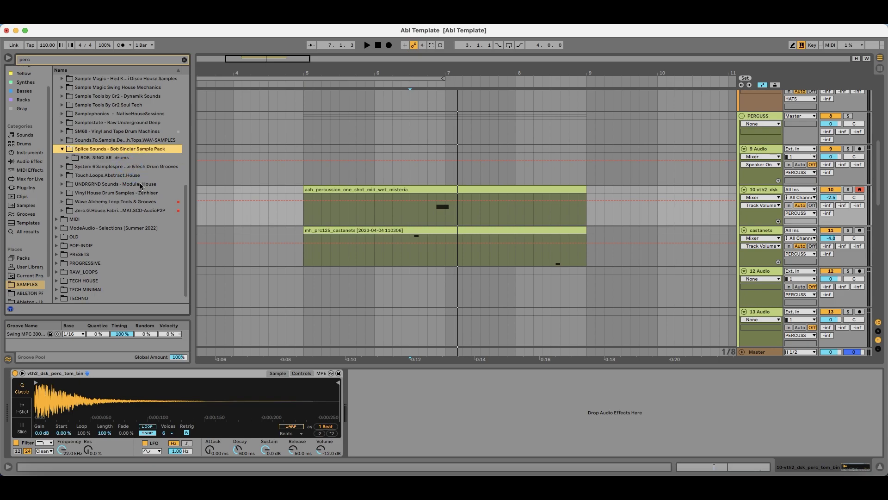
{"action": "key", "text": "Down"}
{"action": "key", "text": "Right"}
{"action": "key", "text": "Down"}
{"action": "key", "text": "Right"}
{"action": "key", "text": "Down"}
{"action": "key", "text": "Down"}
{"action": "key", "text": "Left"}
{"action": "key", "text": "Left"}
{"action": "key", "text": "Down"}
{"action": "key", "text": "Right"}
{"action": "key", "text": "Down"}
{"action": "key", "text": "Right"}
{"action": "key", "text": "Down"}
{"action": "key", "text": "Down"}
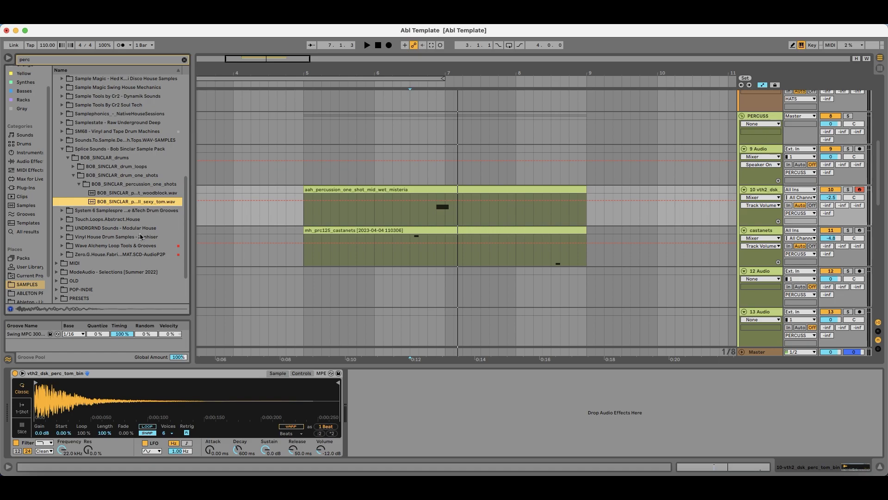
Step: Collapse the Bob Sinclar pack and preview mh_prc125_808.wav in the Percussion Loops of UNDRGRND Sounds - Modular House
{"action": "key", "text": "Left"}
{"action": "key", "text": "Left"}
{"action": "key", "text": "Left"}
{"action": "key", "text": "Left"}
{"action": "key", "text": "Left"}
{"action": "key", "text": "Left"}
{"action": "key", "text": "Left"}
{"action": "key", "text": "Left"}
{"action": "key", "text": "Down"}
{"action": "key", "text": "Down"}
{"action": "key", "text": "Down"}
{"action": "key", "text": "Right"}
{"action": "key", "text": "Down"}
{"action": "key", "text": "Down"}
{"action": "key", "text": "Down"}
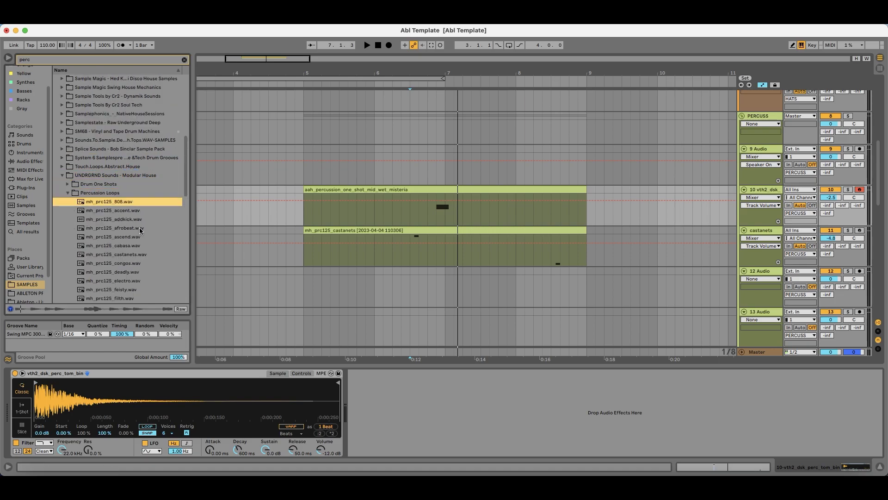
Step: Audition the Modular House percussion one-shots under Drum One Shots, down to mh_prc_xylophone.wav
{"action": "key", "text": "Left"}
{"action": "key", "text": "Left"}
{"action": "key", "text": "Up"}
{"action": "key", "text": "Right"}
{"action": "key", "text": "Down"}
{"action": "key", "text": "Right"}
{"action": "key", "text": "Down"}
{"action": "key", "text": "Down"}
{"action": "key", "text": "Down"}
{"action": "key", "text": "Down"}
{"action": "key", "text": "Down"}
{"action": "key", "text": "Down"}
{"action": "key", "text": "Down"}
{"action": "key", "text": "Down"}
{"action": "key", "text": "Down"}
{"action": "key", "text": "Down"}
{"action": "key", "text": "Down"}
{"action": "key", "text": "Down"}
{"action": "key", "text": "Down"}
{"action": "key", "text": "Down"}
{"action": "key", "text": "Down"}
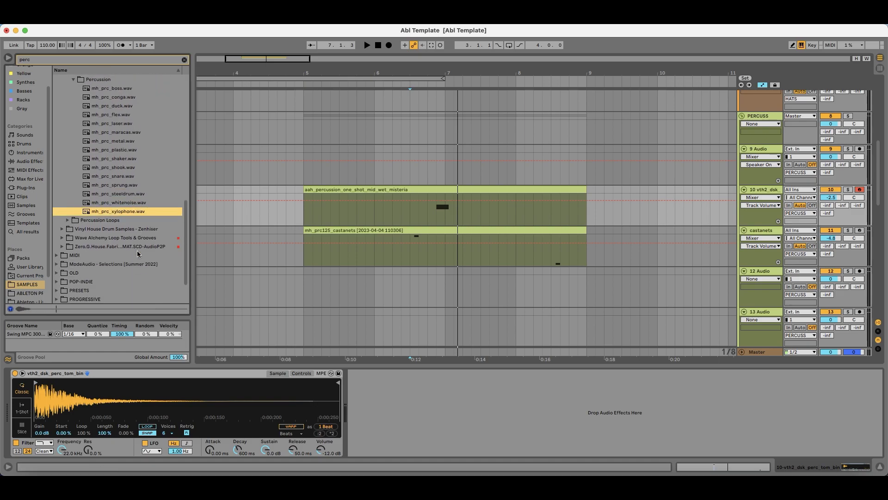
Step: Collapse the Modular House pack and open the Percussion folder of Vinyl House Drum Samples - Zenhiser
{"action": "key", "text": "Left"}
{"action": "key", "text": "Left"}
{"action": "key", "text": "Left"}
{"action": "key", "text": "Left"}
{"action": "key", "text": "Down"}
{"action": "key", "text": "Right"}
{"action": "key", "text": "Down"}
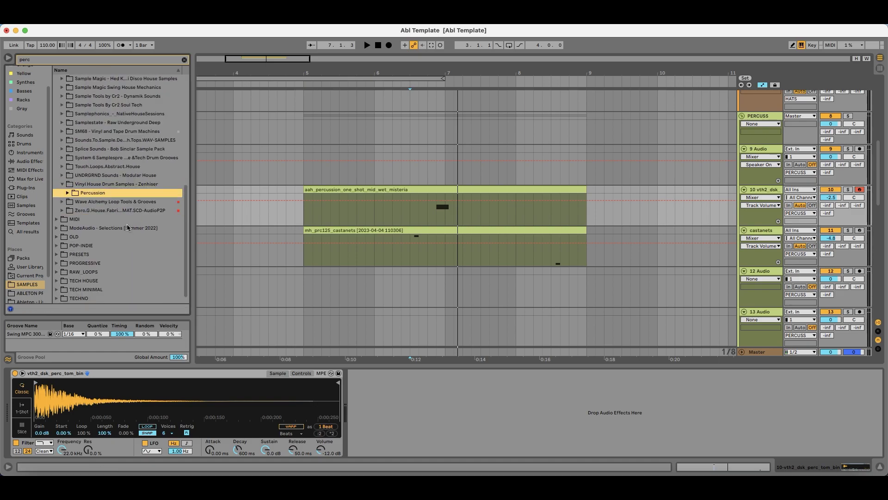
{"action": "key", "text": "Right"}
Step: Audition the first Zenhiser percussion samples and load 011 Percussion - Zenhiser VHDS.wav into the track 10 sampler
{"action": "key", "text": "Down"}
{"action": "key", "text": "Down"}
{"action": "key", "text": "Down"}
{"action": "key", "text": "Down"}
{"action": "key", "text": "Down"}
{"action": "key", "text": "Down"}
{"action": "key", "text": "Down"}
{"action": "key", "text": "Down"}
{"action": "key", "text": "Down"}
{"action": "key", "text": "Down"}
{"action": "key", "text": "Down"}
{"action": "key", "text": "Down"}
{"action": "left_click", "coordinate": [134, 246]}
{"action": "left_click", "coordinate": [139, 201]}
{"action": "left_click", "coordinate": [143, 192]}
{"action": "left_click_drag", "start_coordinate": [134, 401], "coordinate": [134, 402]}
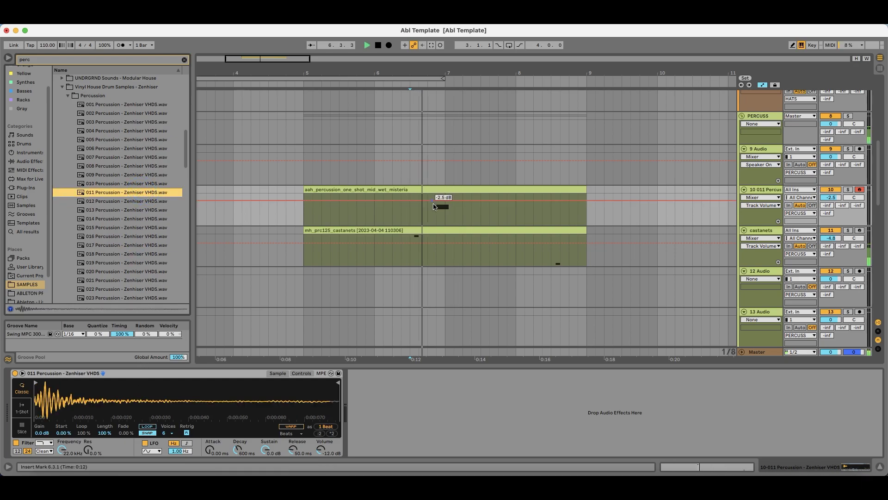
Step: Preview several Zenhiser percussion samples after number 011, down to 041 Percussion - Zenhiser VHDS.wav
{"action": "left_click", "coordinate": [130, 237]}
{"action": "scroll", "coordinate": [131, 241], "scroll_direction": "down", "scroll_amount": 3}
{"action": "left_click", "coordinate": [132, 240]}
{"action": "scroll", "coordinate": [135, 250], "scroll_direction": "down", "scroll_amount": 3}
{"action": "left_click", "coordinate": [135, 246]}
{"action": "scroll", "coordinate": [135, 245], "scroll_direction": "down", "scroll_amount": 3}
{"action": "left_click", "coordinate": [136, 232]}
{"action": "scroll", "coordinate": [142, 263], "scroll_direction": "down", "scroll_amount": 3}
{"action": "left_click", "coordinate": [142, 259]}
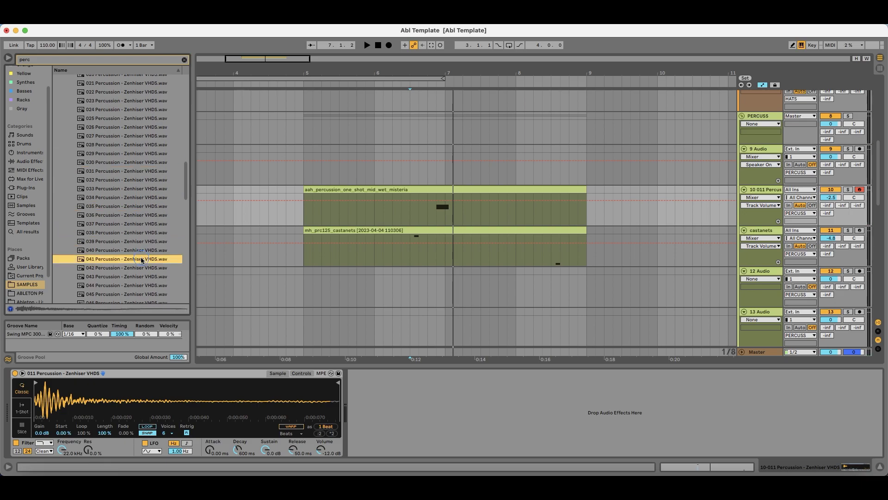
Step: Audition more Zenhiser percussion samples past number 041, ending on 065 Percussion - Zenhiser VHDS.wav
{"action": "scroll", "coordinate": [146, 285], "scroll_direction": "down", "scroll_amount": 1}
{"action": "left_click", "coordinate": [146, 271]}
{"action": "scroll", "coordinate": [146, 273], "scroll_direction": "down", "scroll_amount": 3}
{"action": "scroll", "coordinate": [180, 217], "scroll_direction": "down", "scroll_amount": 3}
{"action": "left_click", "coordinate": [139, 230]}
{"action": "scroll", "coordinate": [139, 229], "scroll_direction": "down", "scroll_amount": 3}
{"action": "left_click", "coordinate": [139, 218]}
{"action": "scroll", "coordinate": [141, 259], "scroll_direction": "down", "scroll_amount": 3}
{"action": "key", "text": "Down"}
{"action": "key", "text": "Up"}
{"action": "key", "text": "Up"}
{"action": "key", "text": "Up"}
{"action": "key", "text": "Up"}
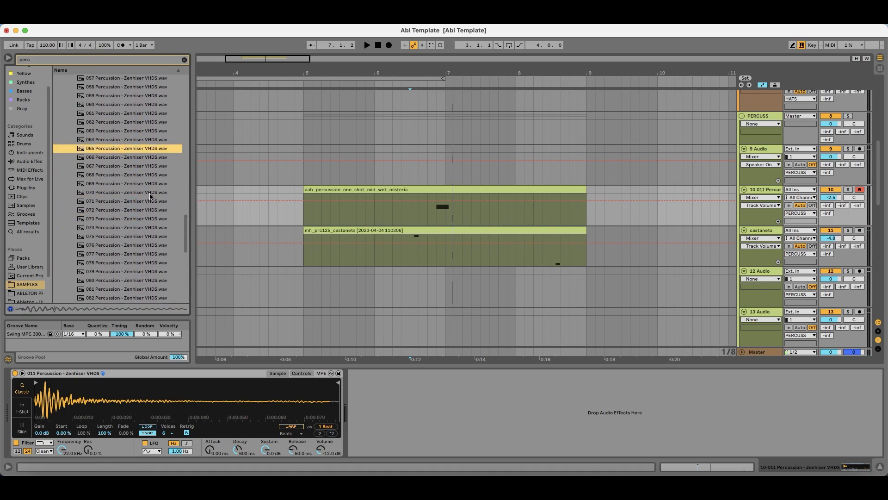
Step: Load 073 Percussion - Zenhiser VHDS.wav into the track 10 sampler and play it with the arrangement
{"action": "left_click", "coordinate": [147, 218]}
{"action": "scroll", "coordinate": [147, 233], "scroll_direction": "down", "scroll_amount": 1}
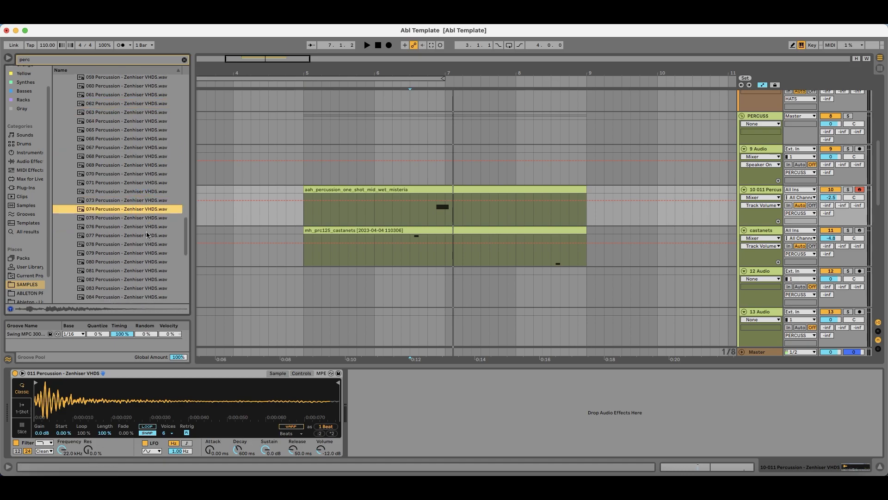
{"action": "left_click_drag", "start_coordinate": [139, 200], "coordinate": [138, 398]}
{"action": "key", "text": "space"}
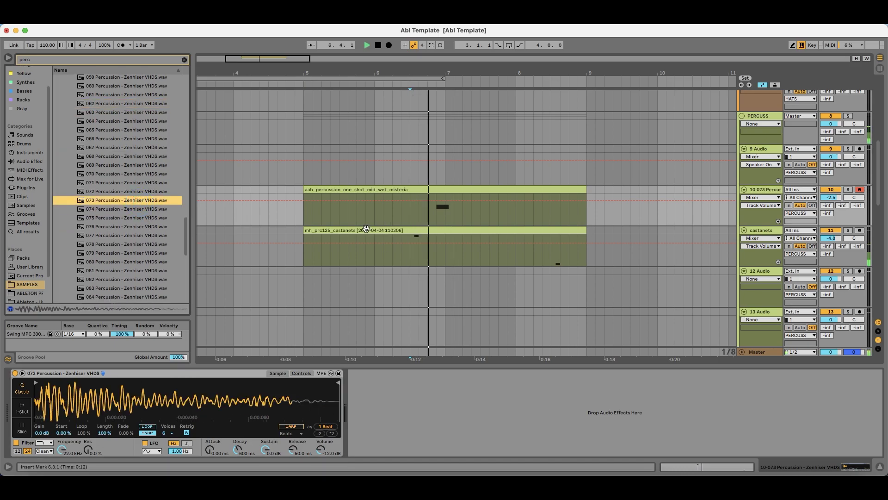
Step: Load 086 Percussion - Zenhiser VHDS.wav into the track 10 sampler and play it with the arrangement
{"action": "left_click", "coordinate": [146, 262]}
{"action": "scroll", "coordinate": [146, 260], "scroll_direction": "down", "scroll_amount": 3}
{"action": "left_click", "coordinate": [154, 237]}
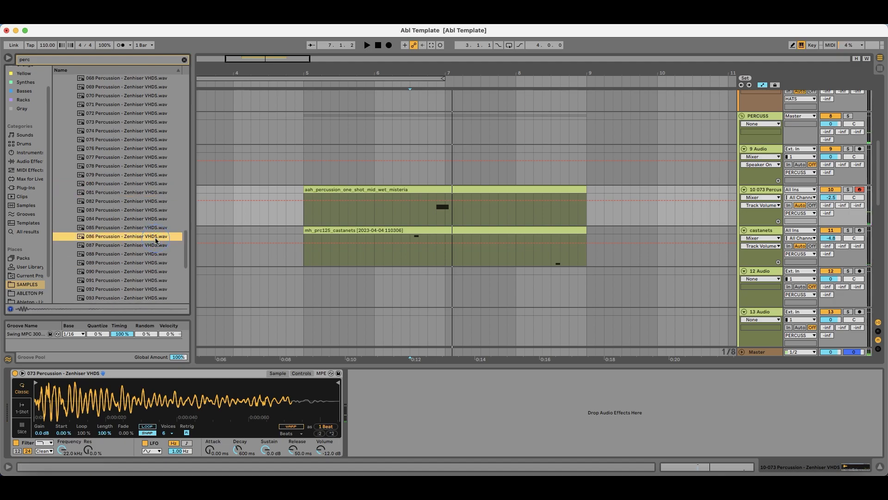
{"action": "scroll", "coordinate": [155, 239], "scroll_direction": "down", "scroll_amount": 3}
{"action": "left_click_drag", "start_coordinate": [142, 157], "coordinate": [104, 416]}
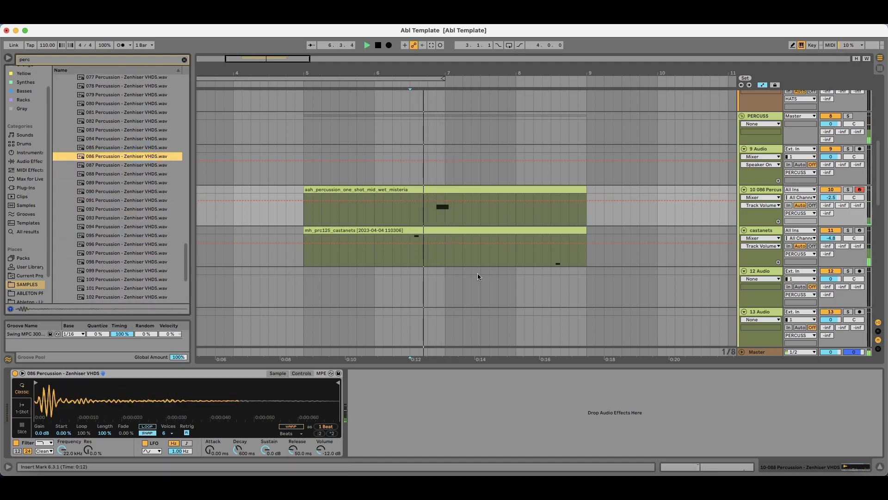
{"action": "left_click", "coordinate": [153, 432]}
{"action": "key", "text": "space"}
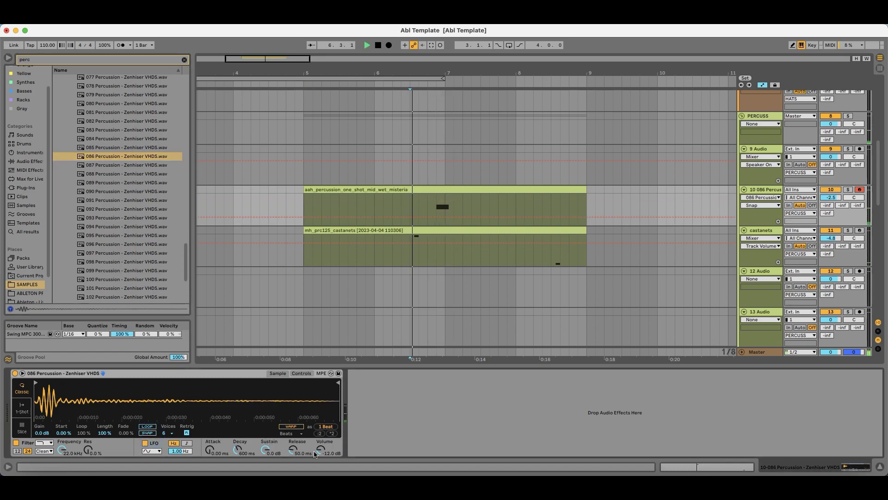
{"action": "key", "text": "space"}
{"action": "key", "text": "space"}
Step: Set track 10's volume to -1.3 dB and its A-Room send to -13.7 dB, clearing the sample search
{"action": "left_click_drag", "start_coordinate": [836, 200], "coordinate": [836, 196]}
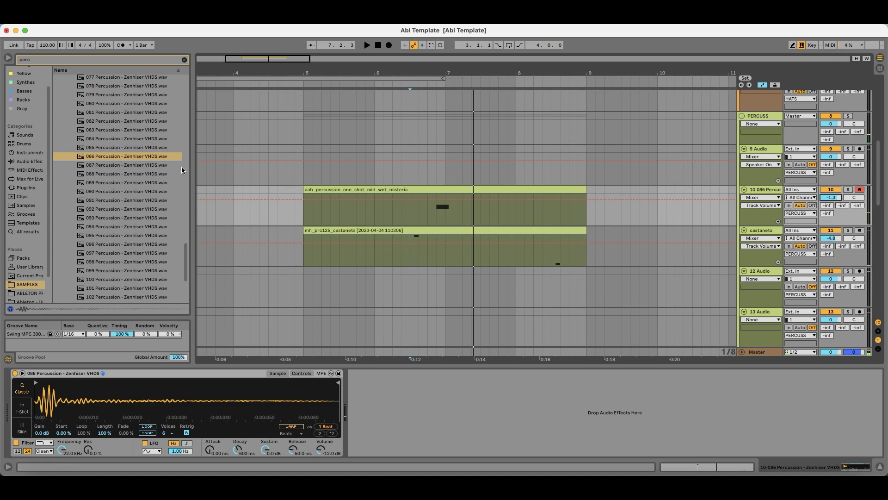
{"action": "left_click", "coordinate": [184, 60]}
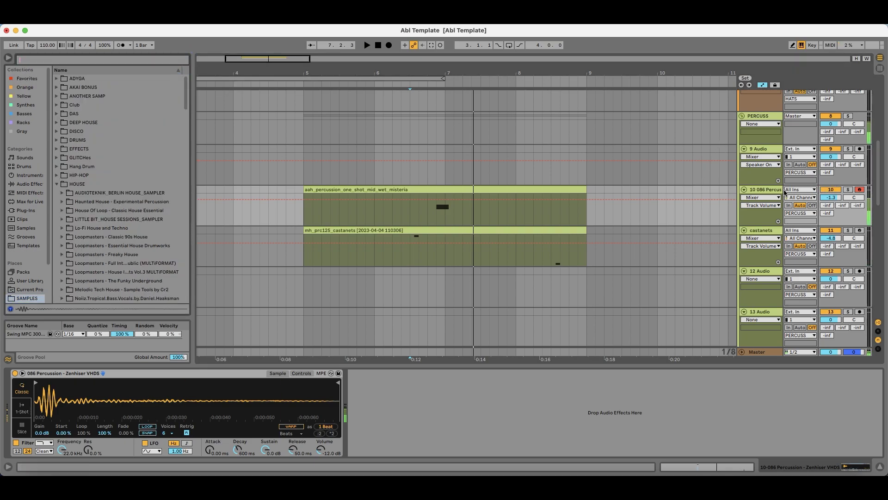
{"action": "mouse_move", "coordinate": [827, 206]}
{"action": "left_mouse_down"}
{"action": "mouse_move", "coordinate": [827, 185]}
{"action": "mouse_move", "coordinate": [827, 208]}
{"action": "left_mouse_up"}
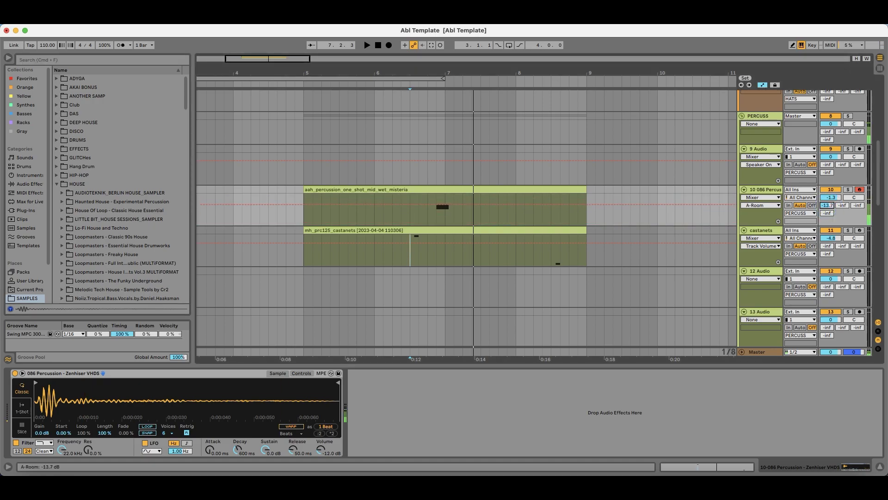
{"action": "key", "text": "space"}
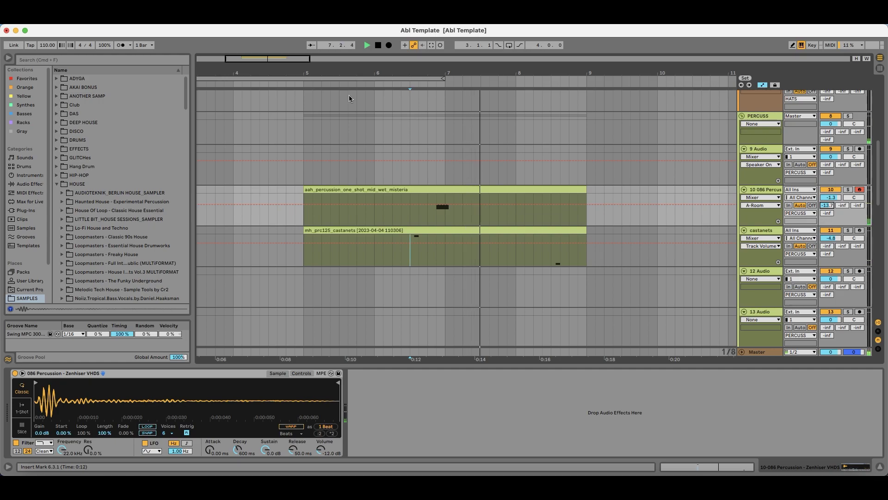
{"action": "scroll", "coordinate": [362, 209], "scroll_direction": "down", "scroll_amount": 3}
{"action": "key", "text": "space"}
Step: Delete the existing 15 Diva track from the BASS group, keeping the empty MIDI track
{"action": "scroll", "coordinate": [362, 209], "scroll_direction": "down", "scroll_amount": 3}
{"action": "scroll", "coordinate": [362, 209], "scroll_direction": "down", "scroll_amount": 6}
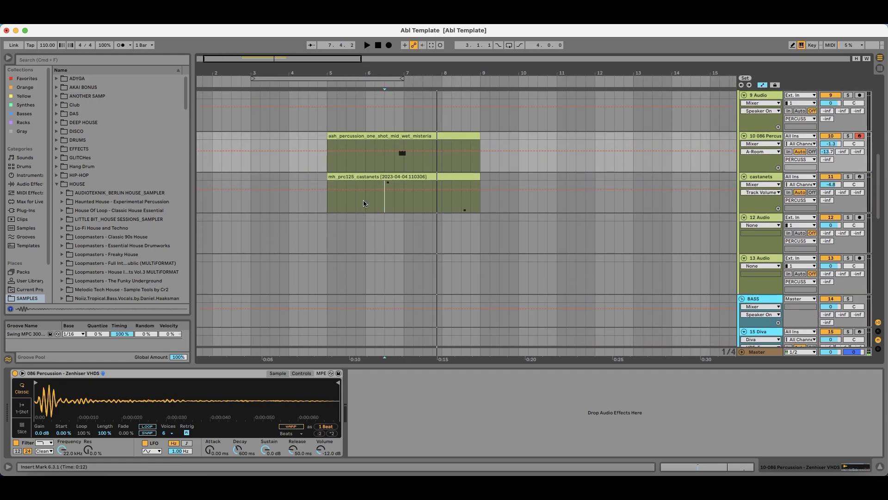
{"action": "left_click", "coordinate": [760, 278]}
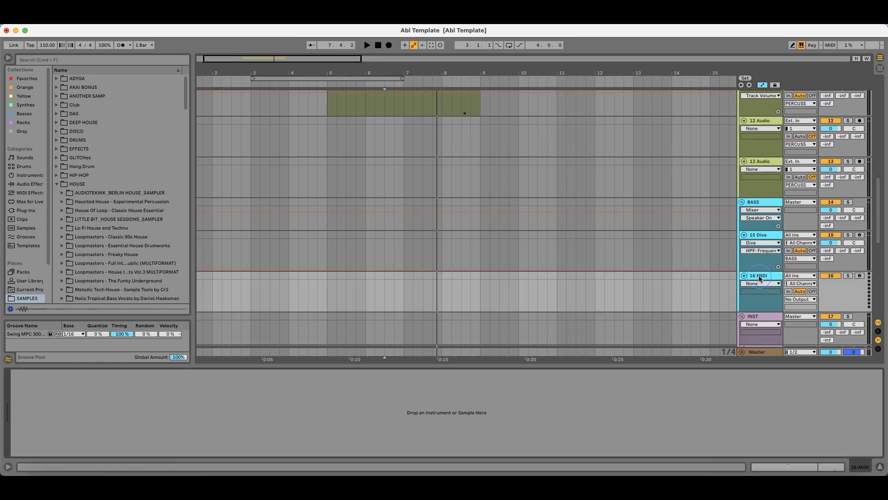
{"action": "left_click", "coordinate": [764, 238]}
{"action": "key", "text": "Delete"}
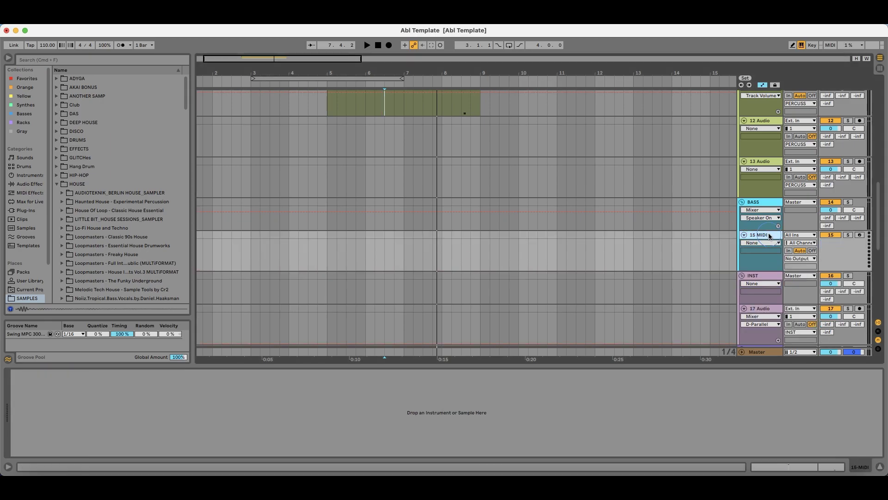
Step: Load the u-he Diva VST plug-in onto the empty MIDI track in the BASS group
{"action": "left_click", "coordinate": [29, 193]}
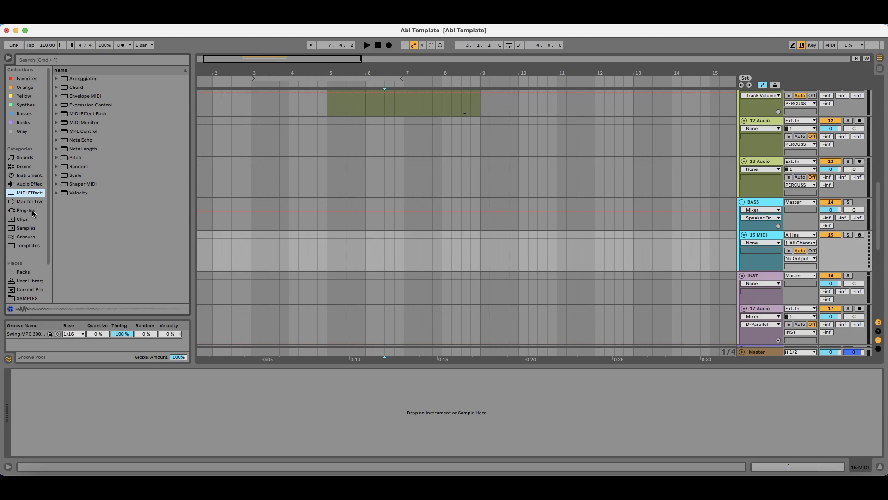
{"action": "left_click", "coordinate": [32, 212]}
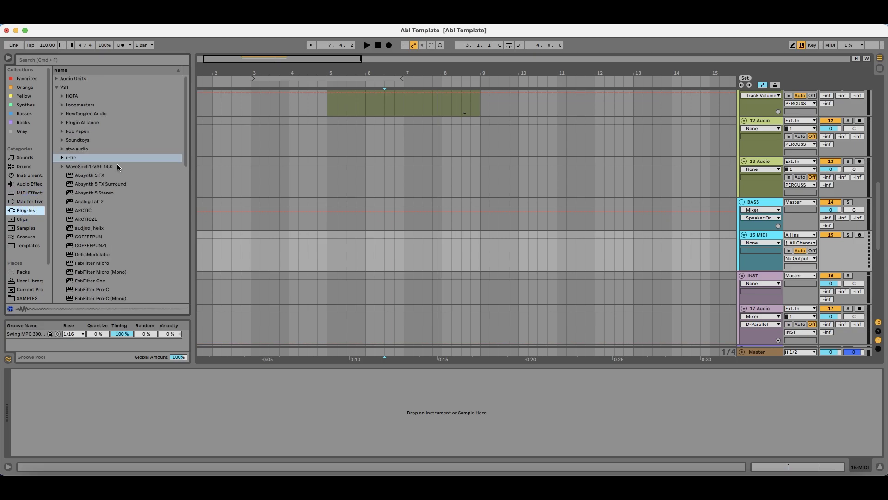
{"action": "left_click", "coordinate": [82, 159]}
{"action": "left_click_drag", "start_coordinate": [88, 169], "coordinate": [440, 252]}
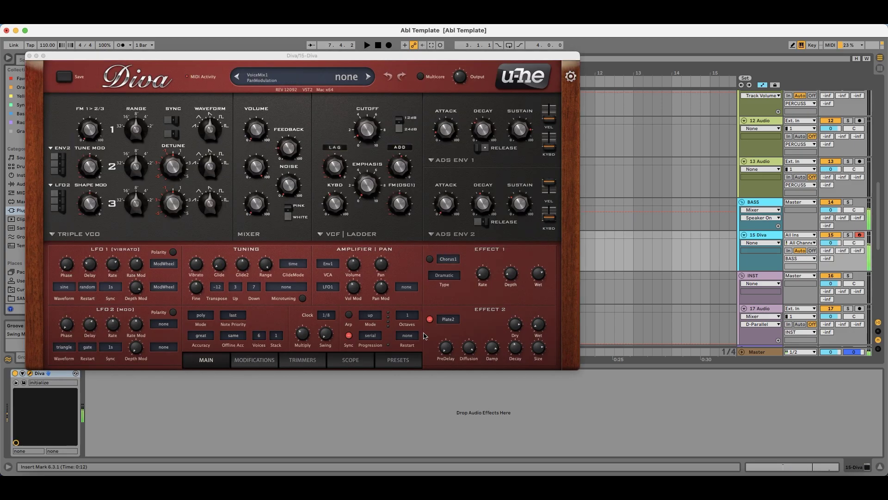
Step: Load the INIT Mongrel-1 preset from Diva's 8 TEMPLATES folder and return to the main synth controls
{"action": "left_click", "coordinate": [410, 363]}
{"action": "left_click", "coordinate": [86, 203]}
{"action": "left_click", "coordinate": [93, 196]}
{"action": "left_click", "coordinate": [91, 188]}
{"action": "left_click", "coordinate": [207, 167]}
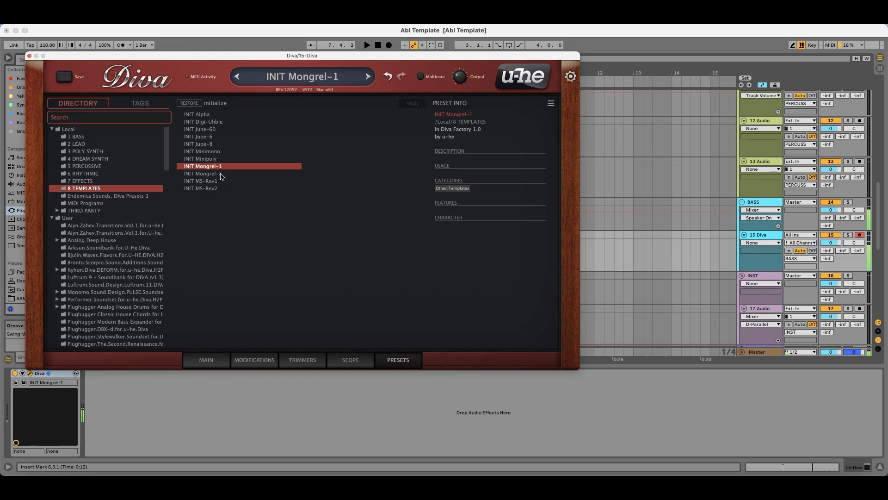
{"action": "left_click", "coordinate": [223, 174]}
{"action": "left_click", "coordinate": [220, 167]}
{"action": "left_click", "coordinate": [207, 359]}
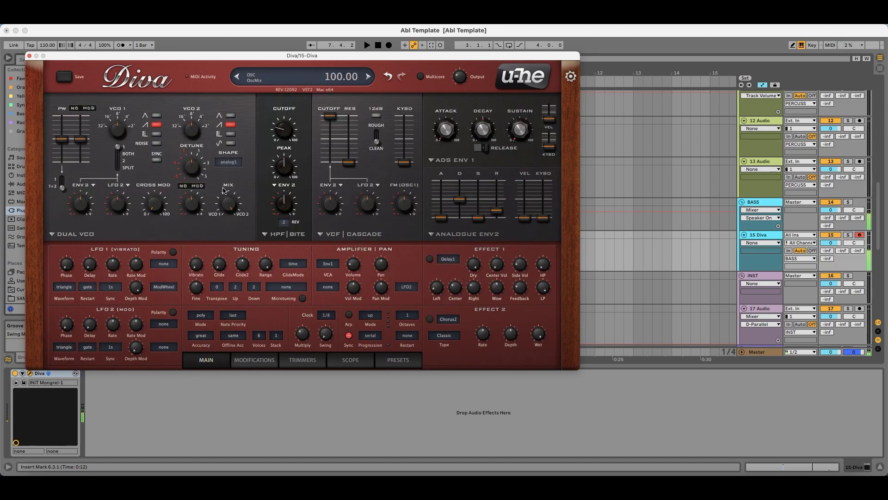
Step: Try the VCO 1 and VCO 2 tuning in the Dual VCO section and reposition the Diva window
{"action": "left_click_drag", "start_coordinate": [194, 134], "coordinate": [185, 187]}
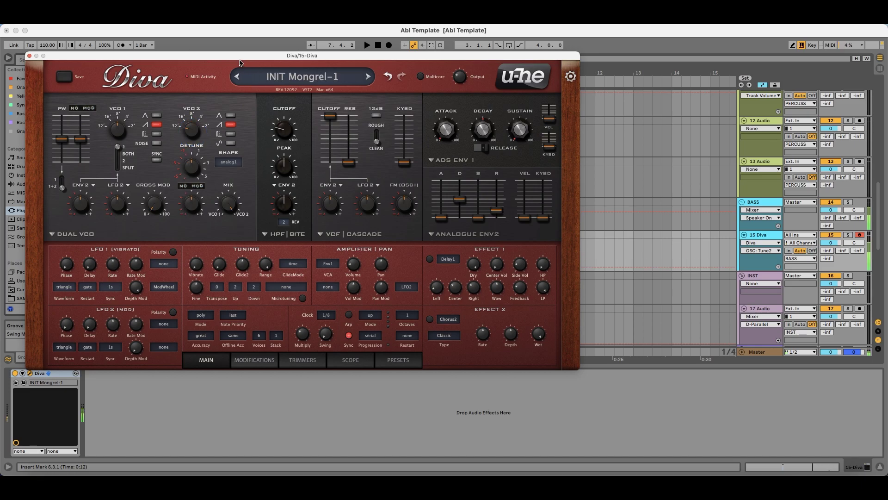
{"action": "left_click_drag", "start_coordinate": [194, 55], "coordinate": [223, 88]}
{"action": "left_click_drag", "start_coordinate": [147, 161], "coordinate": [149, 179]}
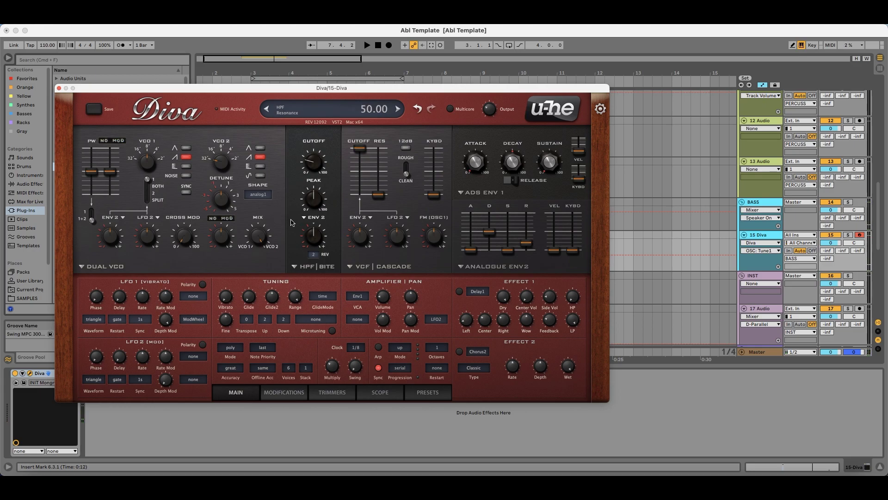
{"action": "left_click_drag", "start_coordinate": [319, 87], "coordinate": [330, 88]}
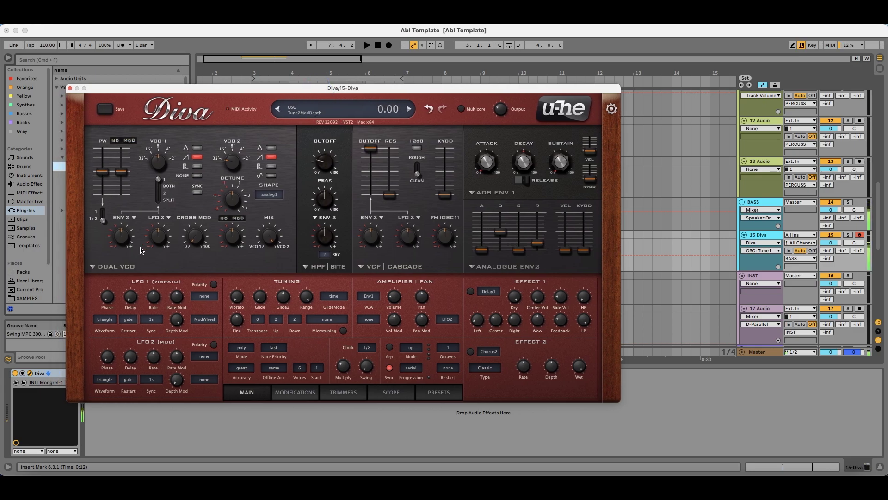
Step: Switch Diva's oscillator model to DCO with the pulse waveform off and the first sawtooth shape selected
{"action": "left_click", "coordinate": [93, 267]}
{"action": "left_click", "coordinate": [101, 281]}
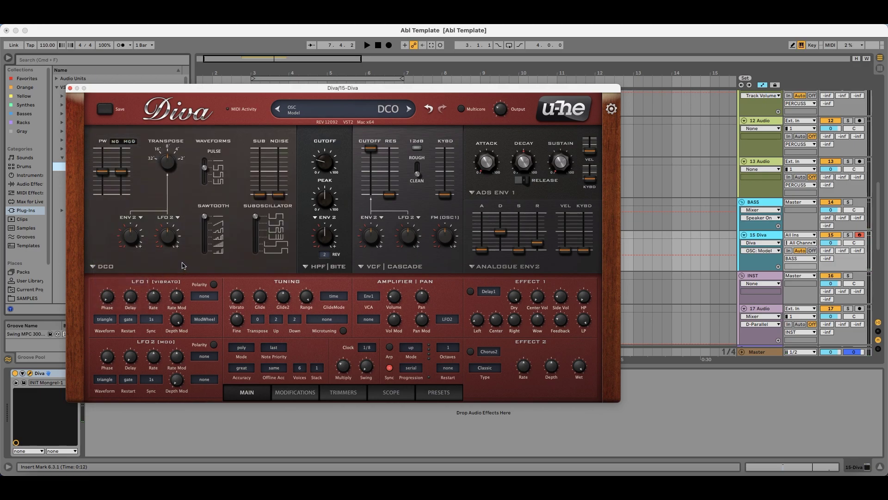
{"action": "left_click", "coordinate": [207, 161]}
{"action": "left_click", "coordinate": [206, 161]}
{"action": "left_click", "coordinate": [208, 223]}
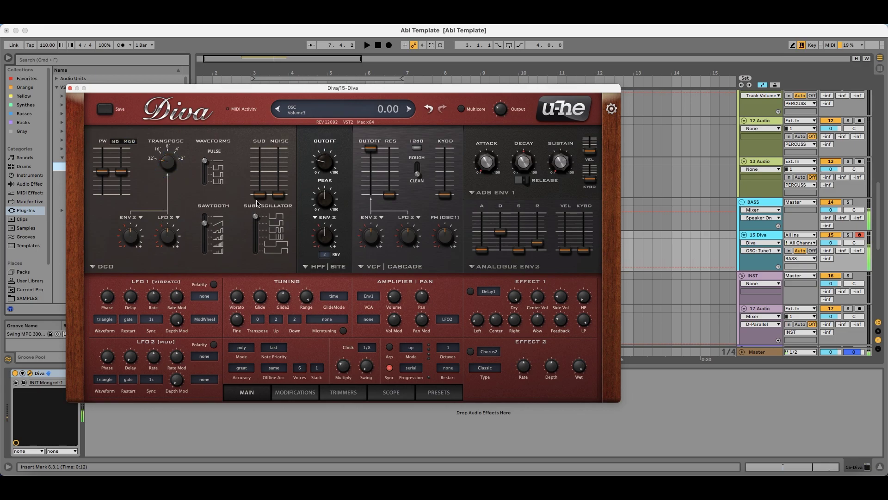
Step: Raise the high-pass cutoff, lower the VCF cutoff to minimum, and adjust the filter's envelope 2 modulation and decay
{"action": "left_click_drag", "start_coordinate": [262, 148], "coordinate": [255, 157]}
{"action": "scroll", "coordinate": [259, 132], "scroll_direction": "up", "scroll_amount": 3}
{"action": "left_click_drag", "start_coordinate": [328, 165], "coordinate": [336, 129]}
{"action": "left_click_drag", "start_coordinate": [370, 157], "coordinate": [371, 224]}
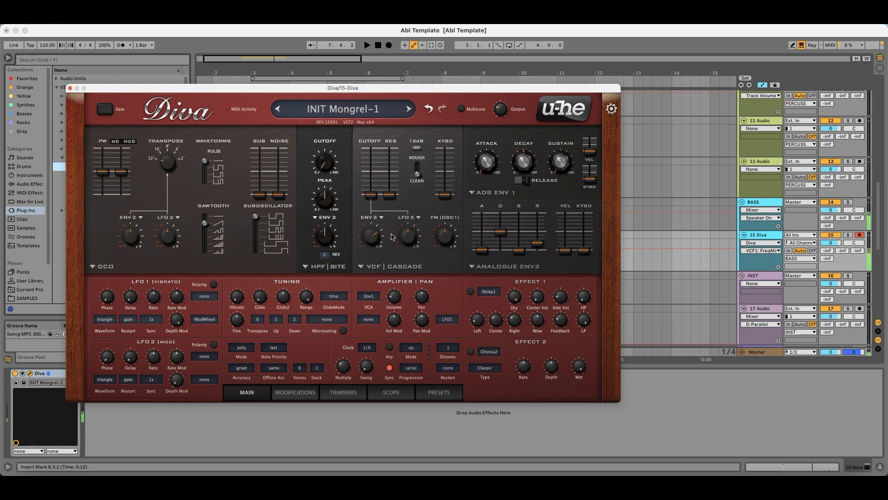
{"action": "left_click", "coordinate": [418, 148]}
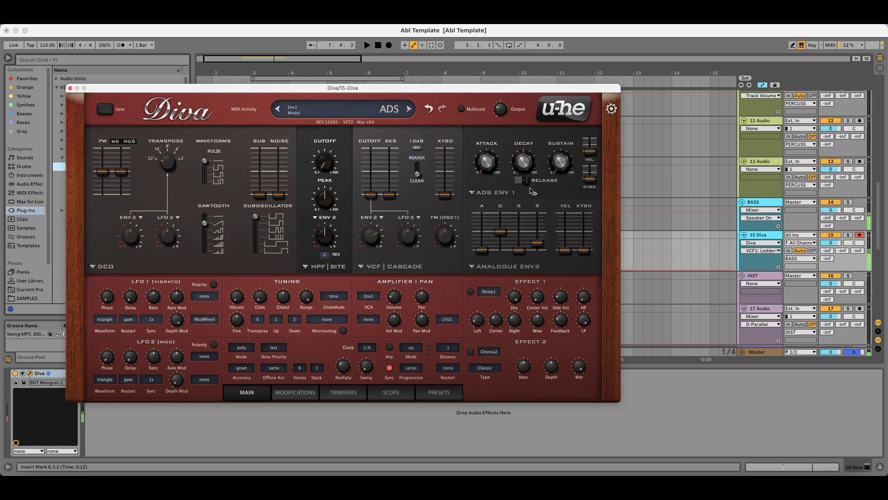
{"action": "left_click_drag", "start_coordinate": [504, 236], "coordinate": [504, 239]}
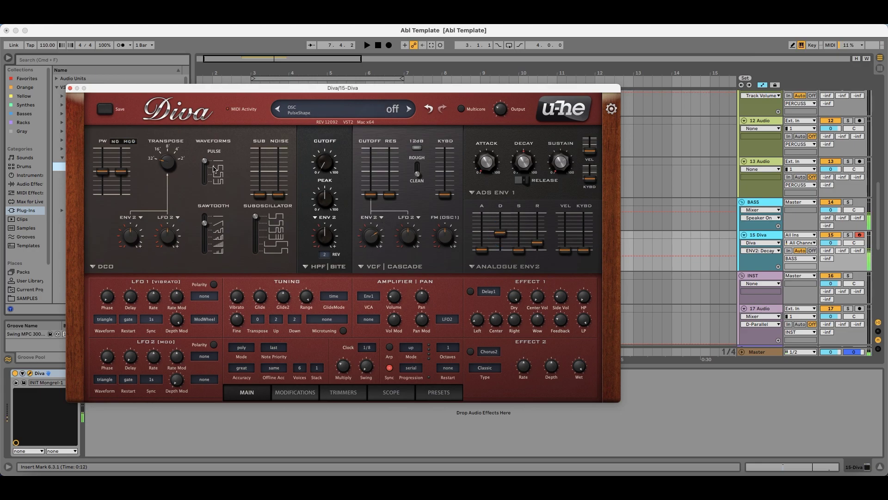
{"action": "left_click", "coordinate": [500, 109]}
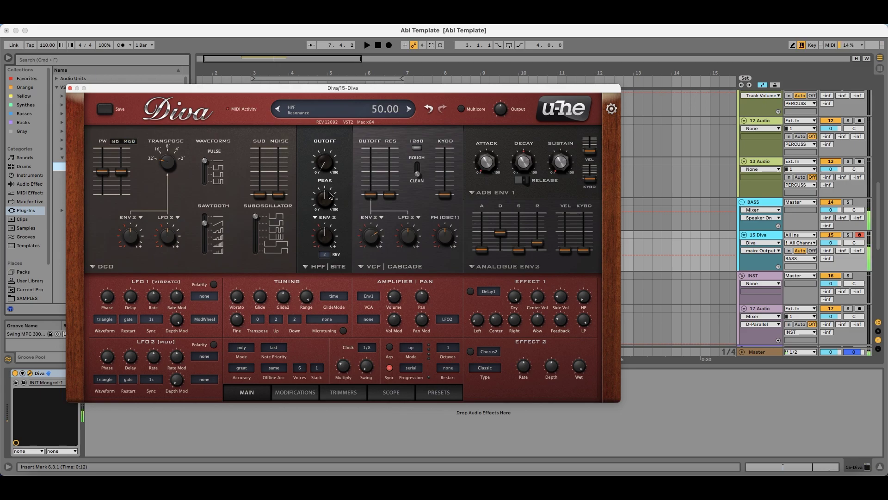
Step: Raise the DCO noise level, set the sub level to 23, and select the first suboscillator shape
{"action": "left_click_drag", "start_coordinate": [260, 194], "coordinate": [265, 169]}
{"action": "left_click_drag", "start_coordinate": [283, 199], "coordinate": [261, 186]}
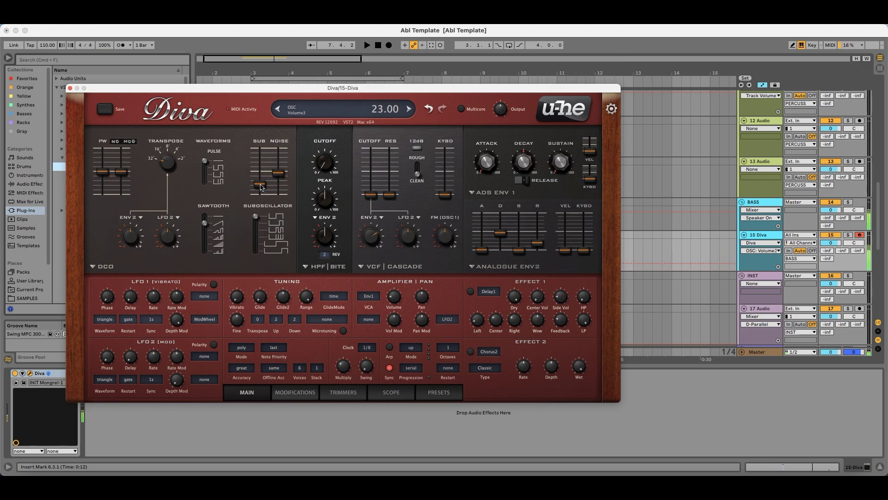
{"action": "mouse_move", "coordinate": [262, 218]}
{"action": "left_mouse_down"}
{"action": "mouse_move", "coordinate": [258, 262]}
{"action": "mouse_move", "coordinate": [263, 214]}
{"action": "left_mouse_up"}
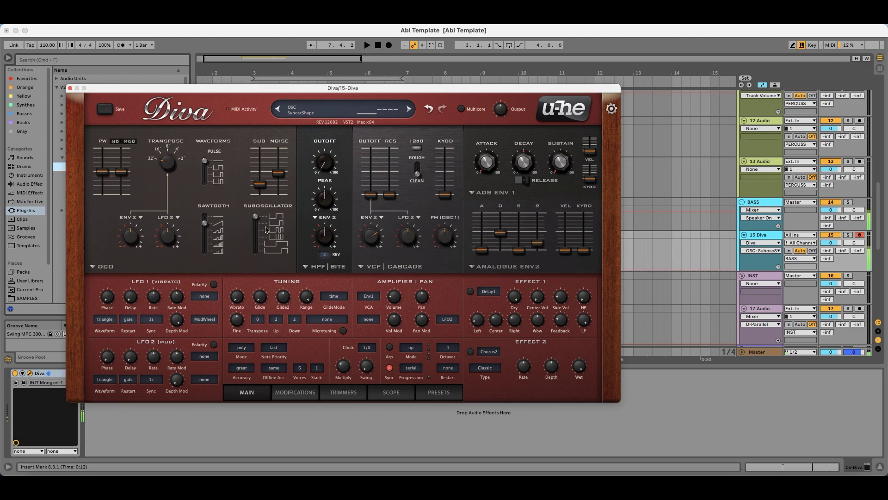
Step: Adjust the high-pass peak and envelope 1 decay, and turn on the DCO's first pulse shape
{"action": "left_click_drag", "start_coordinate": [325, 235], "coordinate": [332, 202]}
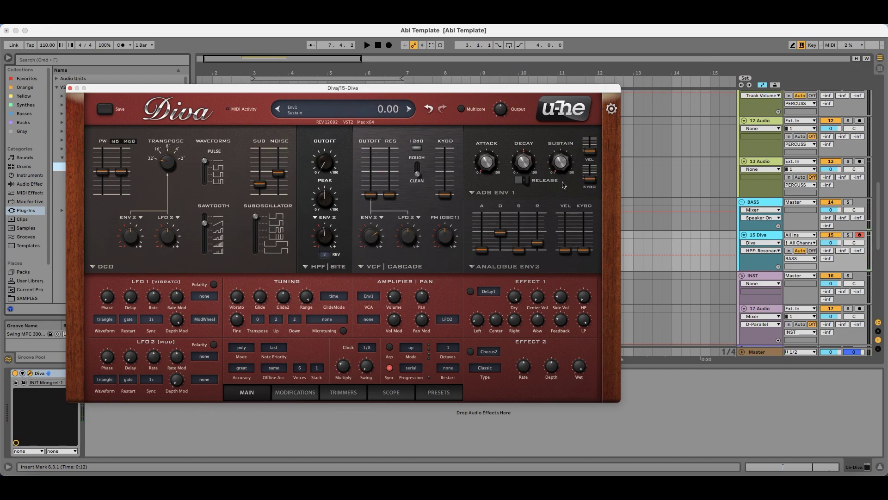
{"action": "left_click_drag", "start_coordinate": [534, 167], "coordinate": [531, 169]}
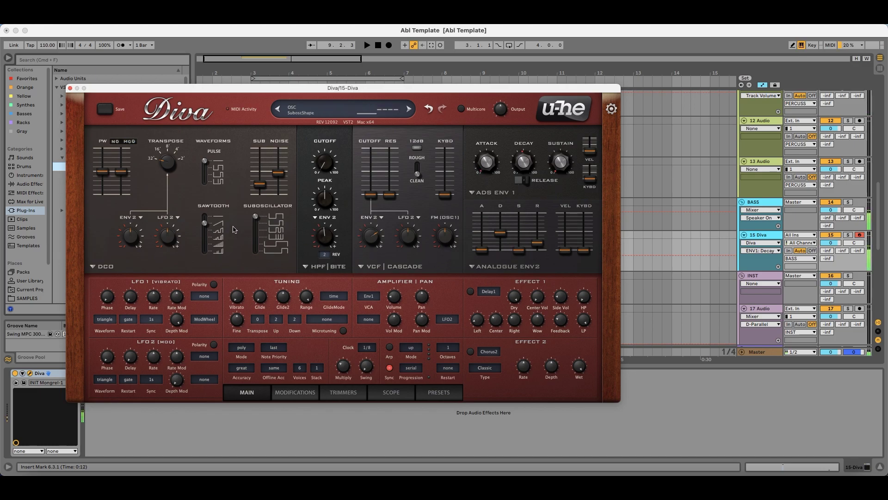
{"action": "left_click", "coordinate": [207, 172]}
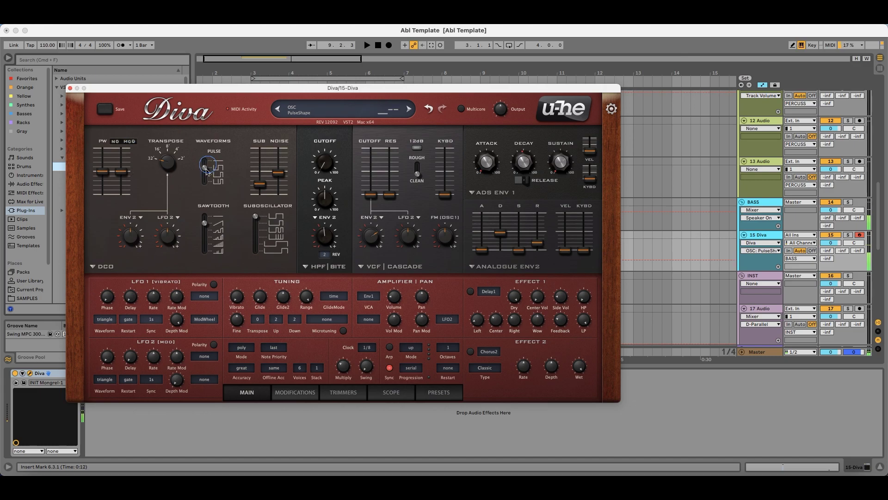
Step: Turn off the DCO's pulse waveform and add an EQ Eight after Diva on the bass track
{"action": "left_click_drag", "start_coordinate": [206, 176], "coordinate": [211, 162]}
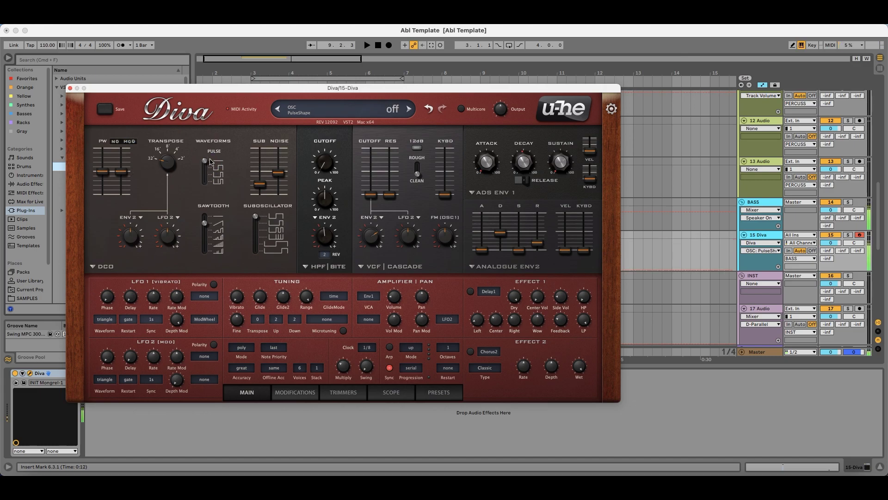
{"action": "left_click", "coordinate": [70, 88]}
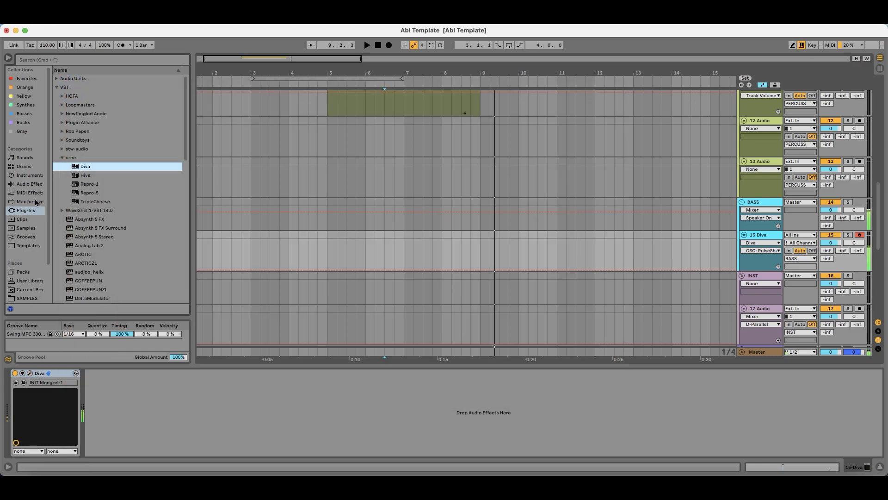
{"action": "left_click", "coordinate": [36, 184]}
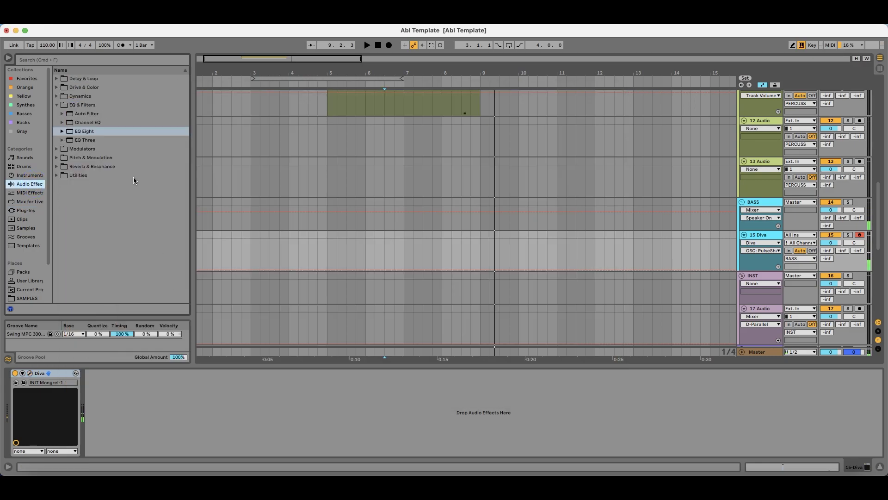
{"action": "left_click_drag", "start_coordinate": [83, 132], "coordinate": [138, 407]}
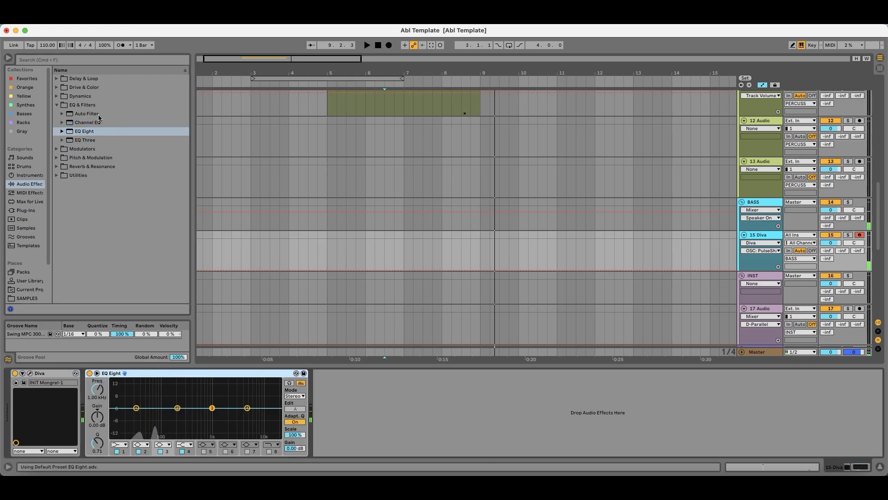
{"action": "left_click", "coordinate": [94, 141]}
{"action": "left_click_drag", "start_coordinate": [90, 123], "coordinate": [319, 407]}
{"action": "left_click_drag", "start_coordinate": [329, 442], "coordinate": [331, 451]}
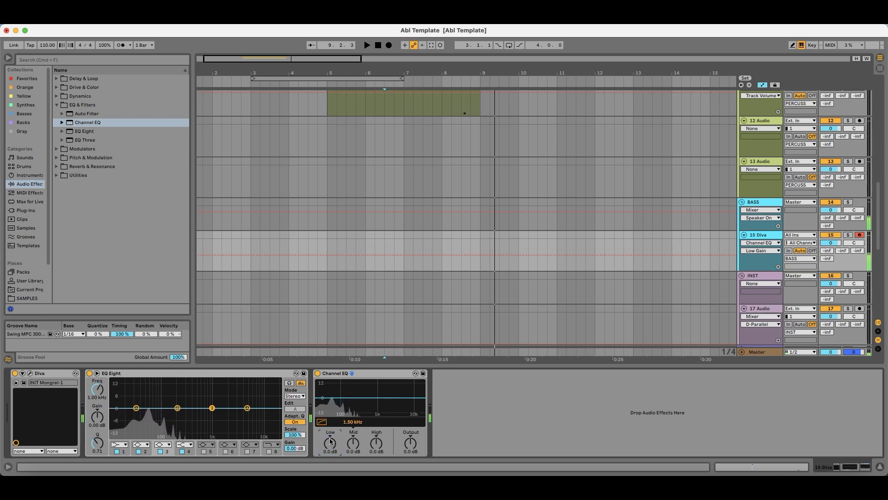
{"action": "left_click", "coordinate": [332, 375]}
{"action": "key", "text": "Delete"}
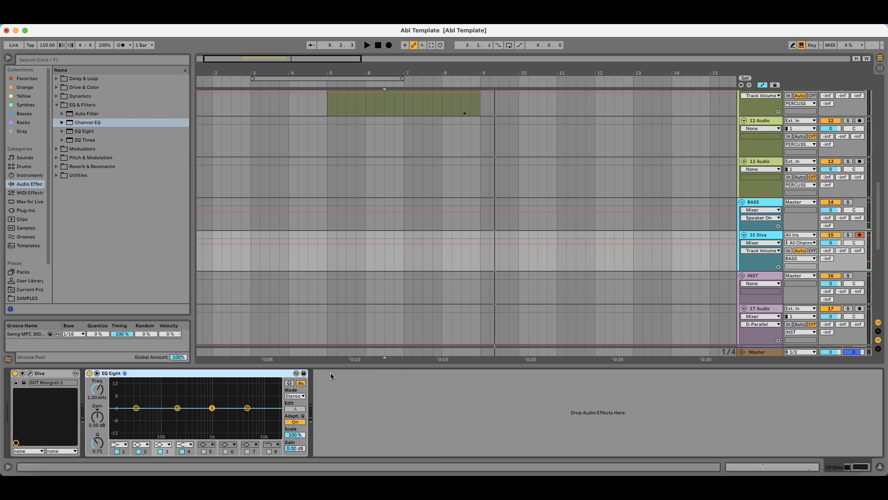
Step: Add a Drum Buss after the EQ Eight with Boom at 25% and Dry/Wet at 59%
{"action": "left_click", "coordinate": [56, 97]}
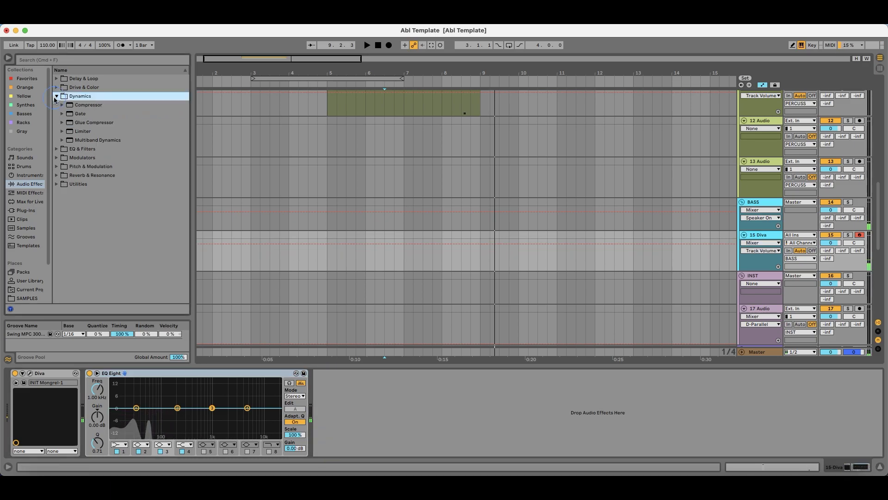
{"action": "left_click", "coordinate": [56, 88]}
{"action": "left_click_drag", "start_coordinate": [84, 113], "coordinate": [381, 373]}
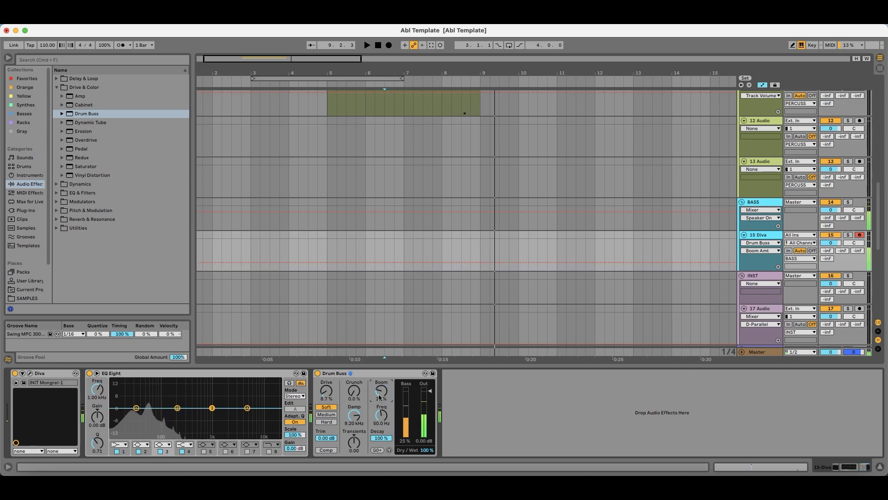
{"action": "mouse_move", "coordinate": [430, 451]}
{"action": "left_mouse_down"}
{"action": "mouse_move", "coordinate": [430, 470]}
{"action": "mouse_move", "coordinate": [431, 461]}
{"action": "left_mouse_up"}
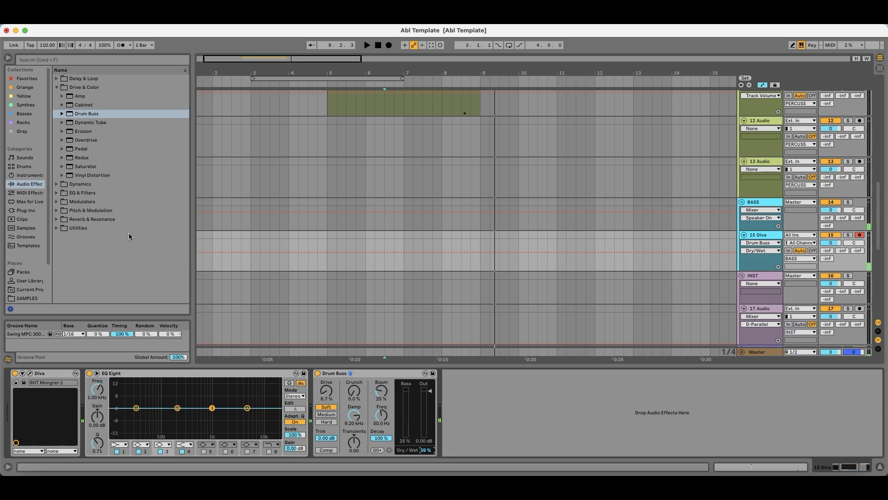
Step: Insert a Utility between Diva and EQ Eight, and display the Master track's Voxengo SPAN analyzer
{"action": "double_click", "coordinate": [60, 229]}
{"action": "double_click", "coordinate": [83, 192]}
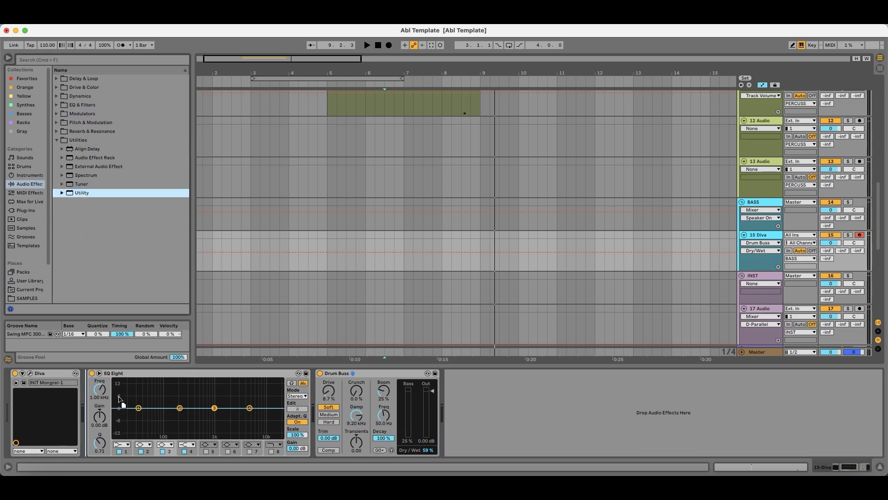
{"action": "left_click", "coordinate": [776, 356]}
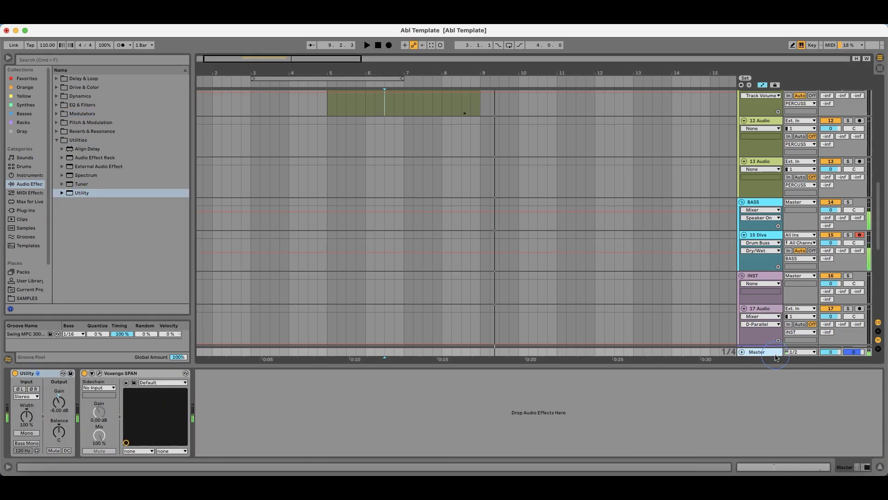
{"action": "left_click", "coordinate": [99, 373]}
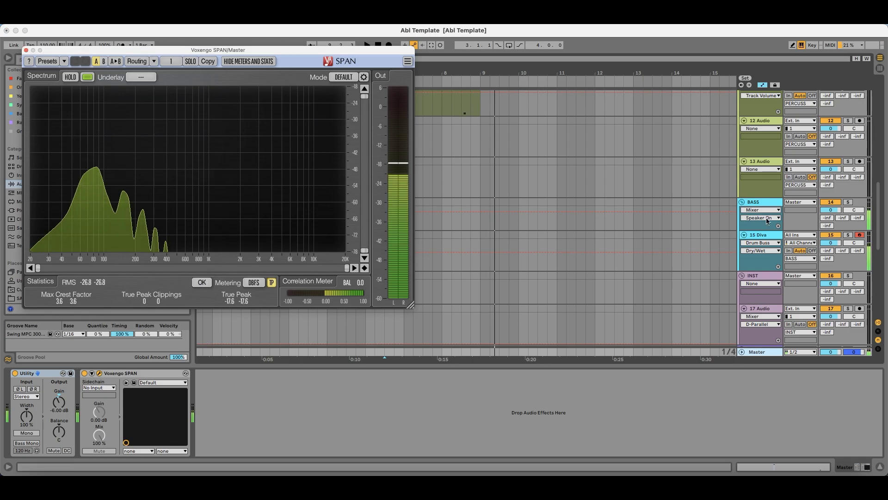
{"action": "left_click", "coordinate": [761, 259]}
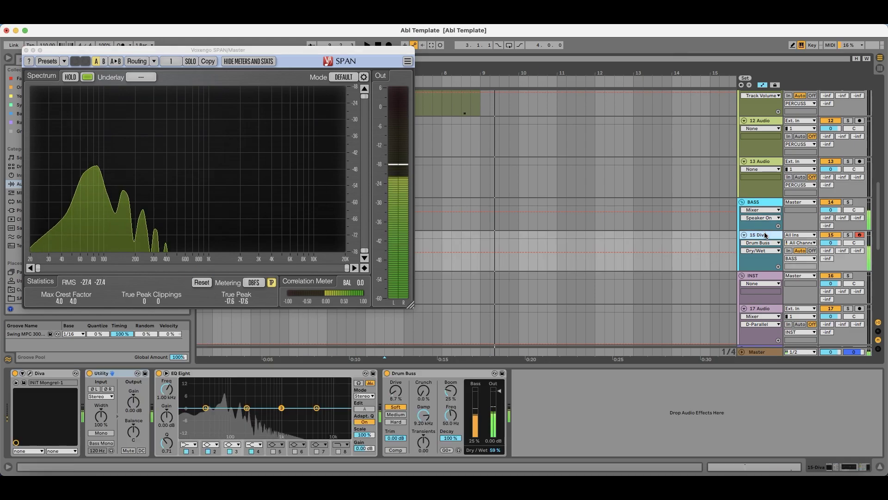
Step: In Diva, lower the DCO noise level and raise the VCF's envelope 2 modulation to 48
{"action": "left_click", "coordinate": [21, 382]}
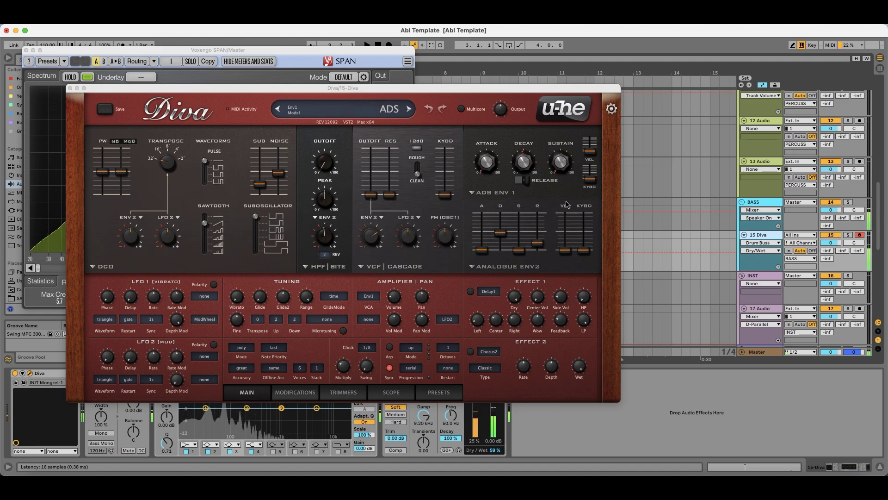
{"action": "left_click_drag", "start_coordinate": [524, 161], "coordinate": [525, 181]}
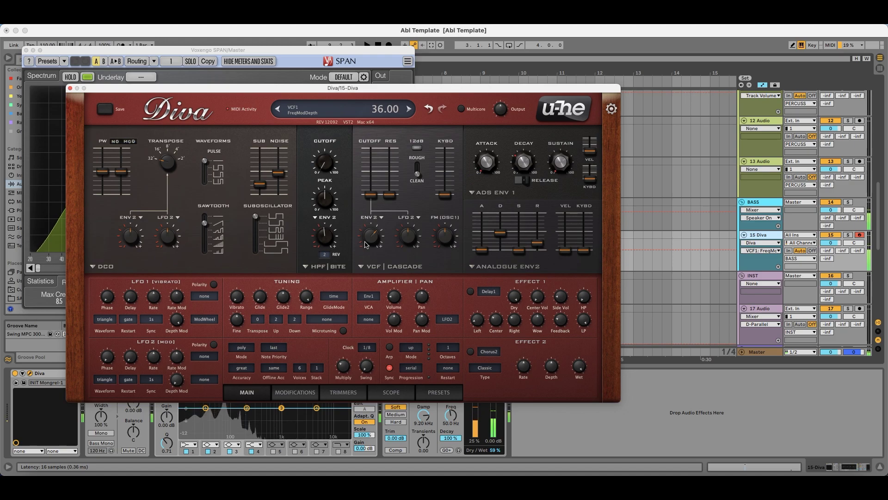
{"action": "left_click_drag", "start_coordinate": [366, 241], "coordinate": [369, 237]}
{"action": "left_click_drag", "start_coordinate": [278, 174], "coordinate": [264, 195]}
{"action": "left_click_drag", "start_coordinate": [373, 237], "coordinate": [376, 243]}
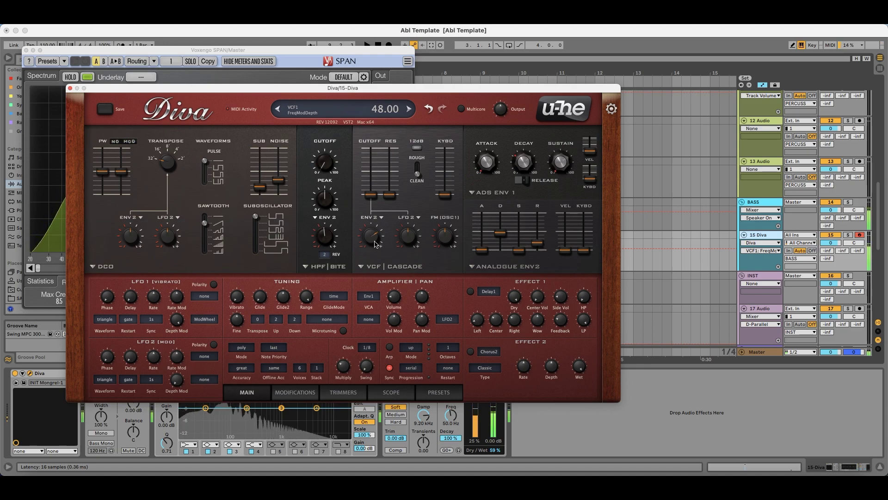
Step: Try the VCF's rough and clean characters and its 12 dB slope against the 24 dB slope
{"action": "left_click", "coordinate": [419, 169]}
{"action": "left_click", "coordinate": [419, 173]}
{"action": "left_click", "coordinate": [418, 174]}
{"action": "left_click", "coordinate": [418, 178]}
{"action": "left_click", "coordinate": [418, 169]}
{"action": "left_click", "coordinate": [417, 149]}
{"action": "left_click", "coordinate": [416, 149]}
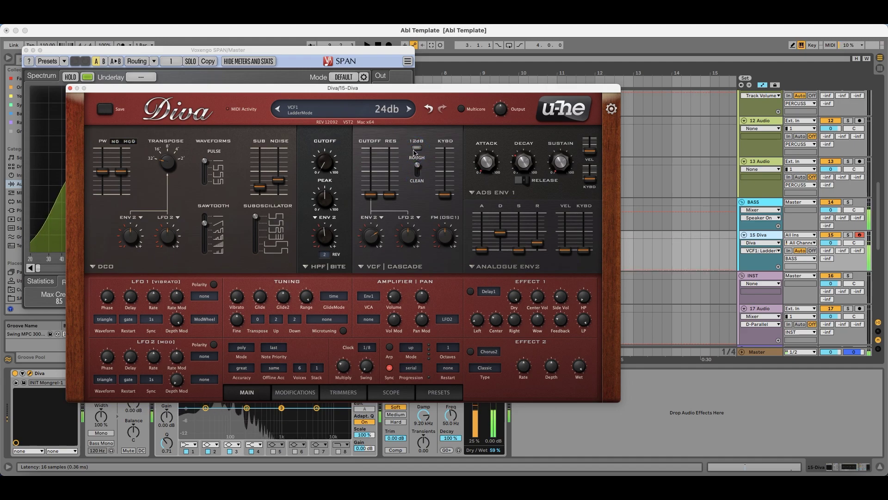
Step: Set the VCF's FM amount to 1.20, reduce its envelope 2 modulation, and audition the bass with the beat
{"action": "left_click_drag", "start_coordinate": [414, 242], "coordinate": [456, 238]}
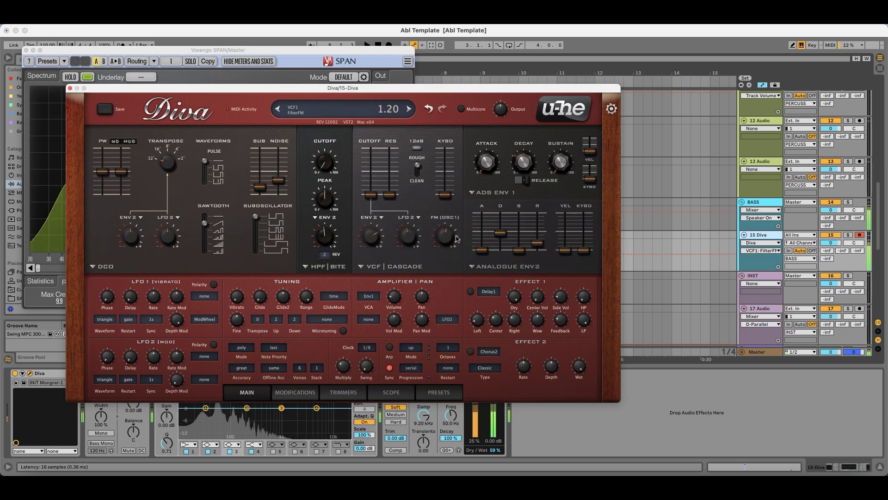
{"action": "left_click", "coordinate": [370, 239]}
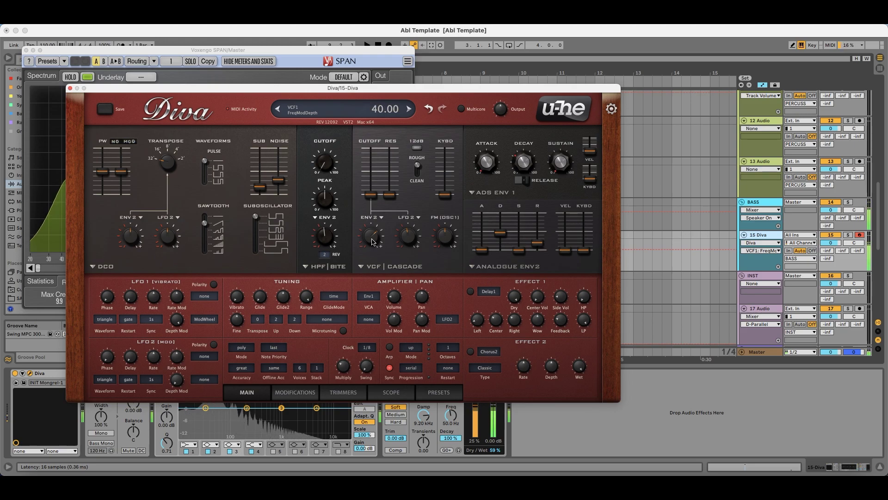
{"action": "left_click_drag", "start_coordinate": [374, 240], "coordinate": [374, 263]}
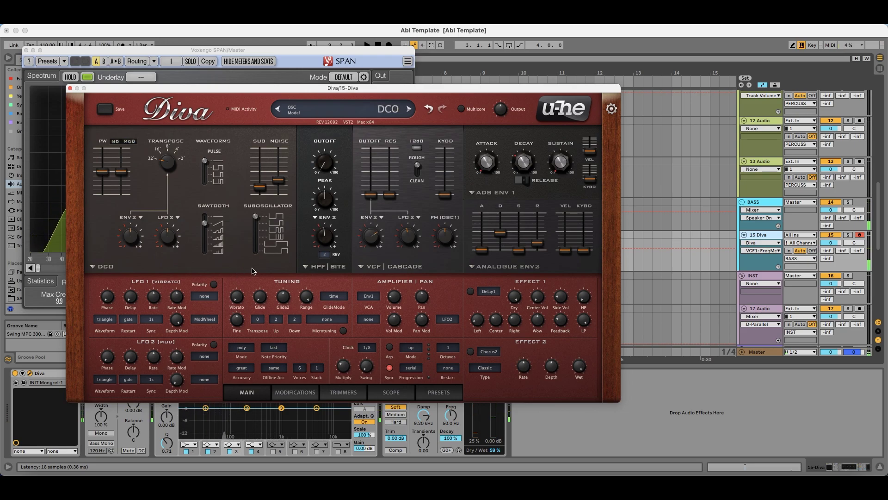
{"action": "key", "text": "space"}
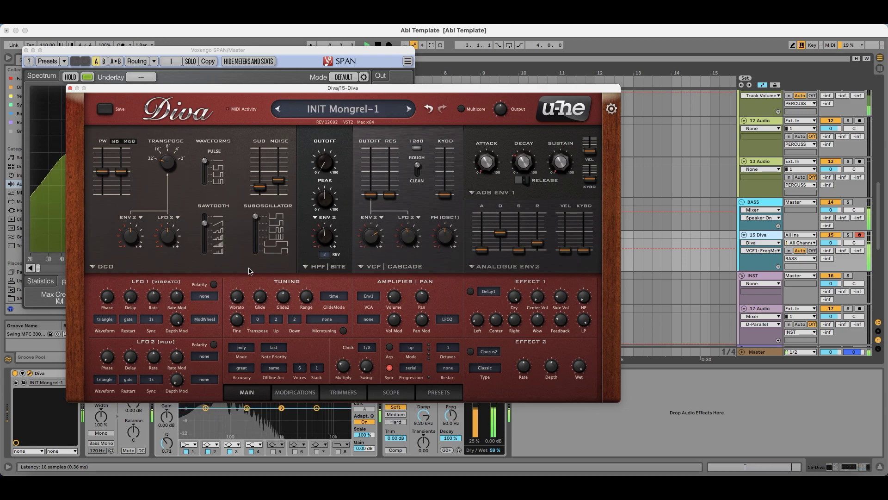
{"action": "key", "text": "space"}
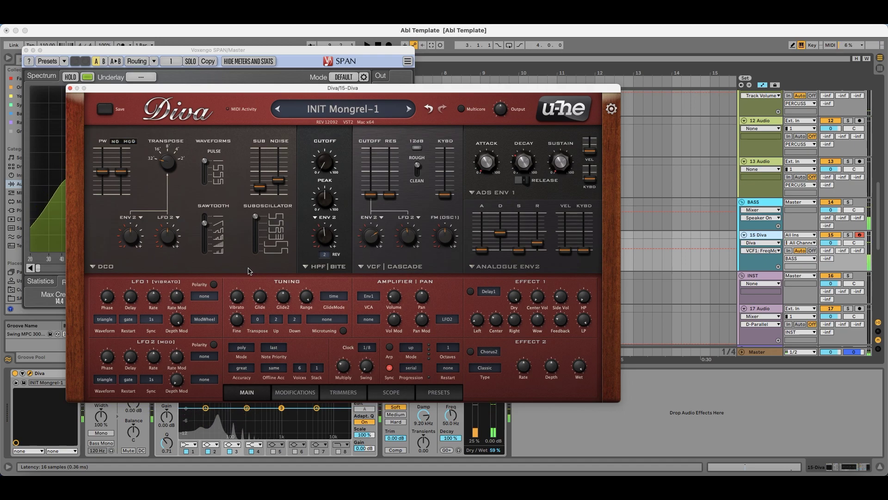
Step: Set the Utility gain on the Diva track to 4 dB and hide the plug-in windows
{"action": "mouse_move", "coordinate": [405, 236]}
{"action": "left_click", "coordinate": [71, 88]}
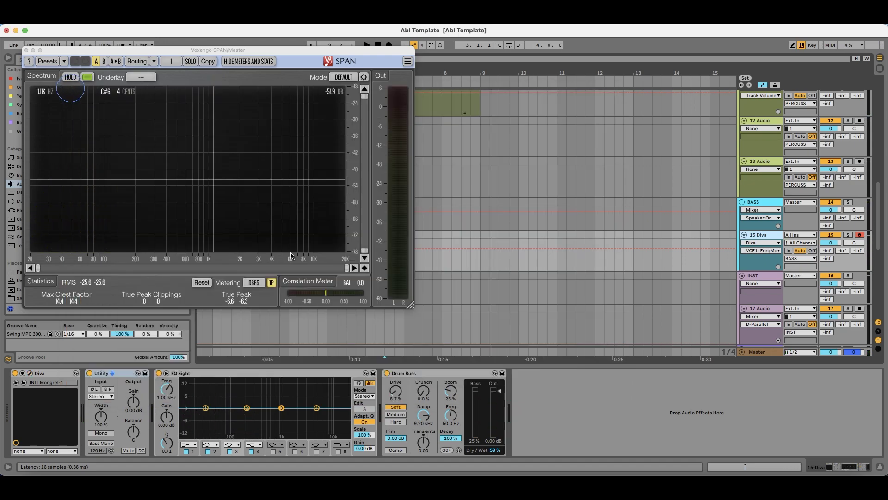
{"action": "left_click", "coordinate": [132, 403]}
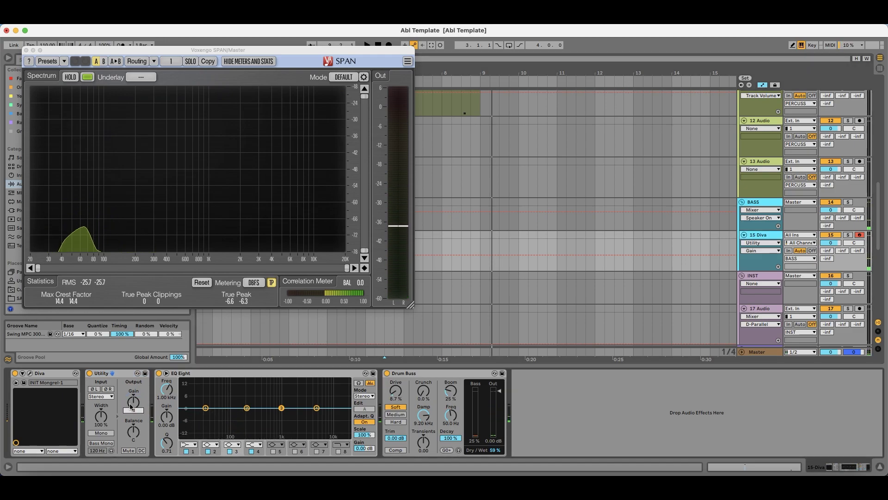
{"action": "left_click_drag", "start_coordinate": [130, 407], "coordinate": [131, 407]}
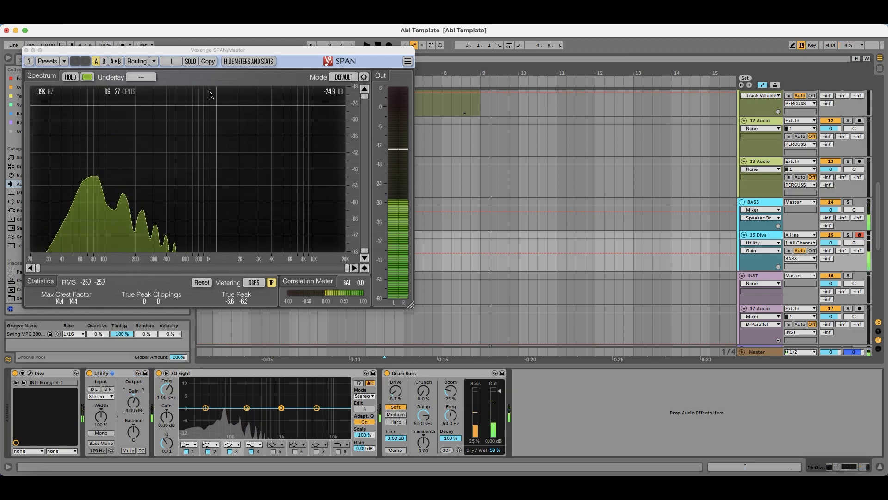
{"action": "key", "text": "super+alt+p"}
Step: Record a bass part of about four bars on the Diva track, starting at bar 5
{"action": "left_click", "coordinate": [339, 250]}
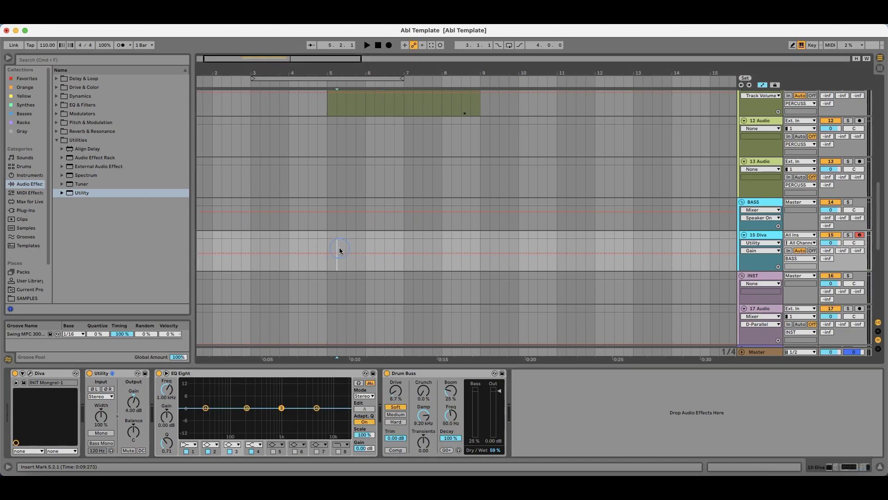
{"action": "key", "text": "Left"}
{"action": "left_click", "coordinate": [390, 45]}
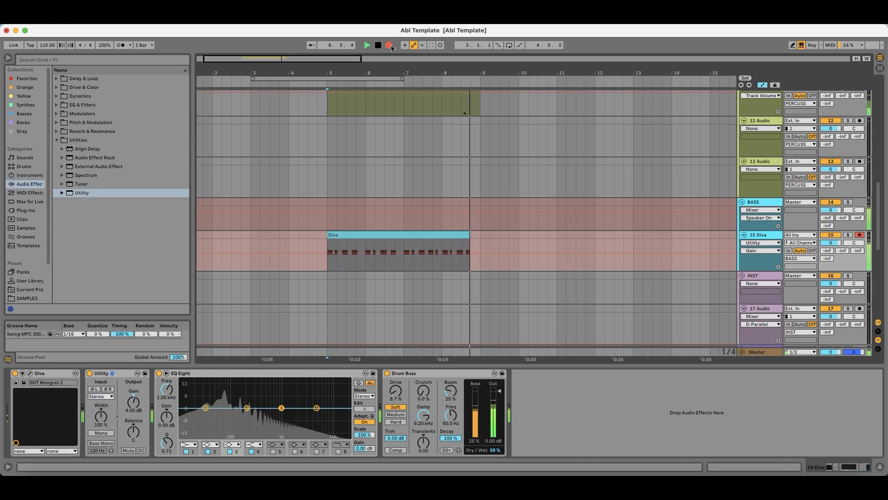
{"action": "key", "text": "space"}
Step: Duplicate bars 5 to 9 of all drum and percussion tracks, from Kick through castanets, to bar 9
{"action": "scroll", "coordinate": [463, 213], "scroll_direction": "up", "scroll_amount": 5}
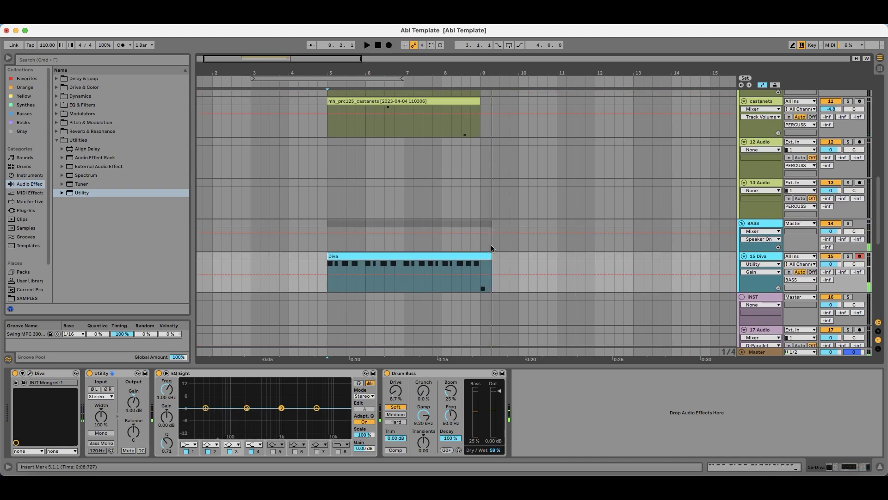
{"action": "left_click", "coordinate": [437, 179]}
{"action": "scroll", "coordinate": [437, 183], "scroll_direction": "up", "scroll_amount": 10}
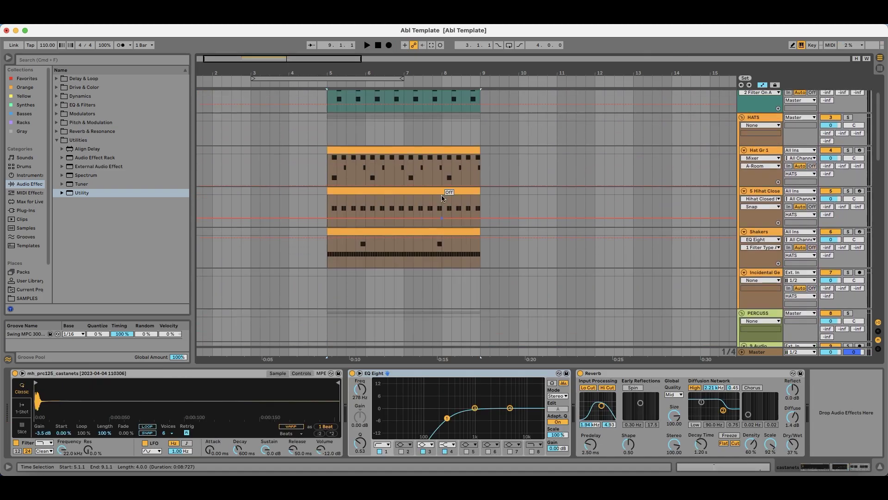
{"action": "left_click", "coordinate": [369, 94], "text": "shift"}
{"action": "key", "text": "cmd+d"}
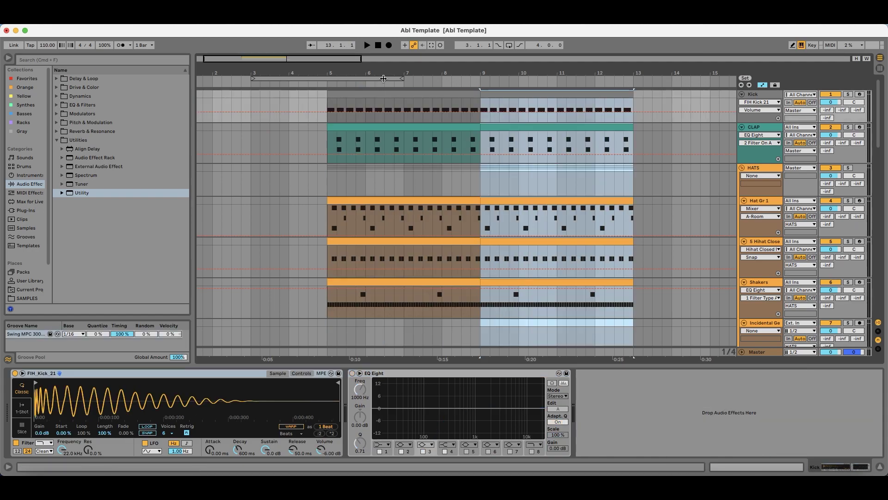
Step: Record a second four-bar bass part on the Diva track, starting at bar 9
{"action": "key", "text": "minus"}
{"action": "scroll", "coordinate": [298, 205], "scroll_direction": "down", "scroll_amount": 12}
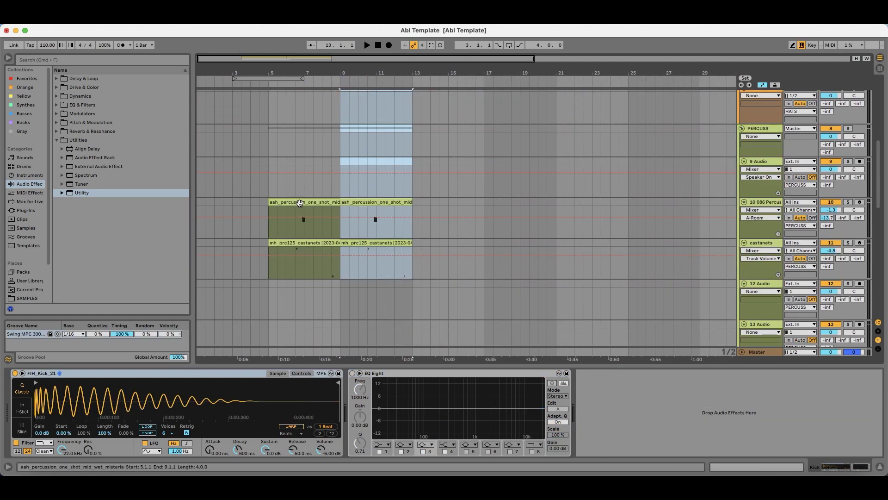
{"action": "left_click", "coordinate": [343, 189]}
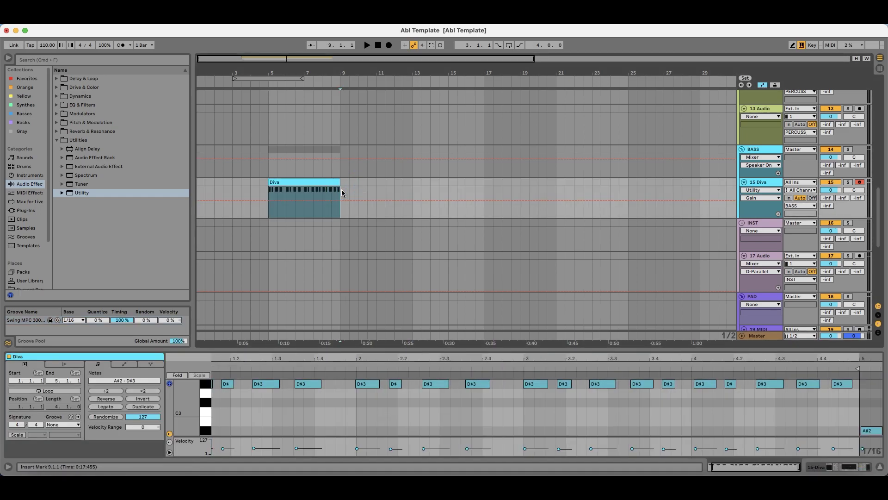
{"action": "left_click", "coordinate": [388, 46]}
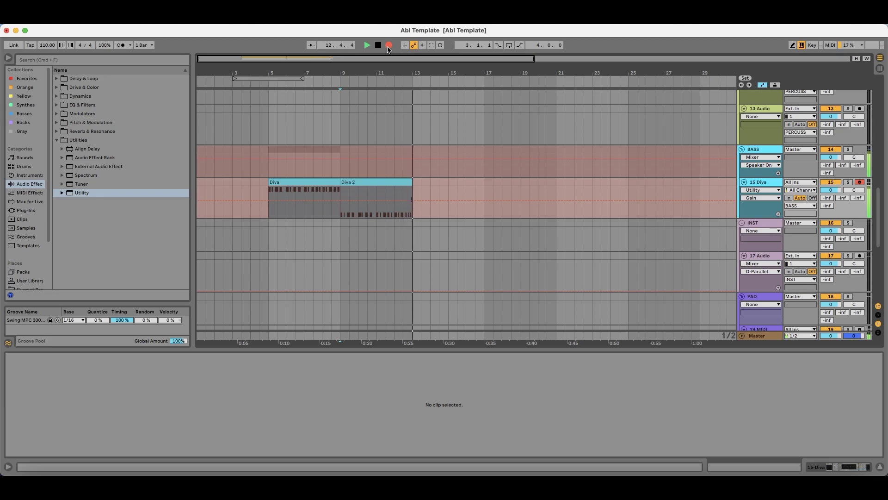
{"action": "key", "text": "space"}
Step: Consolidate the two recorded bass clips on the Diva track into one eight-bar clip
{"action": "left_click", "coordinate": [414, 183]}
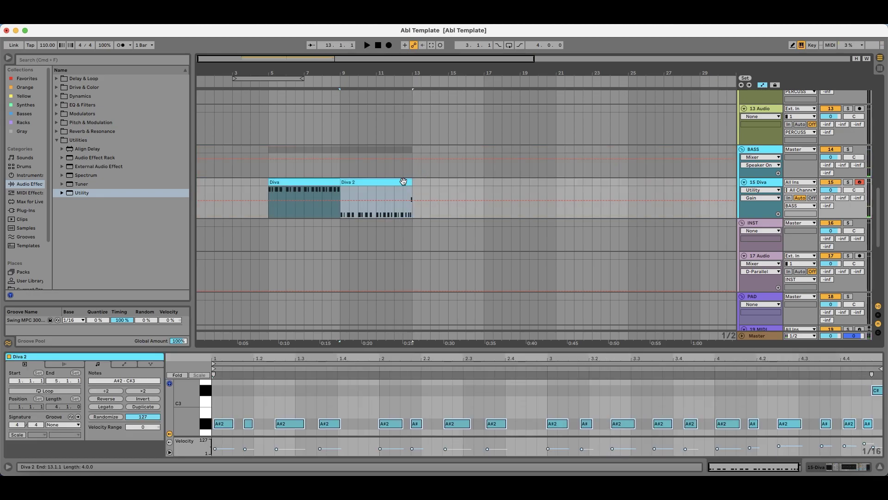
{"action": "left_click", "coordinate": [337, 190], "text": "shift"}
{"action": "key", "text": "super+j"}
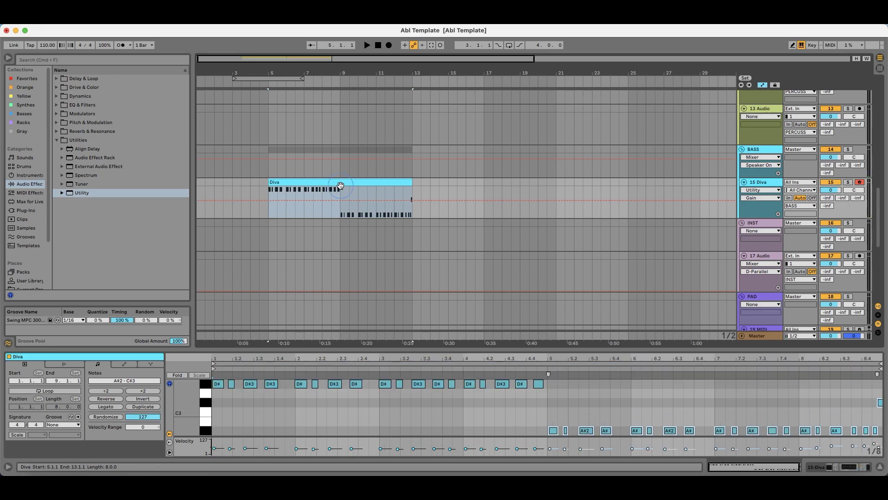
Step: Quantize all notes in the eight-bar Diva clip and start playback
{"action": "left_click", "coordinate": [323, 410]}
{"action": "key", "text": "super+a"}
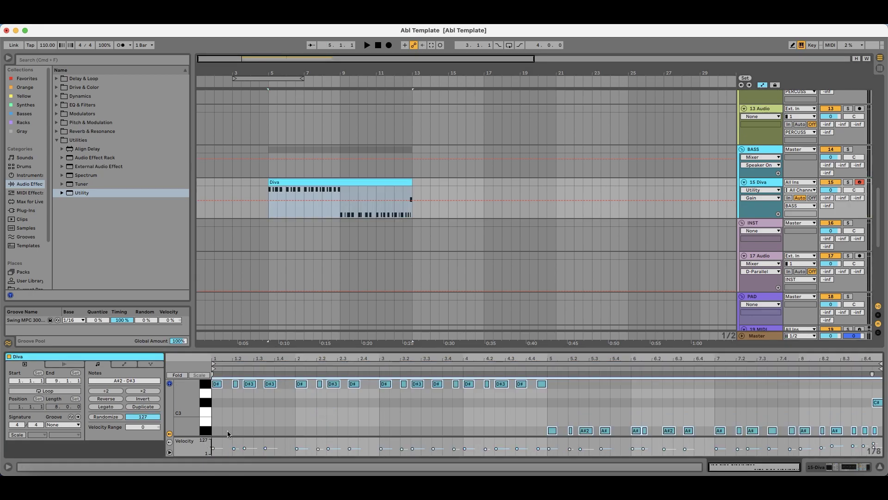
{"action": "key", "text": "space"}
Step: Move the short bass notes on beat 2 of bars 1 to 5 one sixteenth earlier
{"action": "left_click_drag", "start_coordinate": [222, 359], "coordinate": [268, 400]}
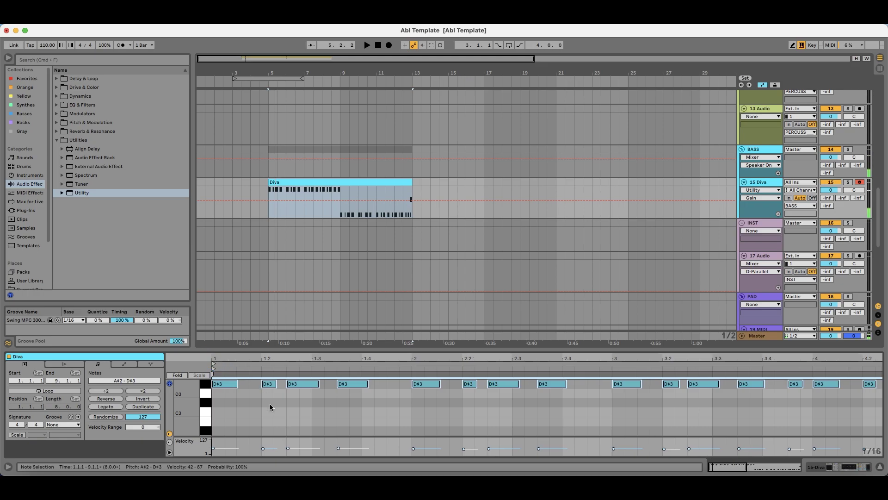
{"action": "left_click", "coordinate": [269, 400]}
{"action": "left_click", "coordinate": [255, 384]}
{"action": "key", "text": "space"}
{"action": "left_click", "coordinate": [468, 384]}
{"action": "left_click", "coordinate": [671, 384]}
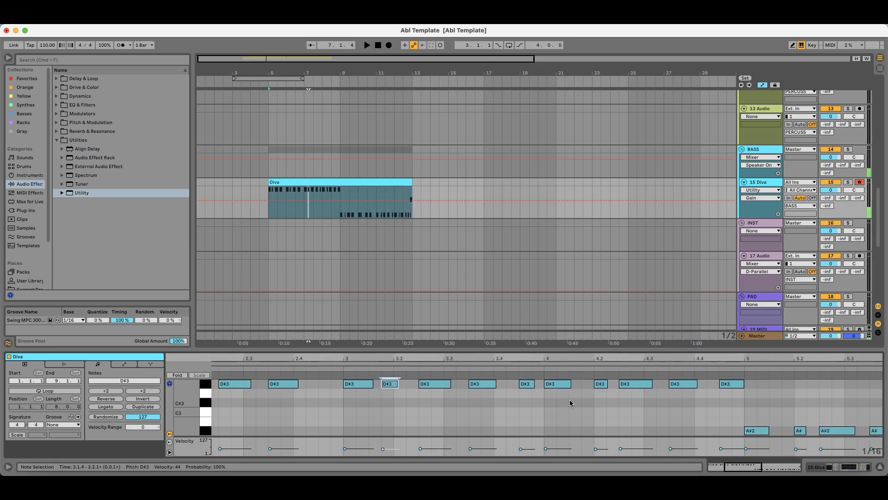
{"action": "left_click_drag", "start_coordinate": [601, 384], "coordinate": [589, 383]}
{"action": "left_click_drag", "start_coordinate": [799, 430], "coordinate": [787, 430]}
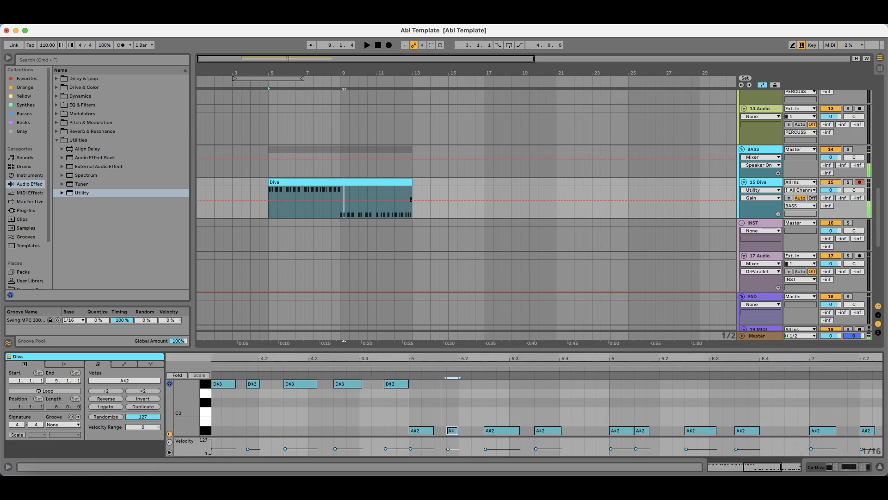
Step: Move the short A#2 notes near beat 2 of bars 6, 7 and 8 to one sixteenth before beat 2
{"action": "key", "text": "space"}
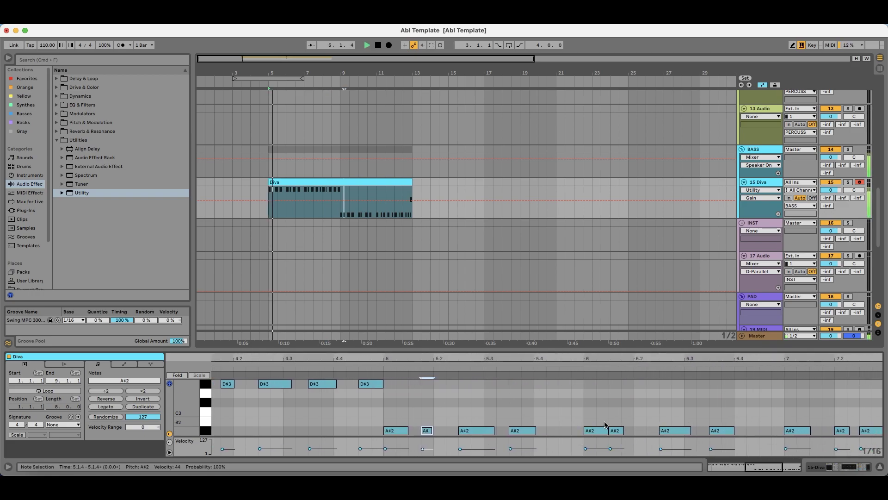
{"action": "left_click_drag", "start_coordinate": [615, 432], "coordinate": [632, 433]}
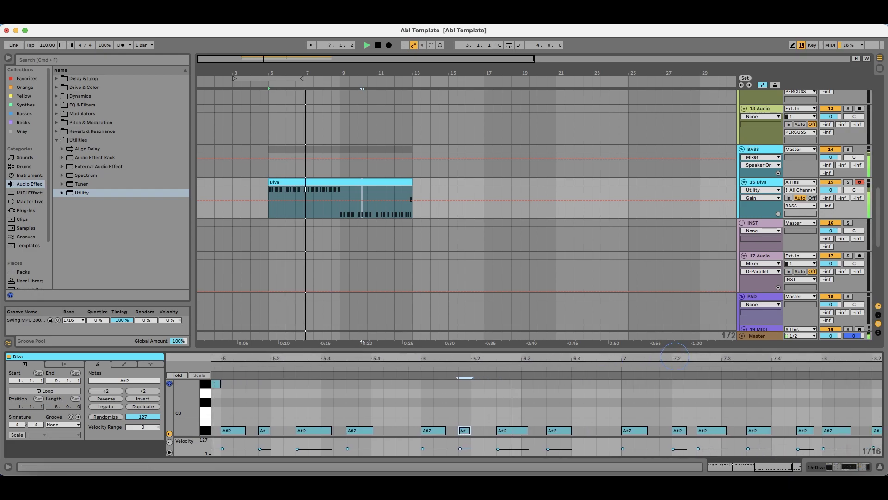
{"action": "left_click", "coordinate": [546, 430]}
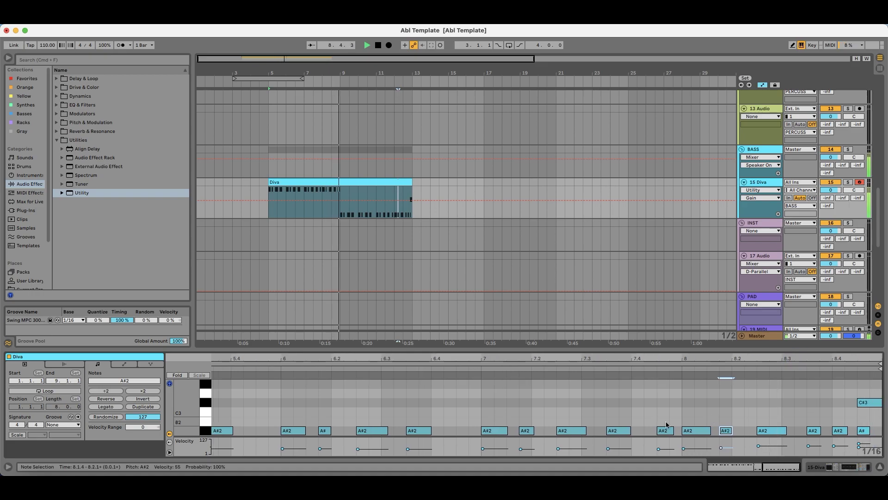
Step: Add a one-sixteenth C#3 note at 4.4.3 and shorten the D#3 note after it to start at 4.4.4
{"action": "left_click", "coordinate": [363, 182]}
{"action": "scroll", "coordinate": [573, 390], "scroll_direction": "up", "scroll_amount": 5}
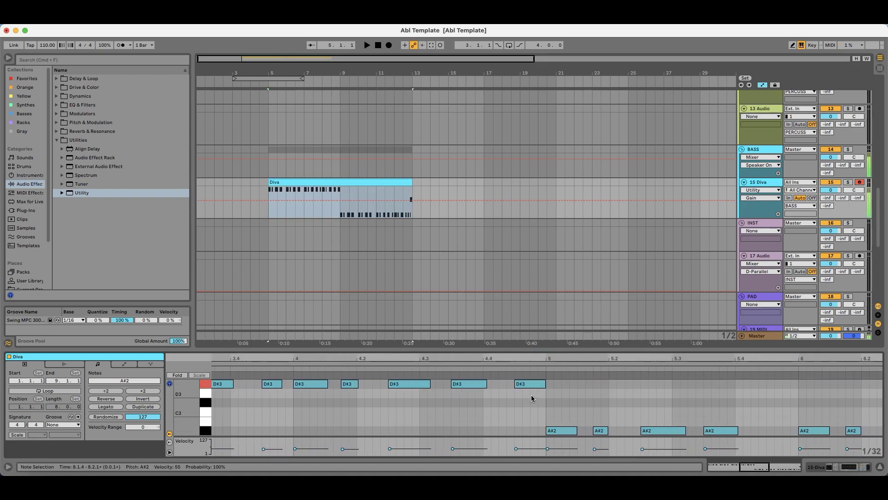
{"action": "left_click", "coordinate": [505, 404]}
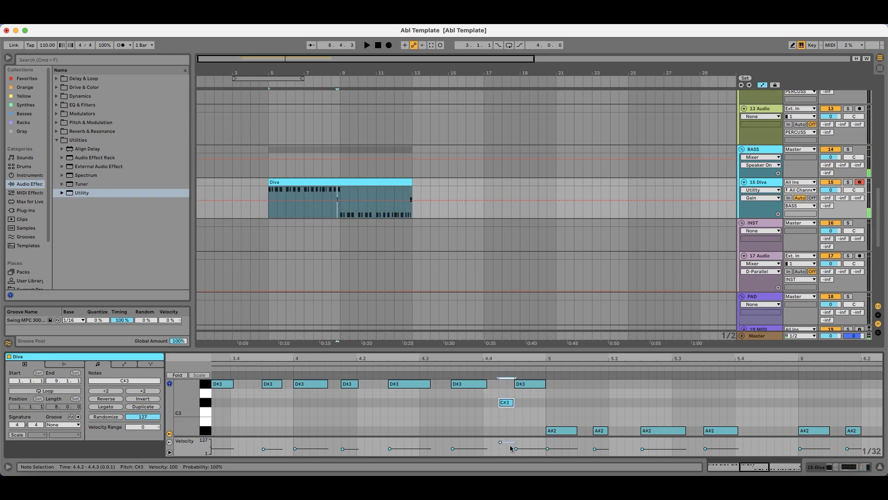
{"action": "left_click_drag", "start_coordinate": [508, 402], "coordinate": [531, 384]}
{"action": "key", "text": "space"}
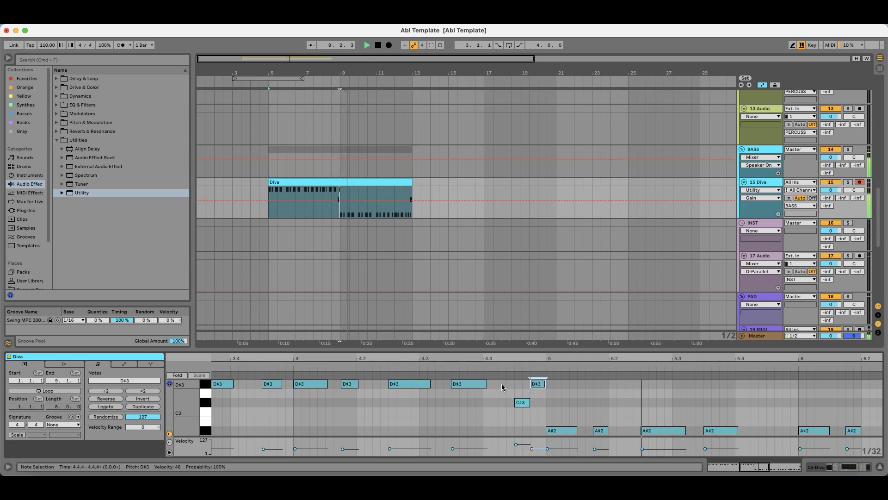
Step: Nudge the A#2 note at 8.2.3 slightly later and lengthen the A#2 note at 7.4.3 up to bar 8
{"action": "left_click", "coordinate": [463, 383]}
{"action": "key", "text": "minus"}
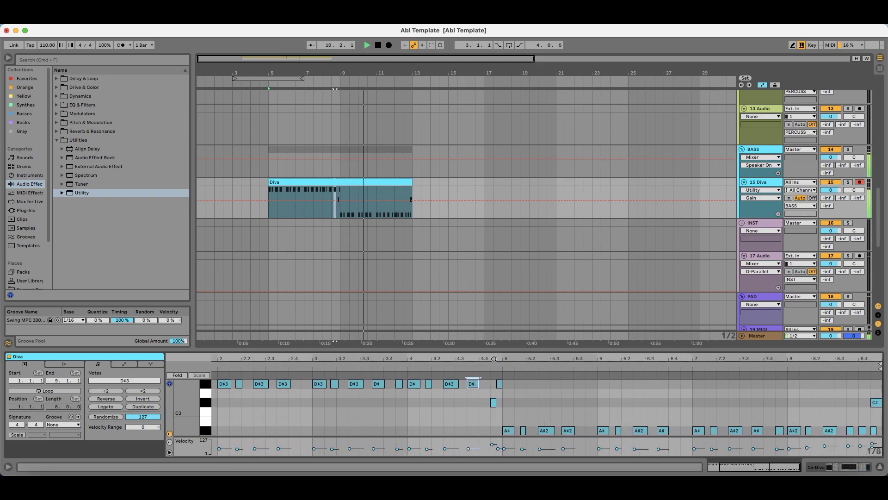
{"action": "left_click_drag", "start_coordinate": [861, 358], "coordinate": [861, 370]}
{"action": "left_click", "coordinate": [773, 429]}
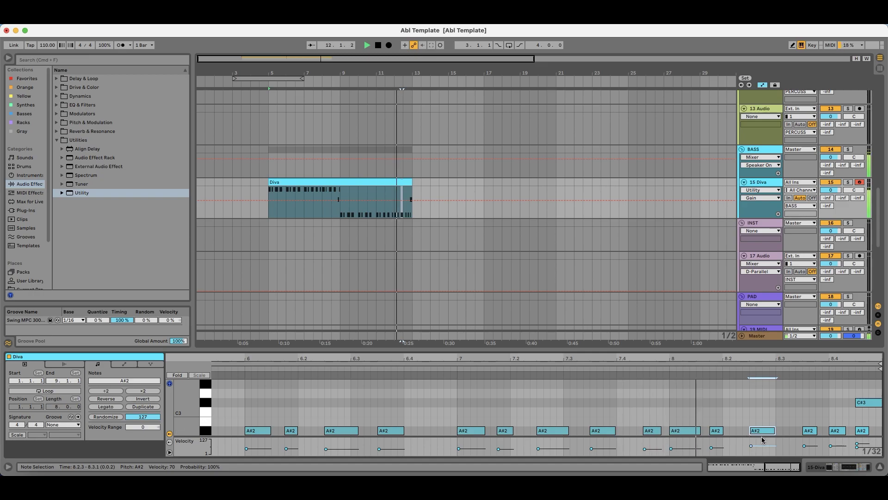
{"action": "key", "text": "space"}
{"action": "left_click", "coordinate": [659, 430]}
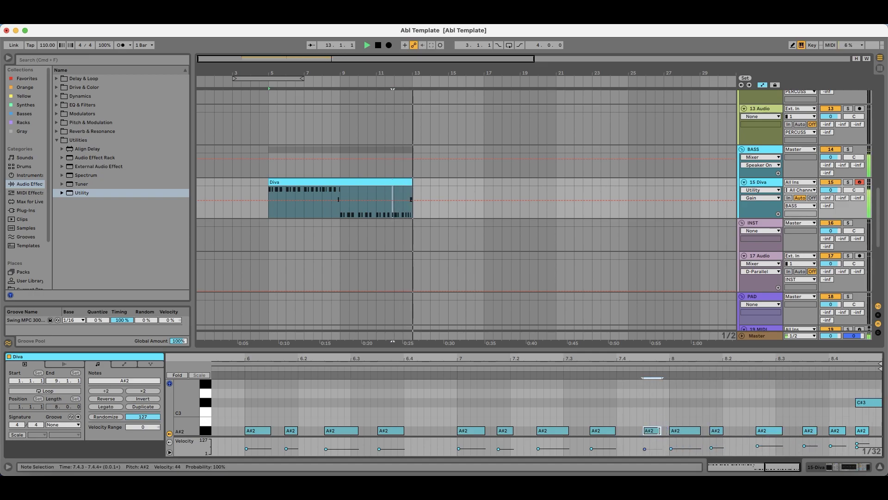
{"action": "key", "text": "space"}
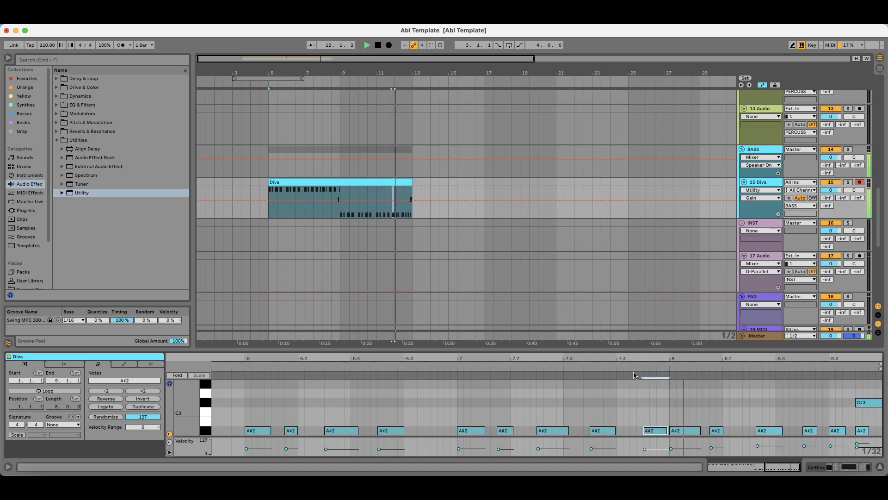
Step: Move the nudged A#2 note in bar 8 back to 8.2.3 and play the end of the clip
{"action": "key", "text": "space"}
{"action": "left_click_drag", "start_coordinate": [776, 429], "coordinate": [769, 430]}
{"action": "key", "text": "space"}
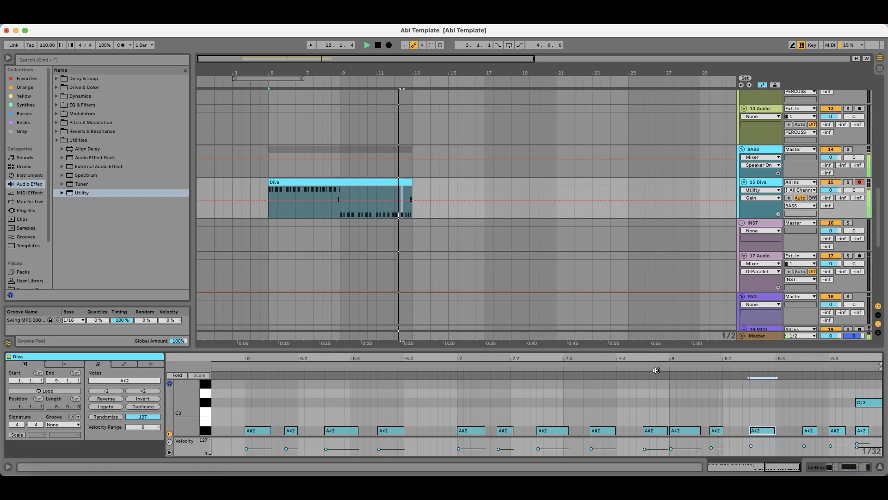
{"action": "key", "text": "space"}
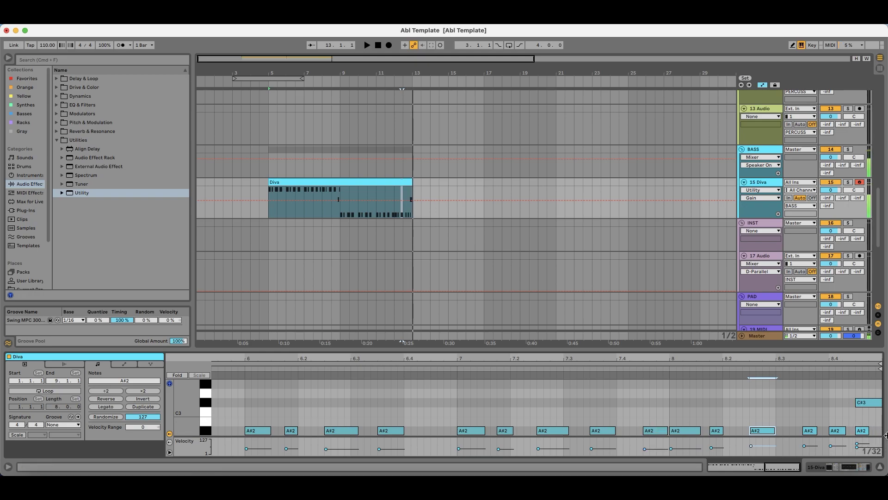
Step: Delete the A#2 note at 8.4.3 that sounds together with the final C#3 note
{"action": "left_click", "coordinate": [863, 431]}
{"action": "left_click", "coordinate": [871, 404]}
{"action": "left_click", "coordinate": [855, 417]}
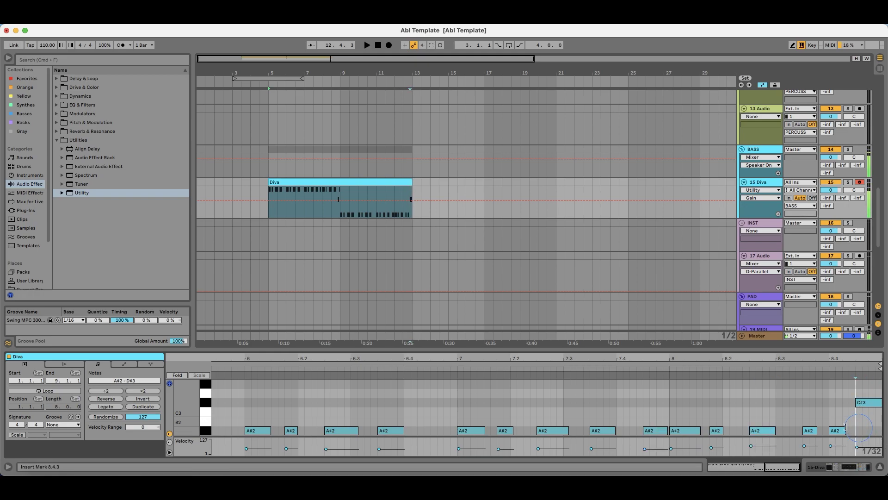
Step: Shorten the A#2 note at 8.4.1 to one sixteenth, add a short A#2 note at 8.4.2, and replay the ending
{"action": "left_click_drag", "start_coordinate": [844, 431], "coordinate": [838, 431]}
{"action": "double_click", "coordinate": [848, 430]}
{"action": "left_click", "coordinate": [798, 368]}
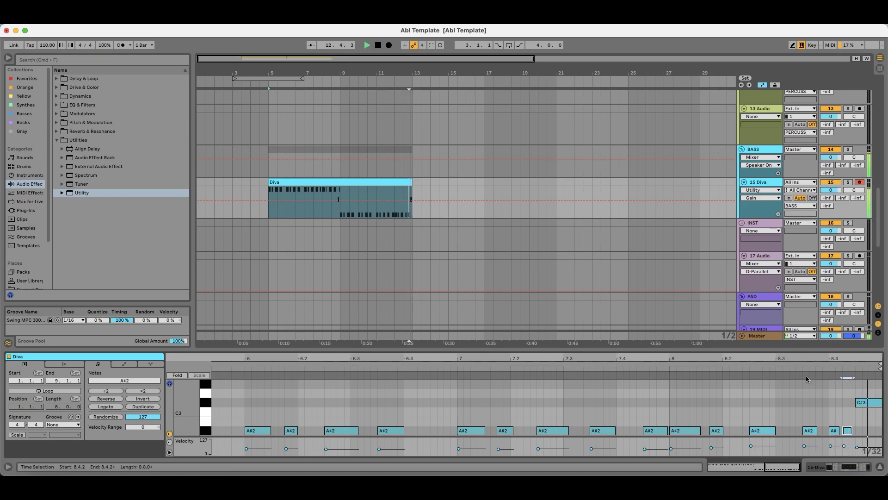
{"action": "left_click", "coordinate": [786, 370]}
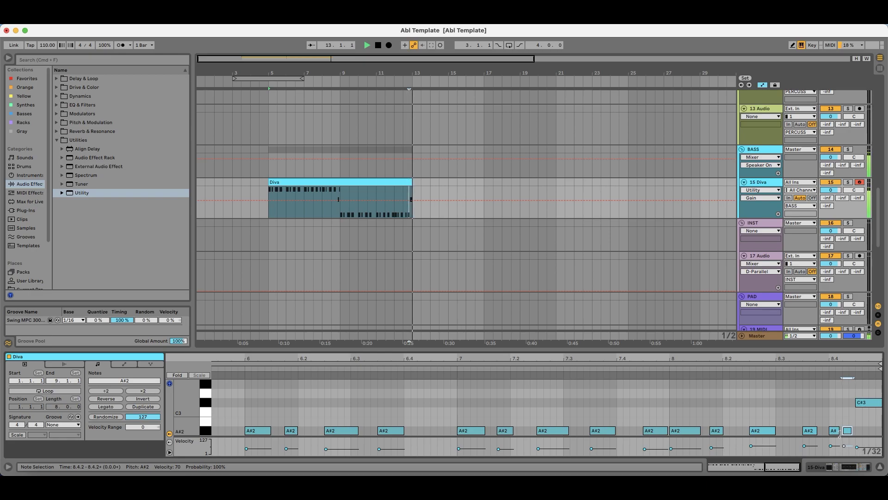
{"action": "left_click", "coordinate": [805, 366]}
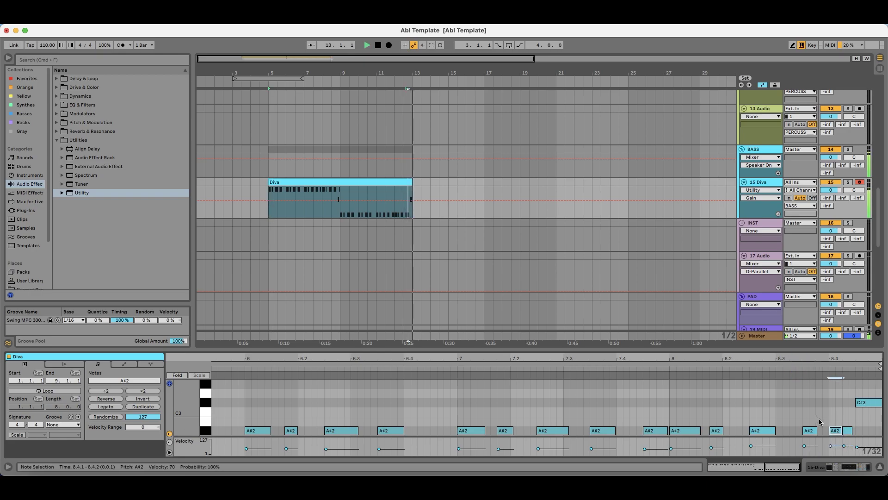
{"action": "left_click", "coordinate": [783, 370]}
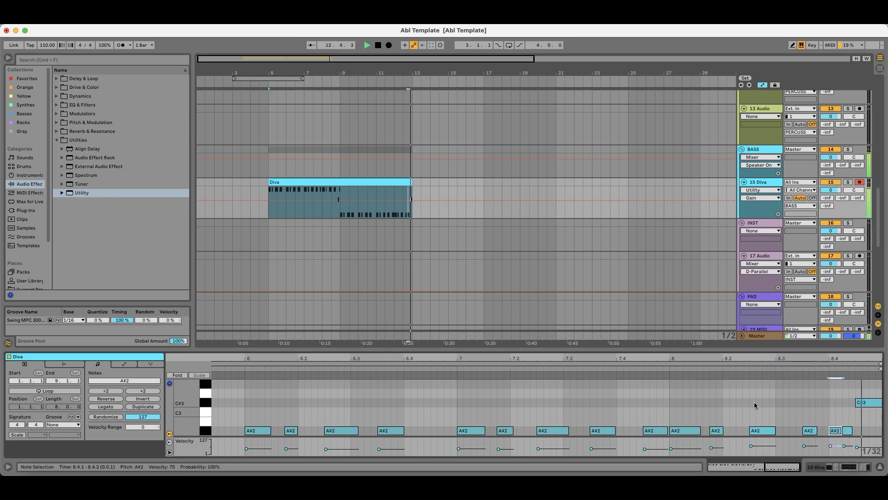
Step: Apply the Swing MPC groove from the groove pool to the Diva clip and play it back
{"action": "key", "text": "super+a"}
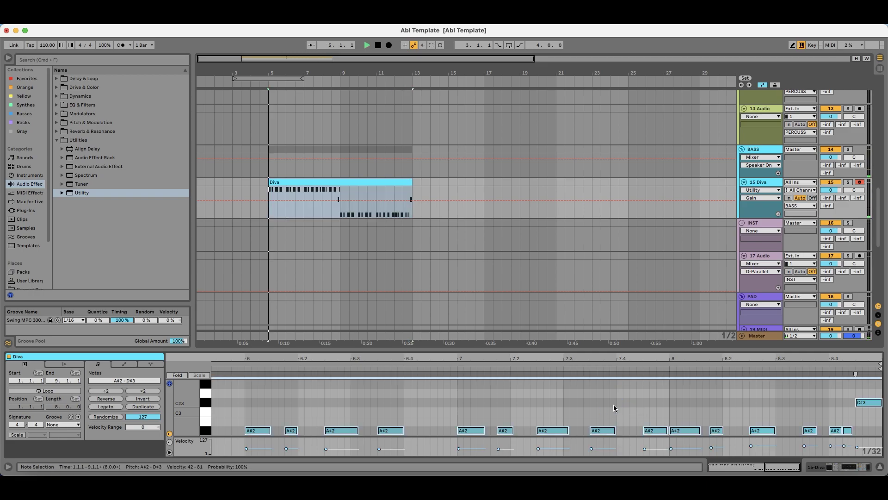
{"action": "left_click", "coordinate": [47, 423]}
{"action": "left_click", "coordinate": [59, 440]}
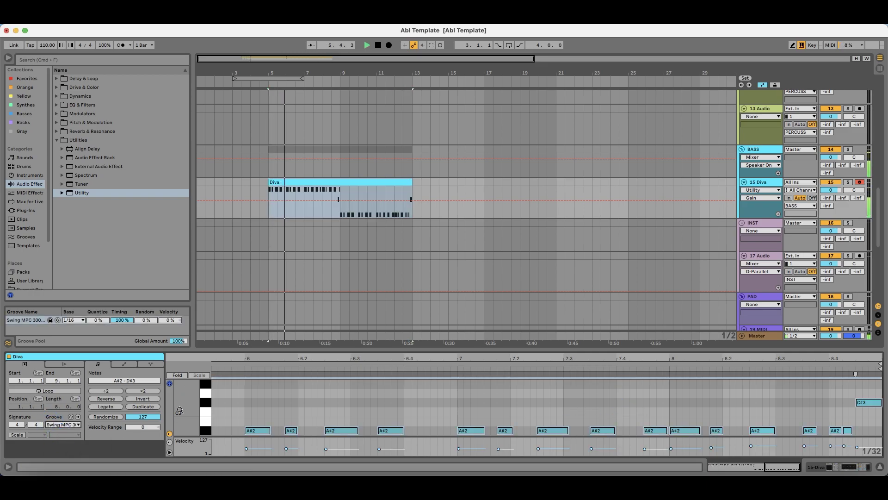
{"action": "left_click", "coordinate": [415, 182]}
{"action": "left_click_drag", "start_coordinate": [290, 73], "coordinate": [303, 73]}
{"action": "key", "text": "space"}
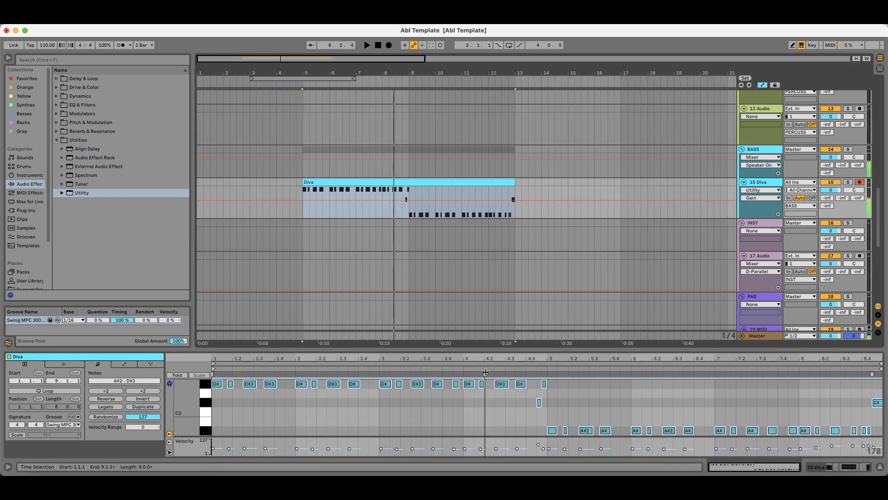
Step: Lengthen the D#3 note at 3.4.3 up to the start of bar 4 and play the passage
{"action": "left_click", "coordinate": [494, 418]}
{"action": "left_click_drag", "start_coordinate": [468, 361], "coordinate": [469, 382]}
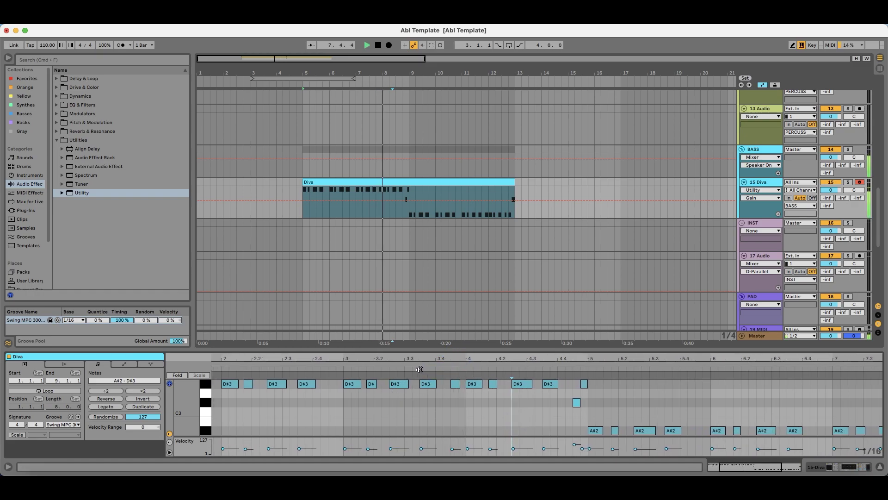
{"action": "left_click_drag", "start_coordinate": [441, 370], "coordinate": [474, 383]}
{"action": "left_click", "coordinate": [412, 373]}
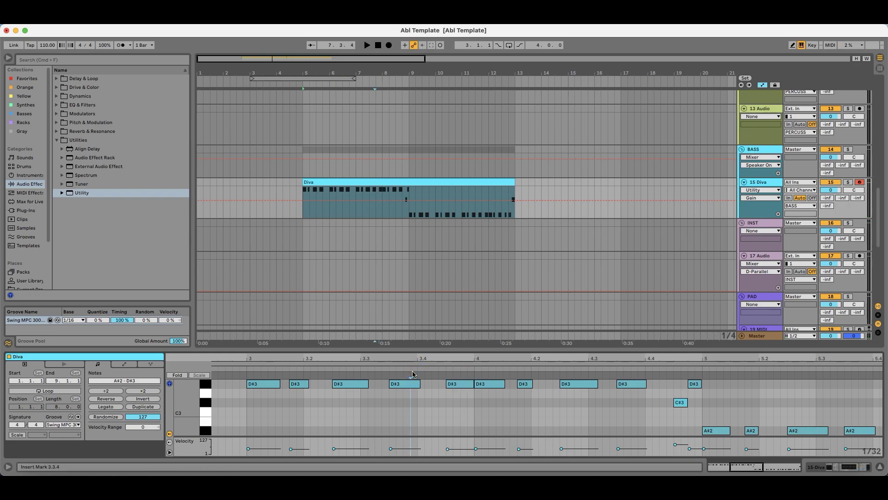
{"action": "key", "text": "space"}
{"action": "left_click_drag", "start_coordinate": [473, 363], "coordinate": [472, 358]}
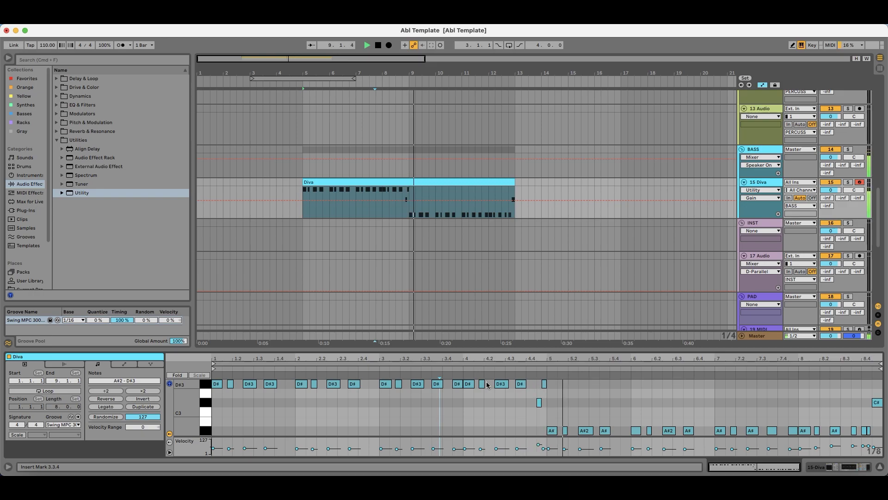
Step: Select the empty MIDI track 19 in the PAD group and open the Ambient & Evolving sounds
{"action": "left_click", "coordinate": [757, 184]}
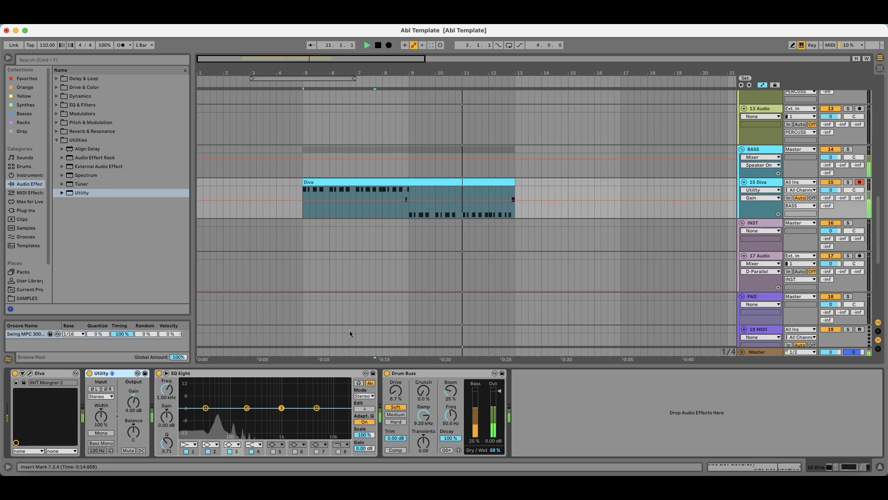
{"action": "scroll", "coordinate": [310, 265], "scroll_direction": "down", "scroll_amount": 5}
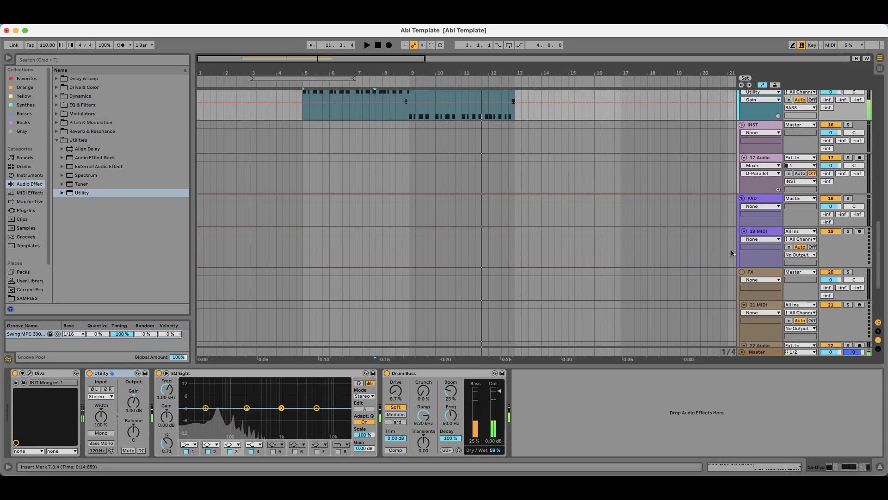
{"action": "left_click", "coordinate": [768, 232]}
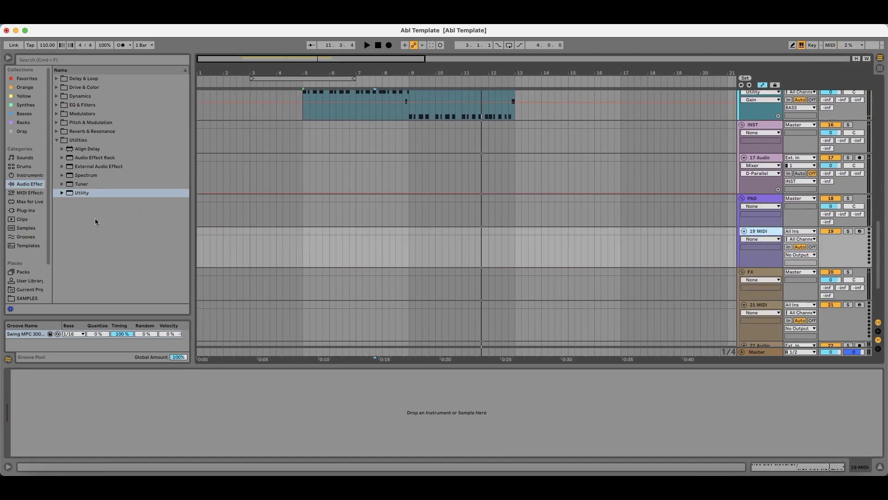
{"action": "left_click", "coordinate": [25, 157]}
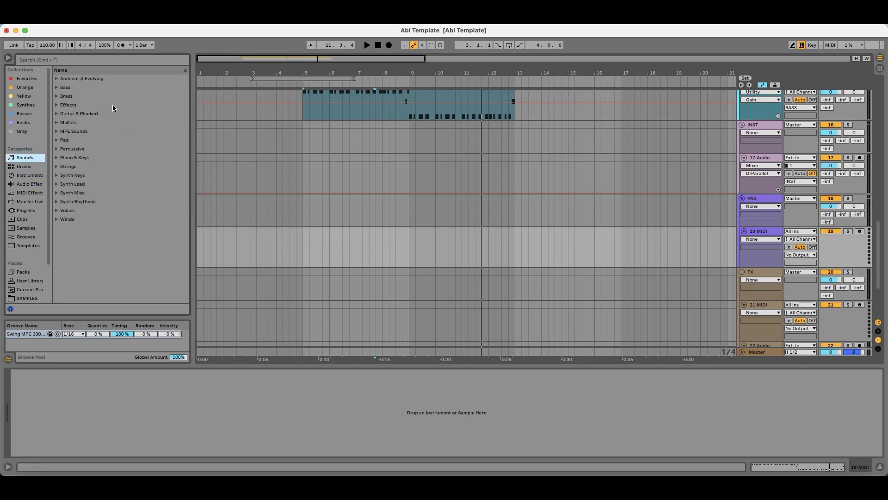
{"action": "left_click", "coordinate": [99, 87]}
{"action": "left_click", "coordinate": [99, 79]}
{"action": "key", "text": "Right"}
Step: Audition Ambient & Evolving presets such as Ambient Swells, Big Major 9 and ASMR Cave Texture, and load Artica onto track 19
{"action": "key", "text": "Down"}
{"action": "key", "text": "Down"}
{"action": "key", "text": "Down"}
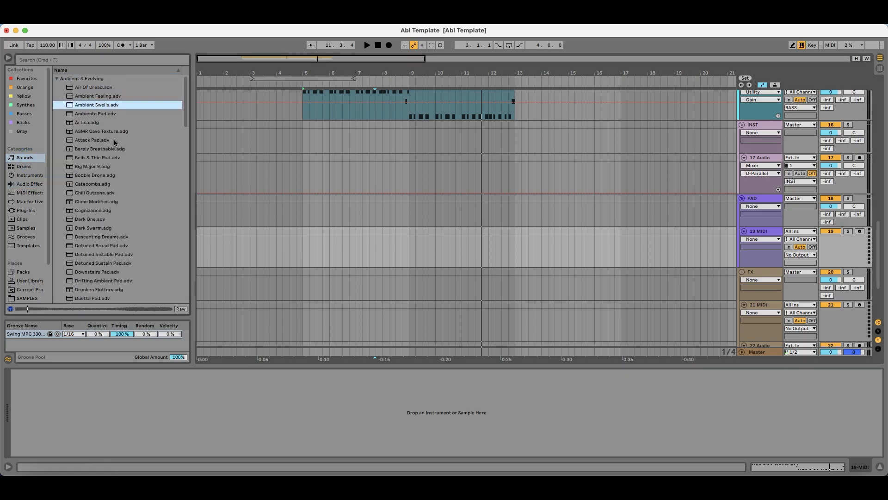
{"action": "key", "text": "Up"}
{"action": "left_click", "coordinate": [107, 167]}
{"action": "scroll", "coordinate": [109, 185], "scroll_direction": "down", "scroll_amount": 2}
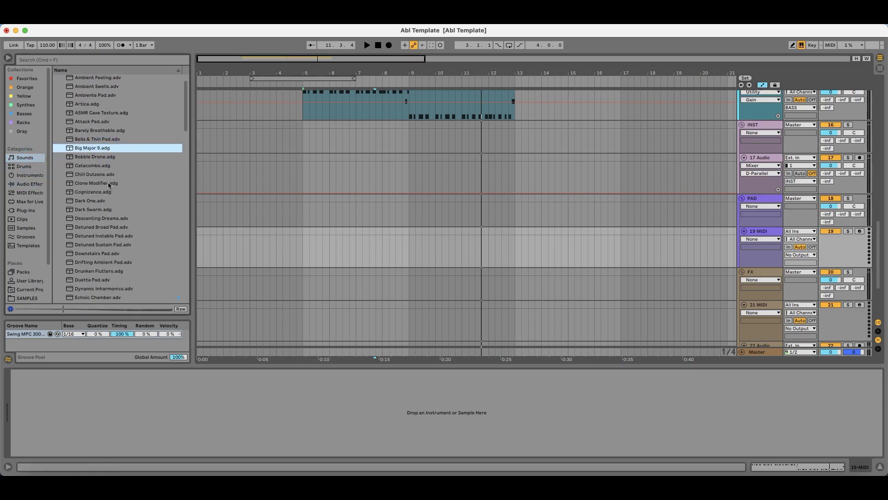
{"action": "key", "text": "Up"}
{"action": "key", "text": "Up"}
{"action": "key", "text": "Up"}
{"action": "key", "text": "Up"}
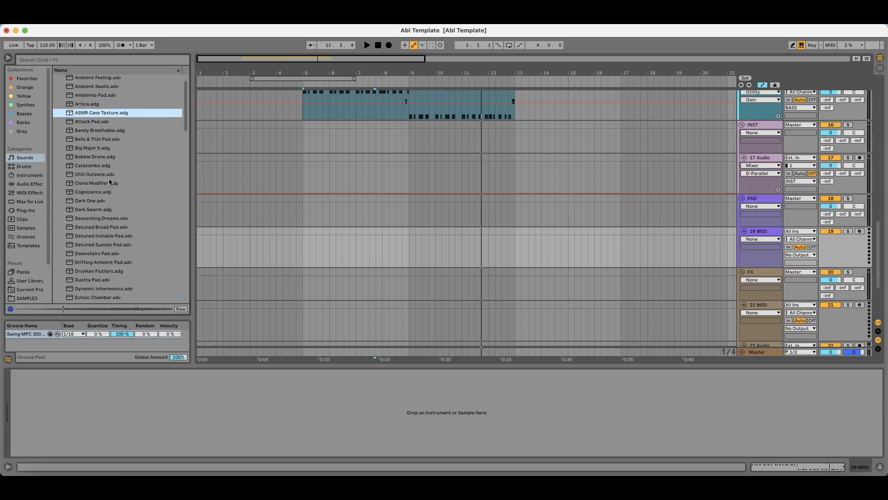
{"action": "left_click", "coordinate": [103, 175]}
{"action": "left_click_drag", "start_coordinate": [96, 106], "coordinate": [343, 246]}
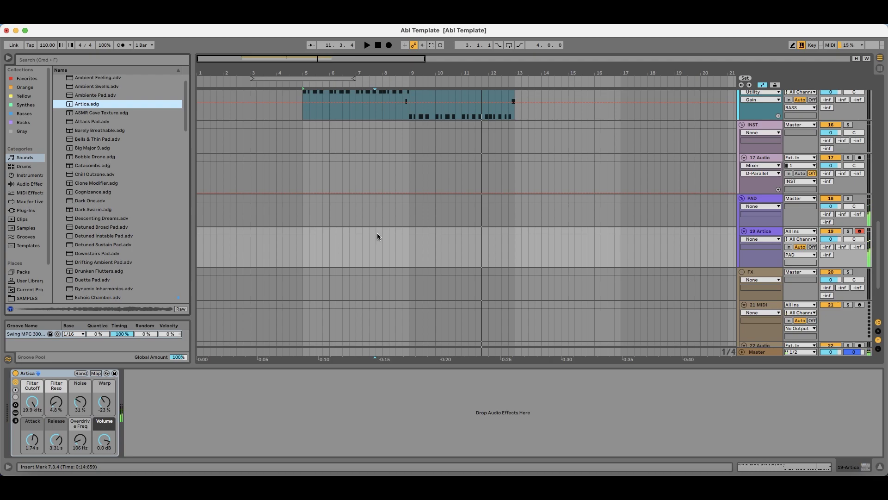
Step: Insert a new MIDI track below the Artica track and load the u-he Hive plug-in onto it
{"action": "left_click", "coordinate": [306, 231]}
{"action": "key", "text": "space"}
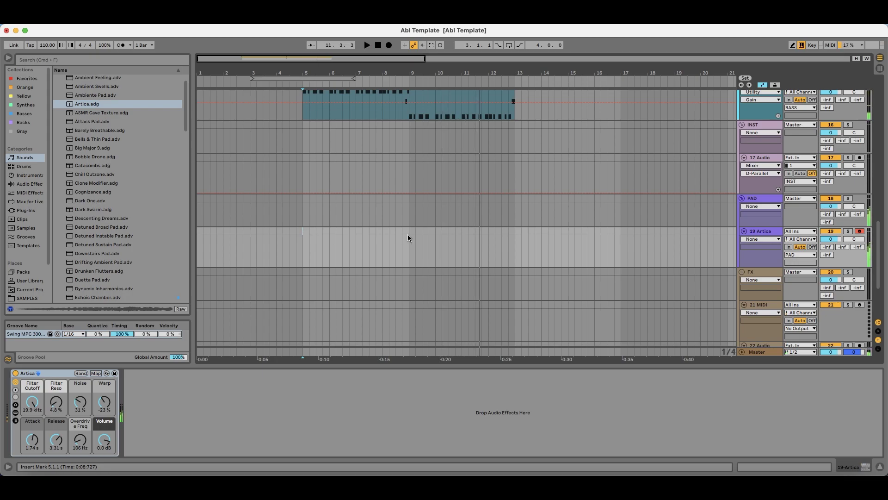
{"action": "left_click", "coordinate": [749, 237]}
{"action": "key", "text": "super+shift+t"}
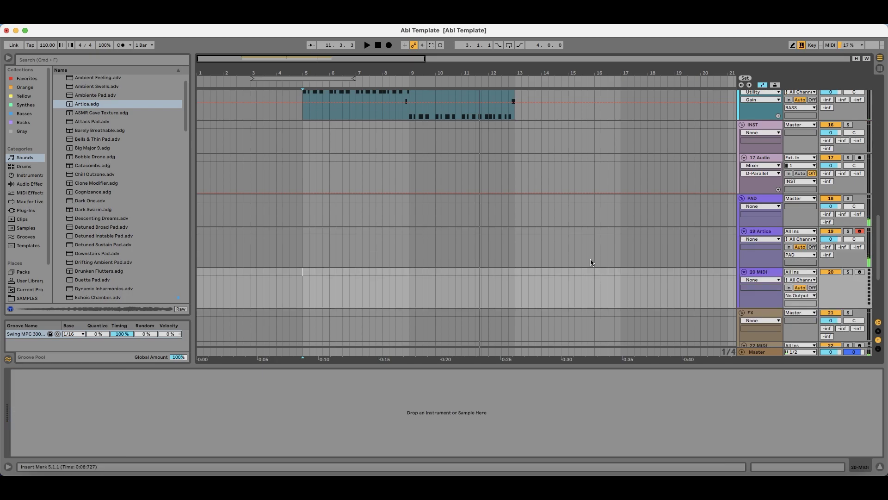
{"action": "left_click", "coordinate": [26, 210]}
{"action": "left_click_drag", "start_coordinate": [88, 178], "coordinate": [352, 292]}
{"action": "left_click", "coordinate": [477, 79]}
{"action": "left_click_drag", "start_coordinate": [477, 79], "coordinate": [476, 69]}
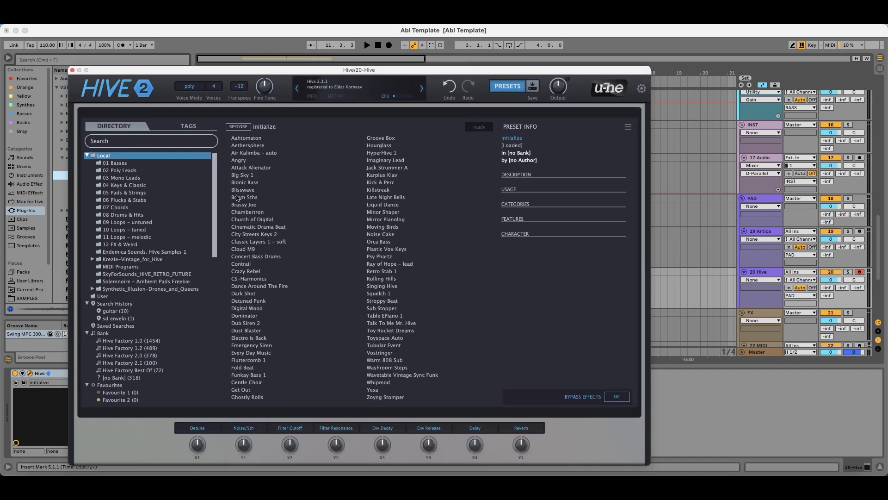
Step: Audition Hive's 05 Pads & Strings presets such as ARK Passing Comet, AZ Warble Pad, BL Afterburner and BL Frozen Tundra
{"action": "left_click", "coordinate": [135, 192]}
{"action": "left_click", "coordinate": [292, 190]}
{"action": "left_click", "coordinate": [279, 198]}
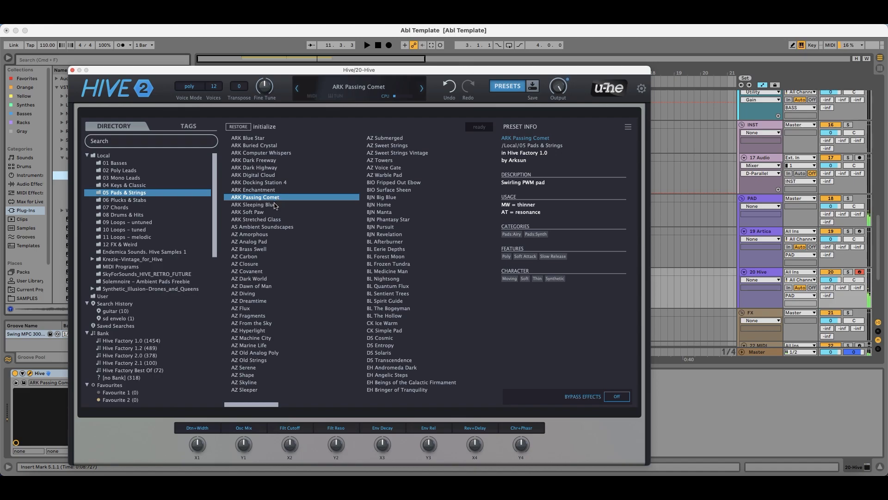
{"action": "left_click", "coordinate": [383, 198]}
{"action": "left_click", "coordinate": [396, 175]}
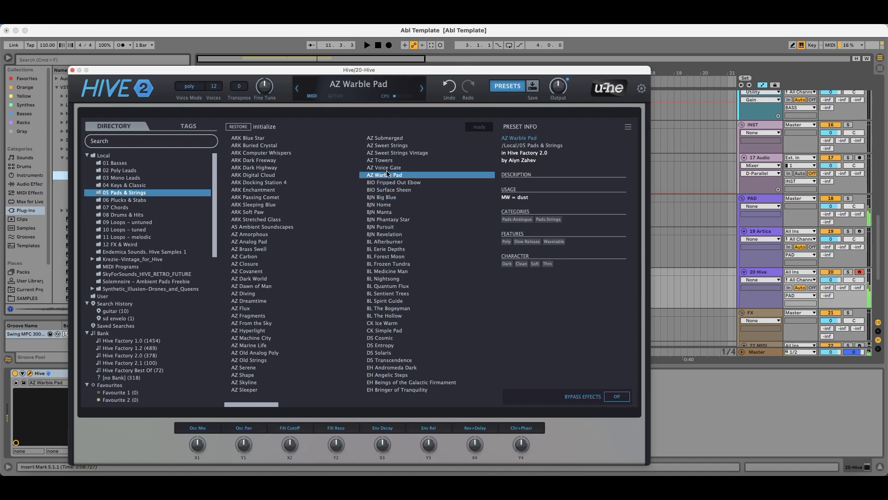
{"action": "left_click", "coordinate": [402, 234]}
{"action": "left_click", "coordinate": [400, 242]}
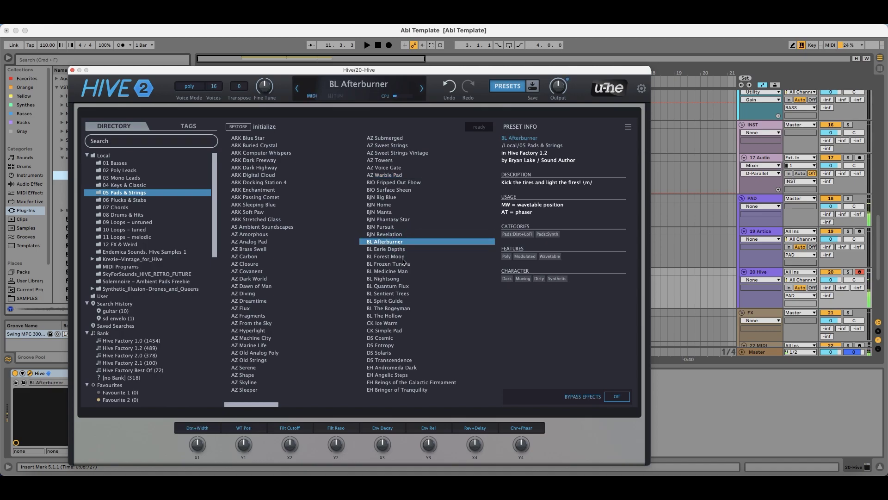
{"action": "left_click", "coordinate": [403, 263]}
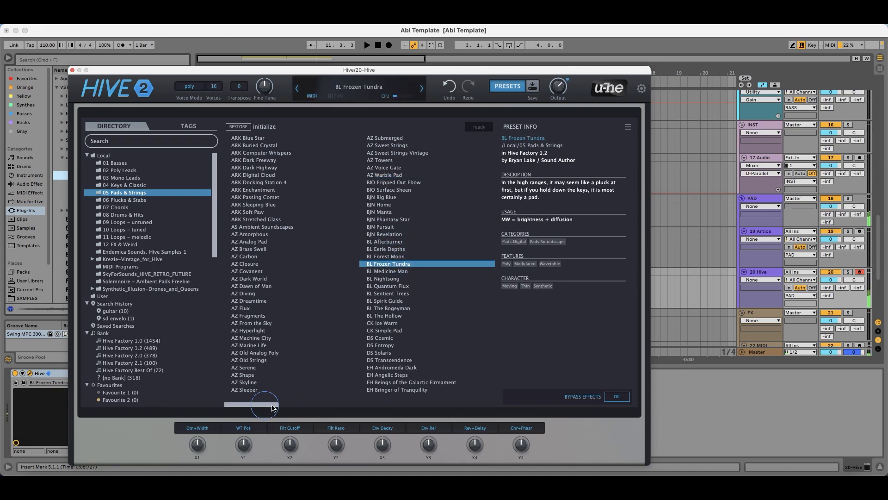
Step: Audition the EH and ETE pad presets from EH Future Pop Motion 3 through ETE Believer to ETE Cinema Saws
{"action": "left_click_drag", "start_coordinate": [273, 407], "coordinate": [327, 406]}
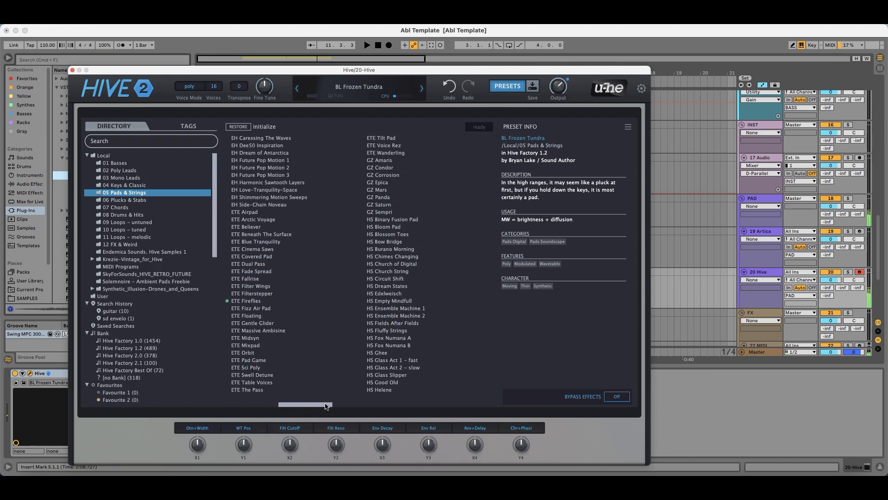
{"action": "left_click", "coordinate": [270, 175]}
{"action": "left_click", "coordinate": [272, 182]}
{"action": "left_click", "coordinate": [272, 190]}
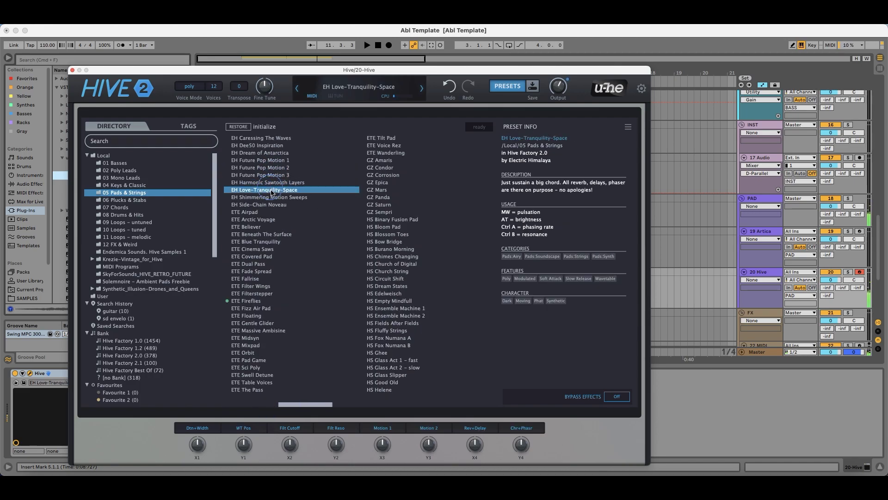
{"action": "left_click", "coordinate": [273, 199]}
{"action": "left_click", "coordinate": [280, 220]}
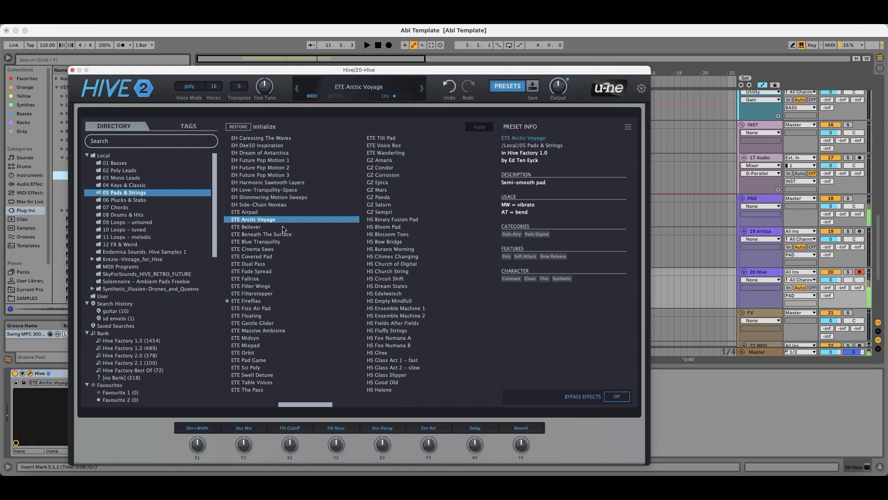
{"action": "left_click", "coordinate": [283, 227]}
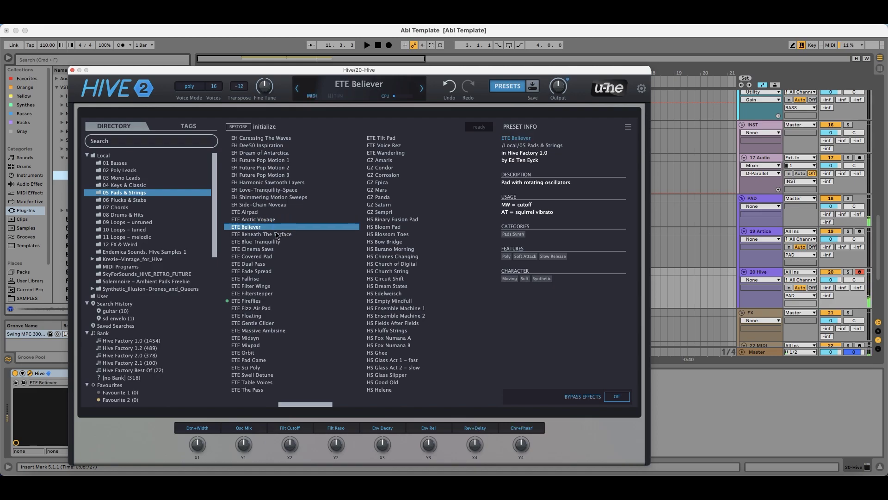
{"action": "left_click", "coordinate": [277, 241]}
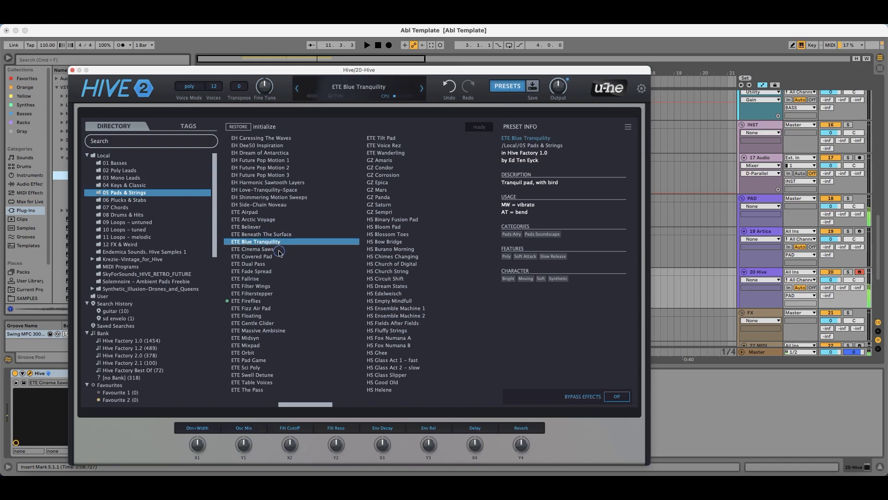
{"action": "left_click", "coordinate": [279, 252]}
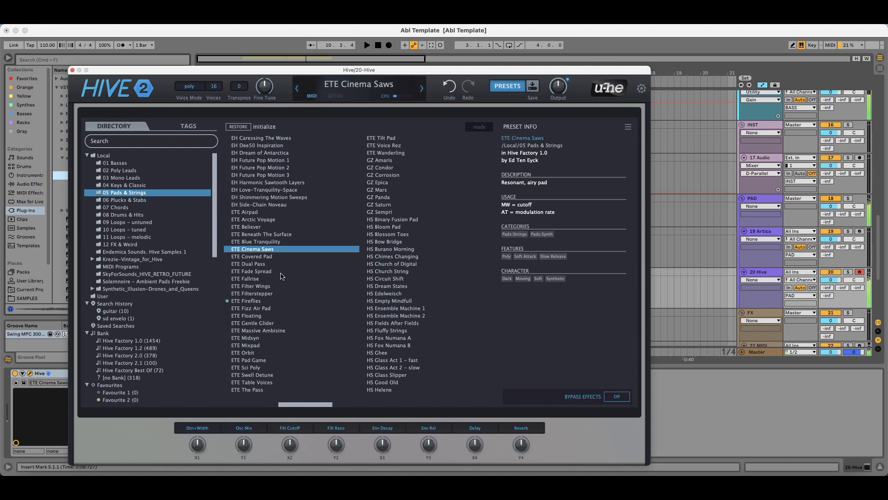
Step: Audition the ETE pad presets from ETE Fade Spread down to ETE Fizz Air Pad
{"action": "left_click", "coordinate": [287, 271]}
{"action": "left_click", "coordinate": [286, 278]}
{"action": "left_click", "coordinate": [283, 286]}
{"action": "left_click", "coordinate": [282, 294]}
{"action": "left_click", "coordinate": [283, 302]}
{"action": "left_click", "coordinate": [284, 308]}
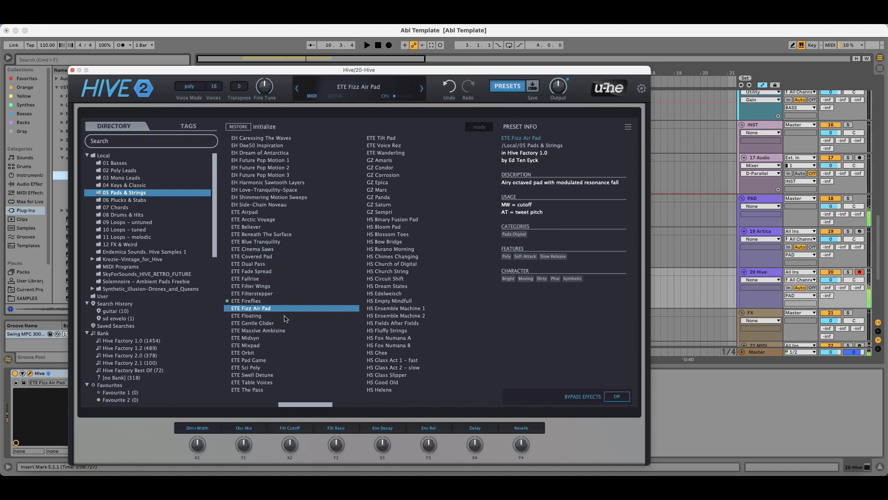
Step: Try presets such as HS Bow Bridge, HS Burano Morning and ETE Voice Rez, and load HS Chimes Changing in Hive
{"action": "left_click", "coordinate": [390, 293]}
{"action": "left_click", "coordinate": [400, 242]}
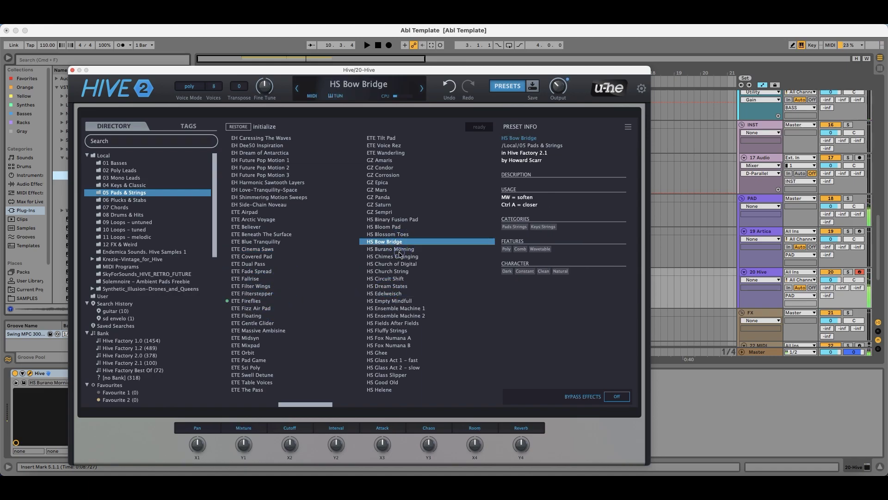
{"action": "left_click", "coordinate": [400, 250]}
{"action": "left_click", "coordinate": [389, 189]}
{"action": "left_click", "coordinate": [387, 167]}
{"action": "left_click", "coordinate": [391, 146]}
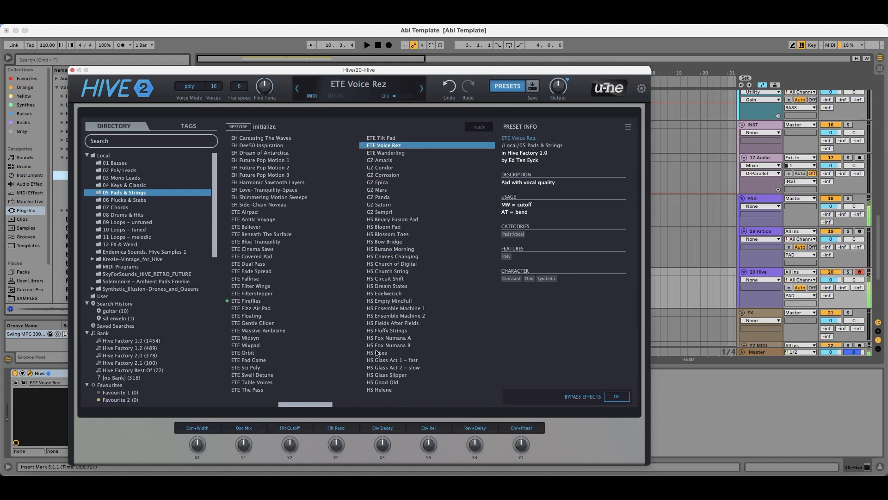
{"action": "left_click_drag", "start_coordinate": [318, 406], "coordinate": [344, 406]}
{"action": "left_click", "coordinate": [278, 257]}
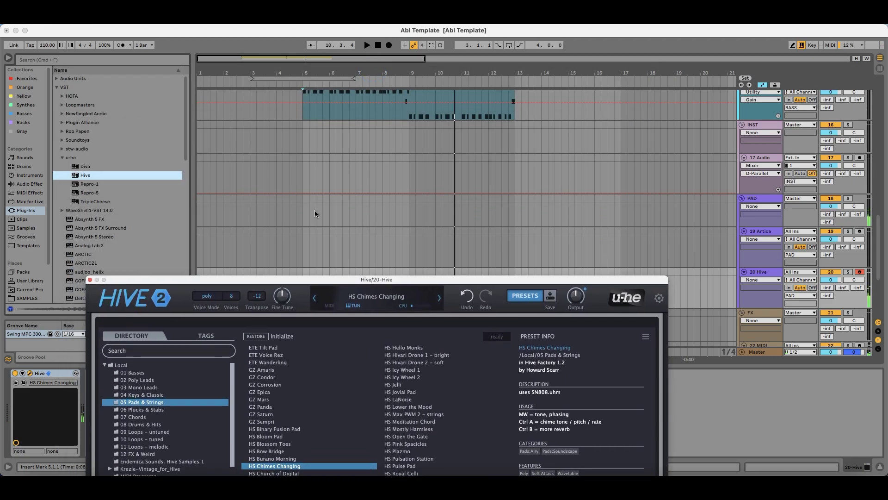
Step: Record a two-chord pad part on the Hive track from bar 5 over the bassline, and open the recorded clip's notes
{"action": "left_click", "coordinate": [305, 202]}
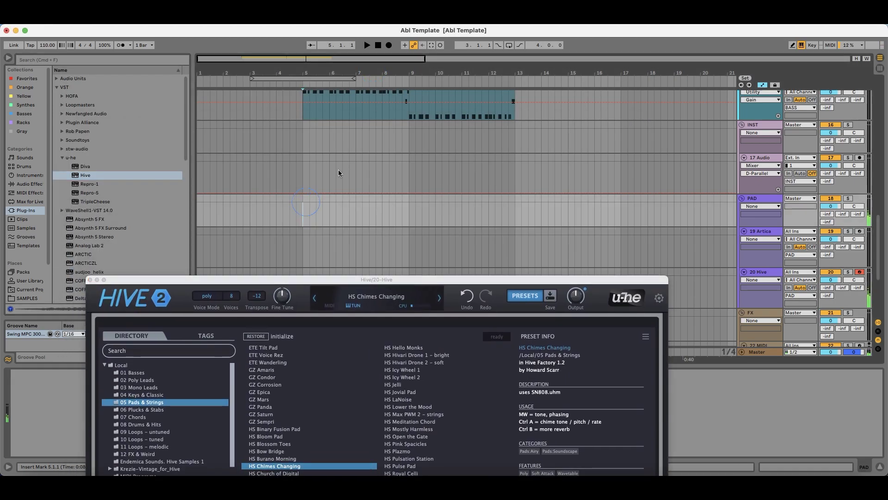
{"action": "left_click", "coordinate": [389, 46]}
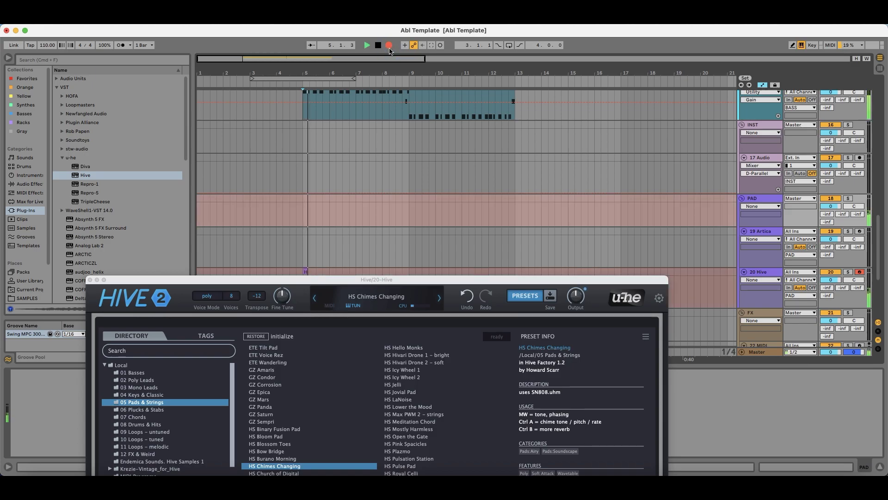
{"action": "scroll", "coordinate": [389, 152], "scroll_direction": "down", "scroll_amount": 3}
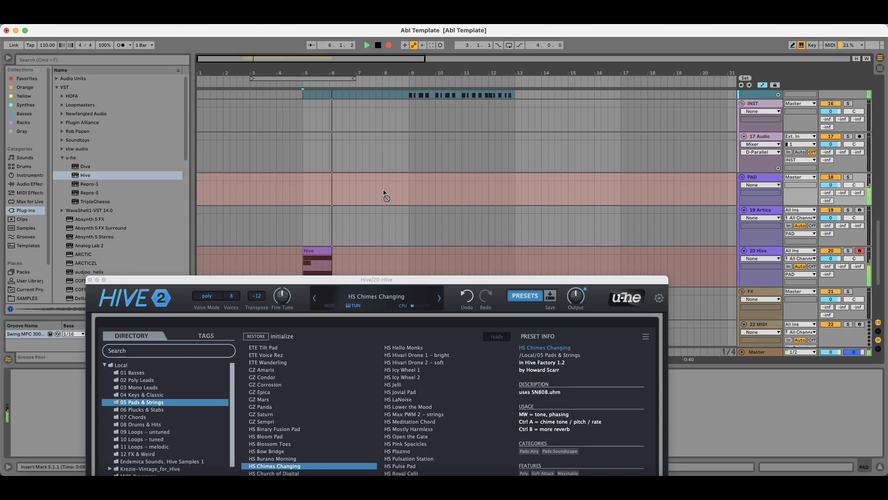
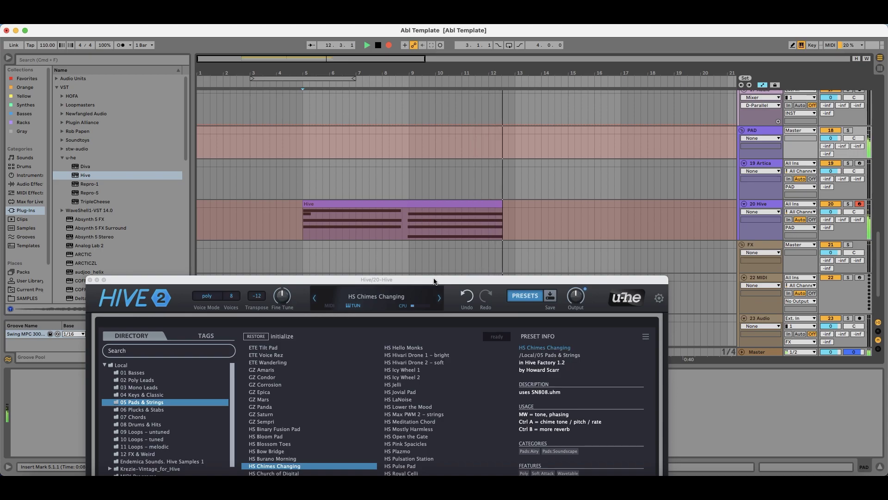
{"action": "key", "text": "space"}
{"action": "left_click", "coordinate": [366, 202]}
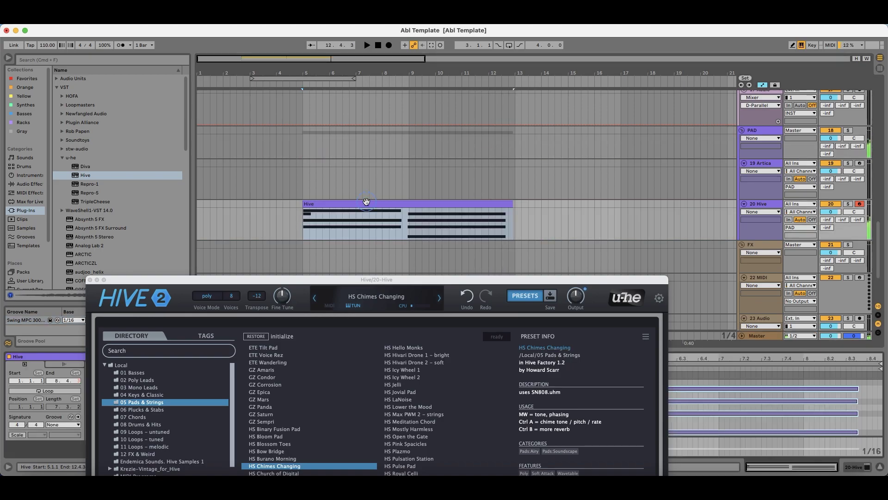
{"action": "left_click", "coordinate": [91, 279]}
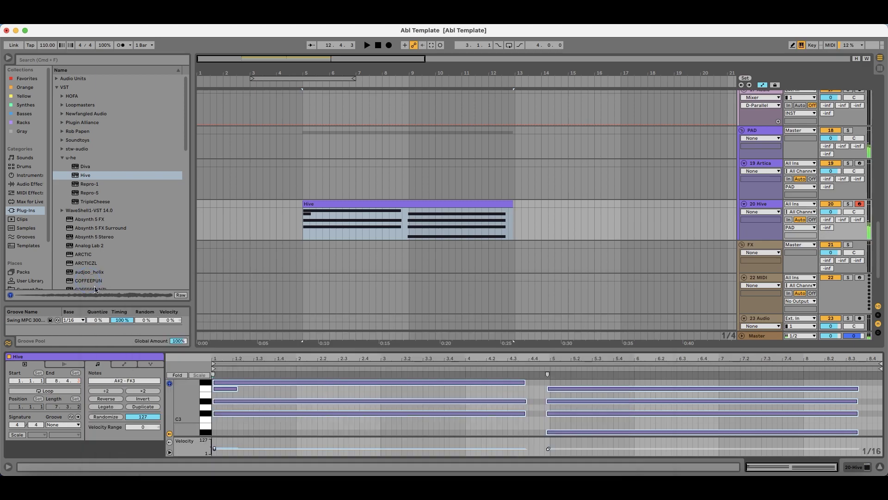
Step: Delete the short stray F3 note at the start of the Hive clip
{"action": "left_click", "coordinate": [246, 391]}
{"action": "left_click", "coordinate": [232, 390]}
{"action": "key", "text": "Delete"}
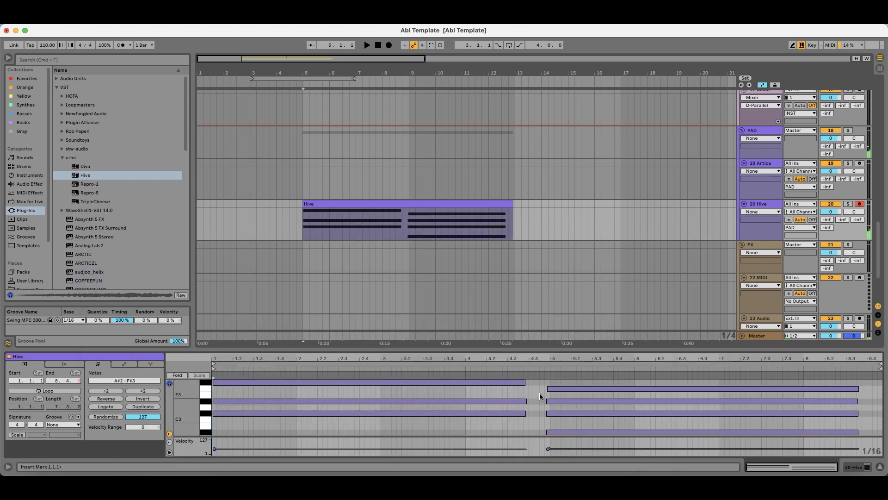
Step: Quantize and lengthen the Hive chords to fill four bars each, and extend the clip to the start of bar 13
{"action": "left_click_drag", "start_coordinate": [539, 393], "coordinate": [748, 426]}
{"action": "key", "text": "super+u"}
{"action": "left_click_drag", "start_coordinate": [523, 420], "coordinate": [887, 433]}
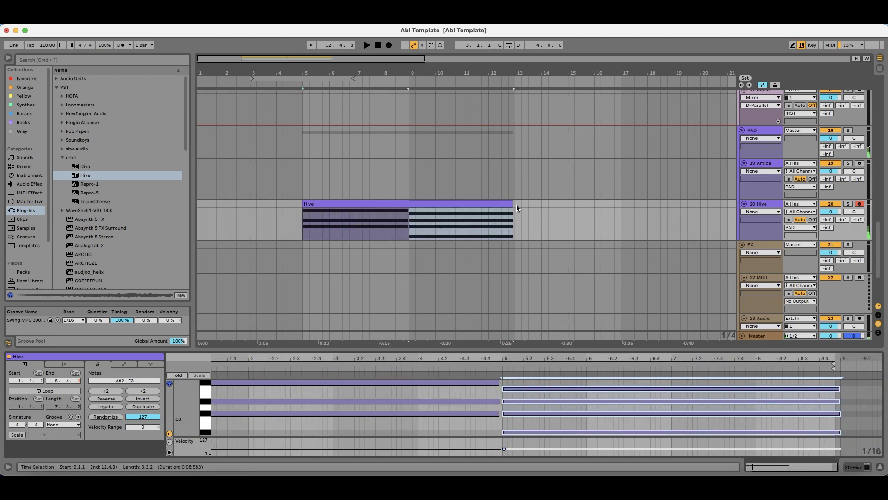
{"action": "left_click_drag", "start_coordinate": [517, 207], "coordinate": [519, 207]}
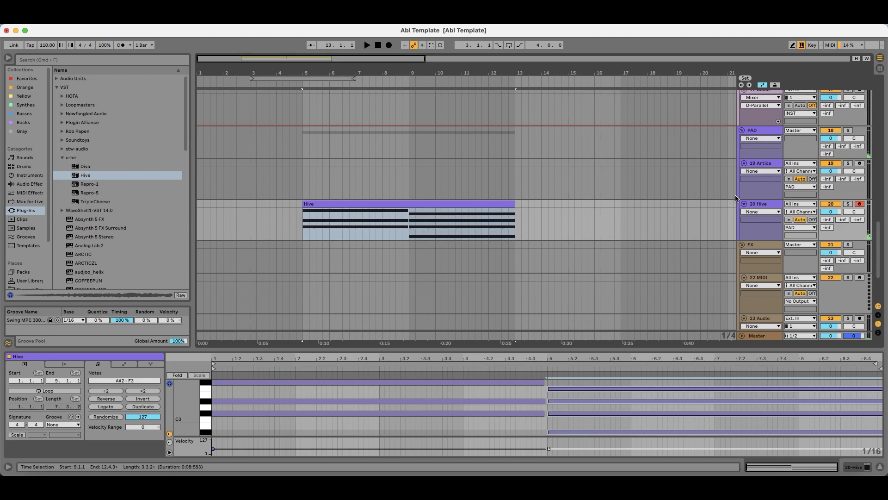
Step: Reopen Hive and audition the HS presets from HS Church of Digital through HS Dream States to HS Fluffy Strings
{"action": "left_click", "coordinate": [759, 204]}
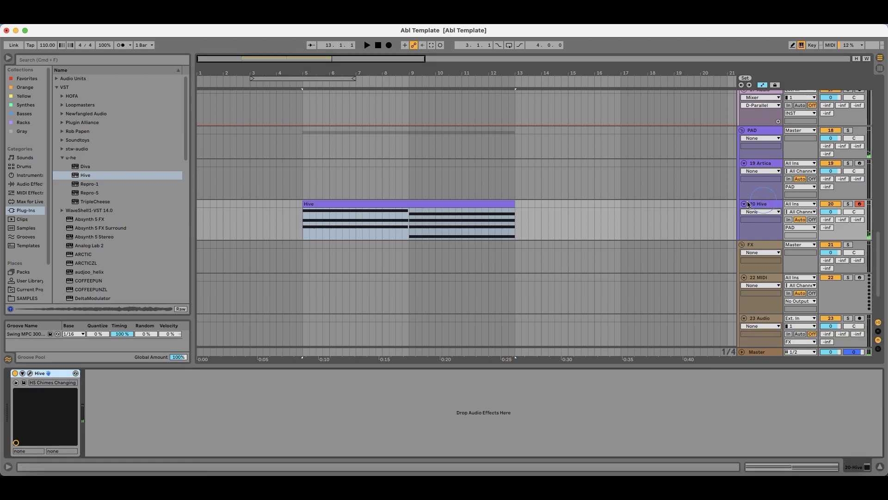
{"action": "left_click", "coordinate": [30, 374]}
{"action": "left_click", "coordinate": [309, 275]}
{"action": "left_click", "coordinate": [309, 282]}
{"action": "left_click", "coordinate": [306, 289]}
{"action": "left_click", "coordinate": [305, 297]}
{"action": "left_click", "coordinate": [303, 319]}
{"action": "left_click", "coordinate": [290, 312]}
{"action": "left_click", "coordinate": [287, 326]}
{"action": "left_click", "coordinate": [289, 334]}
{"action": "left_click", "coordinate": [296, 341]}
Step: Compare HS presets such as HS Shorelines, HS Plazmo and HS Pulse Pad, and load HS Royal Celli in Hive
{"action": "left_click", "coordinate": [450, 334]}
{"action": "left_click", "coordinate": [421, 319]}
{"action": "left_click", "coordinate": [410, 288]}
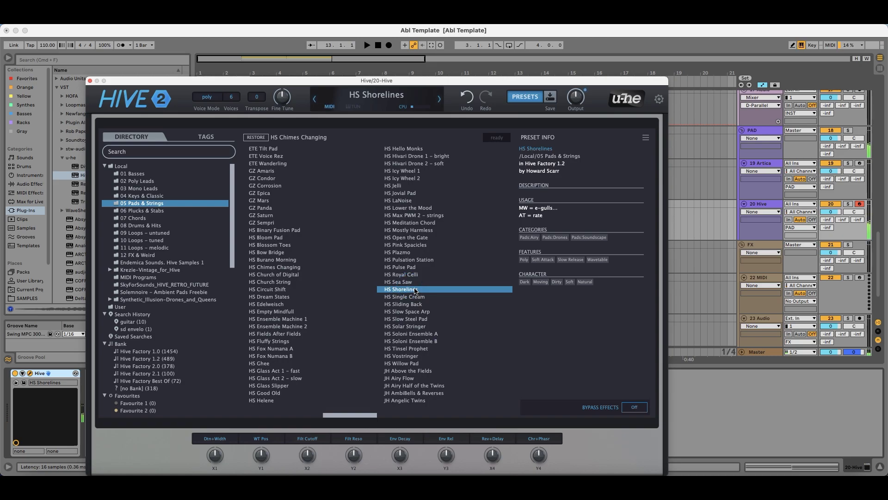
{"action": "left_click", "coordinate": [419, 274]}
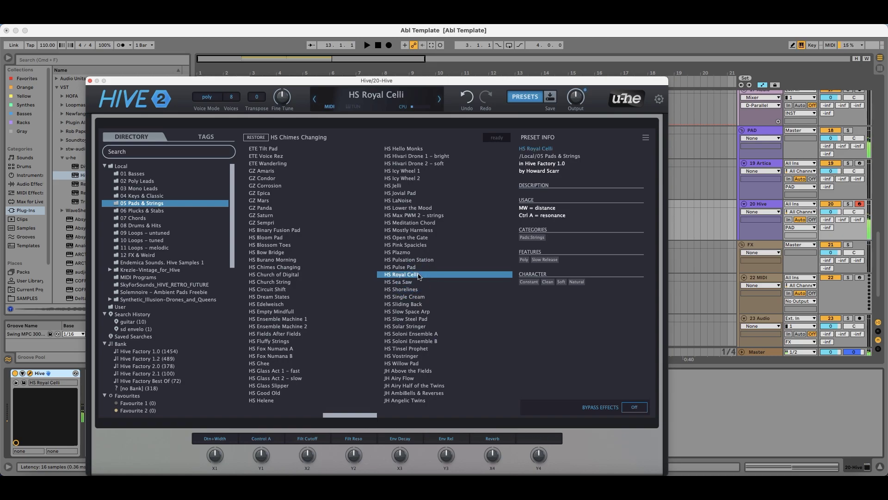
{"action": "left_click", "coordinate": [414, 252]}
{"action": "left_click", "coordinate": [412, 260]}
{"action": "left_click", "coordinate": [411, 266]}
{"action": "left_click", "coordinate": [416, 274]}
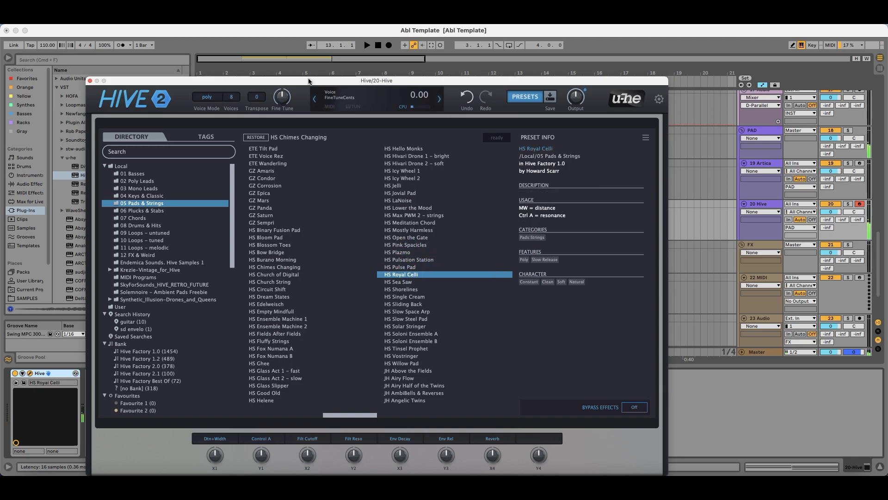
Step: Play the soloed Hive track and add the Auto Filter preset Bandpass Spinner after Hive
{"action": "key", "text": "space"}
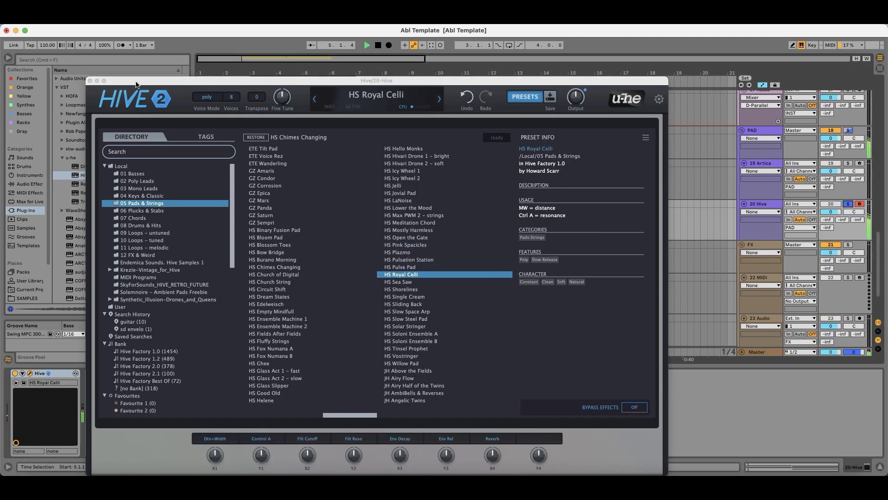
{"action": "left_click_drag", "start_coordinate": [231, 80], "coordinate": [464, 200]}
{"action": "left_click", "coordinate": [22, 184]}
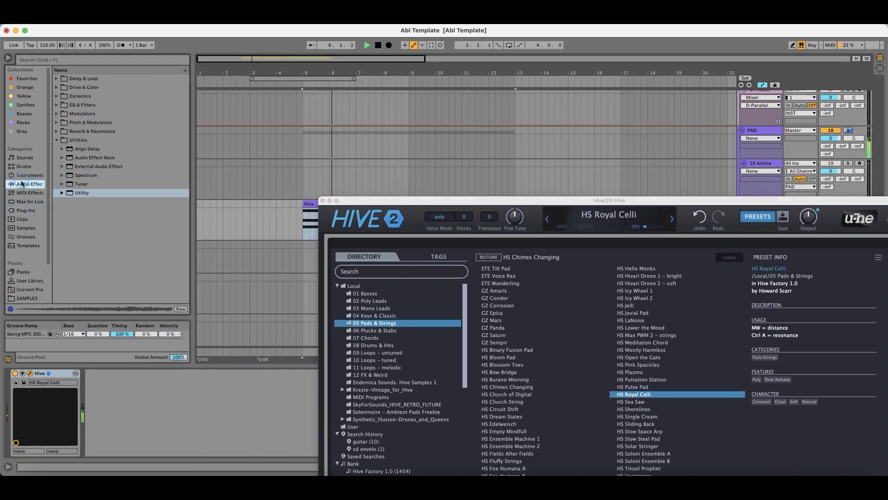
{"action": "left_click", "coordinate": [111, 105]}
{"action": "key", "text": "Up"}
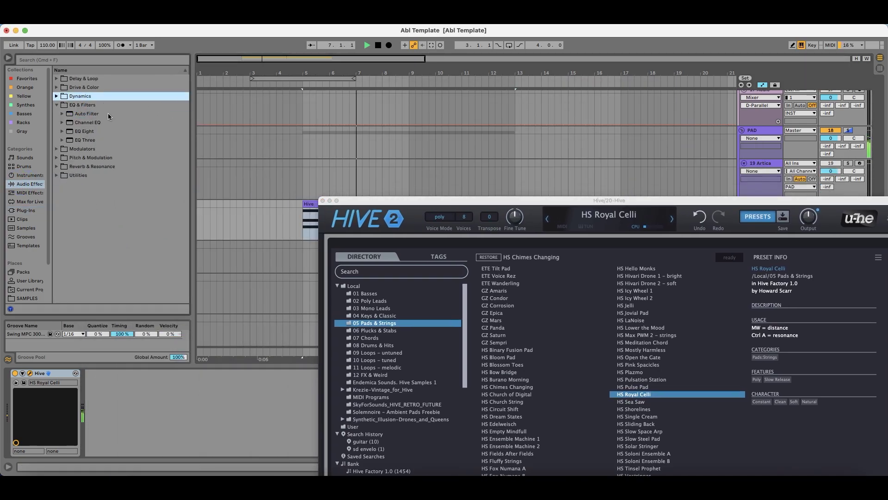
{"action": "left_click", "coordinate": [91, 114]}
{"action": "key", "text": "Down"}
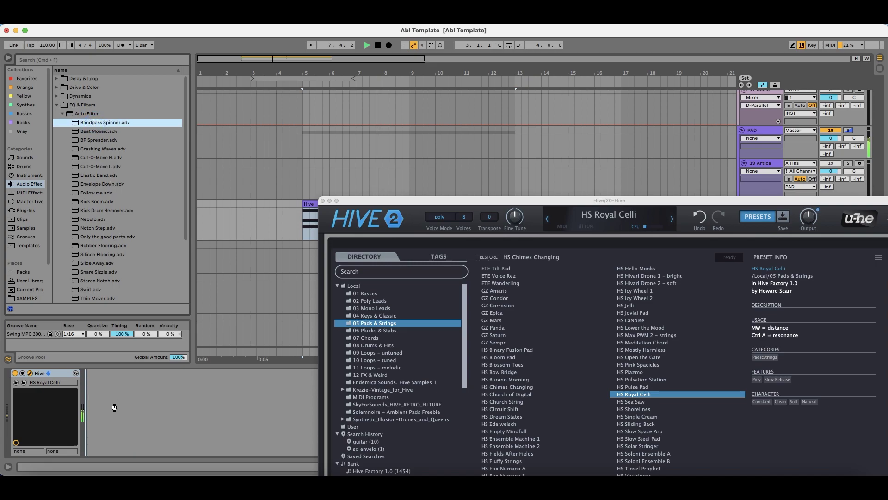
{"action": "key", "text": "Return"}
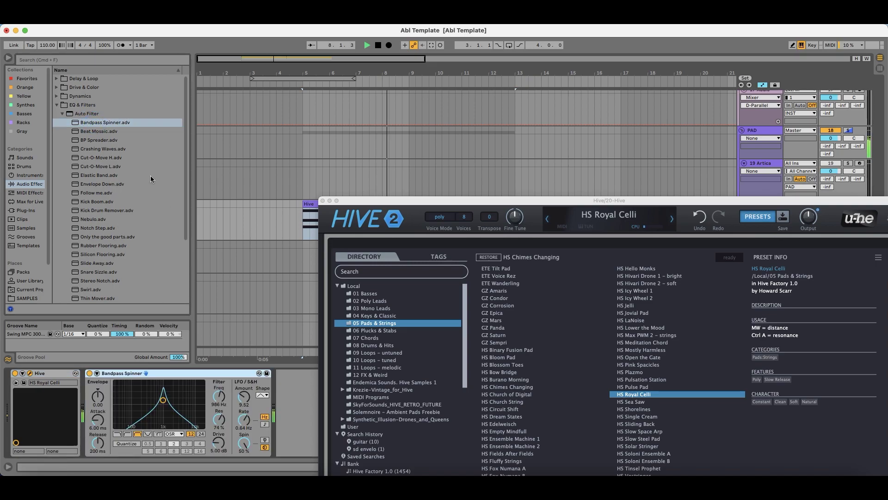
Step: Audition the Auto Filter presets Beat Mosaic, BP Spreader, Crashing Waves and Cut-O-Move H on the Hive track, and load Cut-O-Move L
{"action": "double_click", "coordinate": [105, 133]}
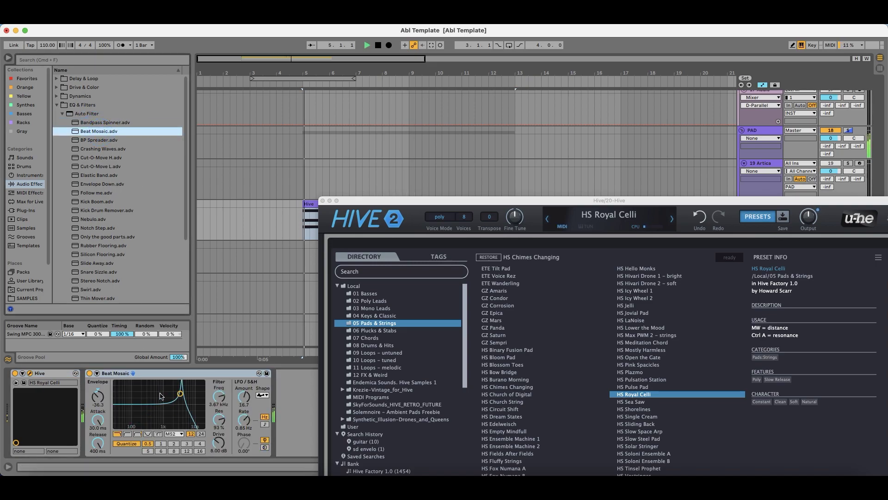
{"action": "key", "text": "Down"}
{"action": "key", "text": "Return"}
{"action": "key", "text": "Down"}
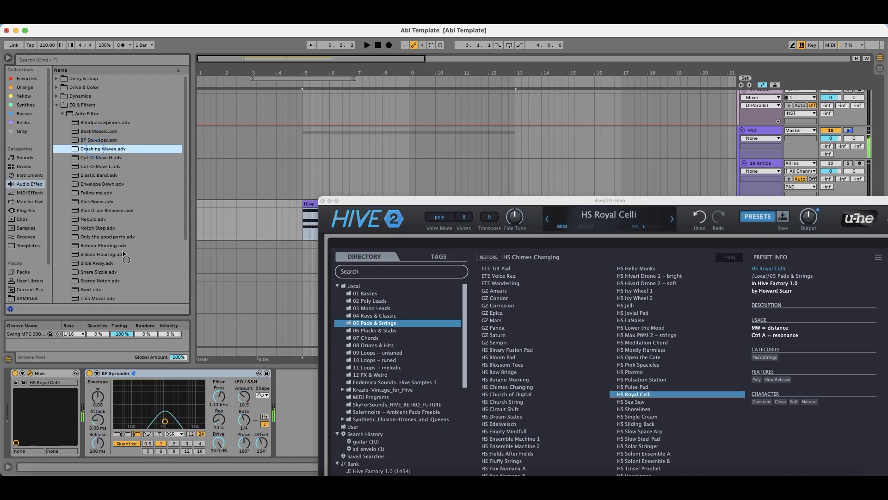
{"action": "key", "text": "Return"}
{"action": "left_click_drag", "start_coordinate": [391, 200], "coordinate": [191, 127]}
{"action": "left_click", "coordinate": [847, 204]}
{"action": "left_click_drag", "start_coordinate": [358, 128], "coordinate": [479, 108]}
{"action": "left_click", "coordinate": [151, 390]}
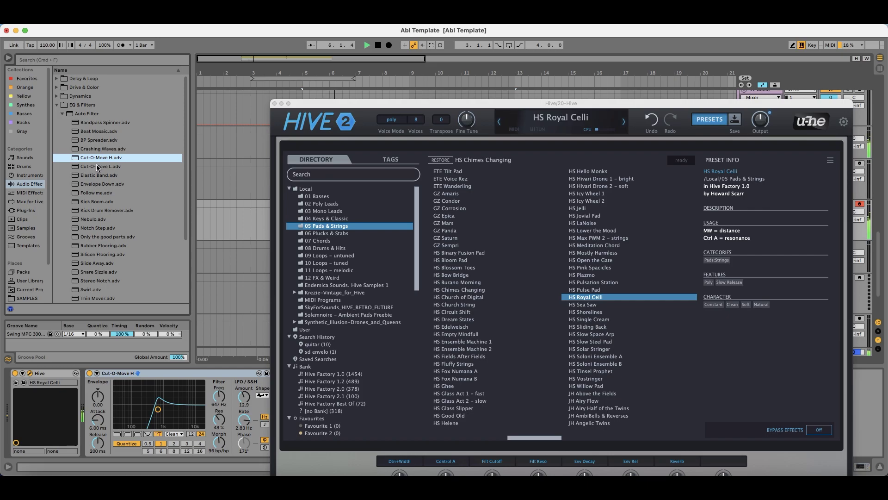
{"action": "double_click", "coordinate": [98, 167]}
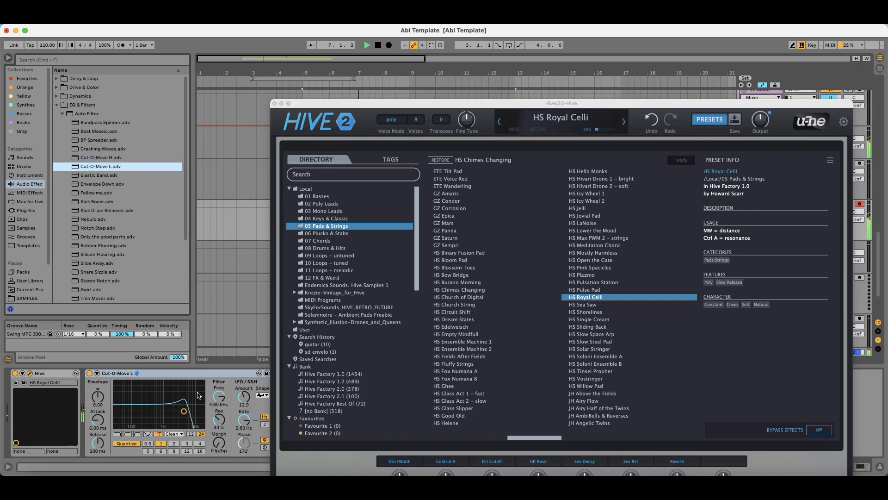
Step: Set the Cut-O-Move L filter to 682 Hz with 25 % resonance and a sine LFO shape, and close the Hive window
{"action": "left_click_drag", "start_coordinate": [223, 401], "coordinate": [223, 419]}
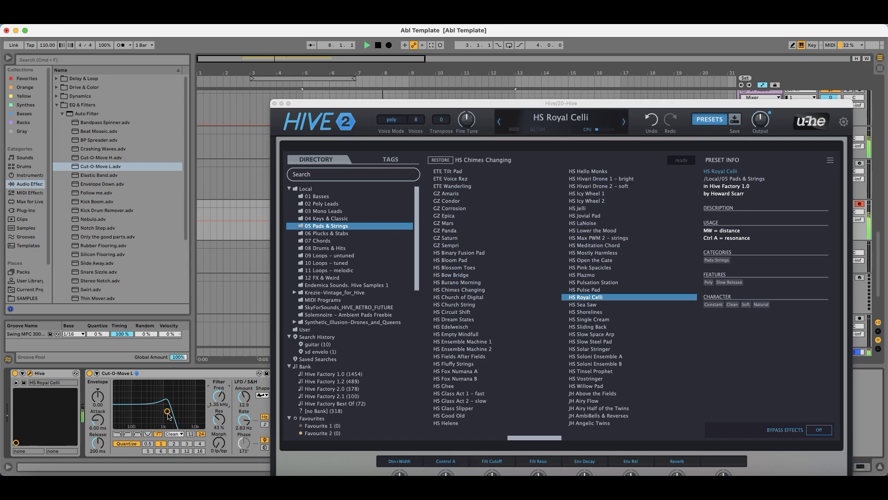
{"action": "left_click", "coordinate": [262, 395]}
{"action": "left_click", "coordinate": [262, 404]}
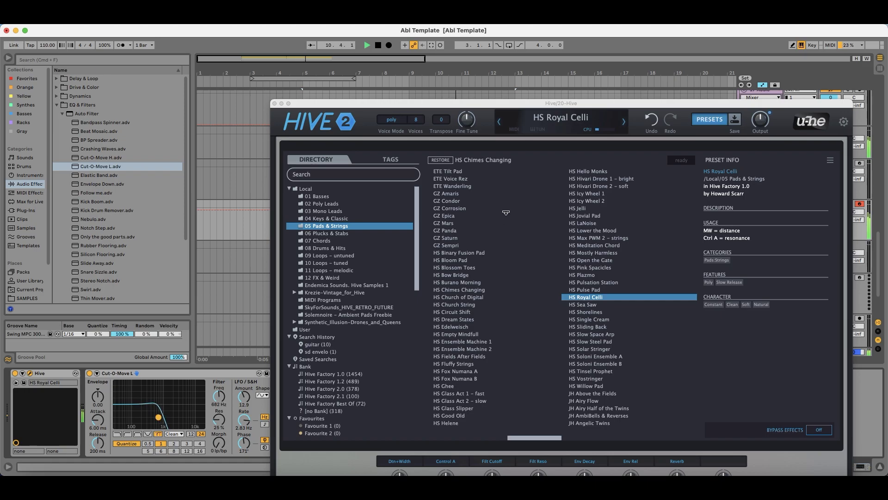
{"action": "left_click_drag", "start_coordinate": [483, 106], "coordinate": [367, 83]}
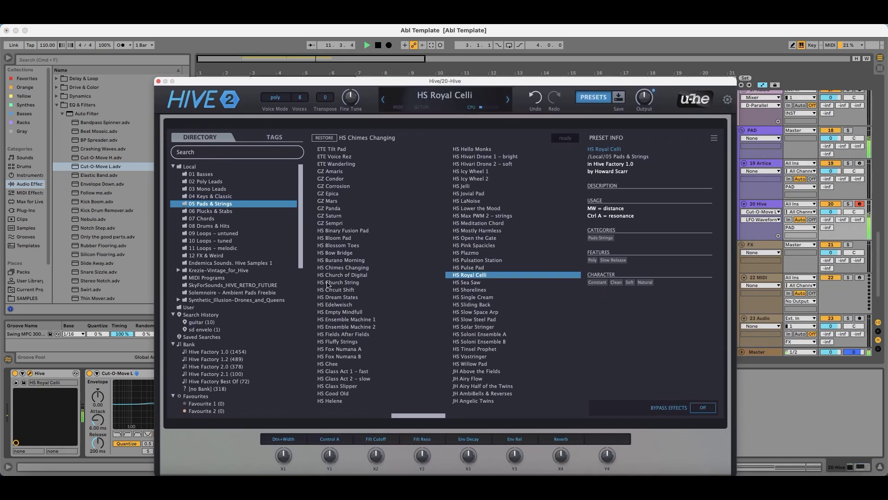
{"action": "left_click_drag", "start_coordinate": [285, 82], "coordinate": [431, 81]}
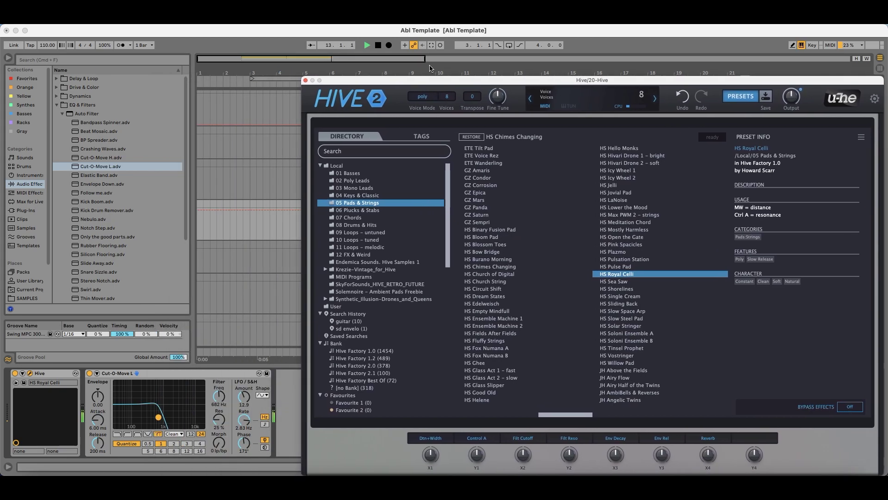
{"action": "left_click", "coordinate": [307, 81]}
{"action": "left_click", "coordinate": [417, 214]}
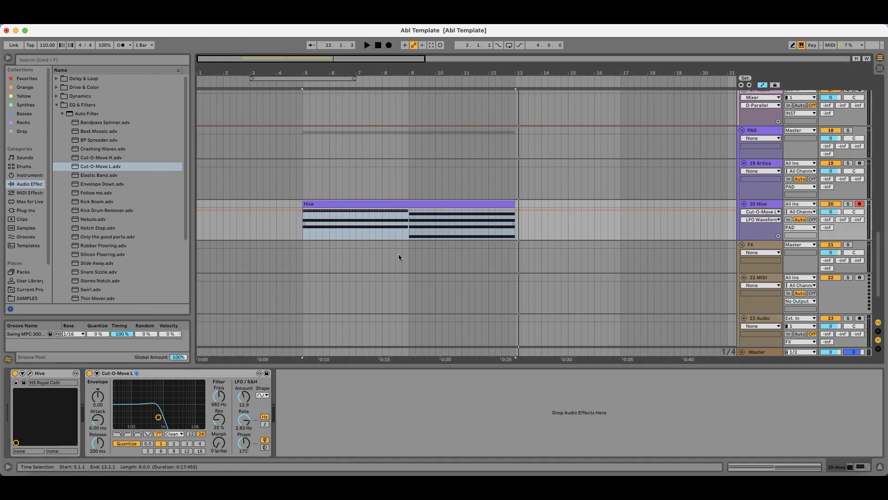
Step: Duplicate the kick, clap, hat, shaker and percussion clips from bars 5–13 so they also fill bars 13–21
{"action": "scroll", "coordinate": [408, 239], "scroll_direction": "up", "scroll_amount": 15}
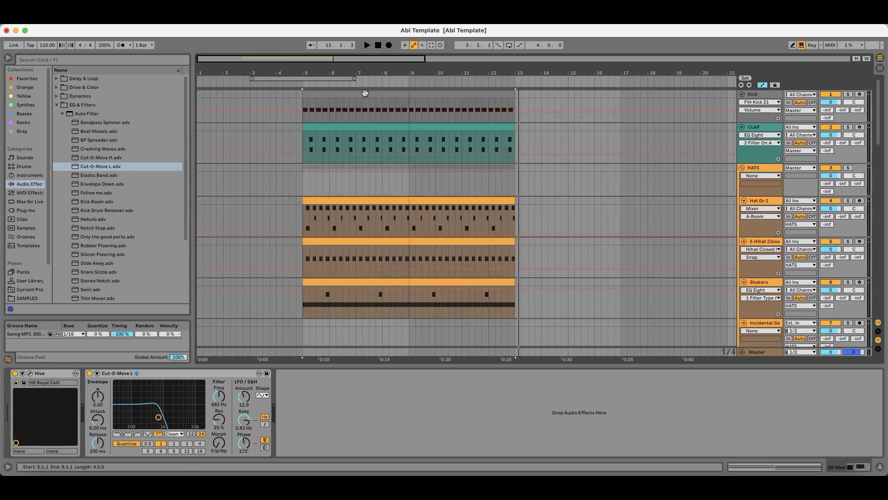
{"action": "key", "text": "super+d"}
{"action": "left_click", "coordinate": [454, 279]}
{"action": "scroll", "coordinate": [447, 283], "scroll_direction": "down", "scroll_amount": 3}
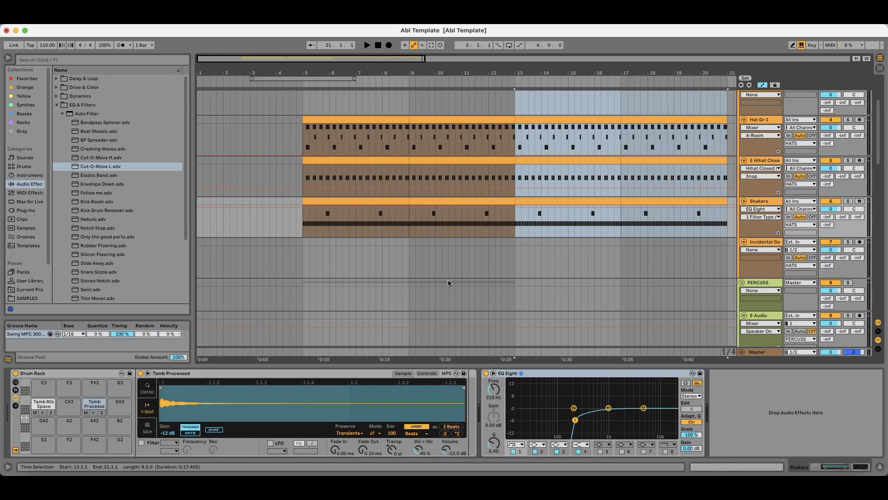
{"action": "scroll", "coordinate": [447, 283], "scroll_direction": "down", "scroll_amount": 5}
{"action": "left_click", "coordinate": [479, 279]}
{"action": "left_click", "coordinate": [481, 269]}
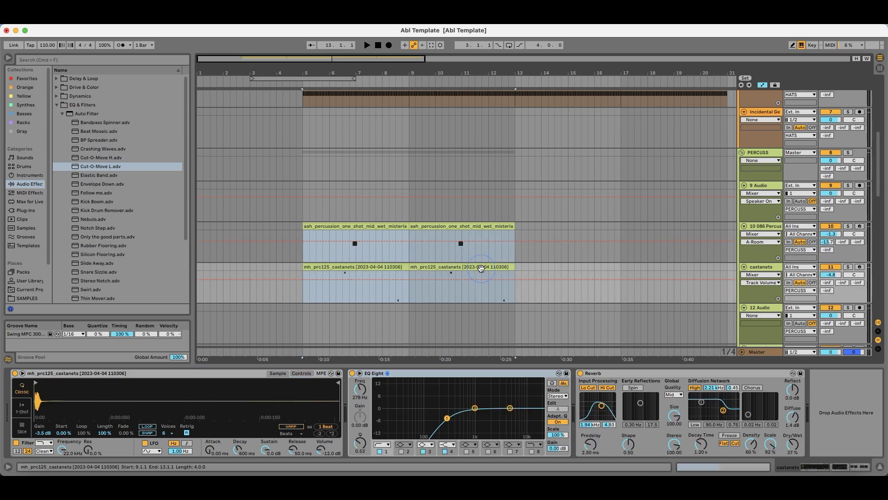
{"action": "key", "text": "super+d"}
Step: Duplicate the Diva bass clips and the Hive pad clip from bars 5–13 so they also fill bars 13–21
{"action": "scroll", "coordinate": [437, 208], "scroll_direction": "down", "scroll_amount": 5}
{"action": "left_click", "coordinate": [437, 225]}
{"action": "key", "text": "super+d"}
{"action": "key", "text": "minus"}
{"action": "key", "text": "minus"}
{"action": "scroll", "coordinate": [263, 262], "scroll_direction": "down", "scroll_amount": 5}
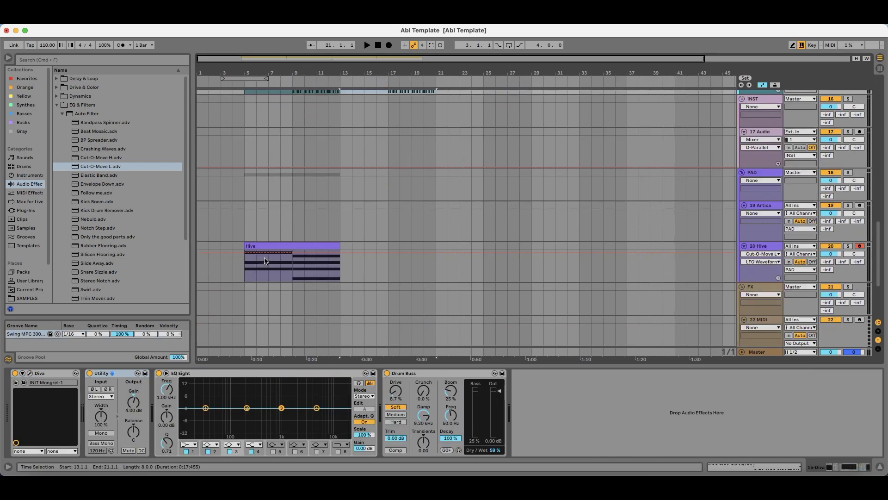
{"action": "left_click", "coordinate": [263, 262]}
{"action": "key", "text": "super+d"}
Step: Play the arrangement from bar 5 and set the Hive track volume to -2.6 dB
{"action": "key", "text": "space"}
{"action": "key", "text": "plus"}
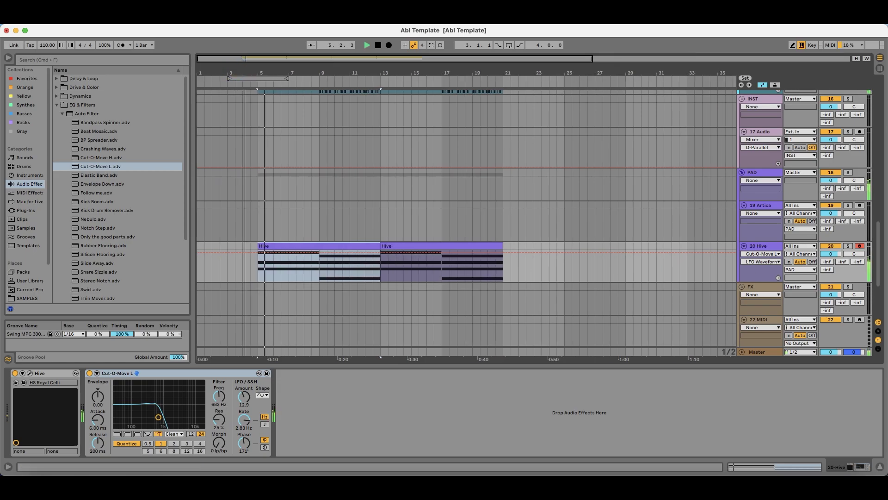
{"action": "key", "text": "plus"}
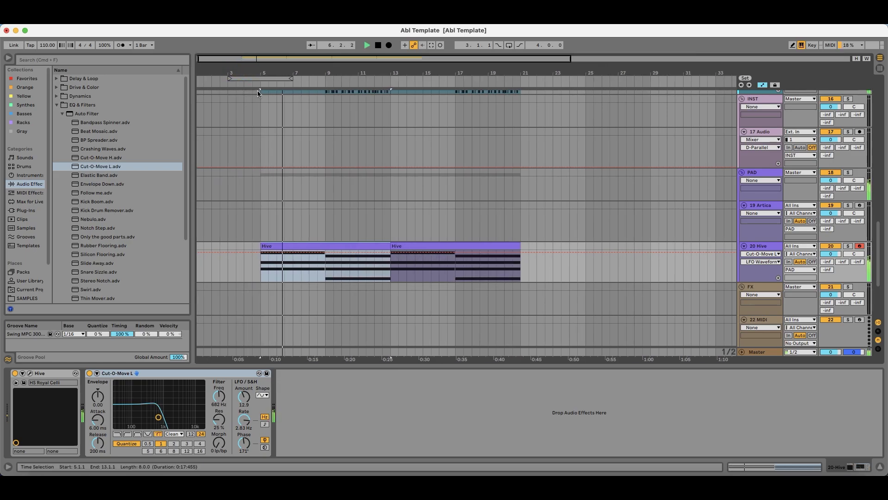
{"action": "key", "text": "plus"}
{"action": "key", "text": "plus"}
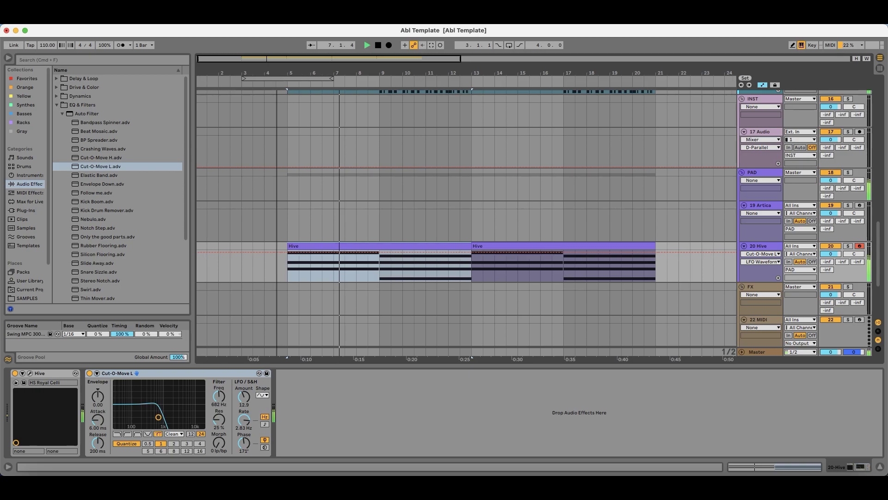
{"action": "scroll", "coordinate": [423, 267], "scroll_direction": "down", "scroll_amount": 3}
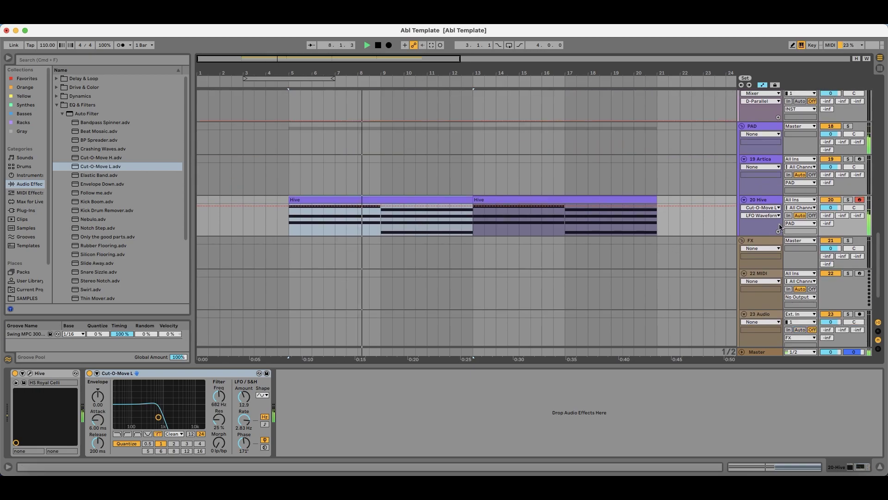
{"action": "left_click", "coordinate": [759, 200]}
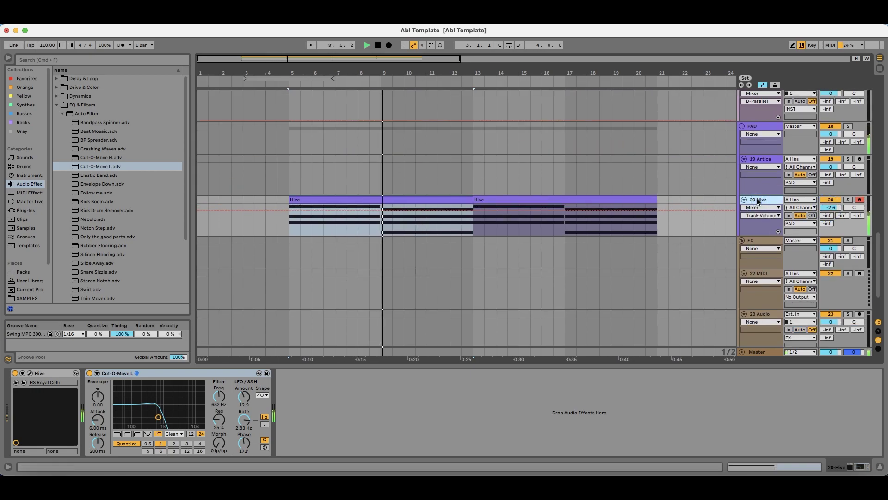
{"action": "scroll", "coordinate": [740, 213], "scroll_direction": "up", "scroll_amount": 8}
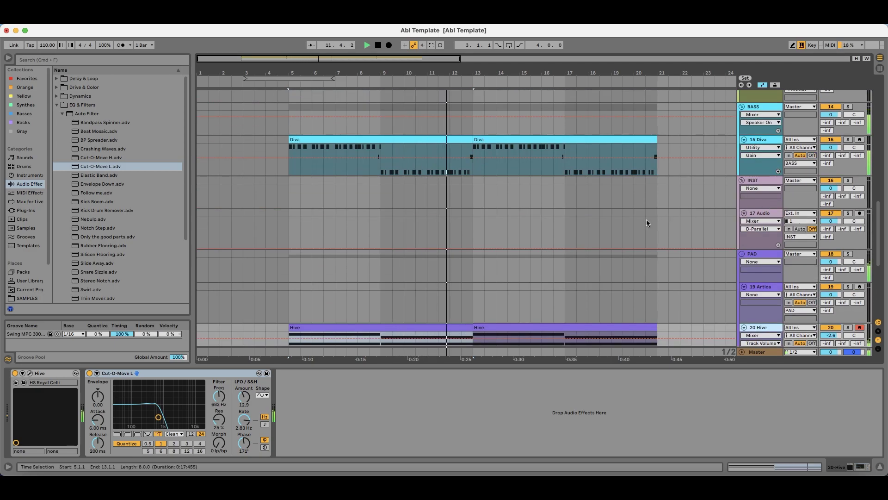
{"action": "left_click", "coordinate": [761, 214]}
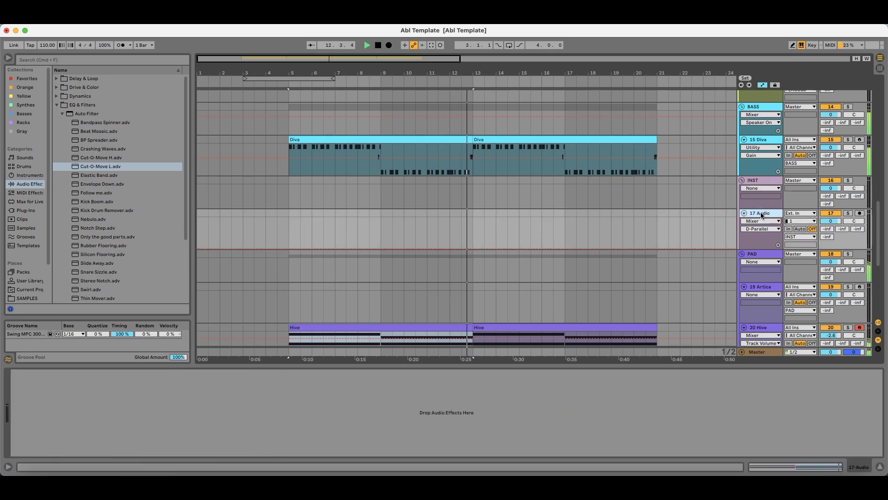
{"action": "scroll", "coordinate": [467, 261], "scroll_direction": "down", "scroll_amount": 3}
{"action": "left_click", "coordinate": [468, 261]}
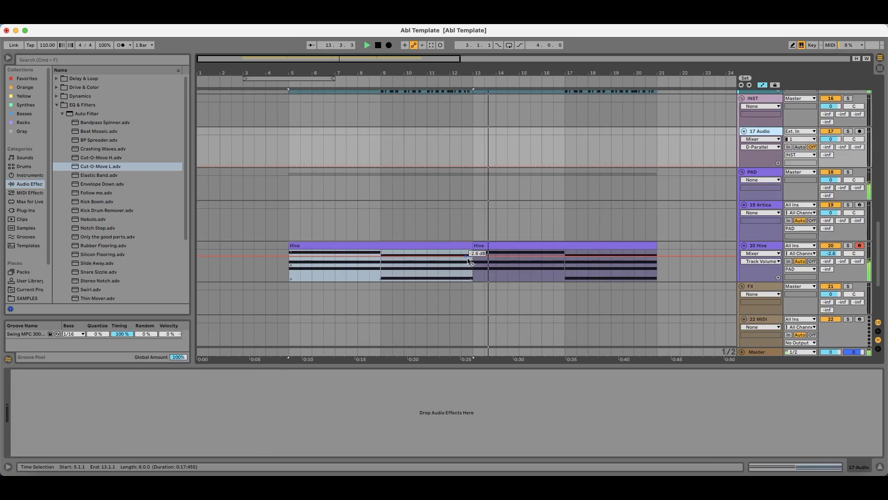
Step: Solo the Hive track and insert an EQ Eight before the Cut-O-Move L filter with a low cut at 211 Hz
{"action": "left_click", "coordinate": [848, 245]}
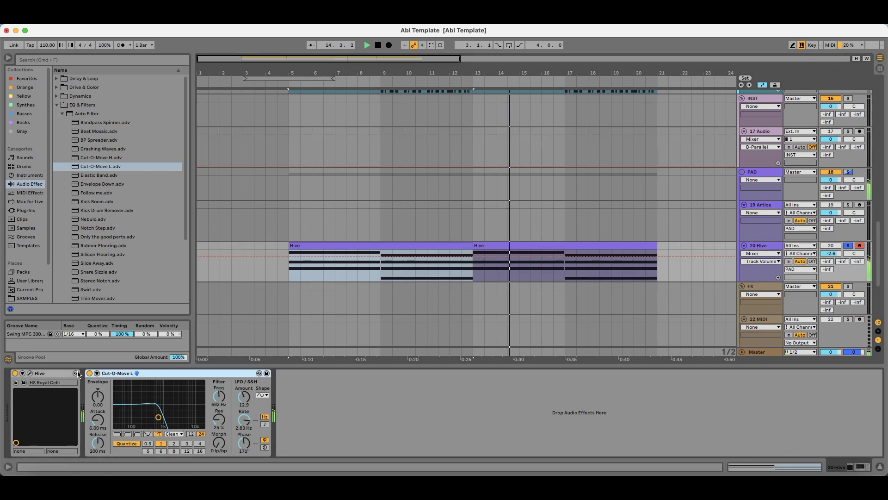
{"action": "left_click", "coordinate": [81, 114]}
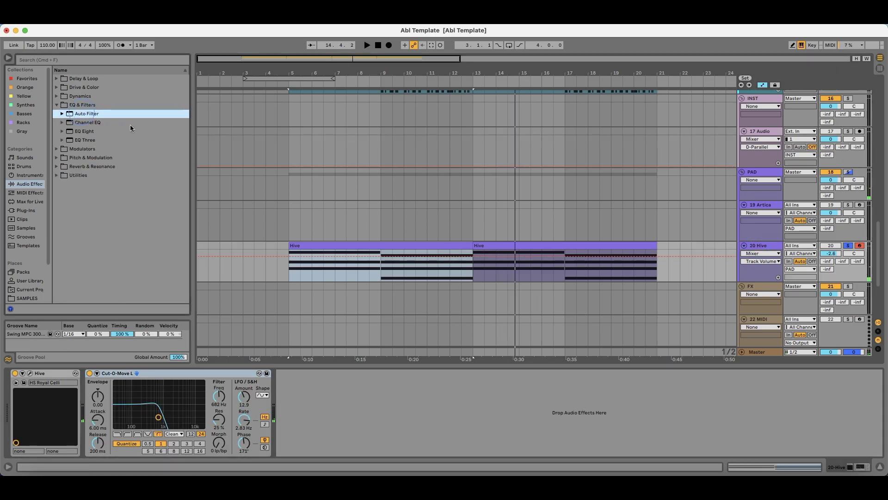
{"action": "left_click_drag", "start_coordinate": [86, 135], "coordinate": [178, 418]}
{"action": "key", "text": "space"}
{"action": "left_click", "coordinate": [120, 444]}
{"action": "left_click", "coordinate": [119, 398]}
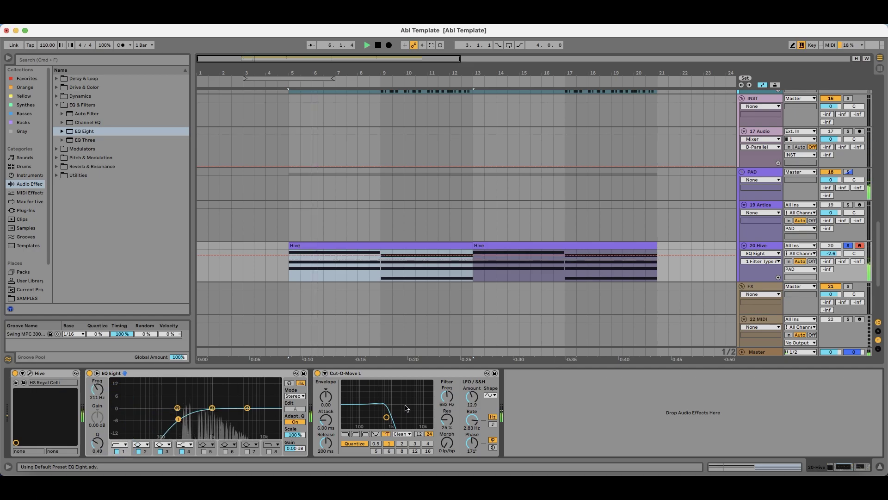
Step: Set the filter's LFO amount to 4.76 and Hive's main output to 94.00, and unsolo the Hive track
{"action": "left_click_drag", "start_coordinate": [472, 412], "coordinate": [472, 421]}
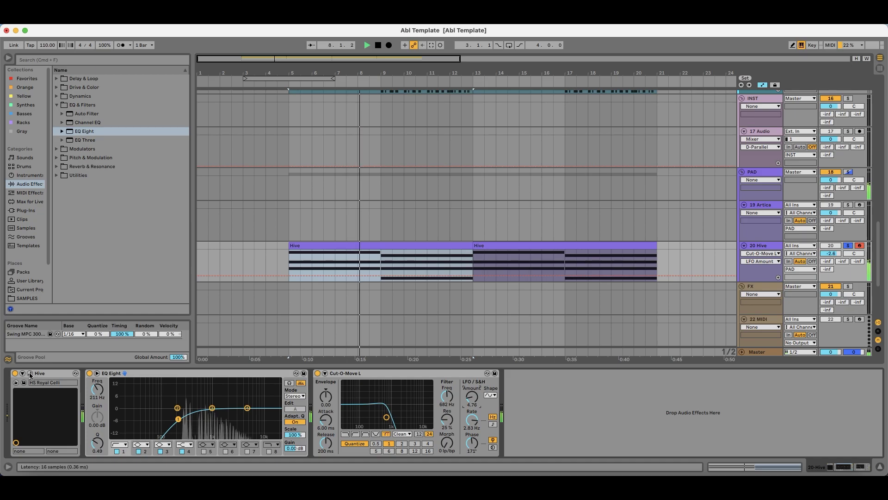
{"action": "left_click", "coordinate": [448, 251]}
{"action": "left_click_drag", "start_coordinate": [540, 79], "coordinate": [361, 54]}
{"action": "left_click_drag", "start_coordinate": [612, 72], "coordinate": [612, 60]}
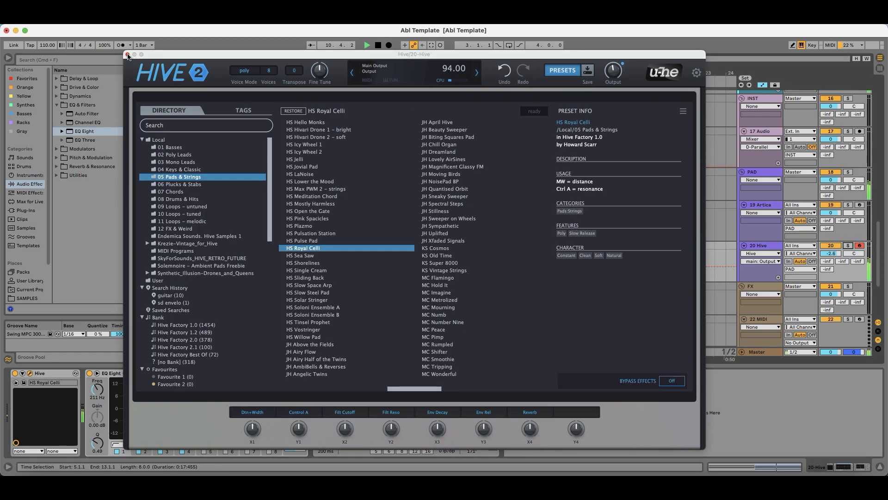
{"action": "left_click", "coordinate": [128, 55]}
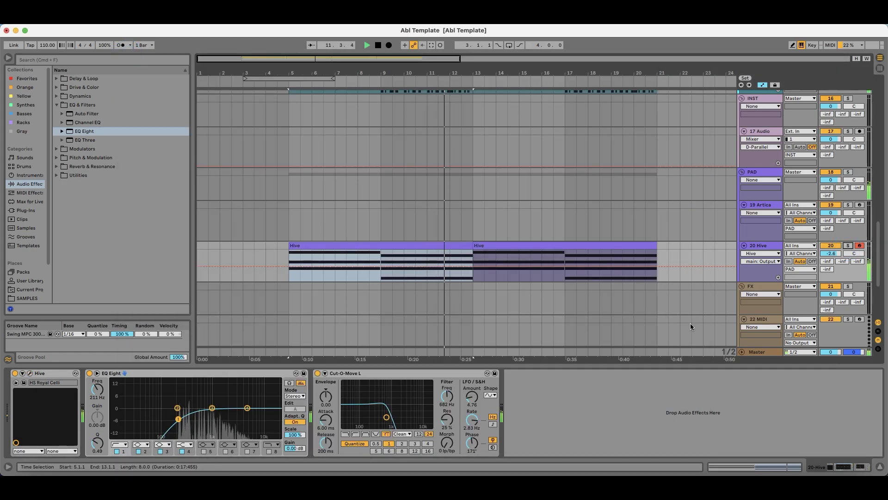
Step: Set the Hive track volume to -4.1 dB
{"action": "left_click_drag", "start_coordinate": [838, 253], "coordinate": [838, 255]}
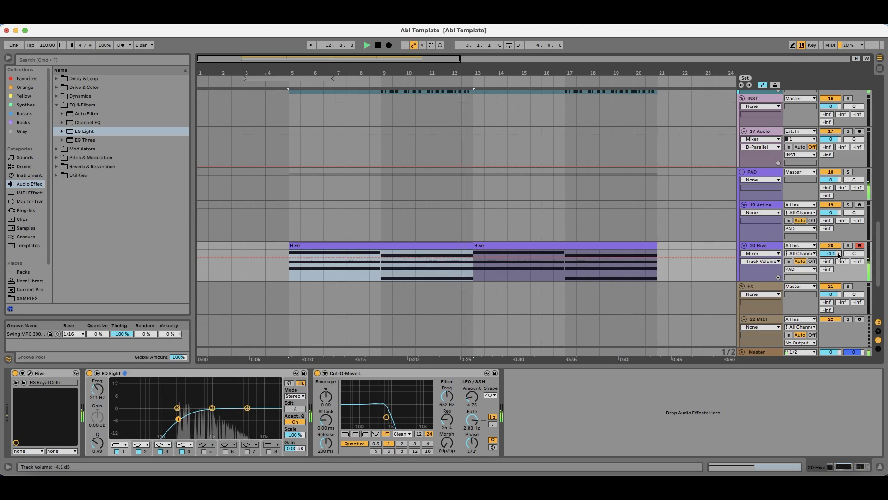
{"action": "scroll", "coordinate": [308, 99], "scroll_direction": "down", "scroll_amount": 3}
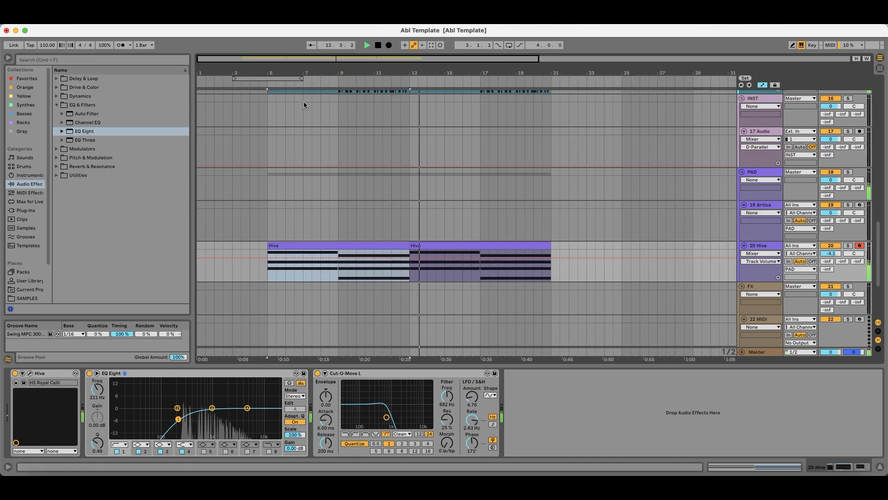
{"action": "scroll", "coordinate": [308, 249], "scroll_direction": "down", "scroll_amount": 3}
Step: Insert a new MIDI track below 17 Audio in the INST group and load the u-he Hive plug-in on it
{"action": "scroll", "coordinate": [756, 229], "scroll_direction": "up", "scroll_amount": 5}
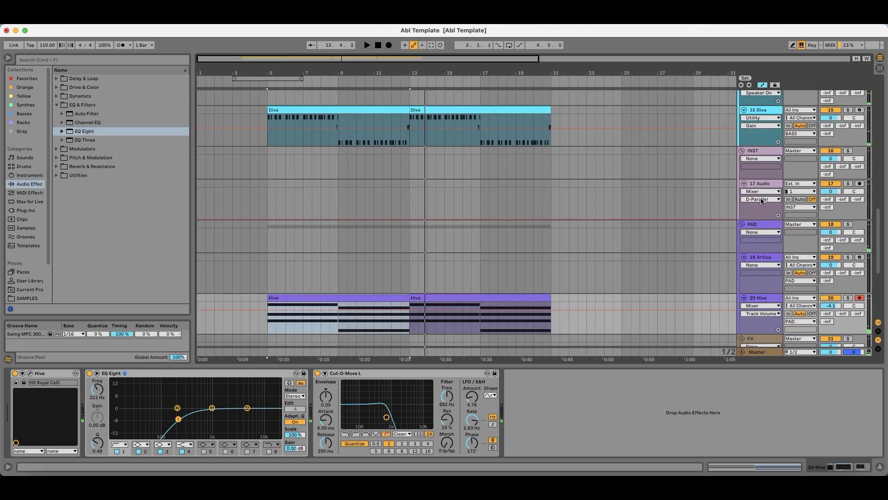
{"action": "left_click", "coordinate": [764, 185]}
{"action": "key", "text": "super+shift+t"}
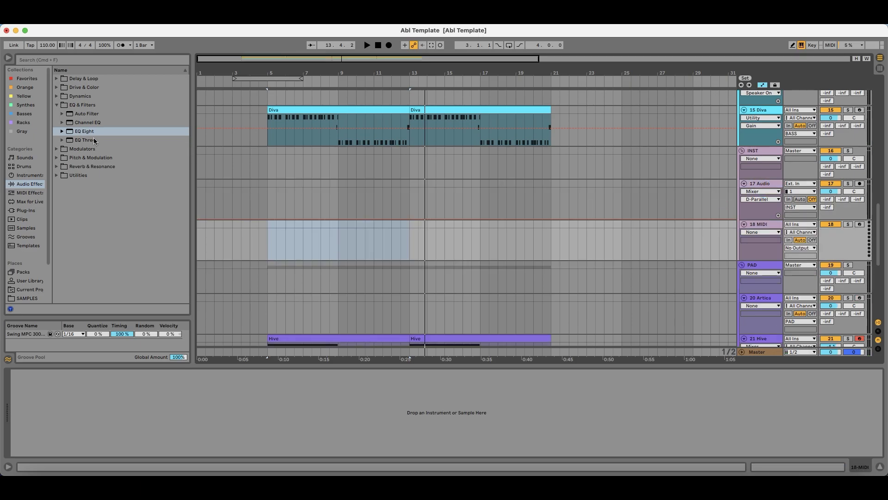
{"action": "left_click", "coordinate": [29, 201]}
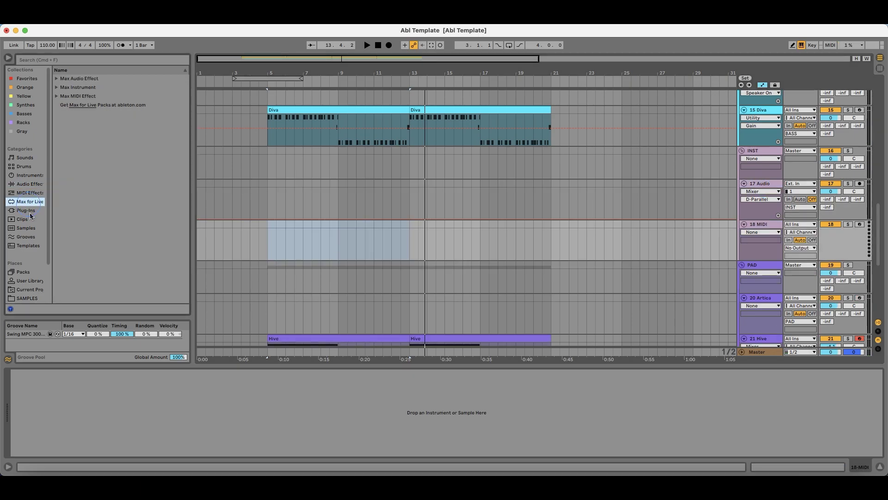
{"action": "left_click", "coordinate": [28, 210]}
{"action": "left_click_drag", "start_coordinate": [89, 177], "coordinate": [377, 236]}
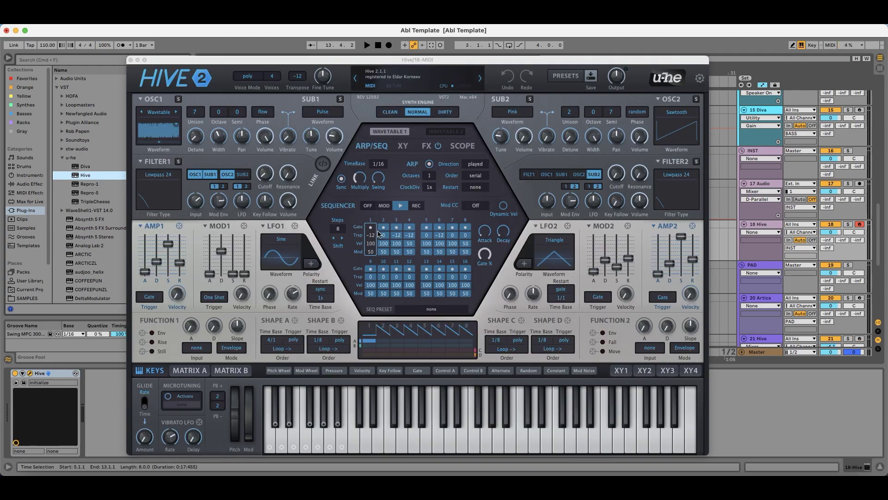
Step: Load the preset AZ Pulsed keys from the 04 Keys & Classic folder in the new Hive
{"action": "left_click", "coordinate": [564, 77]}
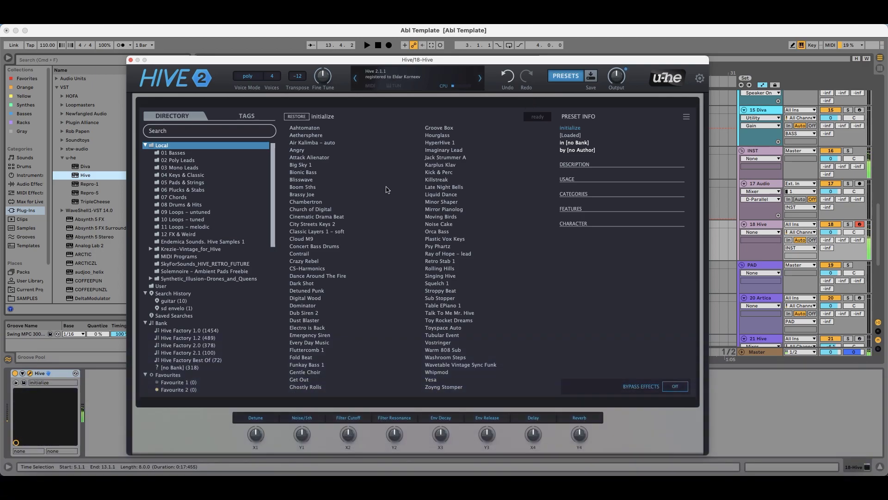
{"action": "left_click", "coordinate": [194, 176]}
{"action": "left_click", "coordinate": [319, 187]}
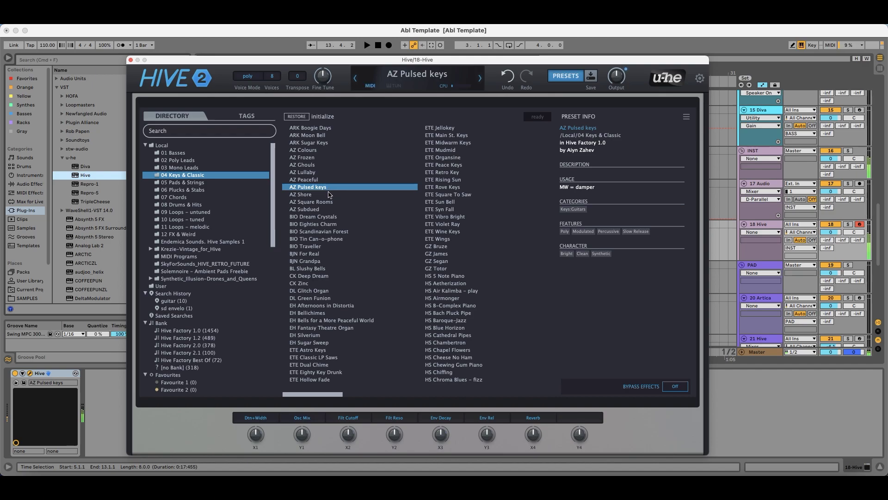
Step: Play the arrangement from bar 5 to hear AZ Pulsed keys on track 18 Hive against the beat
{"action": "left_click_drag", "start_coordinate": [314, 60], "coordinate": [320, 298]}
{"action": "left_click", "coordinate": [271, 225]}
{"action": "key", "text": "space"}
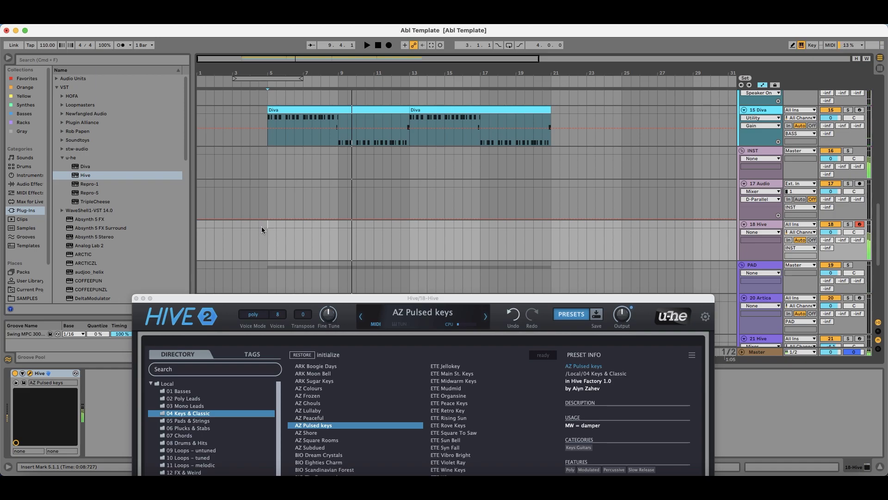
Step: Audition other Hive presets in the 04 Keys & Classic folder, including AZ Frozen and AZ Colours
{"action": "left_click_drag", "start_coordinate": [352, 298], "coordinate": [367, 205]}
{"action": "left_click", "coordinate": [345, 340]}
{"action": "left_click", "coordinate": [476, 325]}
{"action": "left_click", "coordinate": [474, 310]}
{"action": "left_click", "coordinate": [331, 302]}
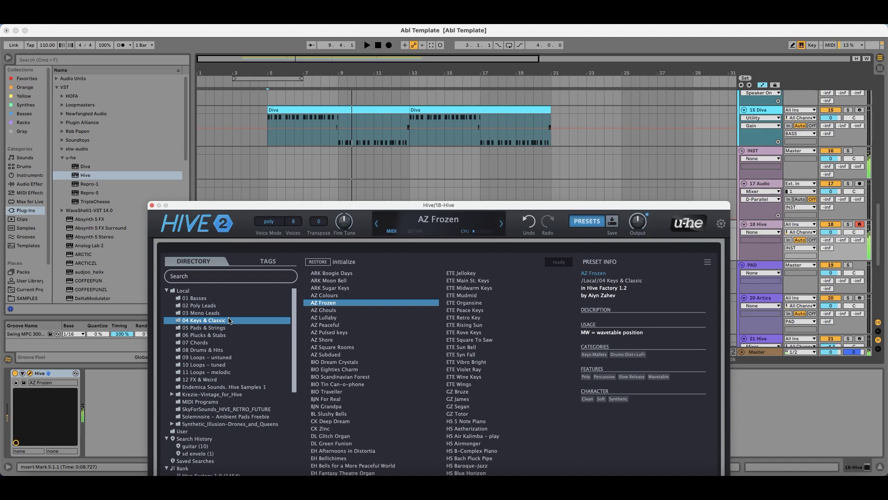
{"action": "left_click", "coordinate": [342, 287]}
{"action": "left_click", "coordinate": [346, 295]}
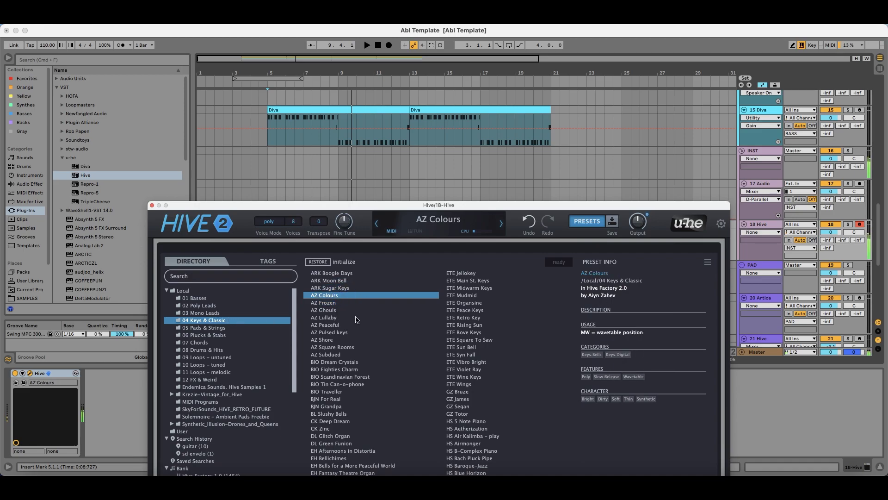
Step: Audition ETE Violet Ray, ETE Vibro Bright, ETE Retro Key and ETE Organsine, playing the last one with the track
{"action": "left_click", "coordinate": [474, 363]}
{"action": "left_click", "coordinate": [480, 370]}
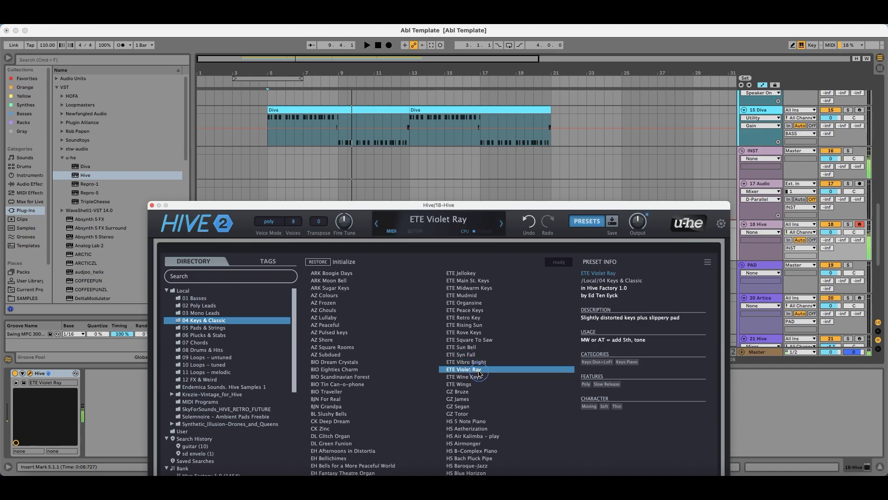
{"action": "left_click", "coordinate": [482, 362]}
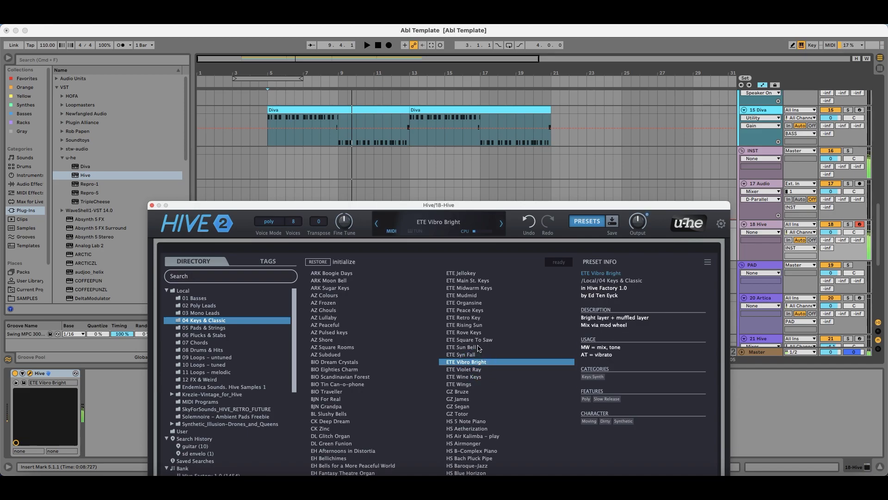
{"action": "left_click", "coordinate": [485, 317]}
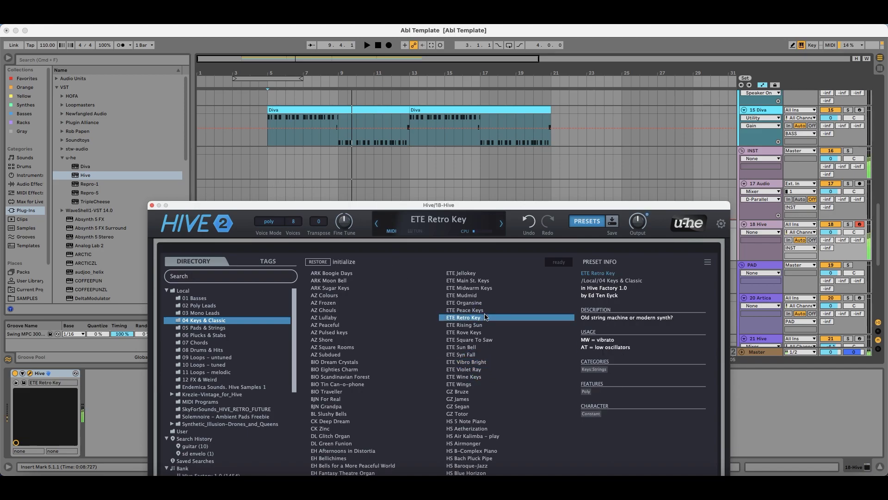
{"action": "left_click", "coordinate": [469, 303]}
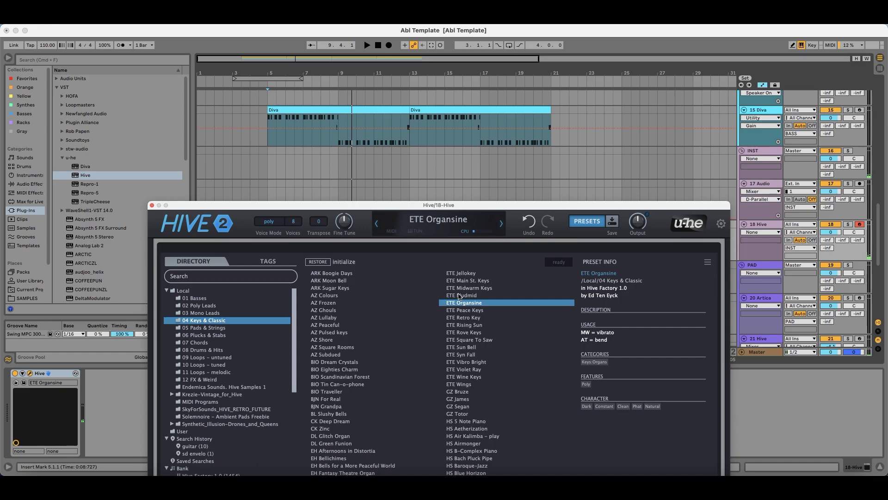
{"action": "key", "text": "space"}
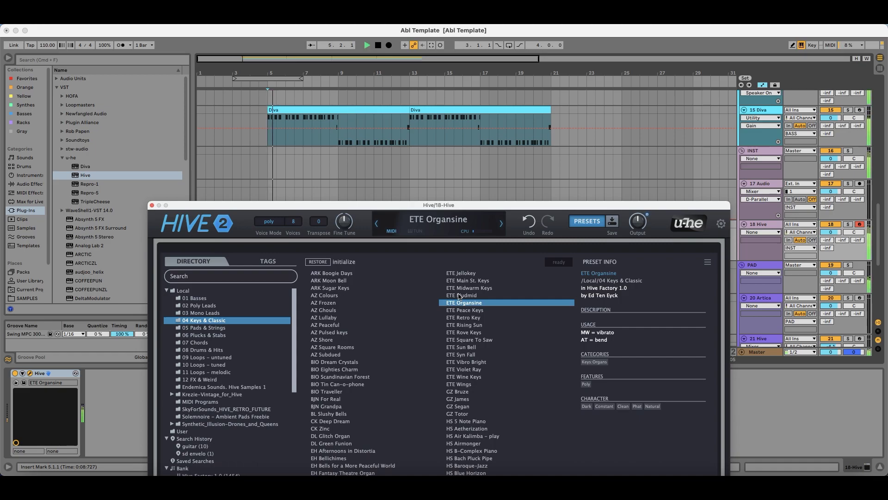
{"action": "key", "text": "space"}
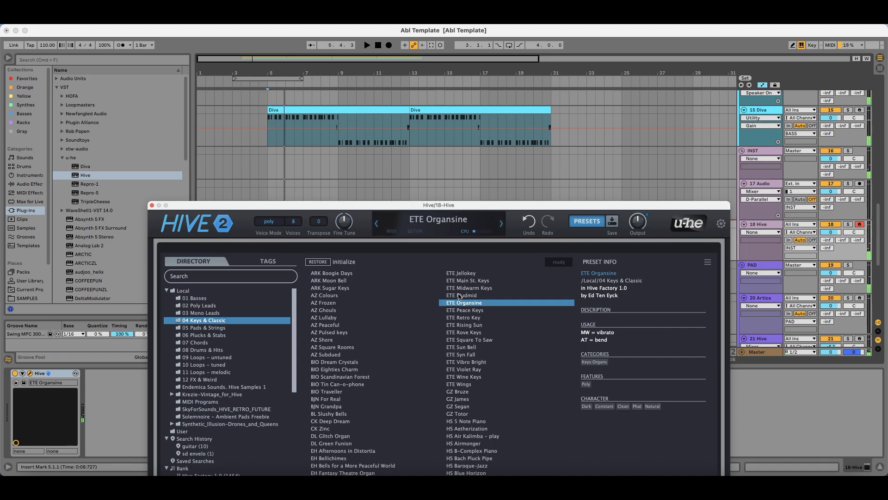
Step: Audition more ETE keys presets and load HS Aetherization in Hive
{"action": "left_click", "coordinate": [465, 295]}
{"action": "left_click", "coordinate": [472, 281]}
{"action": "left_click", "coordinate": [469, 273]}
{"action": "left_click", "coordinate": [477, 332]}
{"action": "left_click", "coordinate": [479, 361]}
{"action": "left_click", "coordinate": [477, 384]}
{"action": "left_click_drag", "start_coordinate": [463, 205], "coordinate": [436, 161]}
{"action": "left_click", "coordinate": [468, 387]}
{"action": "left_click", "coordinate": [428, 100]}
{"action": "left_click", "coordinate": [595, 124]}
{"action": "left_click_drag", "start_coordinate": [511, 160], "coordinate": [455, 89]}
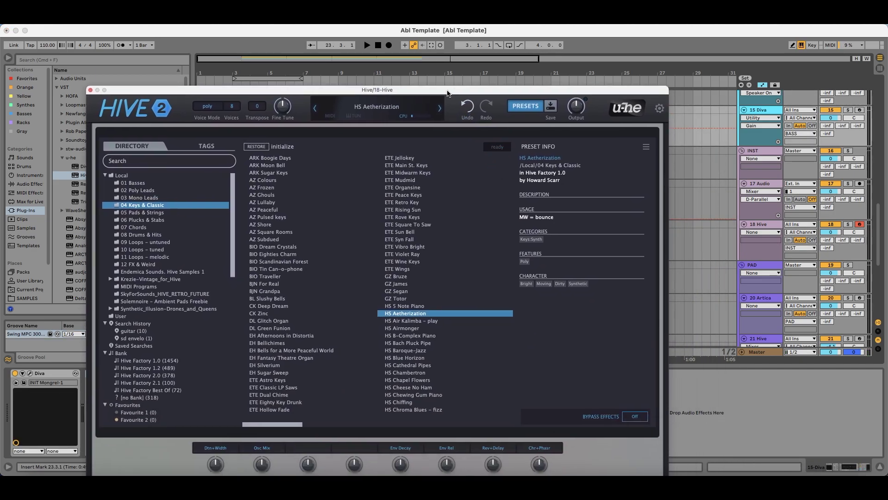
Step: Audition the HS keys presets one after another from HS Airmonger through HS Comb Harp
{"action": "left_click", "coordinate": [420, 327]}
{"action": "key", "text": "Down"}
{"action": "key", "text": "Down"}
{"action": "key", "text": "Down"}
{"action": "key", "text": "Down"}
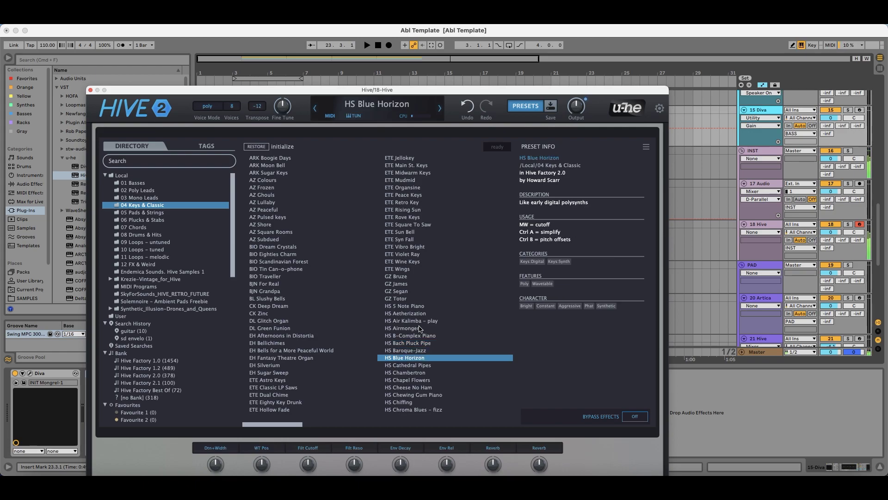
{"action": "key", "text": "Down"}
{"action": "key", "text": "Down"}
{"action": "key", "text": "Down"}
{"action": "key", "text": "Down"}
{"action": "key", "text": "Down"}
{"action": "key", "text": "Down"}
{"action": "key", "text": "Down"}
{"action": "key", "text": "Down"}
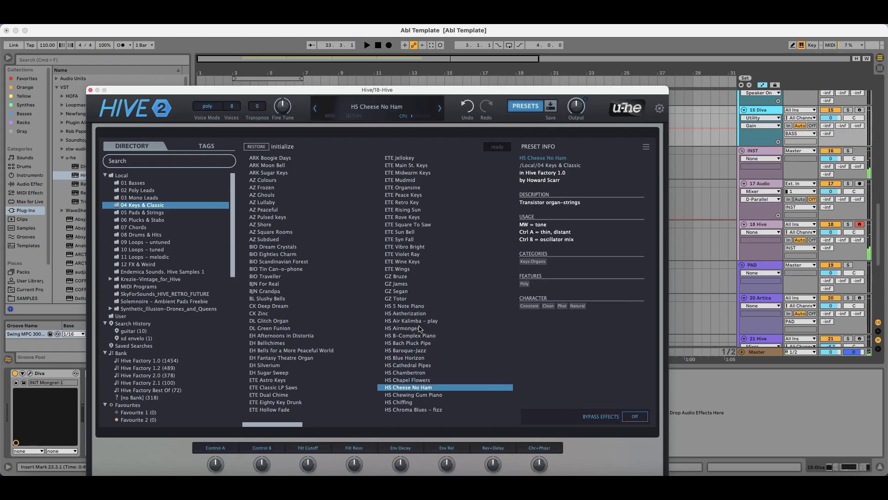
{"action": "key", "text": "Down"}
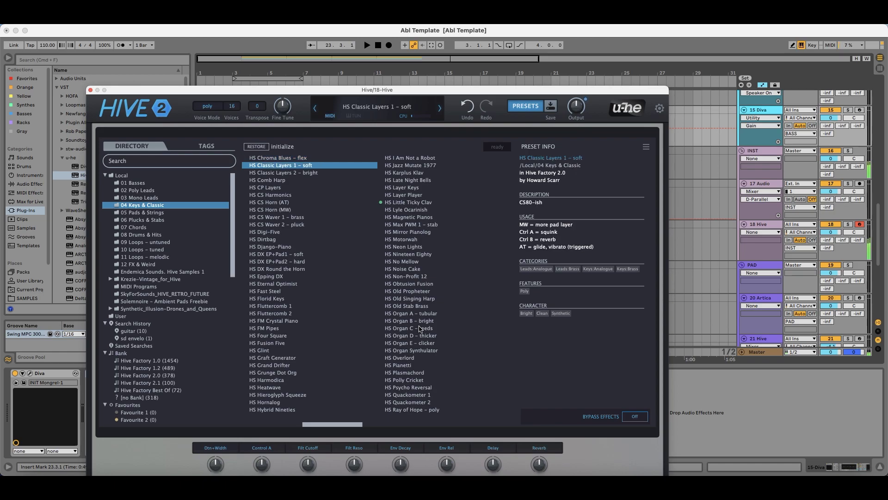
{"action": "key", "text": "Down"}
{"action": "key", "text": "Down"}
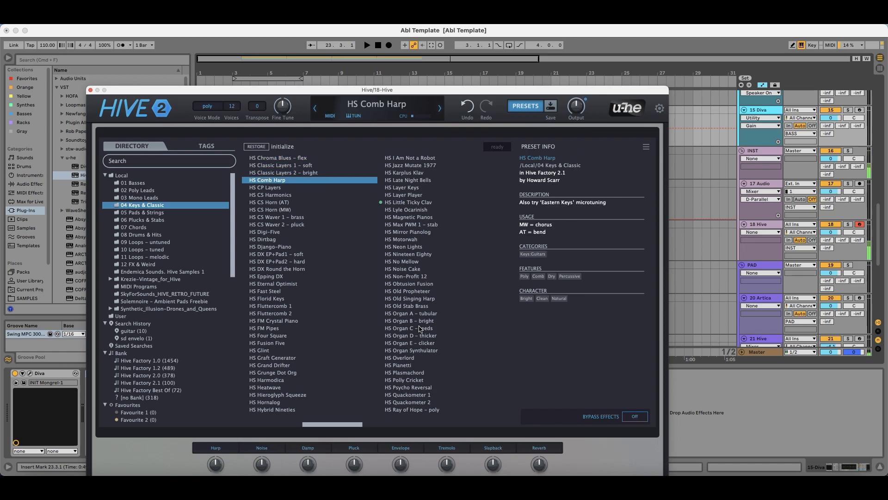
{"action": "key", "text": "super+alt+p"}
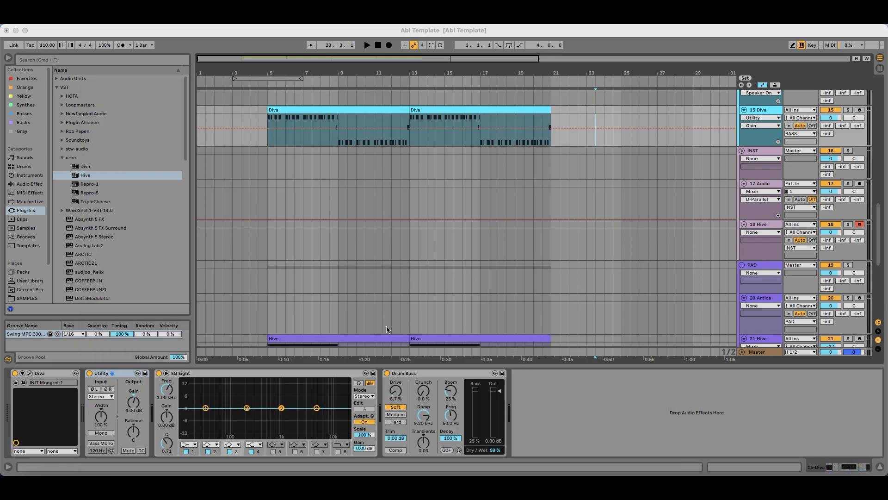
{"action": "scroll", "coordinate": [511, 226], "scroll_direction": "up", "scroll_amount": 2}
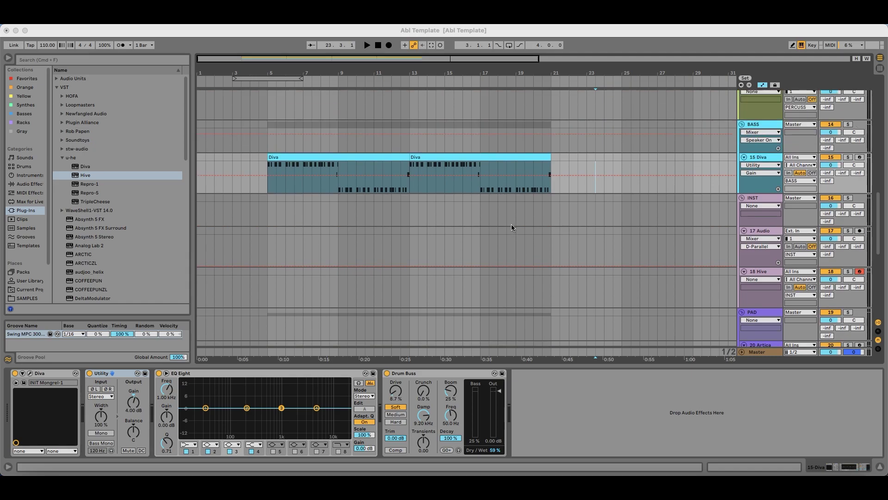
{"action": "key", "text": "super+alt+p"}
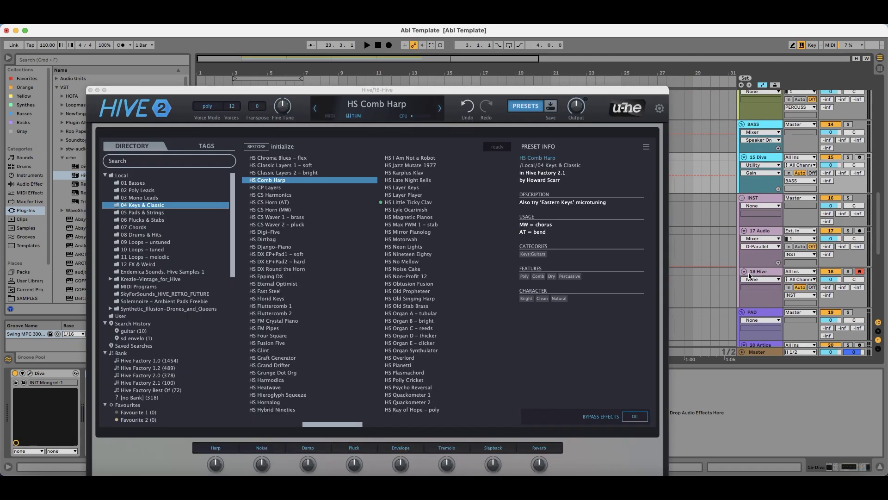
Step: Audition further HS keys presets, including HS Neon Lights, and load HS Noise Cake
{"action": "left_click", "coordinate": [406, 209]}
{"action": "left_click", "coordinate": [407, 202]}
{"action": "left_click", "coordinate": [407, 189]}
{"action": "left_click", "coordinate": [407, 195]}
{"action": "left_click", "coordinate": [410, 248]}
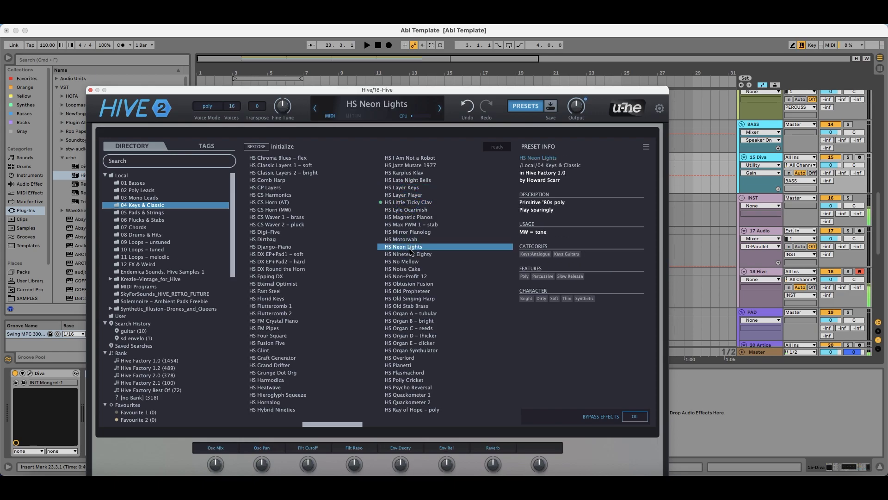
{"action": "left_click", "coordinate": [413, 256]}
{"action": "left_click", "coordinate": [406, 270]}
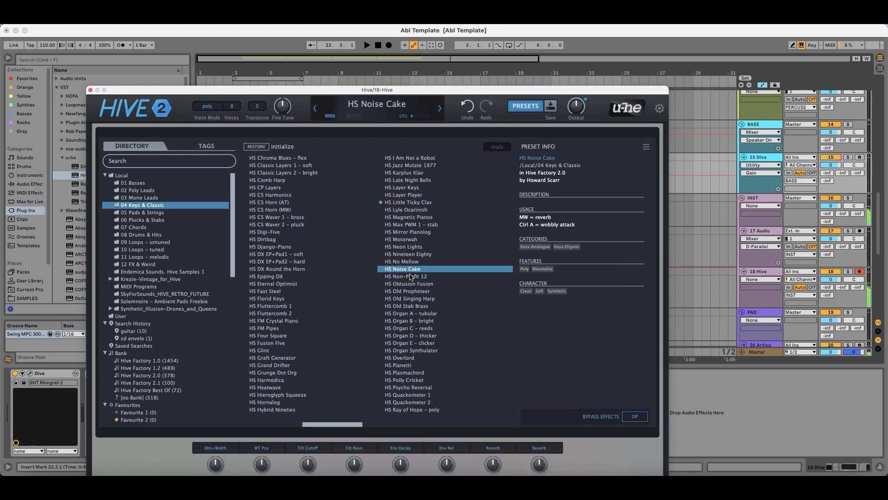
Step: Play the arrangement from the first Diva clip at bar 5 to hear HS Noise Cake with the bassline
{"action": "left_click_drag", "start_coordinate": [402, 91], "coordinate": [417, 87]}
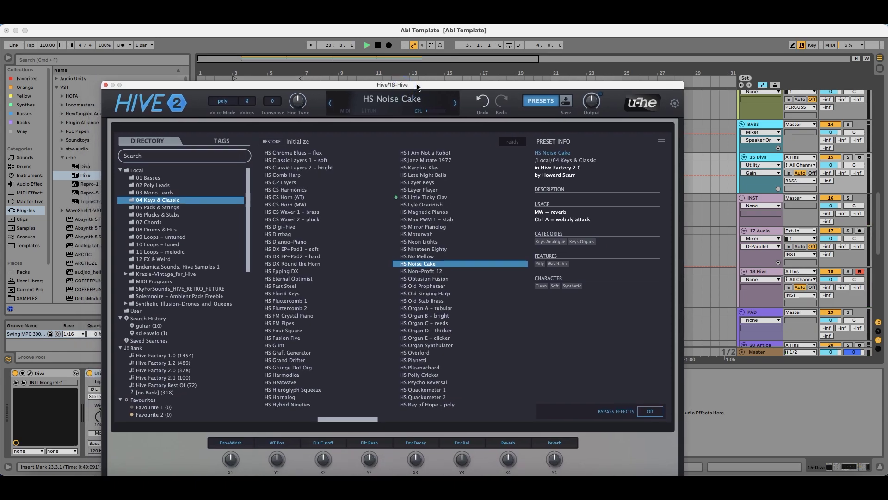
{"action": "left_click_drag", "start_coordinate": [338, 86], "coordinate": [383, 275]}
{"action": "left_click", "coordinate": [326, 158]}
{"action": "key", "text": "space"}
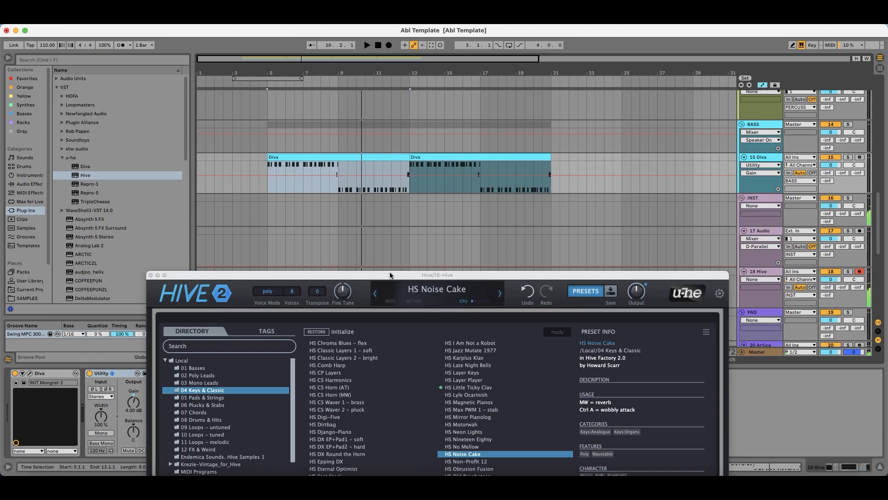
Step: Audition HS Obtusion Fusion, HS Old Propheteer, HS Organ E - clicker and the presets after it up to HS Pianetti
{"action": "left_click_drag", "start_coordinate": [389, 274], "coordinate": [409, 194]}
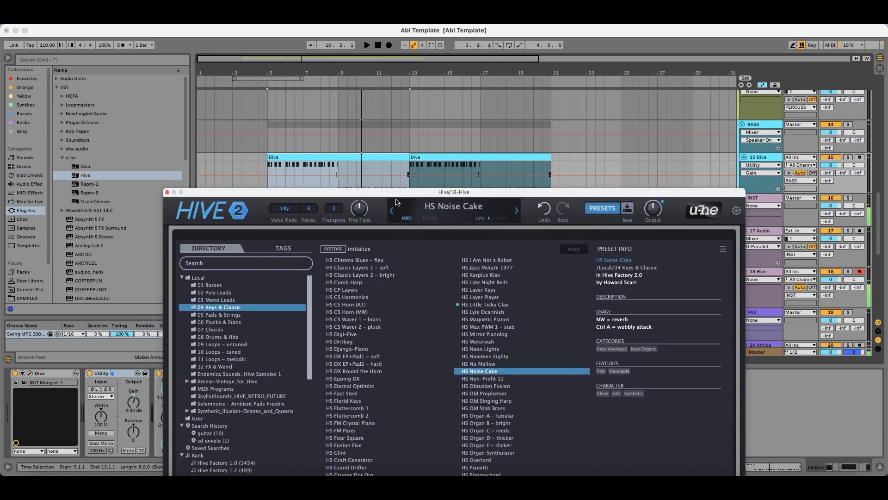
{"action": "left_click_drag", "start_coordinate": [398, 195], "coordinate": [393, 171]}
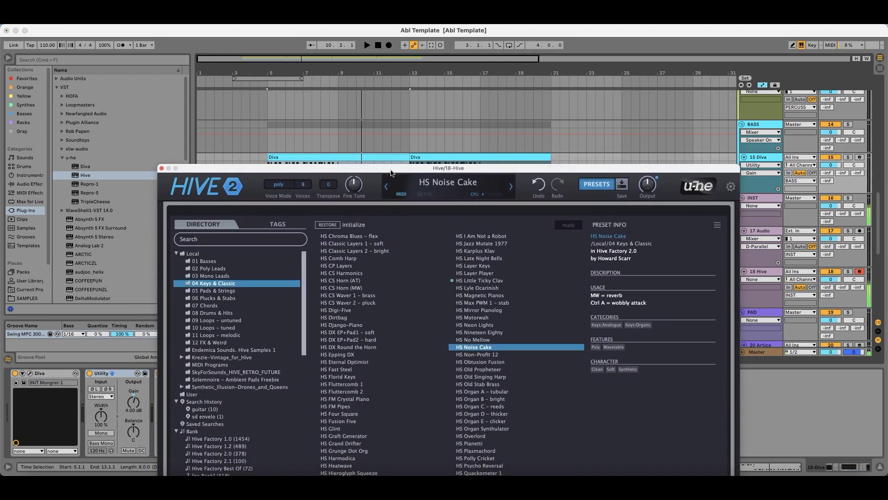
{"action": "left_click", "coordinate": [499, 332]}
{"action": "left_click", "coordinate": [498, 363]}
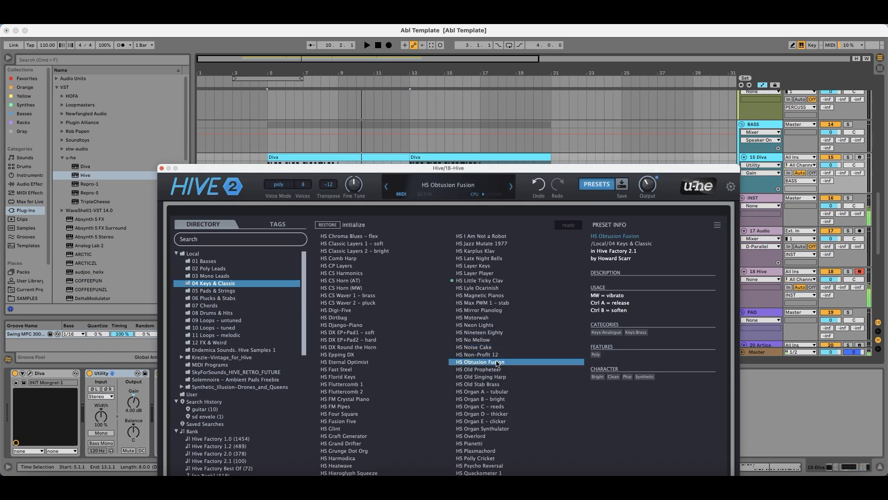
{"action": "key", "text": "Down"}
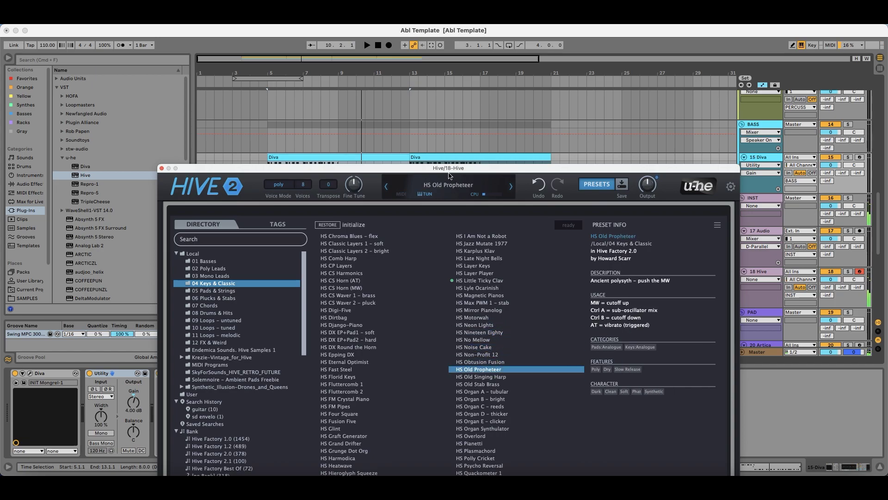
{"action": "left_click_drag", "start_coordinate": [449, 173], "coordinate": [428, 104]}
{"action": "left_click", "coordinate": [473, 354]}
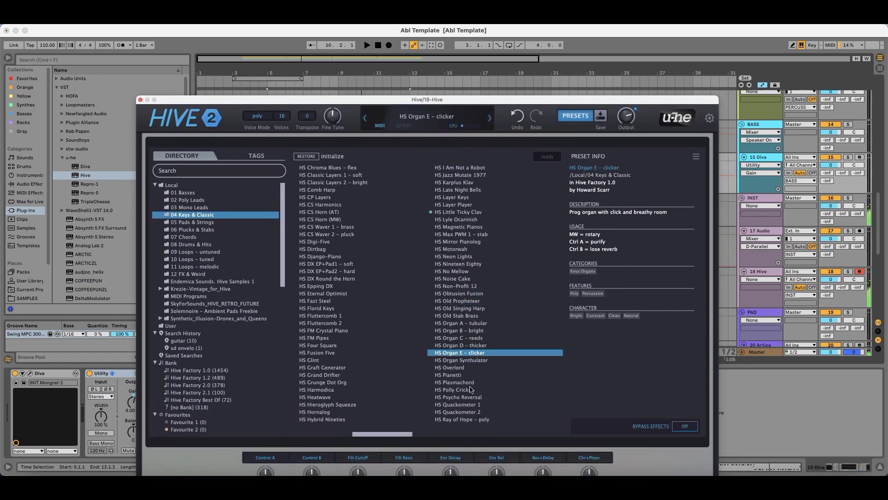
{"action": "key", "text": "Down"}
{"action": "key", "text": "Down"}
{"action": "key", "text": "Down"}
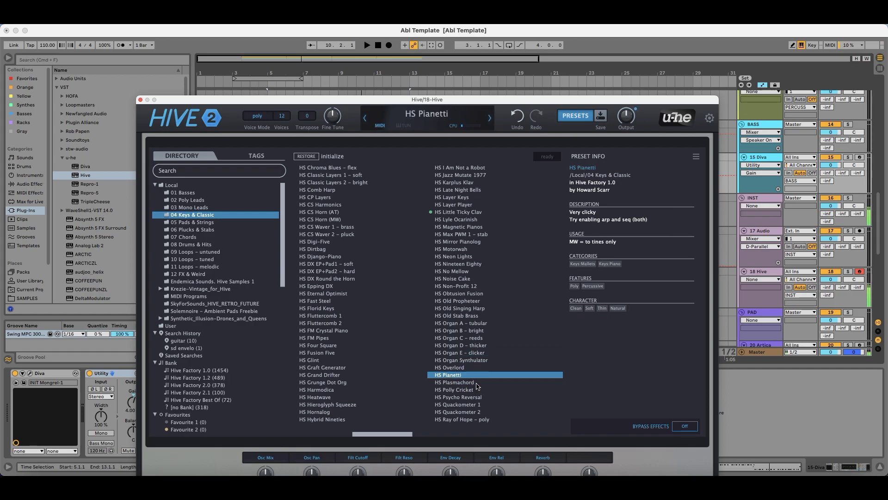
Step: Continue auditioning the HS presets from HS Plasmachord onward and load HS Rolling Hills
{"action": "left_click", "coordinate": [477, 384]}
{"action": "left_click", "coordinate": [478, 392]}
{"action": "left_click", "coordinate": [479, 398]}
{"action": "left_click", "coordinate": [481, 405]}
{"action": "left_click", "coordinate": [481, 413]}
{"action": "key", "text": "Down"}
{"action": "key", "text": "Down"}
{"action": "key", "text": "Down"}
{"action": "key", "text": "Down"}
{"action": "key", "text": "Down"}
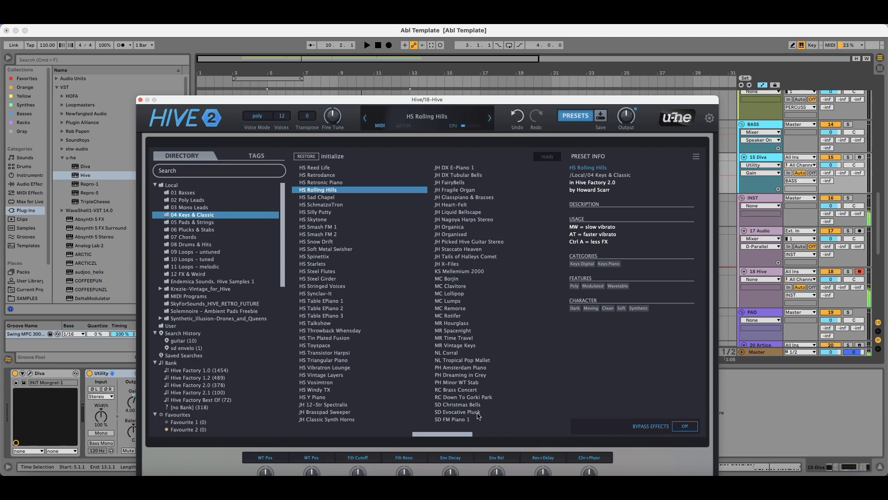
Step: Play the arrangement from bar 5 to try out HS Rolling Hills over the drums and bass
{"action": "key", "text": "space"}
{"action": "key", "text": "space"}
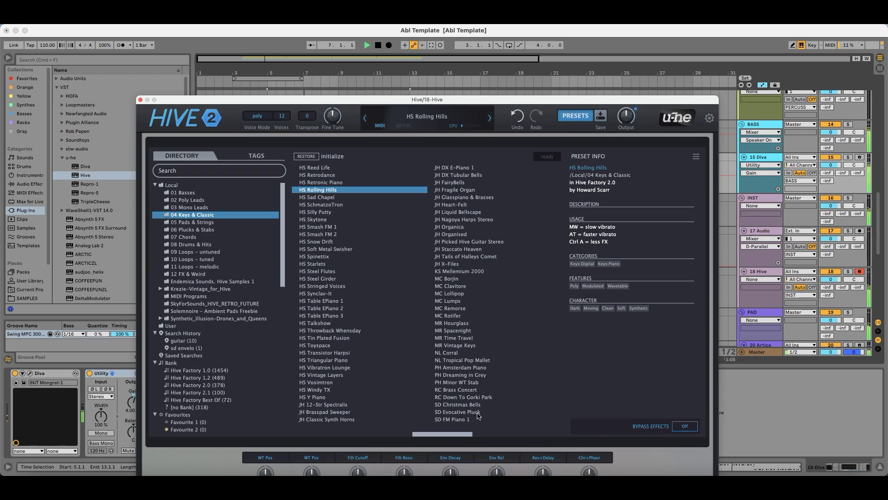
{"action": "key", "text": "space"}
Step: Record an eight-bar MIDI keys part on track 18 Hive starting at bar 5
{"action": "left_click_drag", "start_coordinate": [350, 102], "coordinate": [352, 295]}
{"action": "scroll", "coordinate": [316, 204], "scroll_direction": "down", "scroll_amount": 5}
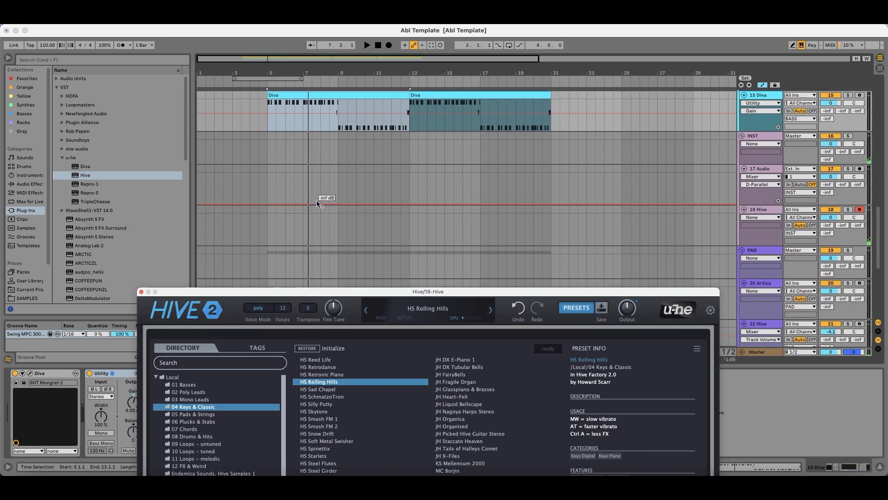
{"action": "left_click", "coordinate": [268, 210]}
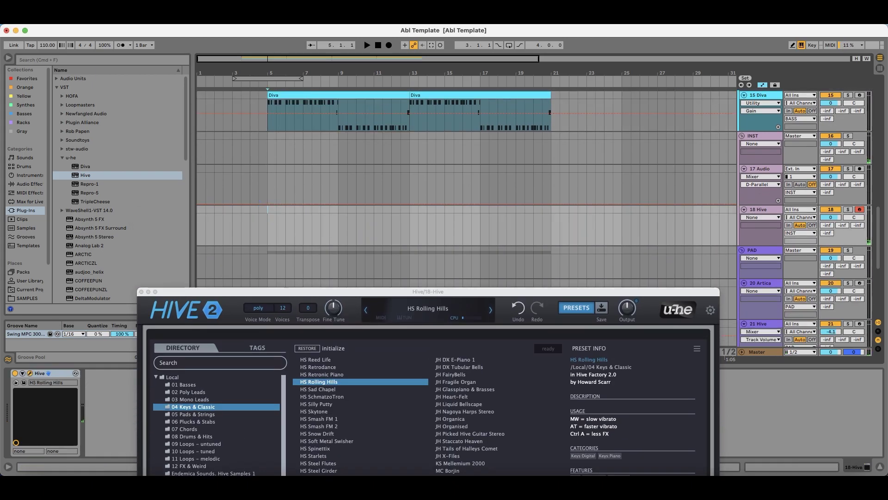
{"action": "left_click", "coordinate": [390, 45]}
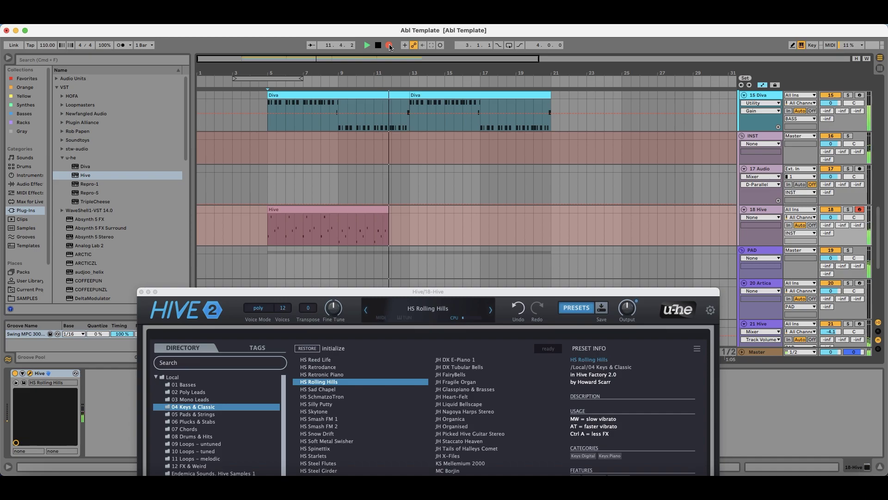
{"action": "left_click", "coordinate": [390, 45]}
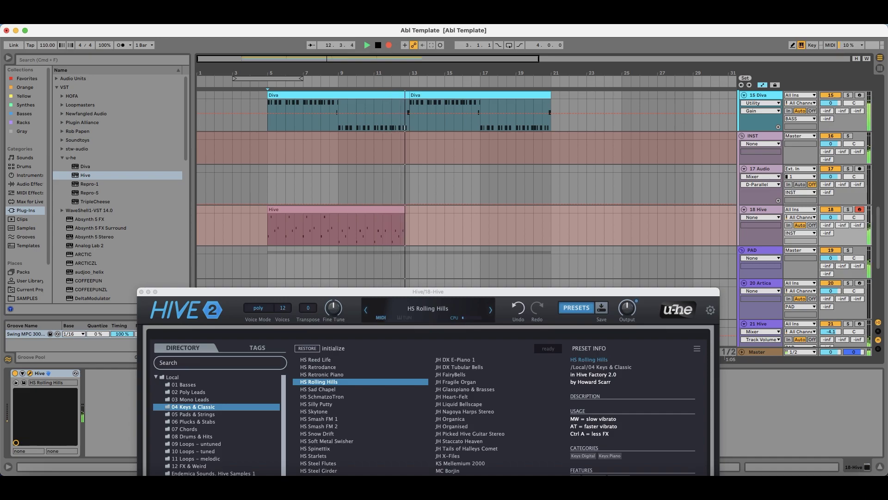
{"action": "key", "text": "space"}
Step: Open the recorded Hive clip in the note editor and lower the two notes at 5.3 and 6.3 by a semitone to F3
{"action": "left_click", "coordinate": [356, 209]}
{"action": "double_click", "coordinate": [356, 209]}
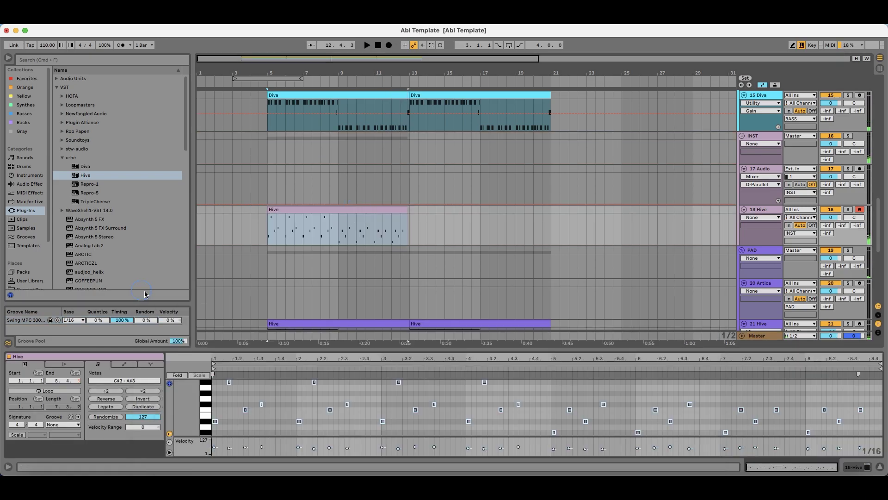
{"action": "left_click_drag", "start_coordinate": [714, 401], "coordinate": [596, 408]}
{"action": "key", "text": "Down"}
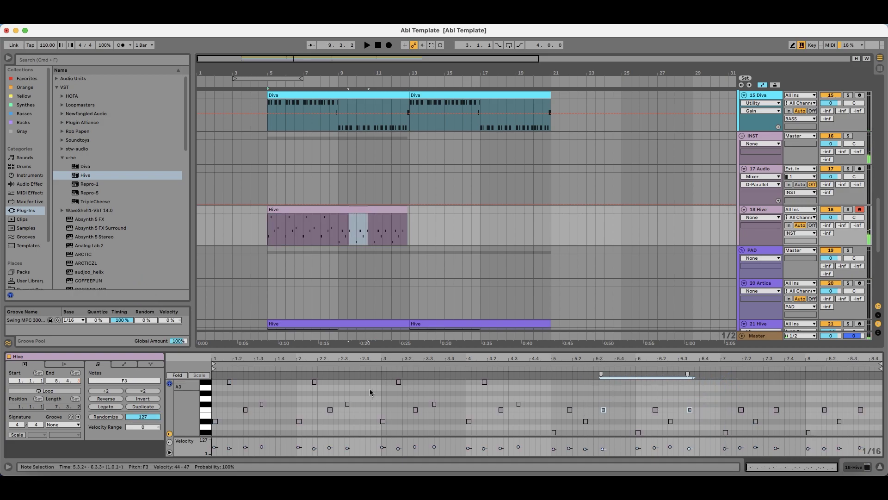
Step: Quantize all notes in the recorded Hive clip, then extend the clip's end to bar 13
{"action": "left_click_drag", "start_coordinate": [225, 357], "coordinate": [226, 366]}
{"action": "left_click", "coordinate": [278, 391]}
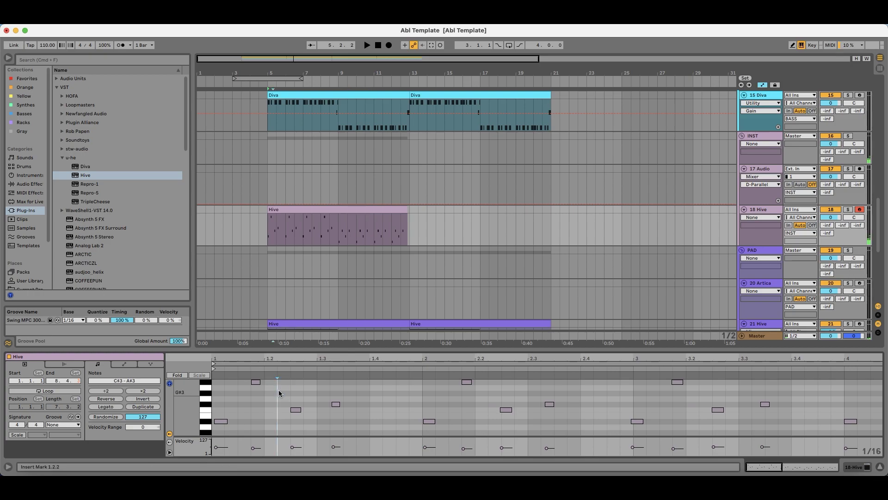
{"action": "key", "text": "super+a"}
{"action": "key", "text": "space"}
{"action": "key", "text": "minus"}
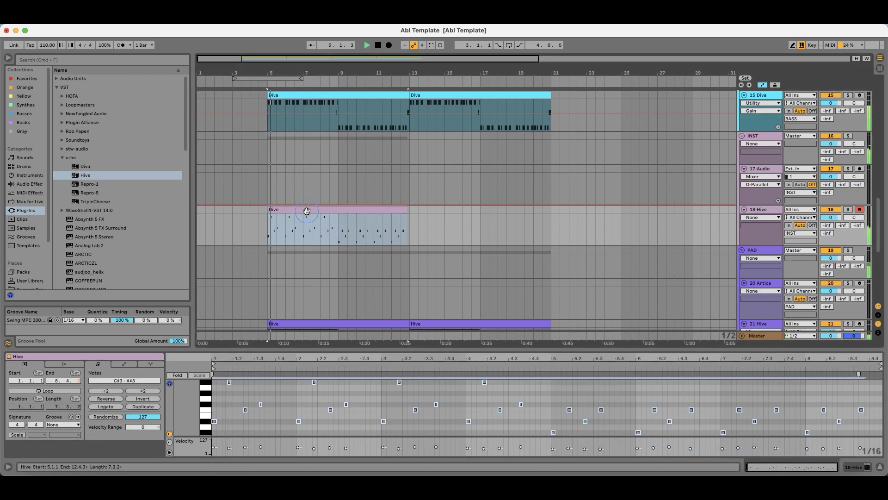
{"action": "left_click", "coordinate": [292, 406]}
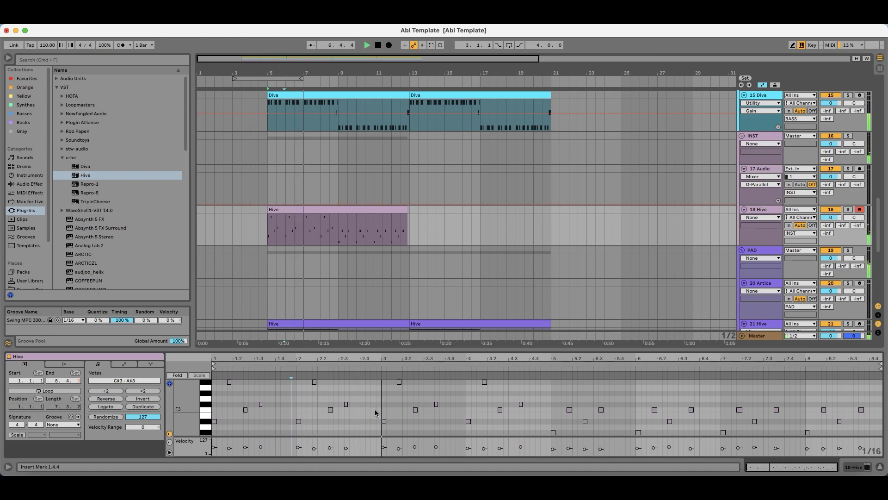
{"action": "left_click_drag", "start_coordinate": [404, 209], "coordinate": [409, 210]}
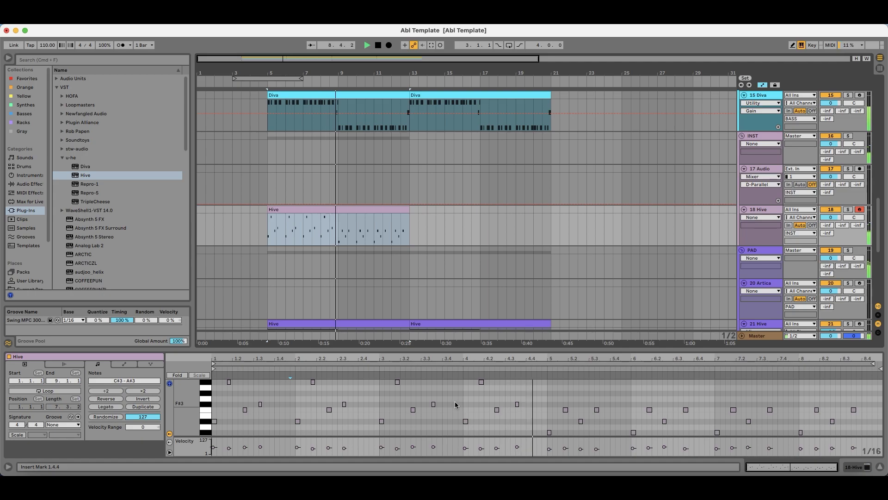
Step: Move the late third-beat notes in clip bars 3, 4, 6, 7 and 8 one sixteenth earlier
{"action": "left_click", "coordinate": [518, 404]}
{"action": "key", "text": "Left"}
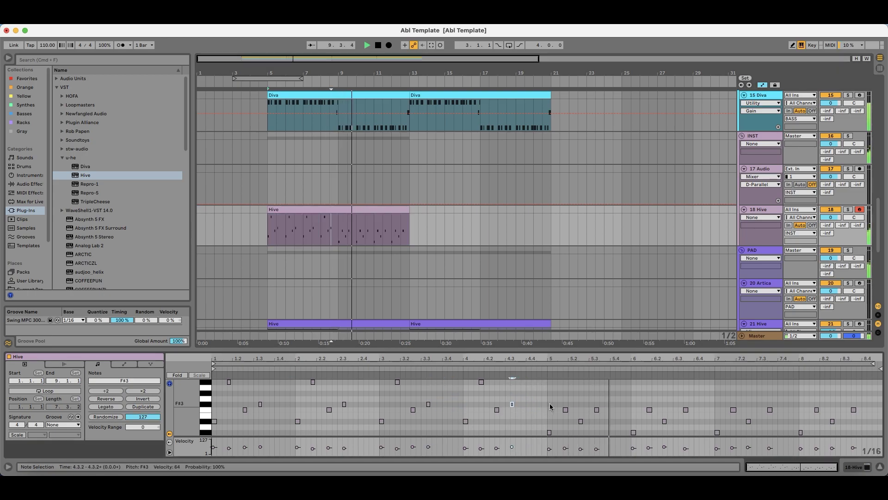
{"action": "left_click", "coordinate": [584, 393]}
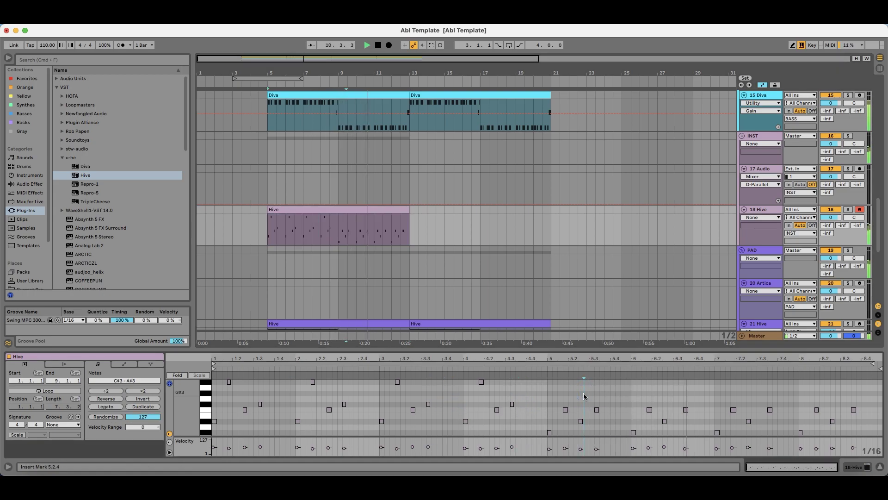
{"action": "left_click", "coordinate": [686, 409]}
{"action": "key", "text": "Left"}
{"action": "left_click", "coordinate": [770, 410]}
{"action": "key", "text": "Left"}
{"action": "left_click", "coordinate": [853, 409]}
{"action": "key", "text": "Left"}
{"action": "left_click", "coordinate": [714, 394]}
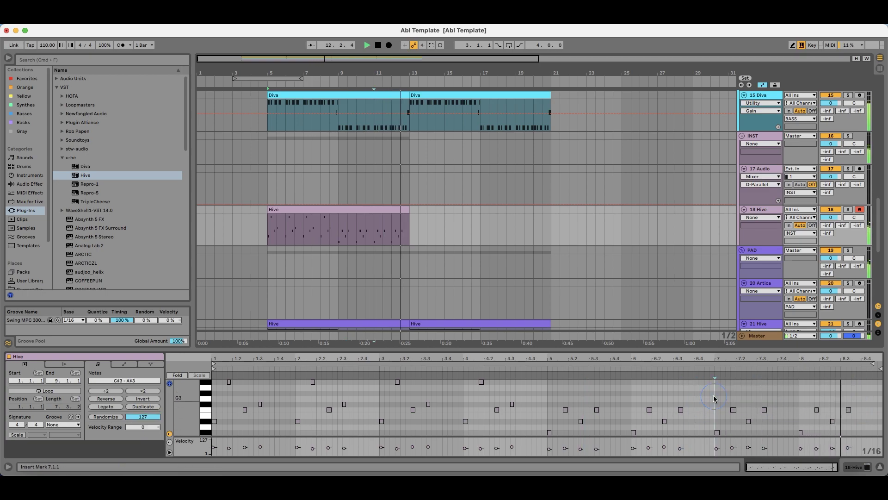
Step: Duplicate the eight-bar Hive clip to bar 13 and rename its track Lead Melody
{"action": "left_click", "coordinate": [405, 206]}
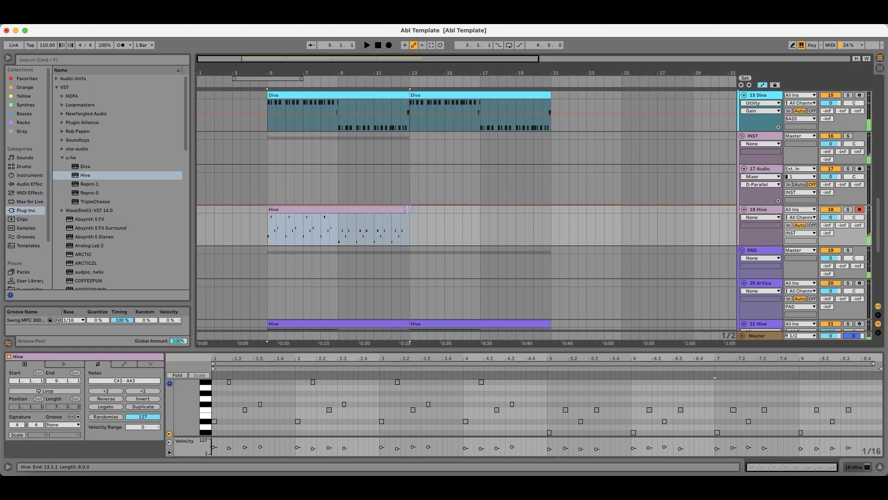
{"action": "key", "text": "super+d"}
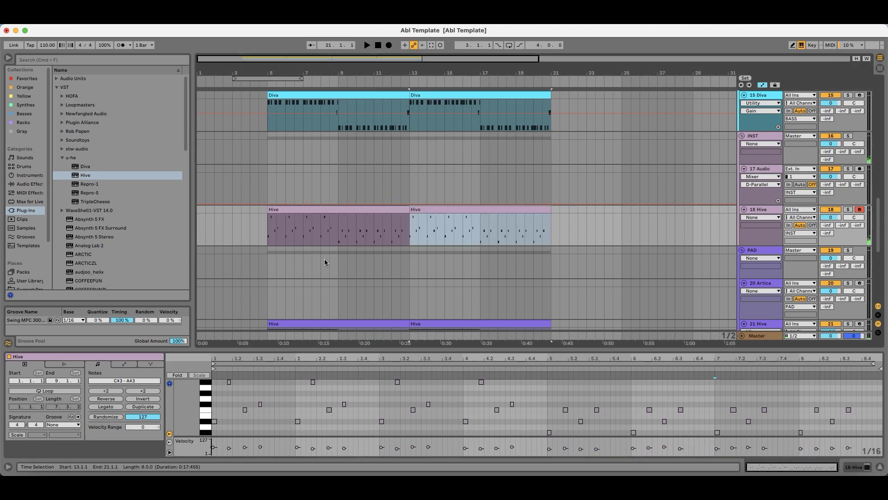
{"action": "left_click", "coordinate": [763, 212]}
{"action": "type", "text": "Lead Melody"}
{"action": "key", "text": "Return"}
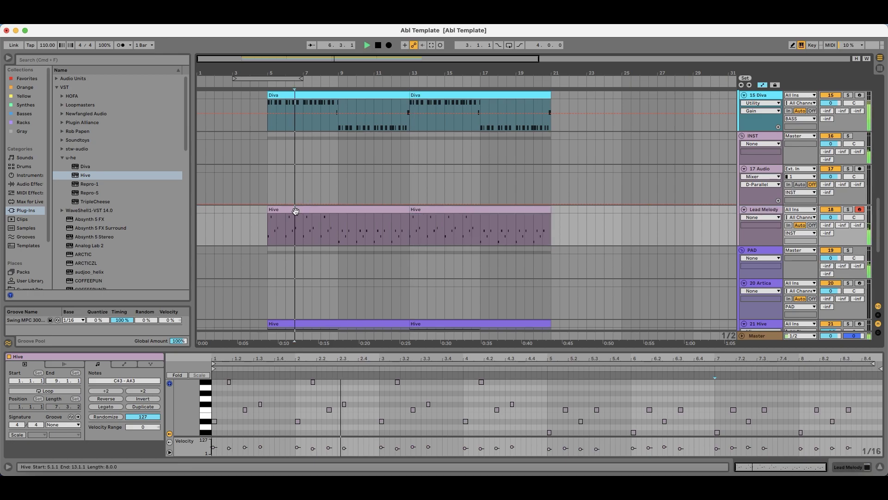
Step: Play the arrangement from bar 5 to hear the Lead Melody part with the drums, bass and pads
{"action": "left_click", "coordinate": [294, 210]}
{"action": "key", "text": "space"}
{"action": "key", "text": "plus"}
{"action": "key", "text": "minus"}
{"action": "scroll", "coordinate": [306, 181], "scroll_direction": "down", "scroll_amount": 1}
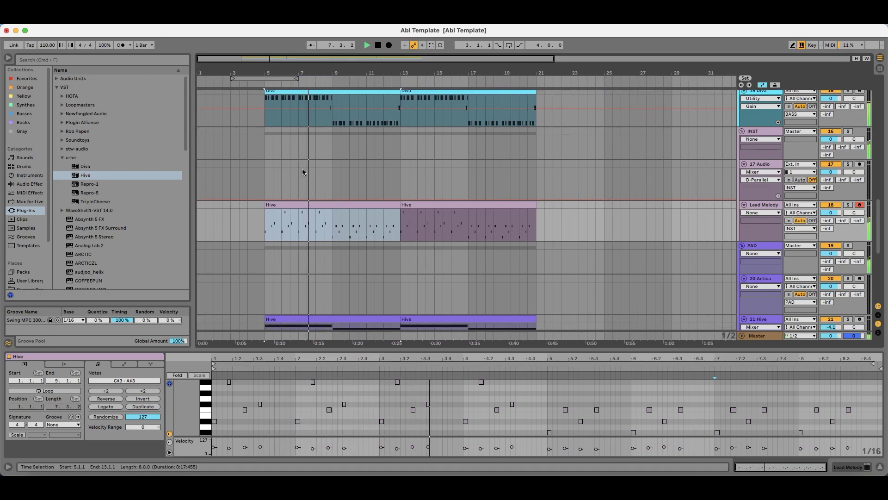
{"action": "left_click_drag", "start_coordinate": [264, 73], "coordinate": [266, 71]}
{"action": "scroll", "coordinate": [324, 202], "scroll_direction": "up", "scroll_amount": 5}
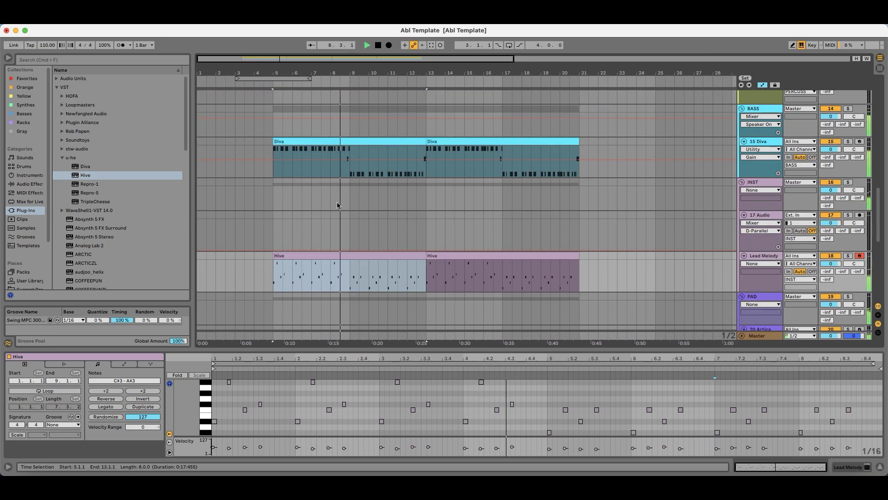
{"action": "scroll", "coordinate": [337, 214], "scroll_direction": "down", "scroll_amount": 5}
{"action": "key", "text": "space"}
Step: Insert an audio track below the FX group's tracks and color it green
{"action": "scroll", "coordinate": [337, 213], "scroll_direction": "down", "scroll_amount": 8}
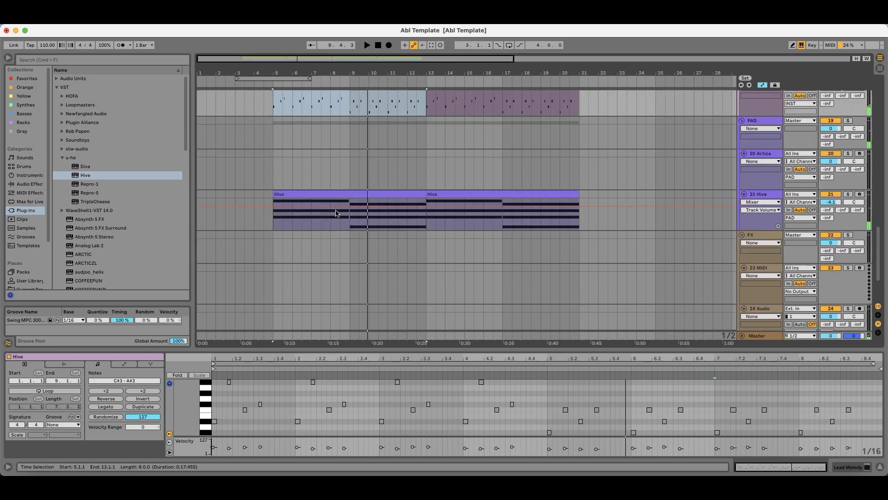
{"action": "scroll", "coordinate": [764, 235], "scroll_direction": "up", "scroll_amount": 1}
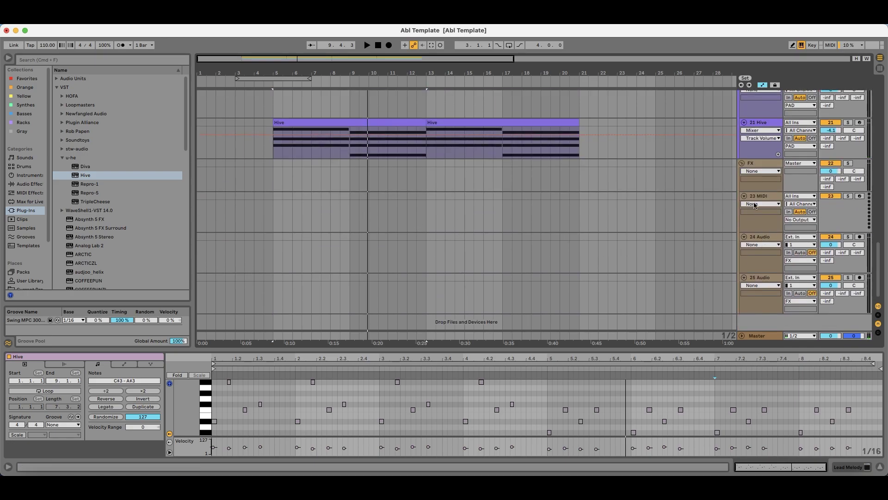
{"action": "right_click", "coordinate": [757, 323]}
{"action": "left_click", "coordinate": [772, 325]}
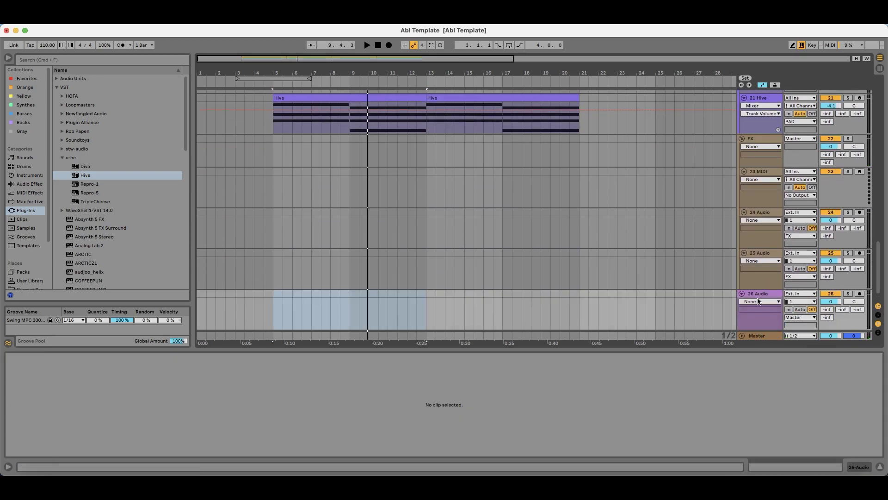
{"action": "right_click", "coordinate": [762, 274]}
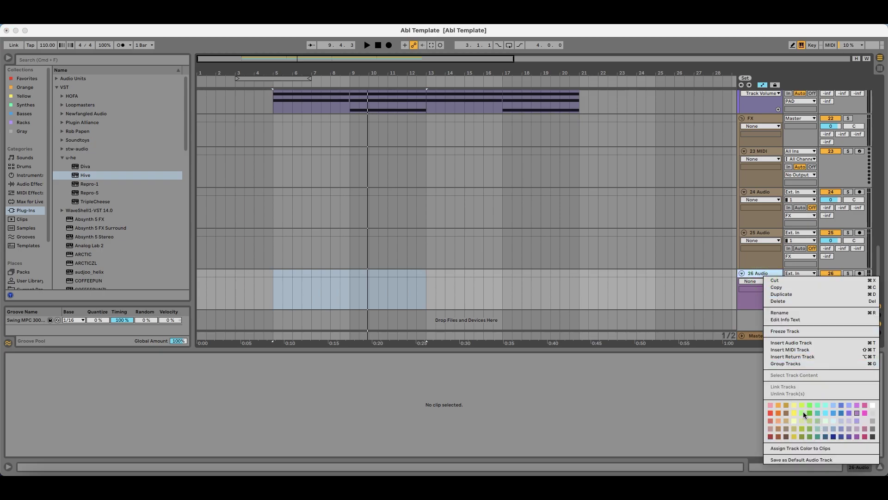
{"action": "left_click", "coordinate": [803, 413]}
Step: Group the new audio track and name the group VOCAL
{"action": "key", "text": "super+g"}
{"action": "key", "text": "super+r"}
{"action": "type", "text": "V"}
{"action": "key", "text": "Return"}
{"action": "scroll", "coordinate": [293, 277], "scroll_direction": "down", "scroll_amount": 3}
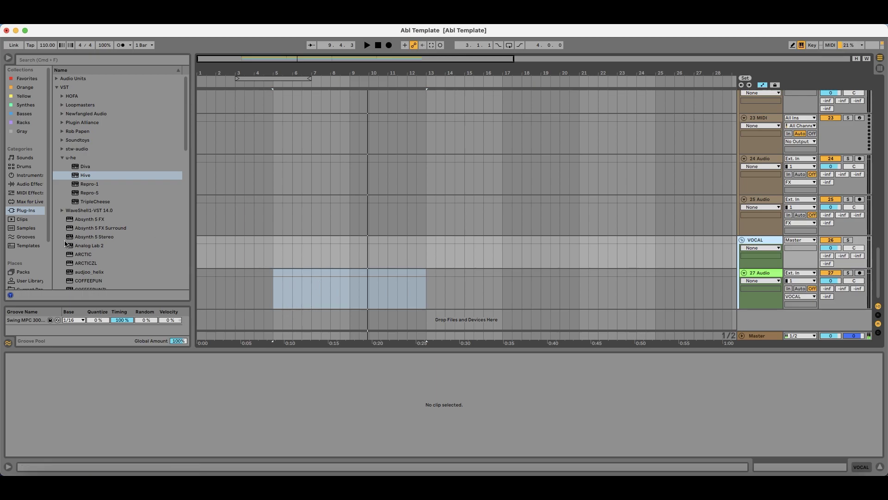
Step: Open the SAMPLES place in the browser and search it for "voc"
{"action": "scroll", "coordinate": [44, 259], "scroll_direction": "down", "scroll_amount": 3}
{"action": "left_click", "coordinate": [28, 251]}
{"action": "left_click", "coordinate": [108, 58]}
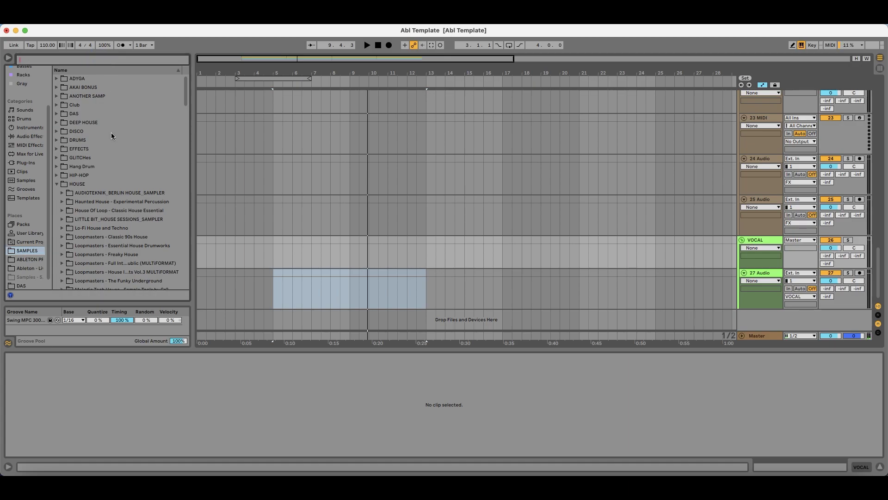
{"action": "type", "text": "voc"}
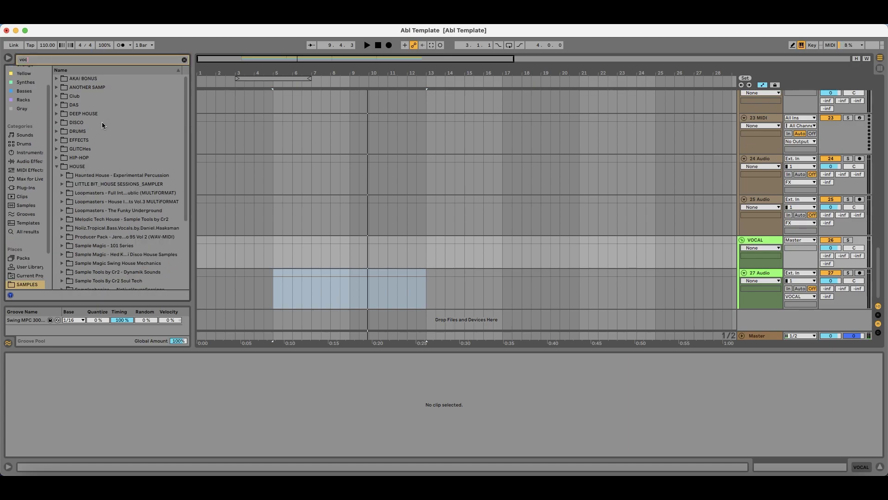
Step: Browse the search results through ANOTHER SAMP and SET2 to the Vocal Hooks folder inside vox
{"action": "left_click", "coordinate": [105, 87]}
{"action": "left_click", "coordinate": [106, 157]}
{"action": "left_click", "coordinate": [110, 166]}
{"action": "scroll", "coordinate": [121, 190], "scroll_direction": "down", "scroll_amount": 1}
{"action": "key", "text": "Down"}
{"action": "key", "text": "Down"}
{"action": "key", "text": "Down"}
{"action": "key", "text": "Down"}
{"action": "key", "text": "Right"}
{"action": "key", "text": "Down"}
{"action": "key", "text": "Down"}
{"action": "key", "text": "Down"}
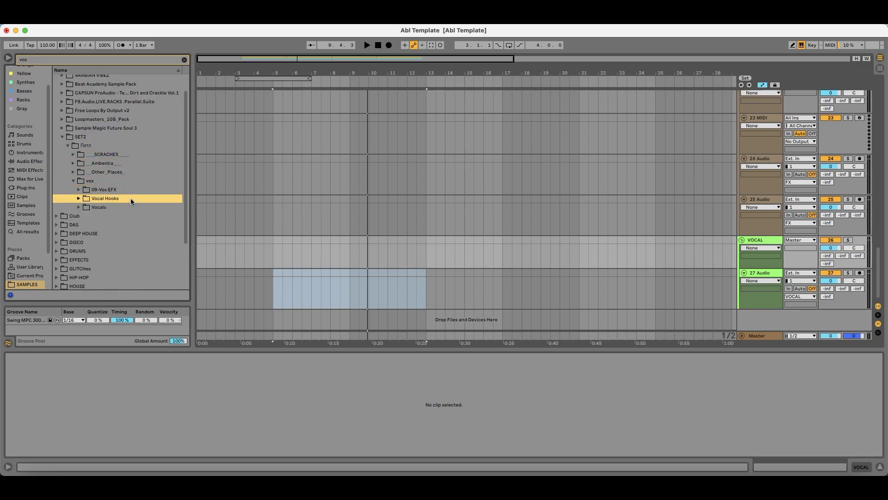
Step: Clear the search and check the Vocal Hooks folder within the full vox folder
{"action": "left_click", "coordinate": [185, 62]}
{"action": "scroll", "coordinate": [150, 187], "scroll_direction": "up", "scroll_amount": 5}
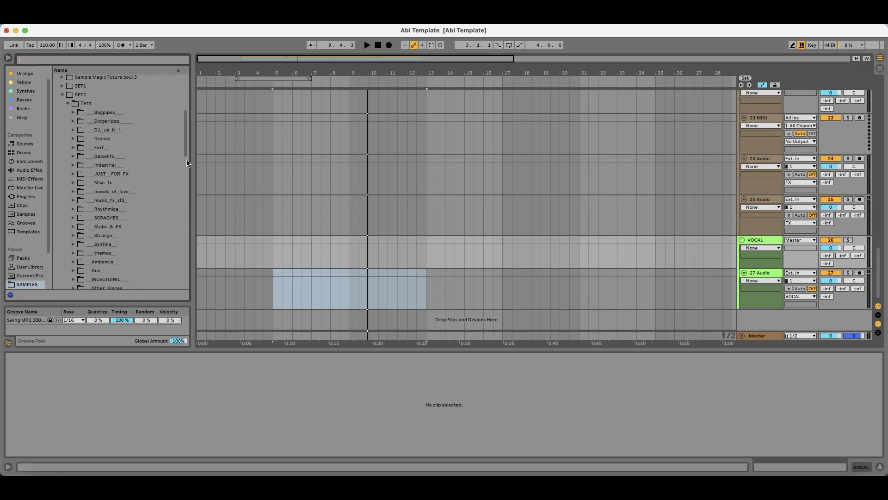
{"action": "left_click_drag", "start_coordinate": [186, 206], "coordinate": [181, 228]}
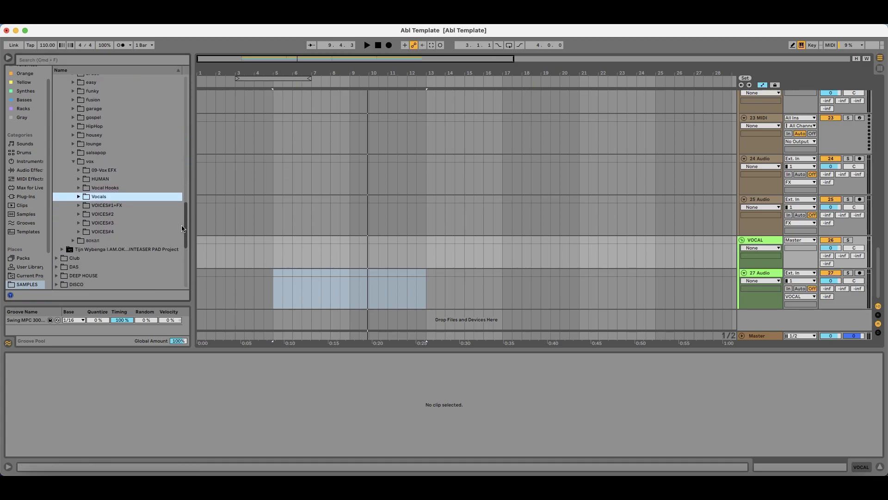
{"action": "left_click", "coordinate": [114, 189]}
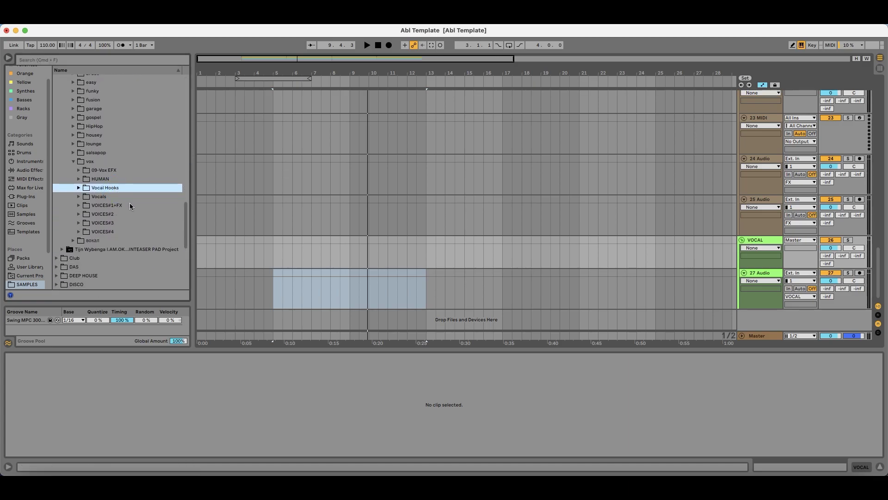
{"action": "key", "text": "Right"}
{"action": "key", "text": "Down"}
{"action": "key", "text": "Left"}
{"action": "key", "text": "Down"}
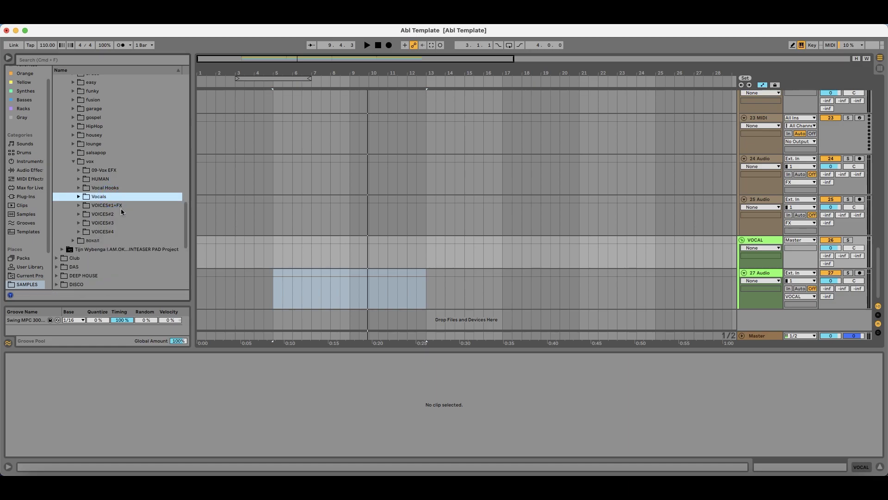
Step: Open the VOICES#3 folder and audition its AAOOH.wav and CHECKITOUT.wav samples
{"action": "left_click", "coordinate": [124, 213]}
{"action": "left_click", "coordinate": [126, 221]}
{"action": "key", "text": "Right"}
{"action": "key", "text": "Down"}
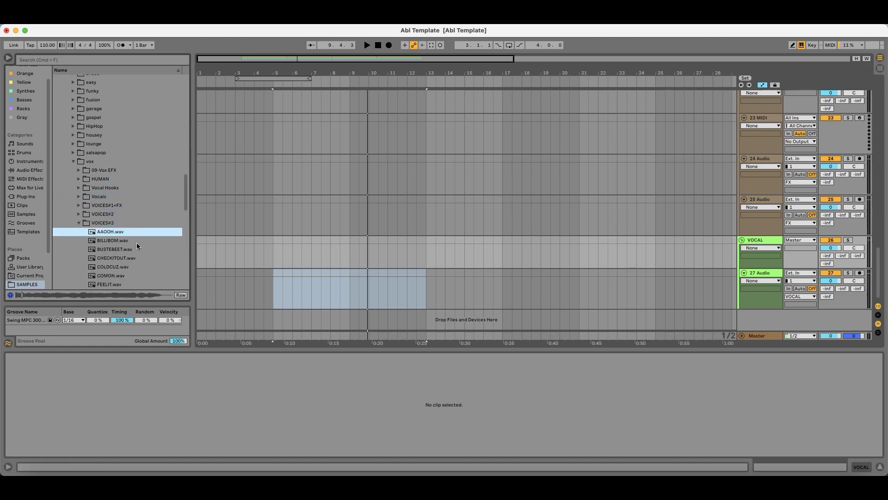
{"action": "scroll", "coordinate": [132, 241], "scroll_direction": "down", "scroll_amount": 3}
{"action": "left_click", "coordinate": [126, 210]}
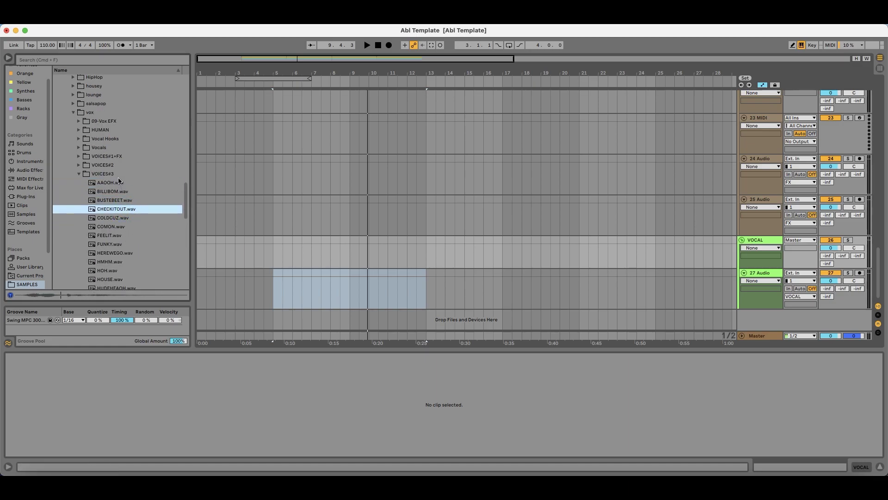
Step: Close VOICES#3, look through the samples in VOICES#4, and close that folder too
{"action": "key", "text": "Left"}
{"action": "key", "text": "Left"}
{"action": "key", "text": "Down"}
{"action": "key", "text": "Right"}
{"action": "key", "text": "Down"}
{"action": "left_click", "coordinate": [125, 229]}
{"action": "key", "text": "Left"}
{"action": "key", "text": "Left"}
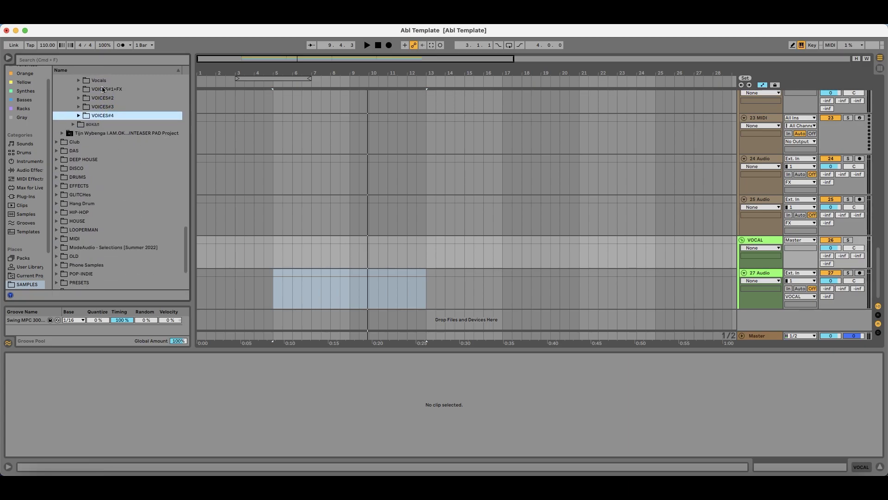
Step: Search SAMPLES for "voc" again and collapse the SET2 folder
{"action": "left_click", "coordinate": [93, 61]}
{"action": "type", "text": "voc"}
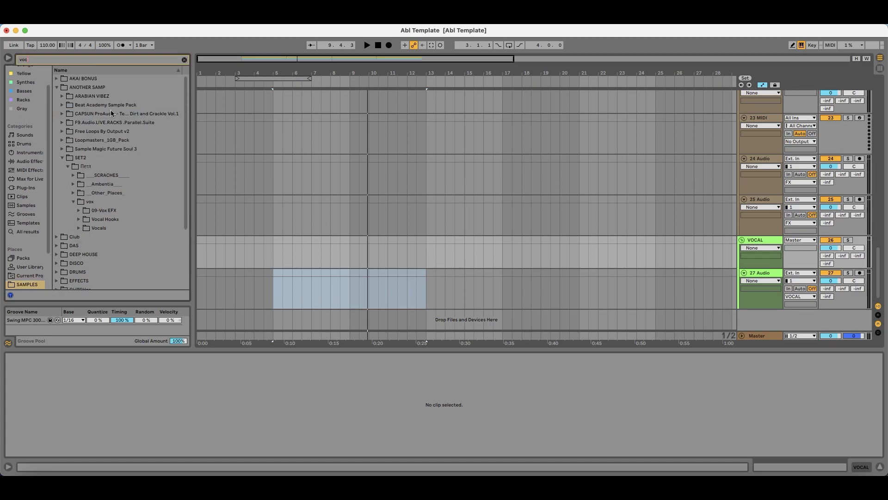
{"action": "key", "text": "Down"}
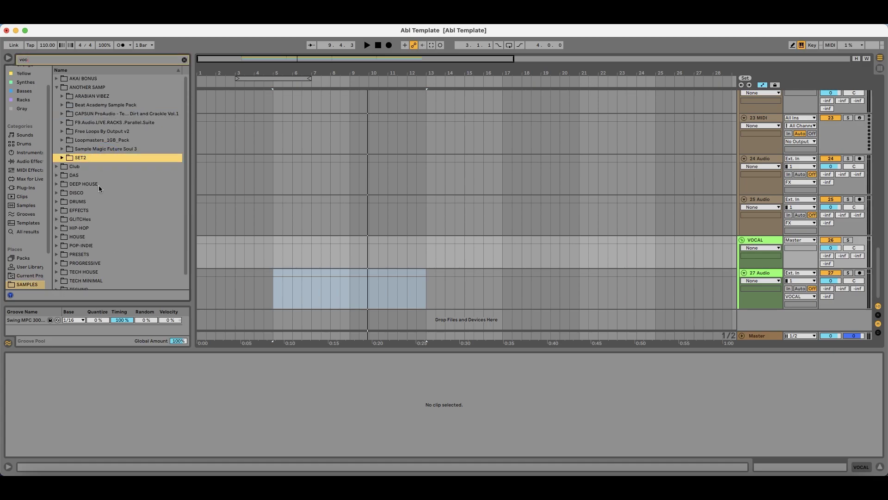
{"action": "key", "text": "Left"}
Step: Browse the DEEP HOUSE folder to X2N_PADS and audition X2N_Vocal_Pad_Cm.wav
{"action": "key", "text": "Down"}
{"action": "key", "text": "Down"}
{"action": "key", "text": "Down"}
{"action": "key", "text": "Right"}
{"action": "key", "text": "Down"}
{"action": "left_click", "coordinate": [119, 204]}
{"action": "key", "text": "Right"}
{"action": "key", "text": "Down"}
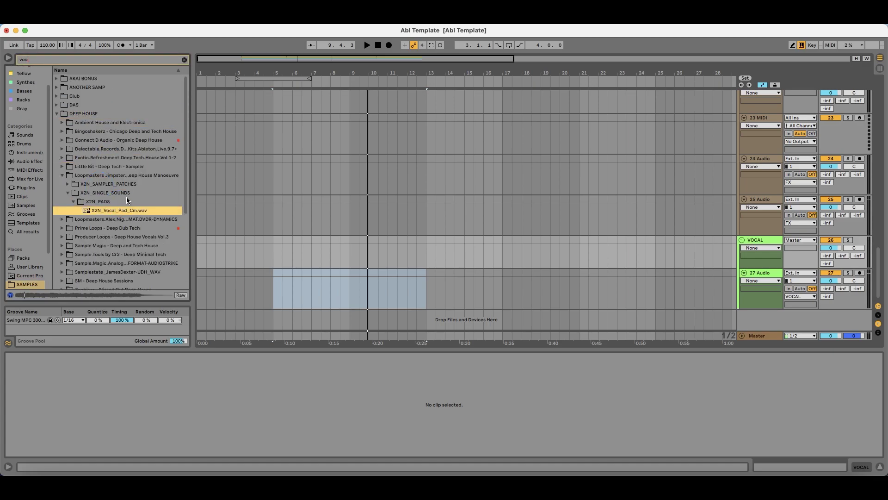
Step: Close the X2N folders and look through other DEEP HOUSE packs for vocal samples
{"action": "key", "text": "Left"}
{"action": "key", "text": "Left"}
{"action": "key", "text": "Left"}
{"action": "key", "text": "Left"}
{"action": "key", "text": "Left"}
{"action": "key", "text": "Left"}
{"action": "key", "text": "Up"}
{"action": "key", "text": "Right"}
{"action": "key", "text": "Down"}
{"action": "key", "text": "Left"}
{"action": "key", "text": "Left"}
{"action": "key", "text": "Up"}
{"action": "key", "text": "Right"}
{"action": "key", "text": "Down"}
{"action": "scroll", "coordinate": [127, 256], "scroll_direction": "down", "scroll_amount": 1}
{"action": "scroll", "coordinate": [127, 256], "scroll_direction": "down", "scroll_amount": 5}
Step: Open the Turbo Samples FullHouse Tech pack in TECH HOUSE and audition samples in TS_FHT_VOCAL_PHRASES
{"action": "left_click", "coordinate": [115, 258]}
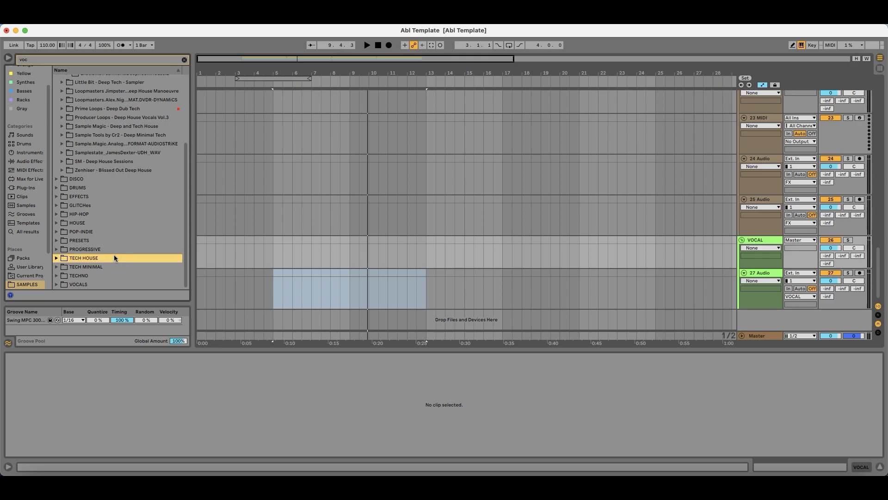
{"action": "key", "text": "Right"}
{"action": "key", "text": "Down"}
{"action": "key", "text": "Right"}
{"action": "key", "text": "Down"}
{"action": "key", "text": "Right"}
{"action": "key", "text": "Down"}
{"action": "key", "text": "Down"}
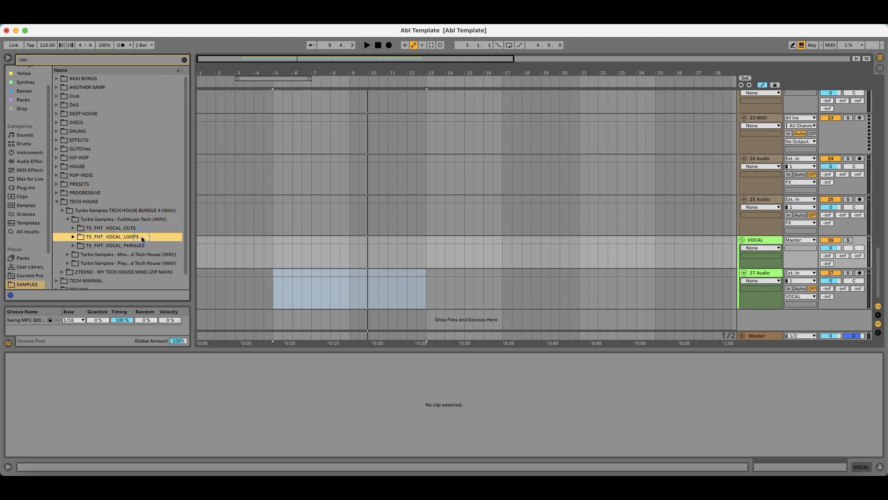
{"action": "key", "text": "Down"}
{"action": "key", "text": "Right"}
{"action": "key", "text": "Down"}
{"action": "scroll", "coordinate": [153, 248], "scroll_direction": "down", "scroll_amount": 5}
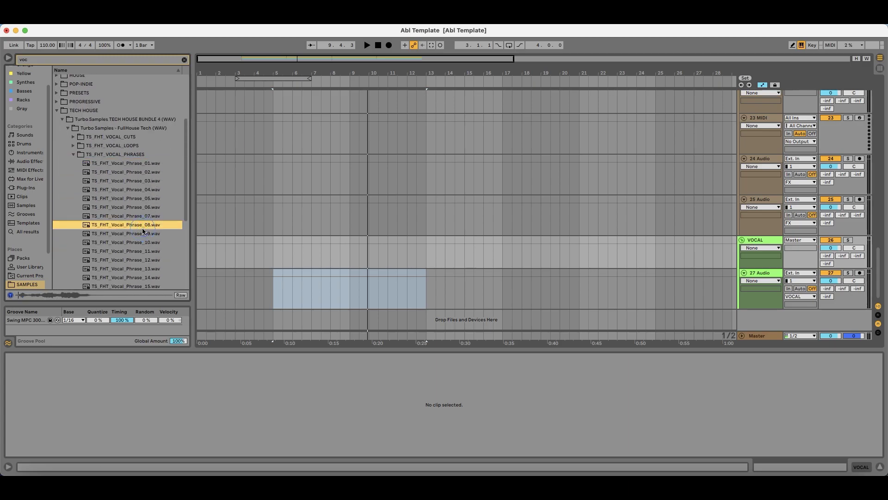
Step: Close the FullHouse Tech pack, open TS_MWTH_VOCAL_PHRASES in the neighbouring pack and audition TS_MWTH_Vocal_Phrase_01.wav
{"action": "left_click", "coordinate": [122, 156]}
{"action": "key", "text": "Left"}
{"action": "key", "text": "Left"}
{"action": "key", "text": "Left"}
{"action": "key", "text": "Down"}
{"action": "key", "text": "Right"}
{"action": "key", "text": "Down"}
{"action": "left_click", "coordinate": [150, 261]}
{"action": "key", "text": "Right"}
{"action": "key", "text": "Down"}
{"action": "scroll", "coordinate": [138, 222], "scroll_direction": "down", "scroll_amount": 3}
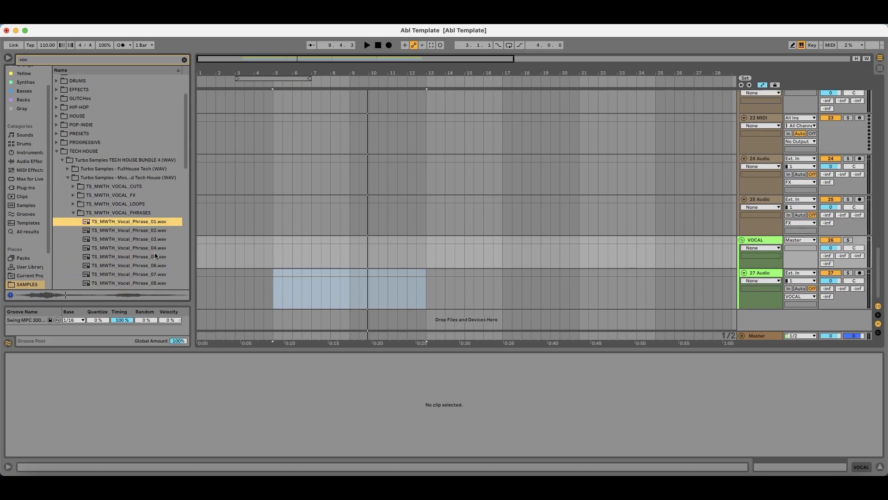
Step: Audition the next few TS_MWTH vocal phrases and collapse their Turbo Samples pack
{"action": "key", "text": "Down"}
{"action": "key", "text": "Down"}
{"action": "key", "text": "Down"}
{"action": "key", "text": "Down"}
{"action": "key", "text": "Left"}
{"action": "key", "text": "Left"}
{"action": "key", "text": "Left"}
{"action": "key", "text": "Left"}
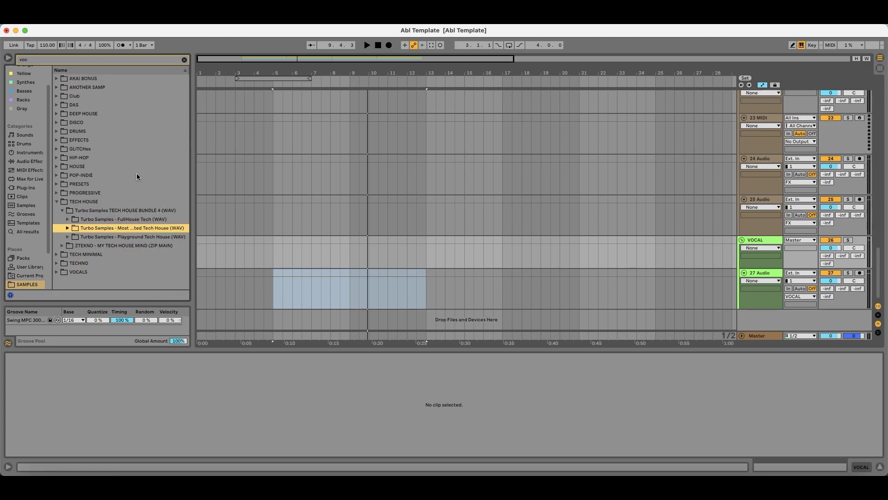
Step: Close the Turbo Samples bundle, open ZTEKNO - MY TECH HOUSE MIND and audition the ZTH_KIT_1 vocal in ZTH_INSPIRATION_KITS
{"action": "key", "text": "Down"}
{"action": "key", "text": "Left"}
{"action": "key", "text": "Left"}
{"action": "key", "text": "Down"}
{"action": "key", "text": "Right"}
{"action": "key", "text": "Down"}
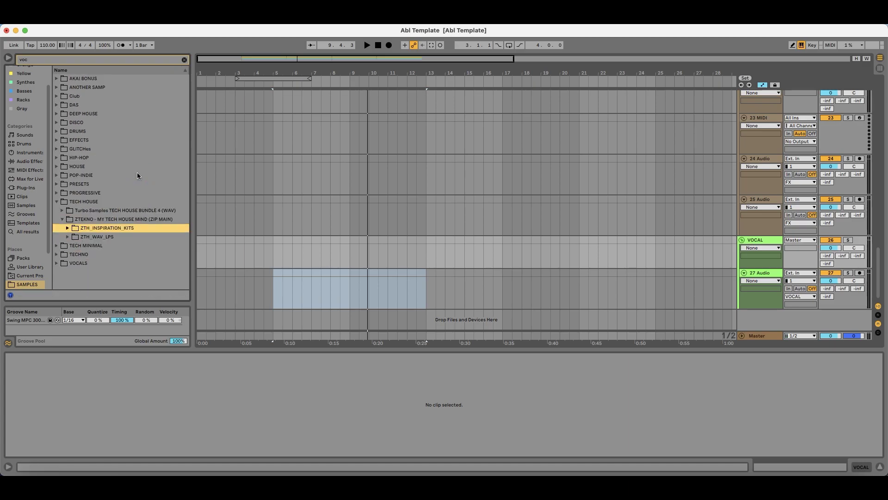
{"action": "key", "text": "Right"}
{"action": "key", "text": "Down"}
{"action": "key", "text": "Right"}
{"action": "key", "text": "Down"}
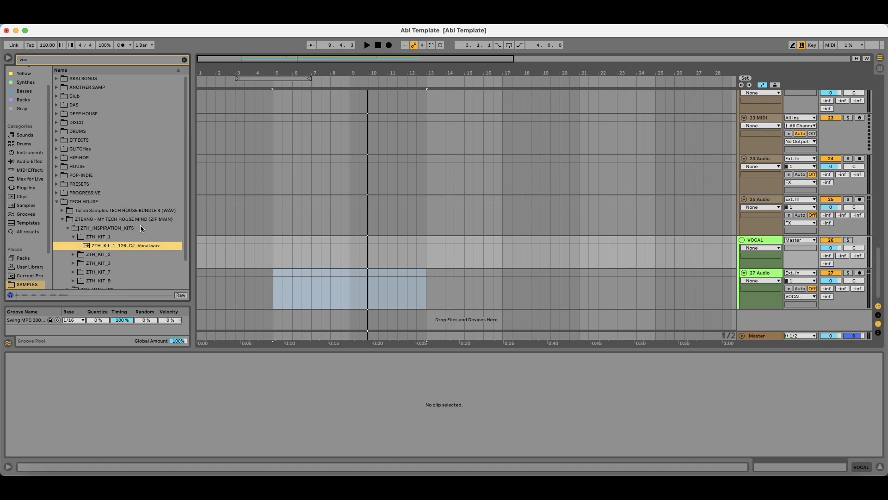
Step: Audition the vocals in ZTH_KIT_3 and ZTH_KIT_7, and collapse the ZTEKNO pack
{"action": "scroll", "coordinate": [141, 222], "scroll_direction": "down", "scroll_amount": 2}
{"action": "key", "text": "Down"}
{"action": "key", "text": "Down"}
{"action": "key", "text": "Right"}
{"action": "key", "text": "Down"}
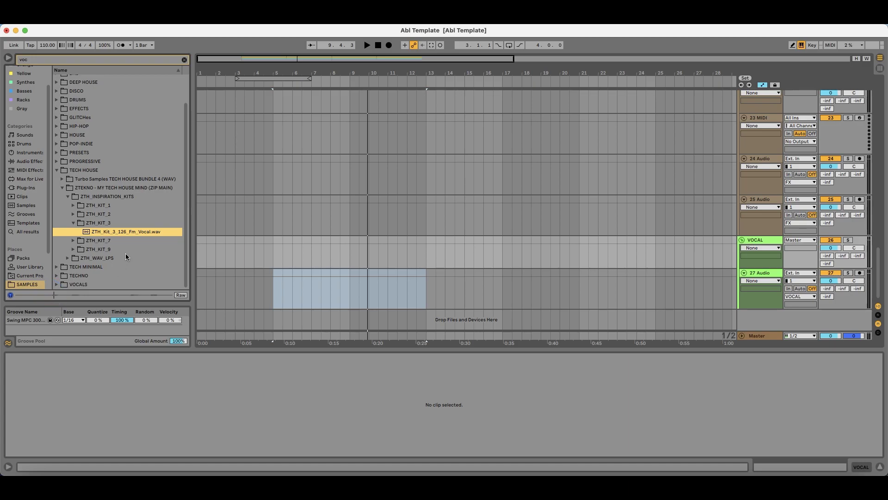
{"action": "key", "text": "Down"}
{"action": "key", "text": "Right"}
{"action": "key", "text": "Down"}
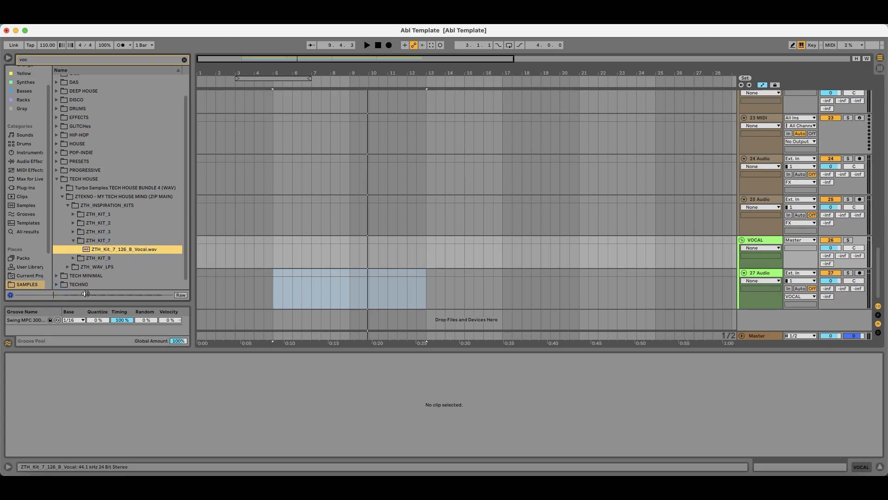
{"action": "double_click", "coordinate": [96, 197]}
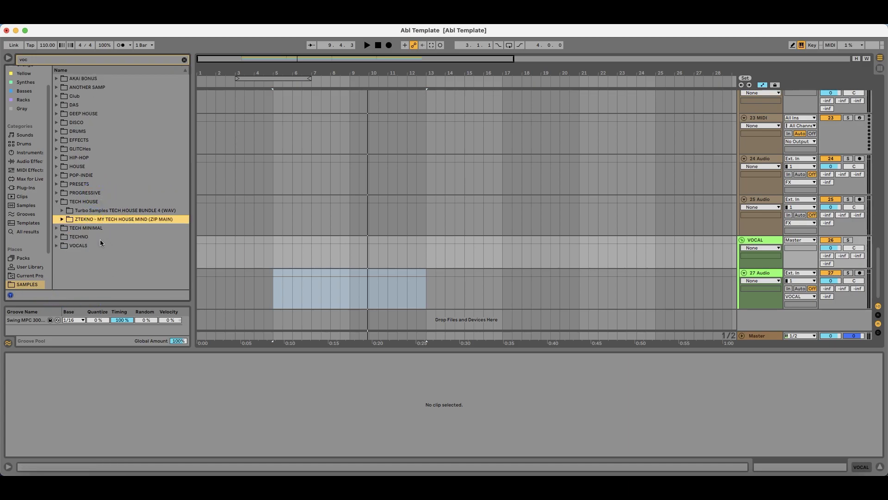
Step: Open 50 Best Free Vocal Samples in the VOCALS folder and browse its samples down to Vocal08_Db-B.wav
{"action": "double_click", "coordinate": [98, 245]}
{"action": "scroll", "coordinate": [129, 258], "scroll_direction": "down", "scroll_amount": 5}
{"action": "key", "text": "Down"}
{"action": "key", "text": "Right"}
{"action": "key", "text": "Down"}
{"action": "key", "text": "Down"}
{"action": "key", "text": "Down"}
{"action": "key", "text": "Down"}
{"action": "key", "text": "Down"}
{"action": "key", "text": "Down"}
{"action": "key", "text": "Down"}
{"action": "key", "text": "Down"}
{"action": "key", "text": "Down"}
{"action": "key", "text": "Down"}
{"action": "key", "text": "Down"}
{"action": "key", "text": "Down"}
{"action": "key", "text": "Down"}
{"action": "key", "text": "Down"}
{"action": "key", "text": "Down"}
{"action": "key", "text": "Down"}
{"action": "key", "text": "Down"}
{"action": "key", "text": "Down"}
{"action": "key", "text": "Down"}
{"action": "key", "text": "Down"}
{"action": "key", "text": "Down"}
{"action": "left_click", "coordinate": [108, 183]}
{"action": "scroll", "coordinate": [118, 199], "scroll_direction": "down", "scroll_amount": 2}
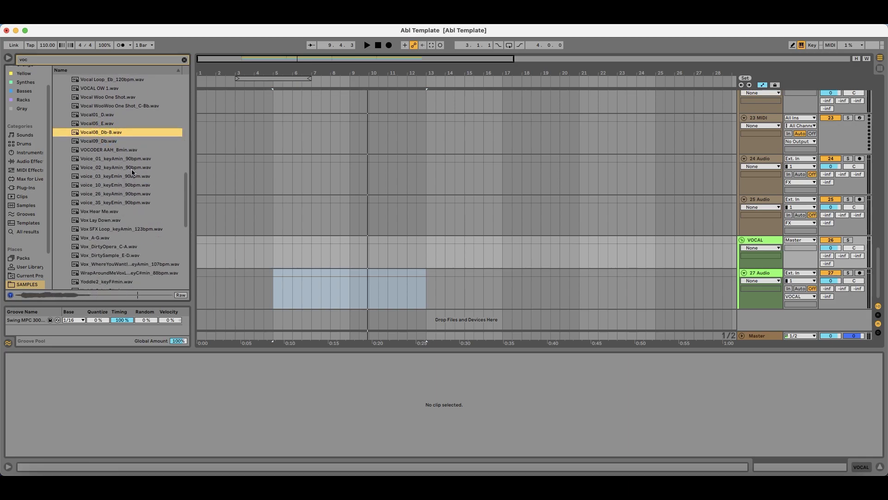
Step: Audition Voice_01_keyAmin_90bpm.wav, voice_03_keyEmin_90bpm.wav and voice_10_keyEmin_90bpm.wav
{"action": "key", "text": "Down"}
{"action": "key", "text": "Down"}
{"action": "key", "text": "Down"}
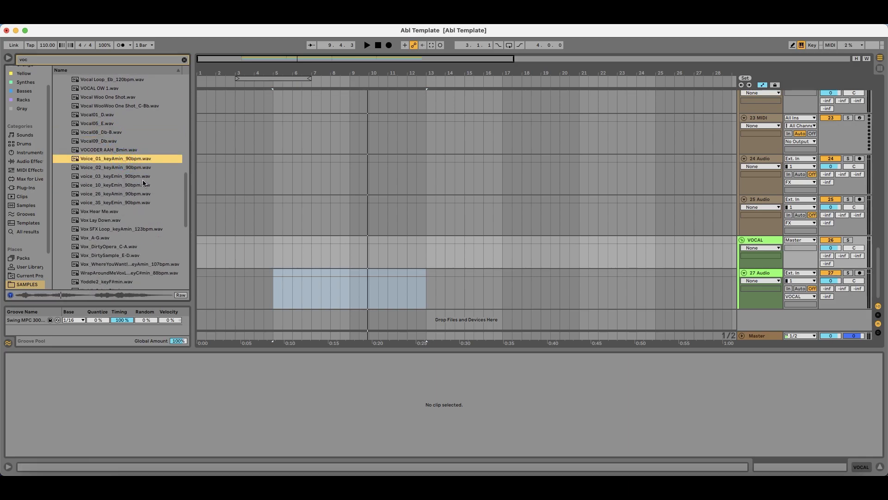
{"action": "left_click", "coordinate": [152, 176]}
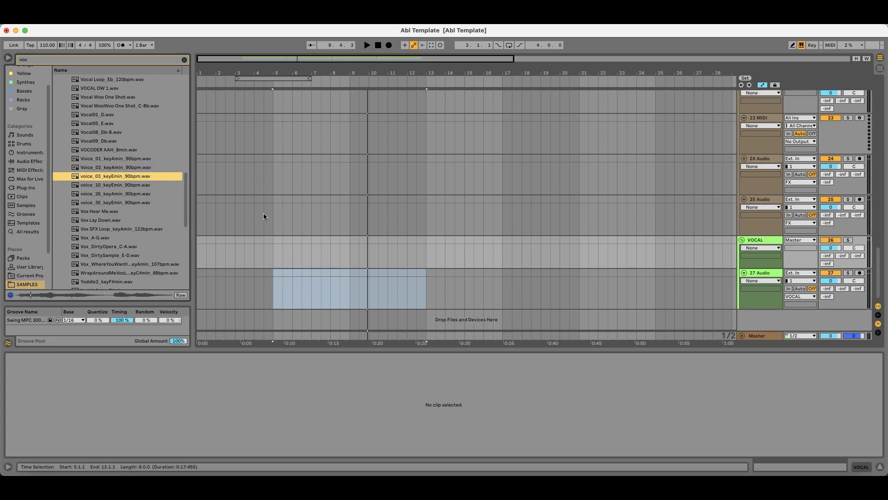
{"action": "left_click", "coordinate": [279, 242]}
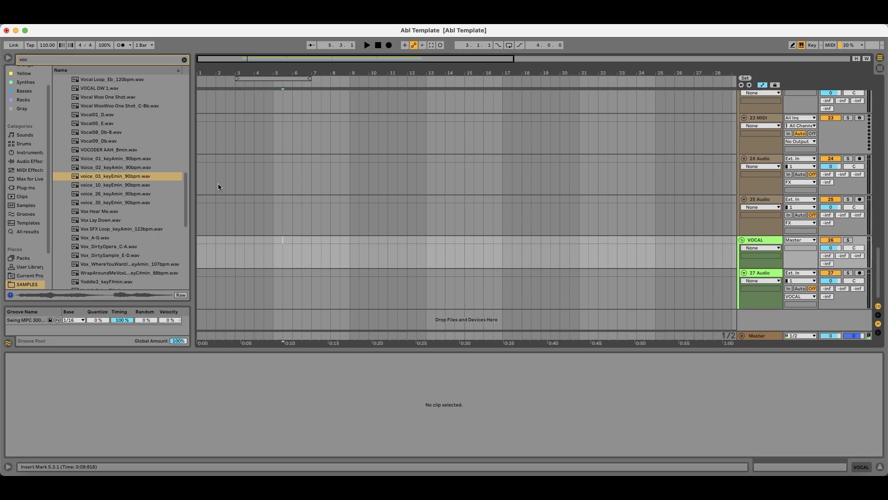
{"action": "left_click", "coordinate": [129, 188]}
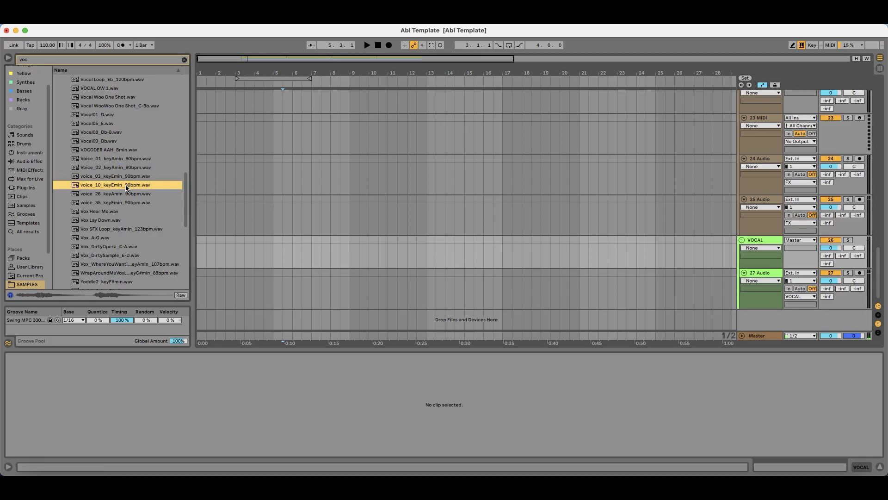
Step: Place voice_03_keyEmin_90bpm.wav on audio track 27 at bar 5 and lower the clip's gain to -6.07 dB
{"action": "left_click_drag", "start_coordinate": [128, 176], "coordinate": [276, 289]}
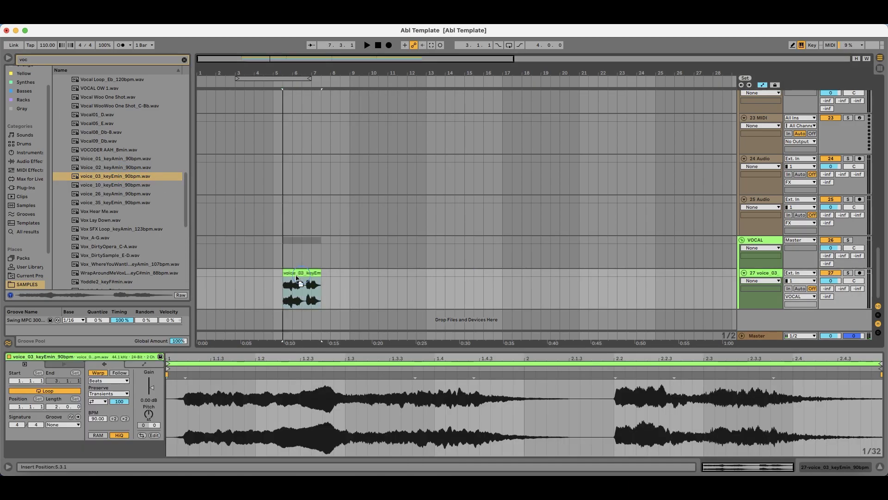
{"action": "key", "text": "space"}
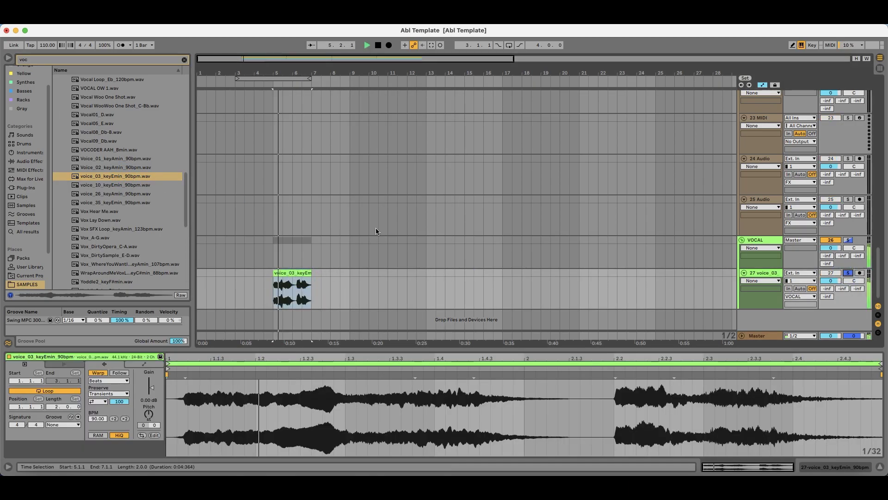
{"action": "left_click_drag", "start_coordinate": [152, 387], "coordinate": [151, 391]}
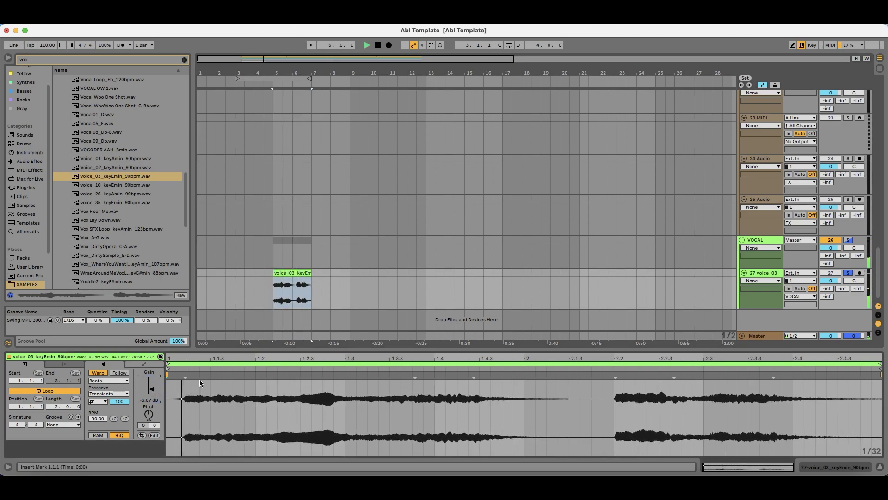
Step: Compare the Complex Pro and Complex warp modes on the vocal clip and keep Complex
{"action": "left_click", "coordinate": [108, 380]}
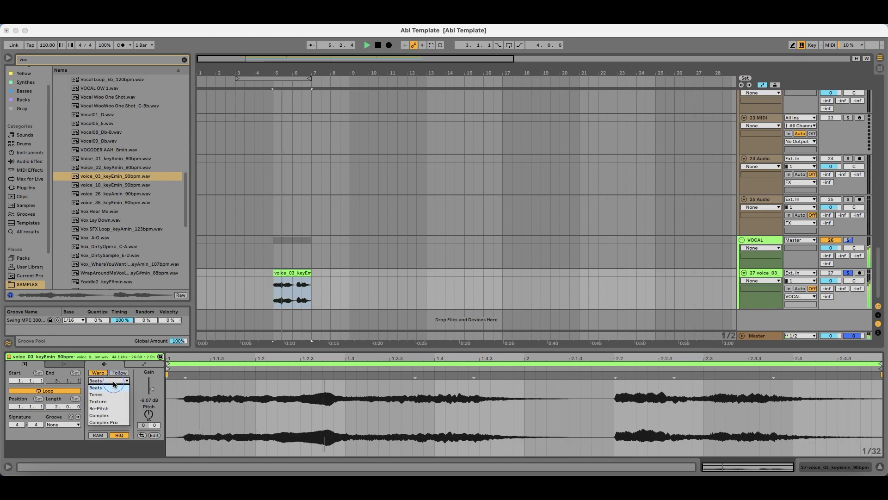
{"action": "left_click", "coordinate": [118, 423]}
{"action": "left_click", "coordinate": [108, 380]}
{"action": "left_click", "coordinate": [99, 415]}
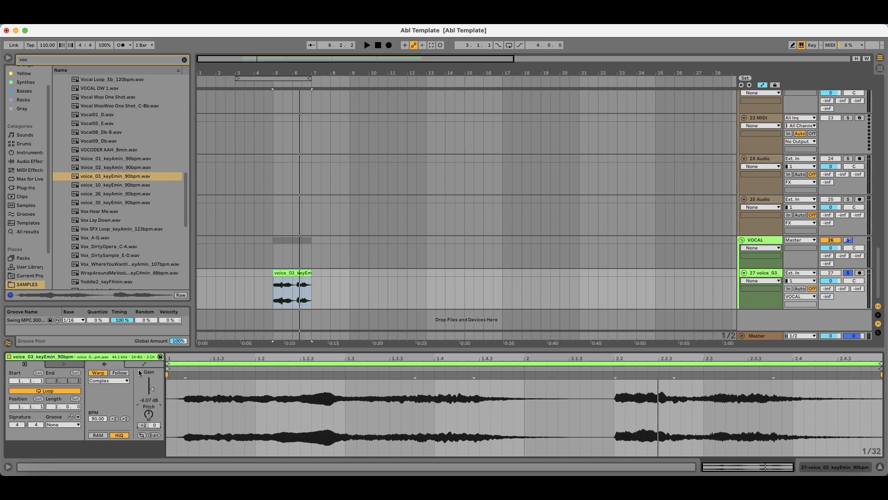
Step: Compare transpositions of the vocal clip during playback, set its pitch to -1 semitone and solo its track
{"action": "key", "text": "space"}
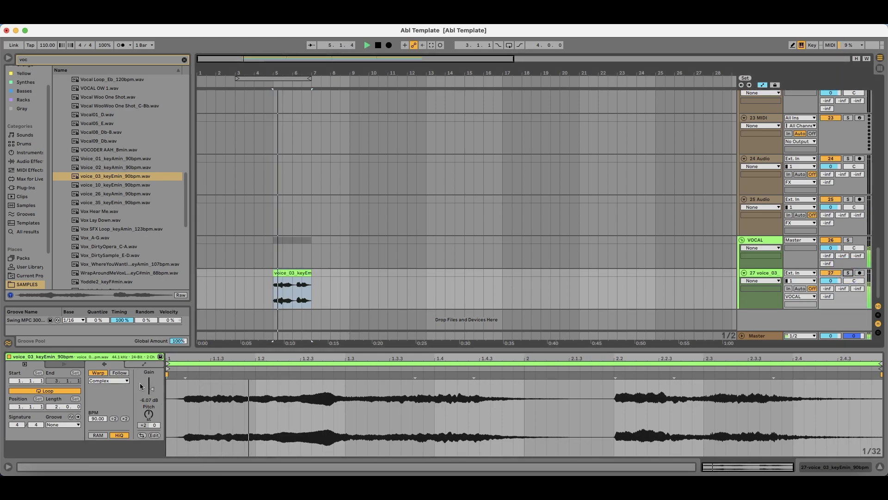
{"action": "left_click", "coordinate": [147, 419]}
{"action": "key", "text": "space"}
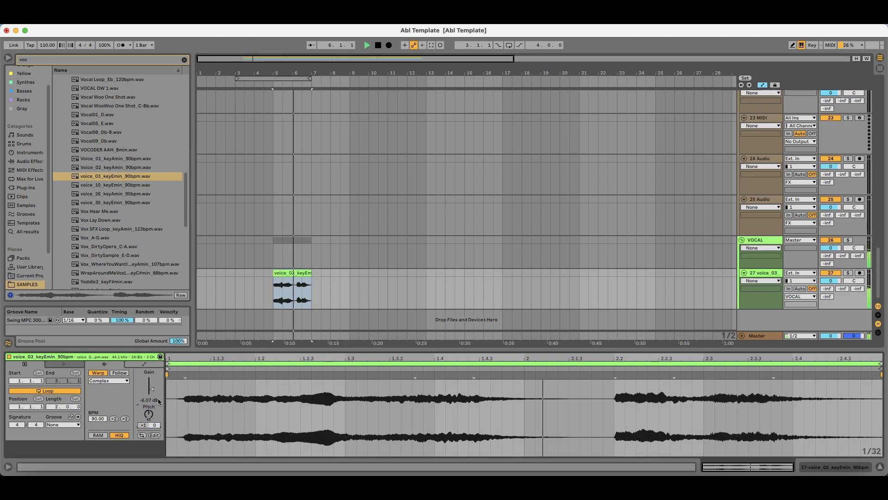
{"action": "key", "text": "space"}
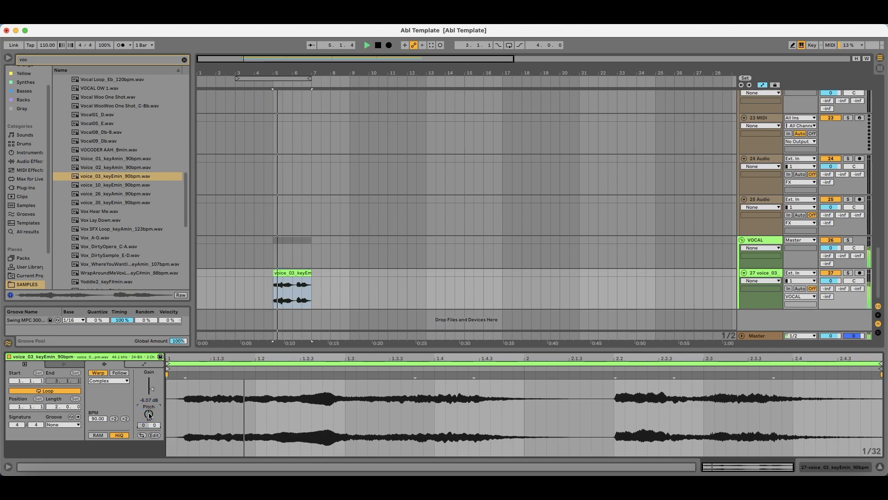
{"action": "key", "text": "space"}
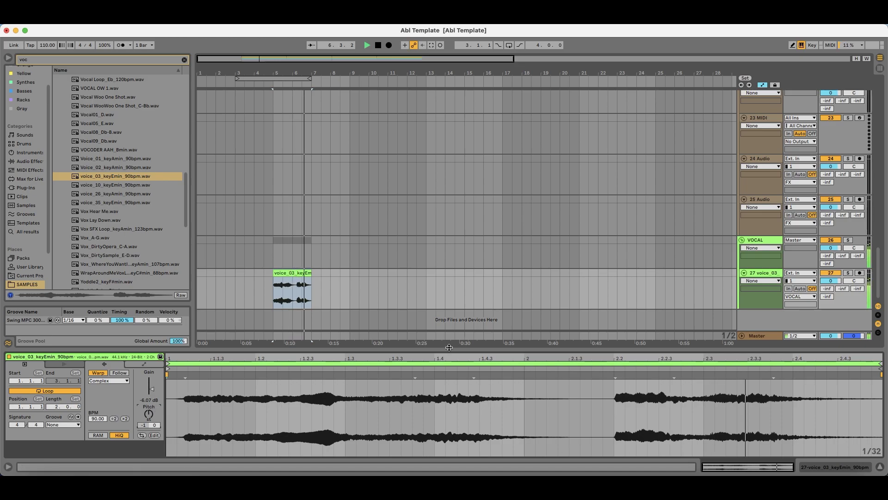
{"action": "left_click", "coordinate": [849, 273]}
Step: Try the vocal clip with warping turned off, and undo that change
{"action": "key", "text": "z"}
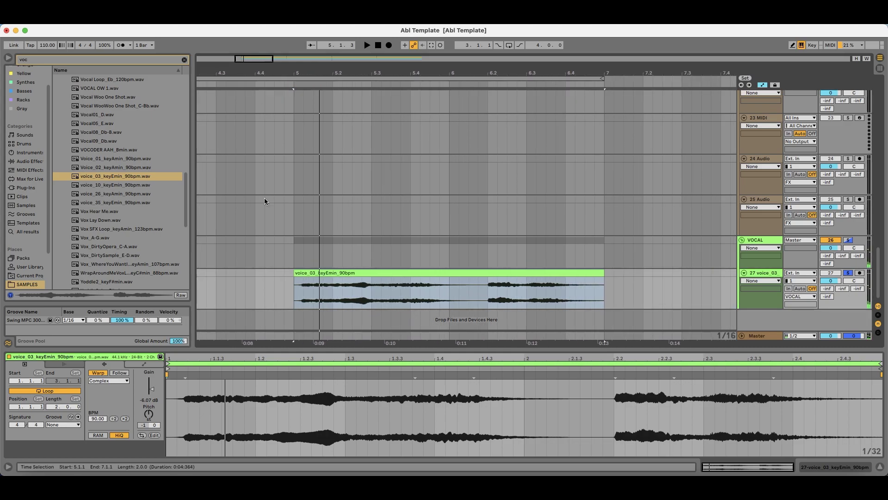
{"action": "left_click", "coordinate": [99, 373]}
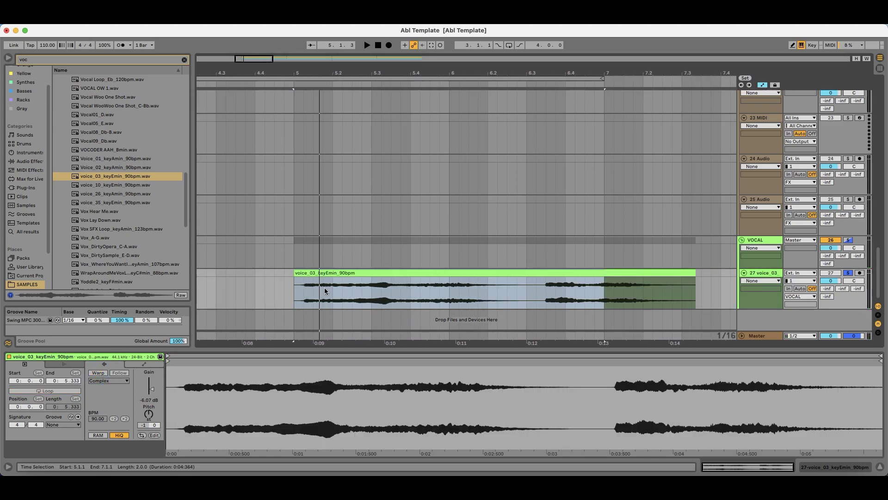
{"action": "left_click", "coordinate": [330, 271]}
{"action": "key", "text": "super+z"}
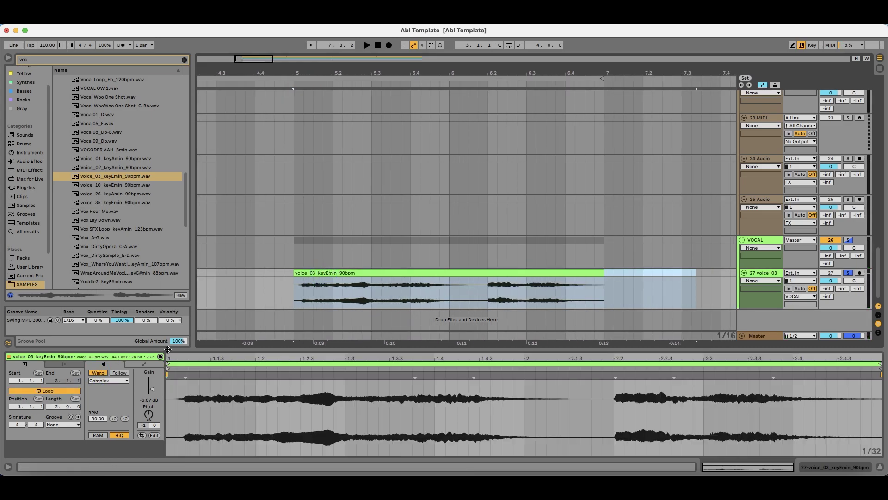
Step: Move the vocal clip slightly earlier to start at about 4.4.4, and play it with the metronome on
{"action": "left_click", "coordinate": [489, 290]}
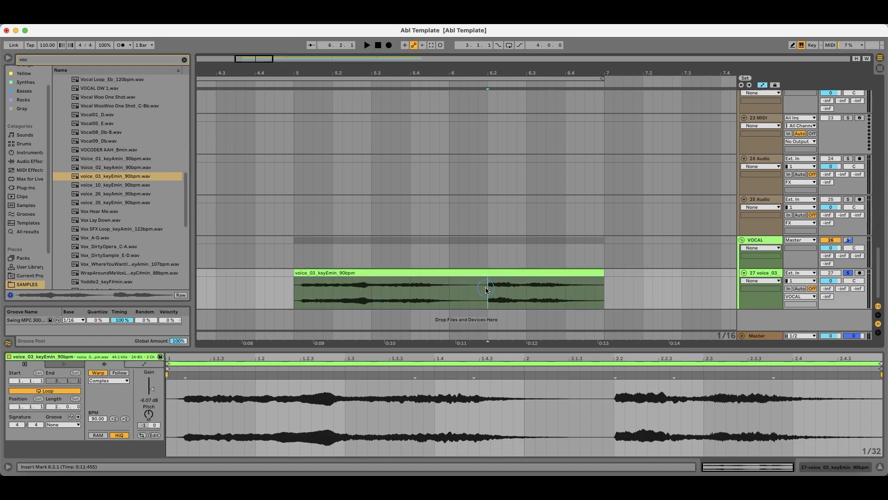
{"action": "left_click_drag", "start_coordinate": [363, 276], "coordinate": [355, 277]}
{"action": "key", "text": "space"}
{"action": "left_click", "coordinate": [122, 45]}
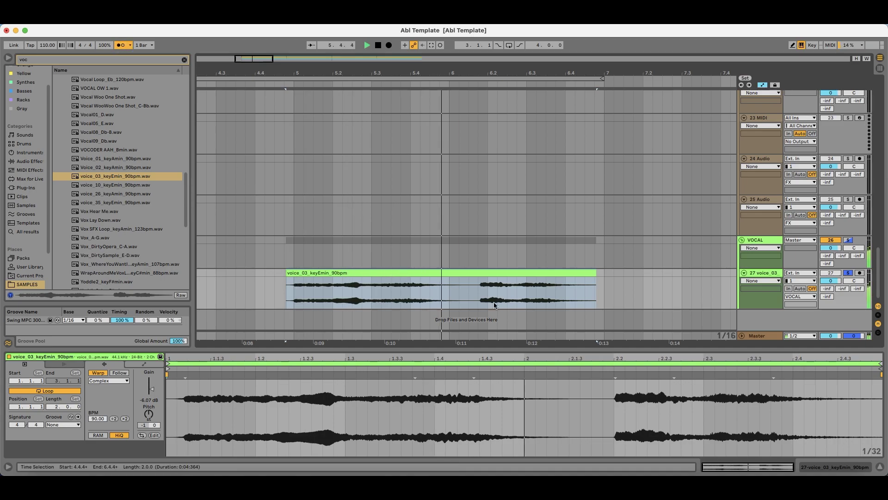
Step: Split the vocal clip just before its second phrase and move that phrase to start at about 8.4.1
{"action": "left_click", "coordinate": [478, 291]}
{"action": "key", "text": "super+e"}
{"action": "left_click_drag", "start_coordinate": [496, 274], "coordinate": [620, 281]}
{"action": "key", "text": "minus"}
{"action": "key", "text": "minus"}
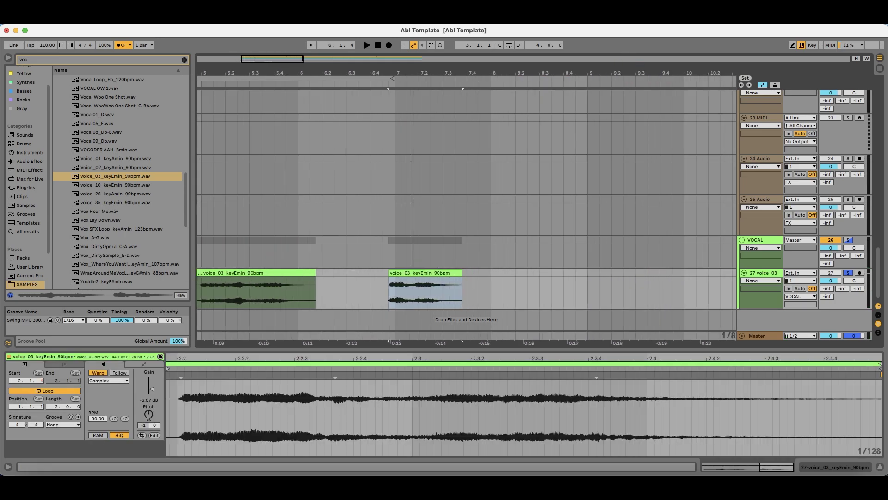
{"action": "left_click_drag", "start_coordinate": [356, 274], "coordinate": [448, 273]}
{"action": "key", "text": "space"}
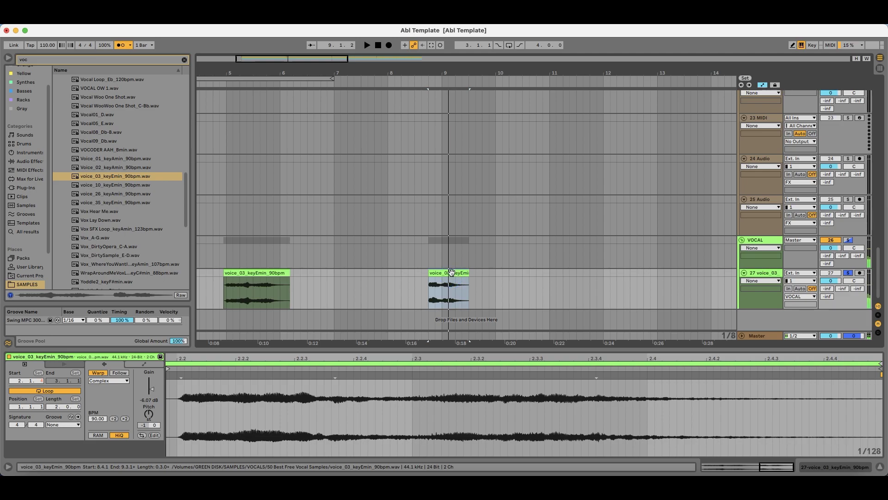
{"action": "key", "text": "space"}
{"action": "key", "text": "minus"}
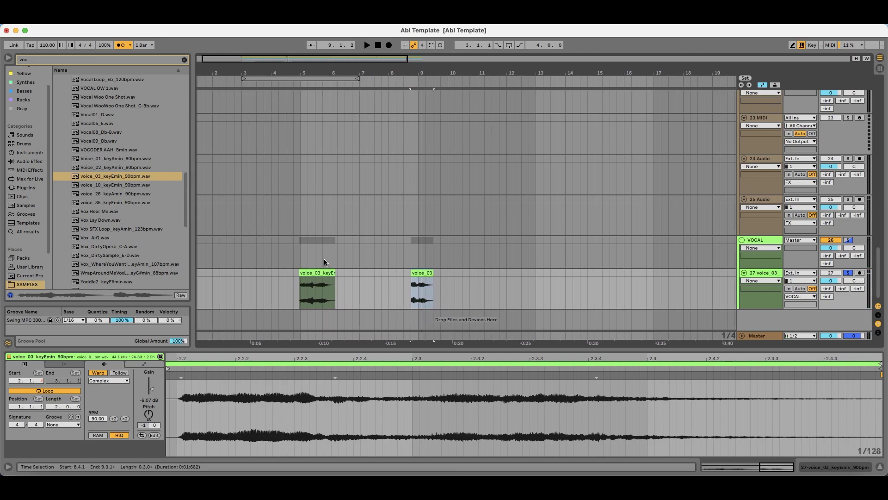
Step: Turn off the metronome and the vocal track's solo, and play both vocal clips within the full mix
{"action": "left_click", "coordinate": [315, 280]}
{"action": "left_click", "coordinate": [422, 287], "text": "shift"}
{"action": "key", "text": "space"}
{"action": "left_click", "coordinate": [124, 47]}
{"action": "key", "text": "space"}
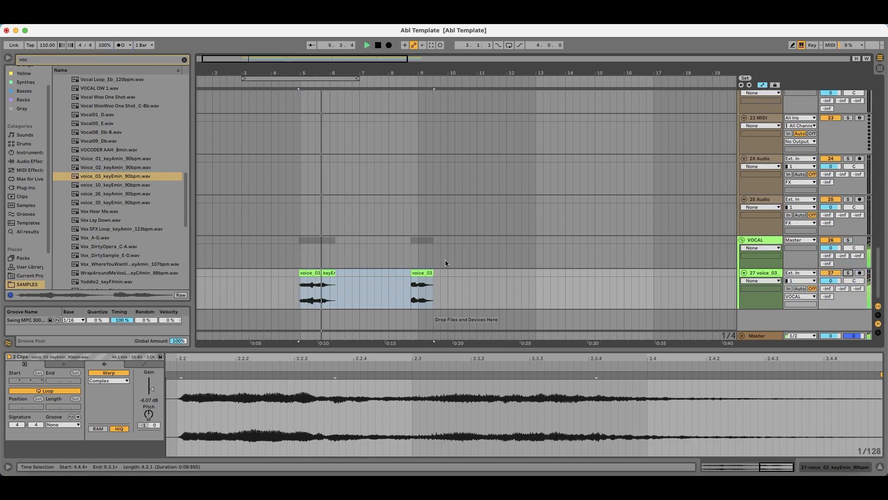
Step: Lower the vocal track's volume to -4.2 dB and solo the track
{"action": "left_click_drag", "start_coordinate": [831, 280], "coordinate": [831, 284]}
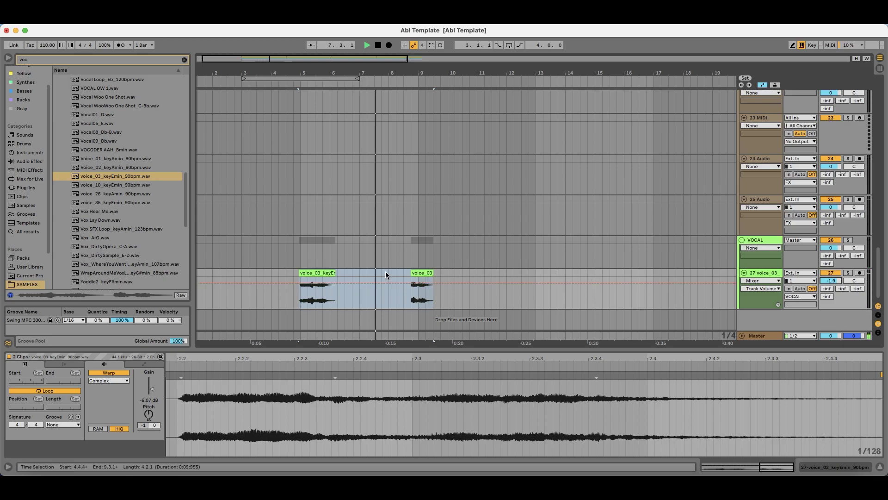
{"action": "left_click", "coordinate": [399, 272]}
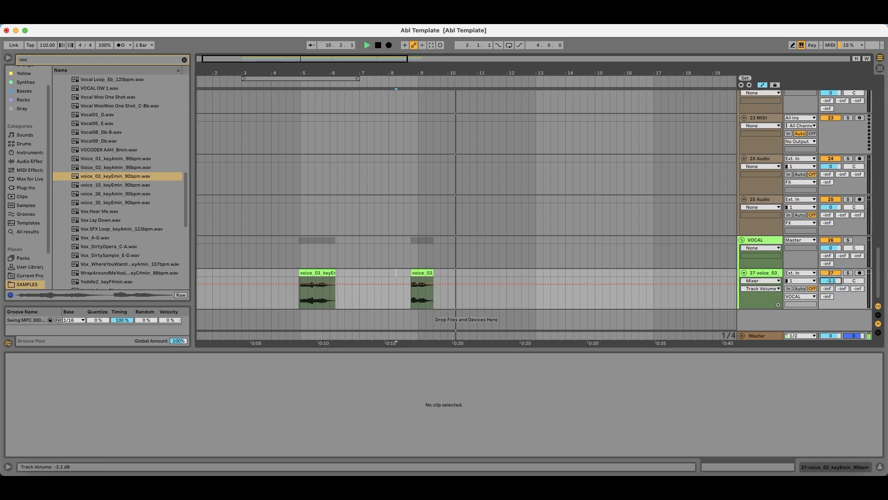
{"action": "scroll", "coordinate": [838, 281], "scroll_direction": "down", "scroll_amount": 3}
{"action": "left_click", "coordinate": [847, 272]}
{"action": "key", "text": "space"}
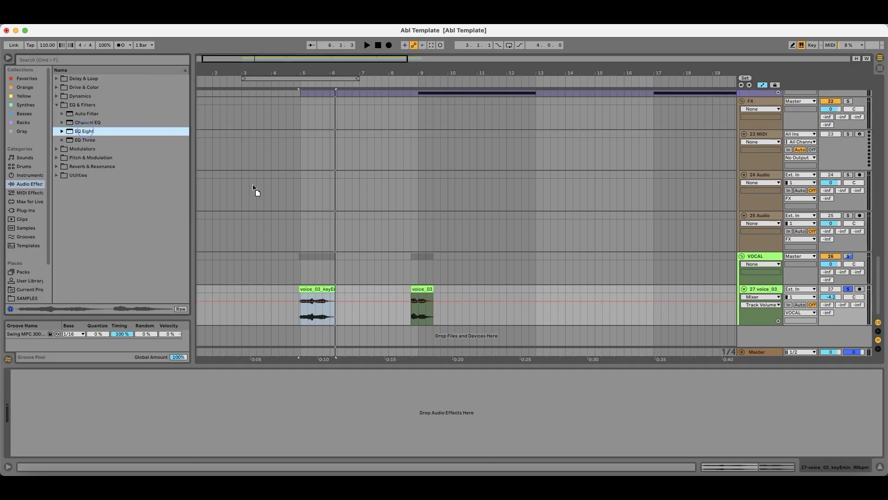
Step: Add EQ Eight to the vocal track and make a narrow cut in the low mids with band 2
{"action": "left_click_drag", "start_coordinate": [254, 190], "coordinate": [514, 302]}
{"action": "key", "text": "space"}
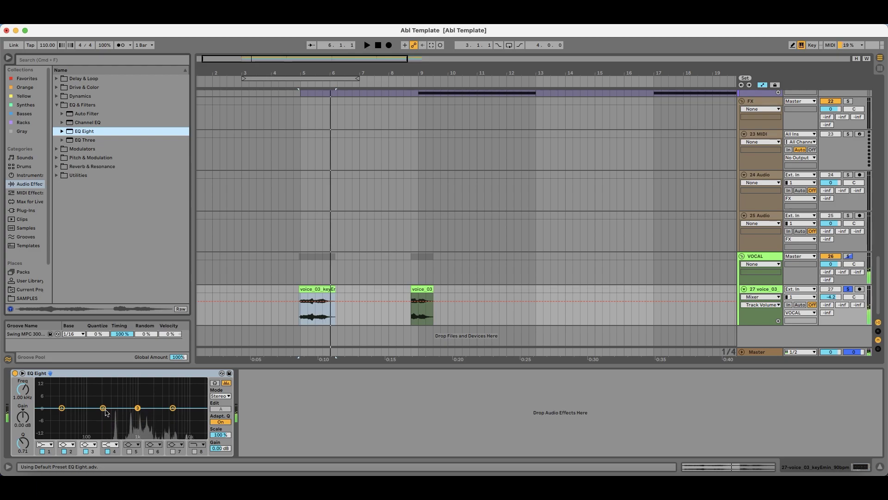
{"action": "left_click_drag", "start_coordinate": [102, 408], "coordinate": [117, 413]}
{"action": "left_click_drag", "start_coordinate": [23, 441], "coordinate": [23, 417]}
{"action": "left_click_drag", "start_coordinate": [117, 413], "coordinate": [112, 380]}
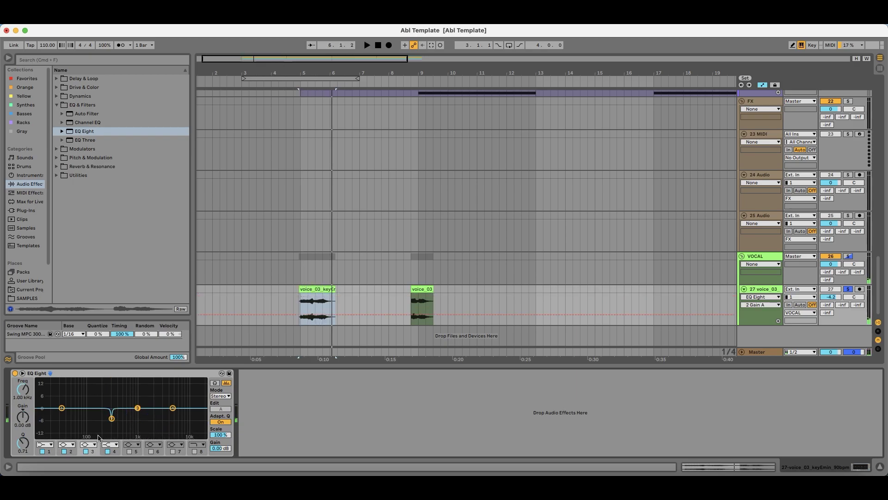
Step: Set EQ band 3 to a -6.19 dB cut at 918 Hz with Q 18.0, and change band 1 to a low cut
{"action": "left_click_drag", "start_coordinate": [28, 444], "coordinate": [96, 447]}
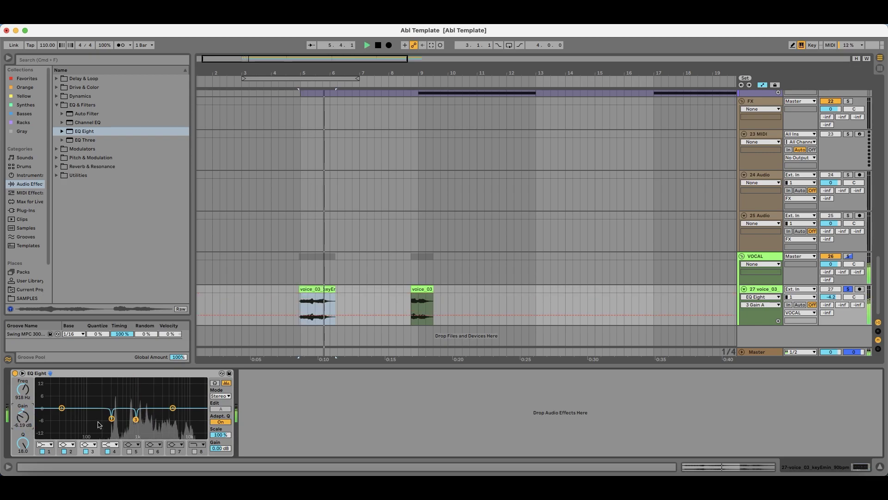
{"action": "left_click", "coordinate": [51, 445]}
{"action": "left_click", "coordinate": [49, 391]}
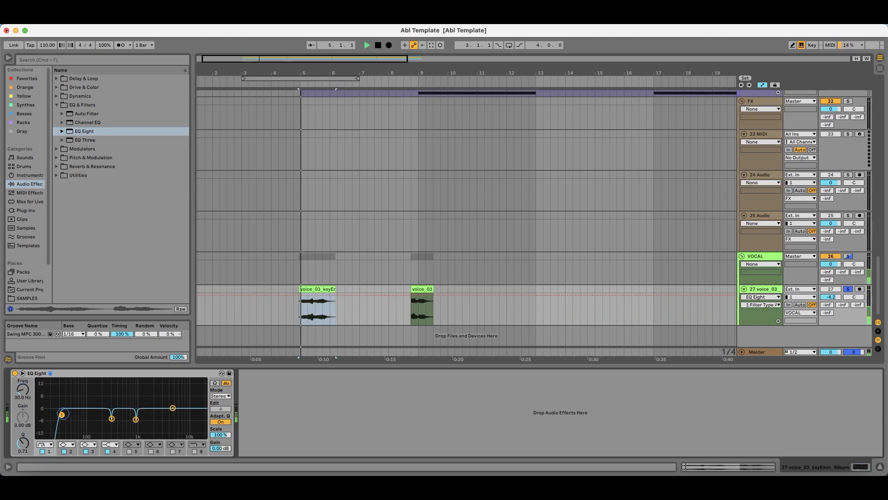
Step: Raise EQ Eight's low-cut frequency to about 100 Hz and boost band 7 by 2.85 dB at 3.23 kHz
{"action": "left_click_drag", "start_coordinate": [63, 413], "coordinate": [84, 417]}
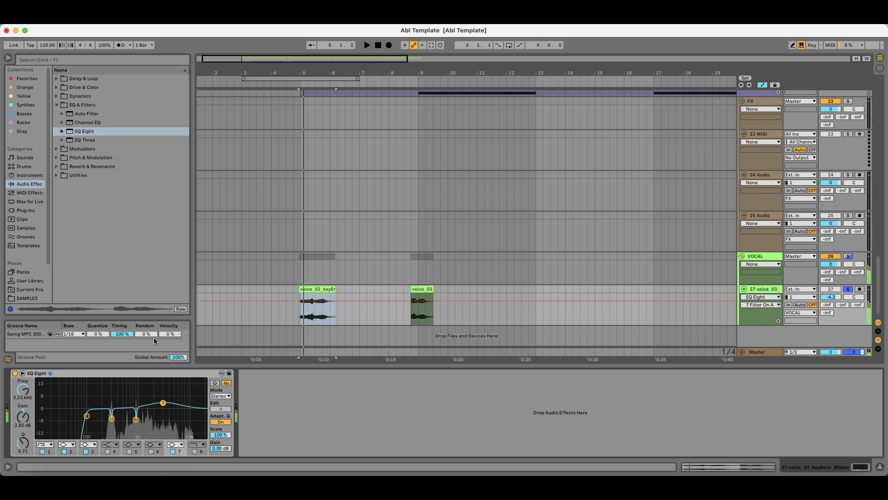
Step: Add Hybrid Reverb after EQ Eight on the vocal track and play the vocal
{"action": "left_click", "coordinate": [119, 166]}
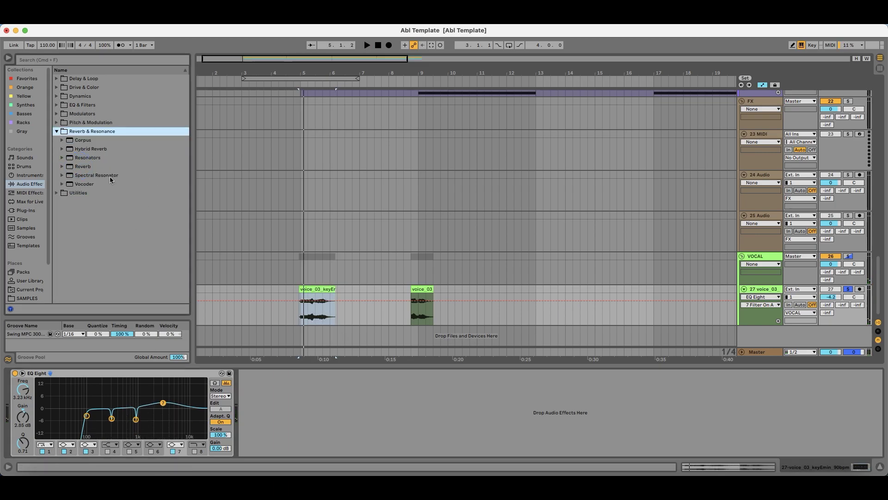
{"action": "left_click", "coordinate": [104, 166]}
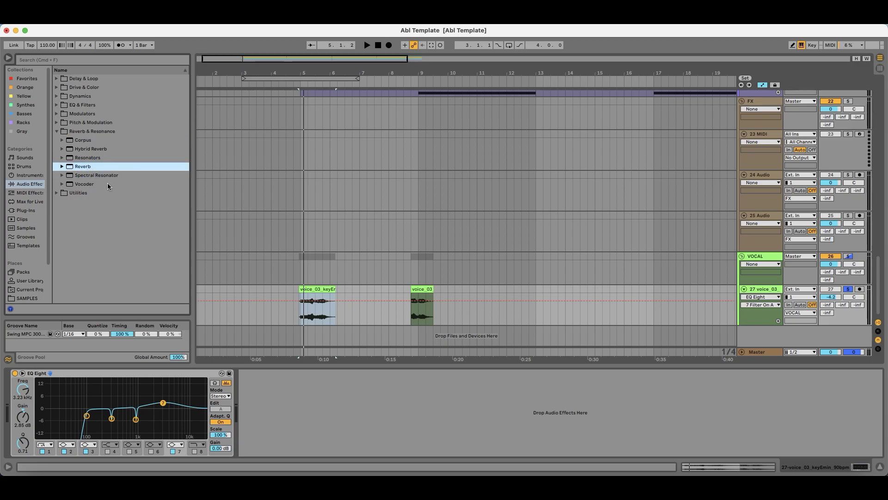
{"action": "left_click_drag", "start_coordinate": [73, 152], "coordinate": [261, 392]}
{"action": "key", "text": "space"}
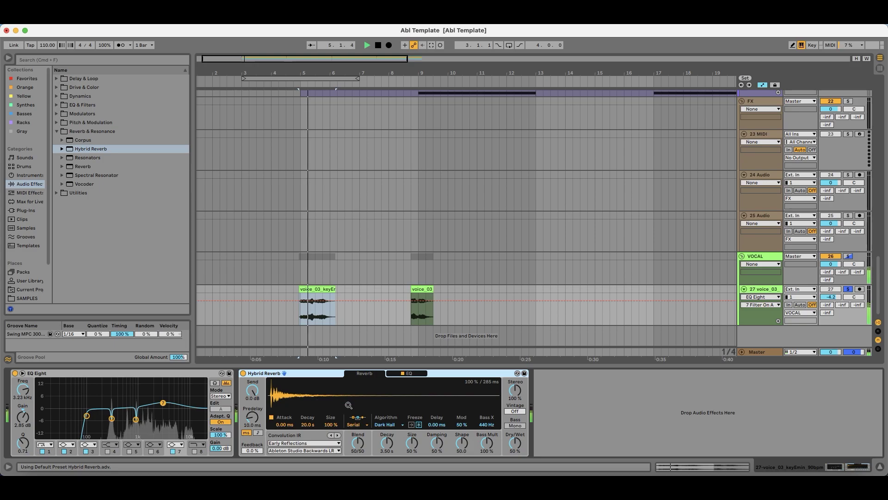
Step: Load the Droney Cave preset from Hybrid Reverb's Space presets and play the vocal through it
{"action": "key", "text": "Right"}
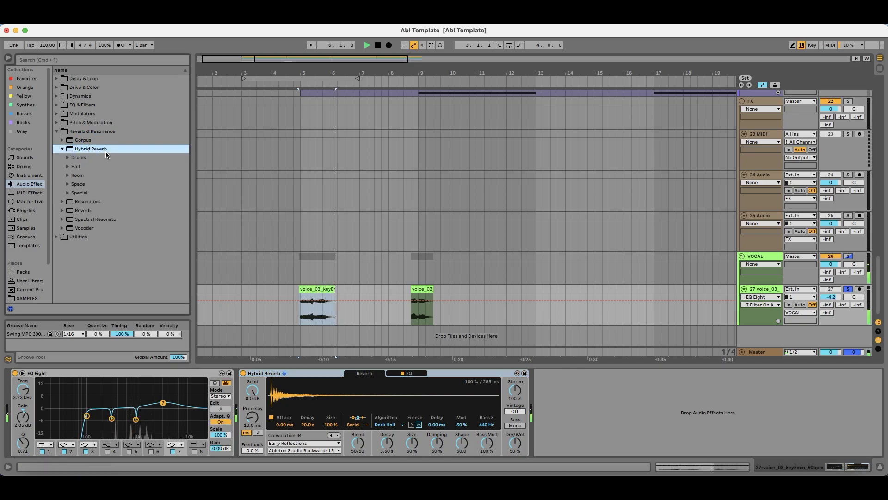
{"action": "left_click", "coordinate": [97, 169]}
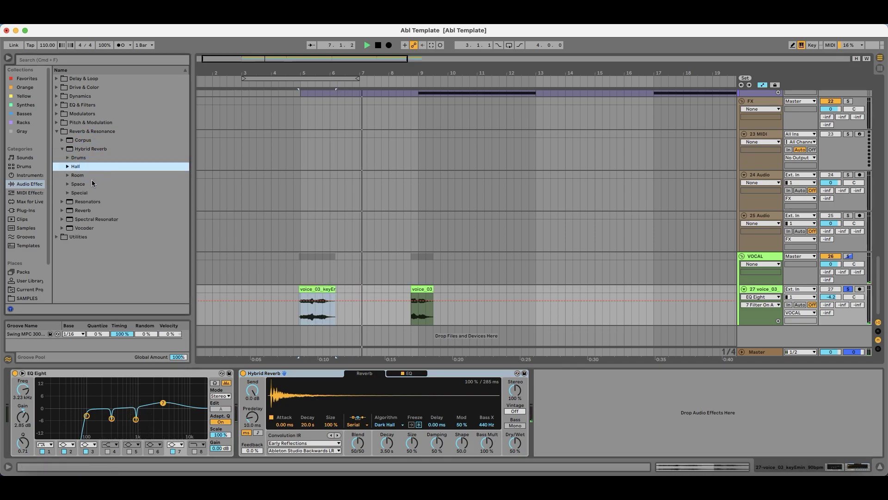
{"action": "key", "text": "Down"}
{"action": "key", "text": "Down"}
{"action": "key", "text": "Right"}
{"action": "key", "text": "Down"}
{"action": "key", "text": "Return"}
{"action": "key", "text": "space"}
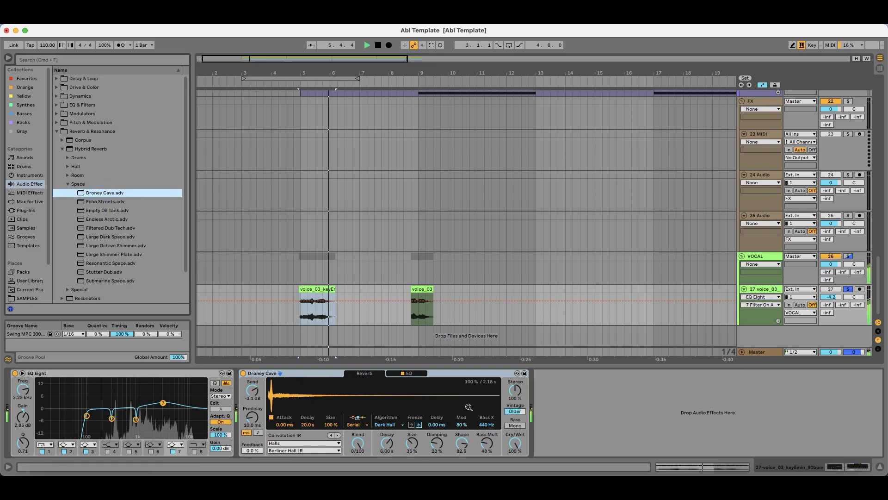
Step: Set the reverb's Dry/Wet to 67% while auditioning the full mix, and play the vocal soloed again
{"action": "left_click_drag", "start_coordinate": [517, 446], "coordinate": [517, 459]}
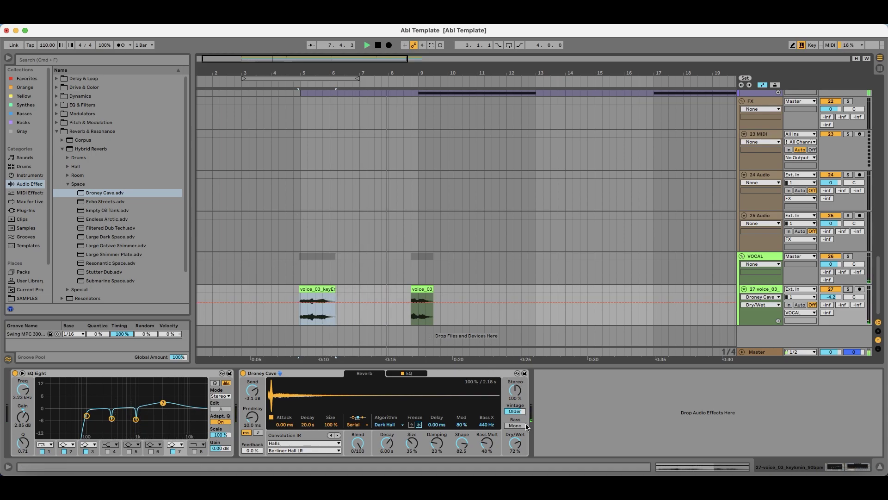
{"action": "left_click_drag", "start_coordinate": [519, 445], "coordinate": [520, 448]}
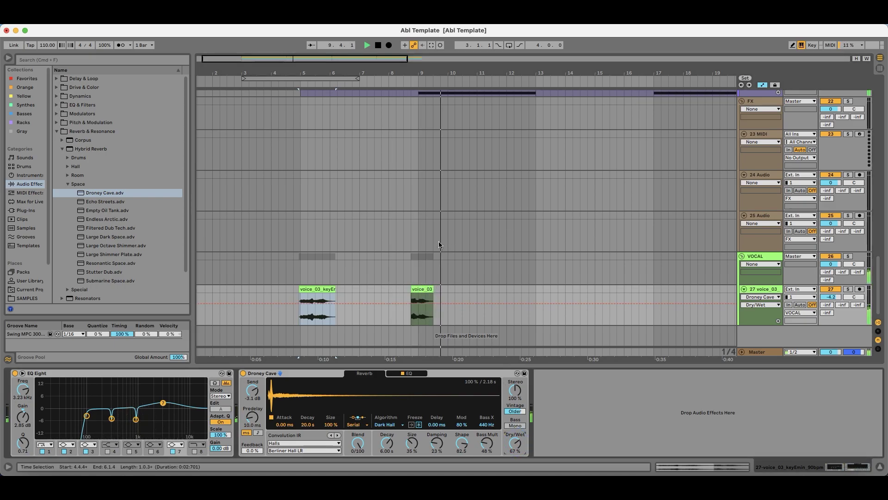
{"action": "left_click", "coordinate": [848, 289]}
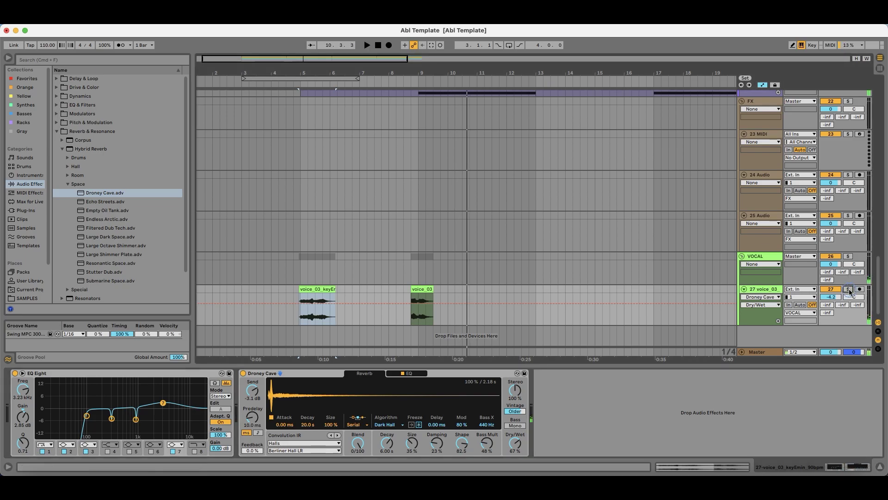
{"action": "key", "text": "space"}
Step: Turn off the reverb's built-in EQ and return to the reverb settings
{"action": "left_click", "coordinate": [409, 372]}
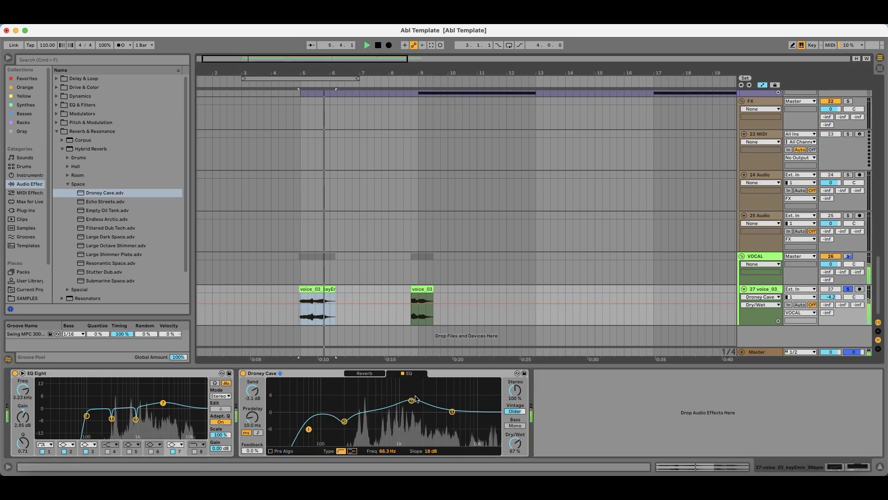
{"action": "left_click", "coordinate": [402, 373]}
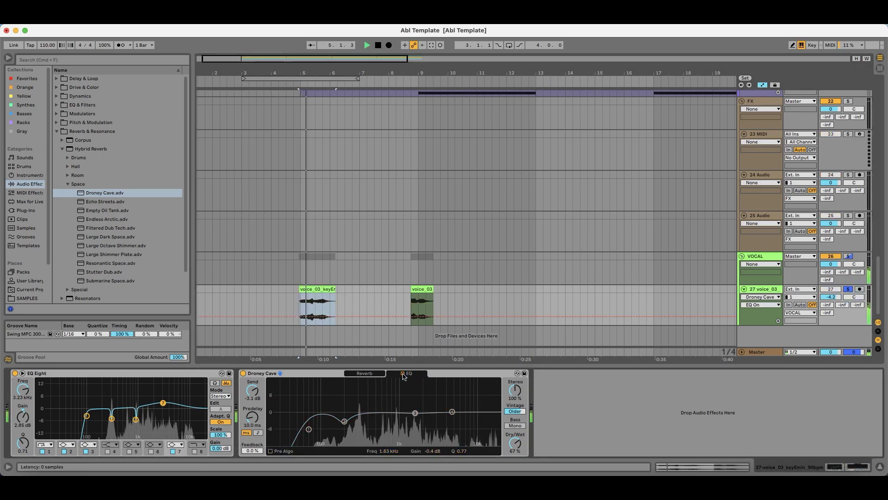
{"action": "left_click", "coordinate": [365, 373]}
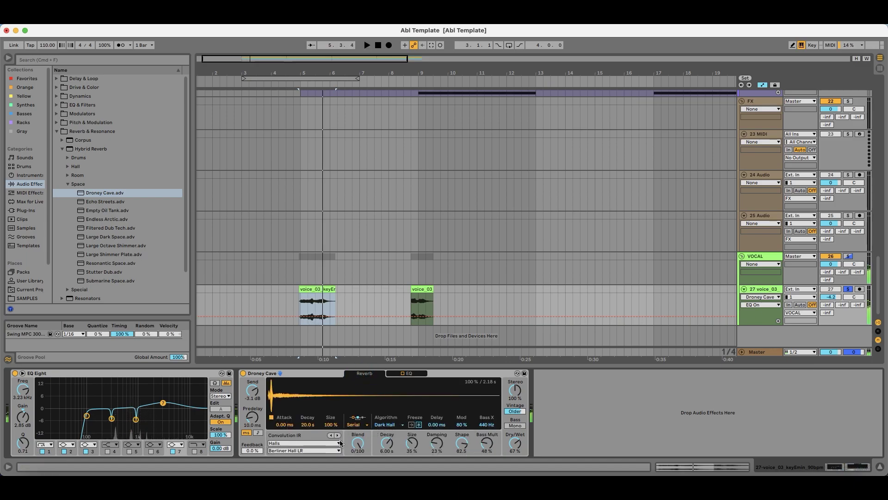
Step: Audition the Echo Streets and Empty Oil Tank Space presets in turn on the vocal's Hybrid Reverb
{"action": "double_click", "coordinate": [109, 201]}
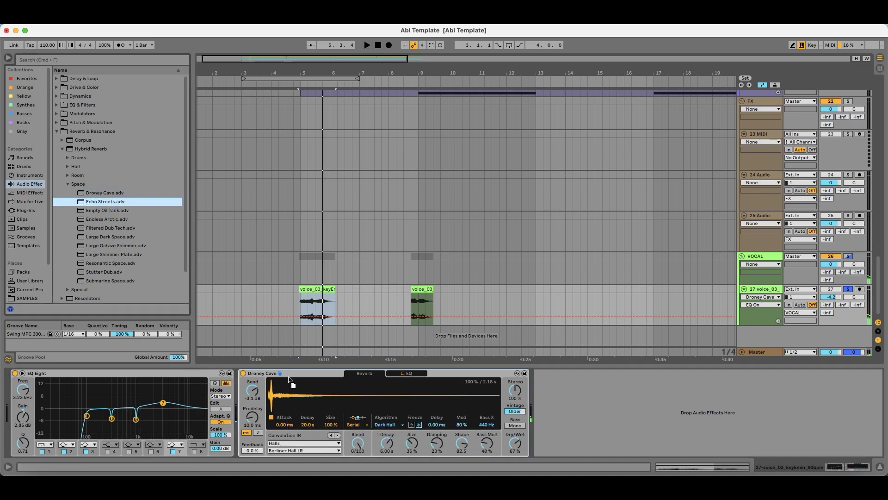
{"action": "key", "text": "space"}
{"action": "key", "text": "Down"}
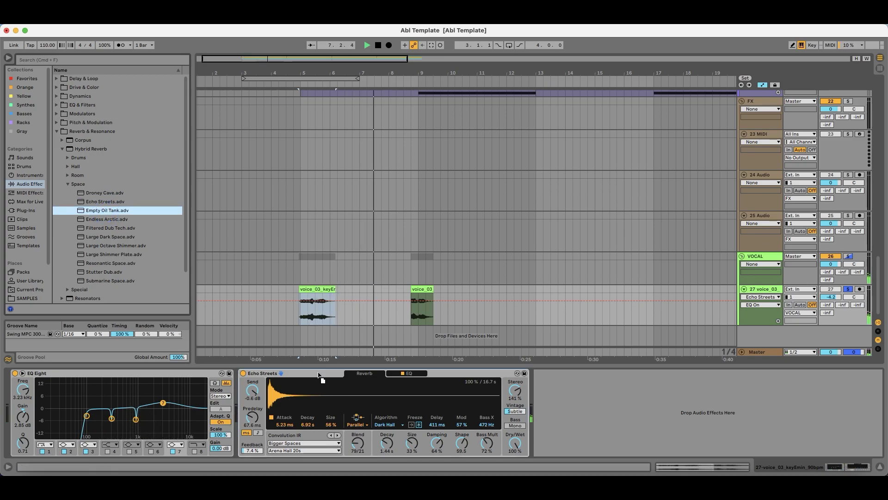
{"action": "left_click_drag", "start_coordinate": [318, 375], "coordinate": [317, 374]}
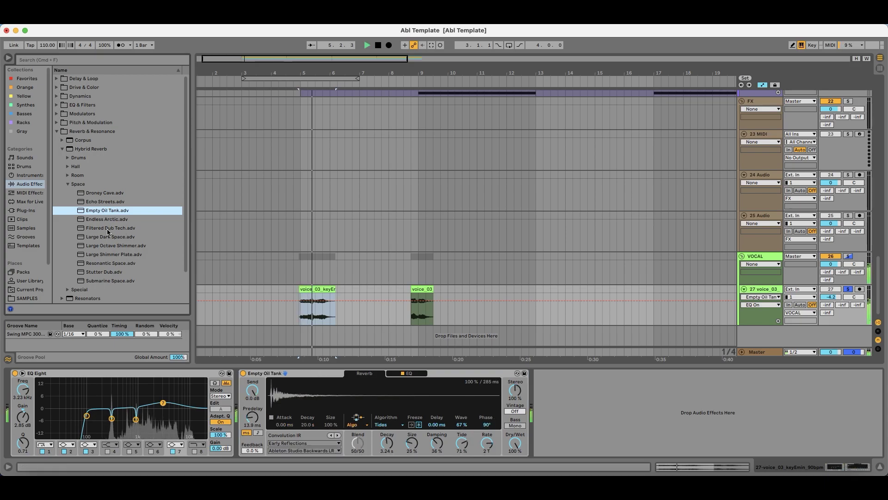
Step: Load the Artificial Flutter Hall preset from the Hall presets onto the vocal's Hybrid Reverb
{"action": "left_click", "coordinate": [91, 176]}
{"action": "left_click", "coordinate": [92, 181]}
{"action": "left_click", "coordinate": [93, 180]}
{"action": "double_click", "coordinate": [93, 167]}
{"action": "double_click", "coordinate": [104, 176]}
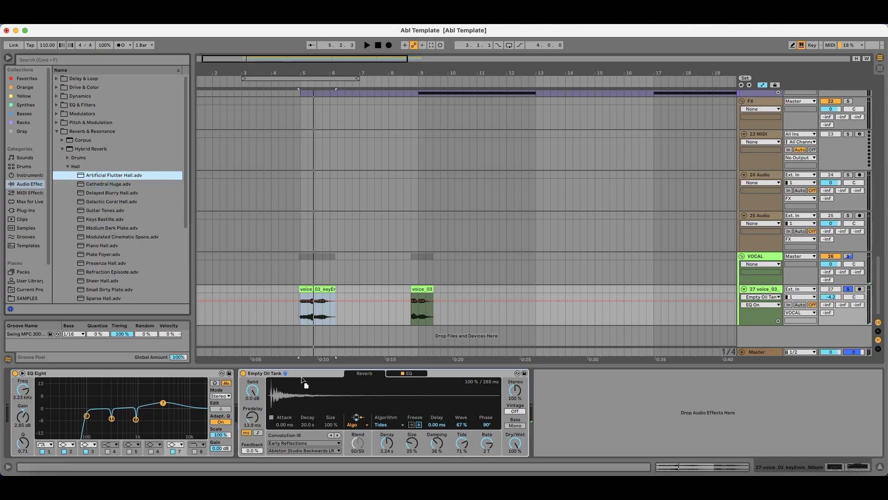
Step: Replace the reverb preset with Piano Hall and play the vocal through it
{"action": "left_click", "coordinate": [116, 213]}
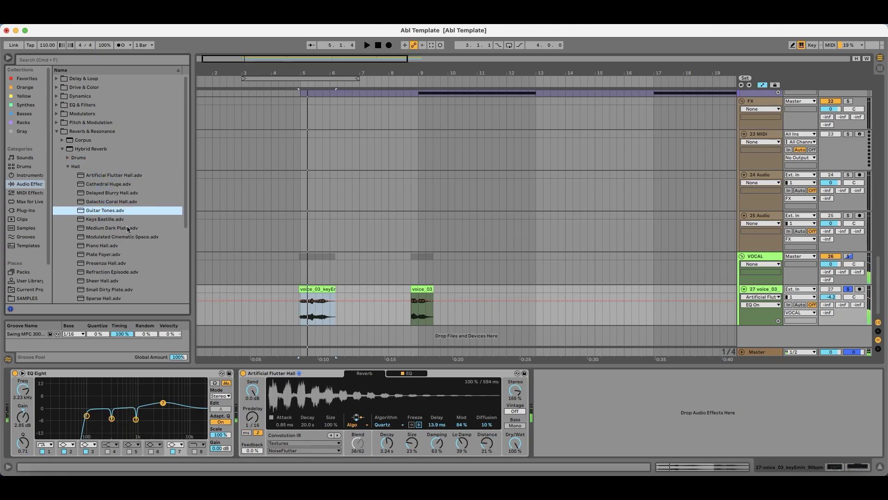
{"action": "scroll", "coordinate": [130, 252], "scroll_direction": "down", "scroll_amount": 2}
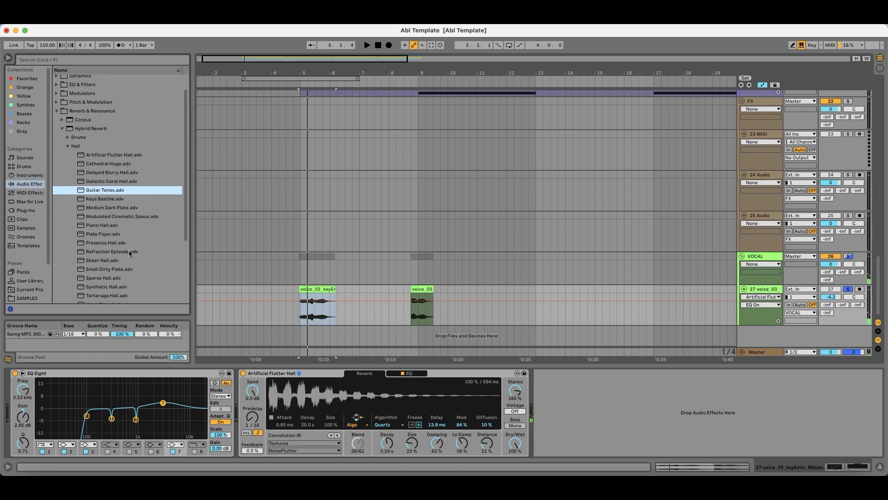
{"action": "double_click", "coordinate": [101, 225]}
{"action": "key", "text": "space"}
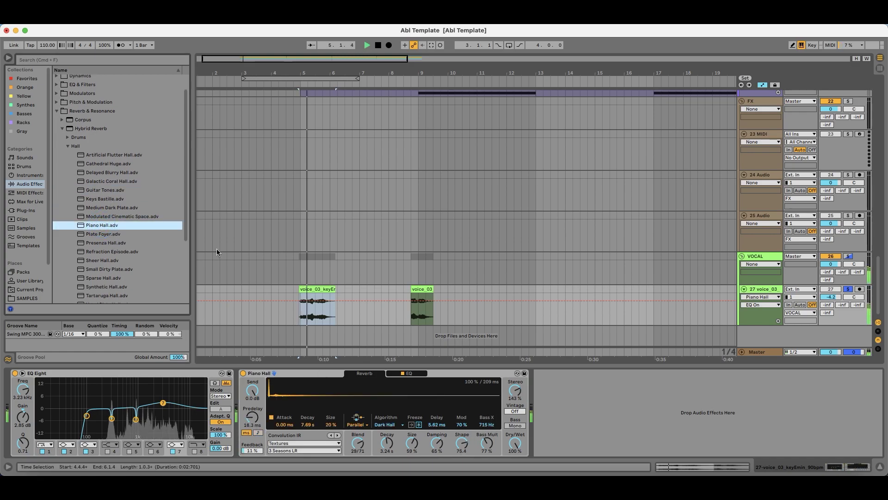
Step: Reload the Droney Cave preset from the Space presets onto the vocal's Hybrid Reverb and play the vocal
{"action": "left_click", "coordinate": [139, 146]}
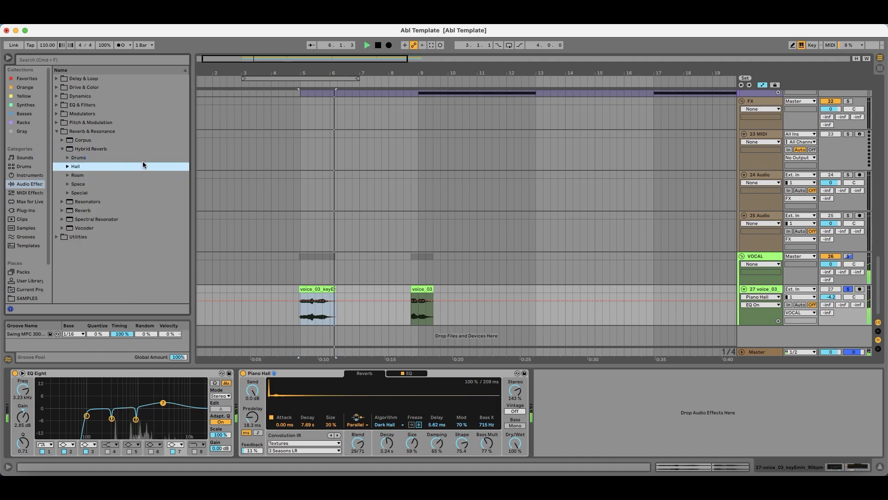
{"action": "key", "text": "Down"}
{"action": "key", "text": "Down"}
{"action": "key", "text": "Right"}
{"action": "left_click", "coordinate": [109, 194]}
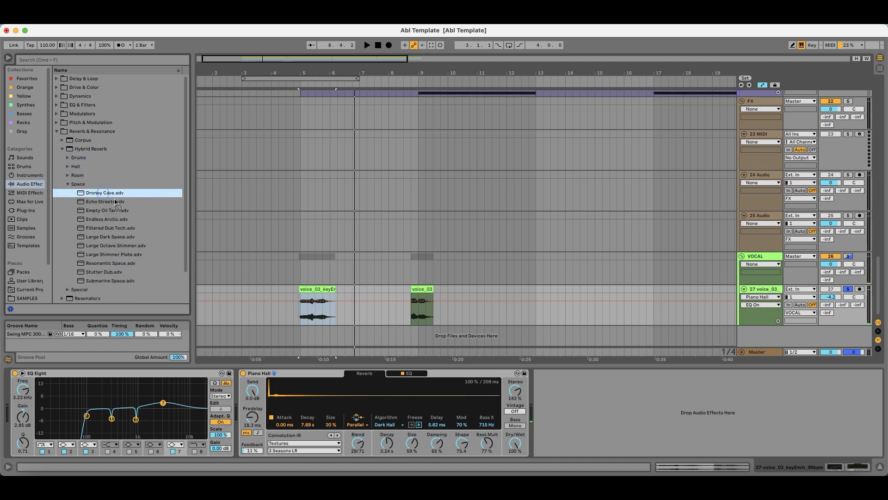
{"action": "left_click_drag", "start_coordinate": [294, 370], "coordinate": [295, 370]}
{"action": "key", "text": "space"}
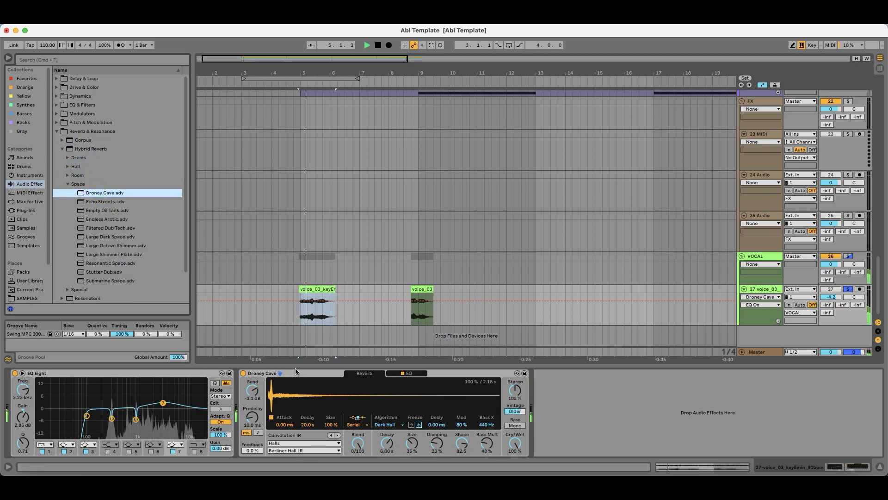
Step: Try lowering the Droney Cave reverb's Shape to 57.9 while the vocal plays
{"action": "left_click", "coordinate": [402, 373]}
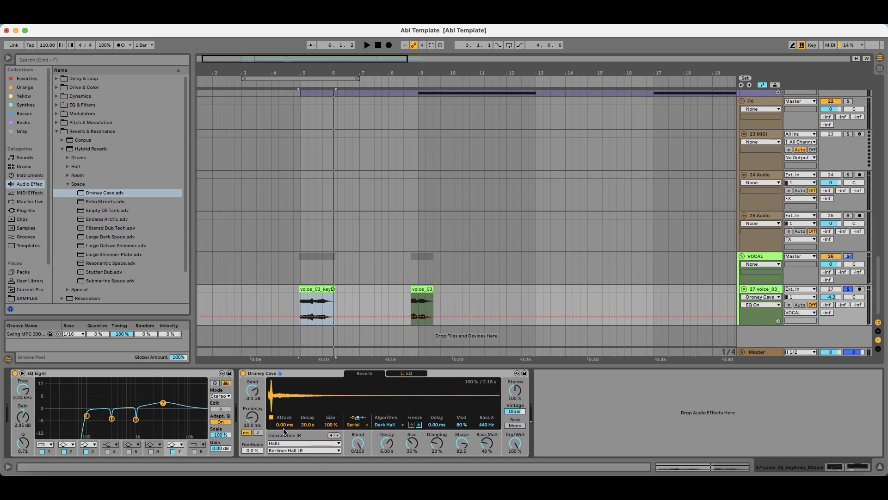
{"action": "key", "text": "space"}
{"action": "left_click_drag", "start_coordinate": [456, 451], "coordinate": [472, 427]}
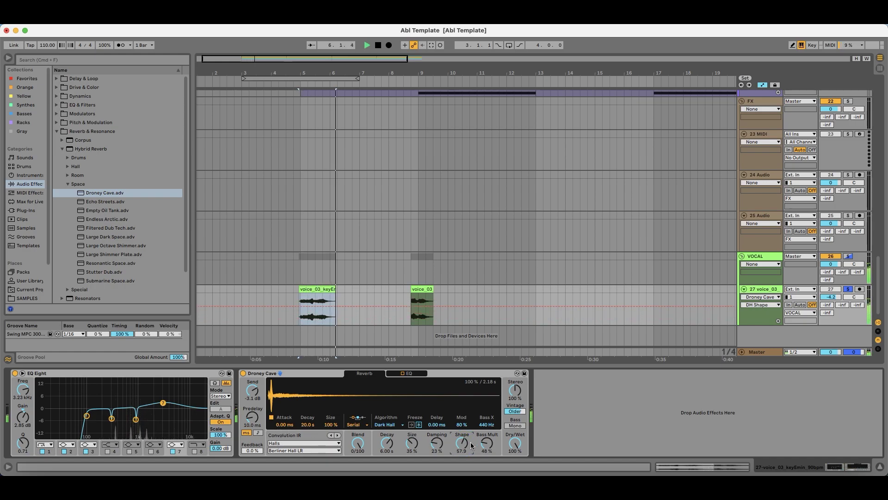
Step: Replace the vocal's reverb preset with Echo Streets and check its built-in EQ curve
{"action": "left_click", "coordinate": [107, 204]}
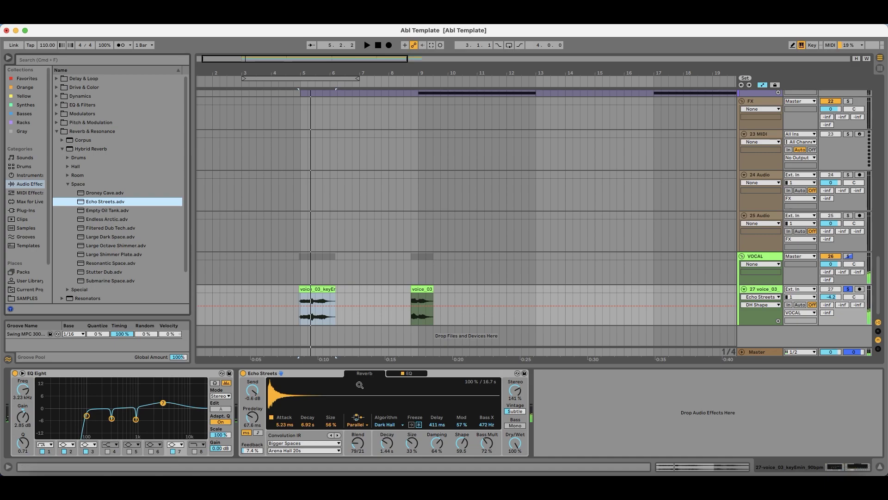
{"action": "left_click", "coordinate": [407, 373]}
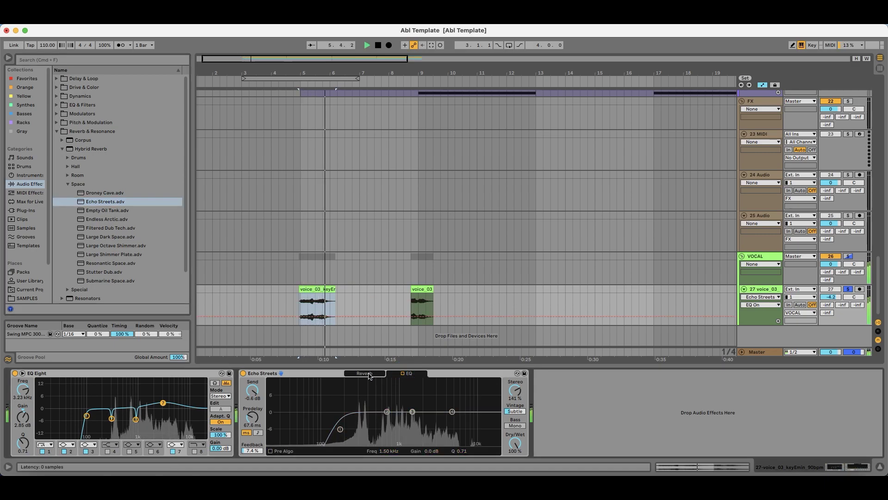
{"action": "left_click", "coordinate": [377, 374]}
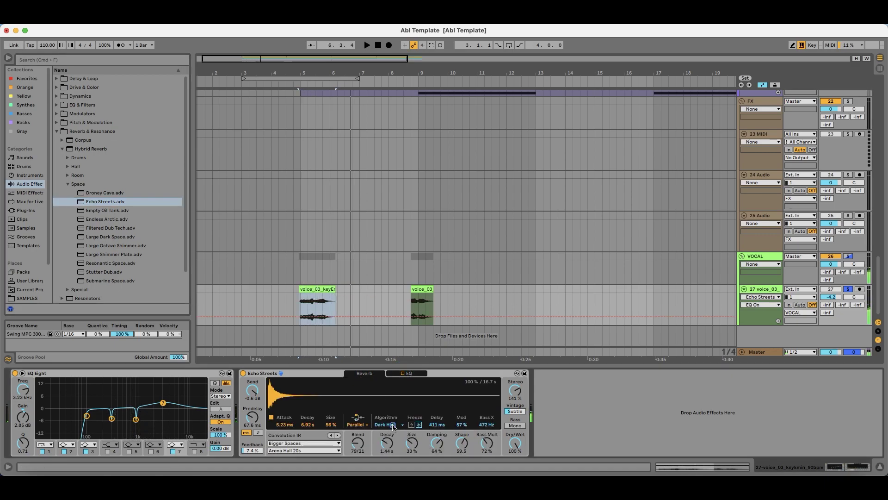
Step: Switch the Echo Streets reverb's algorithm to Quartz, settle on Shimmer, and lower Dry/Wet to 83%
{"action": "left_click", "coordinate": [393, 425]}
{"action": "left_click", "coordinate": [383, 438]}
{"action": "left_click", "coordinate": [391, 424]}
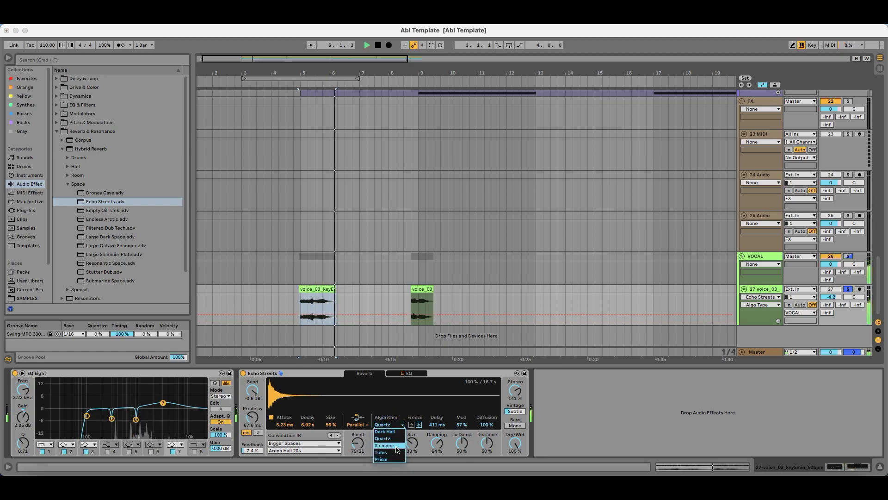
{"action": "left_click", "coordinate": [386, 445]}
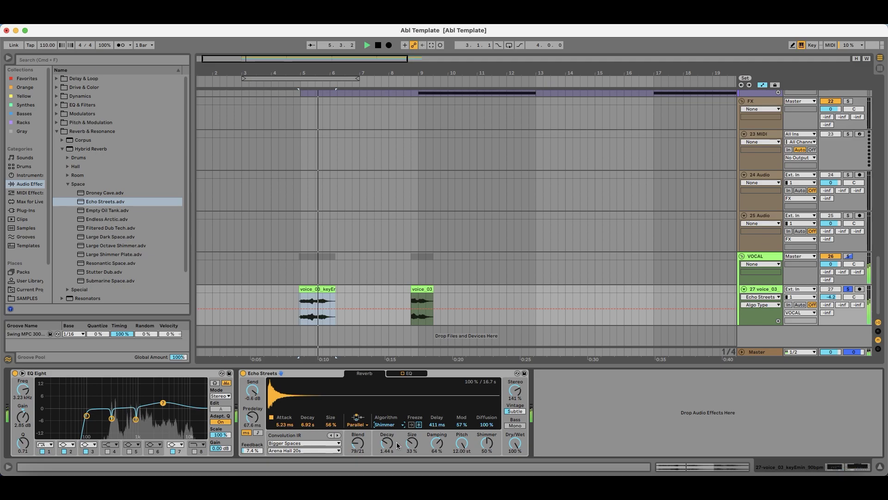
{"action": "left_click_drag", "start_coordinate": [517, 445], "coordinate": [517, 461]}
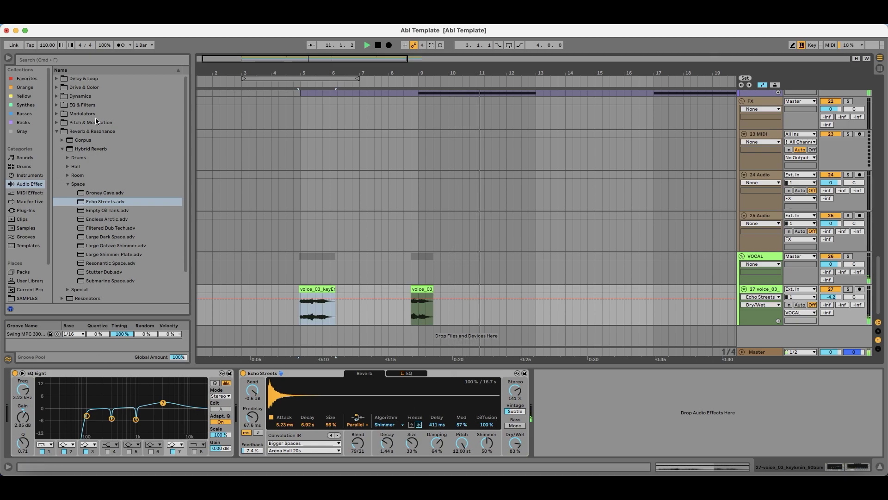
Step: Add an EQ Eight after the reverb and cut the lows with band 1 at 141 Hz
{"action": "left_click", "coordinate": [83, 105]}
{"action": "left_click_drag", "start_coordinate": [85, 131], "coordinate": [618, 422]}
{"action": "left_click", "coordinate": [569, 445]}
{"action": "left_click", "coordinate": [567, 391]}
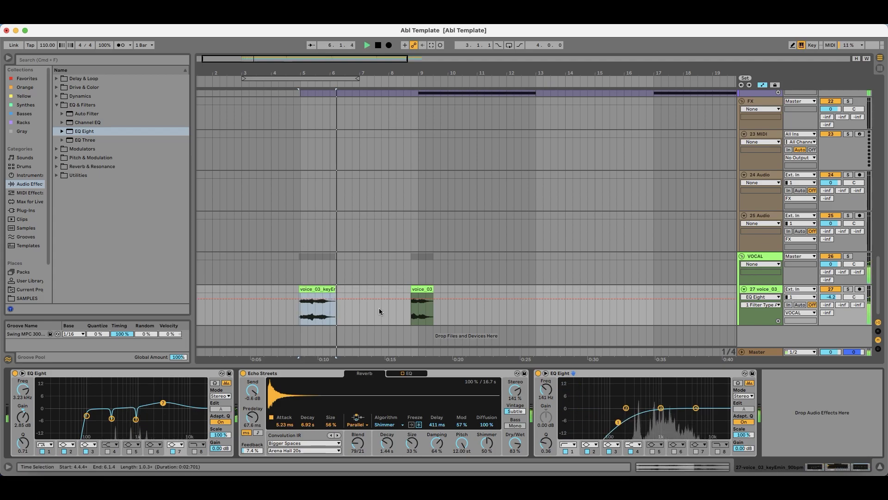
Step: Lower the reverb's Dry/Wet to 75% and add a Utility with -2.35 dB gain at the start of the vocal chain
{"action": "left_click_drag", "start_coordinate": [515, 441], "coordinate": [514, 447]}
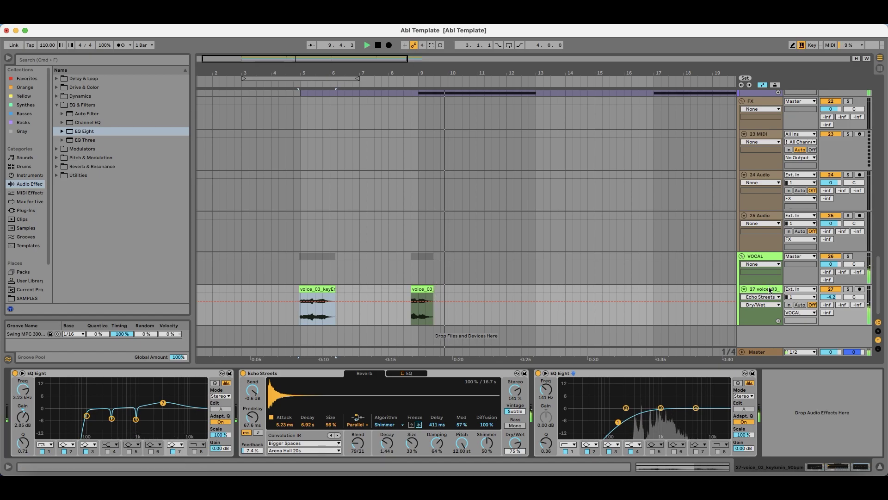
{"action": "left_click", "coordinate": [112, 175]}
{"action": "double_click", "coordinate": [81, 192]}
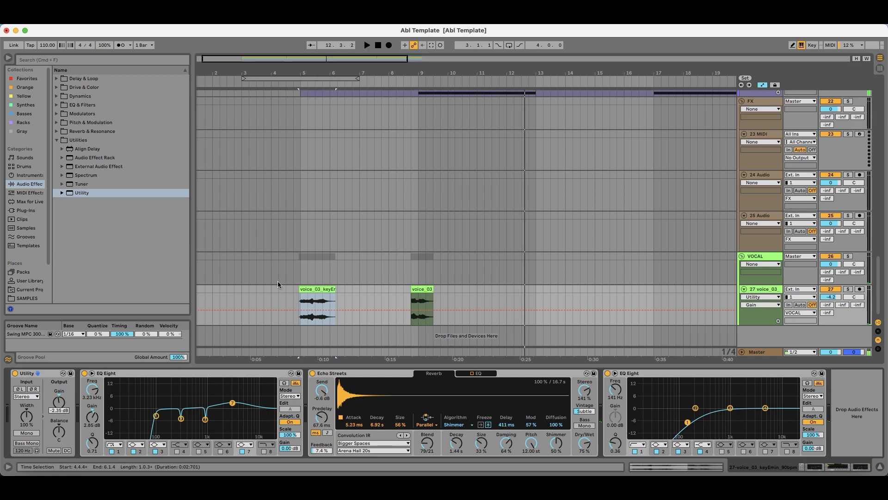
Step: Copy the two voice_03 clips so the copies start just before bar 13, and play from there
{"action": "left_click", "coordinate": [426, 289], "text": "shift"}
{"action": "left_click_drag", "start_coordinate": [424, 290], "coordinate": [657, 300]}
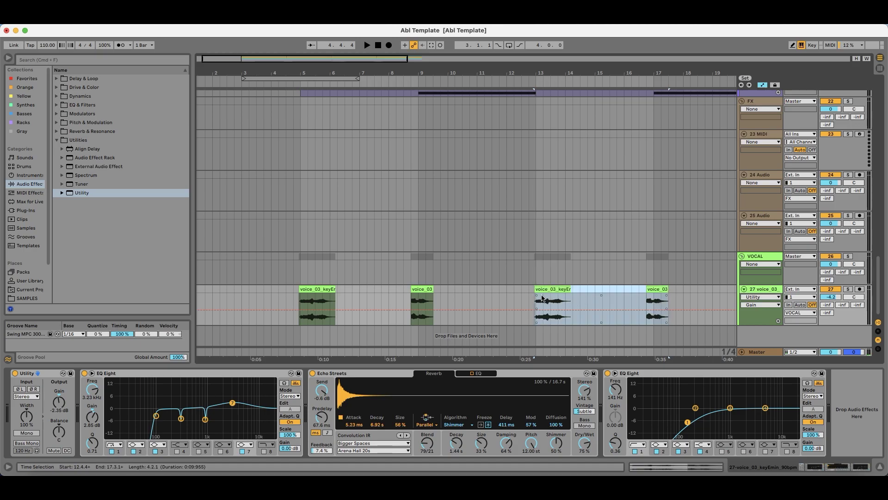
{"action": "left_click", "coordinate": [528, 290]}
{"action": "key", "text": "space"}
Step: Play the first voice_03 clip with its track soloed and the metronome on
{"action": "scroll", "coordinate": [527, 287], "scroll_direction": "up", "scroll_amount": 5}
{"action": "left_click_drag", "start_coordinate": [512, 60], "coordinate": [511, 49]}
{"action": "scroll", "coordinate": [256, 113], "scroll_direction": "down", "scroll_amount": 10}
{"action": "scroll", "coordinate": [256, 113], "scroll_direction": "up", "scroll_amount": 8}
{"action": "left_click", "coordinate": [333, 303]}
{"action": "key", "text": "space"}
{"action": "left_click", "coordinate": [849, 289]}
{"action": "left_click", "coordinate": [122, 44]}
{"action": "key", "text": "space"}
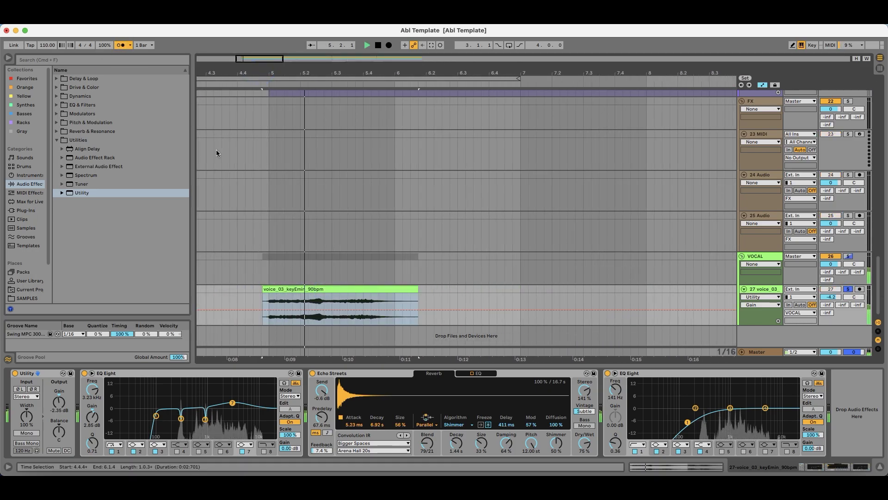
Step: Open the first voice_03 clip's sample and add a warp marker just before 1.3
{"action": "double_click", "coordinate": [284, 289]}
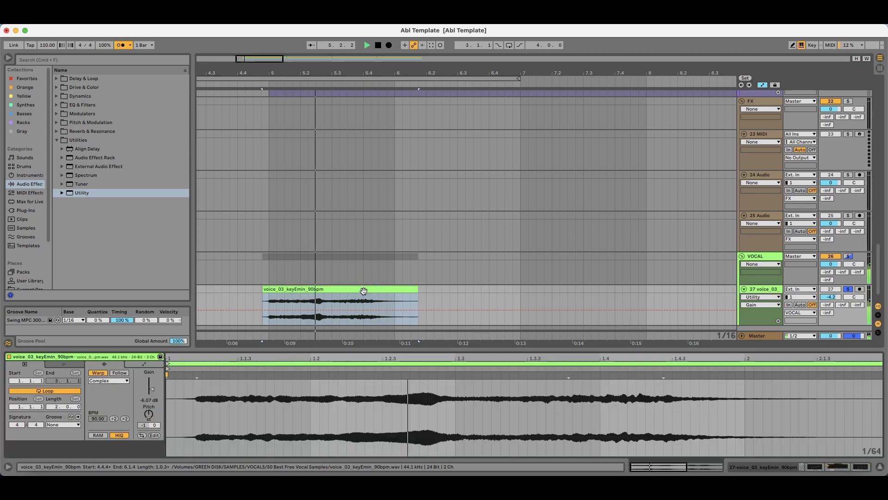
{"action": "left_click_drag", "start_coordinate": [284, 288], "coordinate": [282, 289]}
{"action": "key", "text": "space"}
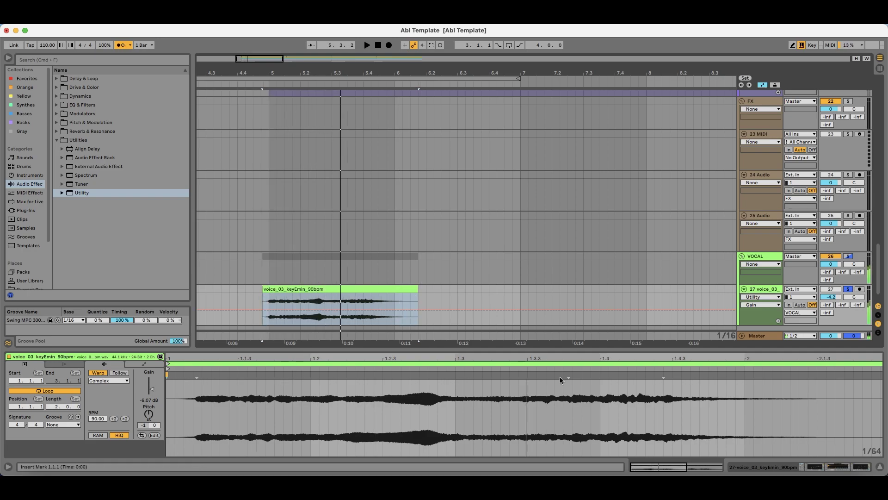
{"action": "left_click", "coordinate": [452, 376]}
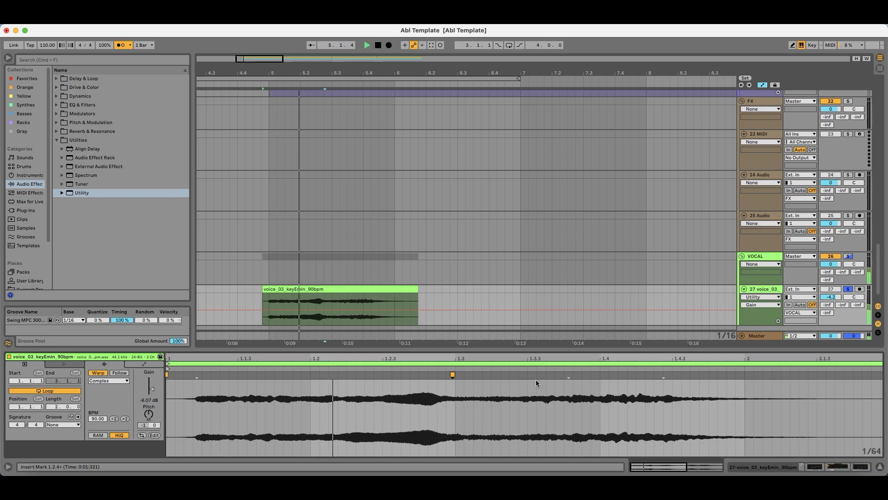
Step: Try a second warp marker in the first voice_03 clip, pulling the following syllable earlier to just before 1.3.3
{"action": "left_click_drag", "start_coordinate": [546, 377], "coordinate": [525, 377]}
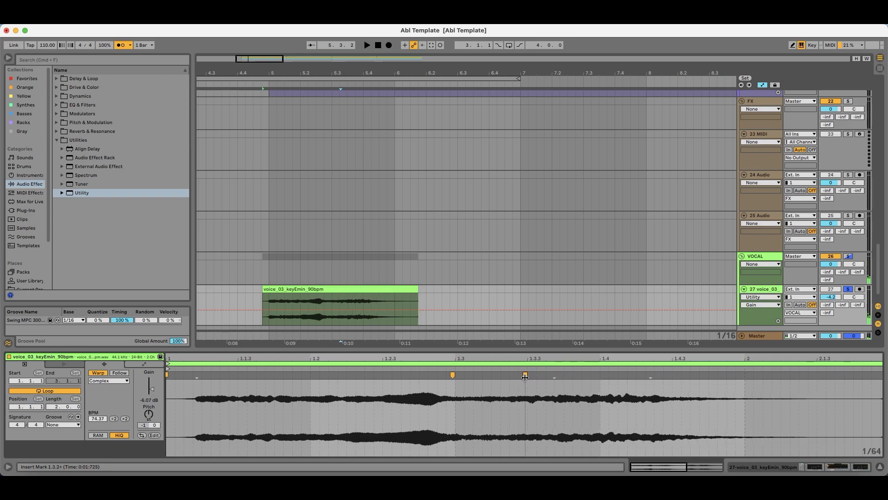
{"action": "key", "text": "space"}
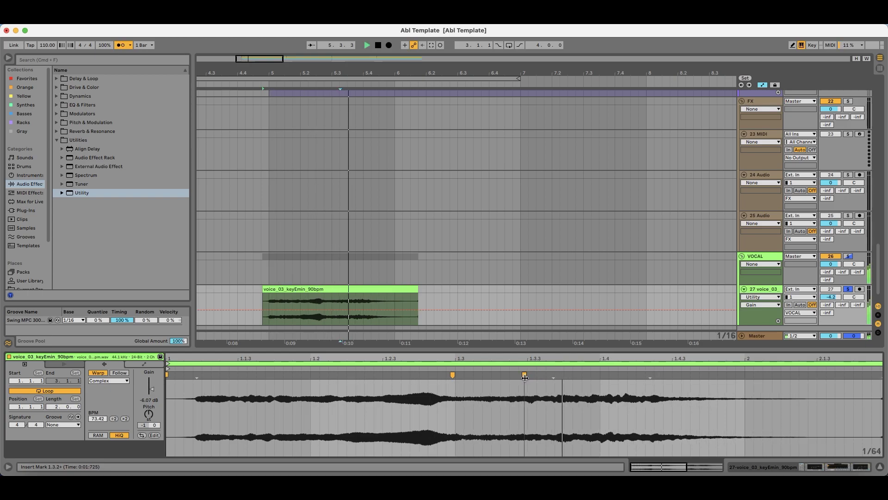
{"action": "left_click_drag", "start_coordinate": [526, 377], "coordinate": [530, 379]}
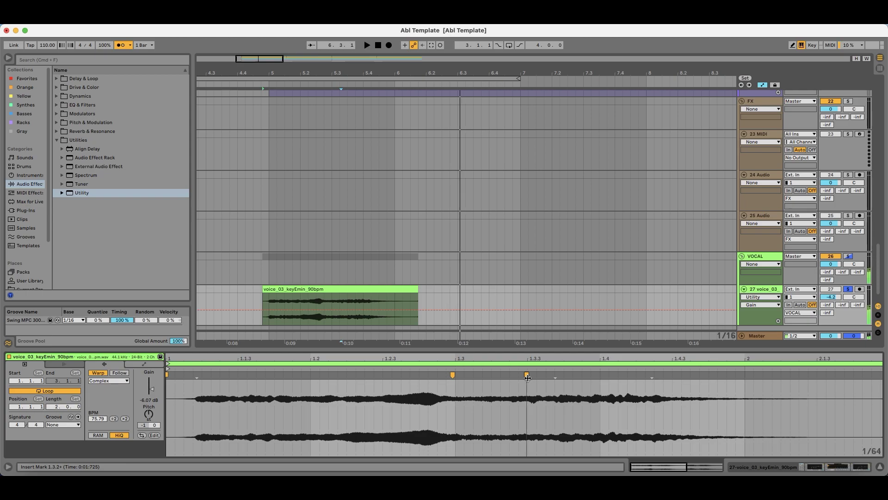
{"action": "key", "text": "super+z"}
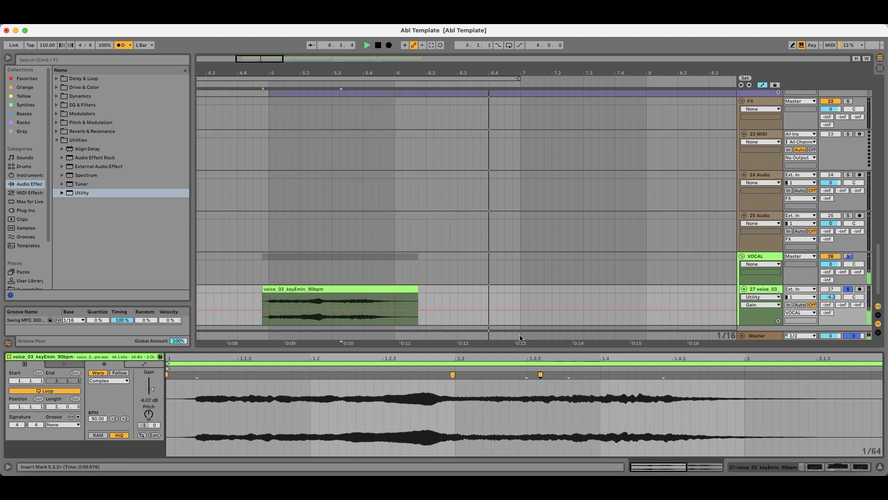
{"action": "double_click", "coordinate": [523, 375]}
{"action": "double_click", "coordinate": [523, 375]}
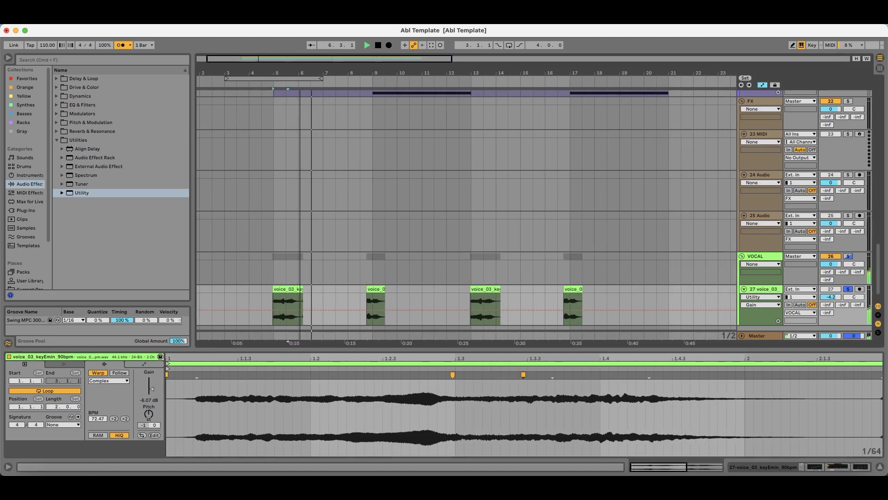
{"action": "left_click", "coordinate": [287, 289]}
{"action": "key", "text": "super+d"}
{"action": "key", "text": "super+z"}
{"action": "left_click", "coordinate": [485, 305]}
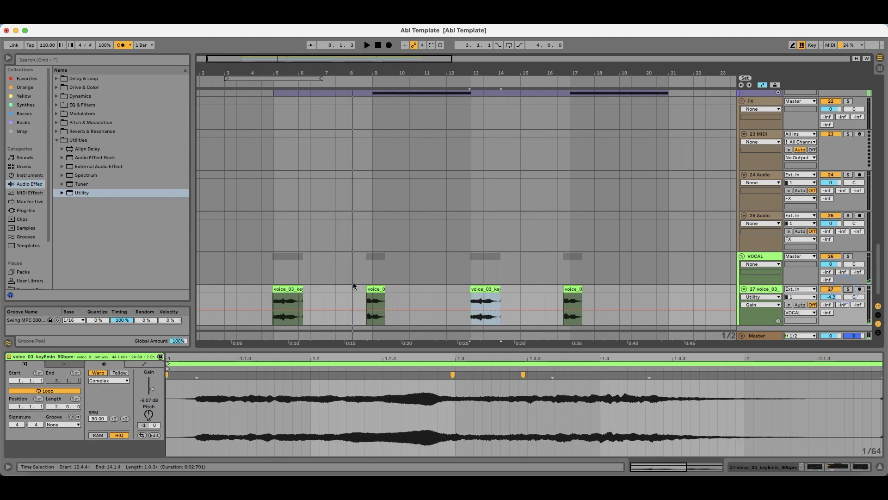
Step: Play the first voice_03 clip and remove the warp marker just before 1.3.3
{"action": "left_click", "coordinate": [289, 289]}
{"action": "key", "text": "space"}
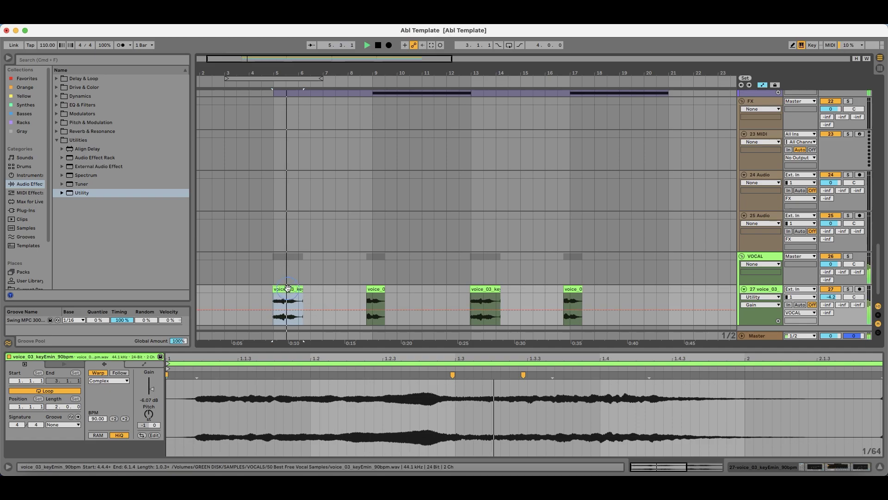
{"action": "key", "text": "space"}
{"action": "left_click", "coordinate": [524, 376]}
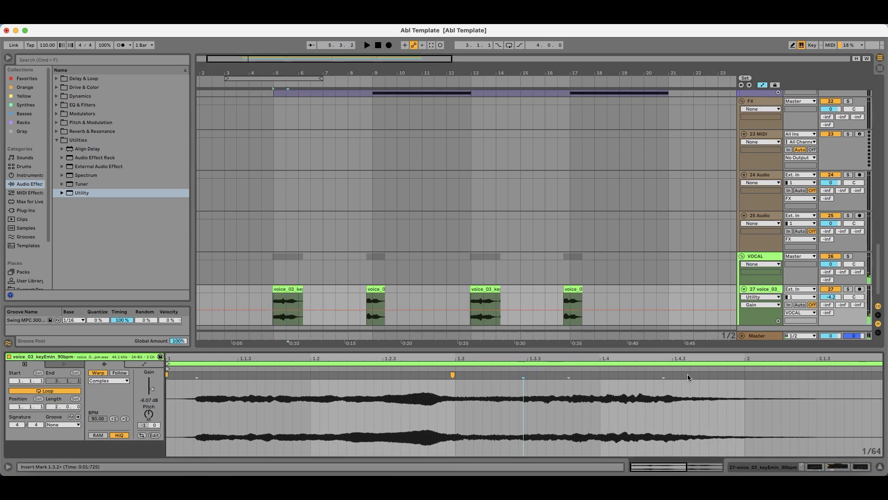
Step: Try pulling a warp marker near the end of the vocal phrase earlier, and undo the move after listening
{"action": "left_click_drag", "start_coordinate": [693, 374], "coordinate": [664, 374]}
{"action": "key", "text": "space"}
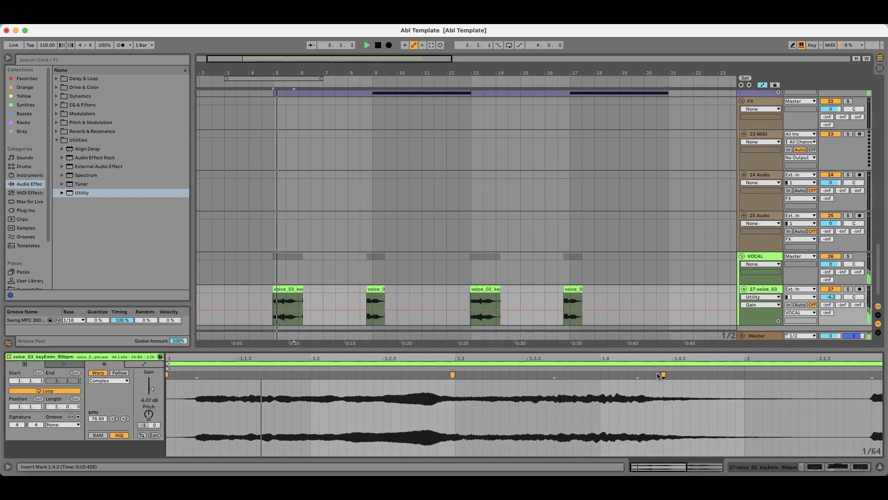
{"action": "key", "text": "super+z"}
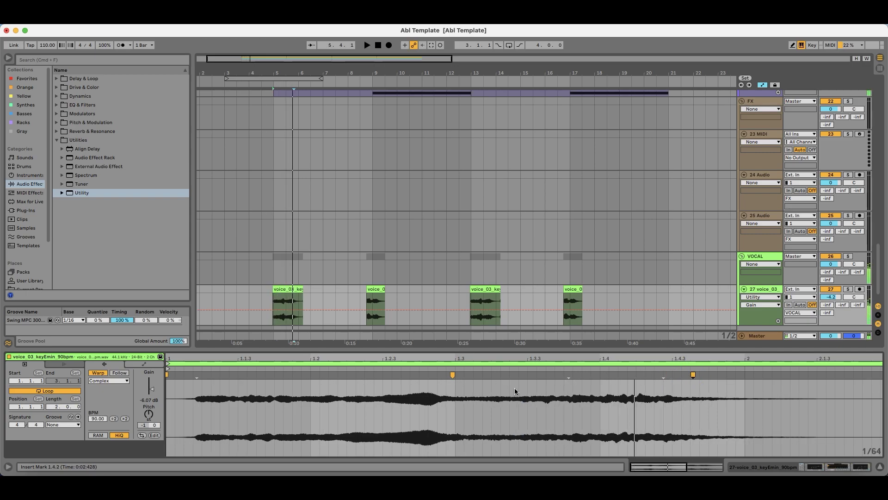
Step: Pull a second warp marker earlier to just before 1.3.3, and undo a trial shift of the marker near 1.3
{"action": "left_click_drag", "start_coordinate": [561, 376], "coordinate": [523, 376]}
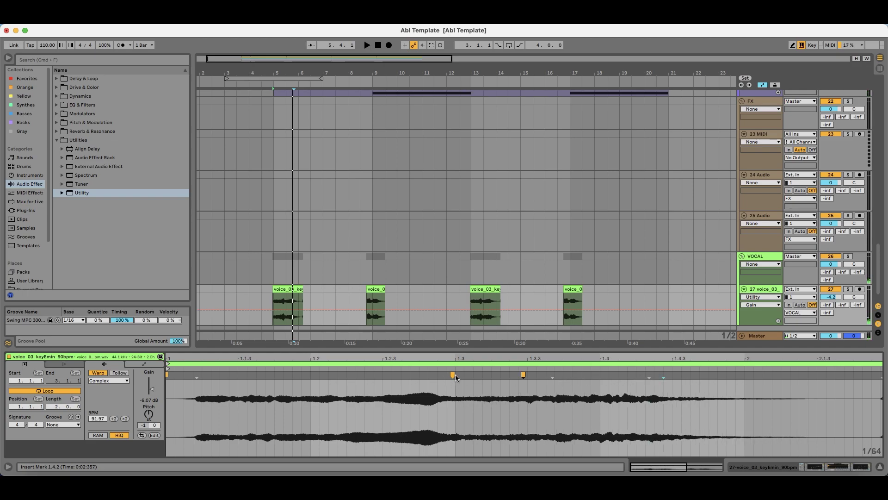
{"action": "left_click_drag", "start_coordinate": [452, 375], "coordinate": [444, 375]}
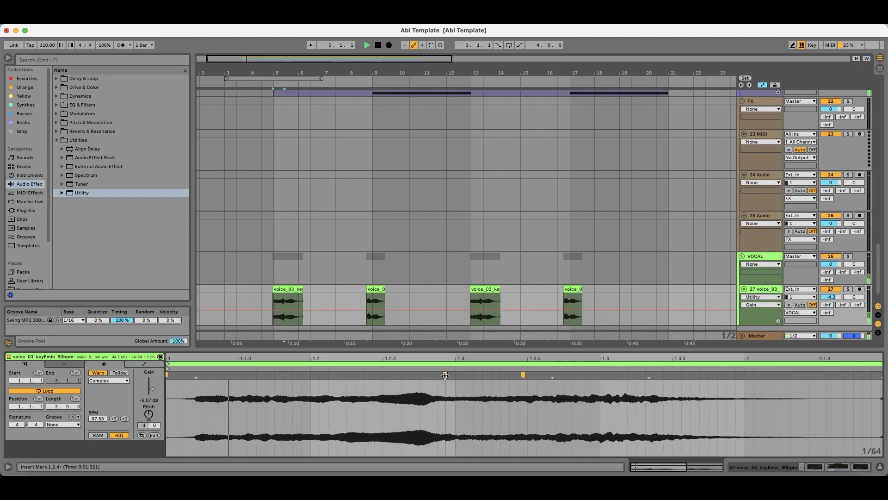
{"action": "key", "text": "super+z"}
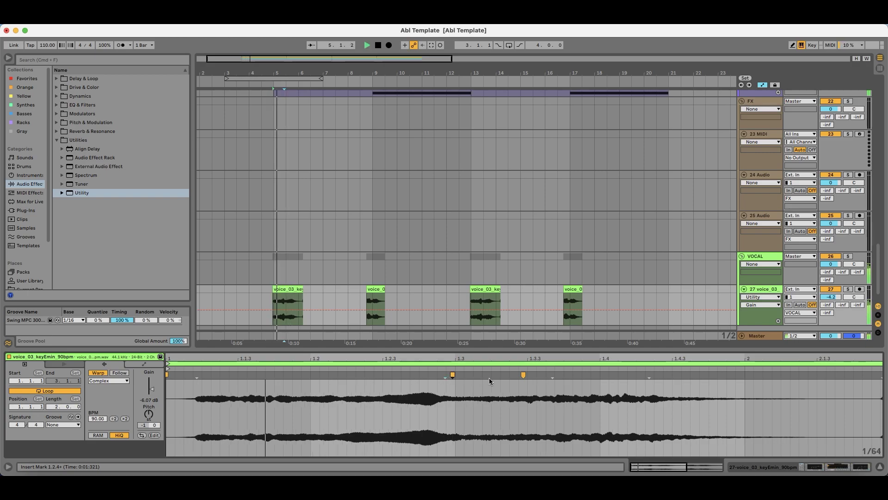
Step: Solo the voice track to hear a trial earlier shift of the second warp marker, and undo the shift
{"action": "left_click_drag", "start_coordinate": [523, 375], "coordinate": [505, 374]}
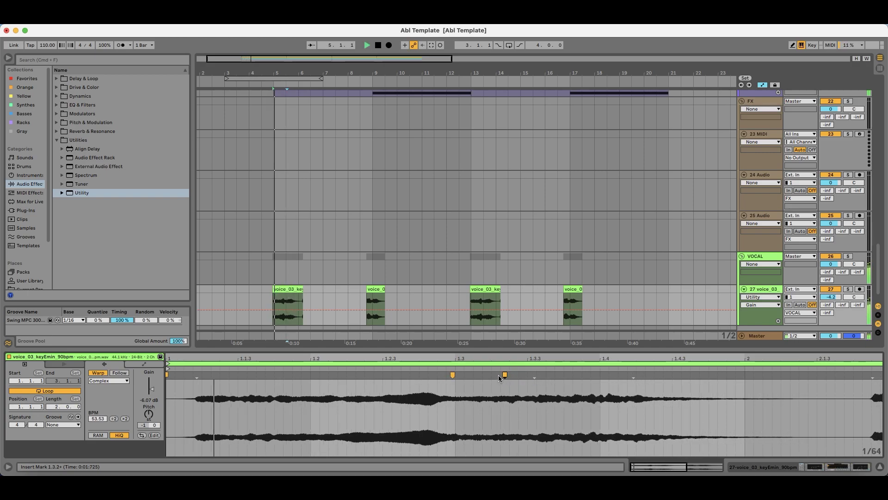
{"action": "left_click", "coordinate": [848, 289]}
{"action": "key", "text": "space"}
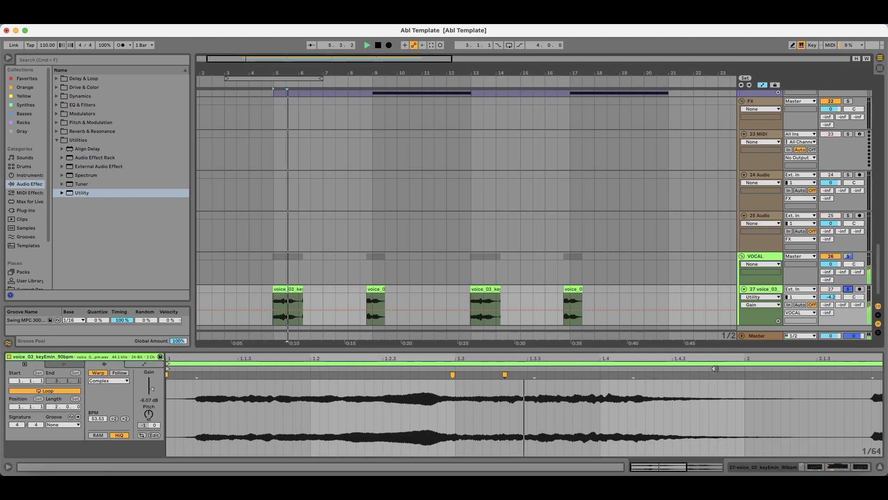
{"action": "key", "text": "super+z"}
{"action": "key", "text": "space"}
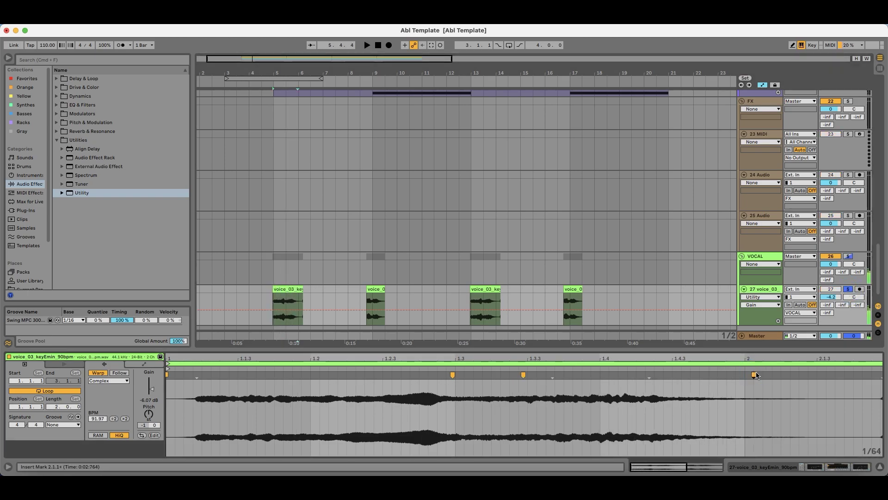
Step: Pull a third warp marker earlier to just before beat 2 and play the clip with the metronome on
{"action": "left_click_drag", "start_coordinate": [752, 374], "coordinate": [736, 374]}
{"action": "key", "text": "space"}
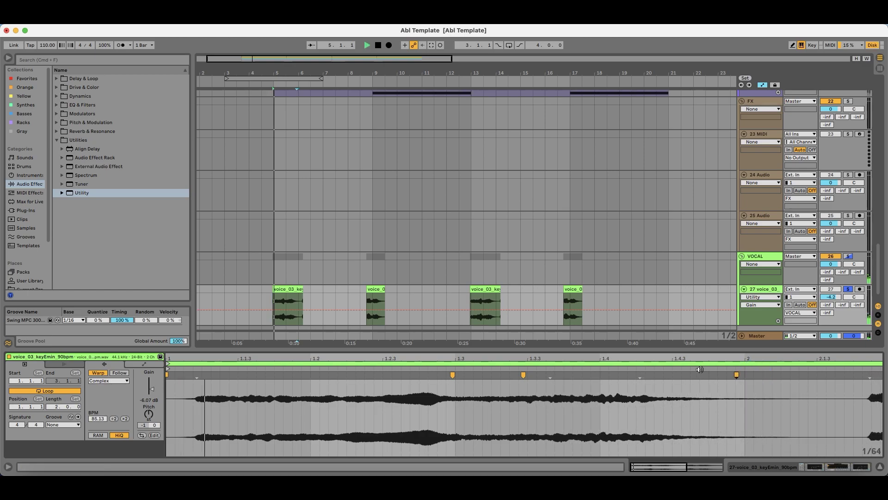
{"action": "left_click", "coordinate": [123, 45]}
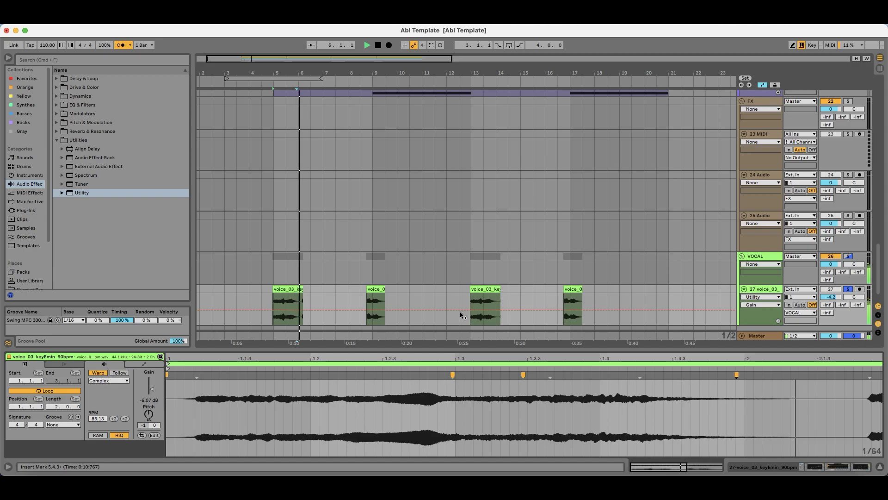
Step: Trim the end of the first voice_03 clip to about 6.1.2 and play it back
{"action": "key", "text": "space"}
{"action": "left_click_drag", "start_coordinate": [303, 292], "coordinate": [301, 291]}
{"action": "key", "text": "space"}
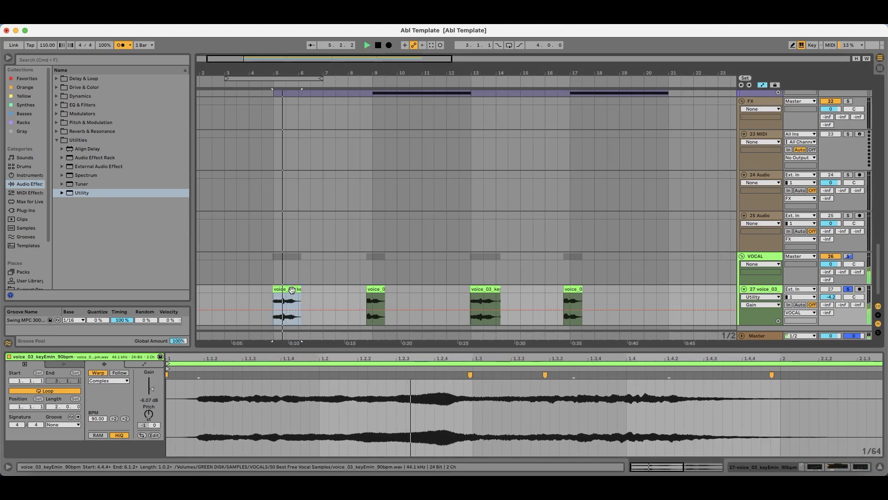
Step: Copy the trimmed first voice_03 clip over the third one at bar 13, remove the leftover at its end and play it
{"action": "left_click_drag", "start_coordinate": [292, 290], "coordinate": [485, 299]}
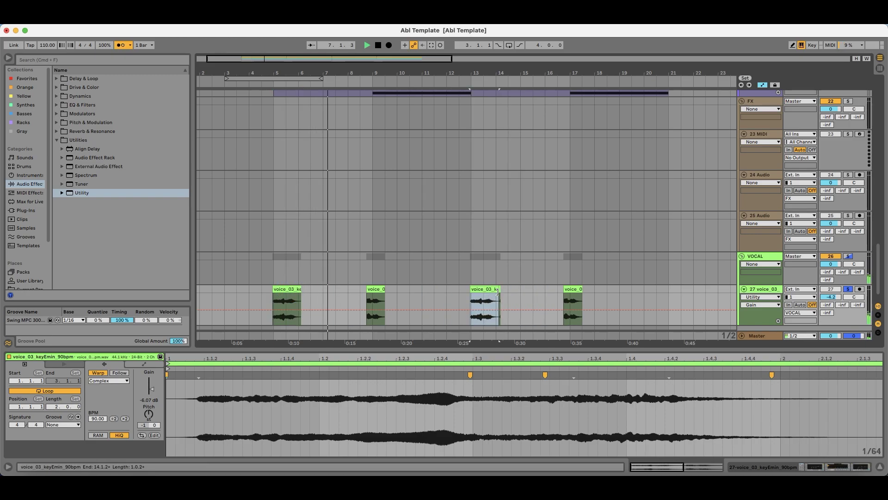
{"action": "left_click", "coordinate": [501, 291]}
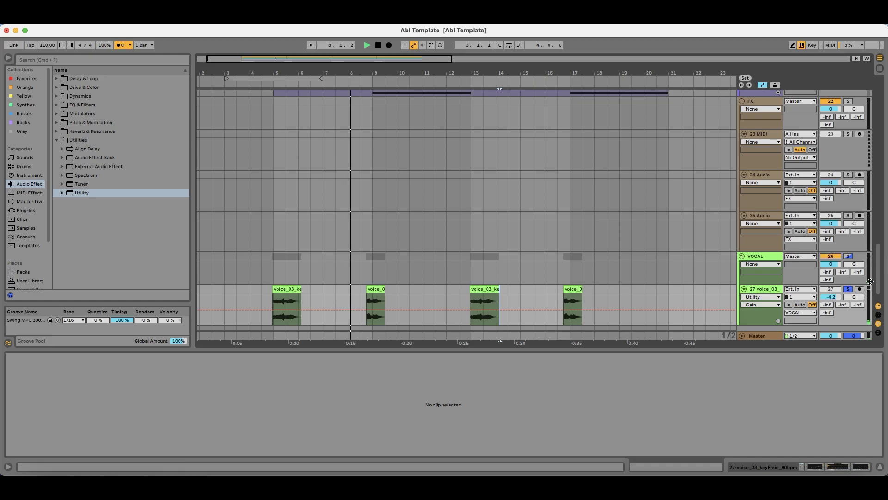
{"action": "key", "text": "space"}
{"action": "key", "text": "space"}
{"action": "left_click", "coordinate": [484, 306]}
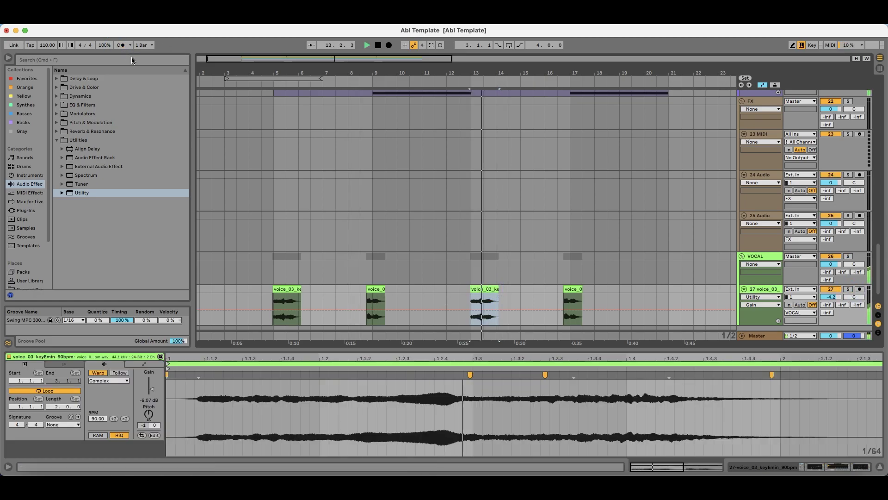
Step: Play the first voice_03 clip in the full mix
{"action": "scroll", "coordinate": [270, 259], "scroll_direction": "up", "scroll_amount": 10}
{"action": "key", "text": "space"}
{"action": "left_click_drag", "start_coordinate": [370, 288], "coordinate": [349, 289]}
{"action": "key", "text": "space"}
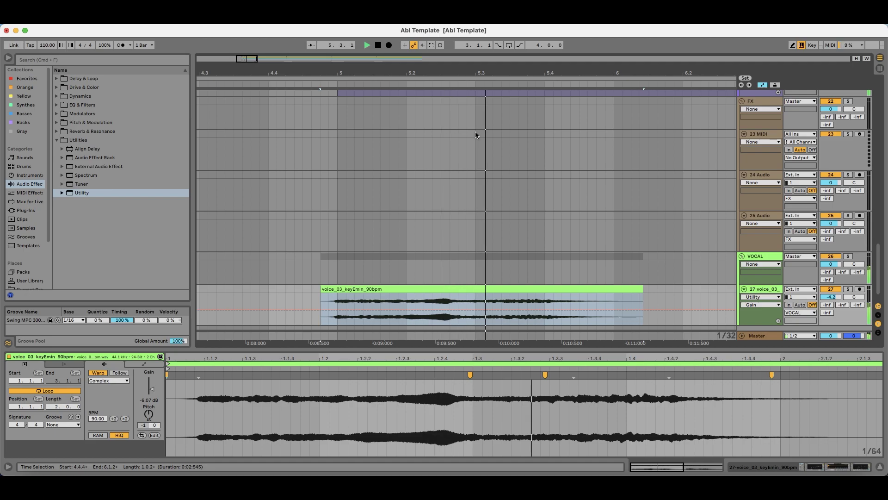
{"action": "key", "text": "minus"}
{"action": "key", "text": "minus"}
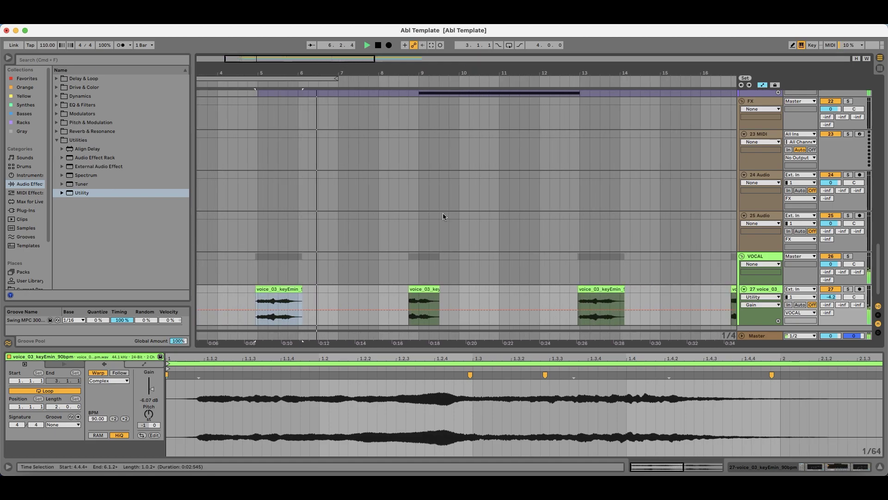
Step: Delete the third voice_03 clip and put a fresh copy of the first clip in its place, just before bar 13
{"action": "left_click", "coordinate": [601, 301]}
{"action": "key", "text": "Delete"}
{"action": "left_click", "coordinate": [272, 287]}
{"action": "left_click_drag", "start_coordinate": [272, 287], "coordinate": [592, 297]}
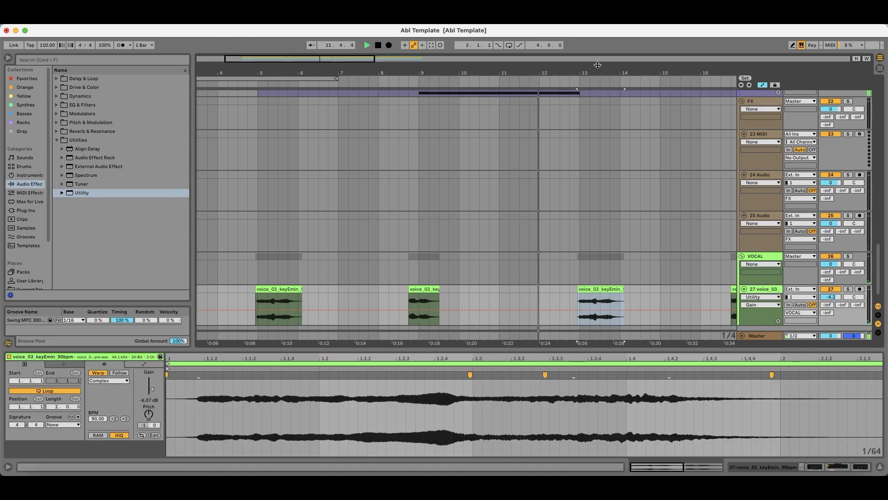
Step: Listen to the copied vocal clip in the full mix and display the voice track's devices
{"action": "key", "text": "minus"}
{"action": "key", "text": "minus"}
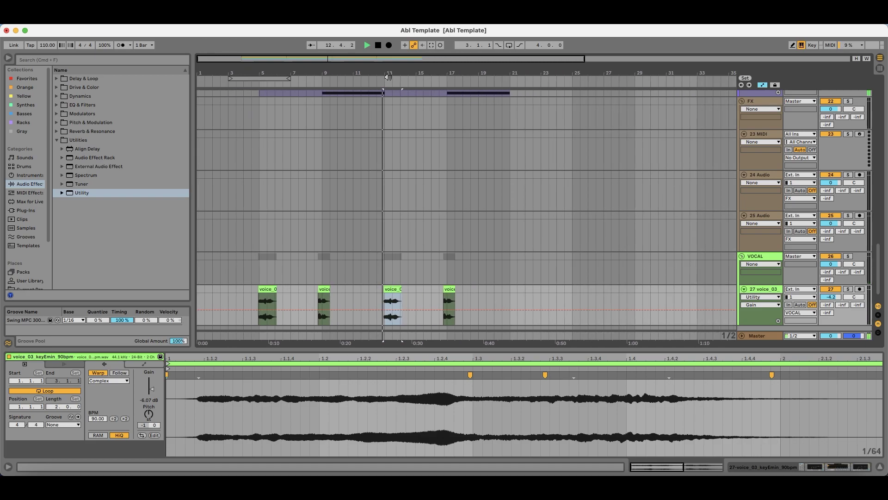
{"action": "key", "text": "plus"}
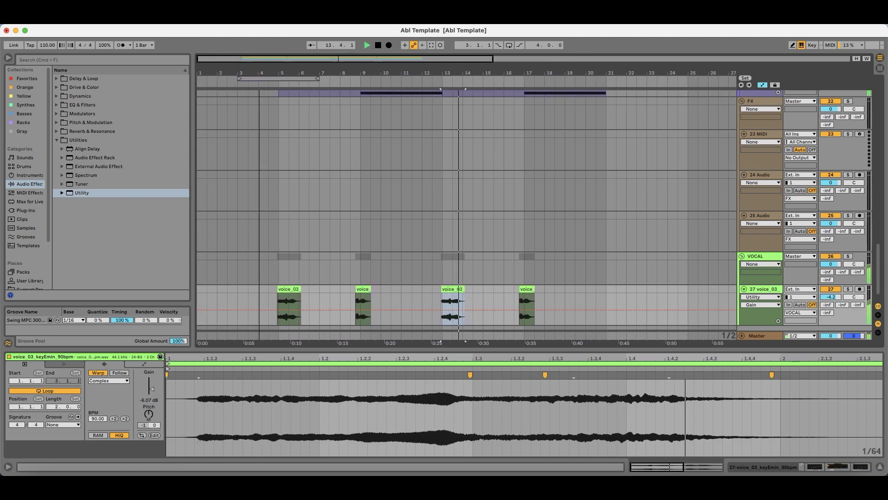
{"action": "left_click", "coordinate": [762, 288]}
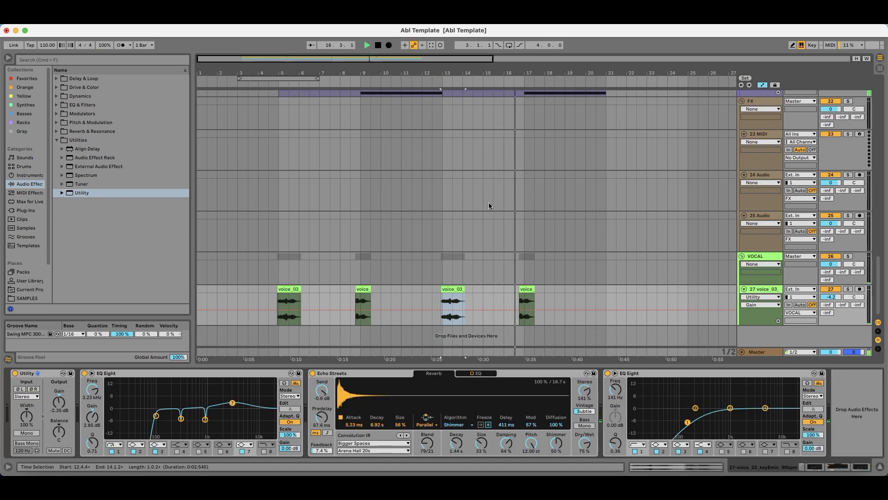
{"action": "scroll", "coordinate": [362, 224], "scroll_direction": "up", "scroll_amount": 4}
{"action": "key", "text": "plus"}
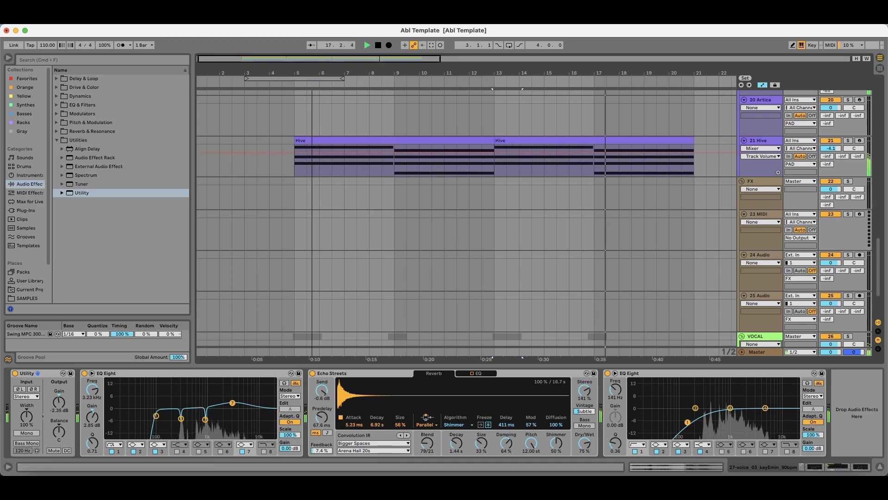
{"action": "scroll", "coordinate": [413, 224], "scroll_direction": "up", "scroll_amount": 5}
{"action": "scroll", "coordinate": [440, 237], "scroll_direction": "down", "scroll_amount": 8}
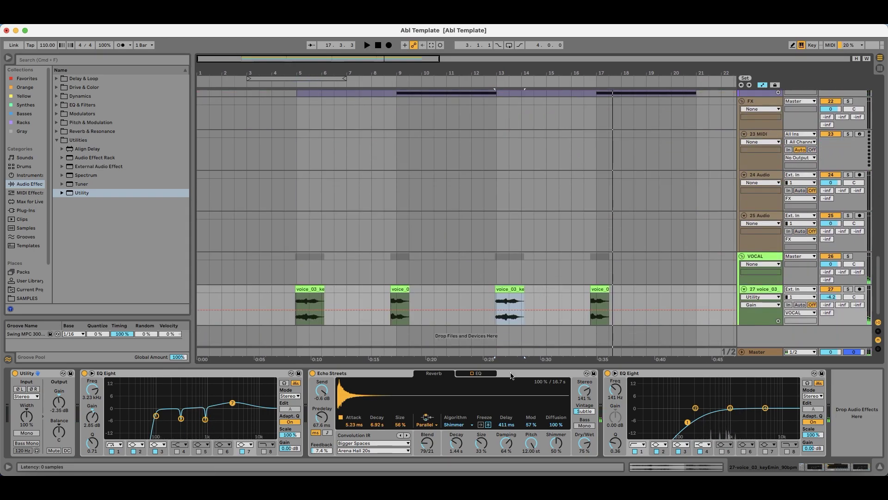
Step: Solo the voice track, play the second clip, and enable the Echo Streets reverb's EQ with its low cut at 333 Hz
{"action": "left_click", "coordinate": [848, 288]}
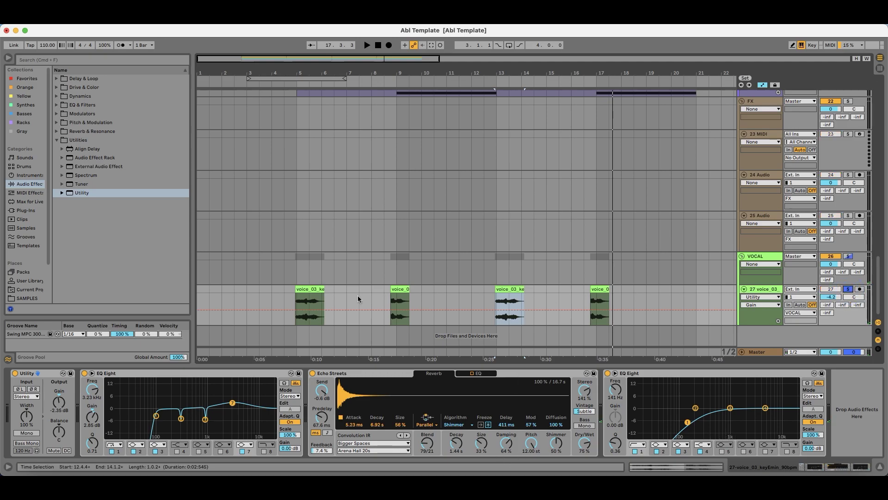
{"action": "left_click", "coordinate": [400, 305]}
{"action": "key", "text": "space"}
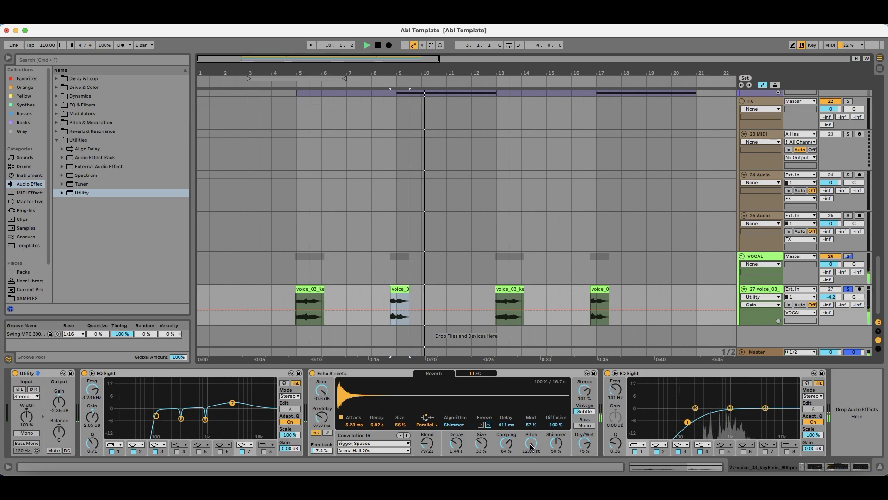
{"action": "left_click", "coordinate": [475, 373]}
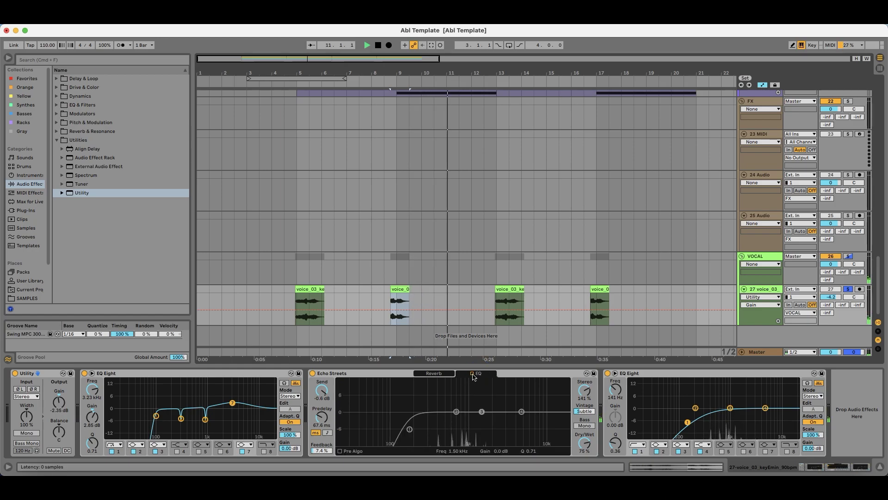
{"action": "left_click_drag", "start_coordinate": [410, 428], "coordinate": [432, 428]}
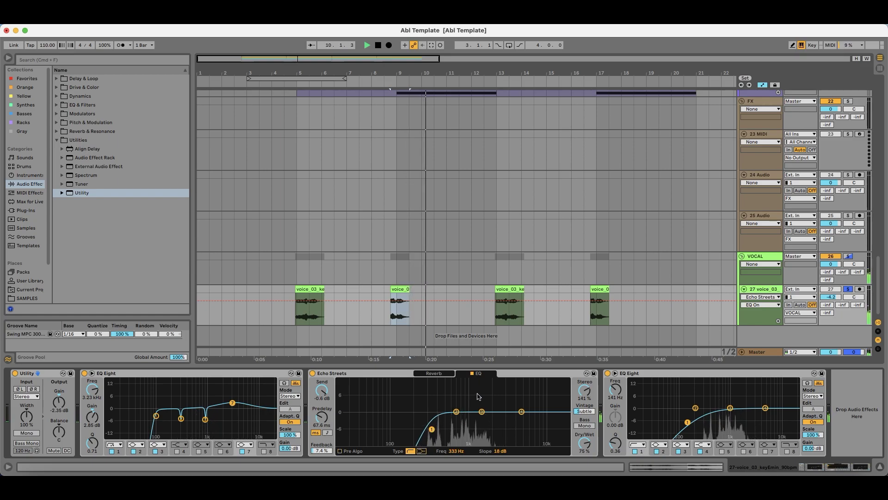
{"action": "left_click", "coordinate": [435, 374]}
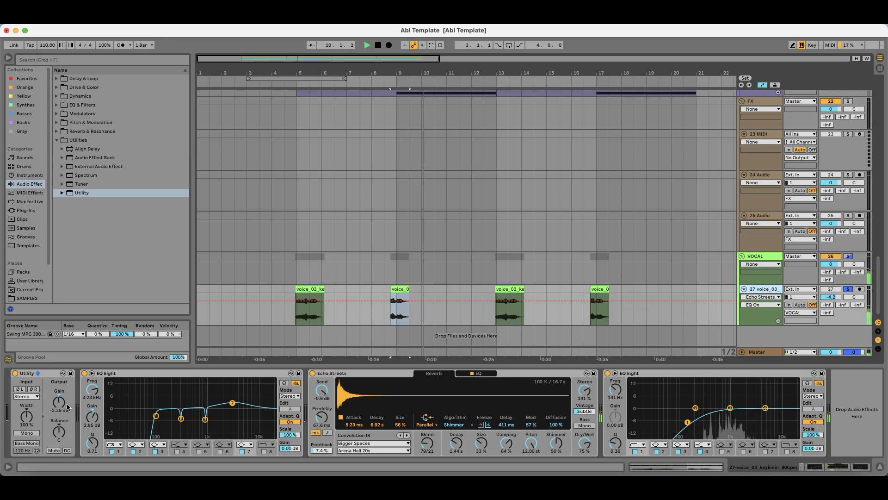
Step: Lower the voice track's Utility gain to -5.00 dB while listening in the full mix
{"action": "left_click_drag", "start_coordinate": [58, 401], "coordinate": [59, 407]}
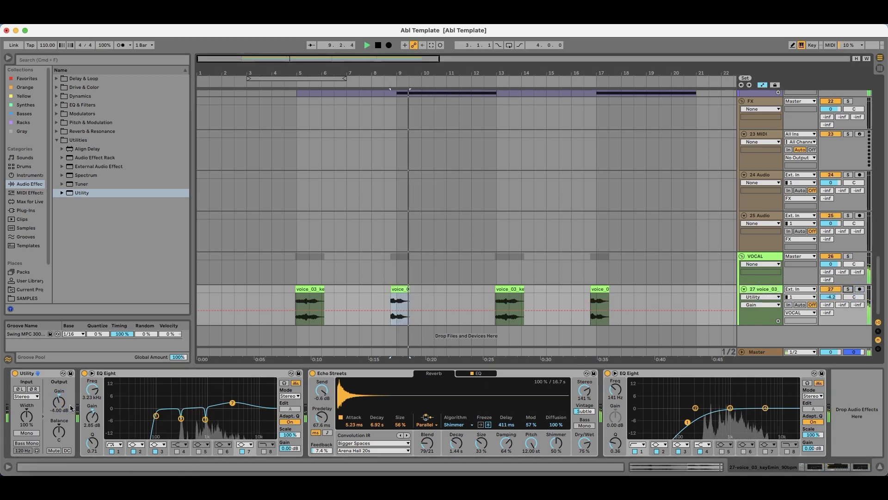
{"action": "left_click_drag", "start_coordinate": [60, 401], "coordinate": [64, 404]}
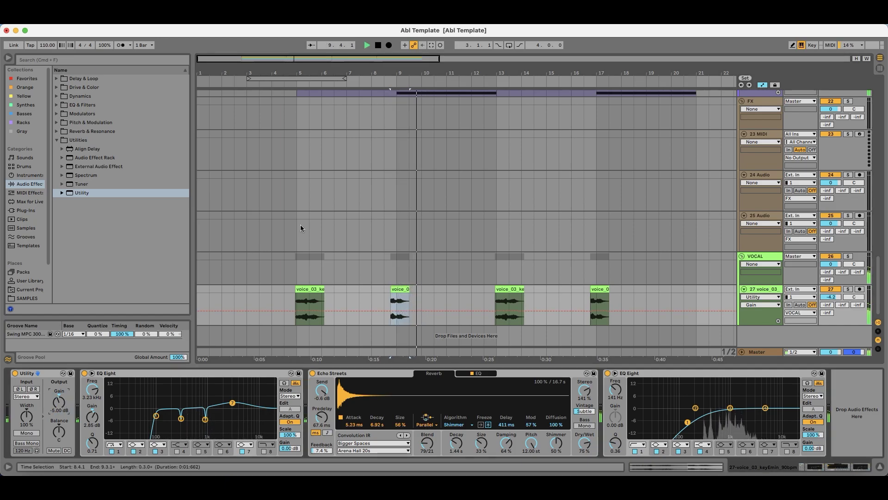
{"action": "left_click_drag", "start_coordinate": [318, 73], "coordinate": [314, 67]}
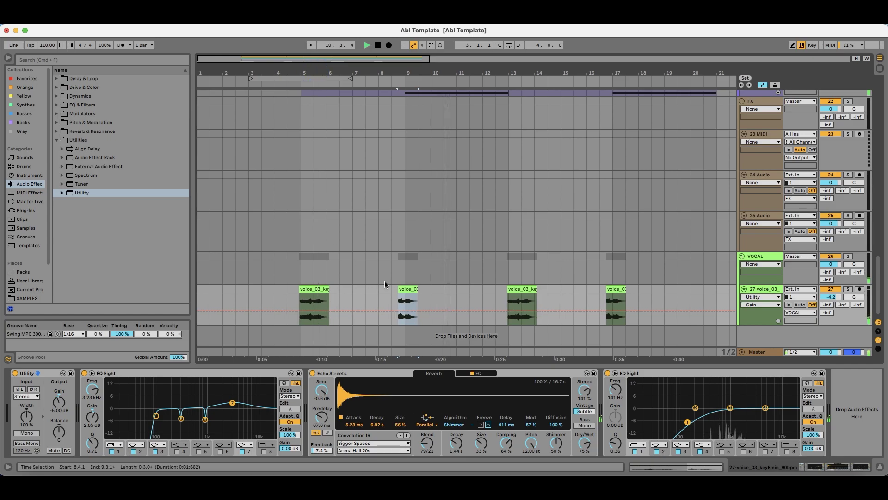
Step: Solo the voice track, add the Auto Filter preset Thin Mover after Echo Streets, and play the second clip
{"action": "key", "text": "s"}
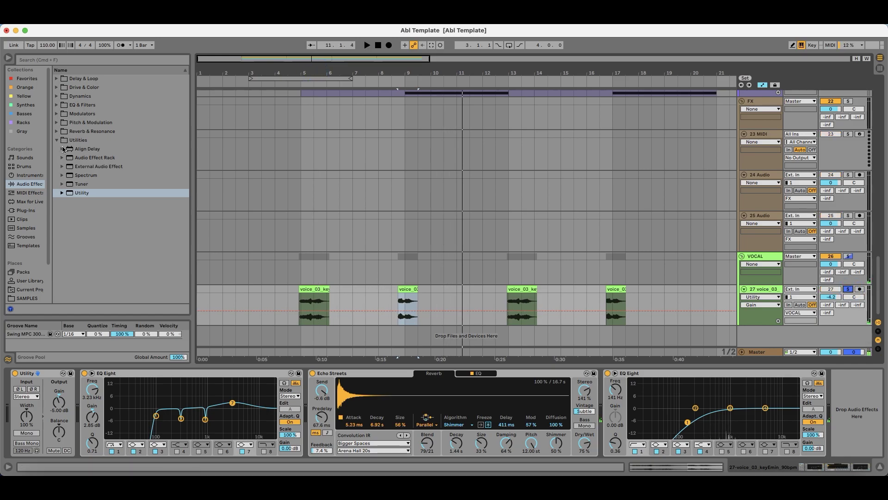
{"action": "left_click", "coordinate": [100, 105]}
{"action": "left_click", "coordinate": [114, 114]}
{"action": "scroll", "coordinate": [122, 234], "scroll_direction": "down", "scroll_amount": 3}
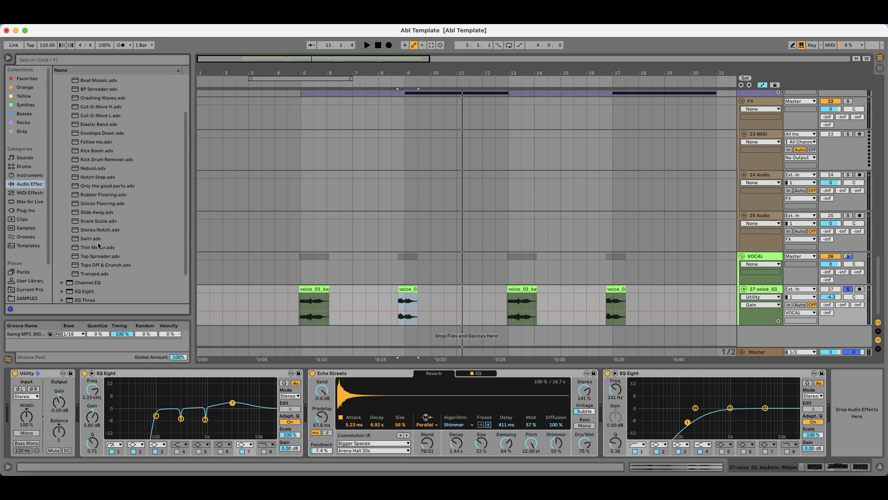
{"action": "left_click_drag", "start_coordinate": [119, 248], "coordinate": [672, 444]}
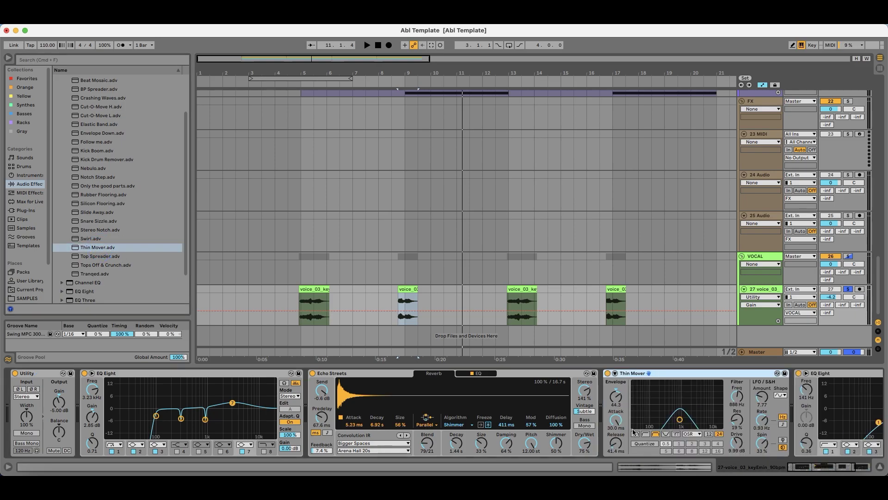
{"action": "key", "text": "space"}
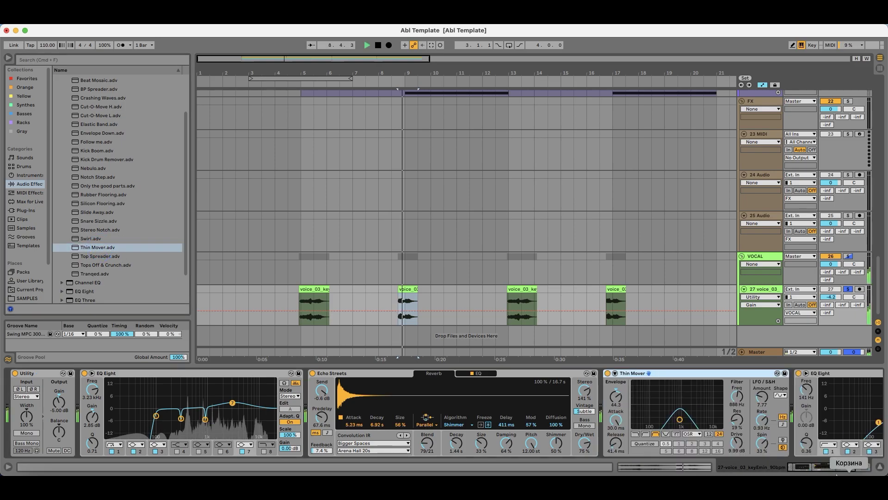
Step: Try the Auto Filter presets Silicon Flooring and Cut-O-Move H on the vocal, and delete the filter
{"action": "left_click", "coordinate": [97, 204]}
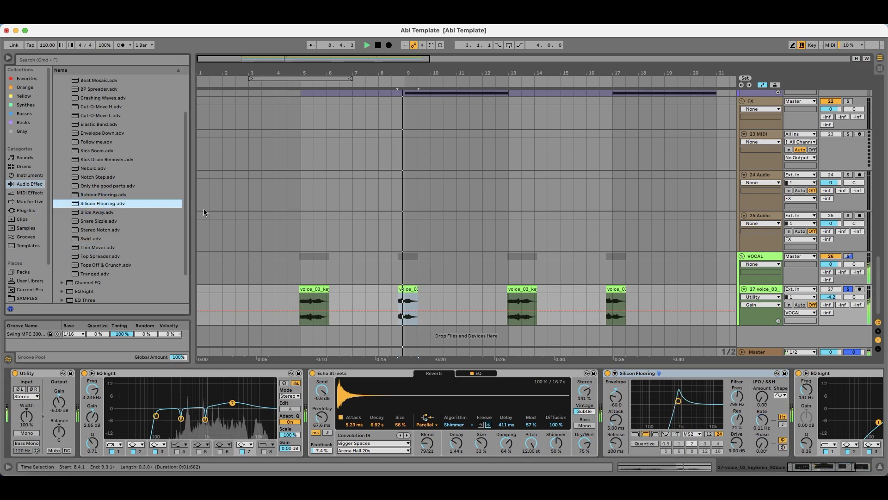
{"action": "scroll", "coordinate": [105, 203], "scroll_direction": "up", "scroll_amount": 1}
{"action": "left_click", "coordinate": [101, 149]}
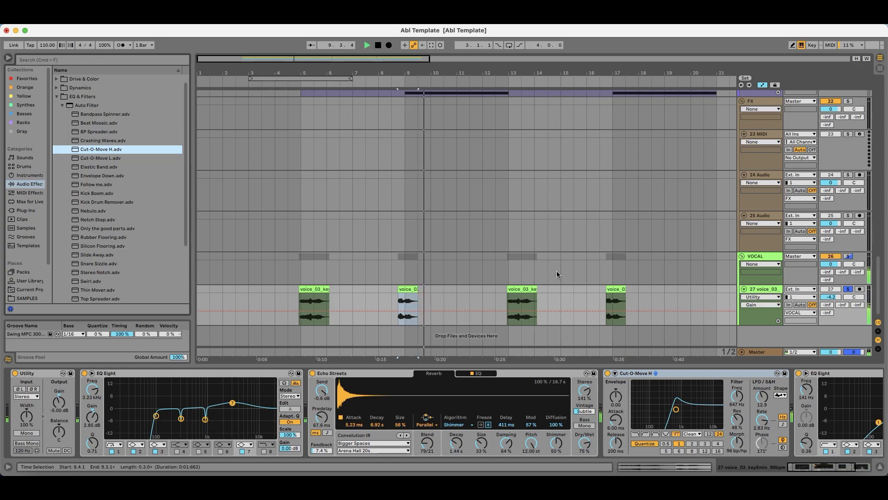
{"action": "left_click", "coordinate": [647, 373]}
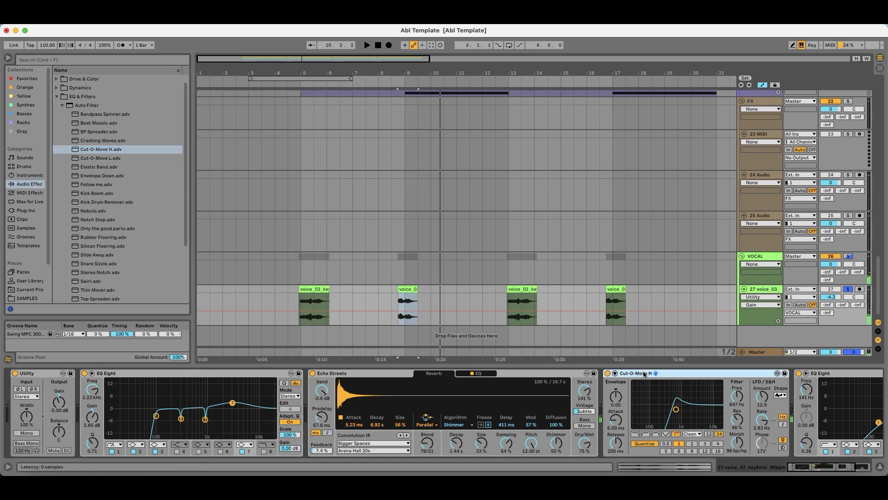
{"action": "key", "text": "Delete"}
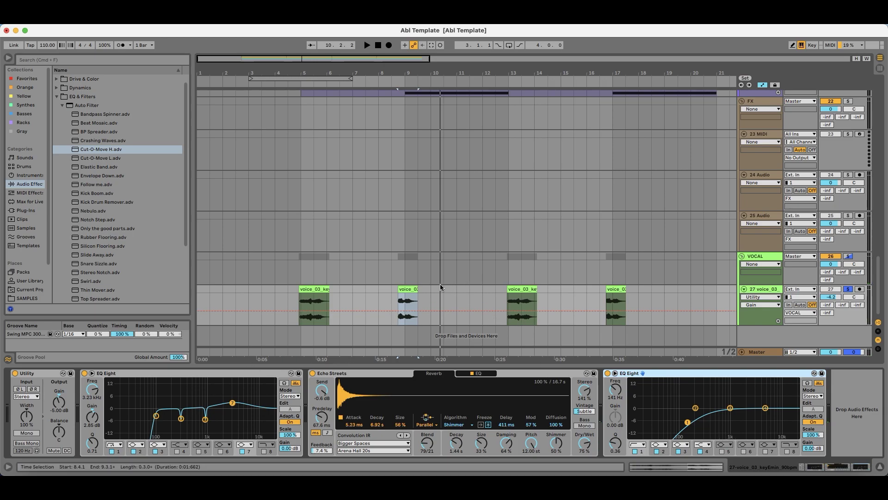
Step: Insert a new MIDI track below Lead Melody and place the insert marker on it at bar 5
{"action": "scroll", "coordinate": [440, 284], "scroll_direction": "up", "scroll_amount": 10}
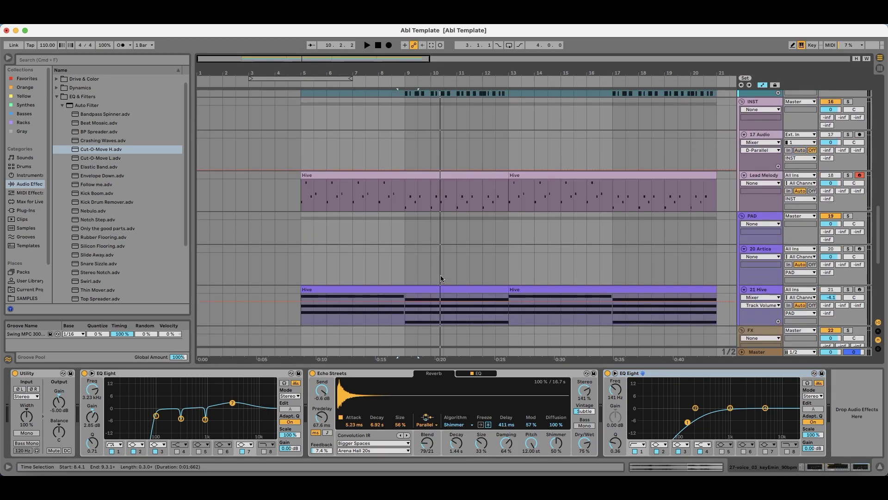
{"action": "scroll", "coordinate": [675, 216], "scroll_direction": "up", "scroll_amount": 3}
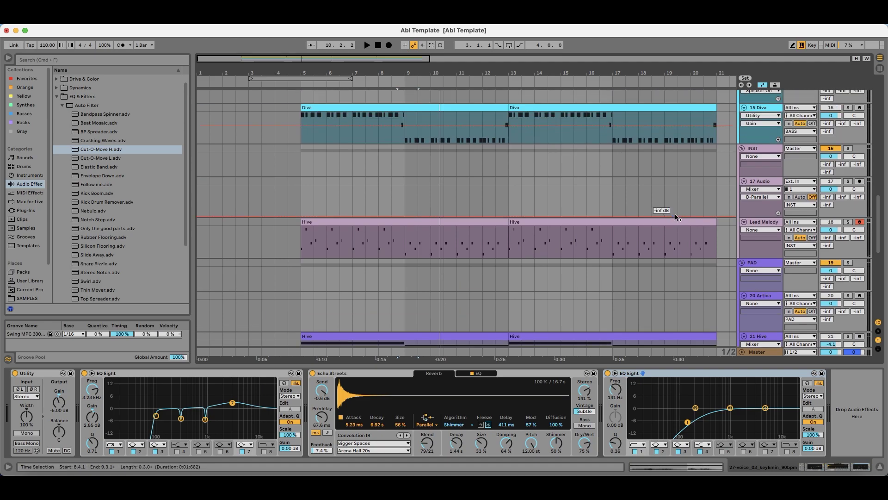
{"action": "left_click", "coordinate": [762, 222]}
{"action": "key", "text": "super+shift+t"}
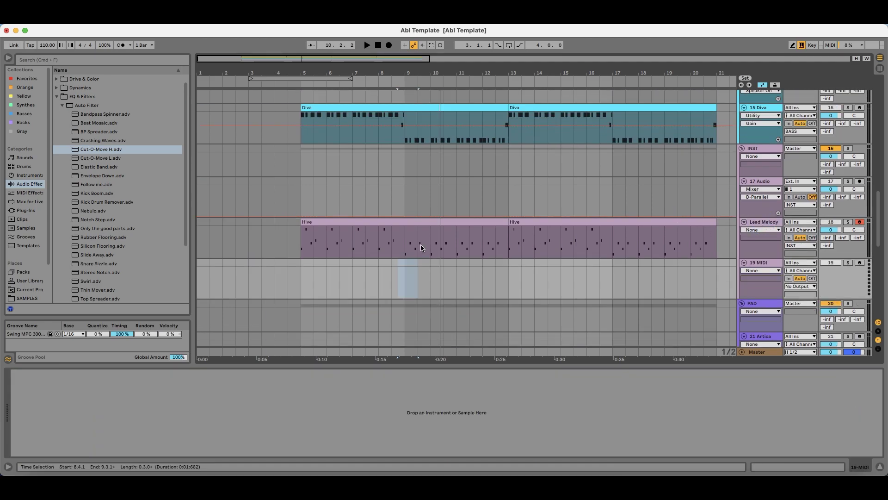
{"action": "left_click", "coordinate": [301, 273]}
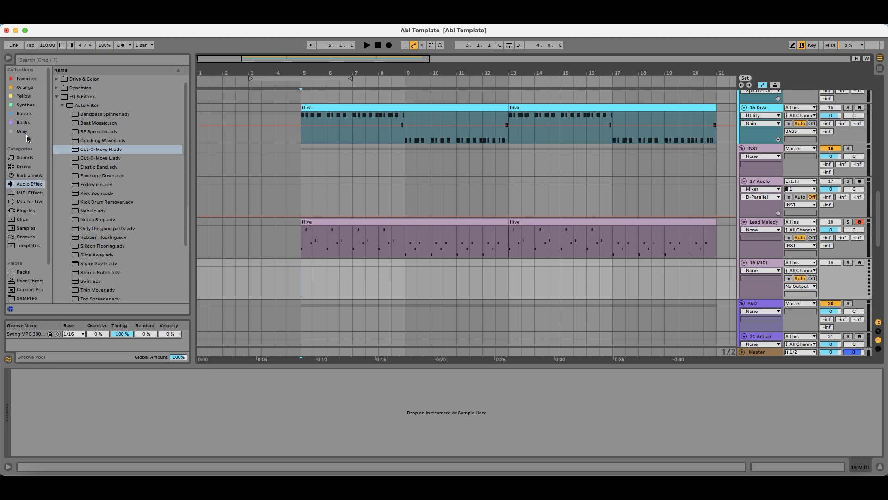
Step: Search the sounds for "gui" and browse the presets for the new MIDI track
{"action": "left_click", "coordinate": [23, 158]}
{"action": "left_click", "coordinate": [73, 62]}
{"action": "type", "text": "gui"}
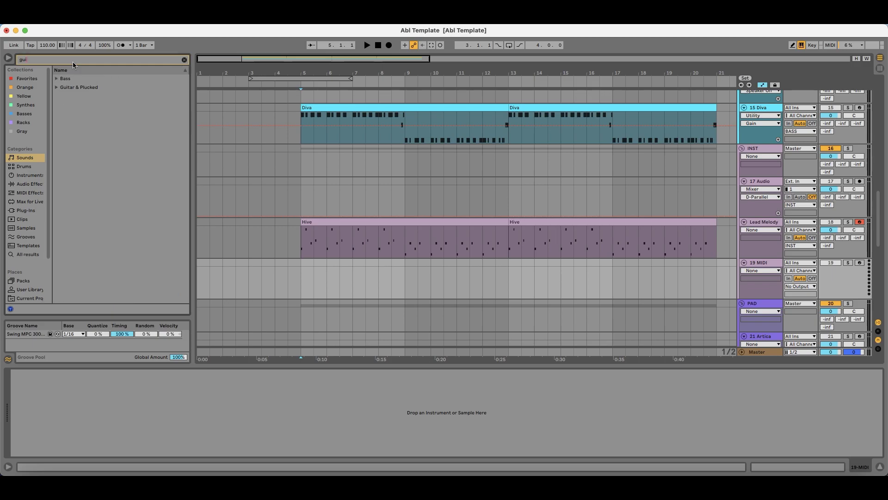
{"action": "key", "text": "Down"}
{"action": "key", "text": "Right"}
{"action": "key", "text": "Down"}
{"action": "key", "text": "Down"}
{"action": "key", "text": "Down"}
{"action": "key", "text": "Down"}
{"action": "key", "text": "Down"}
{"action": "left_click", "coordinate": [111, 115]}
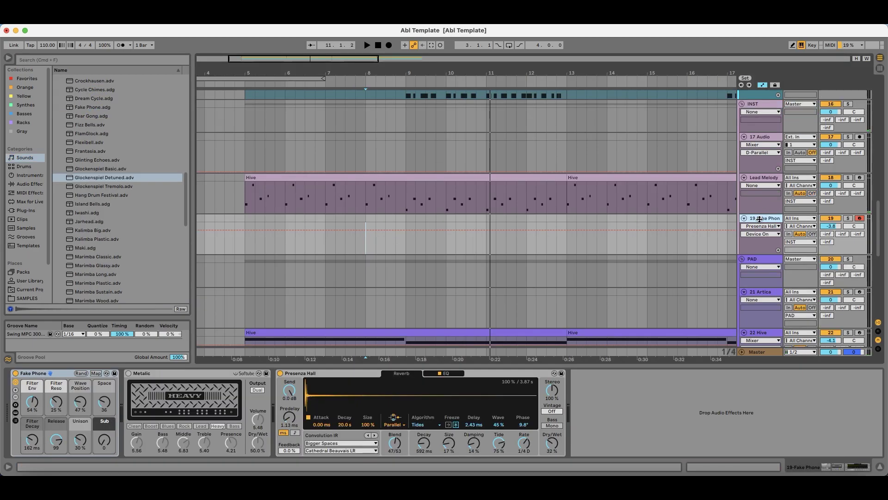
Step: Insert an audio track below the Fake Phone track and open the SAMPLES folder
{"action": "key", "text": "super+t"}
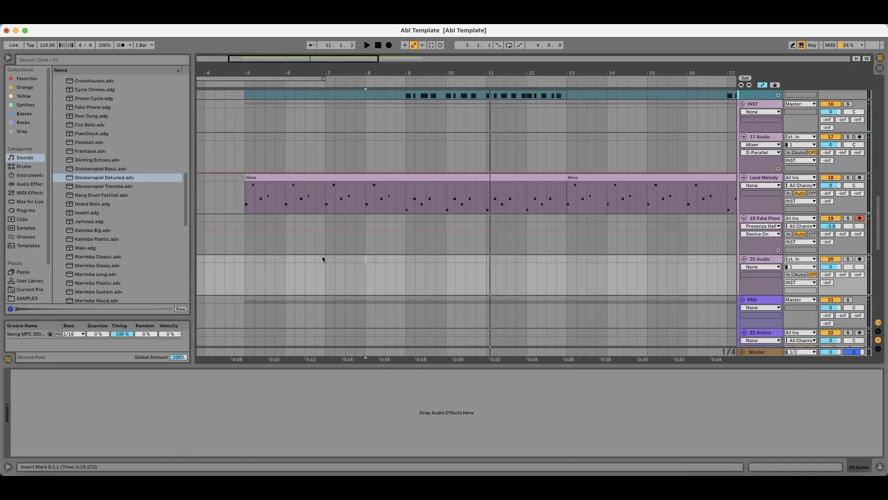
{"action": "left_click", "coordinate": [28, 298]}
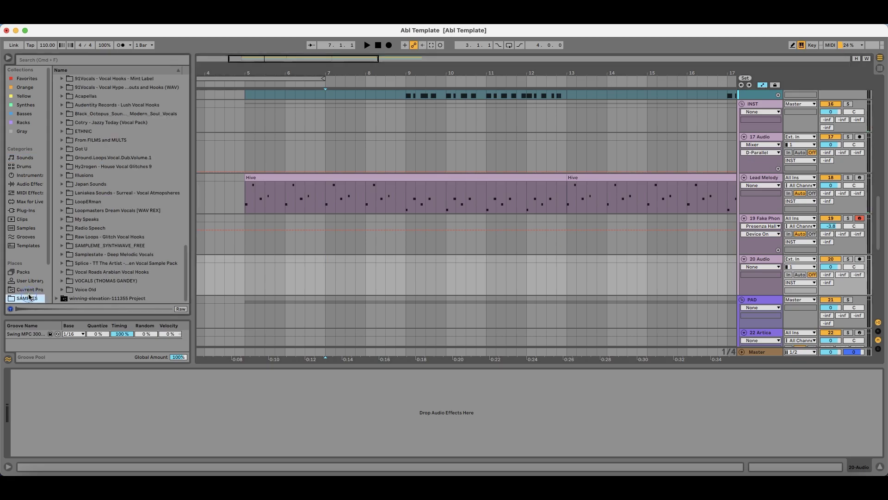
Step: Search the SAMPLES folder for "gui" and open the LOOPERMAN folder
{"action": "left_click", "coordinate": [97, 60]}
{"action": "type", "text": "gu"}
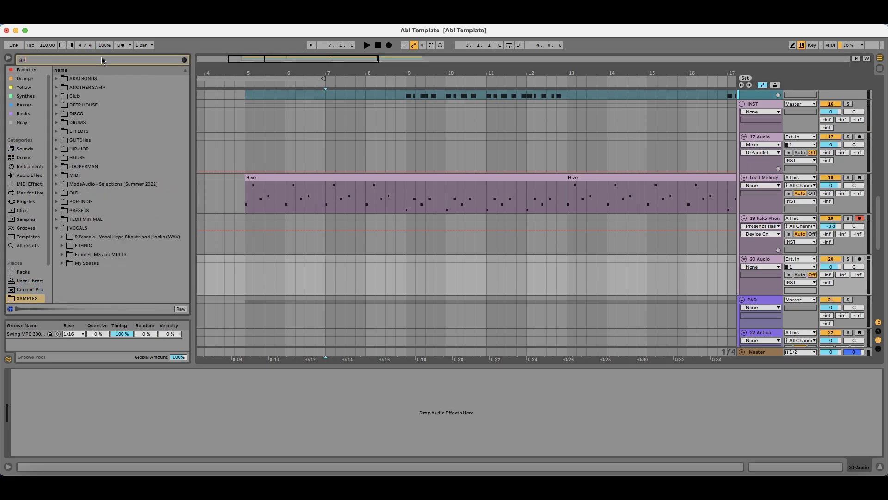
{"action": "type", "text": "i"}
{"action": "left_click", "coordinate": [102, 157]}
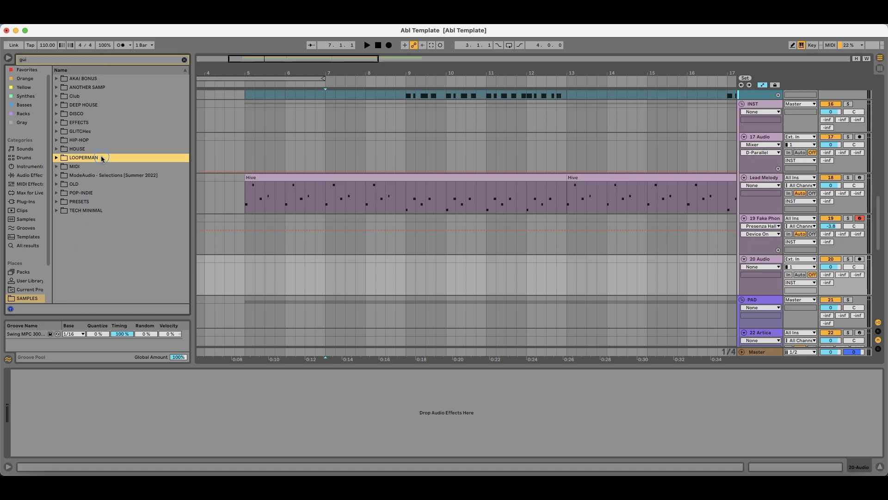
{"action": "left_click", "coordinate": [101, 158]}
Step: Audition the LOOPERMAN guitar loops from A Little Darker - 2 - Guitars_D to minor2go-type-guitar-G
{"action": "key", "text": "Down"}
{"action": "key", "text": "Down"}
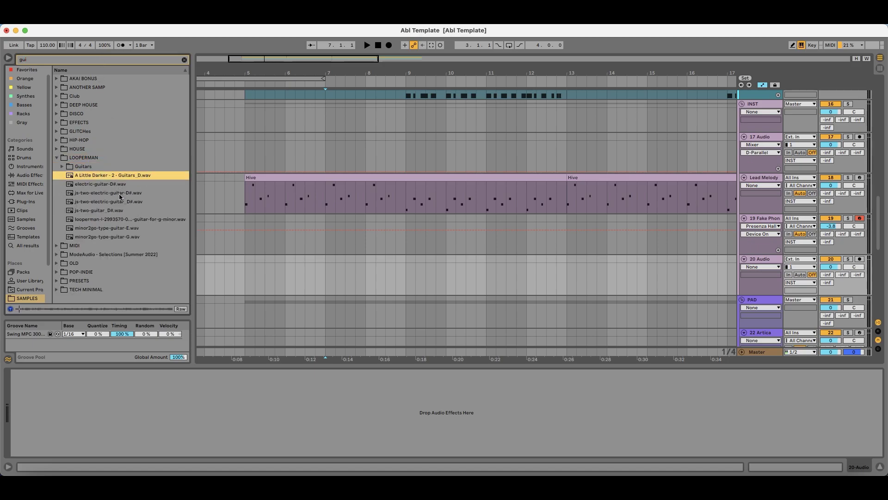
{"action": "key", "text": "Down"}
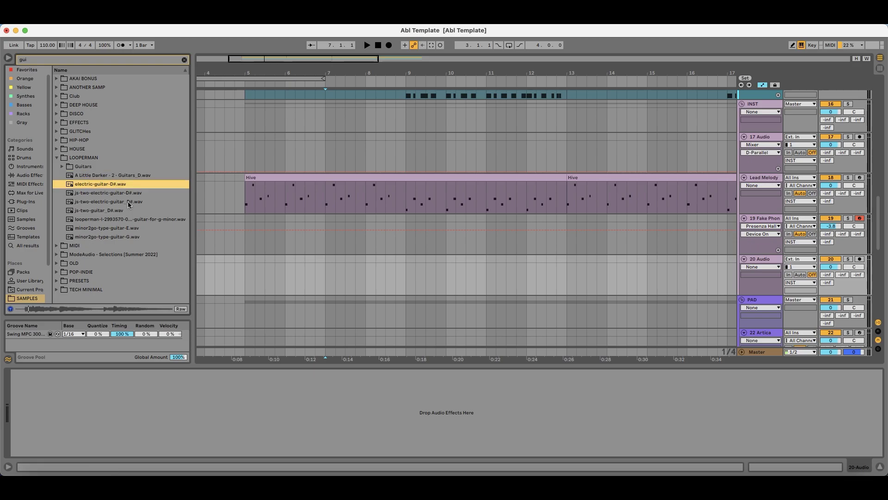
{"action": "key", "text": "Down"}
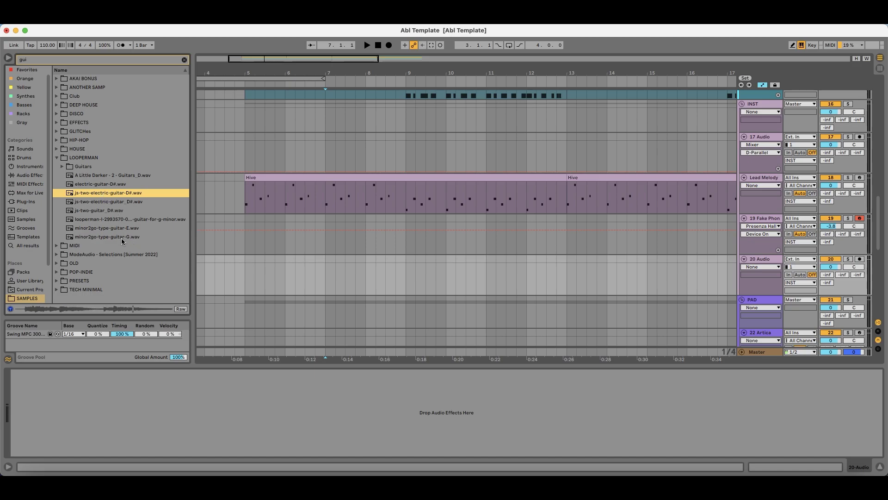
{"action": "key", "text": "Down"}
{"action": "key", "text": "Down"}
{"action": "key", "text": "Down"}
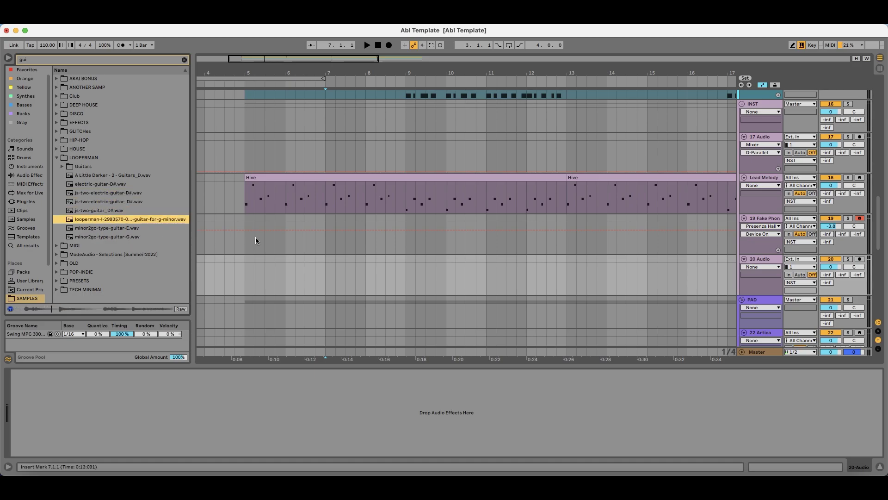
{"action": "left_click", "coordinate": [129, 228]}
{"action": "left_click", "coordinate": [128, 236]}
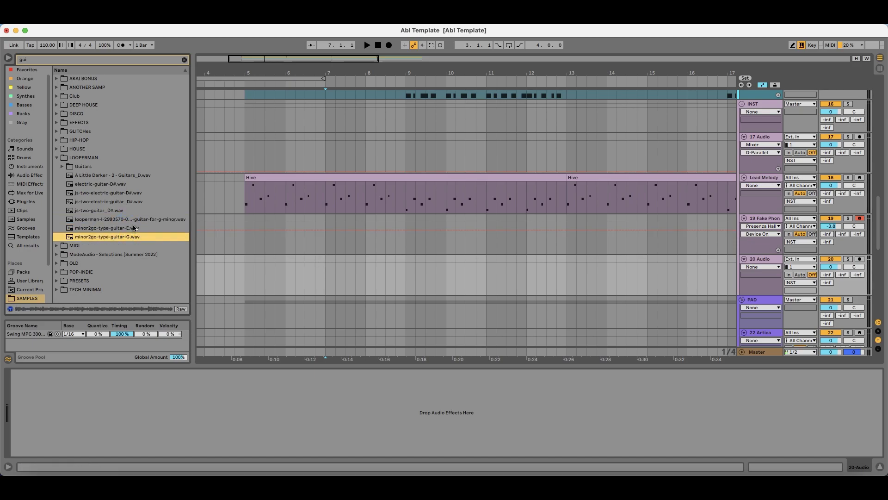
Step: Replay the looperman solo-guitar-for-g-minor loop and place it at bar 5 on the empty audio track below Fake Phone
{"action": "left_click", "coordinate": [136, 220]}
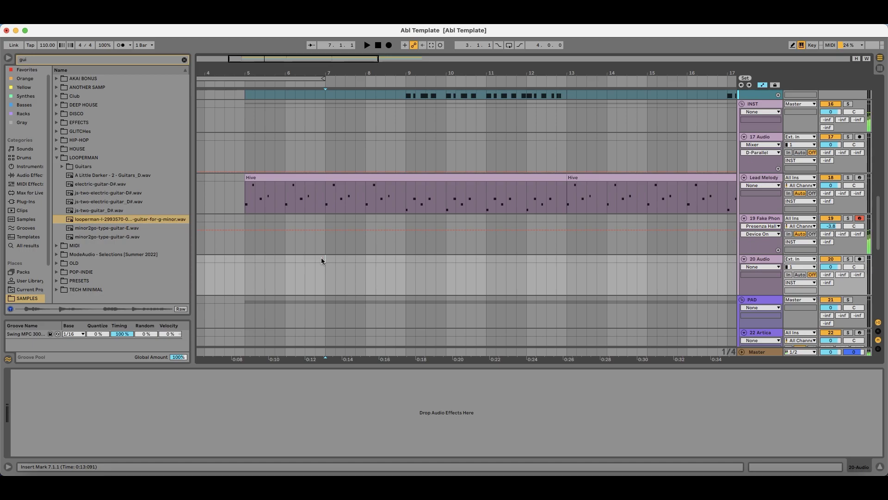
{"action": "left_click", "coordinate": [165, 221]}
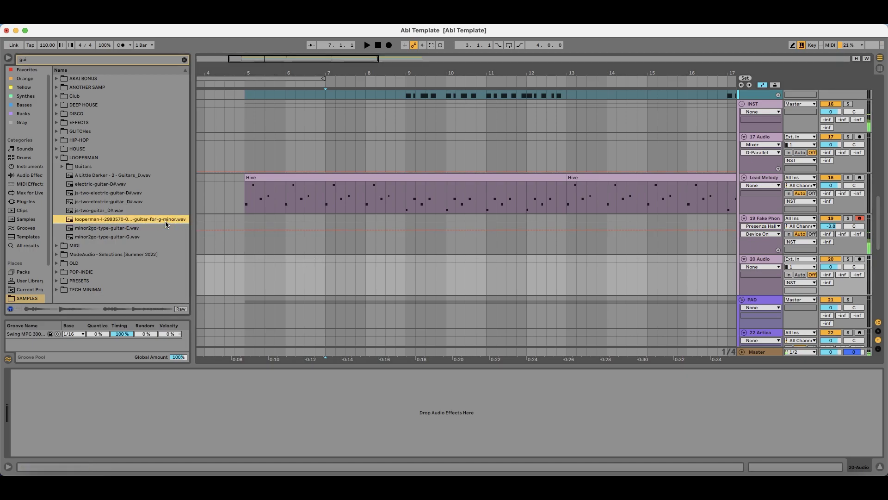
{"action": "left_click_drag", "start_coordinate": [166, 221], "coordinate": [246, 276]}
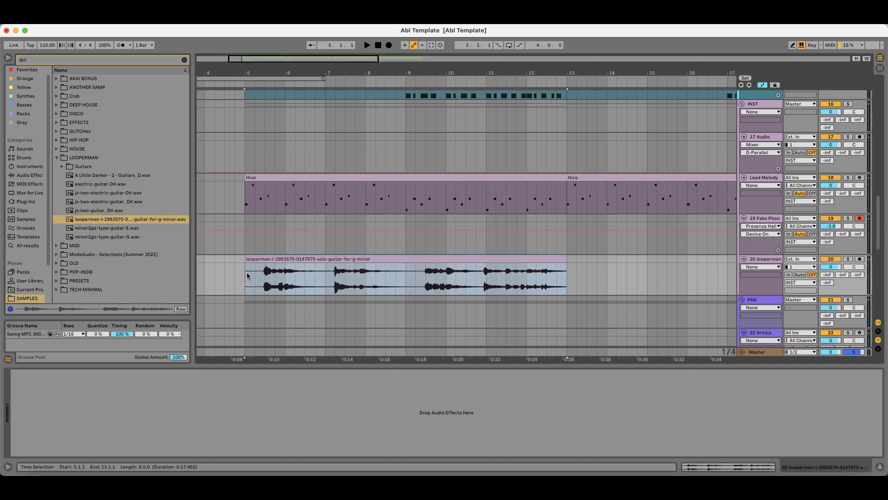
Step: Set the solo guitar clip's gain to -4.27 dB, warp mode to Complex and pitch to -4 semitones, checking it in playback
{"action": "double_click", "coordinate": [280, 268]}
{"action": "left_click_drag", "start_coordinate": [149, 388], "coordinate": [150, 393]}
{"action": "left_click", "coordinate": [108, 380]}
{"action": "left_click", "coordinate": [111, 415]}
{"action": "key", "text": "space"}
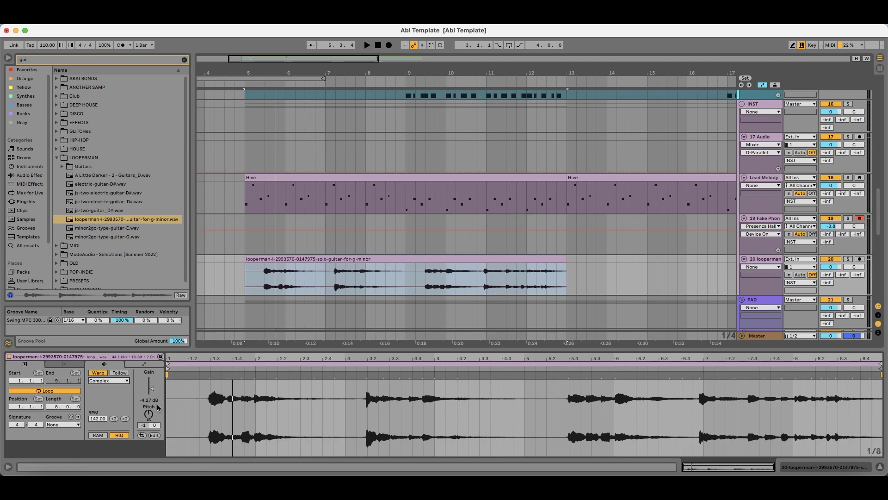
{"action": "left_click", "coordinate": [245, 342]}
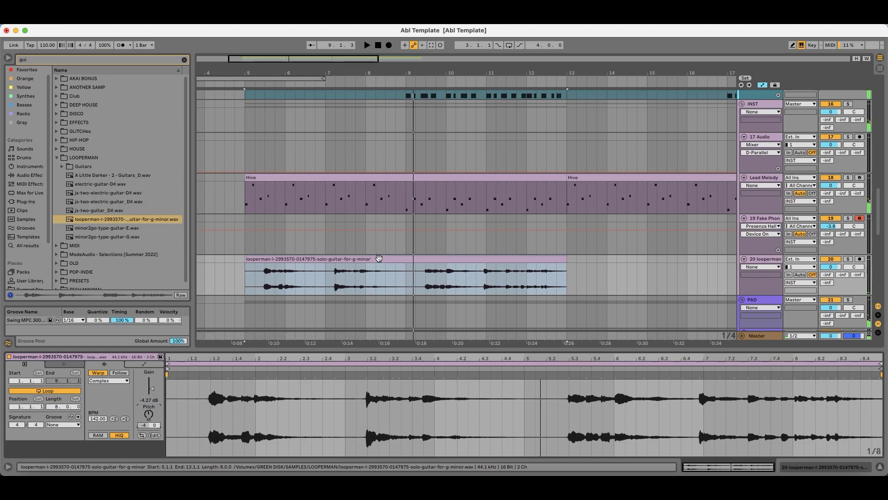
{"action": "key", "text": "space"}
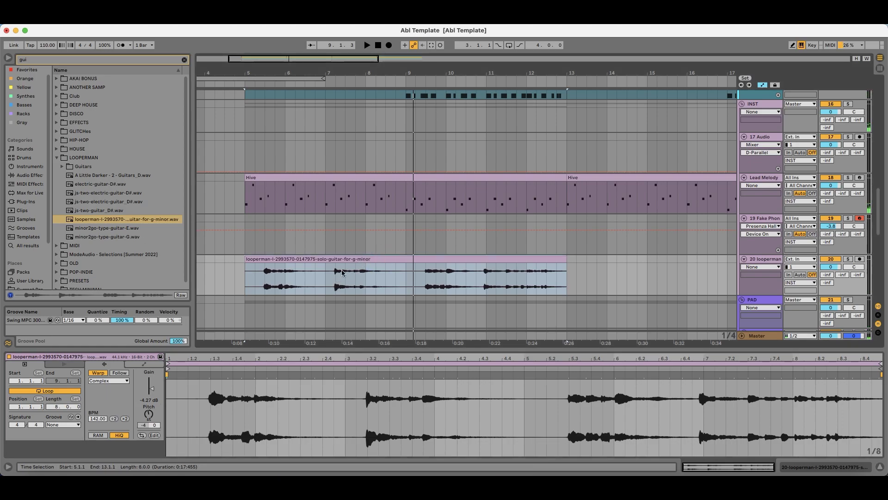
{"action": "key", "text": "space"}
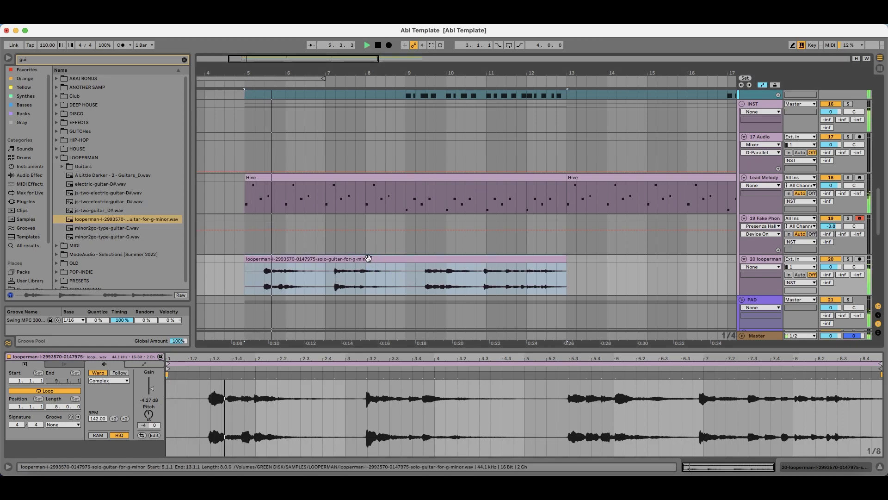
{"action": "key", "text": "space"}
{"action": "key", "text": "space"}
Step: Move the solo guitar clip to start at bar 6 and split it at 8.1.1 and 10.3.1
{"action": "left_click_drag", "start_coordinate": [378, 260], "coordinate": [411, 265]}
{"action": "left_click", "coordinate": [365, 280]}
{"action": "key", "text": "space"}
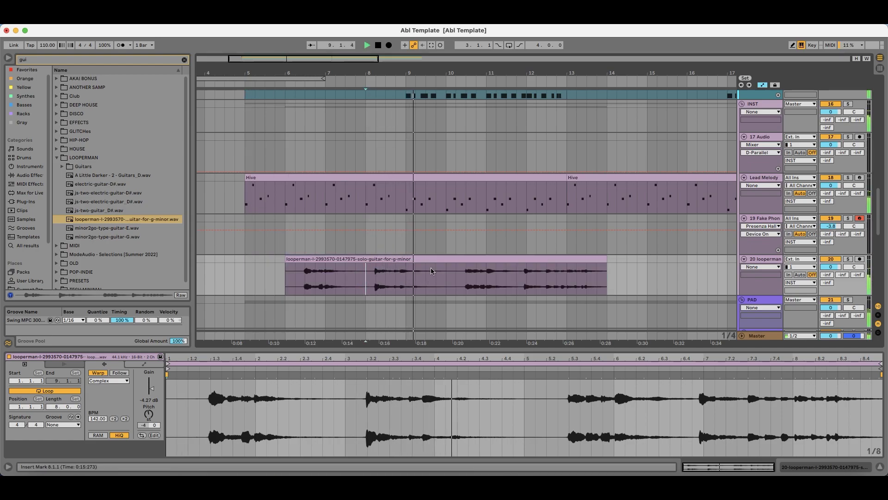
{"action": "key", "text": "super+e"}
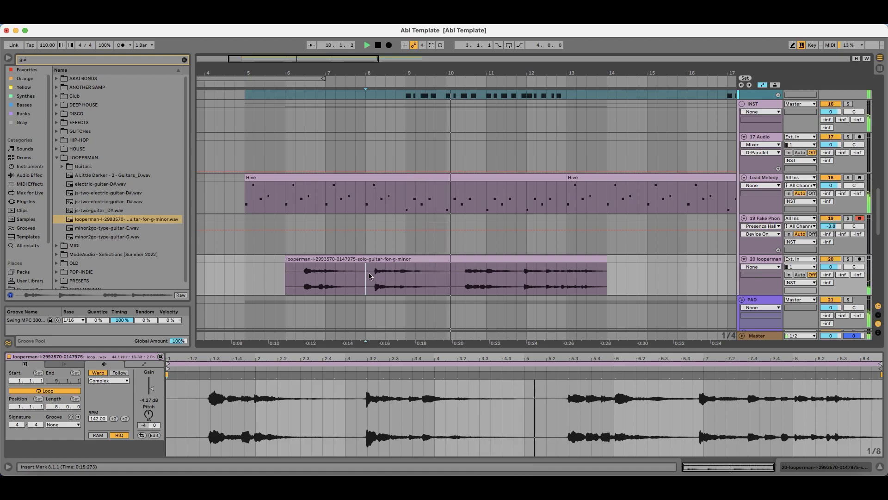
{"action": "left_click", "coordinate": [360, 259]}
{"action": "left_click", "coordinate": [466, 277]}
{"action": "key", "text": "space"}
{"action": "key", "text": "super+e"}
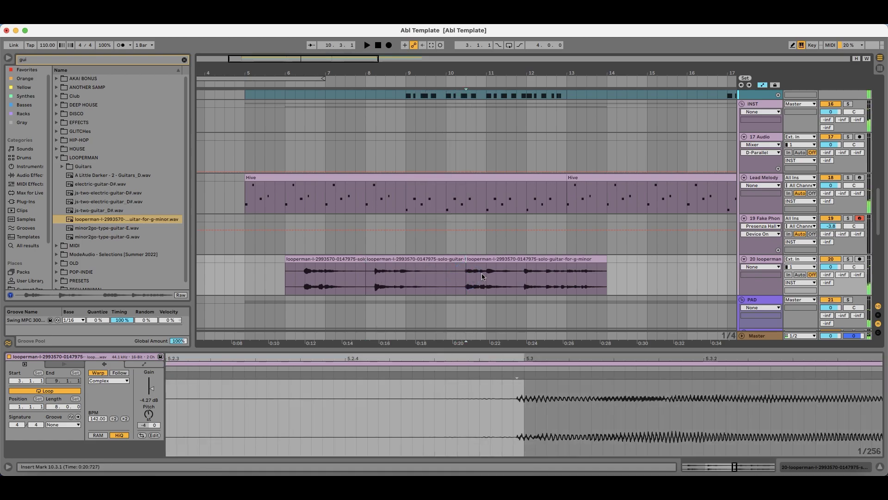
Step: Solo the guitar track and listen to the last piece from 10.3.1 and from 12.1.1
{"action": "left_click", "coordinate": [848, 259]}
{"action": "key", "text": "space"}
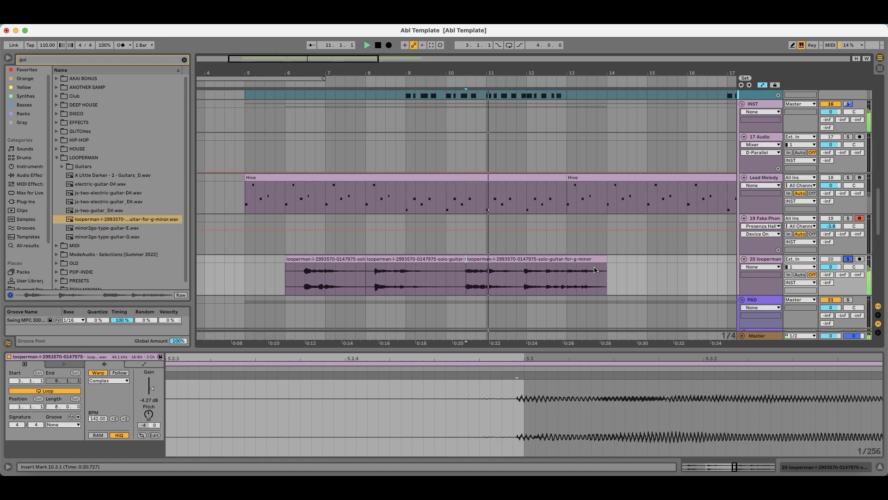
{"action": "left_click", "coordinate": [522, 281]}
{"action": "key", "text": "space"}
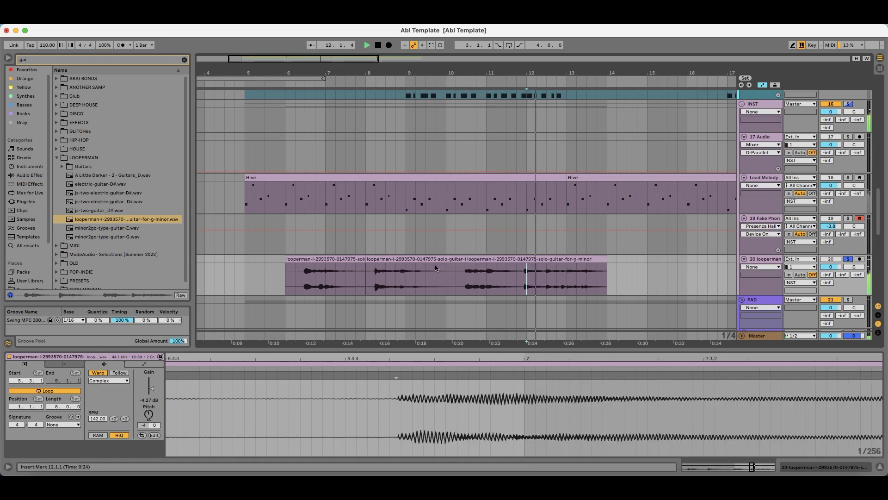
Step: Delete the last and first guitar pieces, keeping the piece at bar 8, and play from bar 5
{"action": "left_click", "coordinate": [496, 265]}
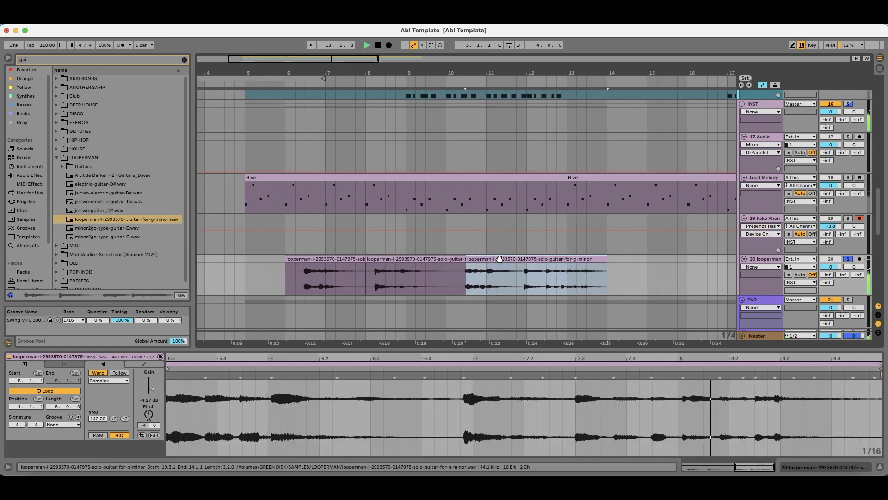
{"action": "key", "text": "Delete"}
{"action": "left_click", "coordinate": [340, 259]}
{"action": "key", "text": "Delete"}
{"action": "left_click", "coordinate": [249, 257]}
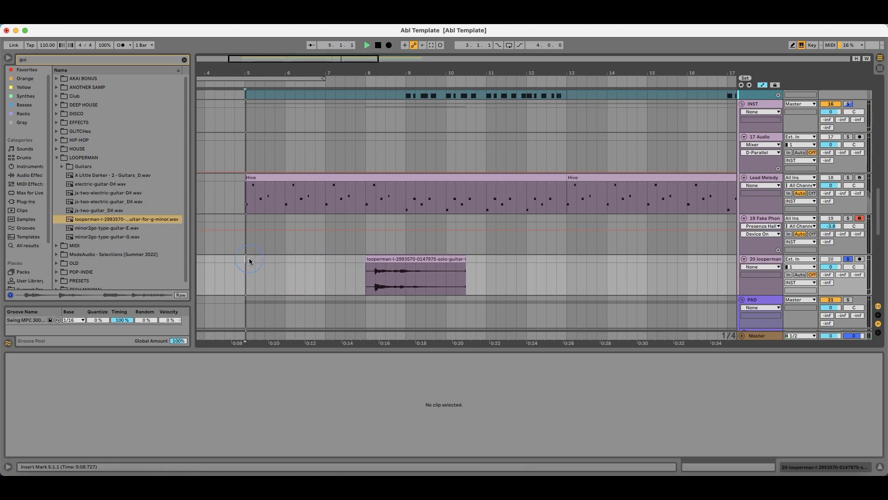
{"action": "key", "text": "space"}
Step: Change the warp mode of the remaining guitar clip at bar 8 to Complex Pro
{"action": "left_click", "coordinate": [751, 261]}
{"action": "key", "text": "shift+Tab"}
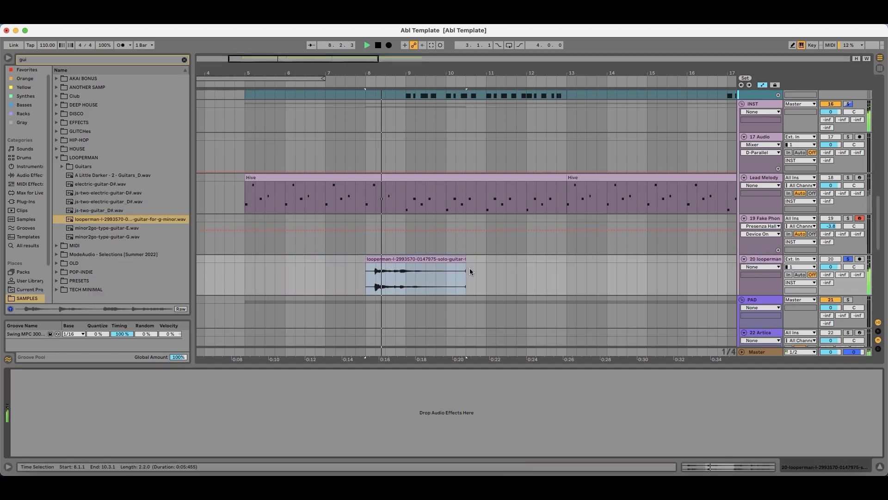
{"action": "key", "text": "shift+Tab"}
{"action": "left_click", "coordinate": [108, 380]}
{"action": "left_click", "coordinate": [111, 422]}
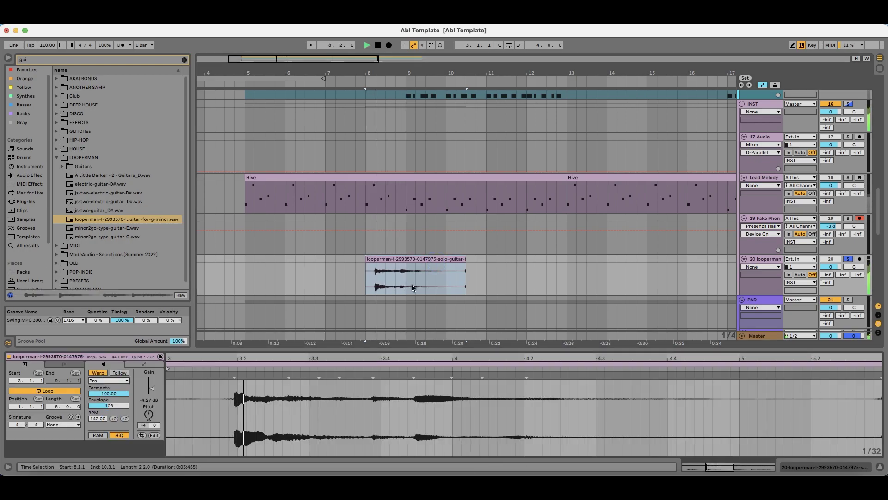
Step: Unsolo the guitar track, play the mix and trim the guitar clip's end to slightly before 10.3.1
{"action": "left_click", "coordinate": [847, 259]}
{"action": "key", "text": "space"}
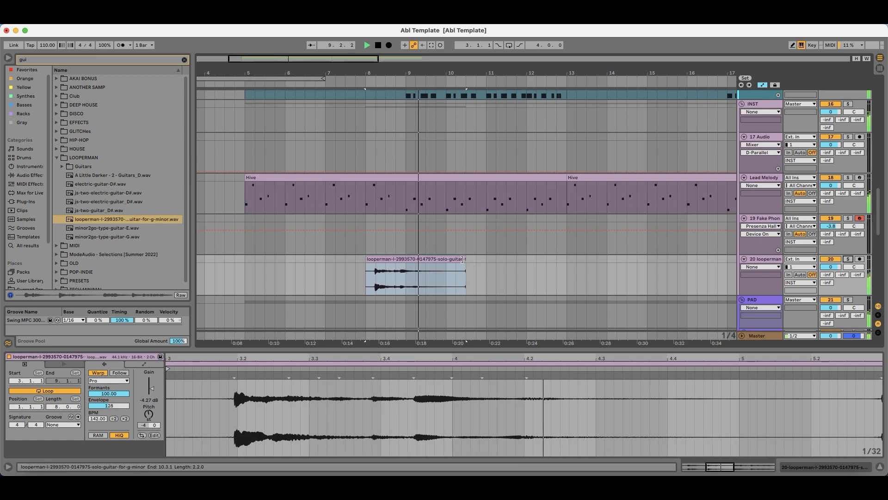
{"action": "left_click_drag", "start_coordinate": [466, 278], "coordinate": [463, 278]}
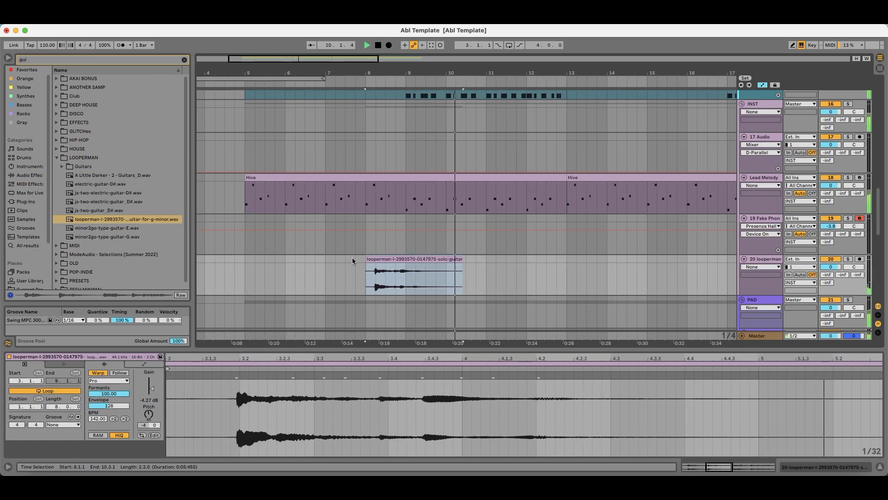
Step: Duplicate the guitar track's section from bar 5 to bar 13 into bars 13 to 21
{"action": "scroll", "coordinate": [352, 257], "scroll_direction": "down", "scroll_amount": 1}
{"action": "left_click_drag", "start_coordinate": [410, 79], "coordinate": [278, 238]}
{"action": "left_click_drag", "start_coordinate": [335, 234], "coordinate": [533, 254]}
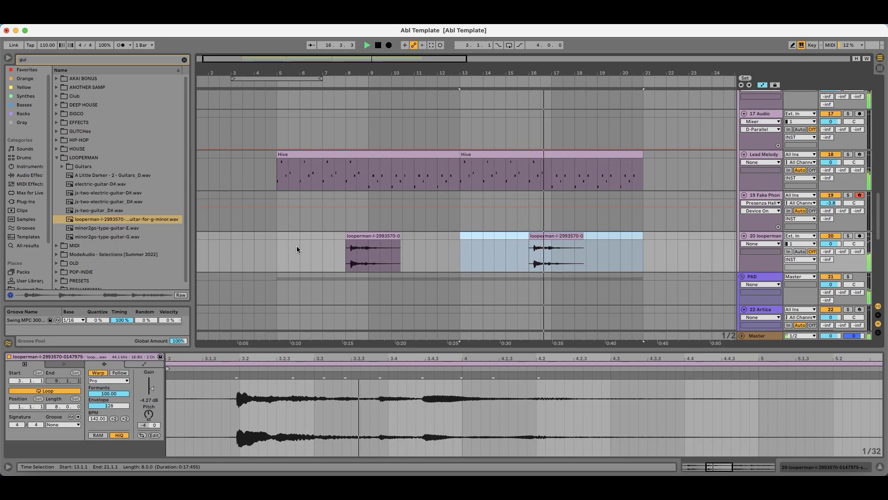
Step: Nudge the first guitar clip slightly later than 8.1.1 and check its timing in playback
{"action": "left_click", "coordinate": [370, 235]}
{"action": "key", "text": "space"}
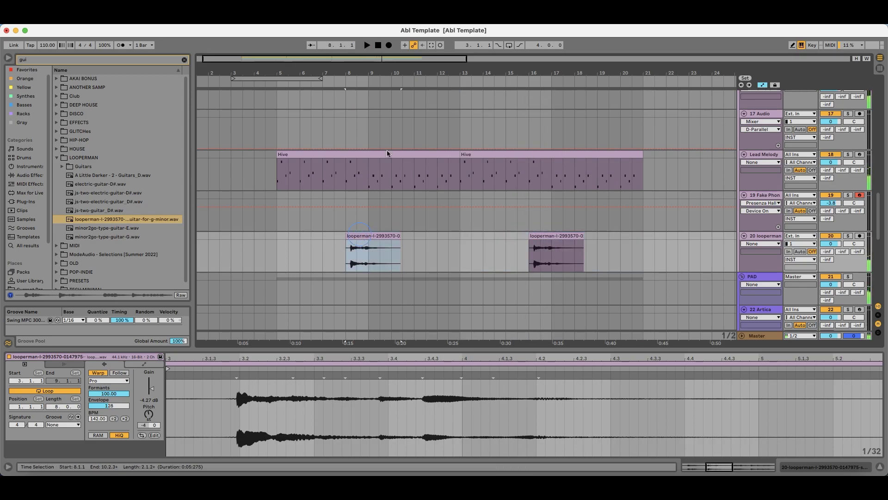
{"action": "key", "text": "z"}
{"action": "key", "text": "space"}
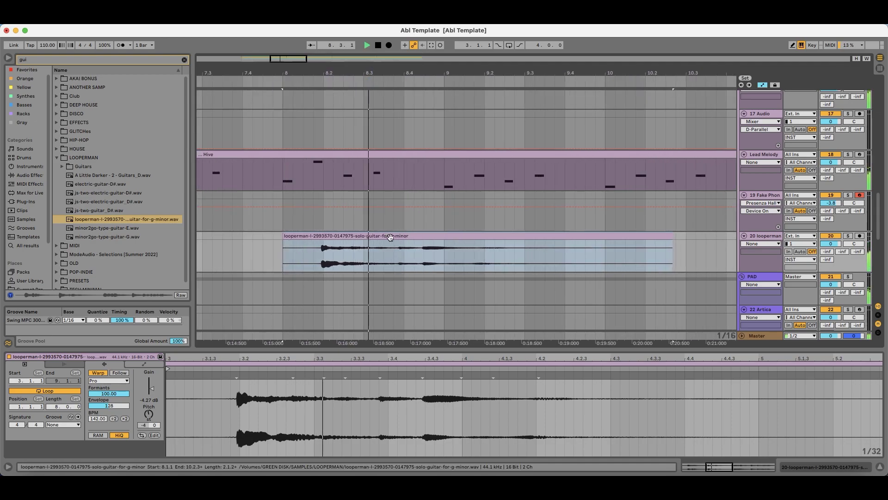
{"action": "left_click_drag", "start_coordinate": [333, 78], "coordinate": [324, 68]}
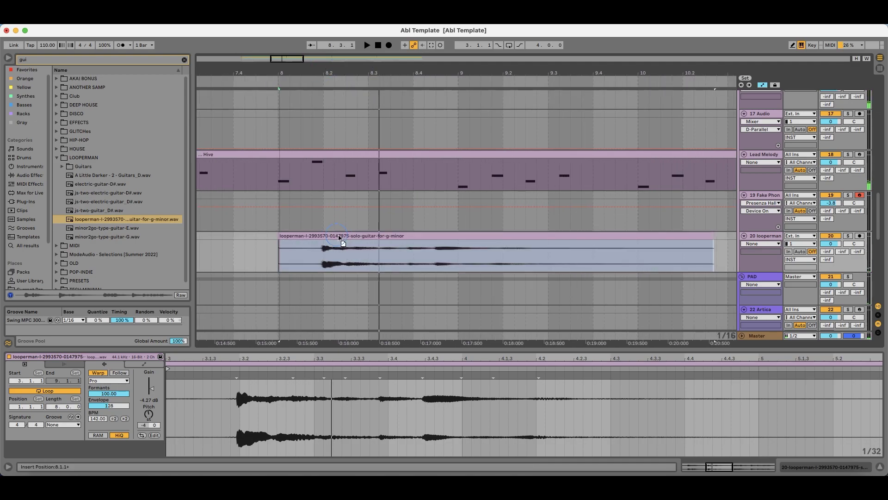
{"action": "left_click", "coordinate": [312, 254]}
{"action": "key", "text": "space"}
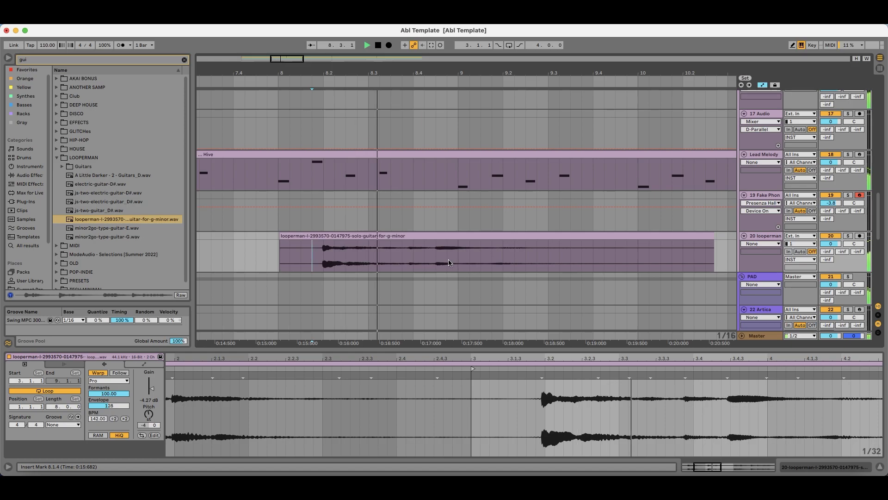
Step: Add warp markers on the guitar clip's notes near 3.2 and 3.4.3, adjust the second marker's timing and play the result
{"action": "left_click", "coordinate": [421, 238]}
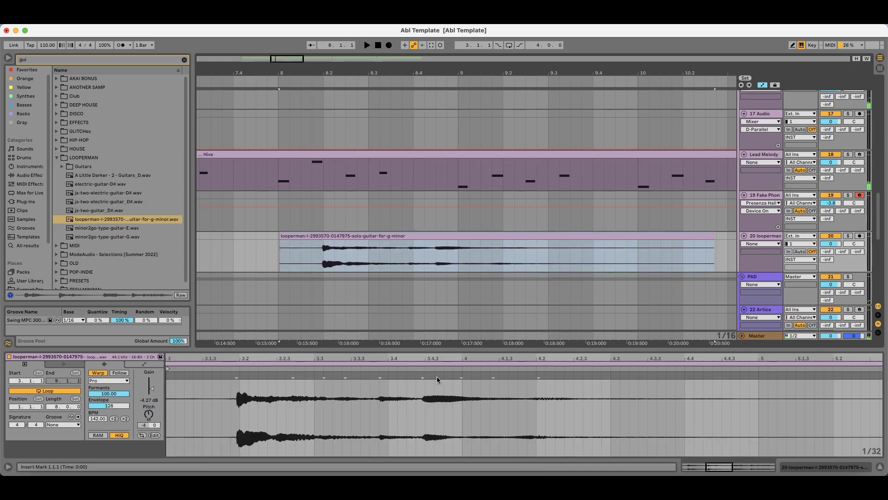
{"action": "left_click", "coordinate": [424, 376]}
{"action": "left_click_drag", "start_coordinate": [424, 376], "coordinate": [425, 376]}
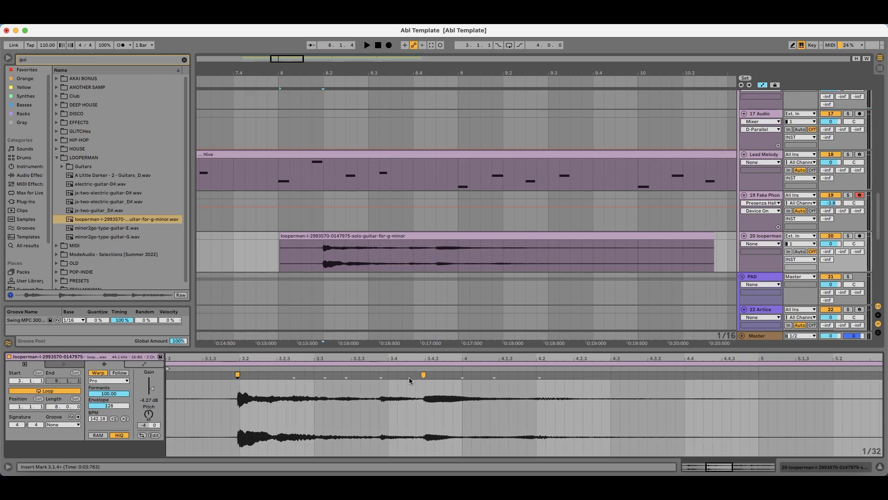
{"action": "left_click_drag", "start_coordinate": [424, 375], "coordinate": [428, 375]}
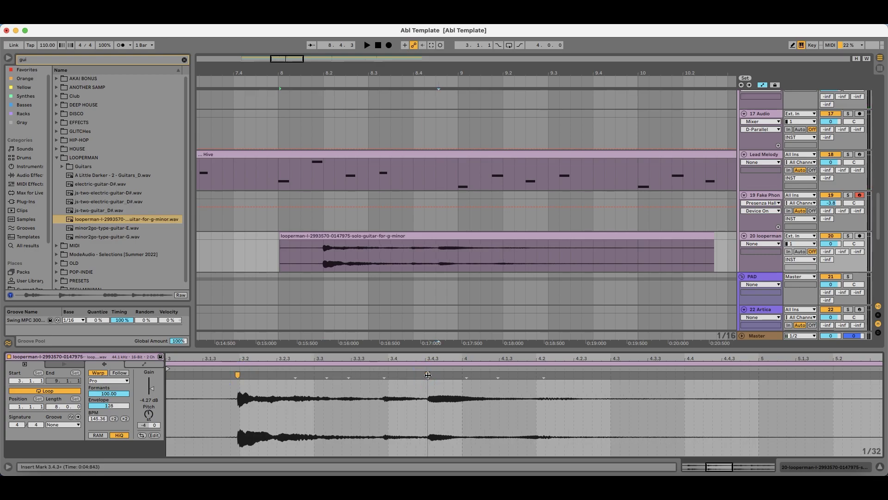
{"action": "left_click", "coordinate": [312, 257]}
{"action": "key", "text": "super+z"}
{"action": "key", "text": "space"}
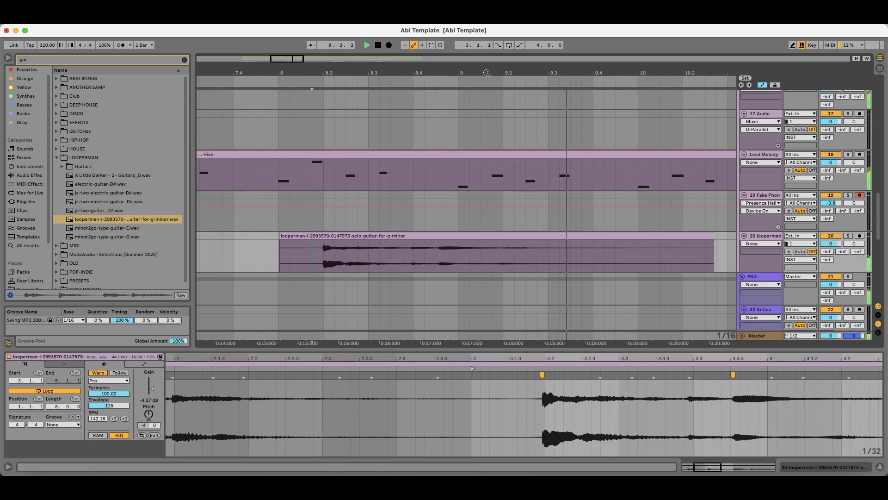
{"action": "key", "text": "minus"}
{"action": "key", "text": "minus"}
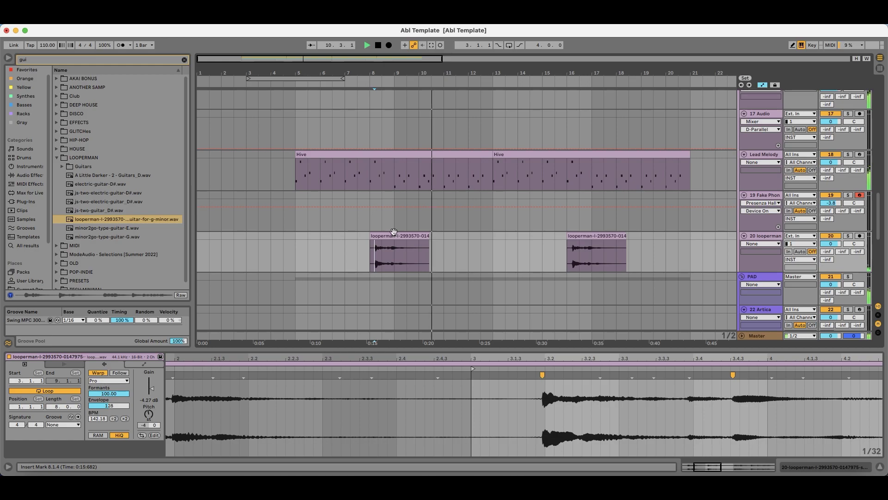
Step: Replace the second guitar clip at bar 16 with a copy of the warp-corrected first guitar clip
{"action": "left_click", "coordinate": [375, 236]}
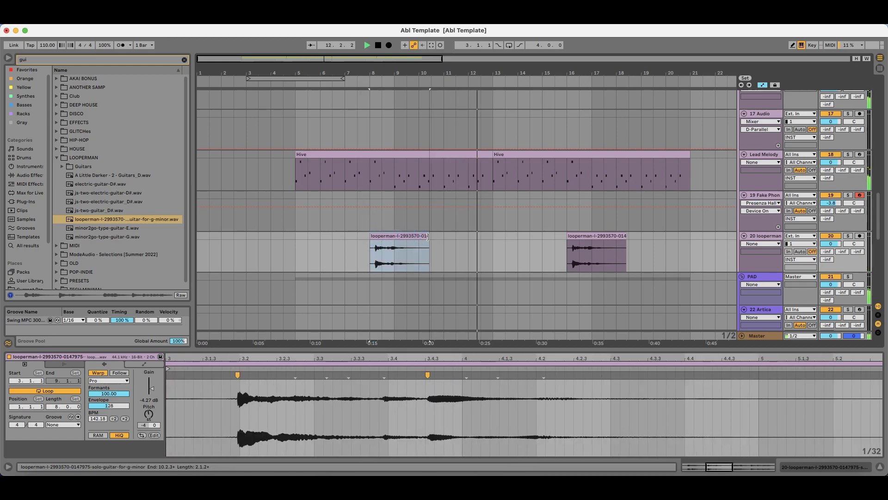
{"action": "key", "text": "space"}
{"action": "key", "text": "super+z"}
{"action": "left_click", "coordinate": [385, 236]}
{"action": "left_click_drag", "start_coordinate": [386, 236], "coordinate": [582, 236]}
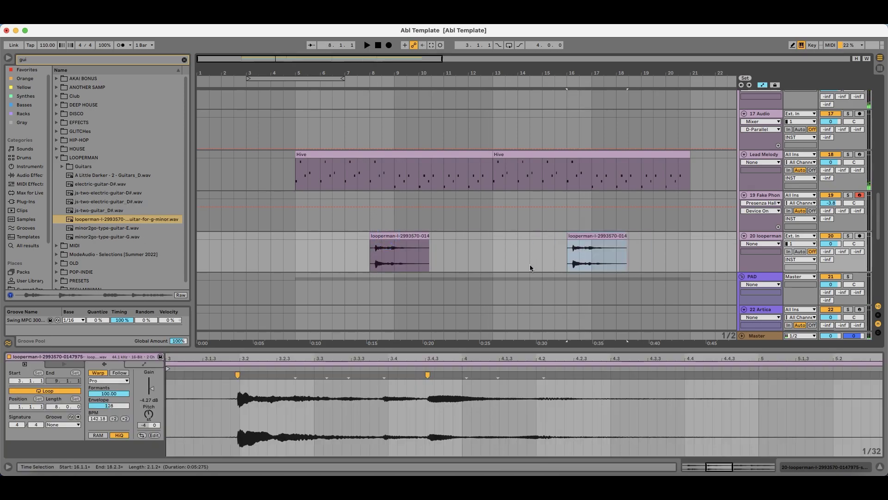
Step: Rename the looperman track as Guitar, solo it and delete the Fake Phone track above it
{"action": "left_click", "coordinate": [771, 237]}
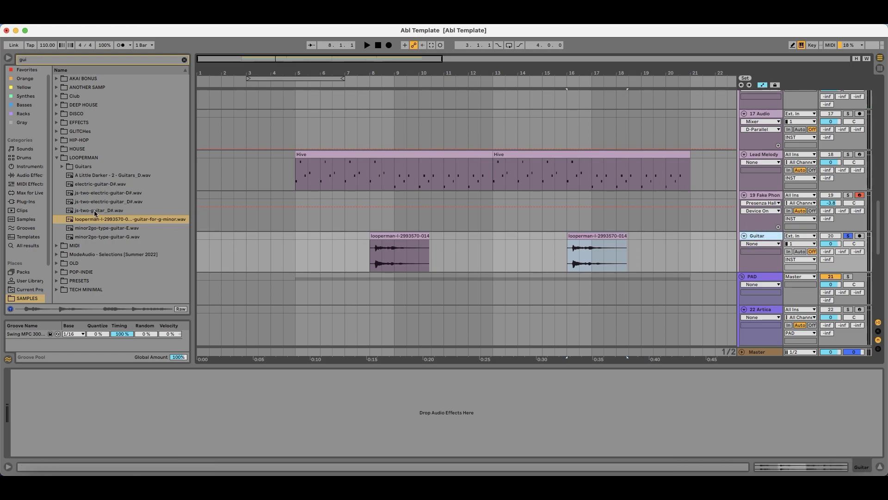
{"action": "left_click", "coordinate": [185, 59]}
{"action": "left_click", "coordinate": [764, 196]}
{"action": "key", "text": "Delete"}
Step: Add EQ Eight to the Guitar track and, during playback, cut the lows and boost band 3 by 3.84 dB at 1.98 kHz
{"action": "left_click", "coordinate": [30, 183]}
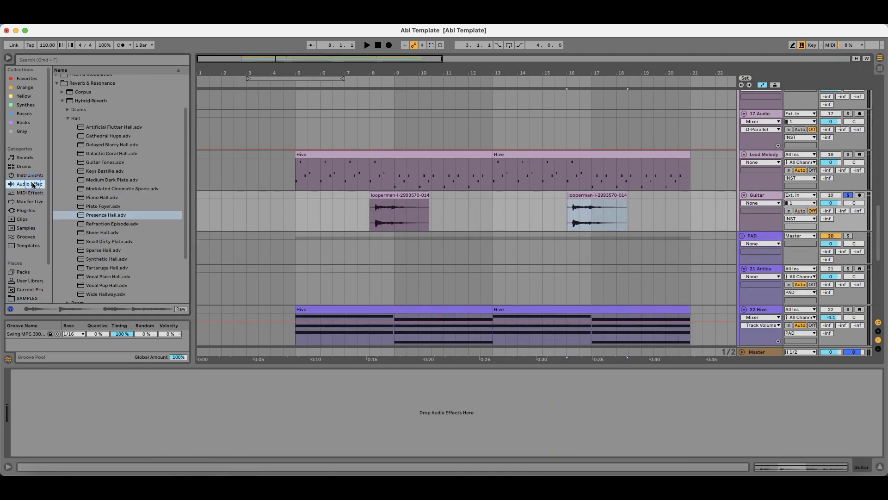
{"action": "left_click", "coordinate": [89, 102]}
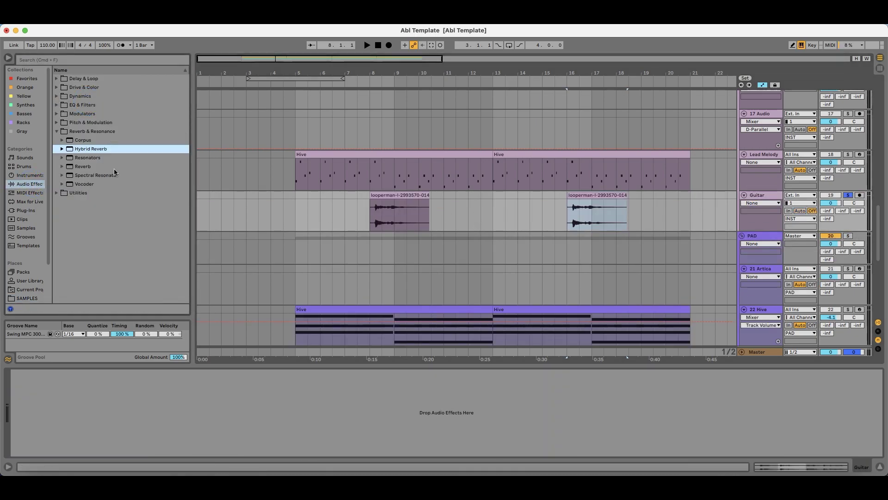
{"action": "left_click", "coordinate": [96, 105]}
{"action": "left_click", "coordinate": [105, 114]}
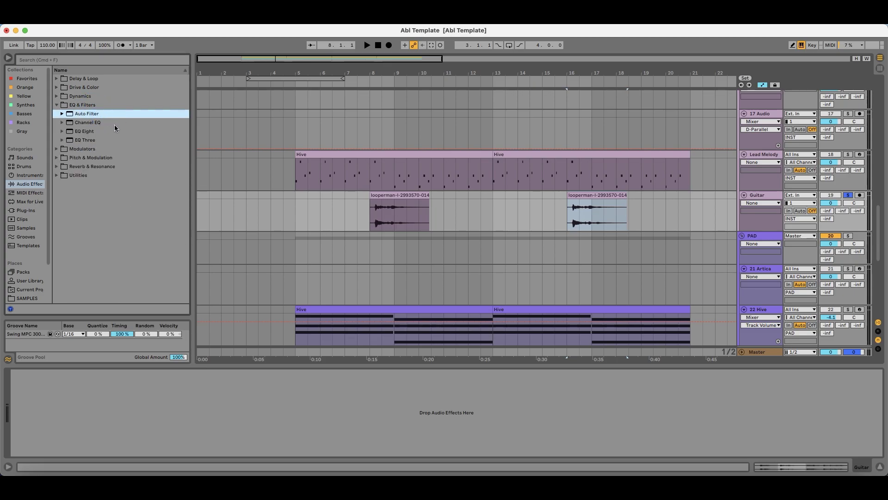
{"action": "left_click", "coordinate": [102, 131]}
{"action": "left_click_drag", "start_coordinate": [456, 260], "coordinate": [407, 198]}
{"action": "key", "text": "space"}
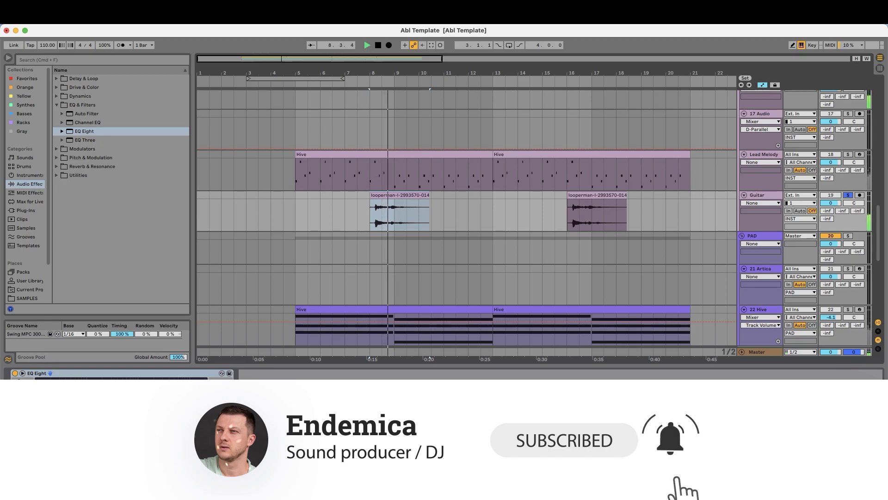
{"action": "left_click_drag", "start_coordinate": [102, 407], "coordinate": [101, 415]}
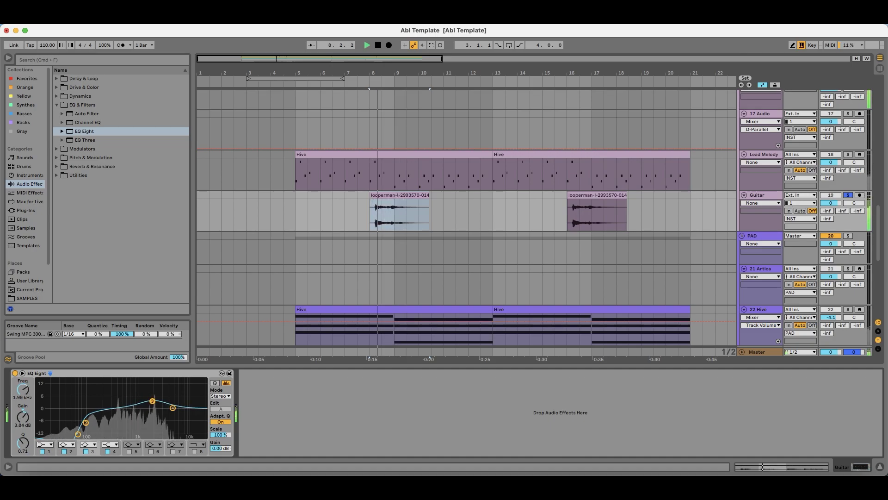
Step: Add a second EQ Eight to the Guitar track, cutting band 2 by 8.80 dB at 138 Hz and boosting band 3 near 7 kHz
{"action": "left_click_drag", "start_coordinate": [97, 128], "coordinate": [382, 413]}
{"action": "left_click", "coordinate": [271, 451]}
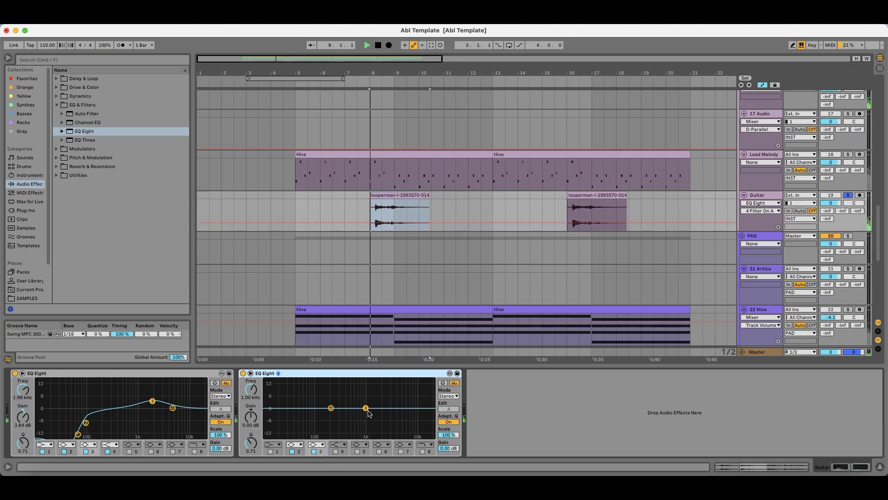
{"action": "left_click_drag", "start_coordinate": [368, 411], "coordinate": [426, 400]}
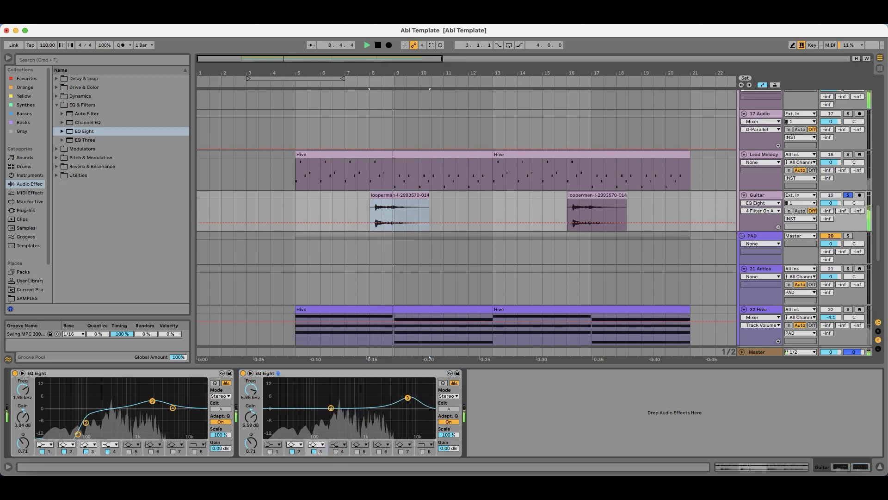
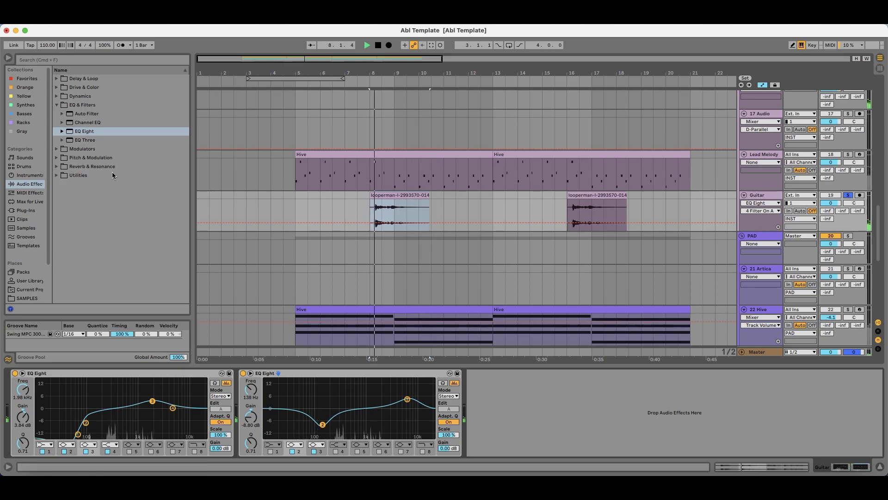
Step: Add Reverb after the guitar EQs with High quality, 30% dry/wet, 3.62 s decay and early-reflection Spin off
{"action": "left_click", "coordinate": [92, 166]}
{"action": "left_click_drag", "start_coordinate": [88, 164], "coordinate": [543, 417]}
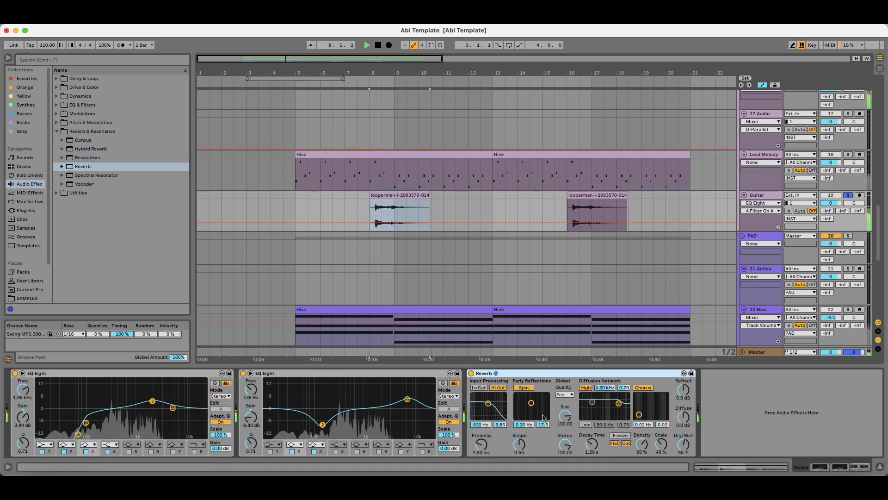
{"action": "left_click_drag", "start_coordinate": [683, 417], "coordinate": [671, 426]}
{"action": "left_click", "coordinate": [565, 395]}
{"action": "left_click", "coordinate": [565, 415]}
{"action": "left_click_drag", "start_coordinate": [592, 444], "coordinate": [592, 432]}
{"action": "left_click", "coordinate": [530, 387]}
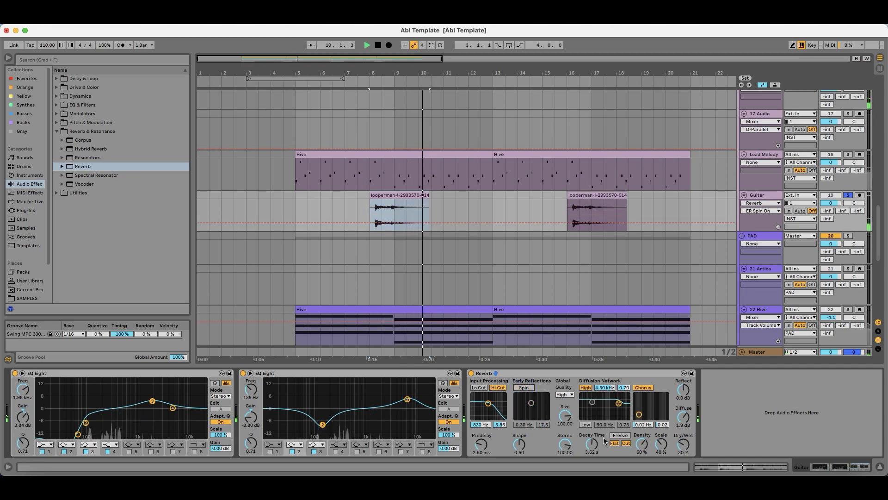
Step: Unsolo the Guitar track and adjust its second EQ in the mix: band 2 to -3.60 dB at 150 Hz, band 3 Q to 0.42
{"action": "key", "text": "space"}
{"action": "key", "text": "space"}
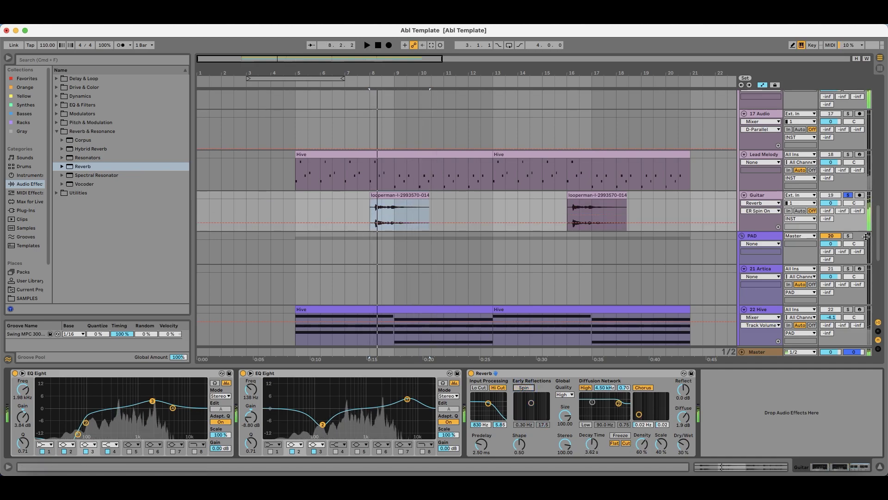
{"action": "left_click", "coordinate": [849, 196]}
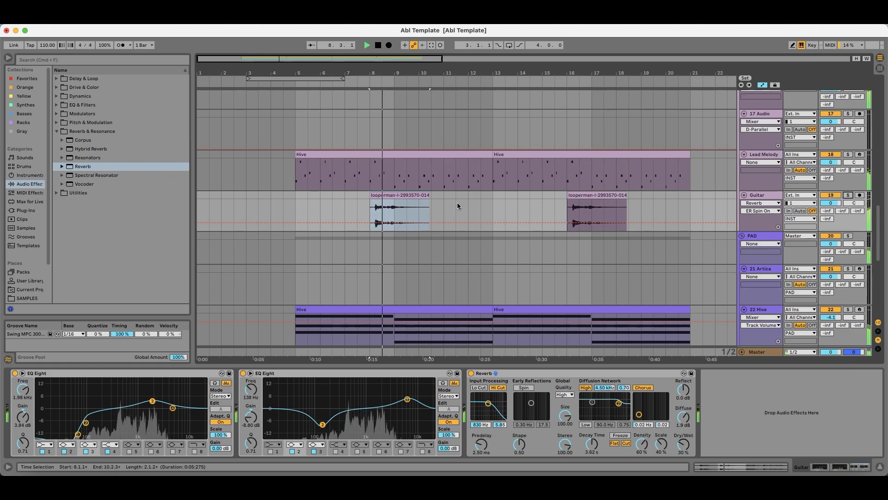
{"action": "key", "text": "minus"}
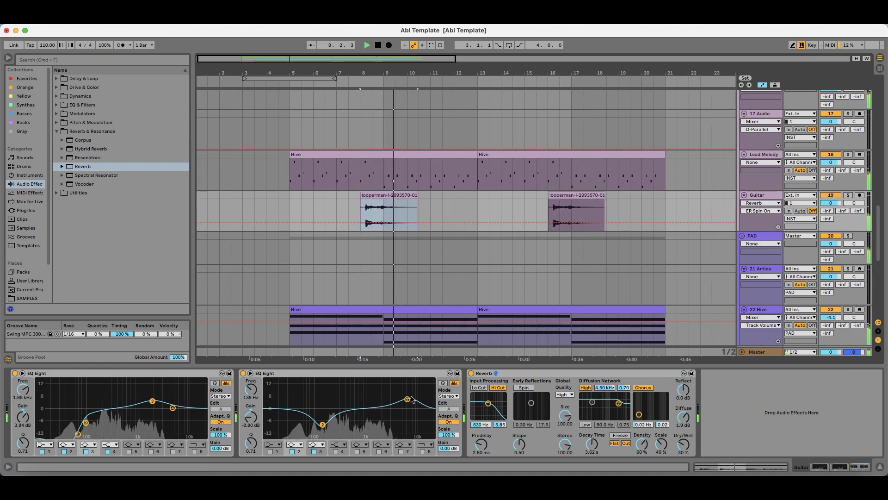
{"action": "left_click_drag", "start_coordinate": [318, 421], "coordinate": [326, 417]}
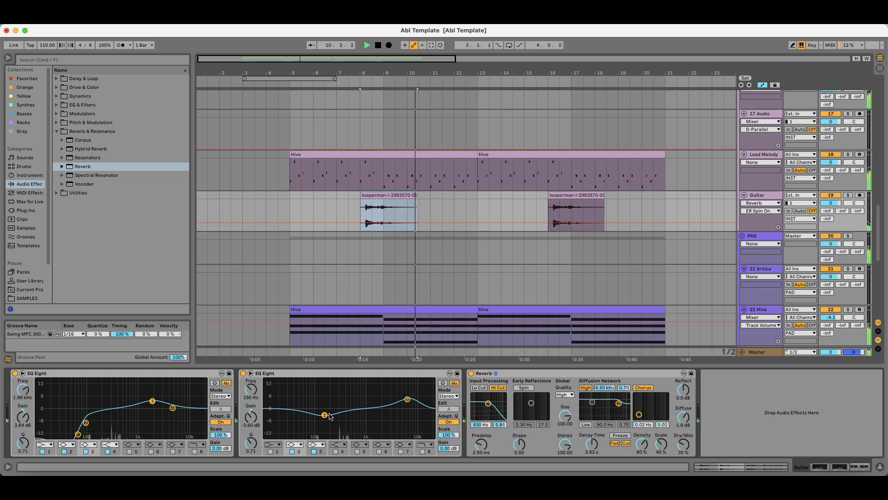
{"action": "left_click", "coordinate": [366, 206]}
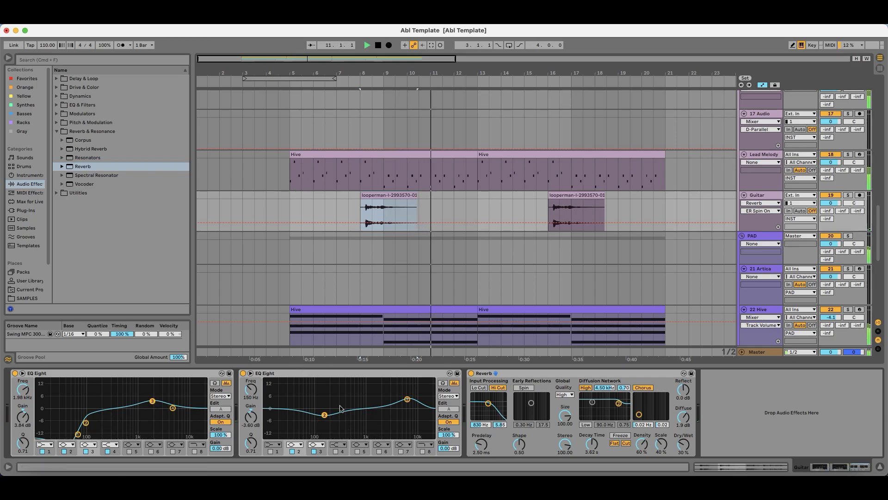
{"action": "scroll", "coordinate": [407, 400], "scroll_direction": "down", "scroll_amount": 3}
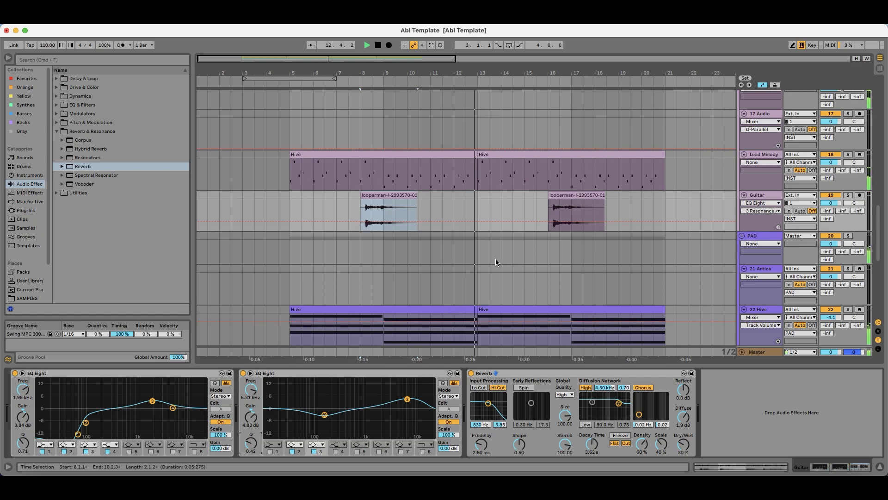
Step: Solo the Diva bass track and open the master track's Voxengo SPAN analyser
{"action": "scroll", "coordinate": [446, 278], "scroll_direction": "down", "scroll_amount": 4}
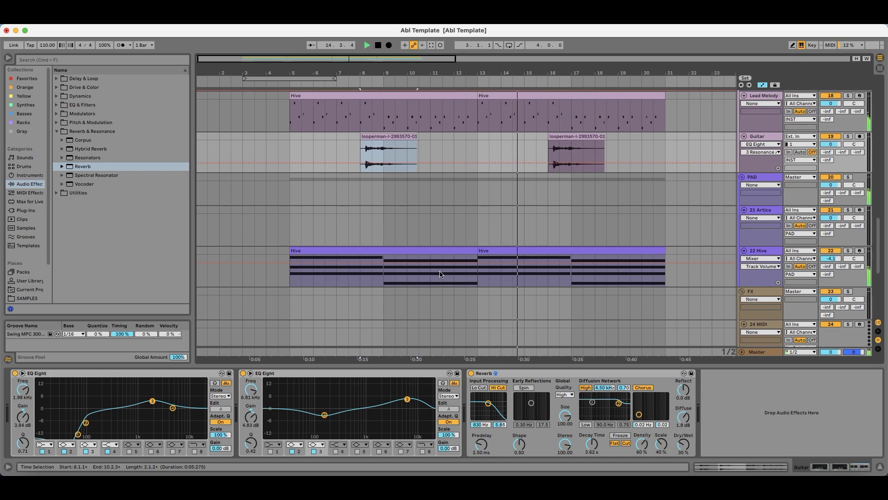
{"action": "scroll", "coordinate": [415, 291], "scroll_direction": "up", "scroll_amount": 12}
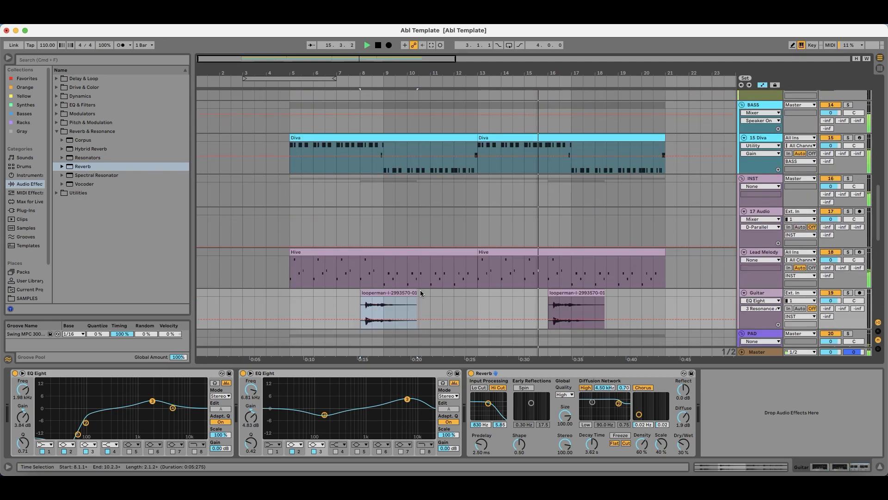
{"action": "scroll", "coordinate": [515, 284], "scroll_direction": "down", "scroll_amount": 3}
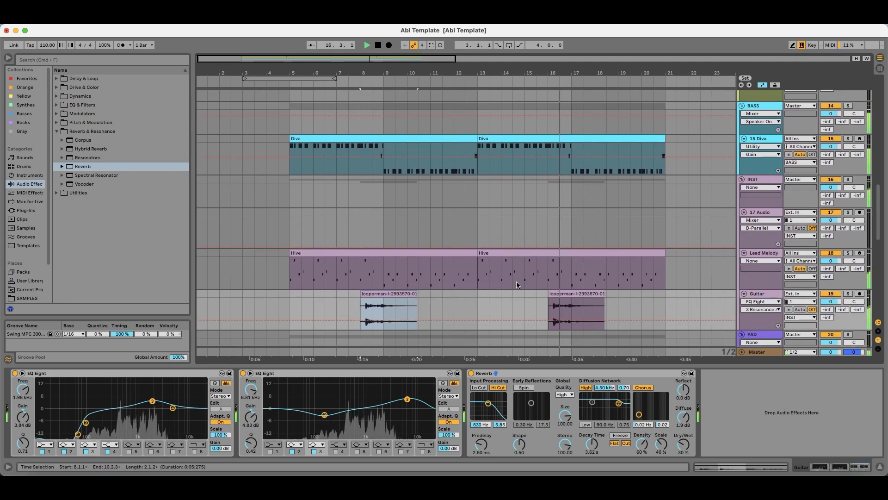
{"action": "scroll", "coordinate": [511, 282], "scroll_direction": "down", "scroll_amount": 3}
{"action": "scroll", "coordinate": [511, 282], "scroll_direction": "up", "scroll_amount": 3}
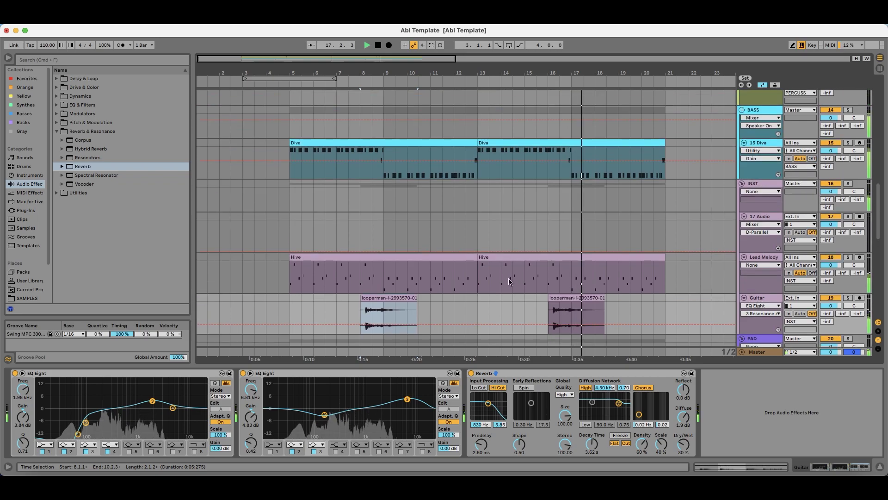
{"action": "left_click", "coordinate": [772, 147]}
{"action": "left_click", "coordinate": [847, 143]}
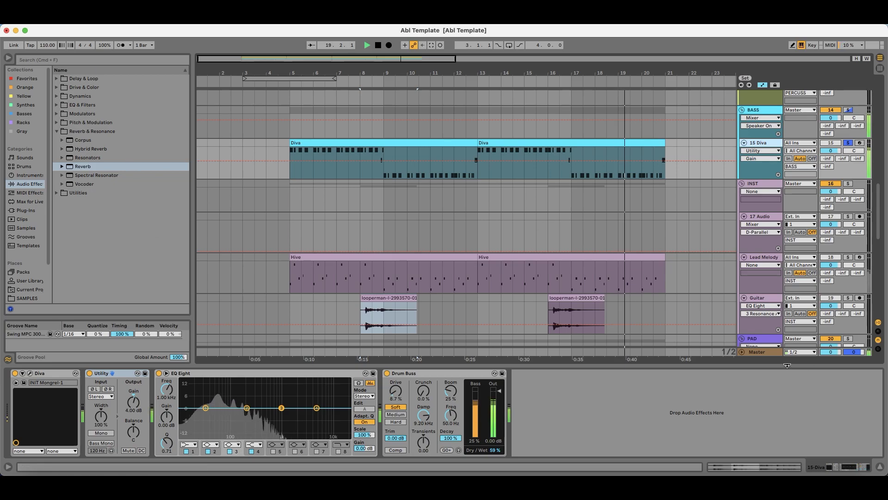
{"action": "left_click", "coordinate": [511, 354]}
{"action": "left_click", "coordinate": [99, 374]}
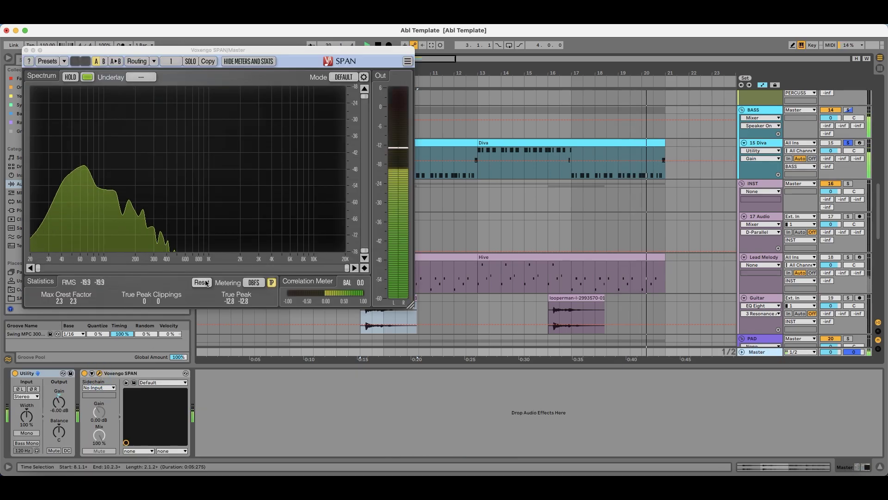
Step: Add a Compressor to the master track after SPAN, keeping the analyser window clear of the device controls
{"action": "left_click_drag", "start_coordinate": [243, 49], "coordinate": [295, 128]}
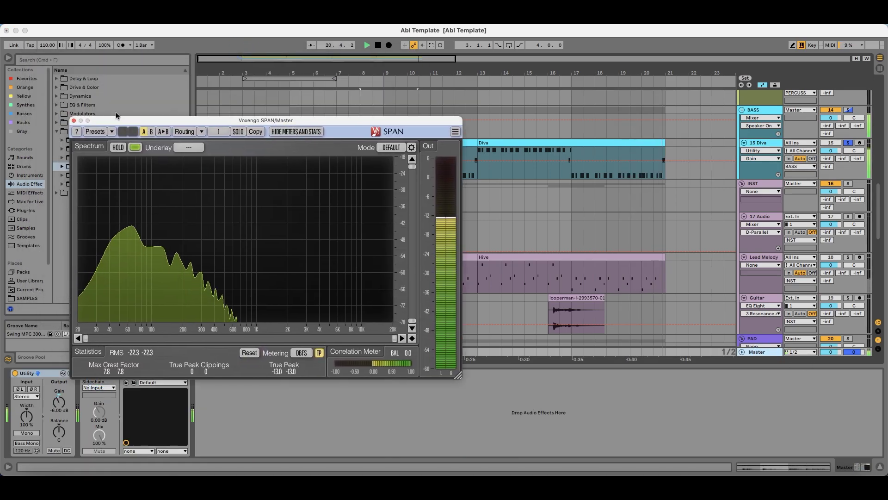
{"action": "left_click", "coordinate": [80, 96]}
{"action": "left_click_drag", "start_coordinate": [127, 121], "coordinate": [182, 157]}
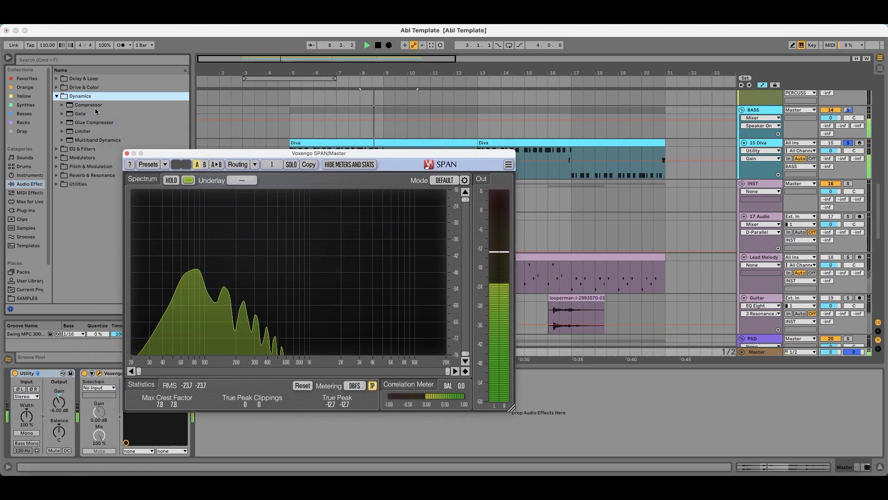
{"action": "double_click", "coordinate": [89, 105]}
{"action": "left_click_drag", "start_coordinate": [230, 158], "coordinate": [169, 70]}
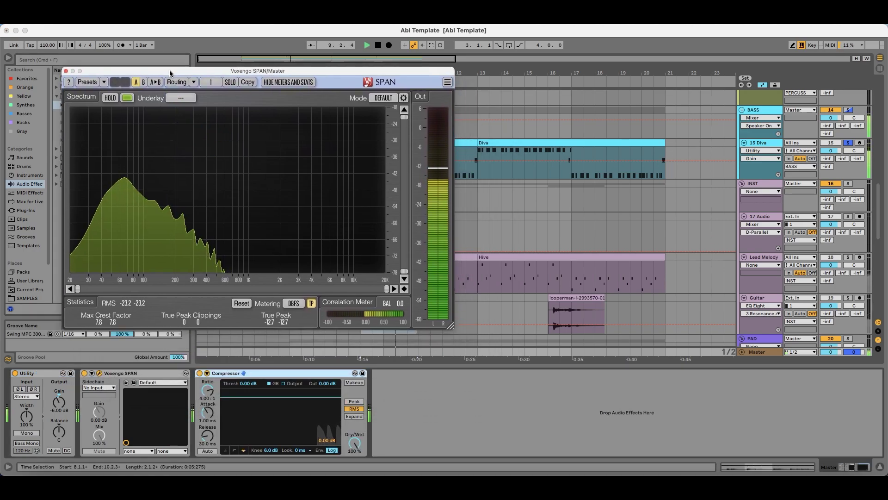
Step: Set the Compressor to Peak mode, threshold -16.3 dB, ratio 3.39:1, output 2.98 dB and release about 158 ms, comparing it with bypass
{"action": "left_click", "coordinate": [354, 401]}
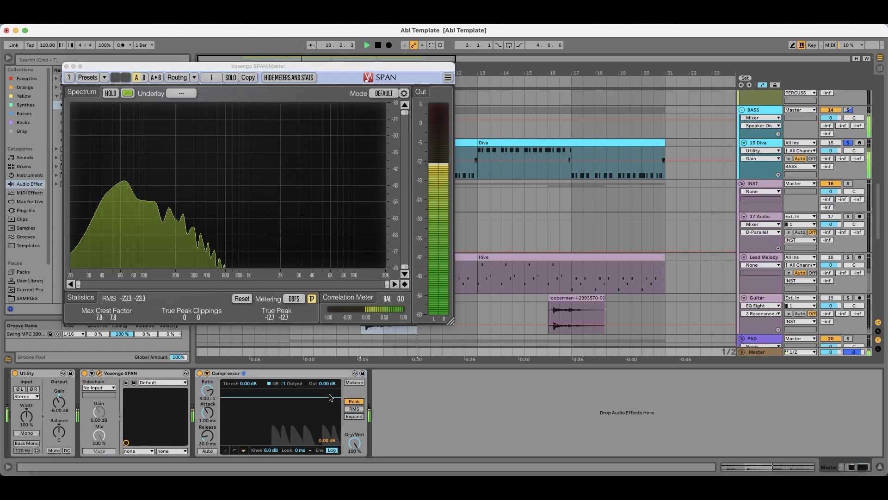
{"action": "left_click_drag", "start_coordinate": [240, 383], "coordinate": [312, 331]}
{"action": "left_click", "coordinate": [328, 384]}
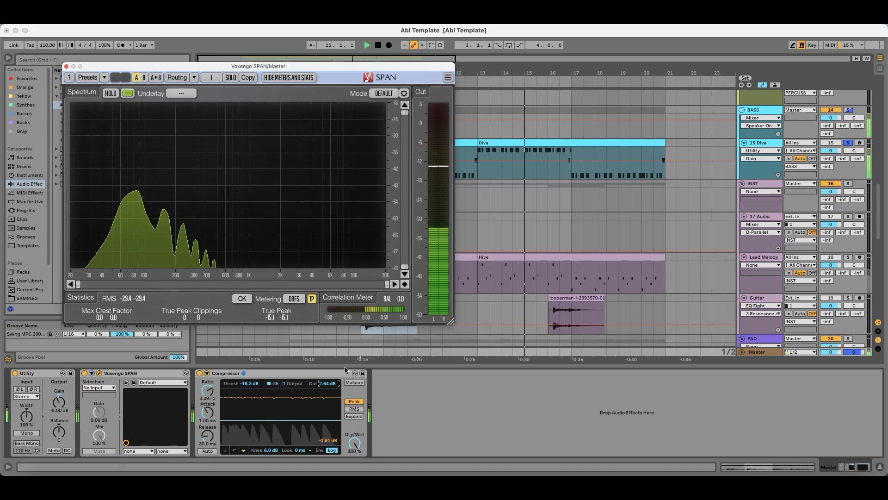
{"action": "left_click", "coordinate": [200, 372]}
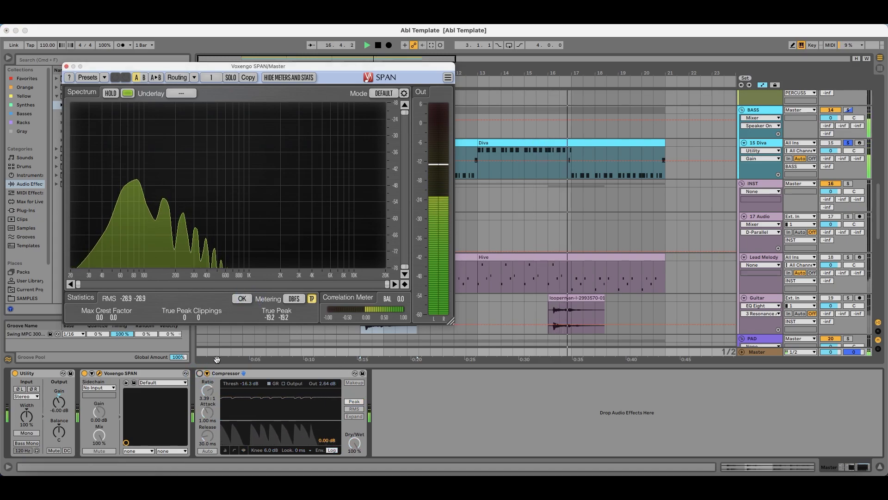
{"action": "left_click", "coordinate": [199, 373]}
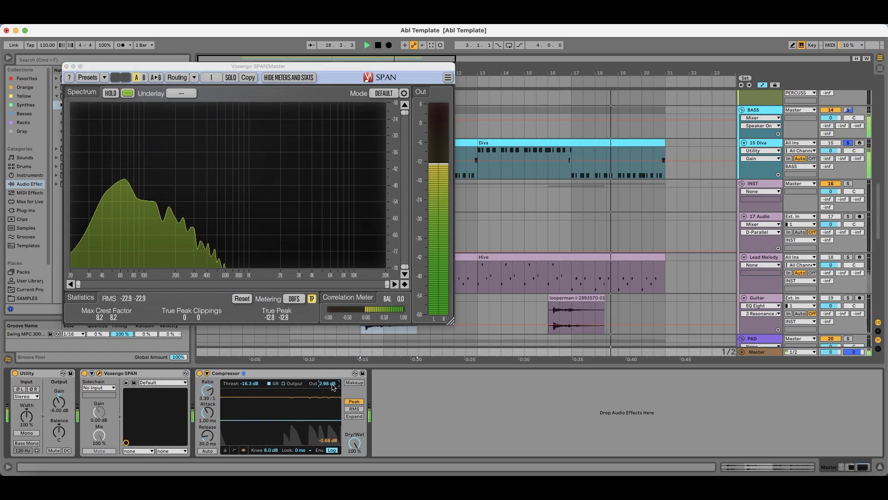
{"action": "left_click_drag", "start_coordinate": [208, 435], "coordinate": [208, 416]}
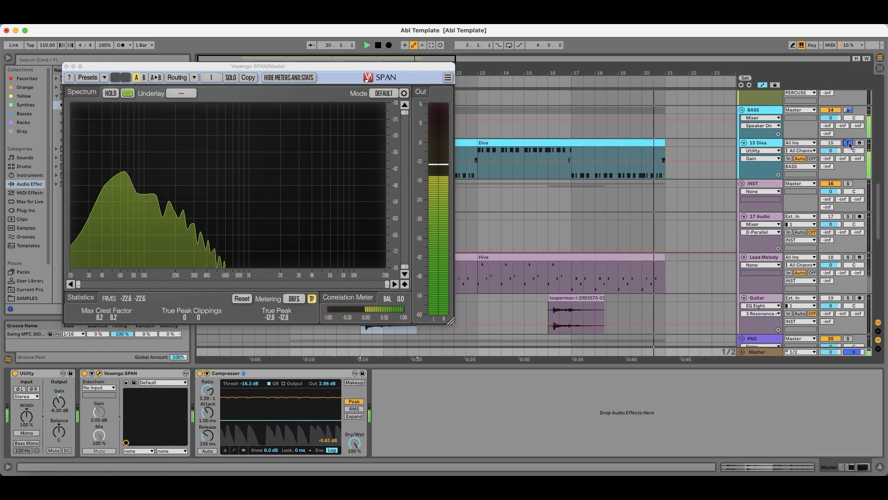
Step: Unsolo the Diva bass track, play the full mix from bar 13 and close the SPAN analyser
{"action": "left_click", "coordinate": [497, 149]}
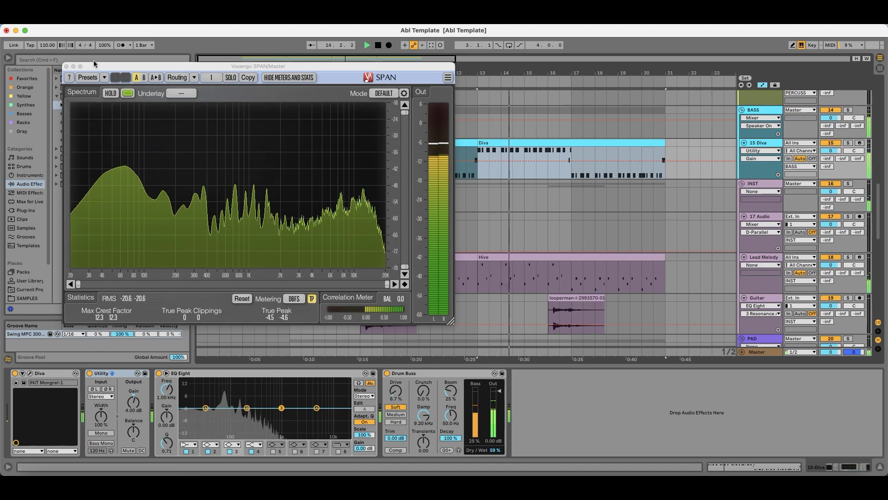
{"action": "left_click", "coordinate": [66, 66]}
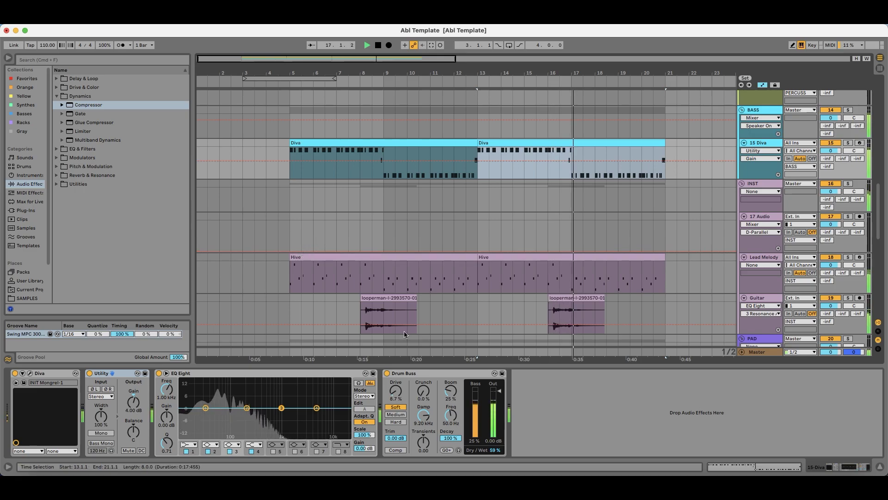
Step: Place the insert marker at bar 15, play from there and solo the Diva bass track
{"action": "left_click", "coordinate": [521, 170]}
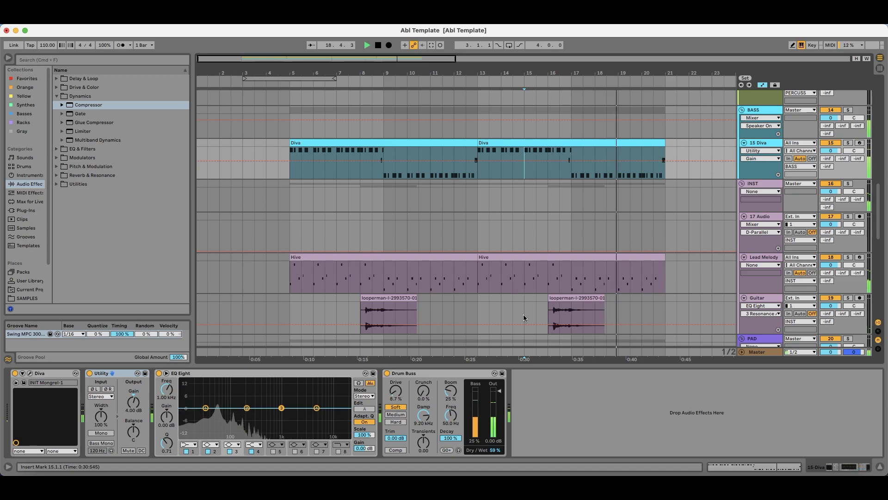
{"action": "scroll", "coordinate": [524, 313], "scroll_direction": "up", "scroll_amount": 3}
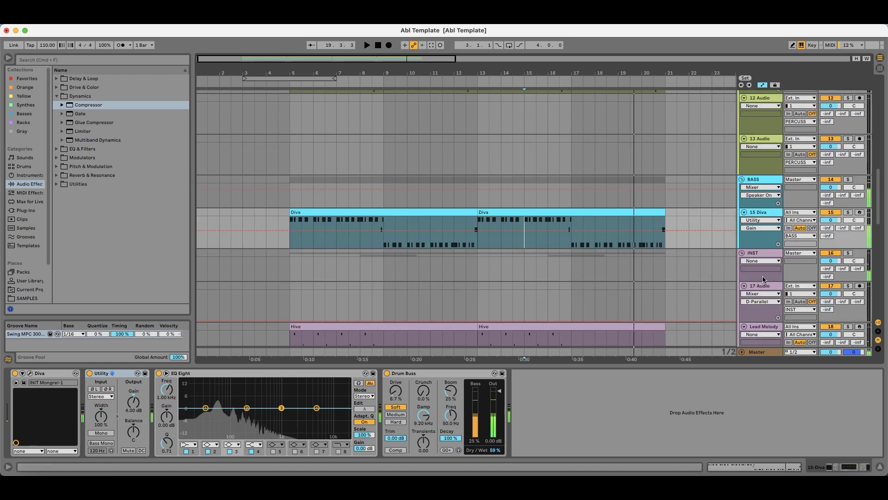
{"action": "scroll", "coordinate": [840, 158], "scroll_direction": "down", "scroll_amount": 2}
{"action": "key", "text": "space"}
{"action": "left_click", "coordinate": [848, 170]}
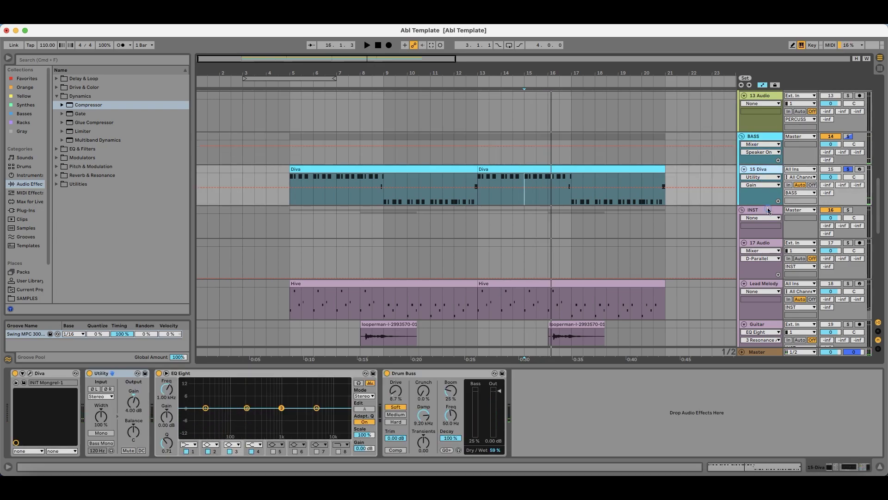
Step: Examine the device chains of the other tracks, from the Guitar and PAD tracks down to the vocal track
{"action": "key", "text": "Down"}
{"action": "key", "text": "Down"}
{"action": "key", "text": "Down"}
{"action": "key", "text": "Down"}
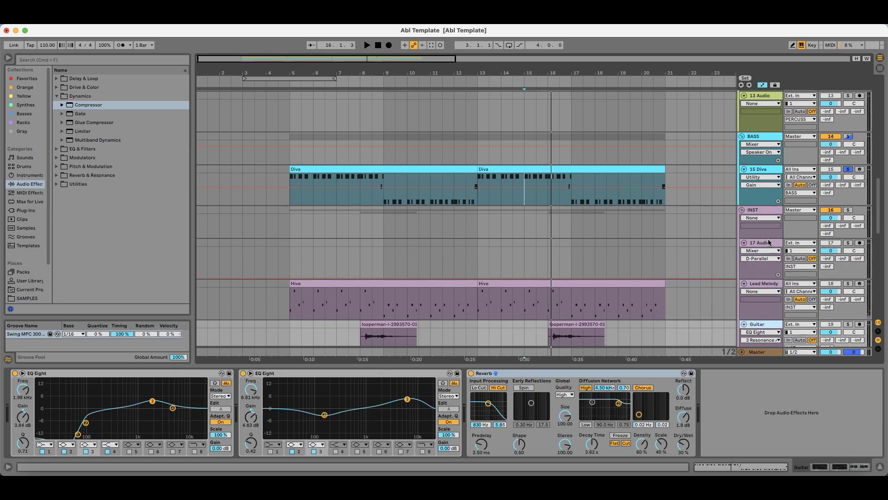
{"action": "scroll", "coordinate": [767, 242], "scroll_direction": "up", "scroll_amount": 8}
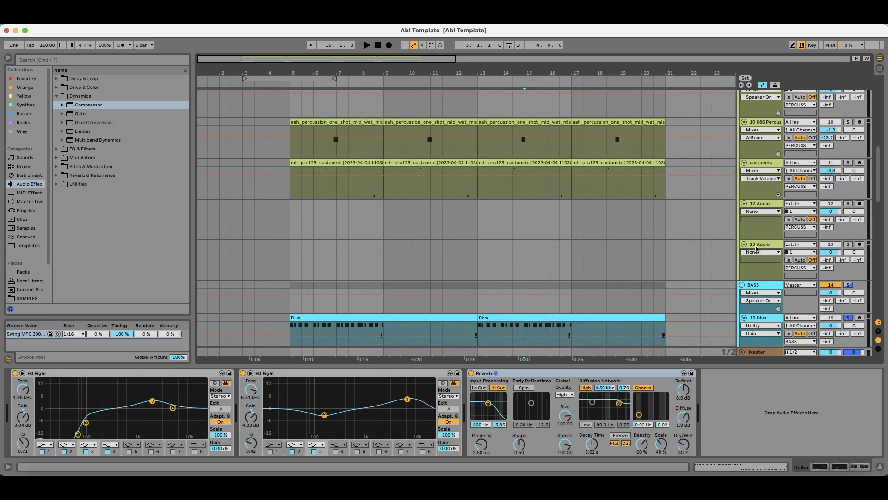
{"action": "scroll", "coordinate": [757, 248], "scroll_direction": "down", "scroll_amount": 10}
{"action": "left_click", "coordinate": [761, 238]}
{"action": "left_click", "coordinate": [761, 264]}
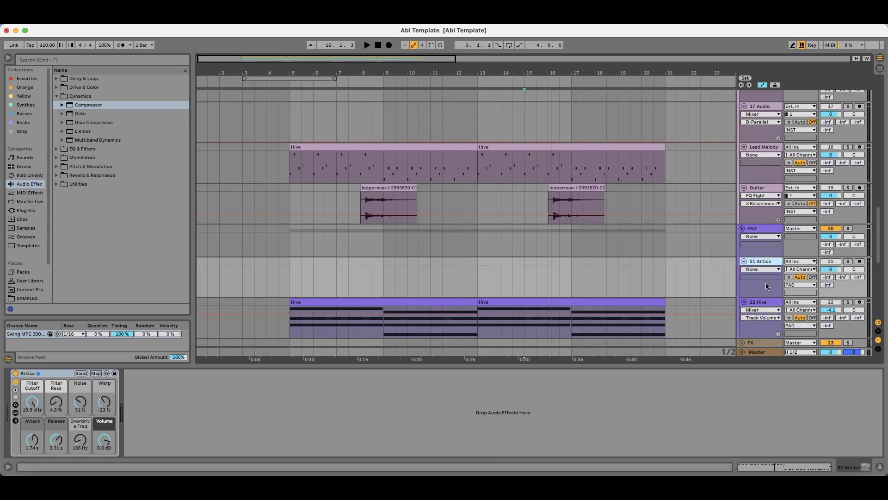
{"action": "scroll", "coordinate": [765, 286], "scroll_direction": "down", "scroll_amount": 4}
{"action": "left_click", "coordinate": [766, 253]}
{"action": "key", "text": "Down"}
{"action": "key", "text": "Down"}
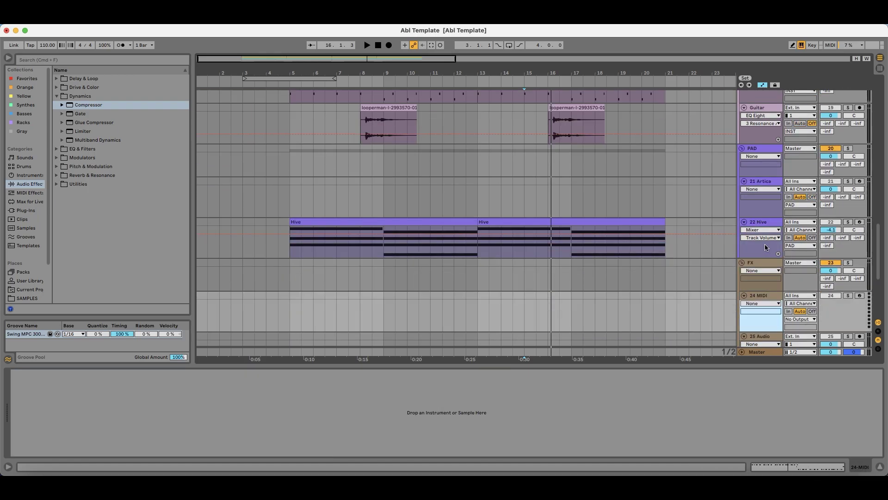
{"action": "key", "text": "Down"}
{"action": "key", "text": "Down"}
{"action": "key", "text": "Down"}
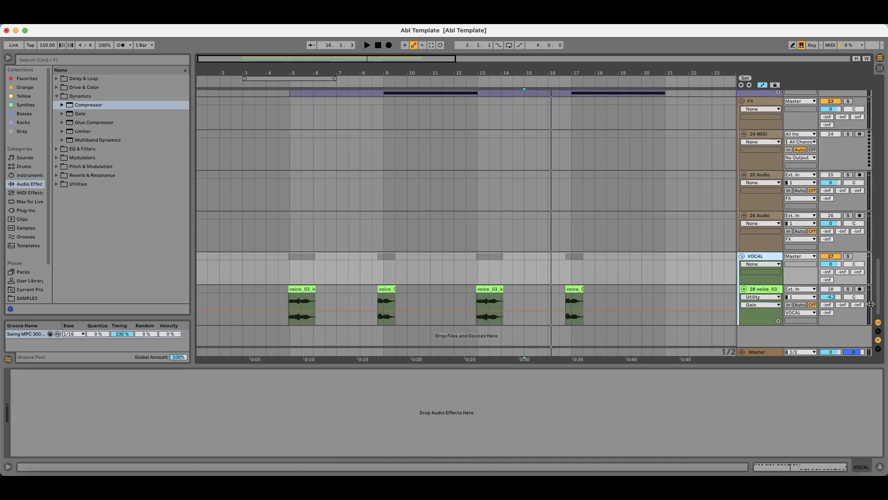
{"action": "scroll", "coordinate": [765, 274], "scroll_direction": "up", "scroll_amount": 15}
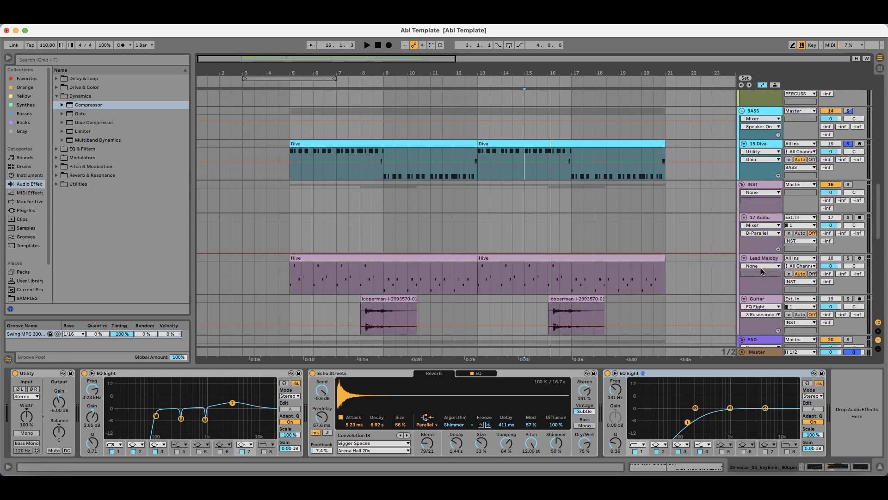
Step: Play the soloed bass and move the Compressor from the master track to the Diva track, after Drum Buss
{"action": "left_click", "coordinate": [773, 301]}
{"action": "key", "text": "space"}
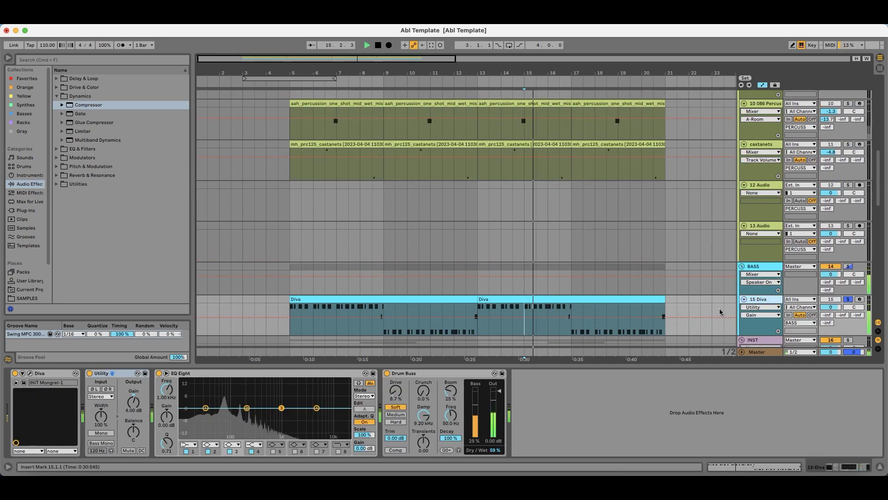
{"action": "left_click", "coordinate": [349, 354]}
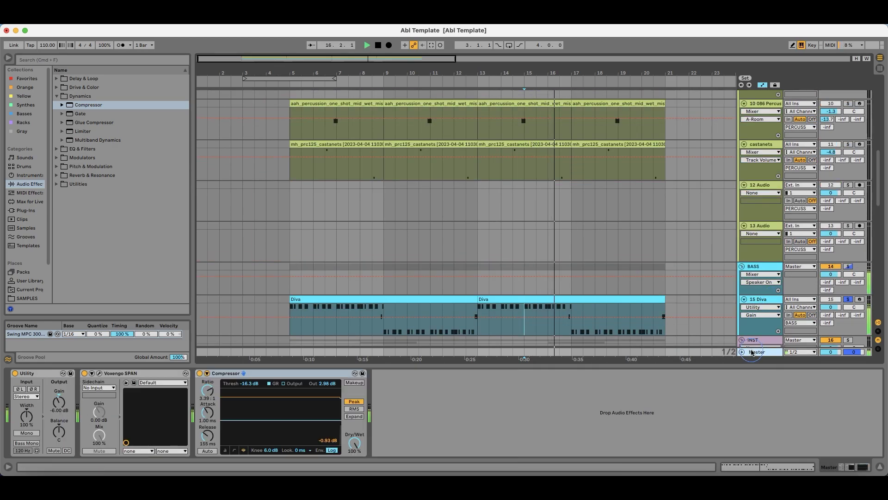
{"action": "left_click", "coordinate": [691, 311]}
{"action": "scroll", "coordinate": [535, 313], "scroll_direction": "down", "scroll_amount": 2}
{"action": "scroll", "coordinate": [509, 299], "scroll_direction": "down", "scroll_amount": 2}
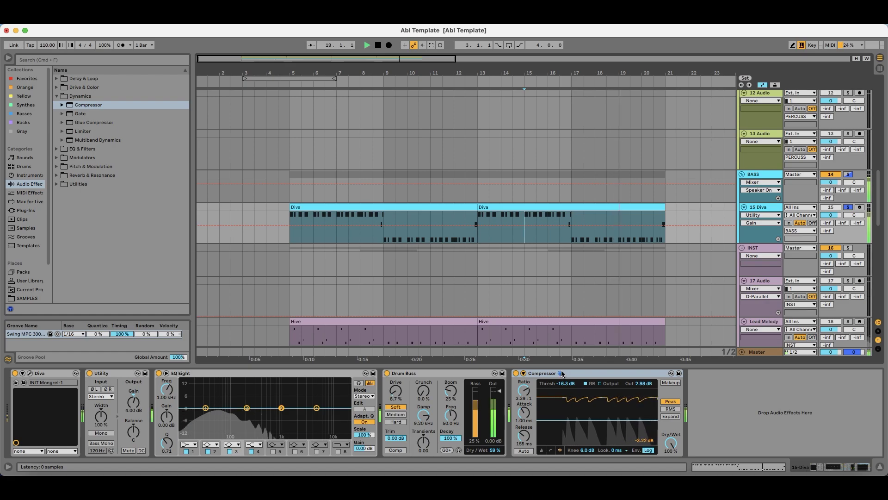
Step: Open the master track's SPAN analyser and compare the Diva bass from bar 15 with its Compressor bypassed and enabled
{"action": "left_click", "coordinate": [762, 353]}
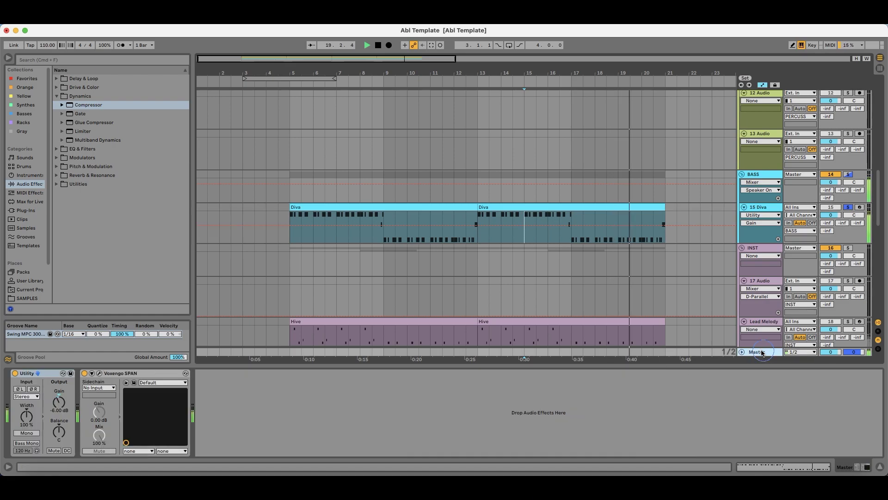
{"action": "left_click", "coordinate": [99, 373]}
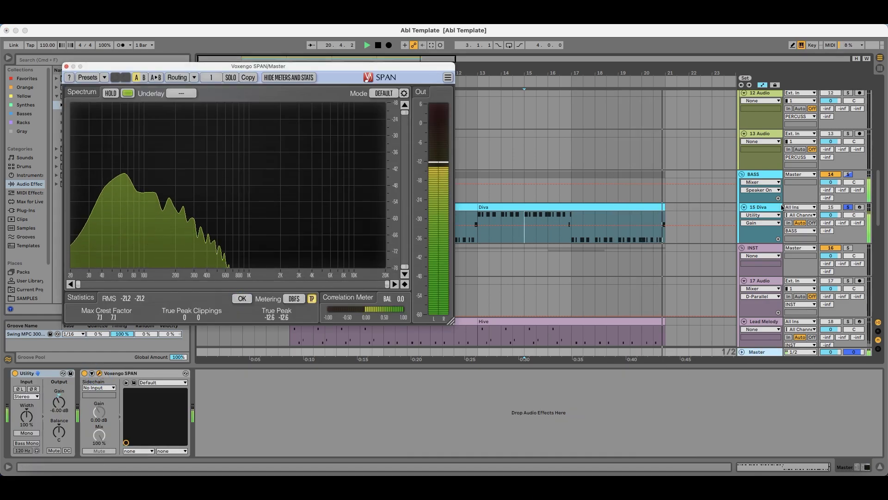
{"action": "left_click", "coordinate": [527, 231]}
{"action": "left_click", "coordinate": [537, 356]}
{"action": "left_click", "coordinate": [516, 373]}
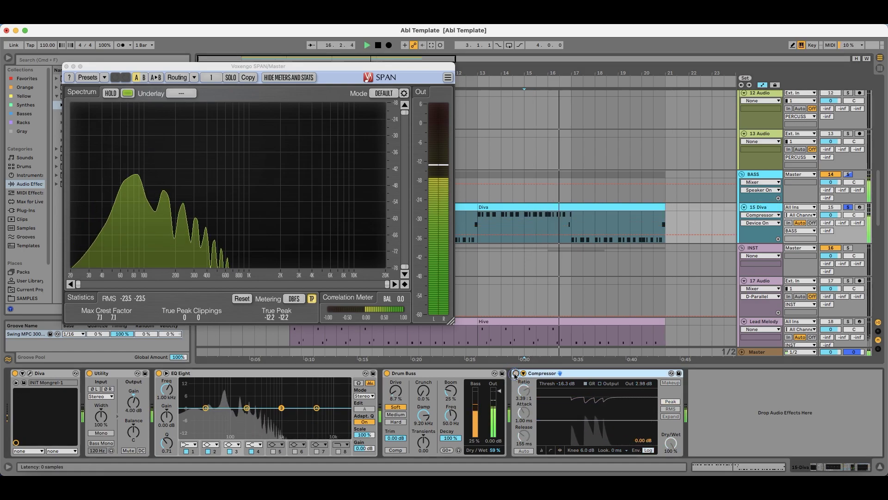
{"action": "left_click", "coordinate": [516, 373]}
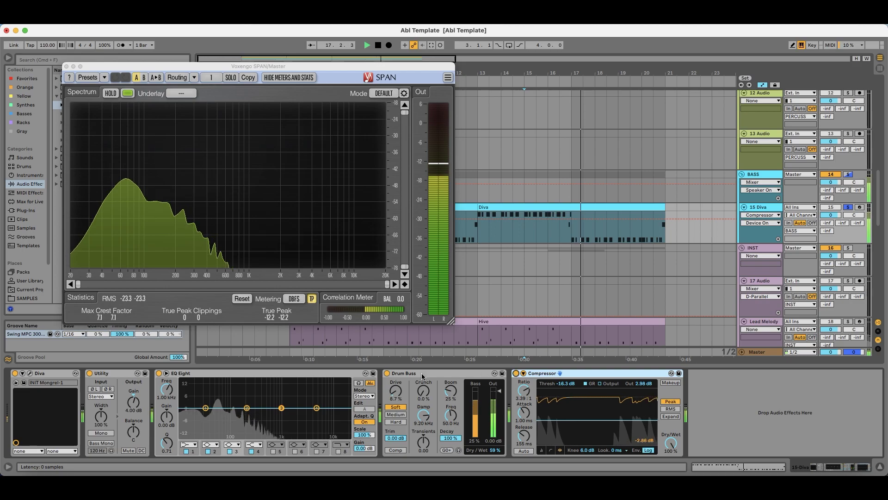
Step: Set the sustain of envelope 1 in the Diva synth to 12.50 and close the synth window
{"action": "left_click", "coordinate": [396, 396]}
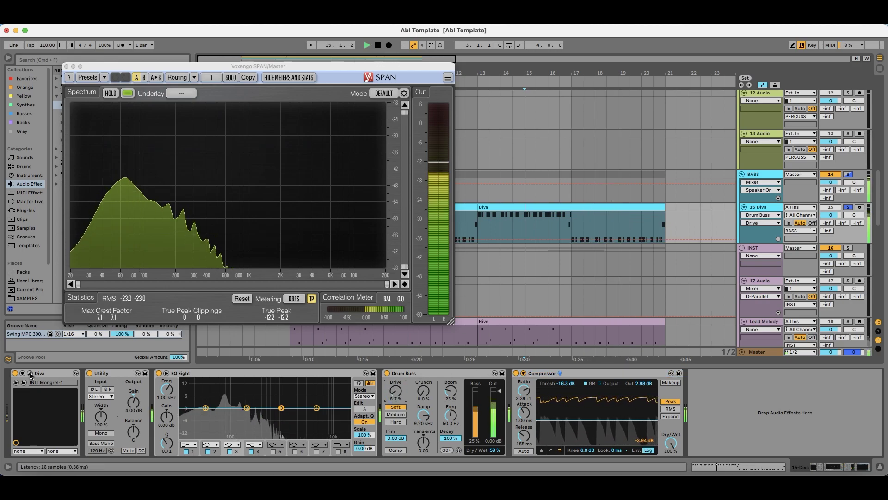
{"action": "key", "text": "super+alt+p"}
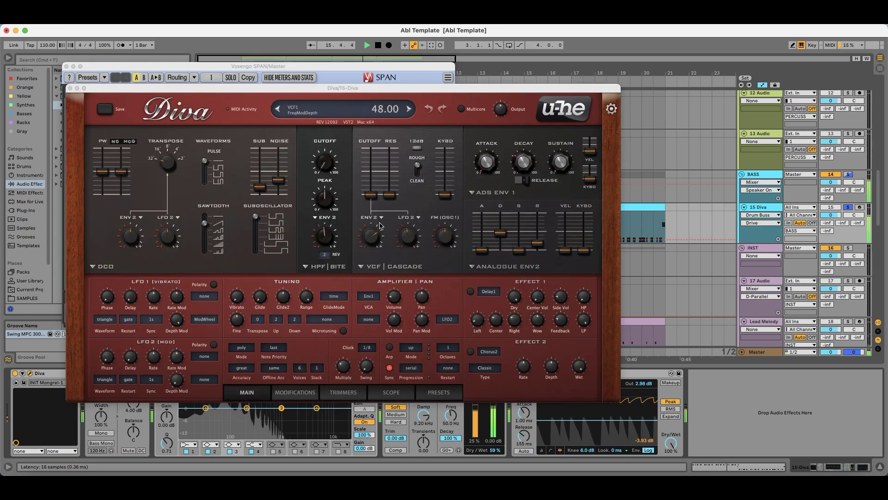
{"action": "left_click_drag", "start_coordinate": [569, 166], "coordinate": [567, 154]}
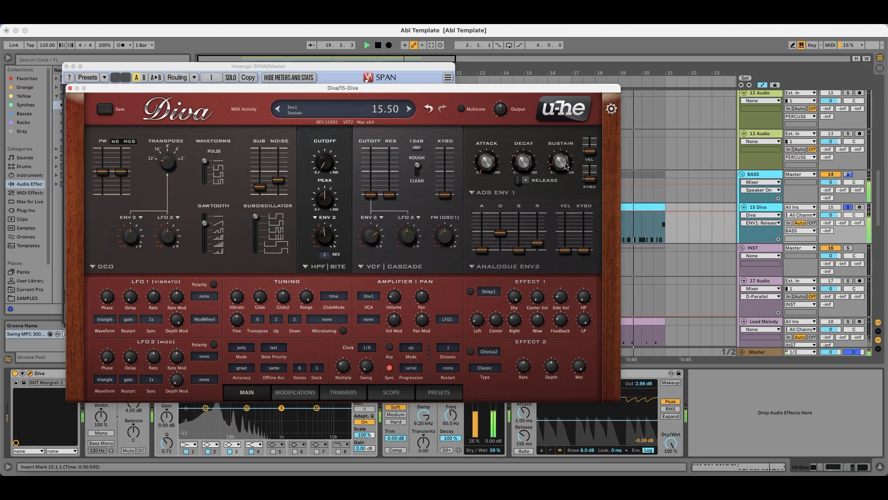
{"action": "left_click_drag", "start_coordinate": [566, 165], "coordinate": [566, 168]}
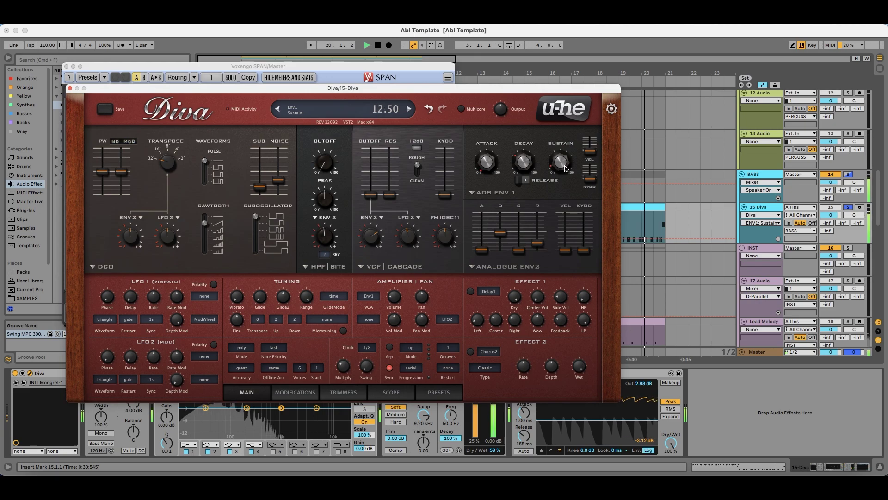
{"action": "left_click", "coordinate": [69, 88]}
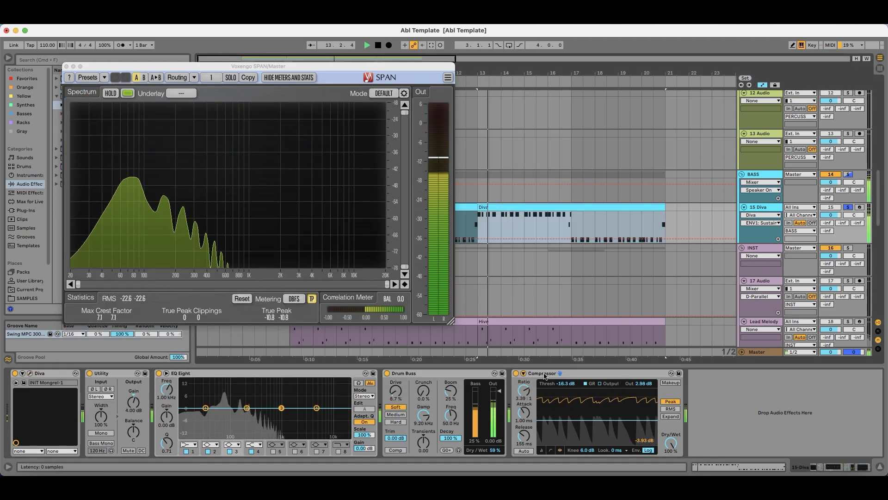
Step: Compare the Diva track with its Compressor bypassed and enabled, and set the threshold to -14.7 dB
{"action": "left_click", "coordinate": [517, 373]}
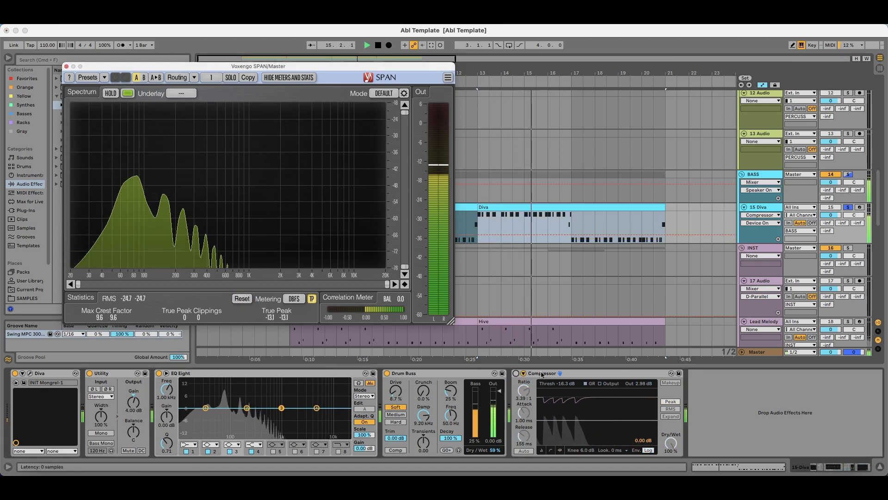
{"action": "left_click", "coordinate": [516, 373]}
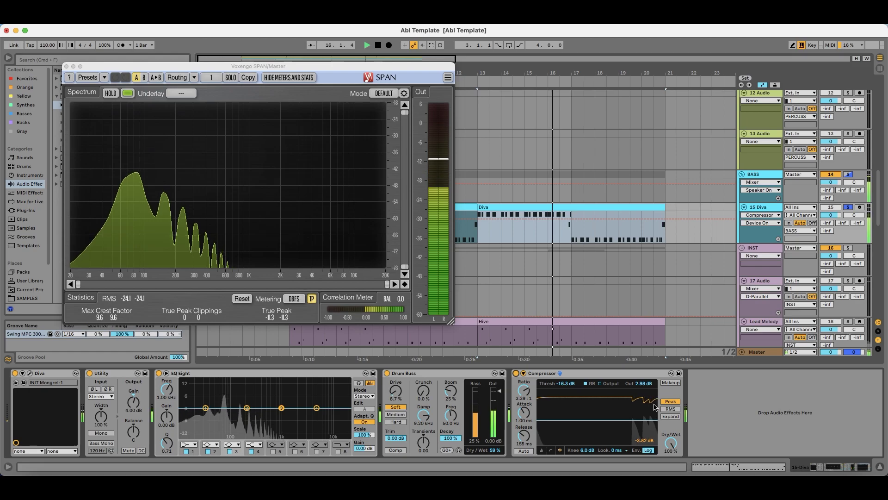
{"action": "left_click_drag", "start_coordinate": [573, 387], "coordinate": [572, 382]}
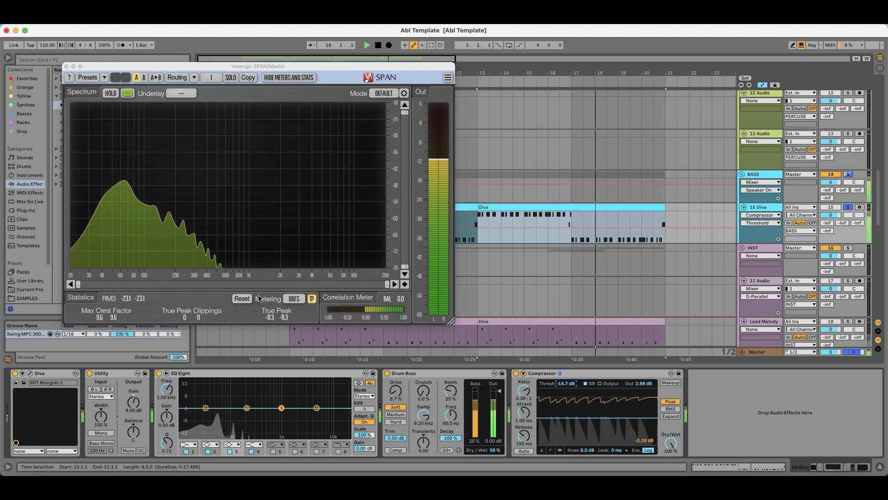
Step: Unsolo the Diva track, clear the SPAN analyser away and play the full mix from the first Diva clip at bar 5
{"action": "left_click", "coordinate": [848, 207]}
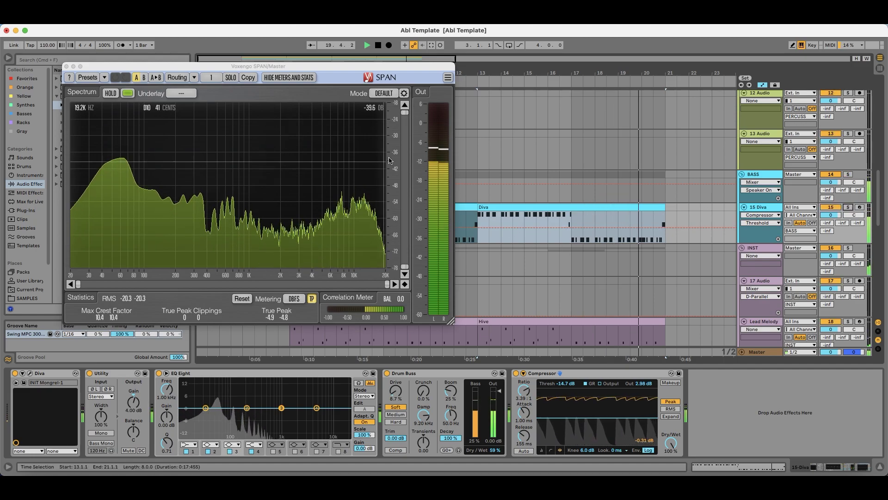
{"action": "left_click_drag", "start_coordinate": [269, 66], "coordinate": [349, 265]}
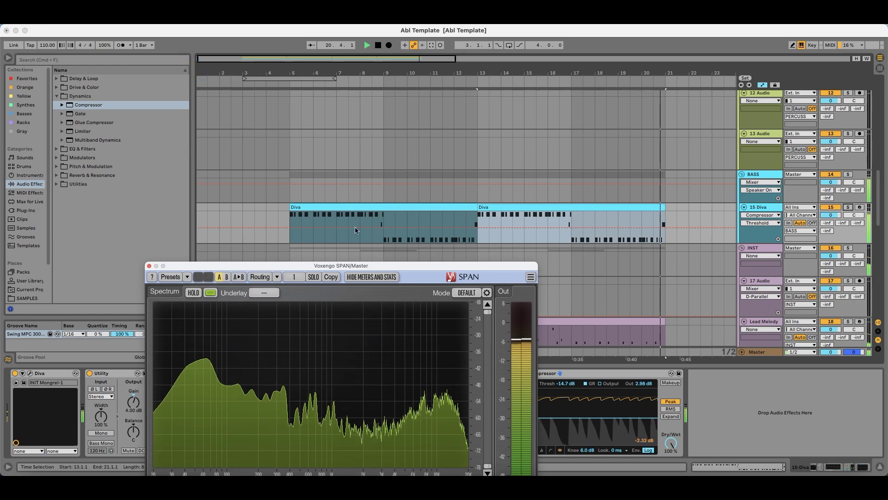
{"action": "left_click", "coordinate": [342, 231]}
{"action": "left_click", "coordinate": [339, 226]}
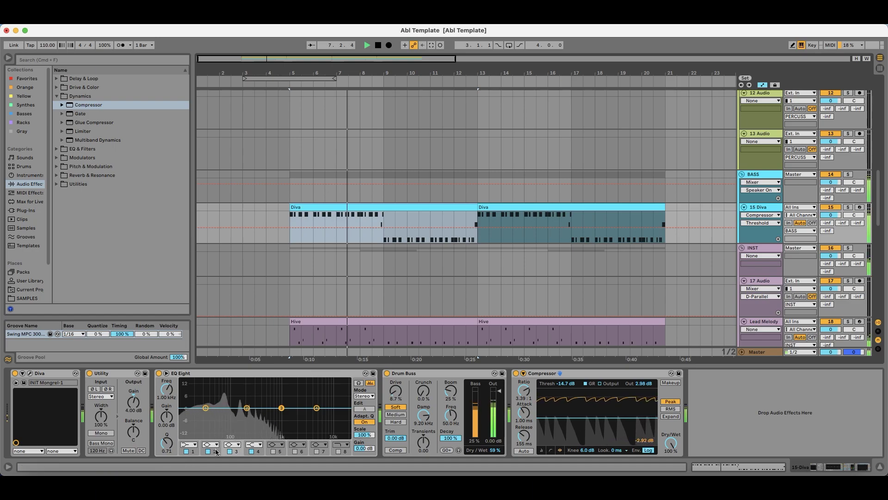
Step: Switch the Diva track's EQ Eight to M/S mode editing the mid channel, lower band 2 to 102 Hz and disable band 1
{"action": "left_click", "coordinate": [249, 409]}
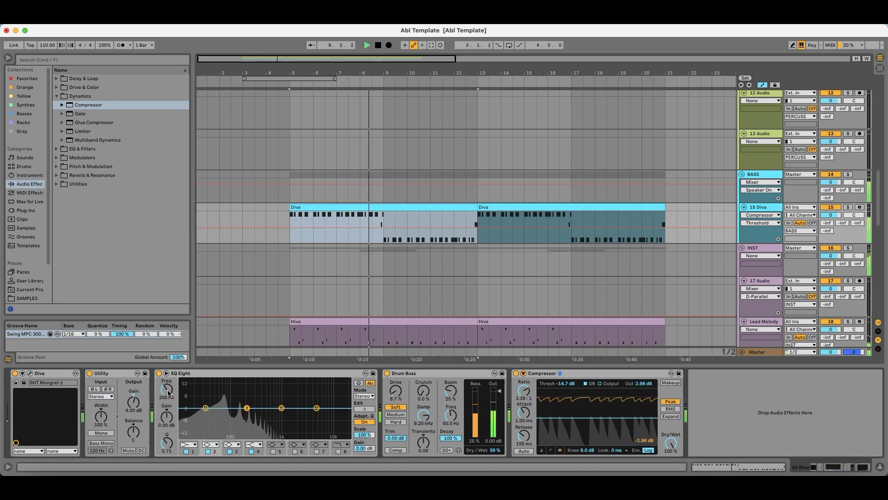
{"action": "left_click_drag", "start_coordinate": [247, 408], "coordinate": [239, 408]}
{"action": "left_click", "coordinate": [364, 396]}
{"action": "left_click", "coordinate": [364, 414]}
{"action": "left_click", "coordinate": [186, 451]}
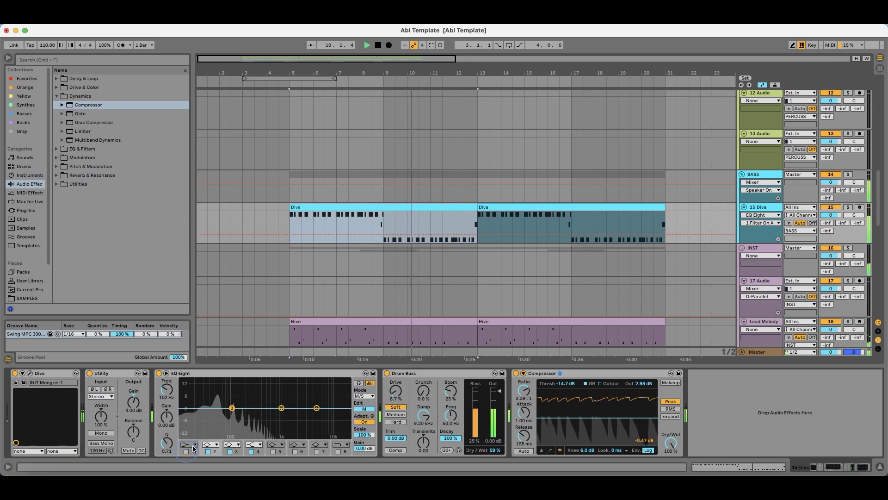
Step: Set EQ Eight band 2 on the soloed Diva track to 80.3 Hz, Q 10.4 and gain -2.86 dB, and bypass the EQ
{"action": "left_click_drag", "start_coordinate": [172, 396], "coordinate": [171, 406]}
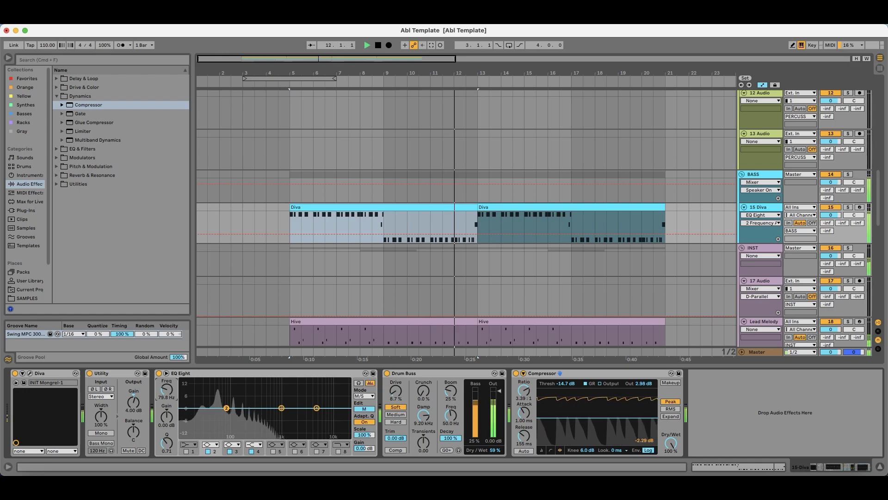
{"action": "mouse_move", "coordinate": [174, 449]}
{"action": "left_mouse_down"}
{"action": "mouse_move", "coordinate": [174, 411]}
{"action": "mouse_move", "coordinate": [167, 455]}
{"action": "left_mouse_up"}
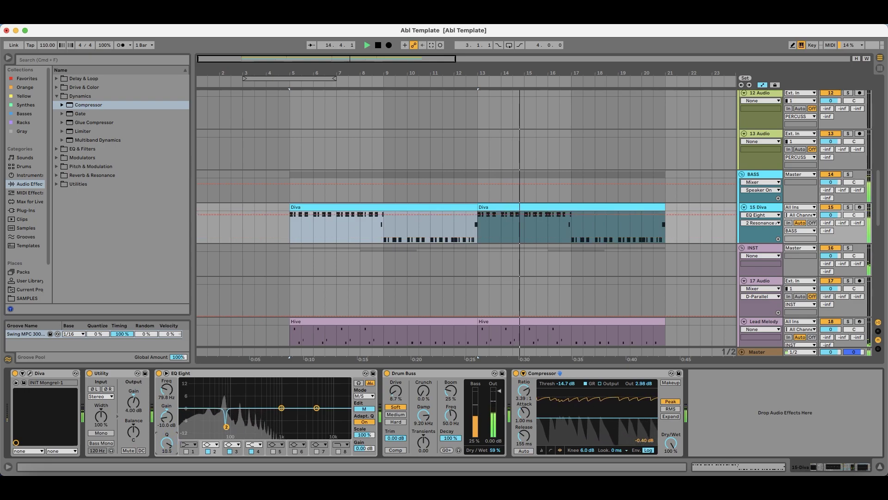
{"action": "left_click_drag", "start_coordinate": [166, 443], "coordinate": [167, 452]}
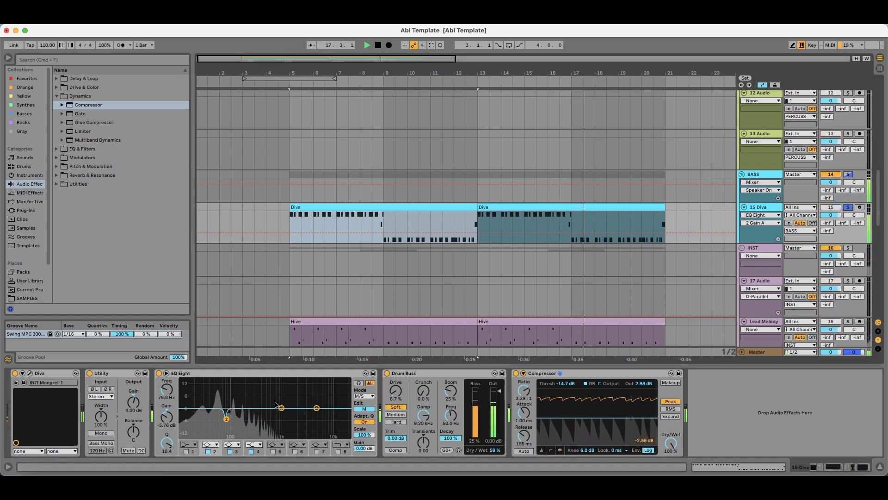
{"action": "left_click_drag", "start_coordinate": [171, 422], "coordinate": [171, 413]}
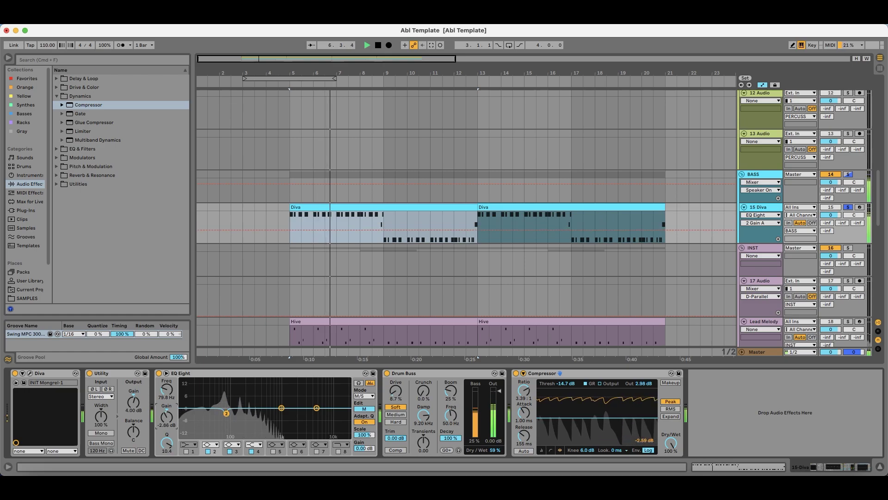
{"action": "left_click", "coordinate": [171, 390]}
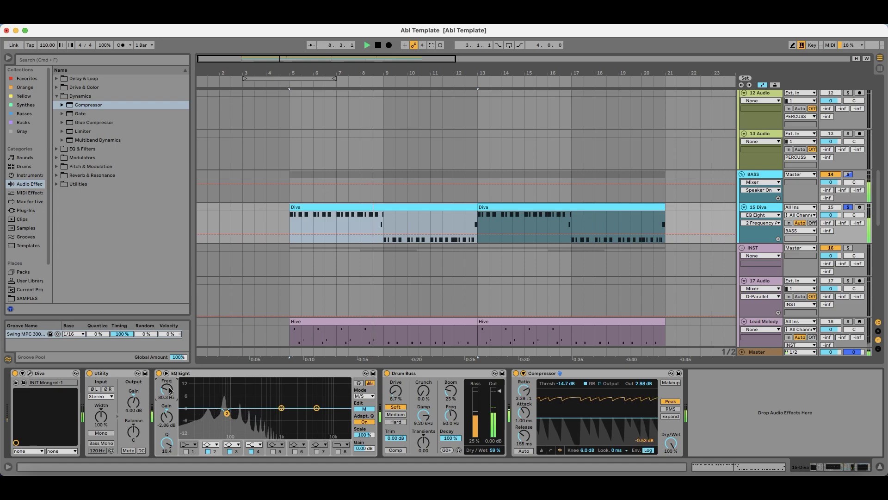
{"action": "left_click", "coordinate": [204, 415]}
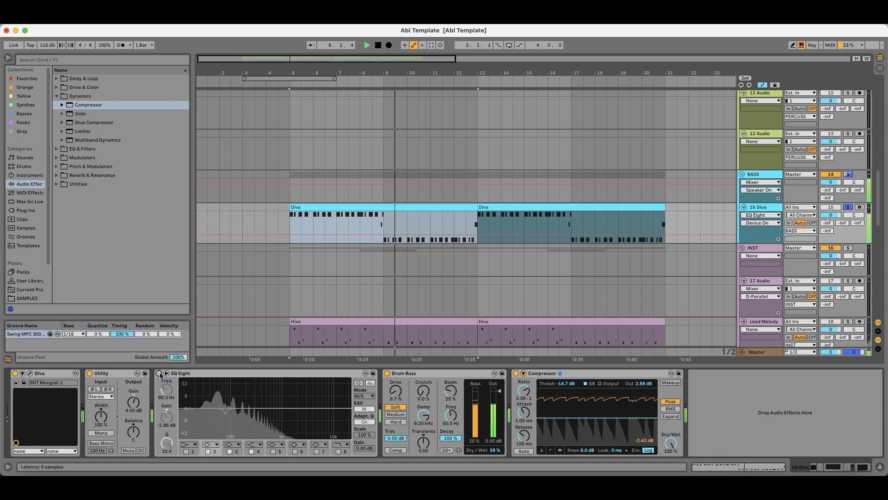
Step: Add a Shaper modulator at the end of the Diva track's device chain, after the Compressor
{"action": "left_click", "coordinate": [324, 227]}
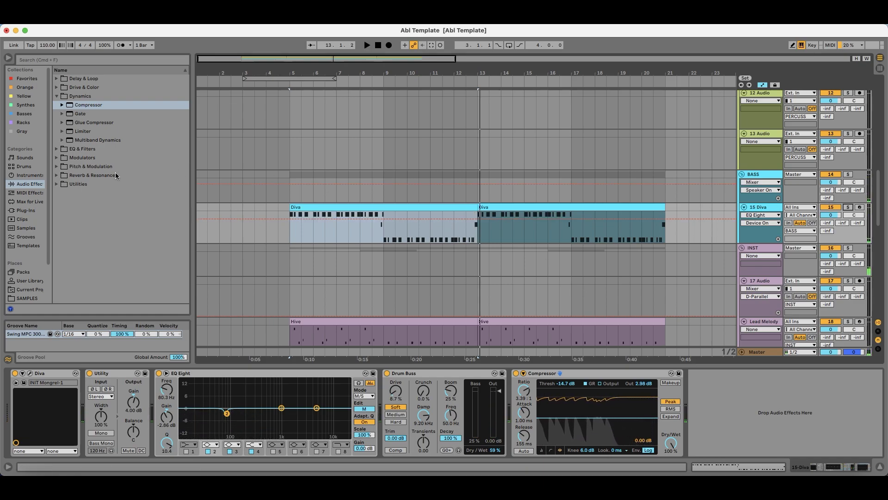
{"action": "left_click", "coordinate": [97, 169]}
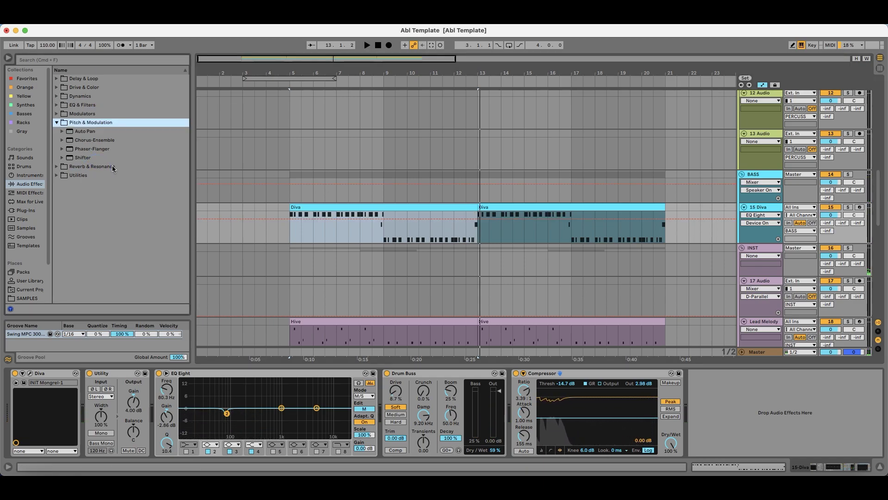
{"action": "left_click", "coordinate": [89, 113]}
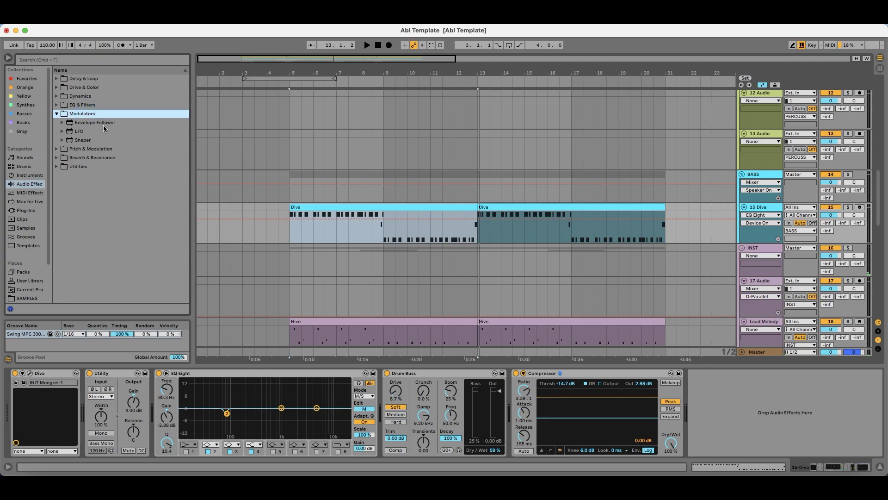
{"action": "left_click_drag", "start_coordinate": [80, 142], "coordinate": [797, 428]}
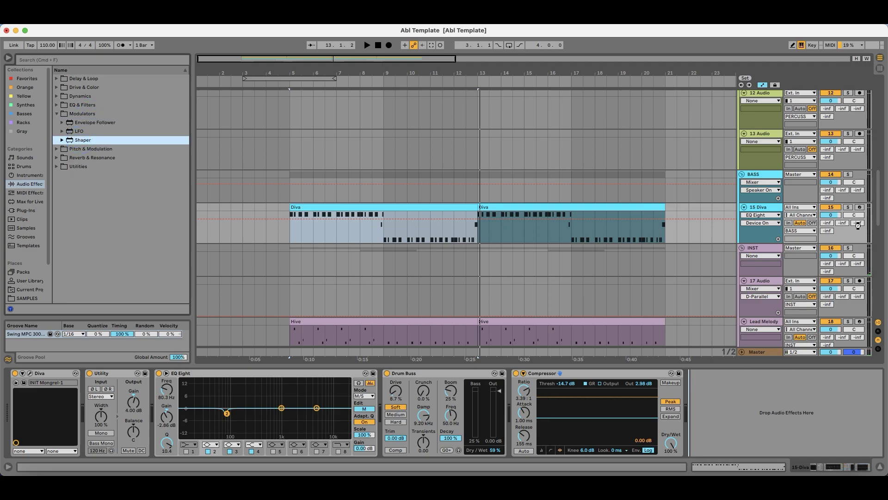
{"action": "left_click_drag", "start_coordinate": [858, 226], "coordinate": [858, 227]}
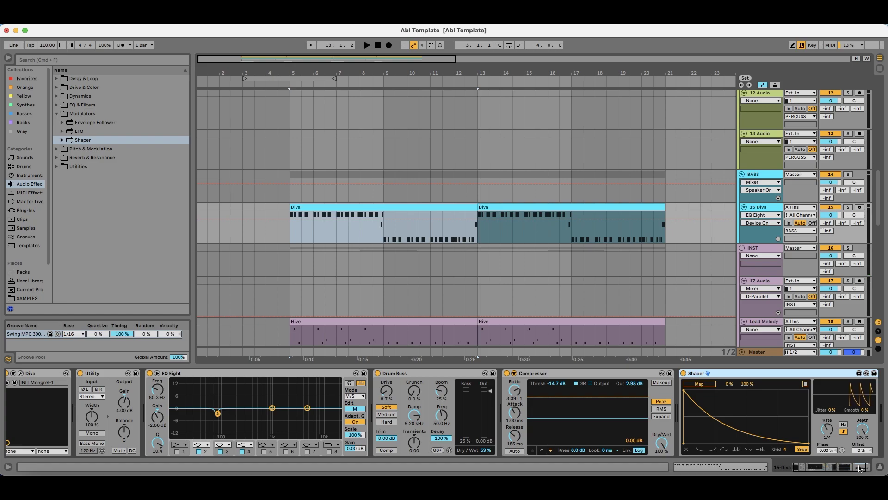
Step: Add a Utility after the Shaper and group both devices into an Audio Effect Rack
{"action": "left_click", "coordinate": [148, 166]}
{"action": "left_click_drag", "start_coordinate": [98, 193], "coordinate": [722, 435]}
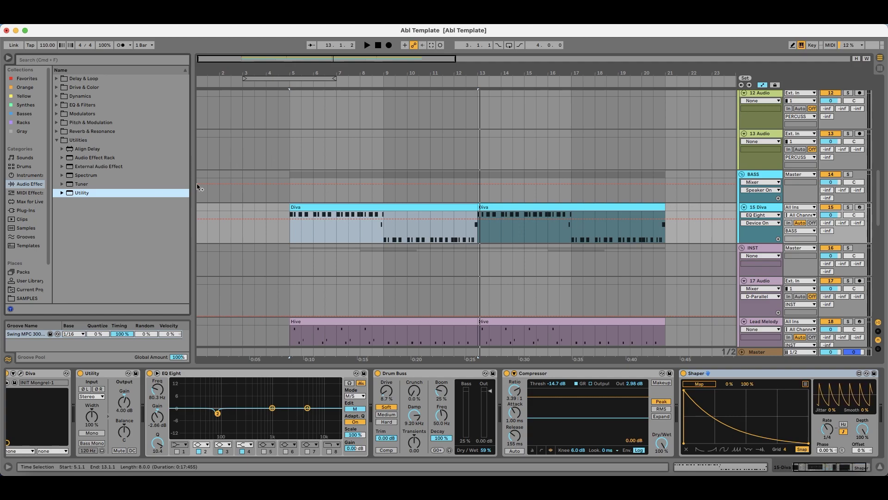
{"action": "double_click", "coordinate": [74, 192]}
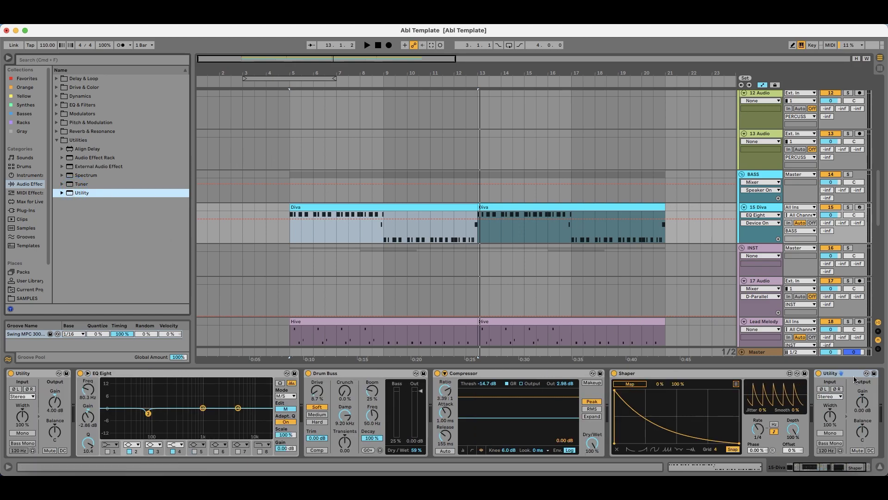
{"action": "left_click", "coordinate": [705, 374]}
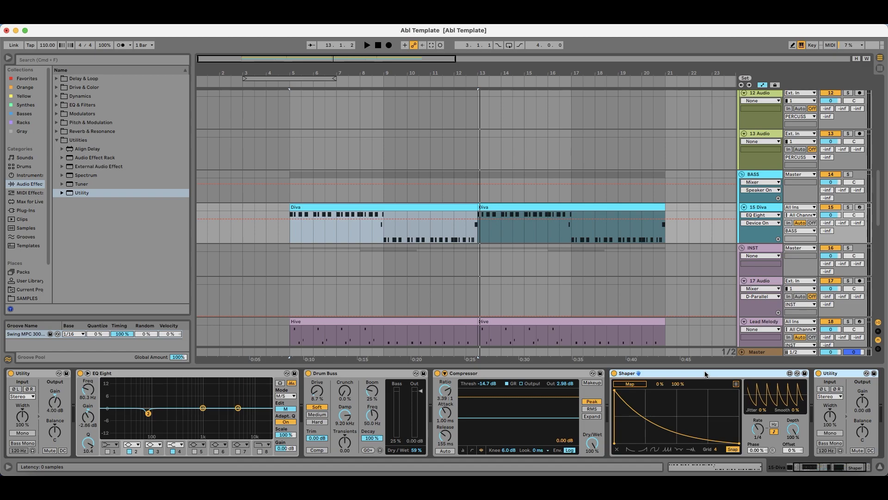
{"action": "key", "text": "super+g"}
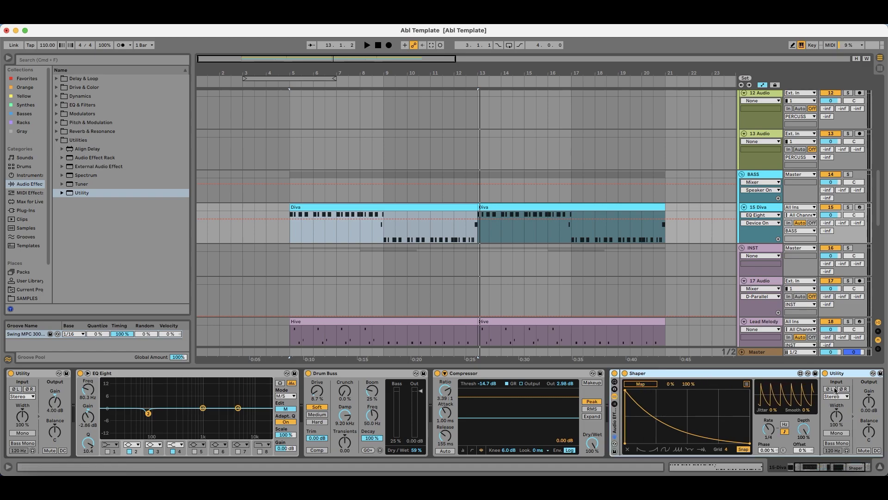
Step: Set the Shaper grid to 16, draw a curve that rises, holds and drops at the end, and play it on the soloed Diva track
{"action": "left_click_drag", "start_coordinate": [729, 450], "coordinate": [729, 437]}
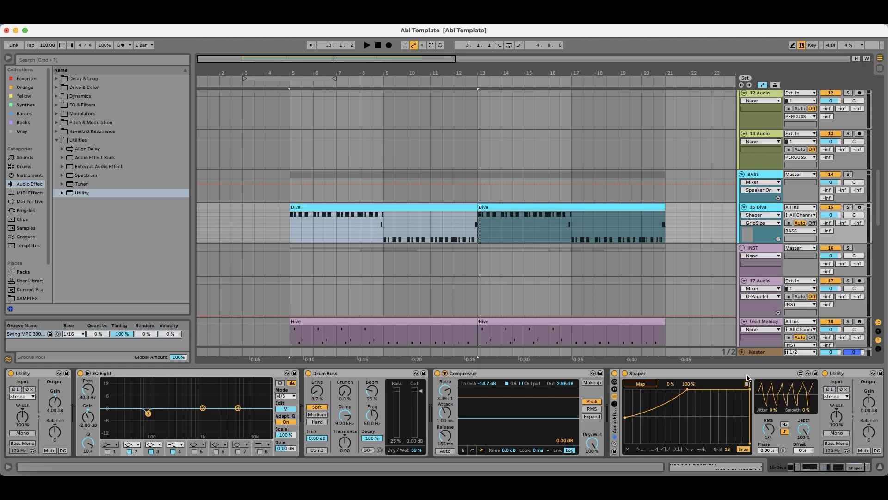
{"action": "key", "text": "space"}
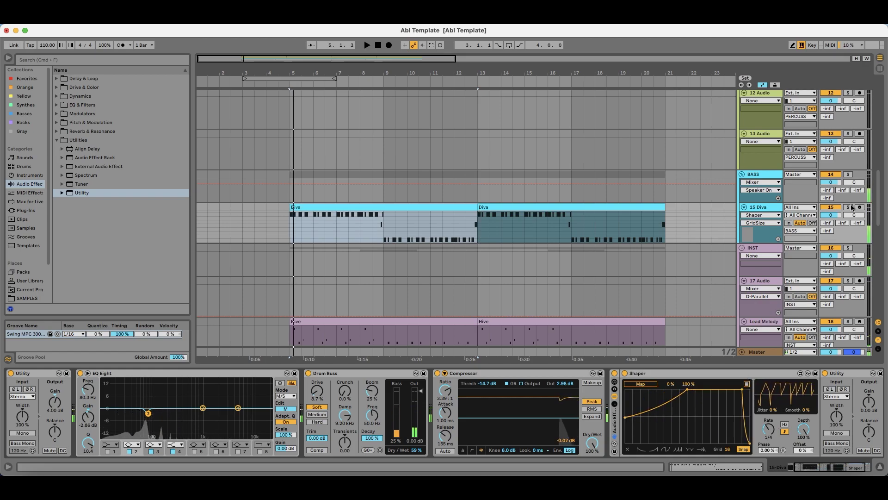
{"action": "left_click", "coordinate": [849, 207]}
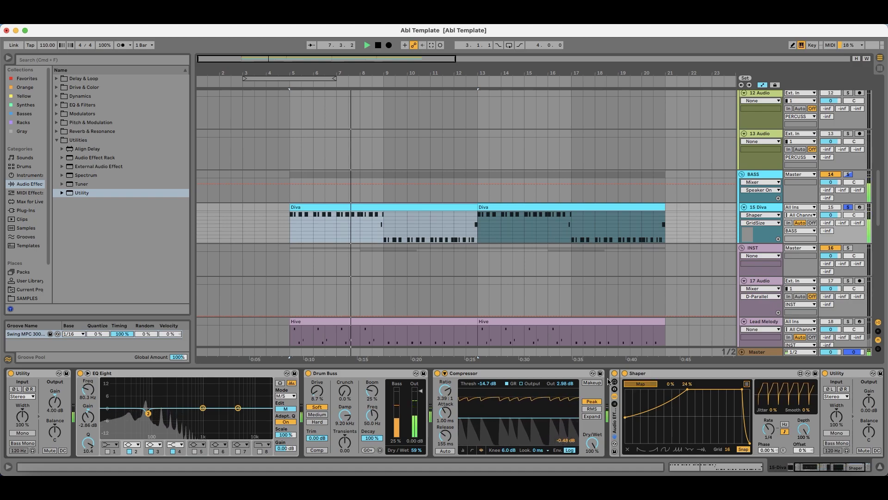
Step: Fold the Compressor and map the Shaper to the rack Utility's Gain with a maximum of 50 %
{"action": "left_click", "coordinate": [617, 385]}
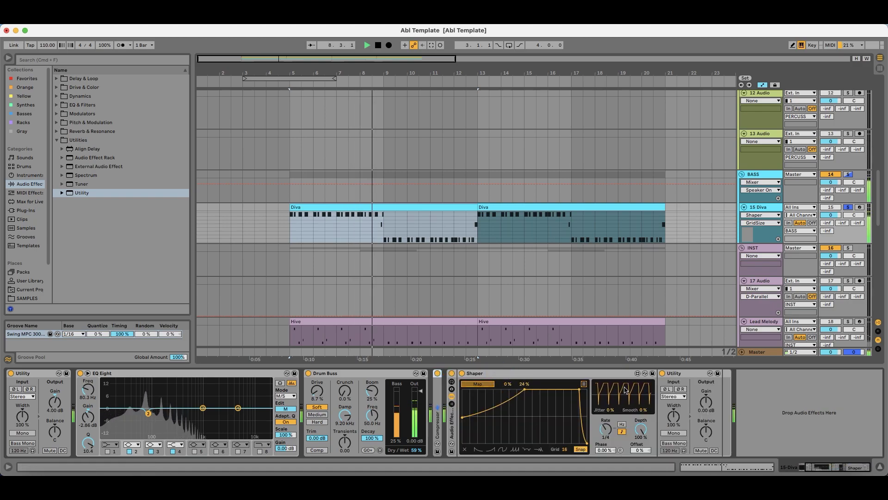
{"action": "left_click", "coordinate": [703, 403]}
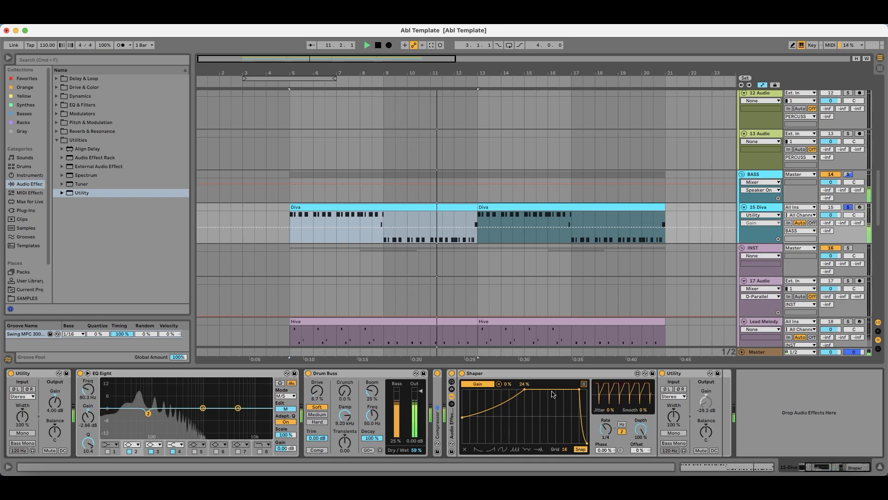
{"action": "left_click_drag", "start_coordinate": [507, 383], "coordinate": [525, 377]}
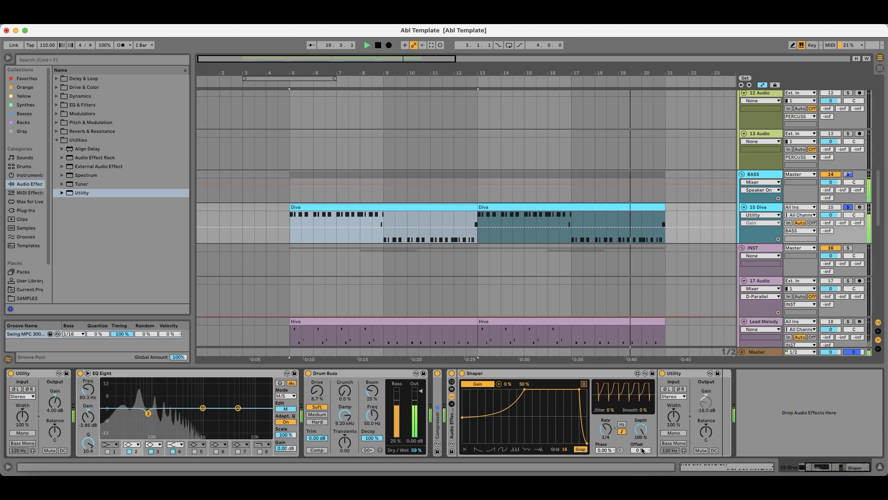
Step: Set the Shaper depth to 44.9 % and mapping maximum to 69 %, and shift the curve's drop slightly earlier with a rounder fall
{"action": "left_click_drag", "start_coordinate": [640, 429], "coordinate": [641, 442]}
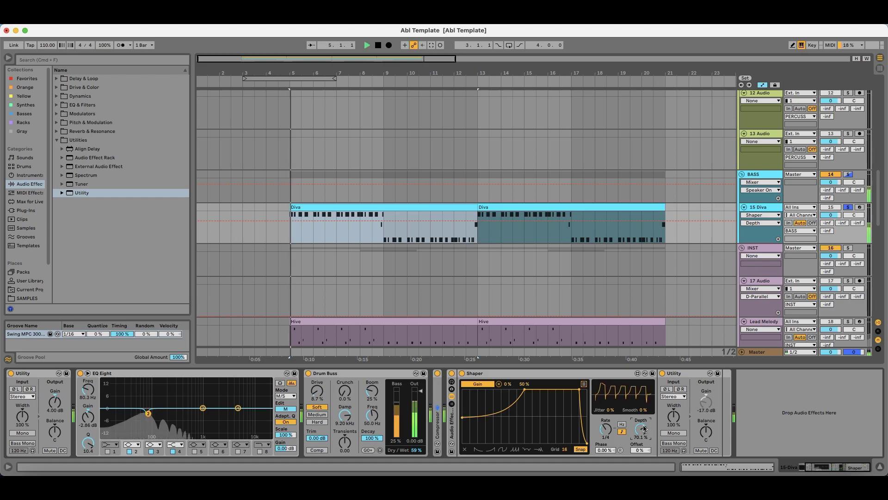
{"action": "left_click_drag", "start_coordinate": [643, 427], "coordinate": [643, 439]}
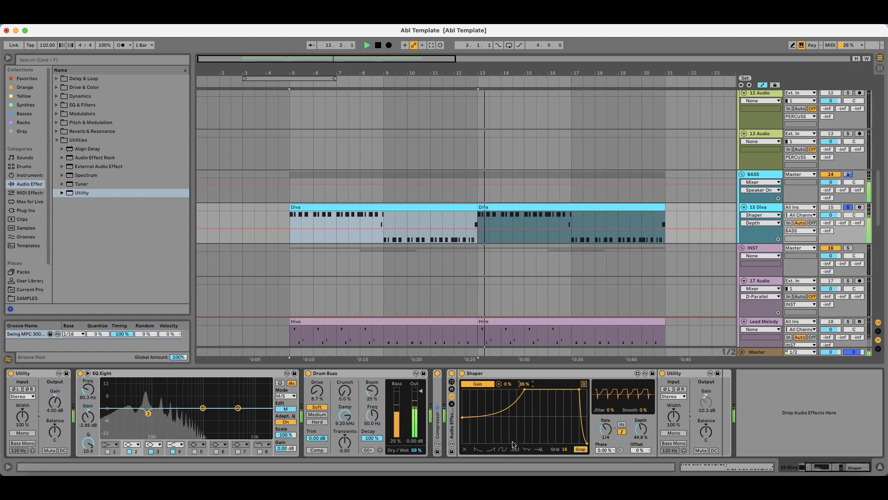
{"action": "left_click_drag", "start_coordinate": [579, 391], "coordinate": [573, 383]}
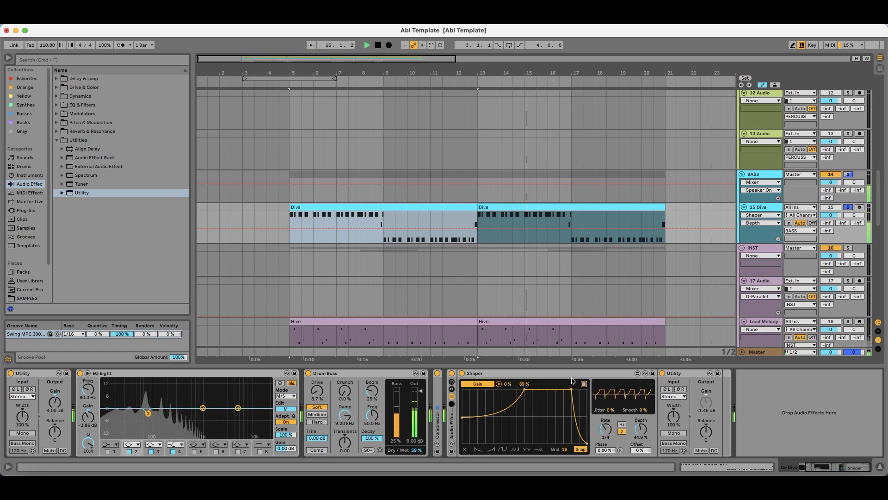
{"action": "left_click_drag", "start_coordinate": [582, 424], "coordinate": [585, 405]}
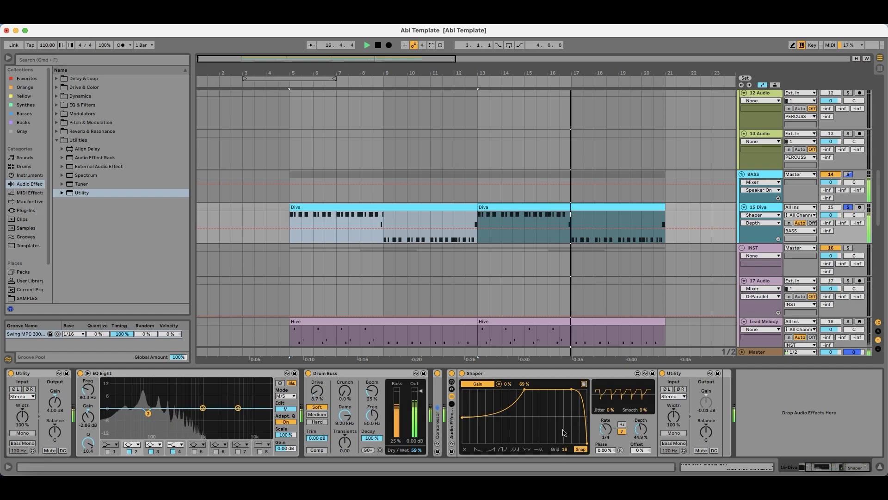
Step: Unsolo the Diva track and replay the full mix from the first Diva clip at bar 5
{"action": "left_click", "coordinate": [848, 206]}
{"action": "key", "text": "space"}
{"action": "key", "text": "space"}
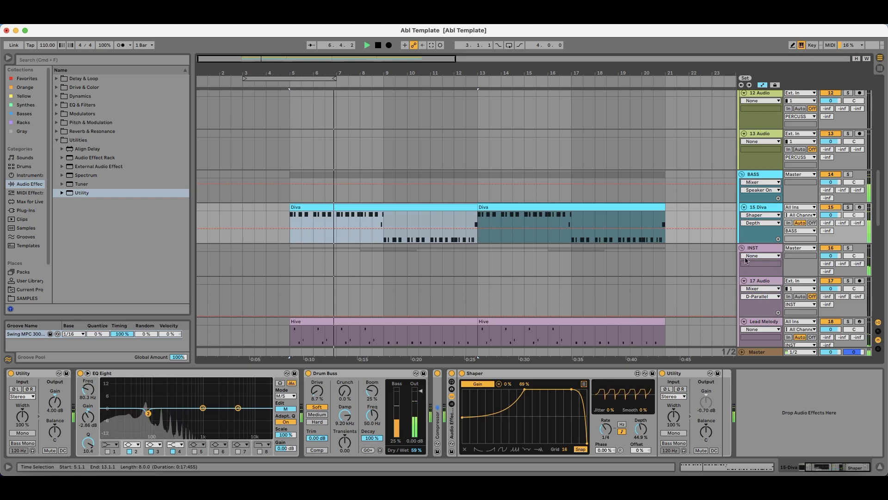
Step: Reveal the macro controls of the Diva track's Audio Effect Rack and rename the rack as Sidechain
{"action": "left_click", "coordinate": [455, 422]}
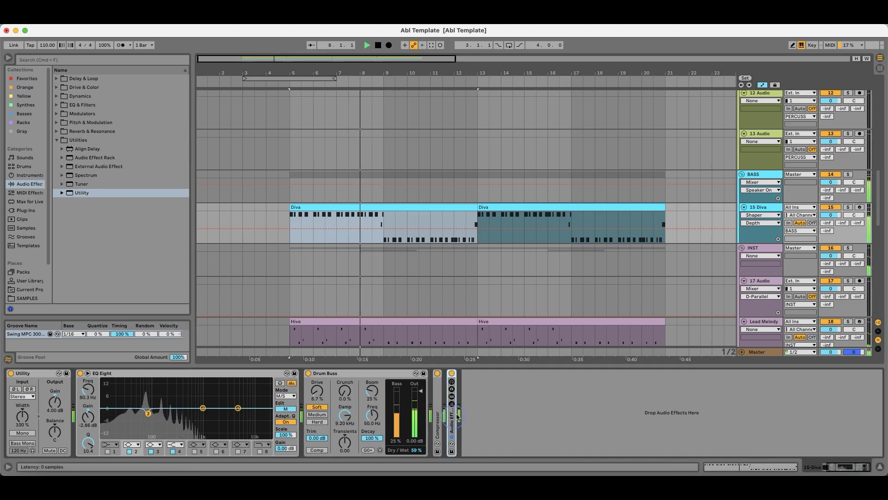
{"action": "left_click", "coordinate": [452, 381]}
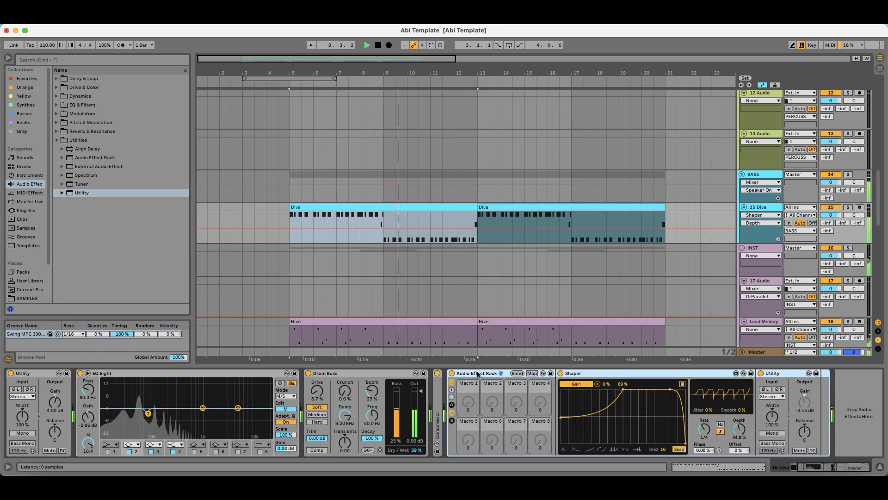
{"action": "key", "text": "super+r"}
{"action": "type", "text": "Sidechain"}
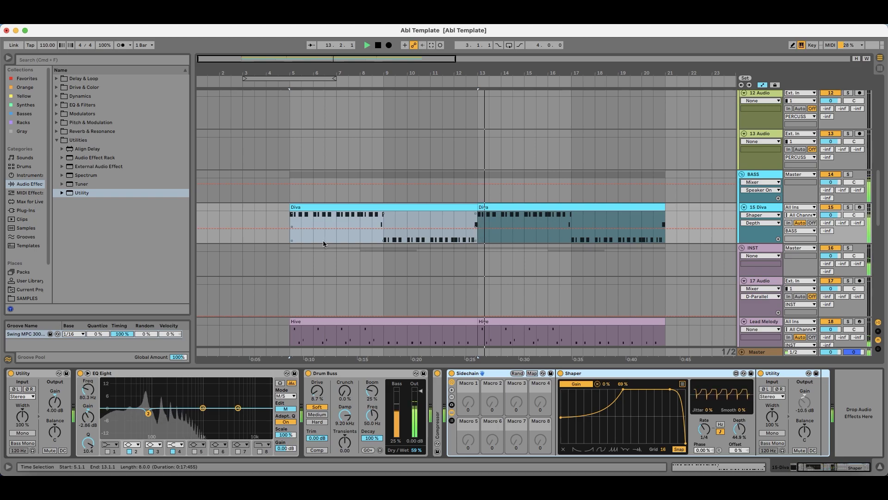
Step: Unfold the Compressor in the Diva track's device chain
{"action": "scroll", "coordinate": [350, 237], "scroll_direction": "down", "scroll_amount": 3}
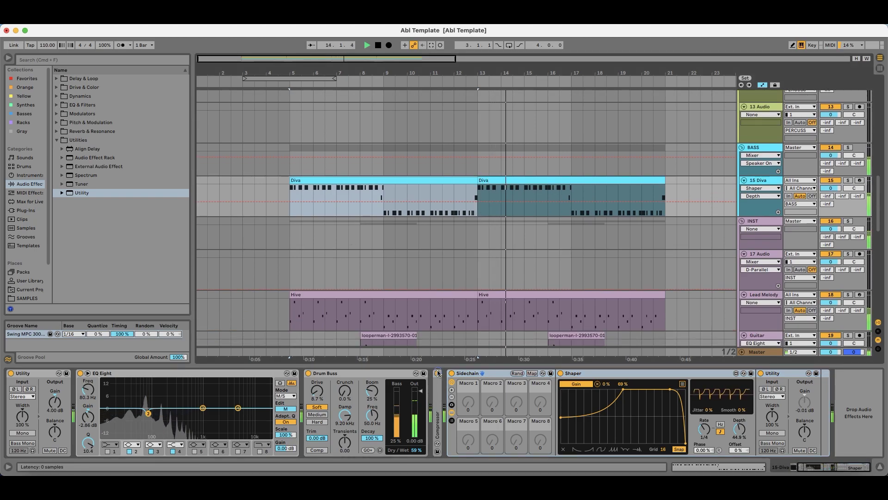
{"action": "left_click", "coordinate": [437, 395]}
{"action": "double_click", "coordinate": [438, 393]}
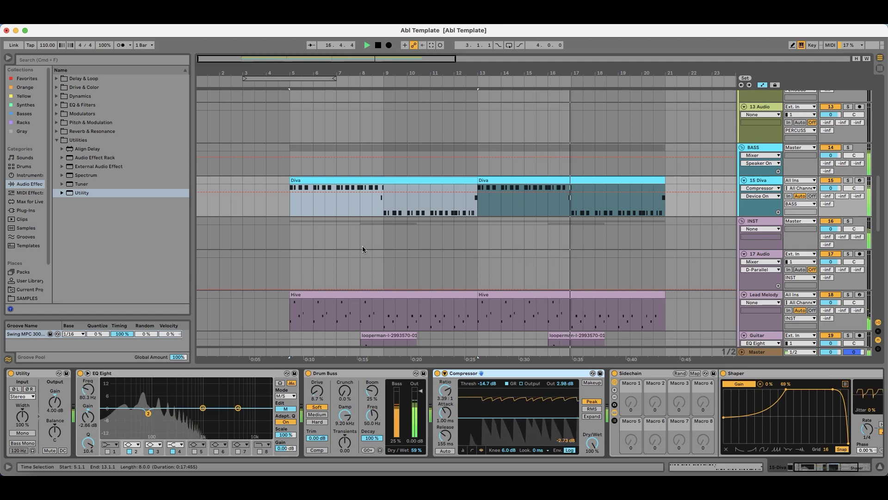
{"action": "scroll", "coordinate": [358, 248], "scroll_direction": "down", "scroll_amount": 3}
{"action": "scroll", "coordinate": [354, 252], "scroll_direction": "down", "scroll_amount": 1}
{"action": "scroll", "coordinate": [335, 264], "scroll_direction": "up", "scroll_amount": 12}
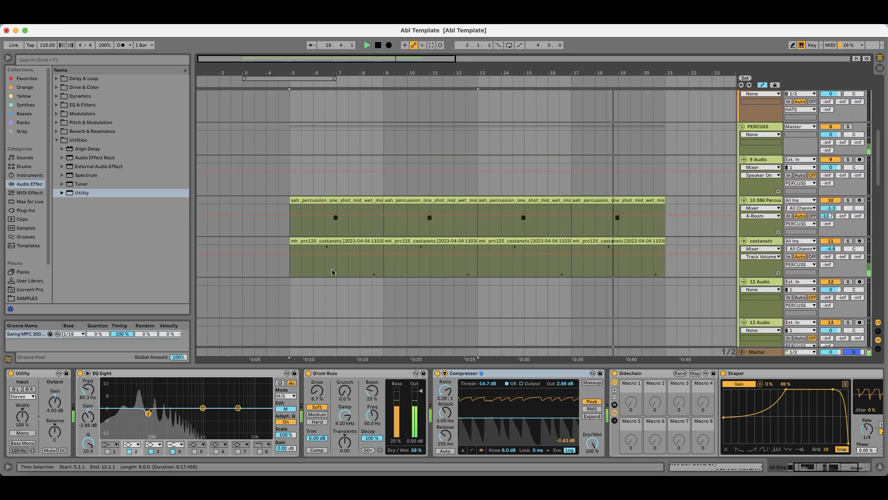
{"action": "scroll", "coordinate": [308, 273], "scroll_direction": "up", "scroll_amount": 5}
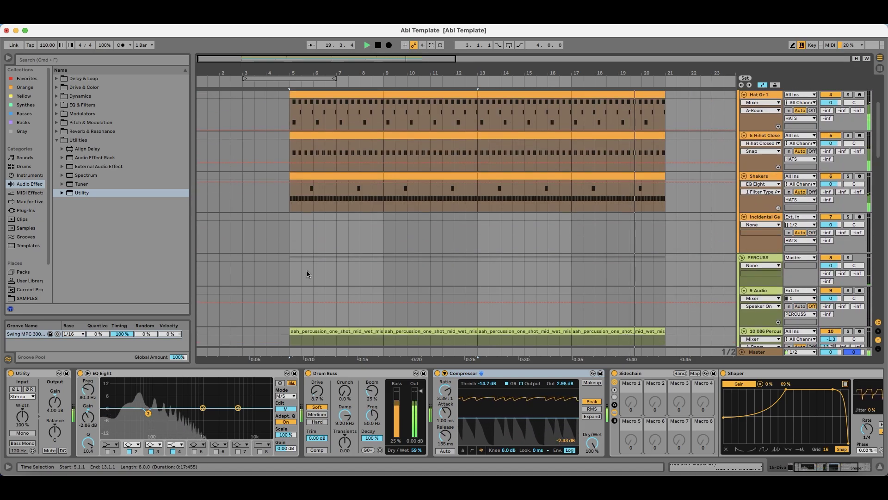
{"action": "scroll", "coordinate": [308, 272], "scroll_direction": "down", "scroll_amount": 12}
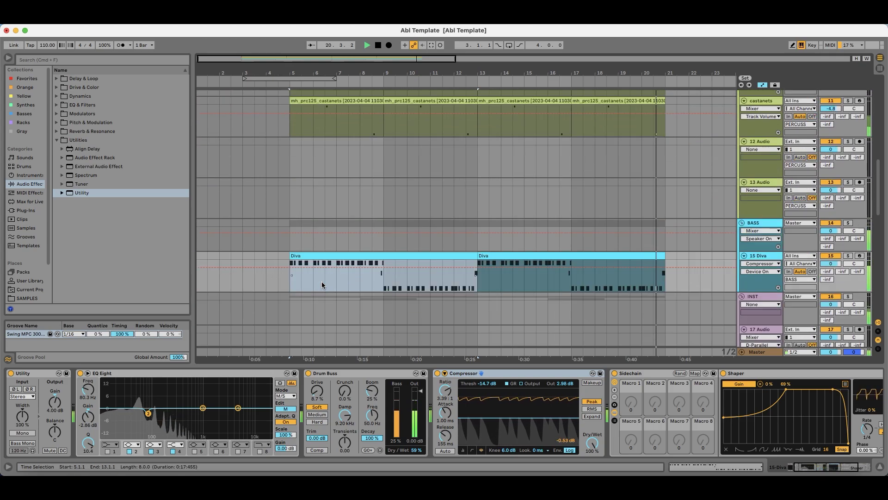
{"action": "left_click_drag", "start_coordinate": [345, 82], "coordinate": [345, 78]}
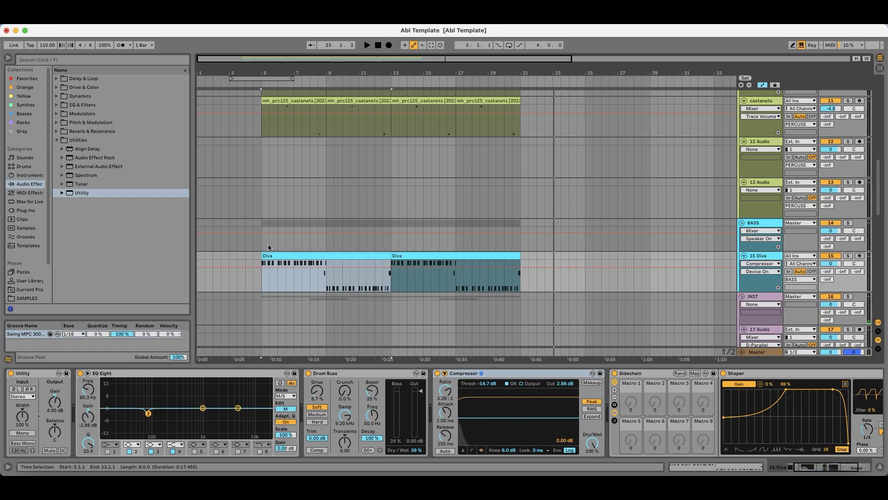
{"action": "left_click_drag", "start_coordinate": [260, 76], "coordinate": [273, 72]}
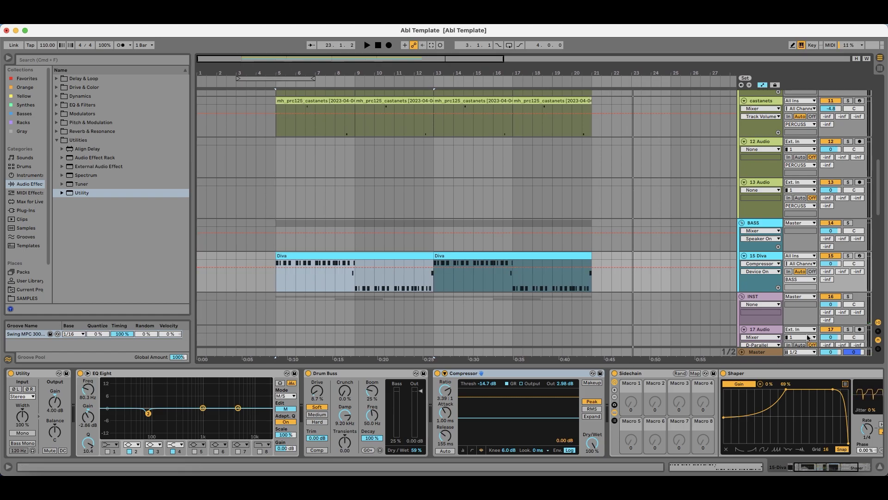
Step: Play the mix with the Master track's SPAN analyser open, reset its statistics and bypass the Master's Utility
{"action": "left_click", "coordinate": [761, 353]}
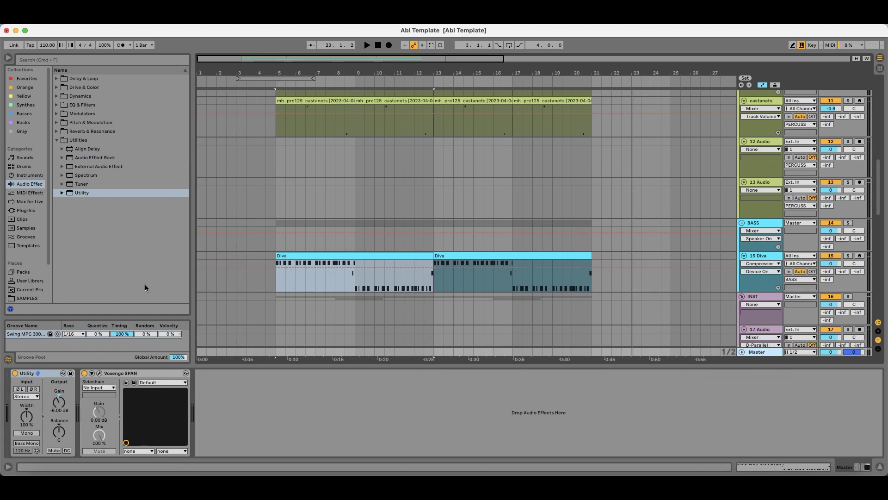
{"action": "key", "text": "space"}
{"action": "left_click", "coordinate": [100, 372]}
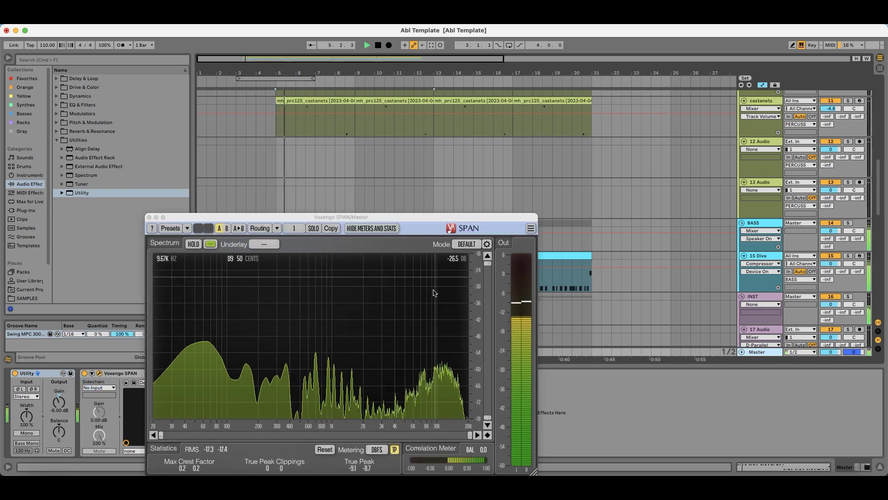
{"action": "left_click_drag", "start_coordinate": [369, 221], "coordinate": [466, 153]}
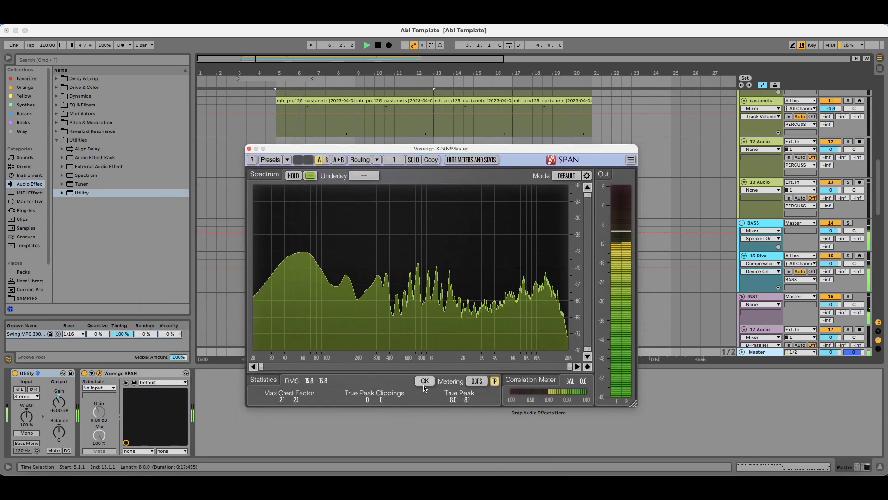
{"action": "left_click", "coordinate": [83, 361]}
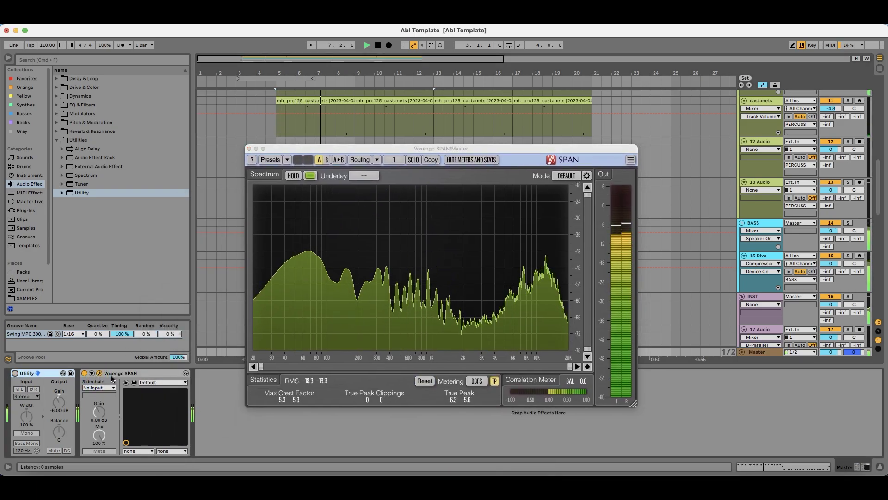
{"action": "left_click_drag", "start_coordinate": [422, 148], "coordinate": [387, 138]}
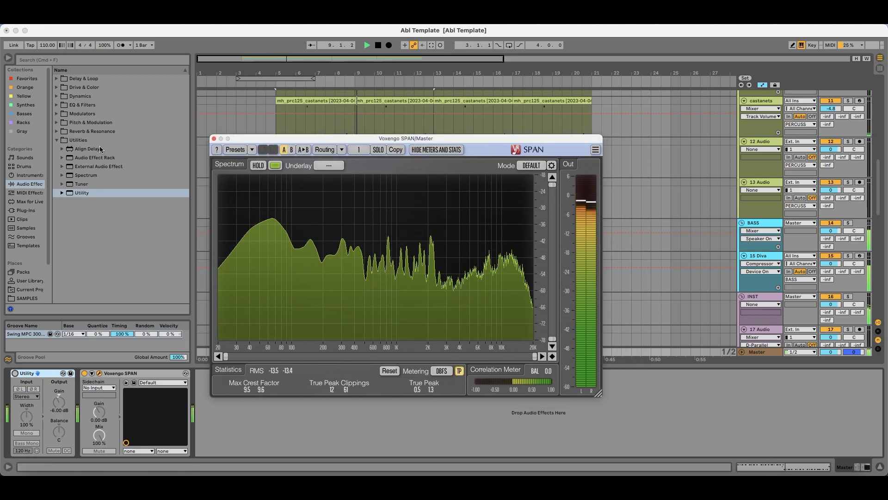
Step: Insert a Limiter between Utility and SPAN on the Master track and close the SPAN analyser window
{"action": "left_click", "coordinate": [57, 140]}
{"action": "left_click", "coordinate": [95, 105]}
{"action": "left_click", "coordinate": [80, 96]}
{"action": "left_click_drag", "start_coordinate": [83, 131], "coordinate": [135, 397]}
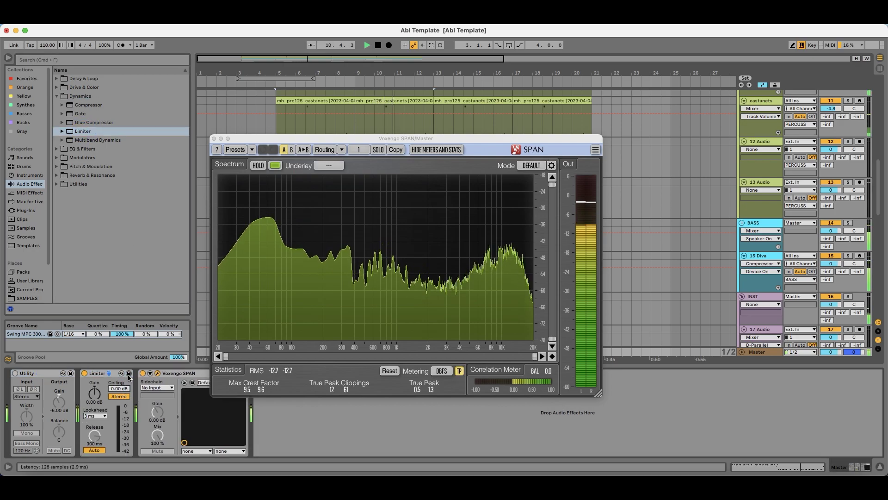
{"action": "left_click", "coordinate": [214, 139]}
Step: Compare the CLAP track soloed and in the full mix, and set the hk_clap_tightclap sample's gain to -8.4 dB
{"action": "scroll", "coordinate": [344, 246], "scroll_direction": "up", "scroll_amount": 2}
{"action": "scroll", "coordinate": [336, 239], "scroll_direction": "up", "scroll_amount": 10}
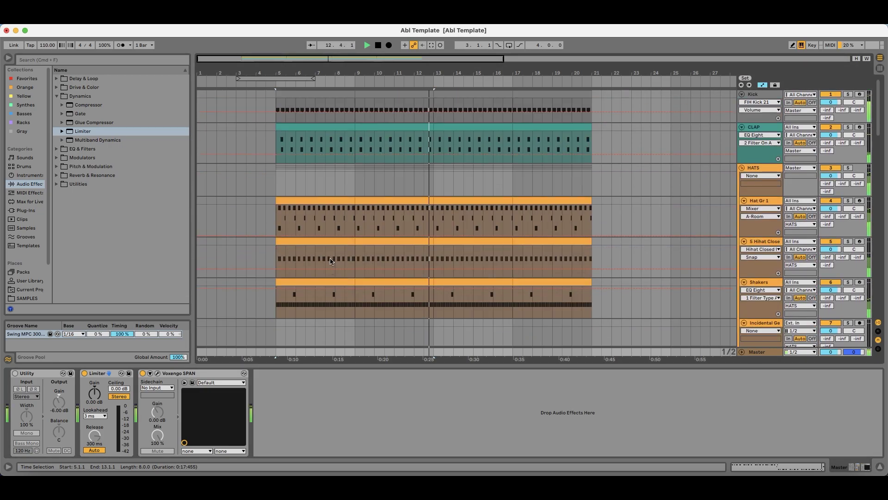
{"action": "left_click", "coordinate": [762, 129]}
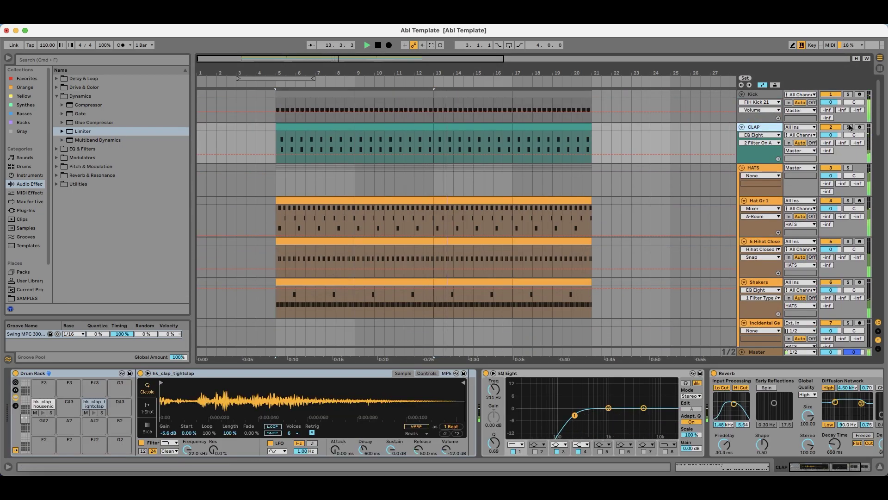
{"action": "left_click", "coordinate": [848, 127]}
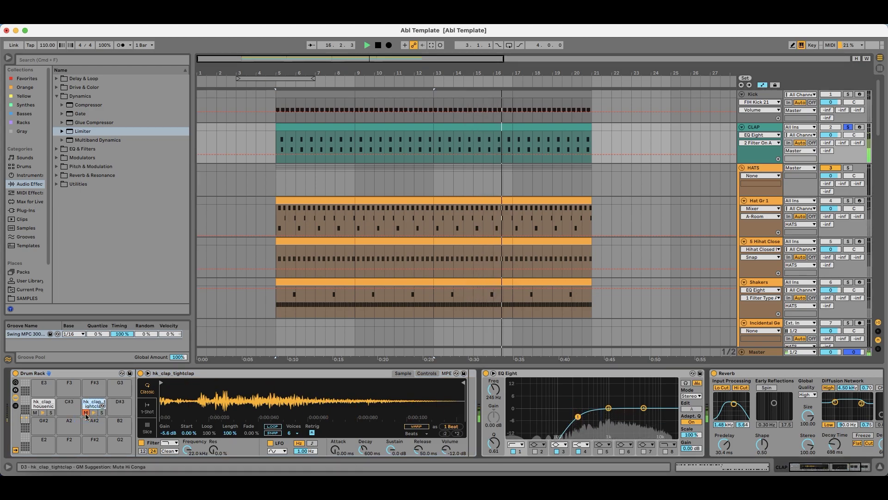
{"action": "left_click", "coordinate": [847, 127]}
{"action": "key", "text": "space"}
{"action": "key", "text": "space"}
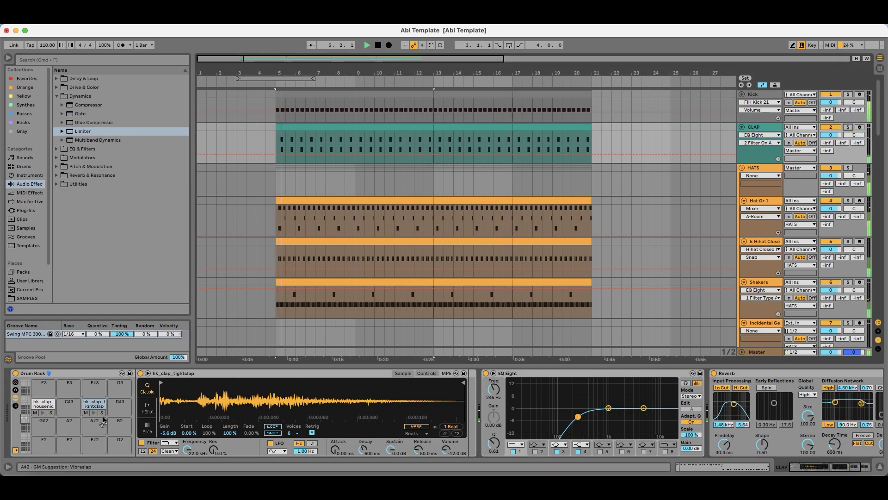
{"action": "left_click", "coordinate": [87, 413]}
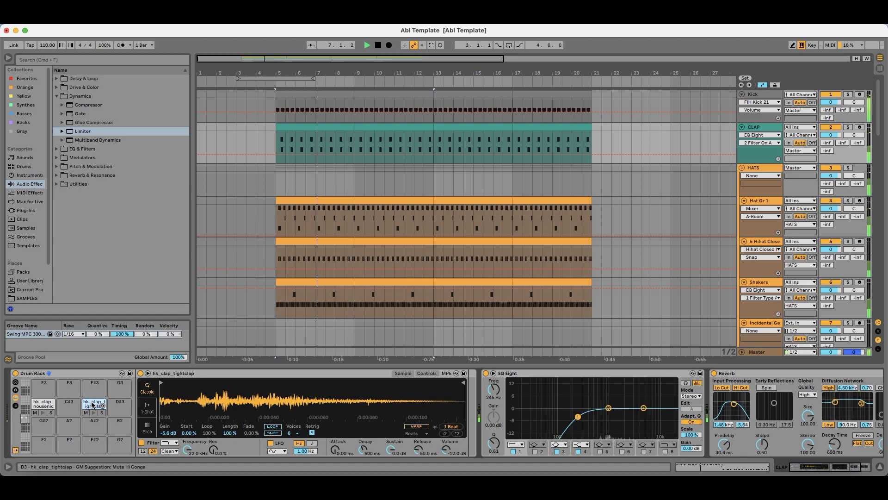
{"action": "left_click_drag", "start_coordinate": [168, 433], "coordinate": [168, 443]}
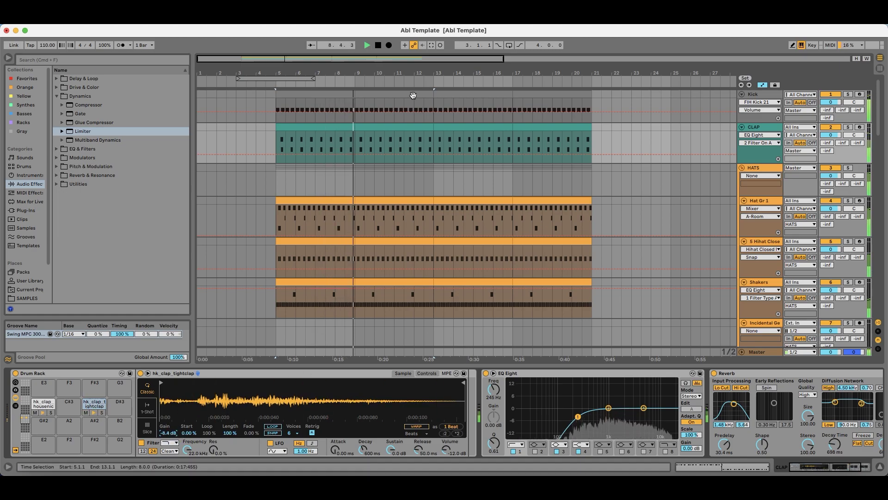
Step: Solo the Lead Melody track and play it from its first Hive clip at bar 5
{"action": "left_click_drag", "start_coordinate": [317, 78], "coordinate": [317, 69]}
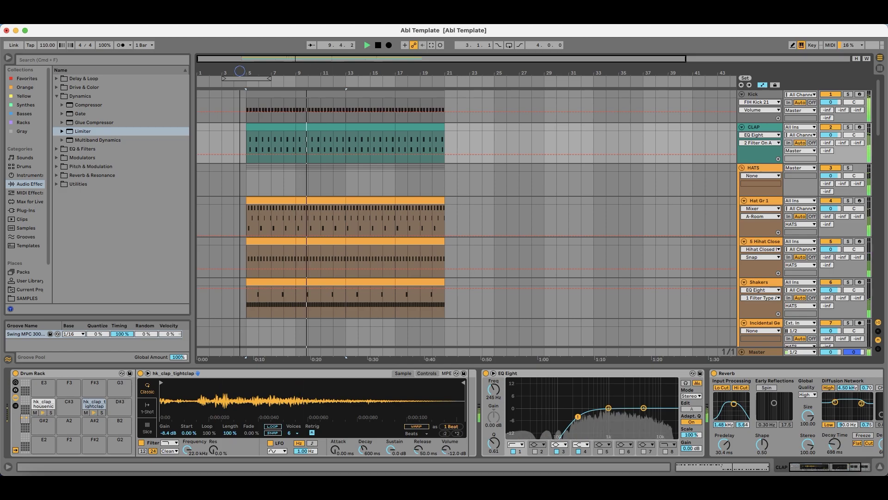
{"action": "key", "text": "plus"}
{"action": "key", "text": "plus"}
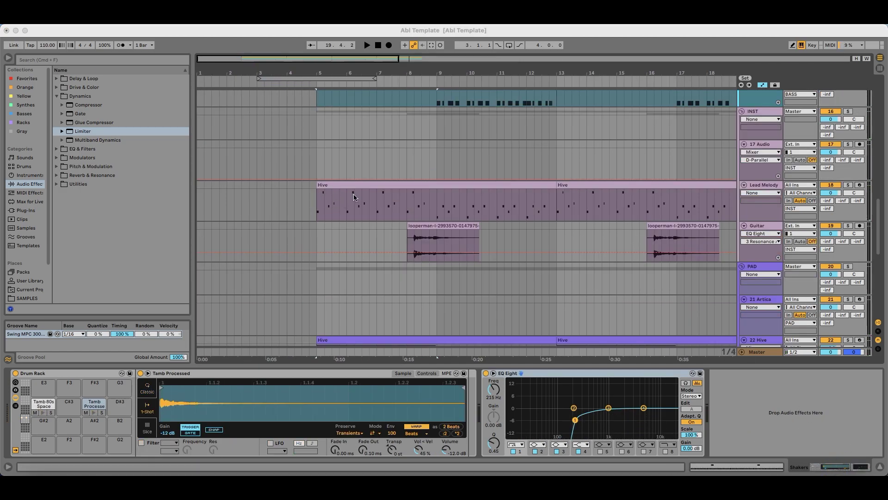
{"action": "scroll", "coordinate": [354, 196], "scroll_direction": "up", "scroll_amount": 1}
{"action": "scroll", "coordinate": [321, 112], "scroll_direction": "down", "scroll_amount": 3}
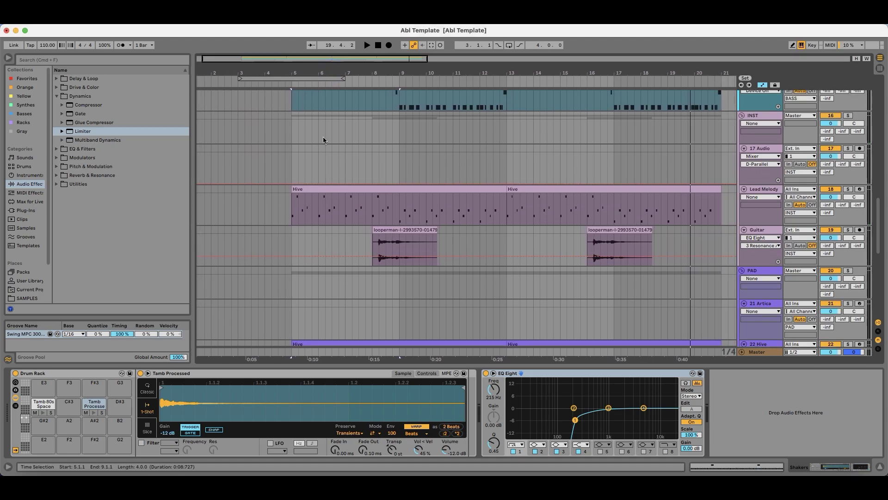
{"action": "left_click", "coordinate": [311, 190]}
{"action": "left_click", "coordinate": [849, 190]}
{"action": "key", "text": "space"}
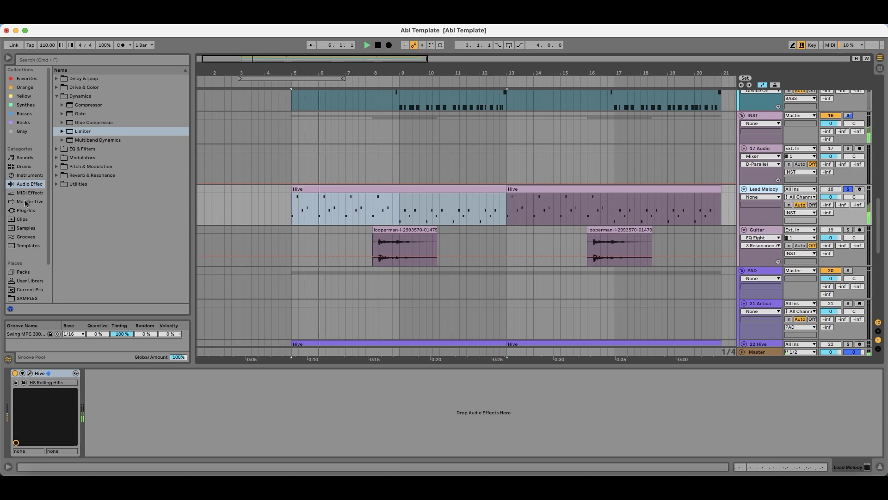
Step: Add an EQ Eight after Hive on Lead Melody, with a low cut on band 1 and a 1.19 dB boost at 2.25 kHz on band 3
{"action": "left_click", "coordinate": [99, 148]}
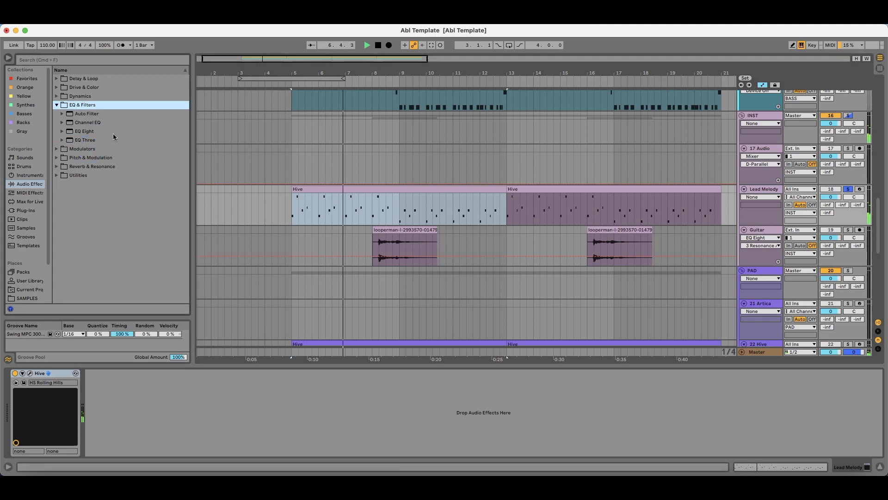
{"action": "left_click", "coordinate": [112, 131]}
{"action": "left_click_drag", "start_coordinate": [133, 414], "coordinate": [230, 406]}
{"action": "left_click", "coordinate": [119, 444]}
{"action": "left_click", "coordinate": [116, 390]}
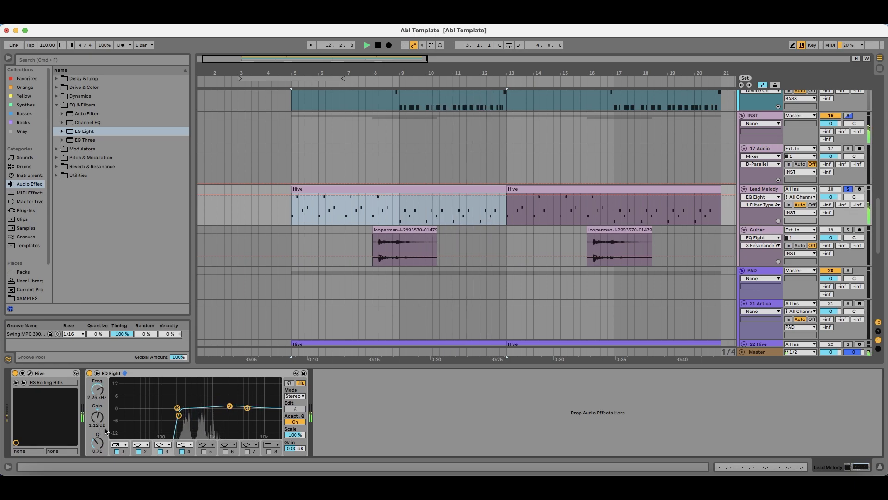
{"action": "mouse_move", "coordinate": [86, 422]}
{"action": "left_mouse_down"}
{"action": "mouse_move", "coordinate": [87, 403]}
{"action": "mouse_move", "coordinate": [99, 422]}
{"action": "left_mouse_up"}
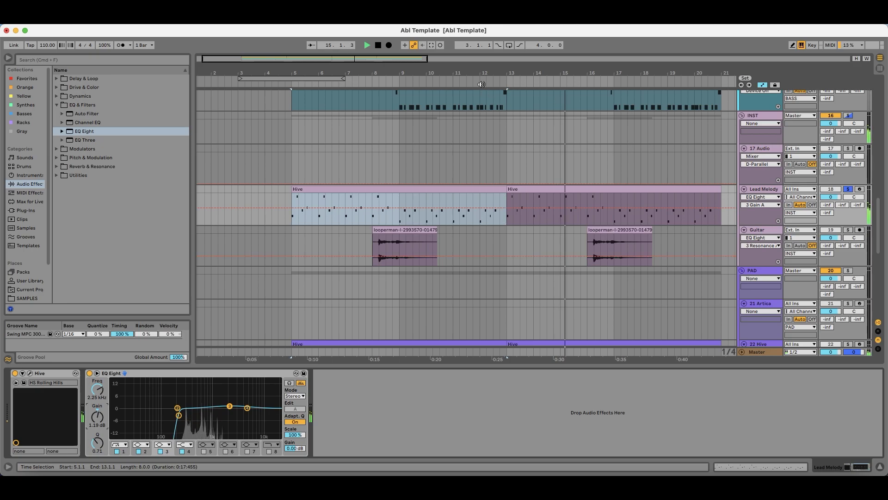
Step: Solo the PERCUSS group and replay it from 6.2.1 with the castanets track's devices shown
{"action": "left_click_drag", "start_coordinate": [472, 72], "coordinate": [442, 71]}
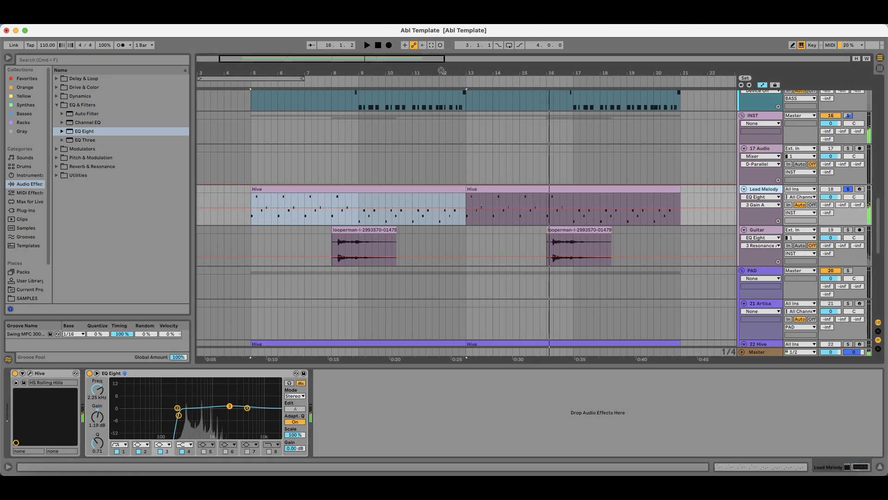
{"action": "scroll", "coordinate": [356, 226], "scroll_direction": "up", "scroll_amount": 5}
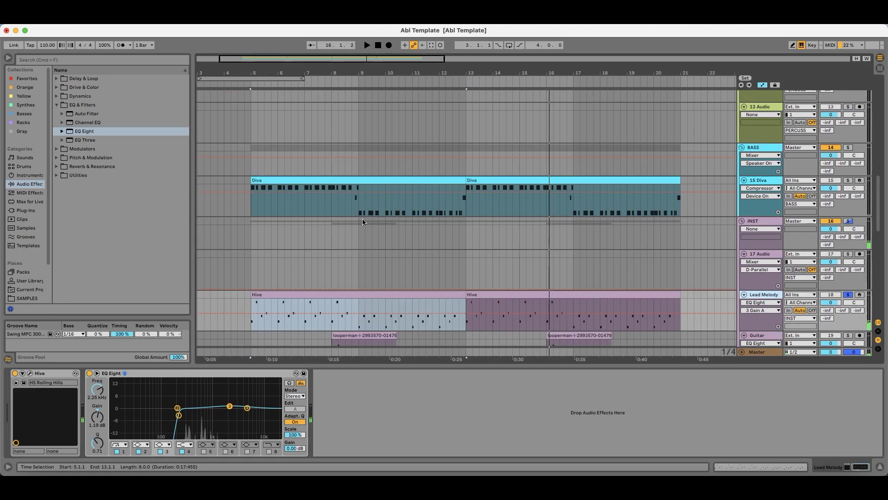
{"action": "scroll", "coordinate": [645, 219], "scroll_direction": "up", "scroll_amount": 8}
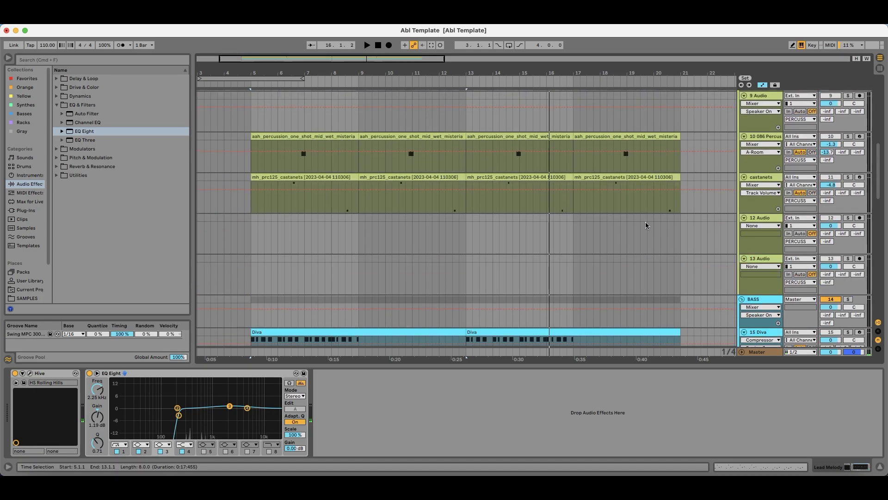
{"action": "left_click", "coordinate": [852, 219]}
{"action": "key", "text": "space"}
{"action": "scroll", "coordinate": [489, 217], "scroll_direction": "down", "scroll_amount": 3}
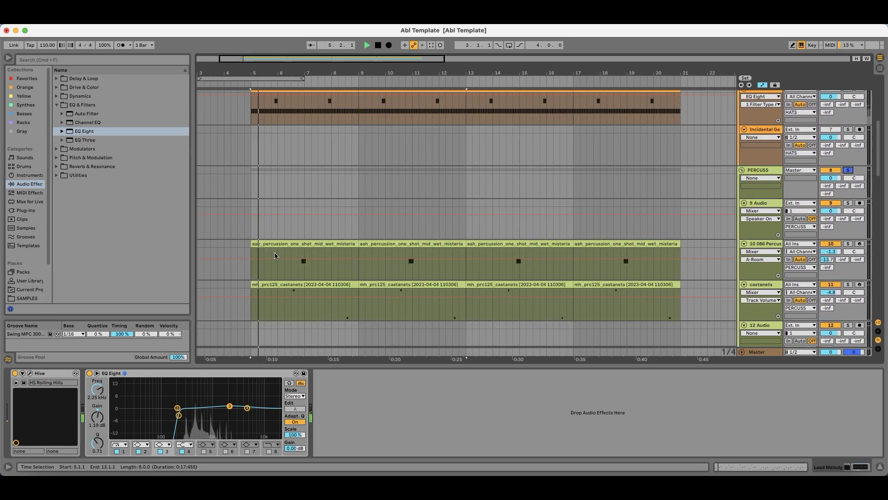
{"action": "left_click", "coordinate": [285, 255]}
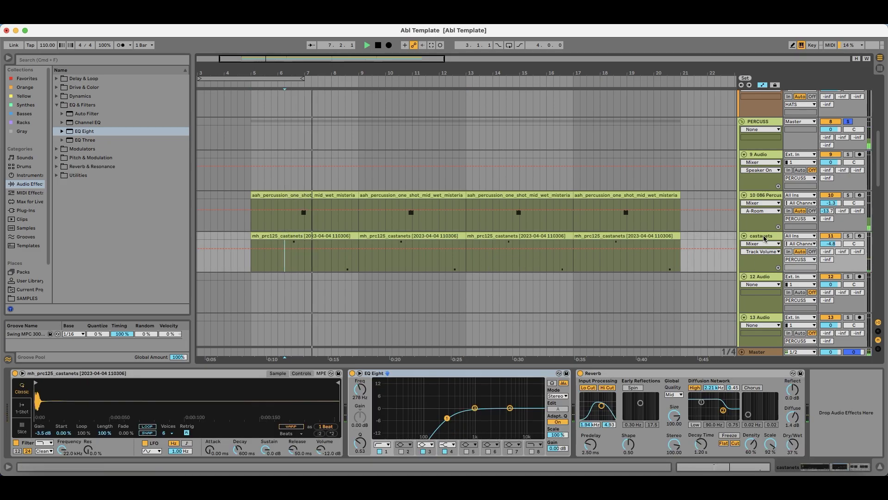
{"action": "key", "text": "space"}
{"action": "key", "text": "space"}
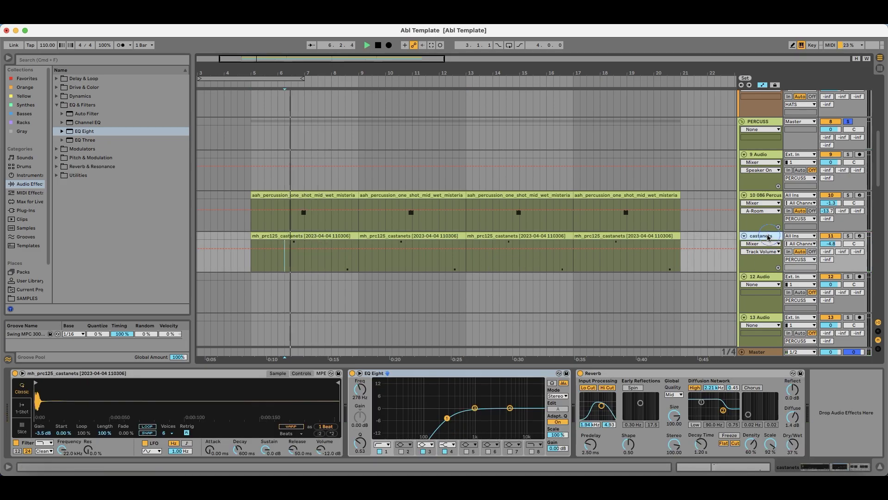
Step: Insert an Auto Pan between EQ Eight and Reverb on the castanets track, set its Amount to 42.1 % and replay
{"action": "left_click", "coordinate": [89, 167]}
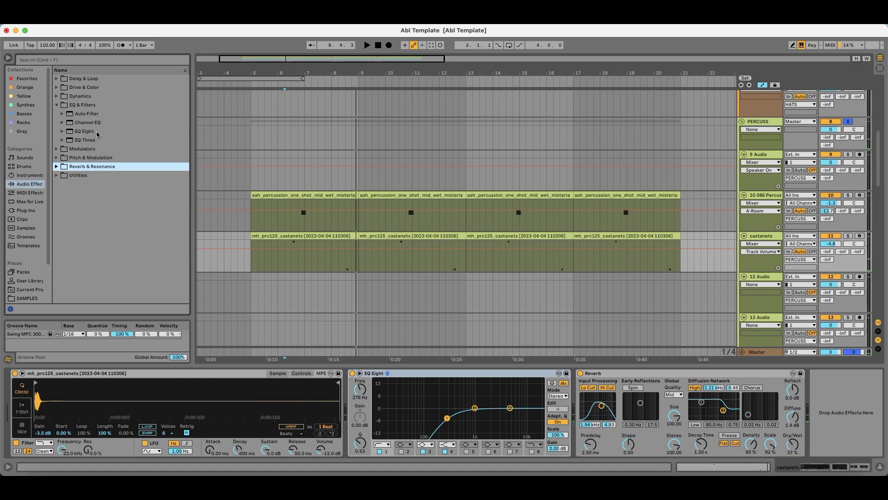
{"action": "left_click", "coordinate": [94, 114]}
{"action": "key", "text": "Left"}
{"action": "key", "text": "Left"}
{"action": "key", "text": "Left"}
{"action": "key", "text": "Down"}
{"action": "key", "text": "Down"}
{"action": "key", "text": "Right"}
{"action": "key", "text": "Down"}
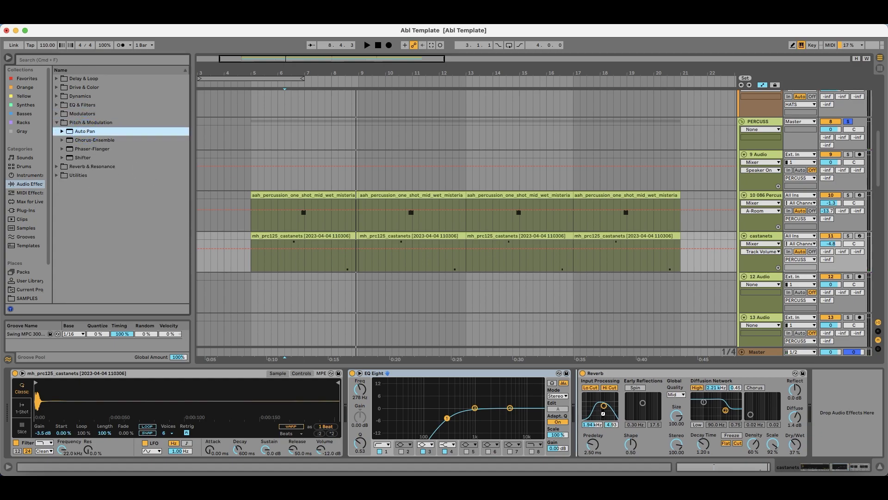
{"action": "key", "text": "Return"}
{"action": "key", "text": "space"}
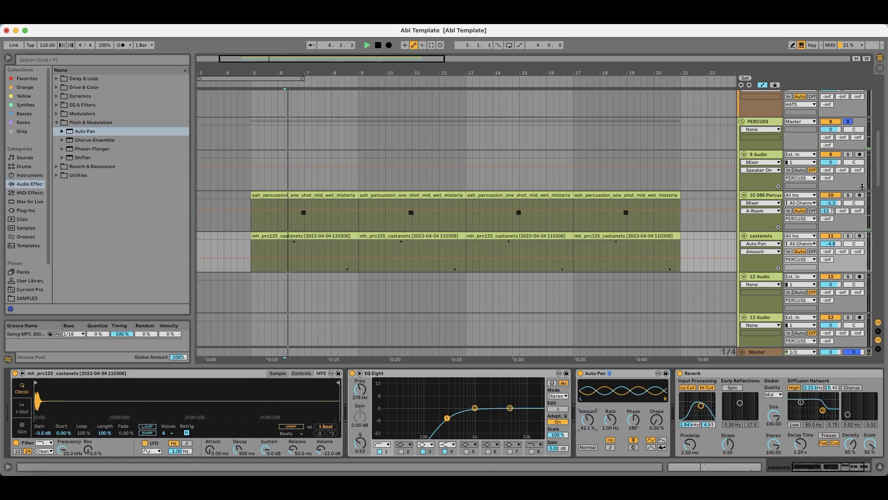
Step: Set the 10 086 Percussion track's volume to -2.3 dB and add an EQ Eight after its sampler
{"action": "left_click", "coordinate": [824, 211]}
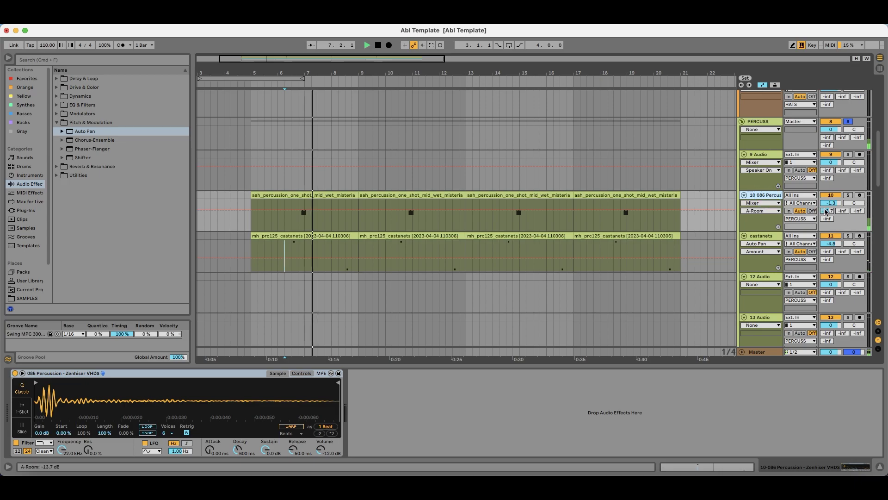
{"action": "left_click_drag", "start_coordinate": [831, 203], "coordinate": [831, 206]}
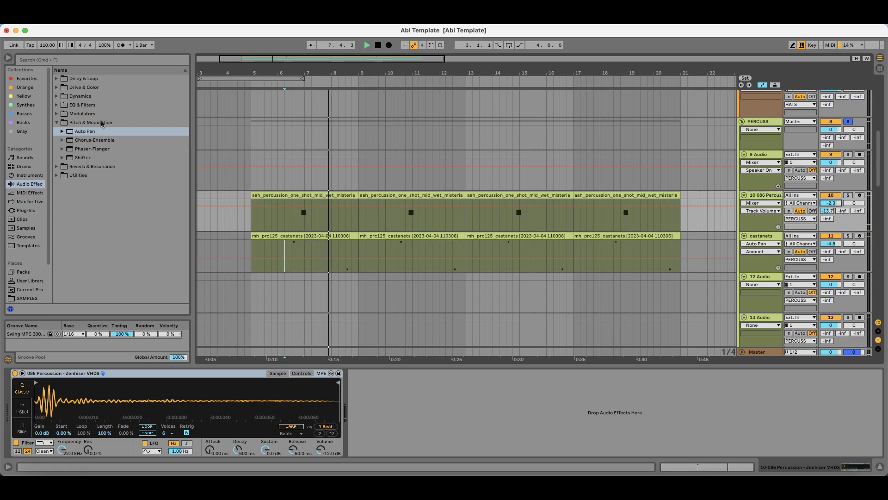
{"action": "left_click", "coordinate": [82, 104]}
{"action": "left_click", "coordinate": [57, 157]}
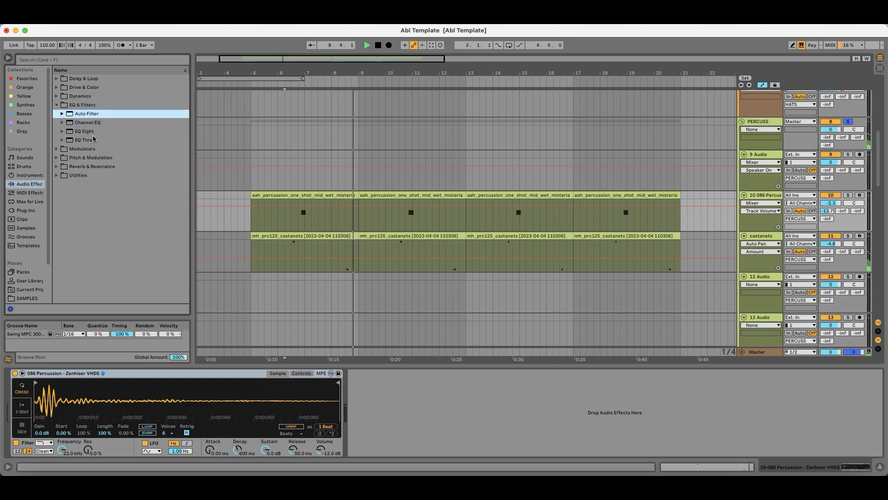
{"action": "left_click_drag", "start_coordinate": [85, 131], "coordinate": [133, 157]}
{"action": "left_click_drag", "start_coordinate": [297, 225], "coordinate": [434, 440]}
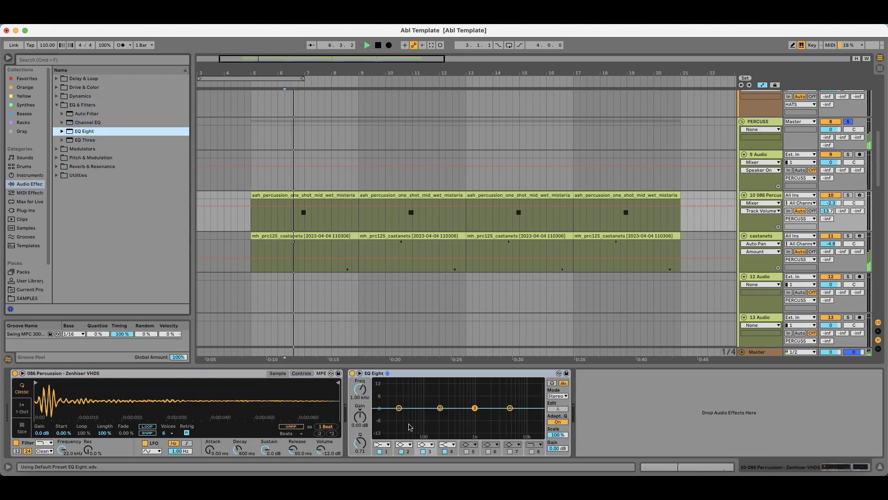
Step: Turn band 1 of the 086 Percussion EQ Eight into a low cut at 71.1 Hz with a Q of 0.43
{"action": "left_click", "coordinate": [384, 444]}
{"action": "left_click", "coordinate": [398, 413]}
{"action": "left_click_drag", "start_coordinate": [406, 421], "coordinate": [408, 421]}
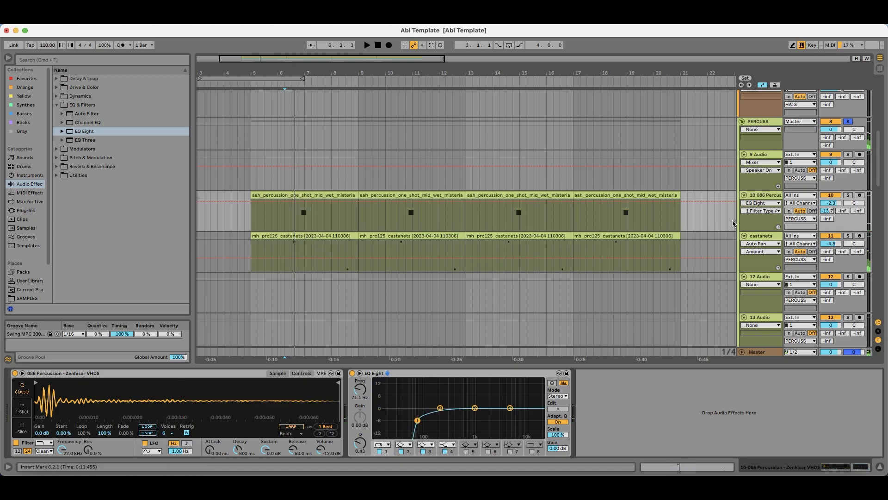
Step: Audition the soloed 086 Percussion track with its EQ Eight off and on, and boost band 3 by 1.36 dB at 2.67 kHz
{"action": "left_click", "coordinate": [848, 195]}
{"action": "key", "text": "space"}
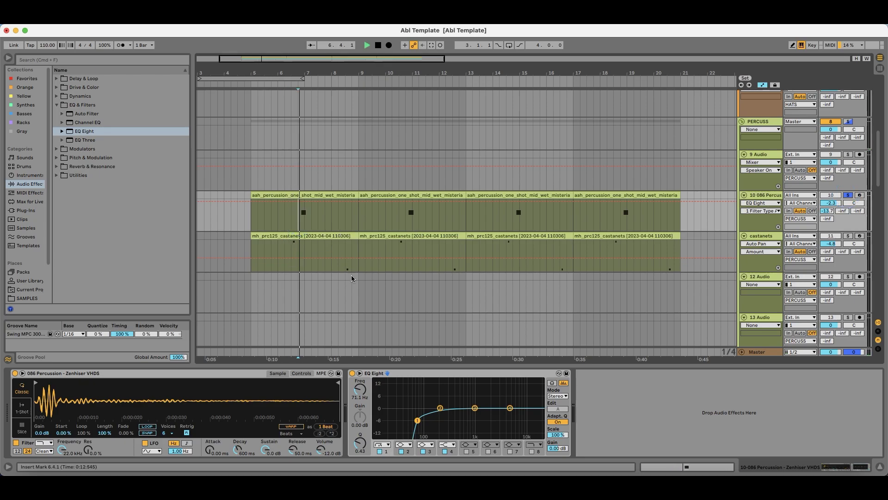
{"action": "left_click", "coordinate": [352, 373]}
{"action": "left_click", "coordinate": [353, 374]}
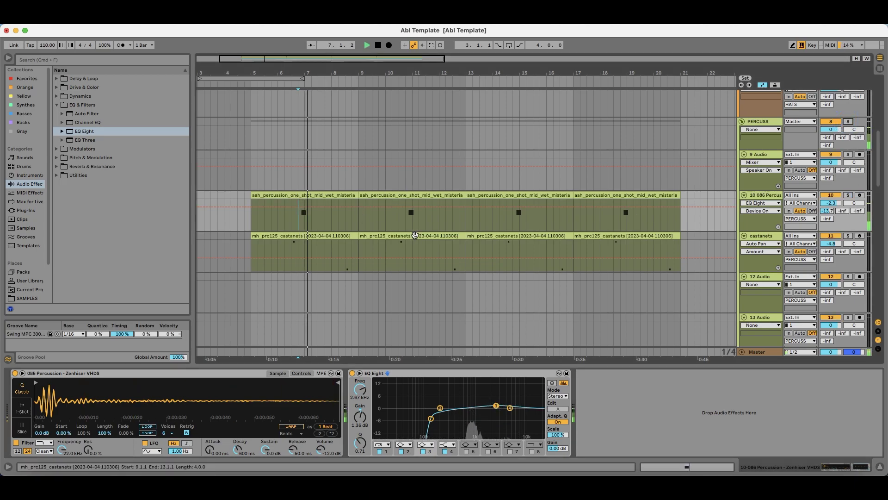
Step: Solo the HATS group and replay it from 6.4.1
{"action": "key", "text": "space"}
{"action": "scroll", "coordinate": [390, 283], "scroll_direction": "up", "scroll_amount": 1}
{"action": "scroll", "coordinate": [389, 281], "scroll_direction": "up", "scroll_amount": 8}
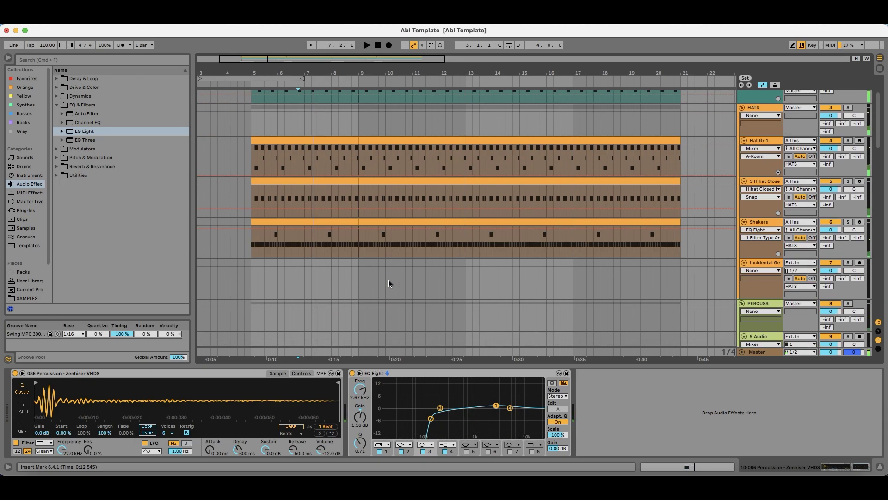
{"action": "left_click", "coordinate": [847, 146]}
{"action": "key", "text": "space"}
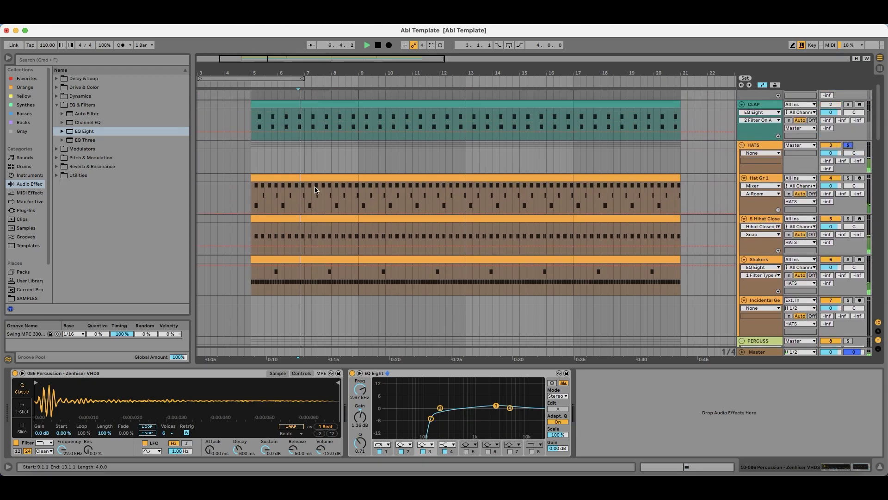
Step: Solo the closed hi-hat track within HATS and show its device chain
{"action": "left_click", "coordinate": [848, 218]}
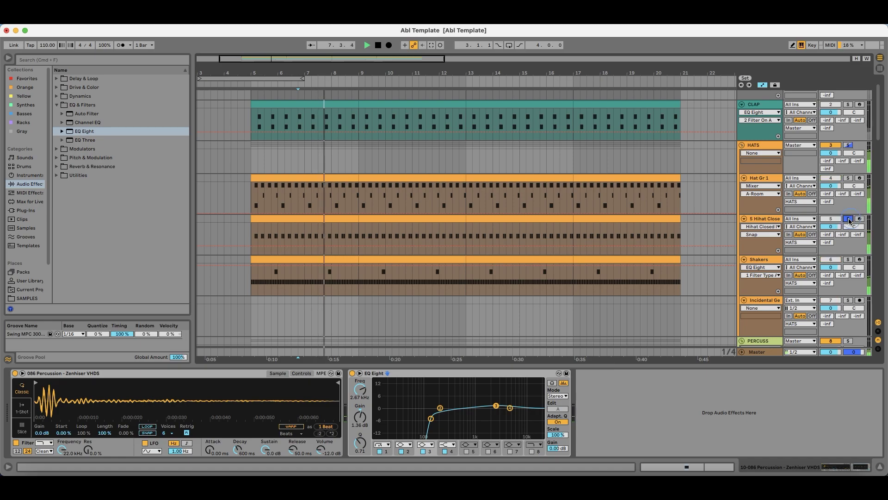
{"action": "left_click", "coordinate": [859, 262]}
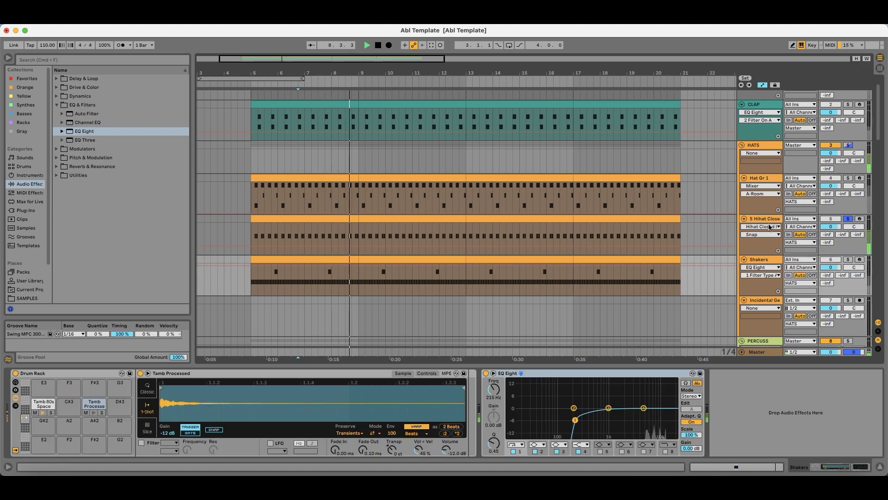
{"action": "left_click", "coordinate": [708, 240]}
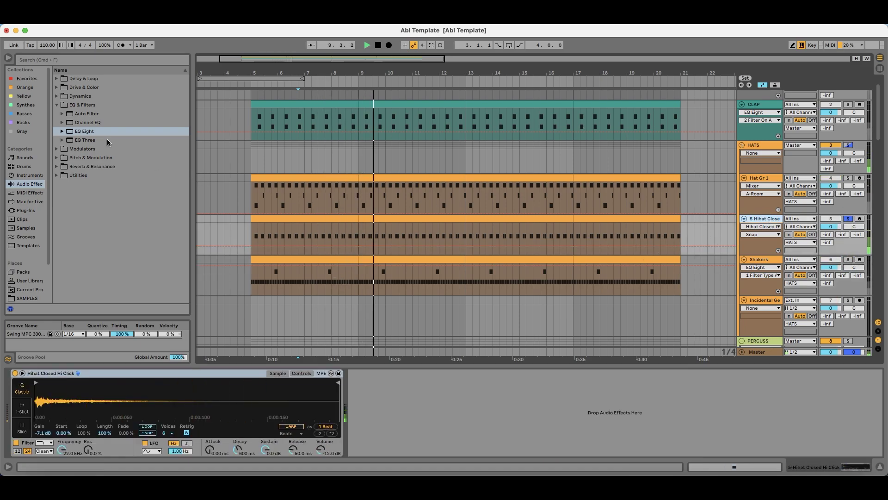
Step: Add an EQ Eight to the HATS group, then replay the group and solo its Hat Gr 1 track
{"action": "left_click", "coordinate": [489, 162]}
{"action": "left_click_drag", "start_coordinate": [85, 131], "coordinate": [337, 168]}
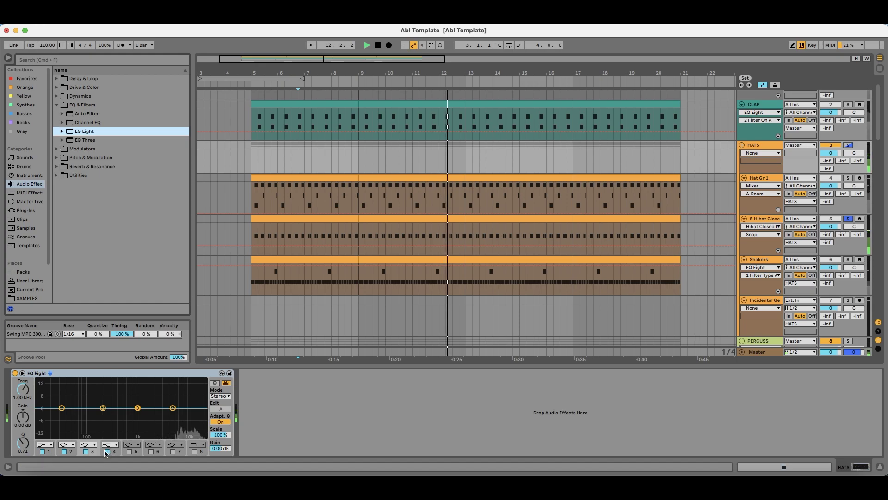
{"action": "left_click", "coordinate": [847, 146]}
{"action": "key", "text": "space"}
{"action": "key", "text": "space"}
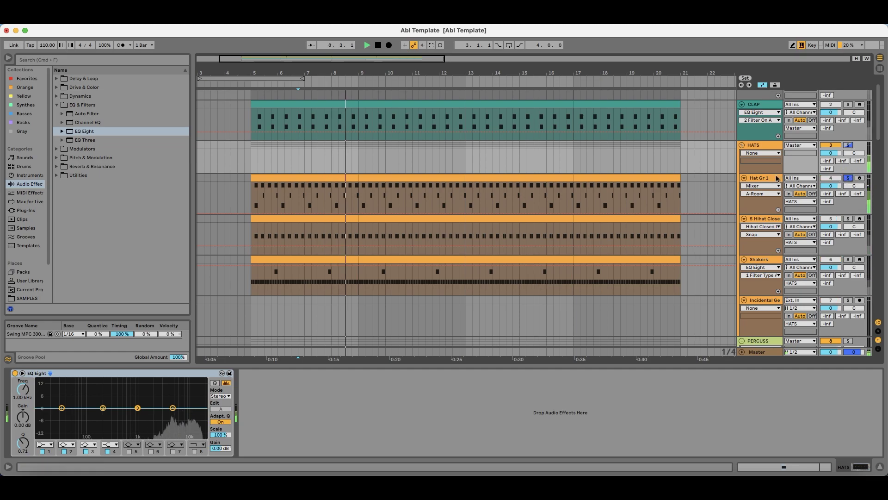
{"action": "left_click", "coordinate": [851, 178]}
Step: Add a Reverb after the EQ Eight on the HATS group
{"action": "left_click", "coordinate": [104, 167]}
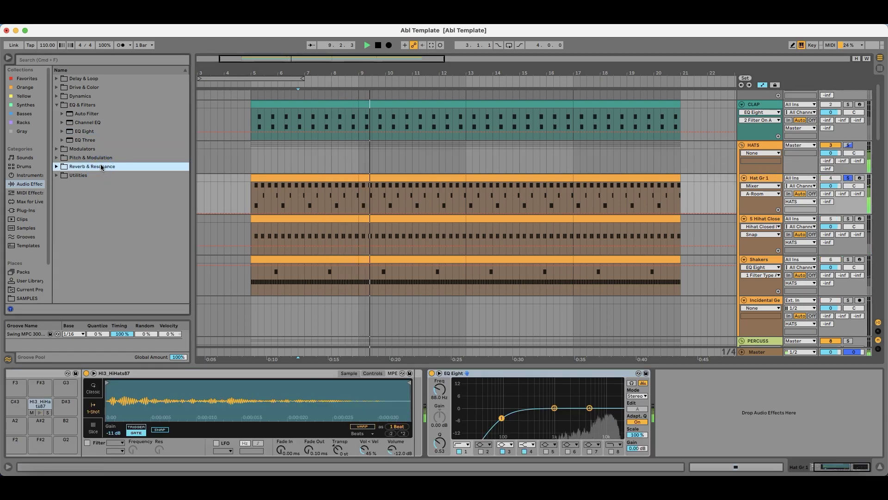
{"action": "key", "text": "Right"}
{"action": "key", "text": "Down"}
{"action": "key", "text": "Down"}
{"action": "key", "text": "Down"}
{"action": "key", "text": "Down"}
{"action": "left_click", "coordinate": [831, 162]}
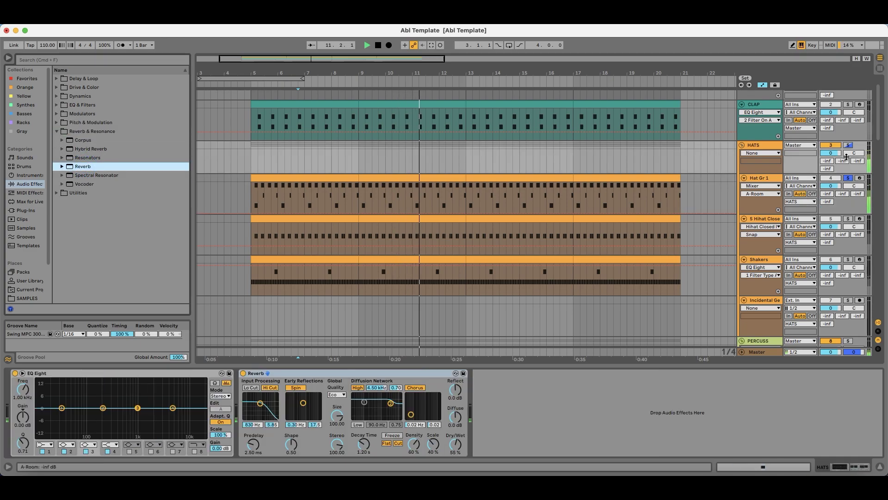
Step: With all of HATS soloed, set the Reverb to Mid quality, size 55.09, Spin off, and Lo Cut on with the input filter at 2.12 kHz
{"action": "left_click", "coordinate": [849, 146]}
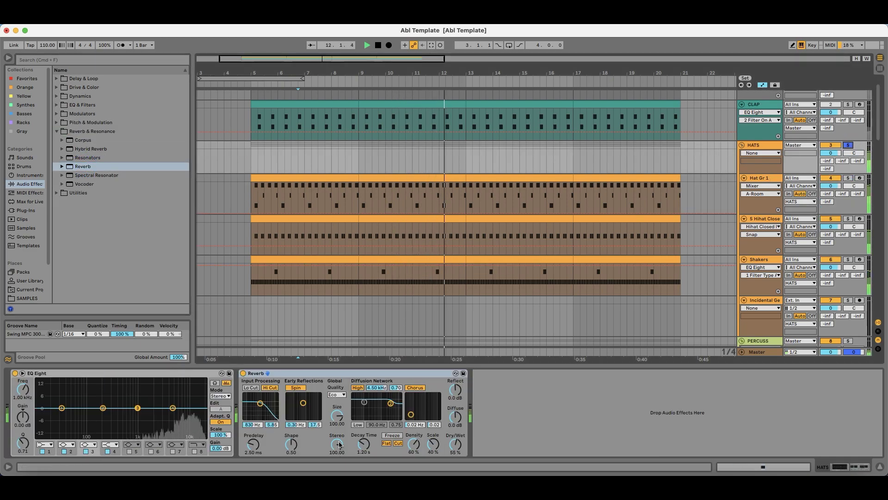
{"action": "left_click", "coordinate": [338, 394]}
{"action": "left_click", "coordinate": [337, 401]}
{"action": "left_click_drag", "start_coordinate": [337, 416], "coordinate": [337, 444]}
{"action": "left_click", "coordinate": [295, 387]}
{"action": "left_click", "coordinate": [250, 388]}
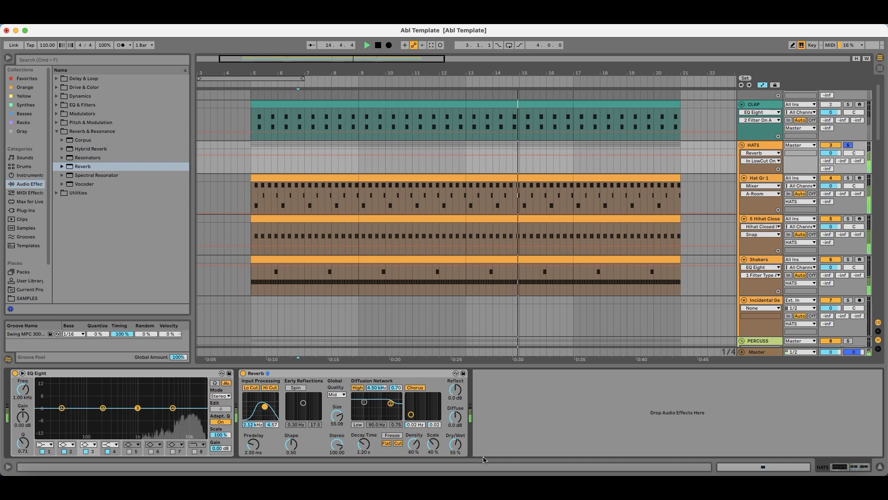
Step: Set the HATS Reverb to 7.9% Dry/Wet, 517 ms decay and 89% Scale, and enable its low shelf at 186 Hz, 0.28
{"action": "left_click_drag", "start_coordinate": [455, 444], "coordinate": [455, 458]}
{"action": "left_click_drag", "start_coordinate": [366, 444], "coordinate": [365, 458]}
{"action": "left_click", "coordinate": [454, 443]}
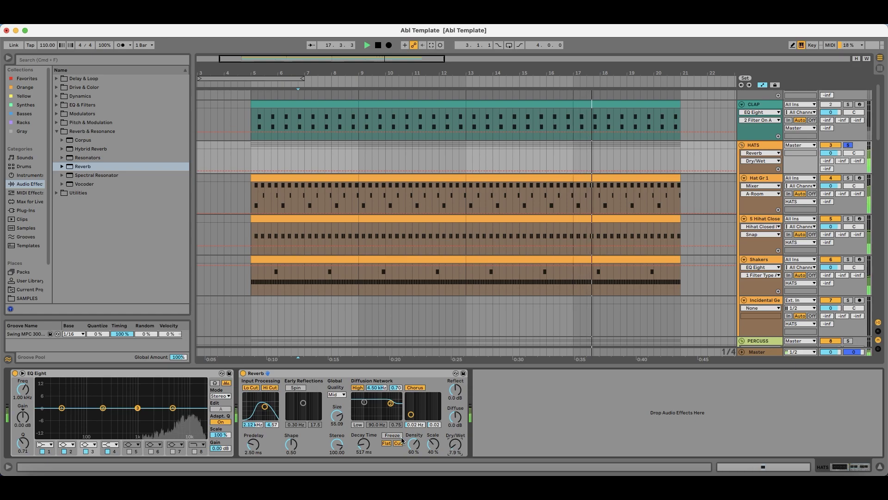
{"action": "left_click_drag", "start_coordinate": [431, 452], "coordinate": [431, 437]}
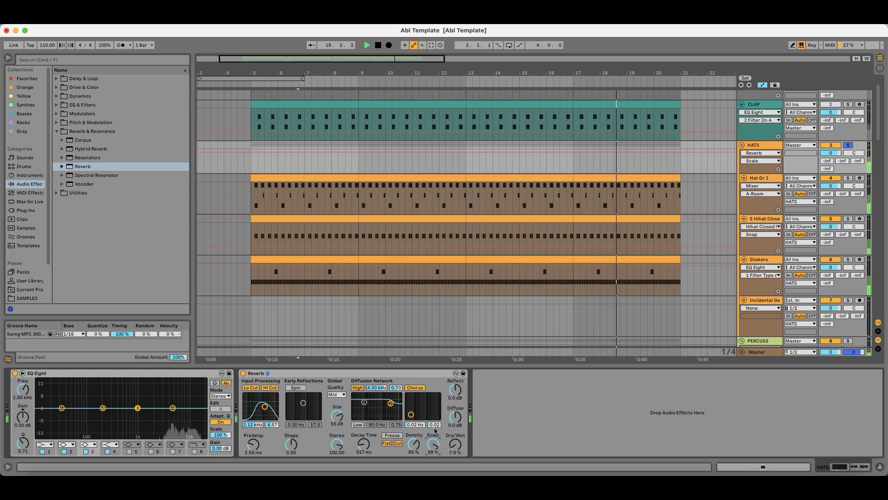
{"action": "left_click_drag", "start_coordinate": [362, 402], "coordinate": [369, 415]}
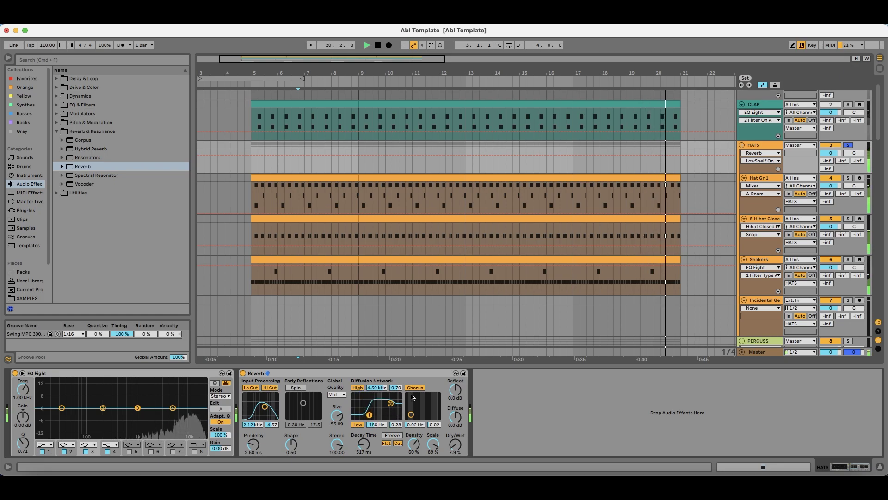
Step: Audition the closed hi-hat and Hat Gr 1 soloed in turn, comparing the HATS Reverb off and on
{"action": "left_click", "coordinate": [849, 220]}
{"action": "key", "text": "space"}
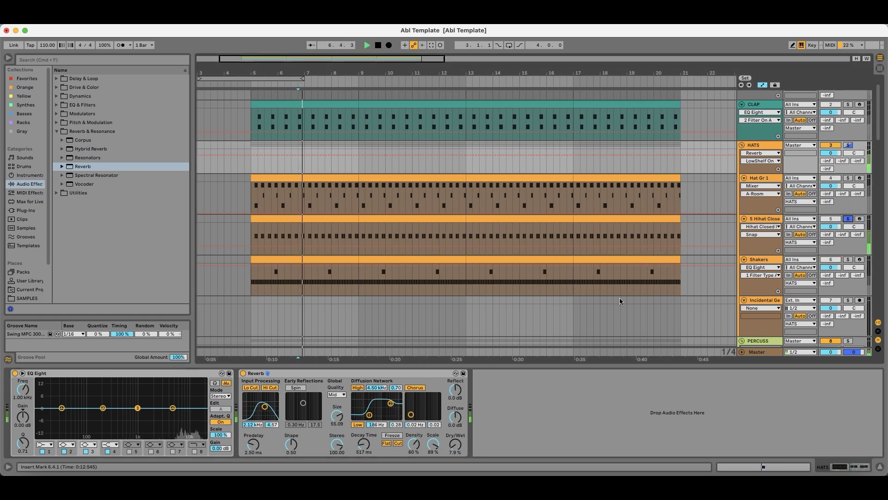
{"action": "left_click", "coordinate": [761, 220]}
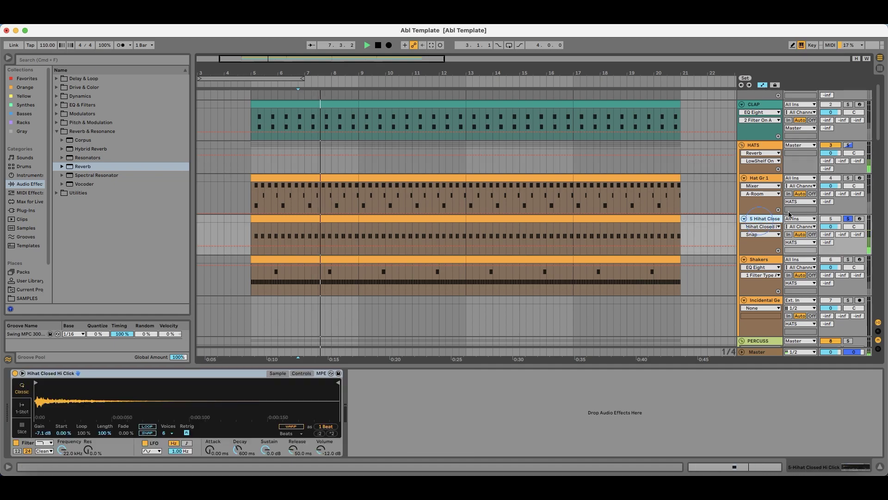
{"action": "left_click", "coordinate": [850, 179]}
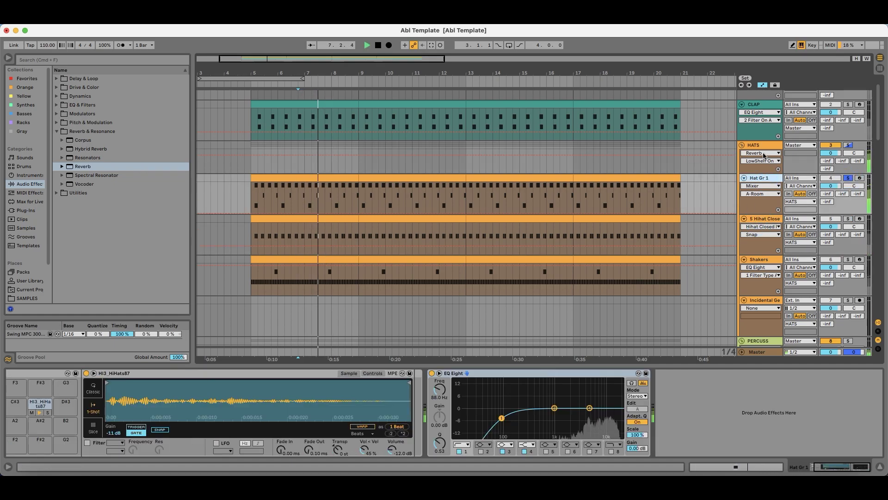
{"action": "left_click", "coordinate": [764, 155]}
{"action": "left_click", "coordinate": [243, 374]}
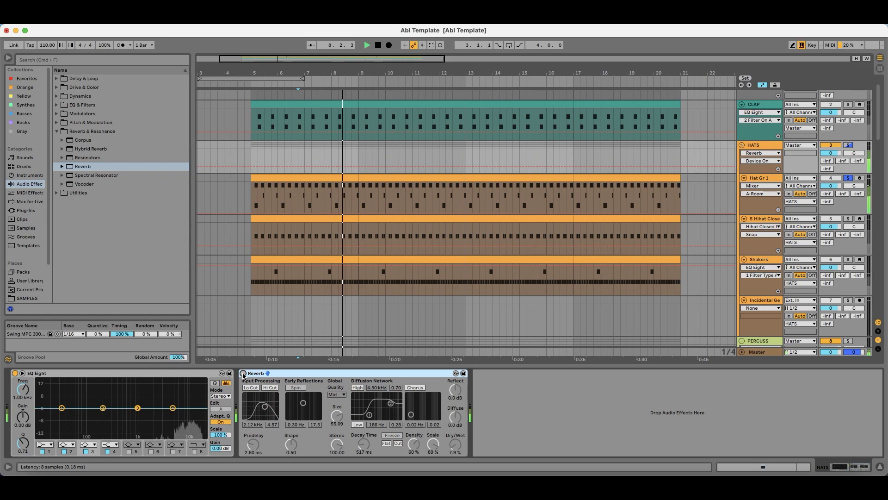
{"action": "left_click", "coordinate": [243, 374]}
Step: Adjust the HATS Reverb to 18% Dry/Wet, 814 ms decay, input filter 1.24 kHz with width 6.17, and low shelf 124 Hz at 0.40
{"action": "left_click_drag", "start_coordinate": [455, 445], "coordinate": [455, 398]}
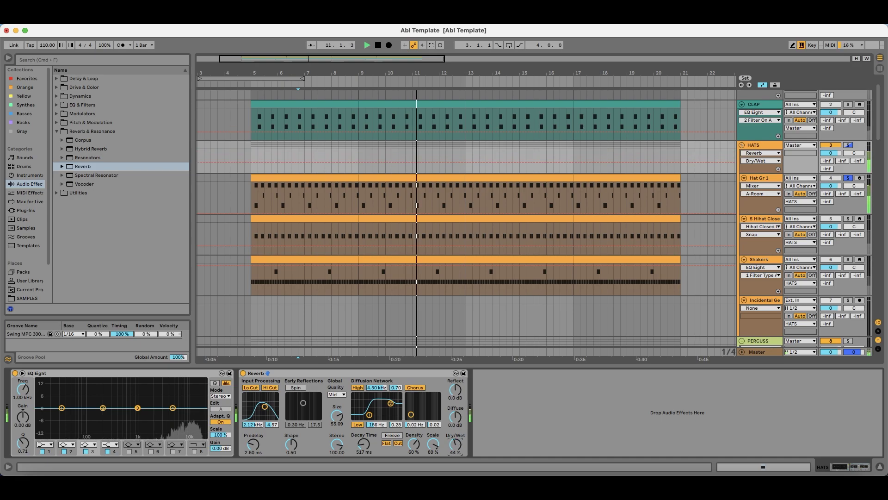
{"action": "left_click_drag", "start_coordinate": [360, 447], "coordinate": [367, 412]}
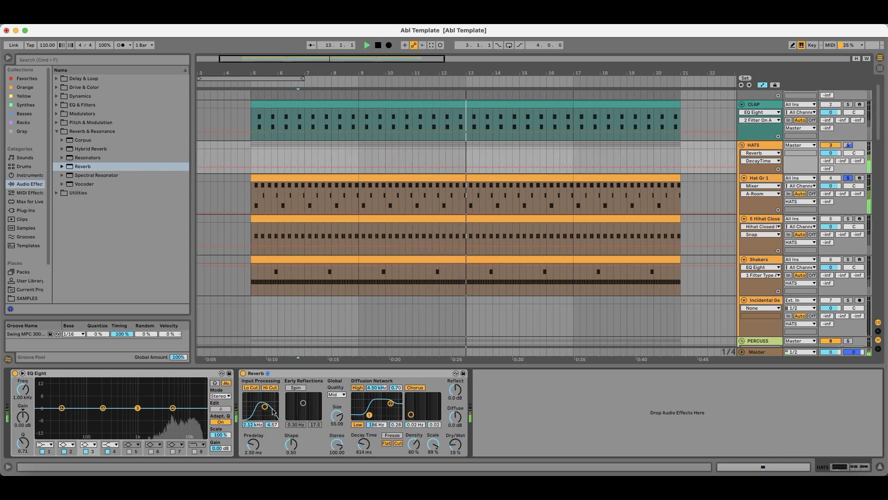
{"action": "left_click_drag", "start_coordinate": [264, 406], "coordinate": [262, 403]}
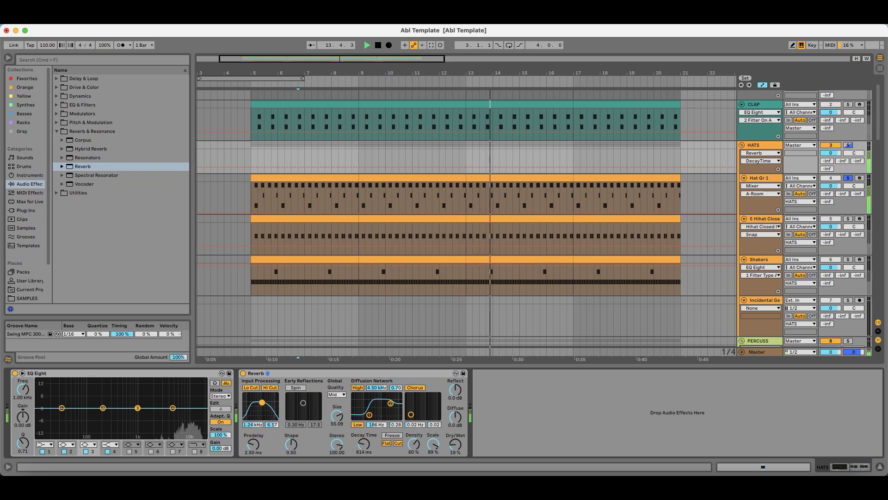
{"action": "left_click_drag", "start_coordinate": [369, 414], "coordinate": [366, 411]}
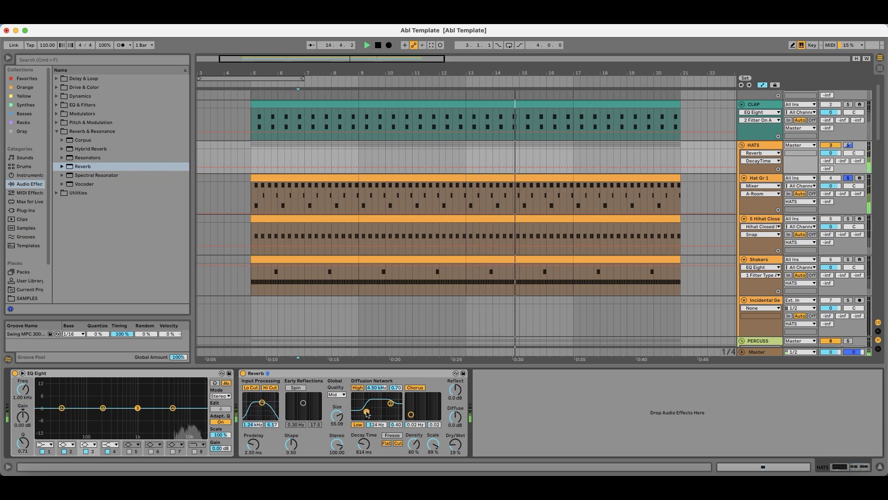
{"action": "left_click", "coordinate": [458, 452]}
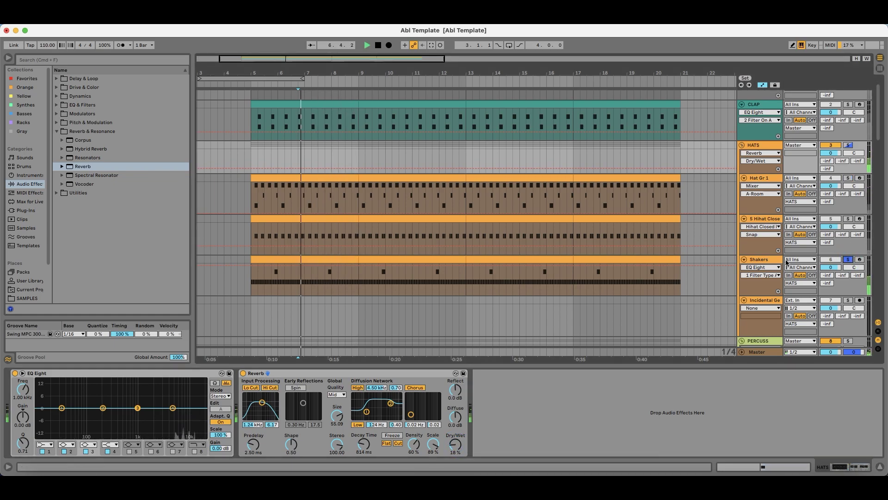
Step: Audition the Shakers, the closed hi-hat, the HATS group, the full mix and Hat Gr 1 in turn
{"action": "left_click", "coordinate": [848, 259]}
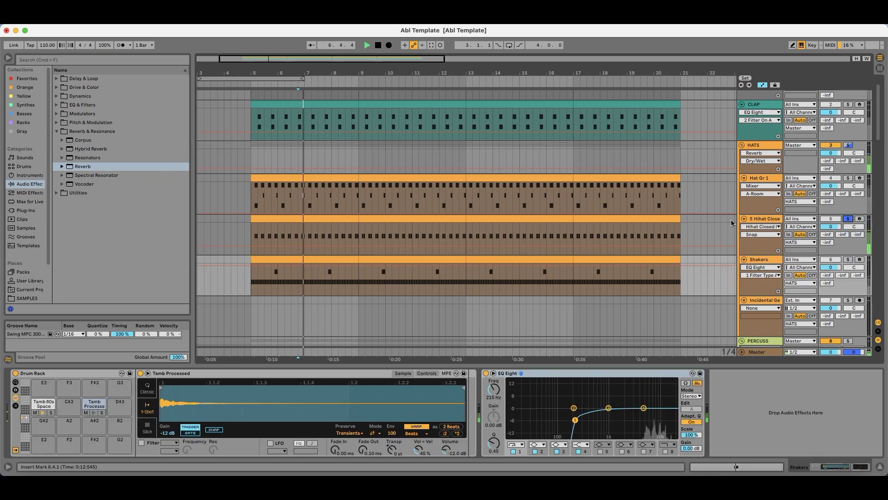
{"action": "left_click", "coordinate": [849, 219]}
{"action": "left_click", "coordinate": [849, 146]}
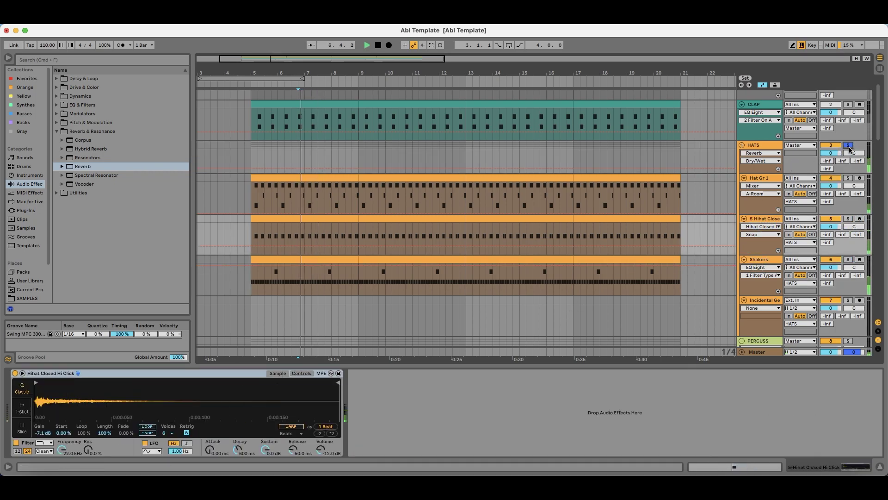
{"action": "left_click", "coordinate": [848, 146]}
{"action": "left_click_drag", "start_coordinate": [281, 70], "coordinate": [335, 55]}
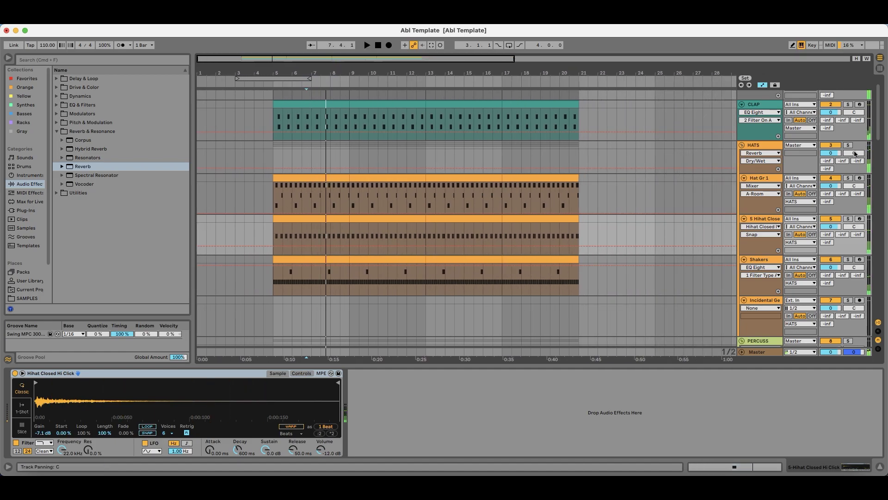
{"action": "left_click", "coordinate": [849, 177]}
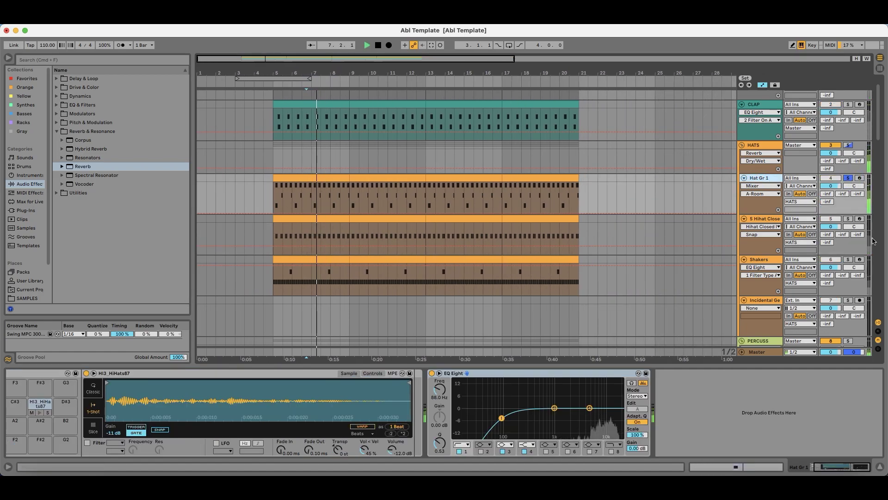
Step: Solo the closed hi-hat track and add a Chorus-Ensemble with 0% Warmth and 28% Dry/Wet
{"action": "left_click", "coordinate": [848, 218]}
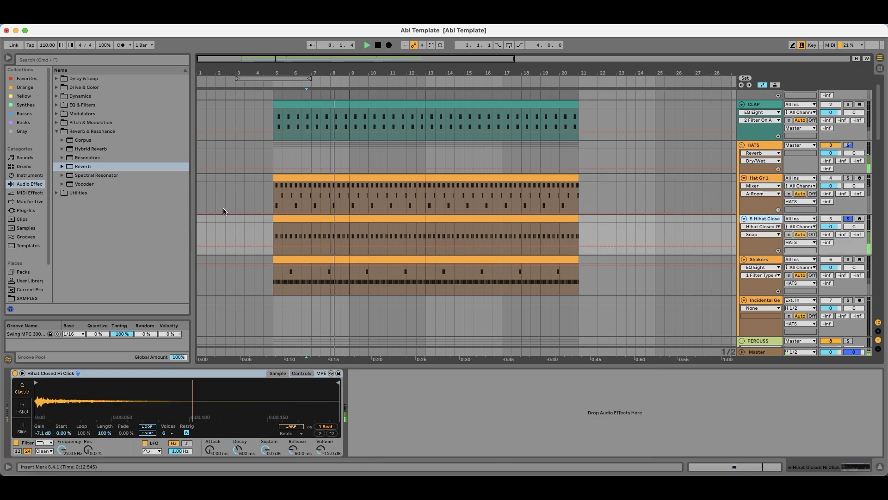
{"action": "left_click", "coordinate": [109, 131]}
{"action": "left_click", "coordinate": [109, 122]}
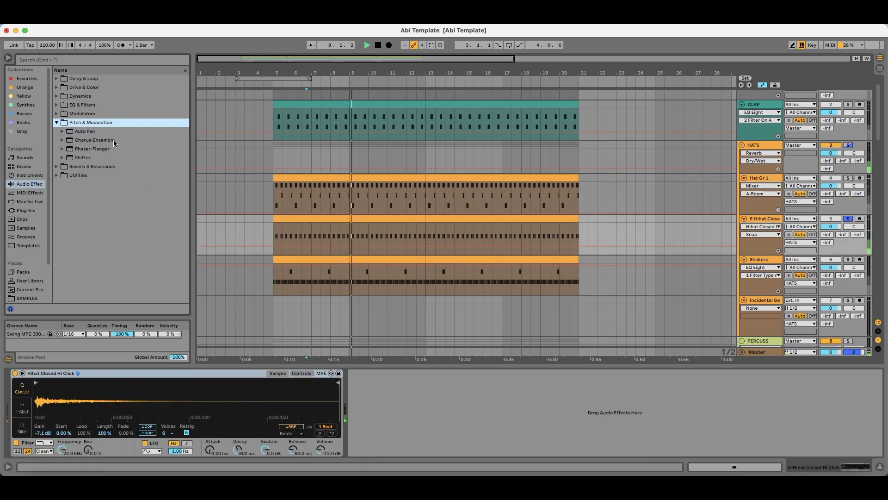
{"action": "left_click_drag", "start_coordinate": [95, 139], "coordinate": [448, 462]}
{"action": "left_click_drag", "start_coordinate": [447, 416], "coordinate": [447, 370]}
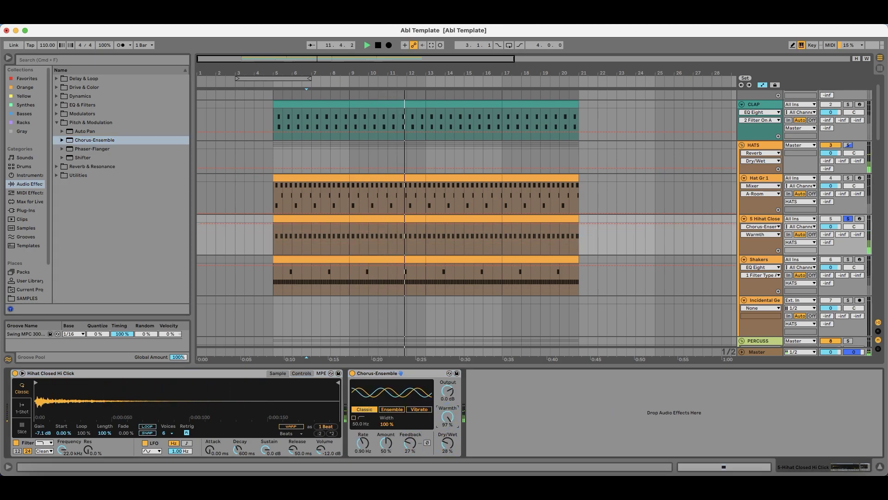
{"action": "left_click_drag", "start_coordinate": [447, 416], "coordinate": [447, 441]}
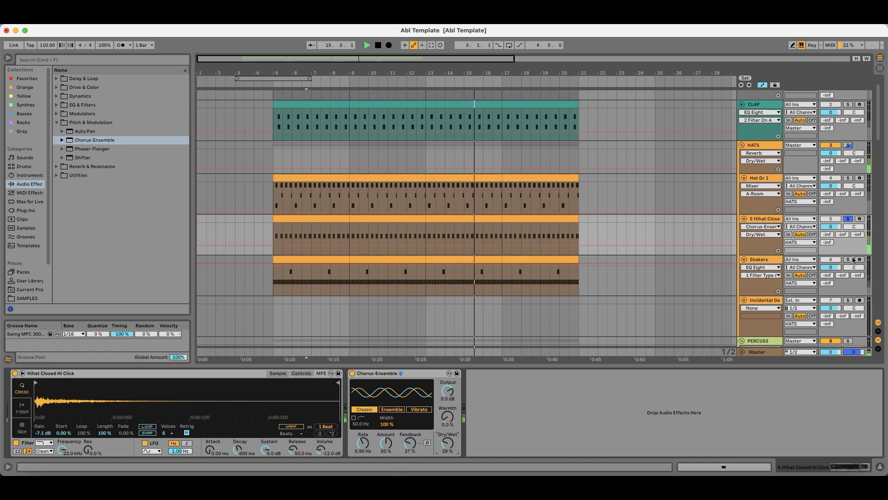
Step: Solo the Shakers track and boost its EQ Eight band 3 by 6.32 dB at 2.40 kHz
{"action": "left_click", "coordinate": [771, 261]}
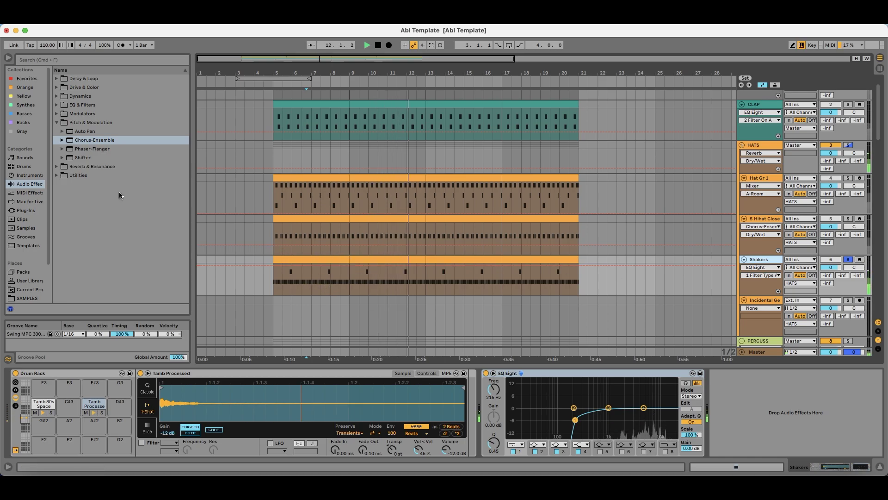
{"action": "key", "text": "space"}
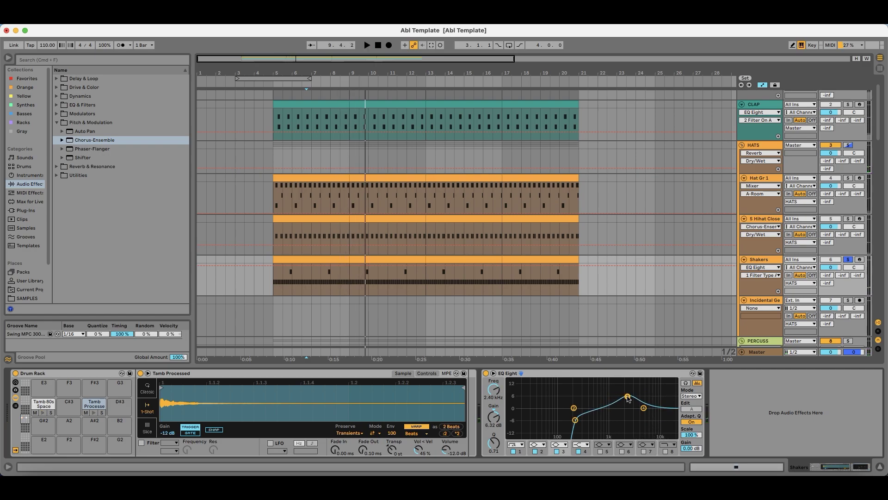
Step: Try a Shaper on Shakers, replace it with an LFO mapped to EQ Eight's band 3 frequency, and set the LFO rate to 0.25 Hz
{"action": "left_click", "coordinate": [90, 122]}
{"action": "left_click", "coordinate": [83, 113]}
{"action": "left_click_drag", "start_coordinate": [82, 139], "coordinate": [770, 421]}
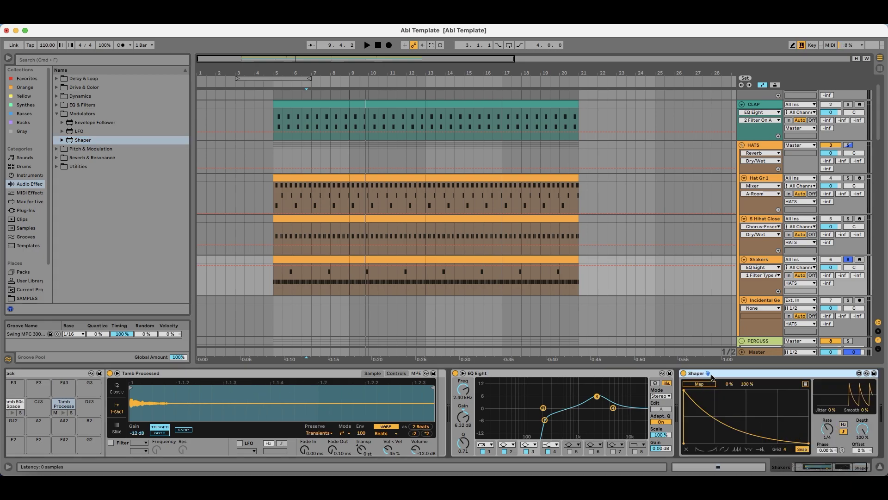
{"action": "key", "text": "Delete"}
{"action": "mouse_move", "coordinate": [80, 133]}
{"action": "left_mouse_down"}
{"action": "mouse_move", "coordinate": [755, 397]}
{"action": "mouse_move", "coordinate": [739, 399]}
{"action": "left_mouse_up"}
{"action": "left_click", "coordinate": [701, 384]}
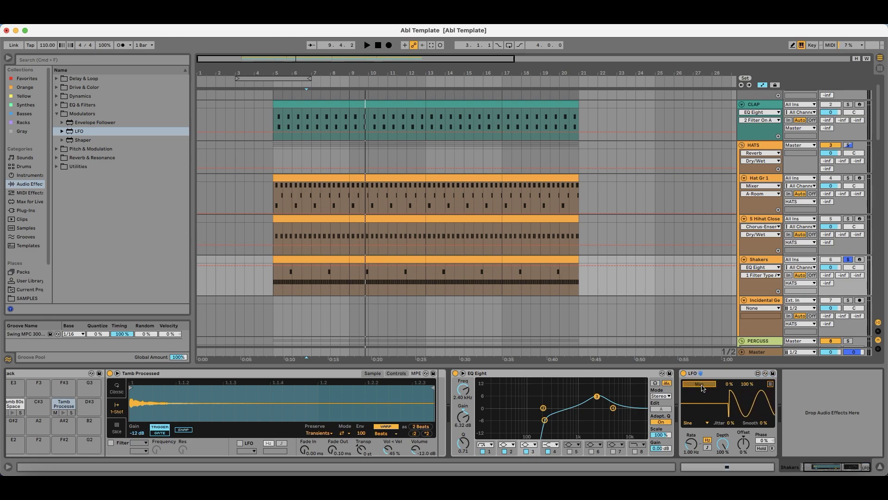
{"action": "left_click", "coordinate": [463, 391]}
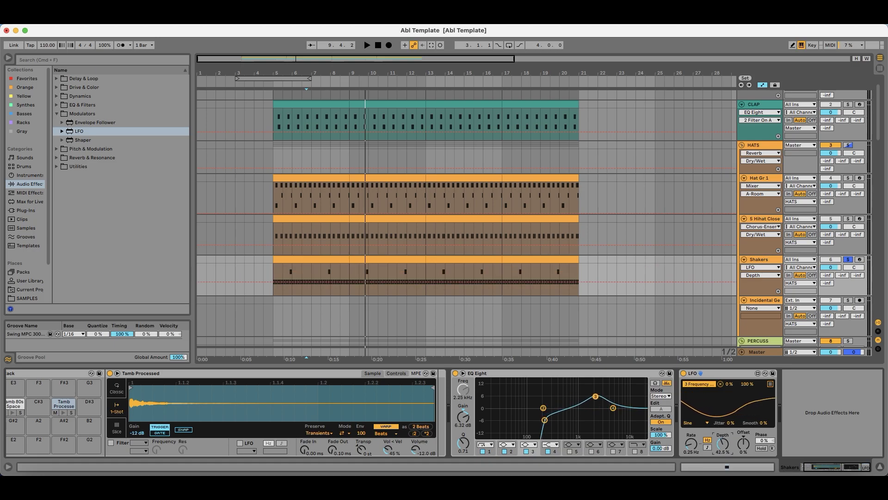
Step: Set the Shakers LFO to 26.8% Depth and 41% Offset during playback, and reduce EQ Eight band 3's gain to about 3.6 dB
{"action": "left_click_drag", "start_coordinate": [744, 445], "coordinate": [744, 433]}
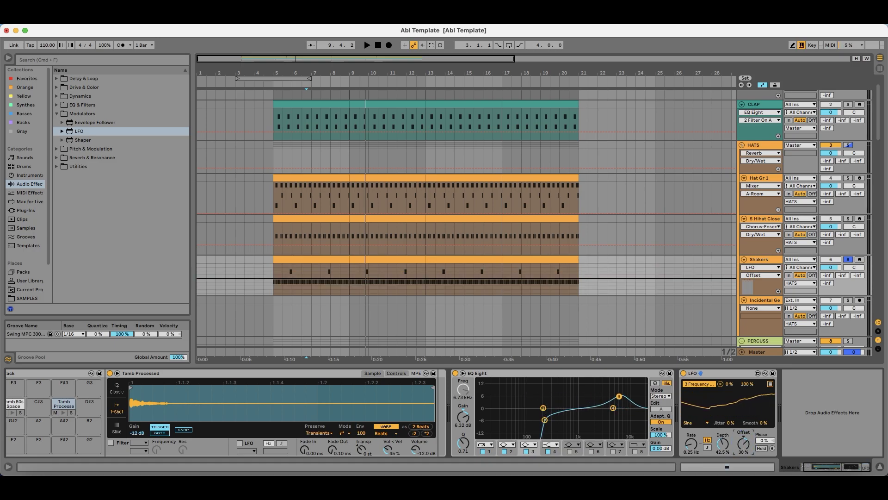
{"action": "left_click_drag", "start_coordinate": [729, 449], "coordinate": [730, 458]}
{"action": "key", "text": "space"}
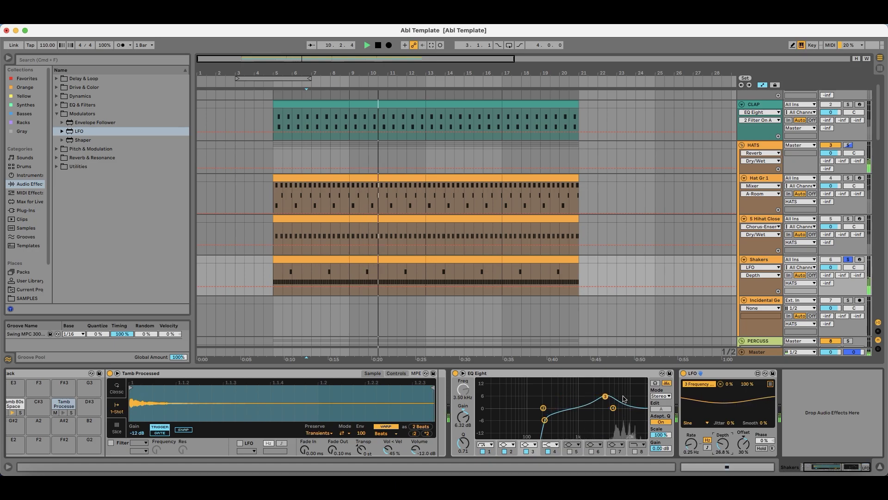
{"action": "left_click_drag", "start_coordinate": [743, 443], "coordinate": [743, 442]}
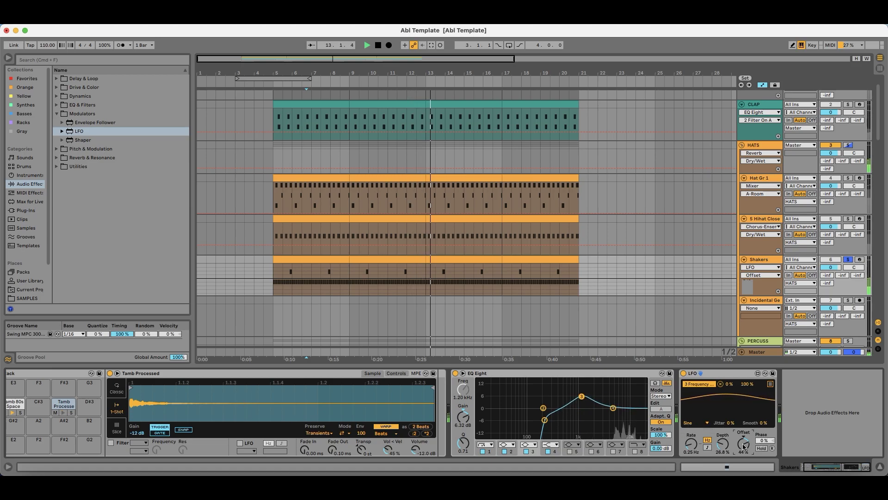
{"action": "left_click_drag", "start_coordinate": [610, 397], "coordinate": [618, 399]}
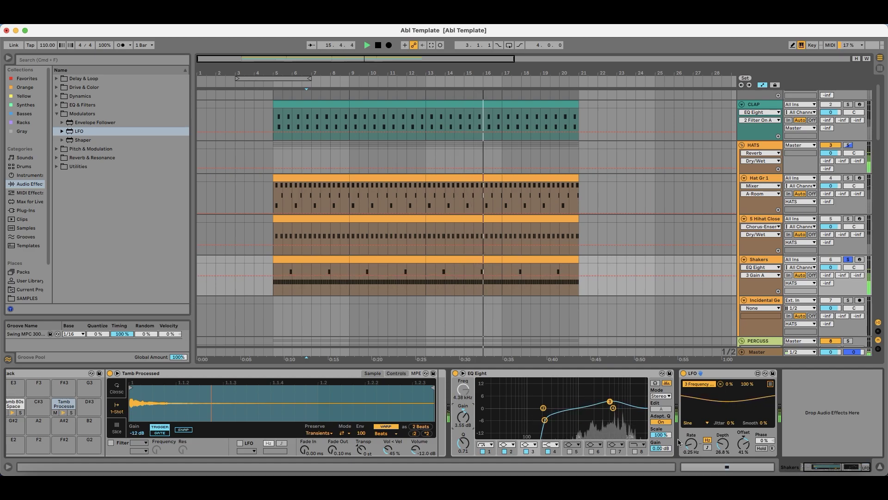
Step: Set the Shakers LFO rate to 0.33 Hz and play back from the first Shakers clip with the solo off
{"action": "left_click", "coordinate": [696, 442]}
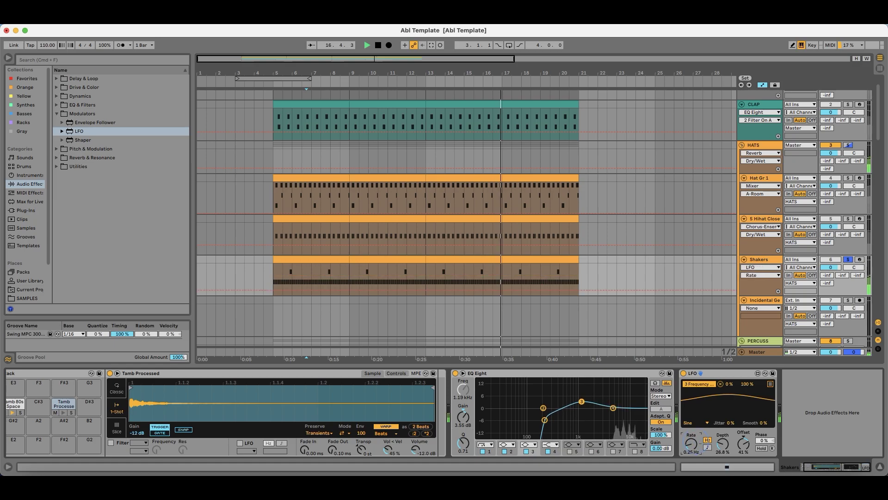
{"action": "left_click_drag", "start_coordinate": [696, 442], "coordinate": [696, 440]}
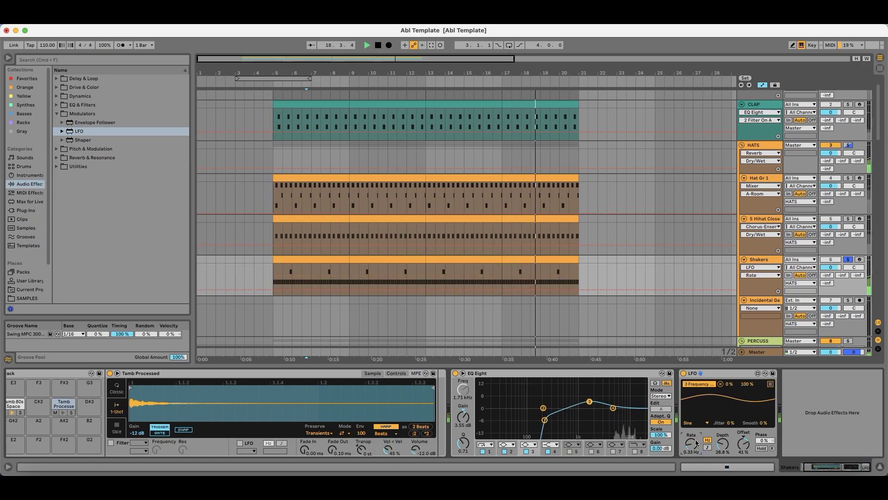
{"action": "left_click", "coordinate": [337, 259]}
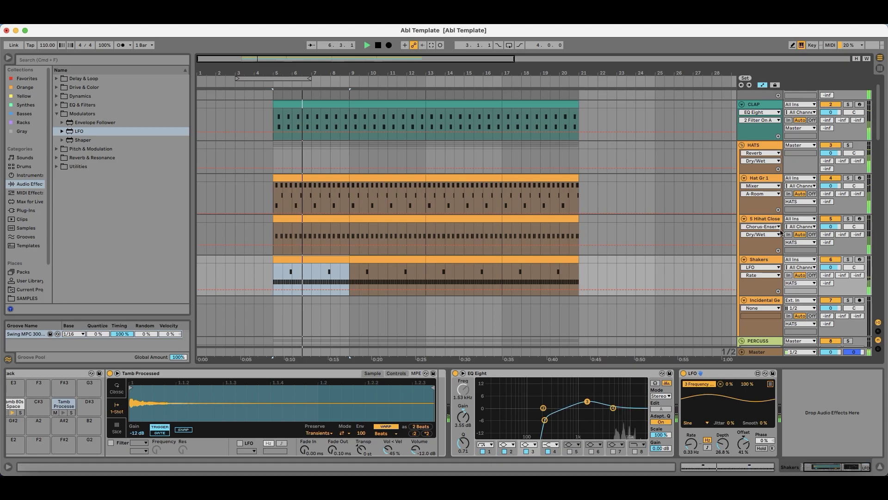
Step: Solo the closed hi-hat track, switch the solo to Hat Gr 1, and lower Hat Gr 1's volume to -1.5 dB
{"action": "left_click", "coordinate": [805, 250]}
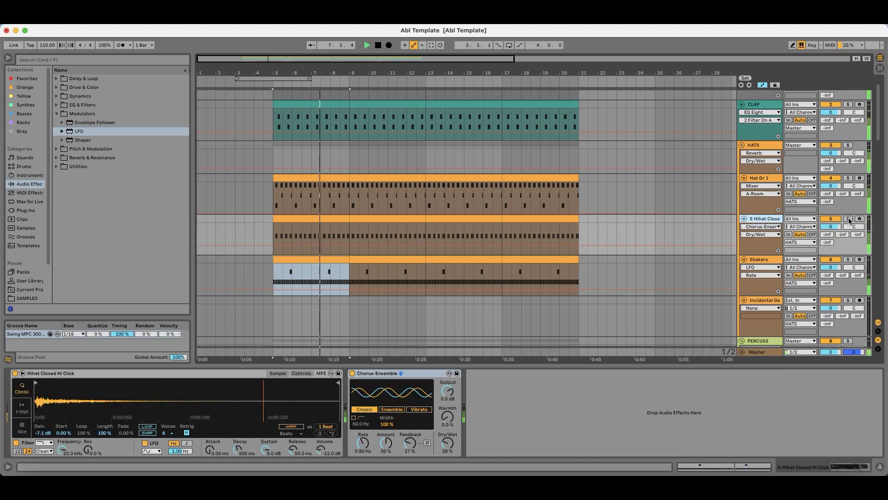
{"action": "left_click", "coordinate": [848, 219]}
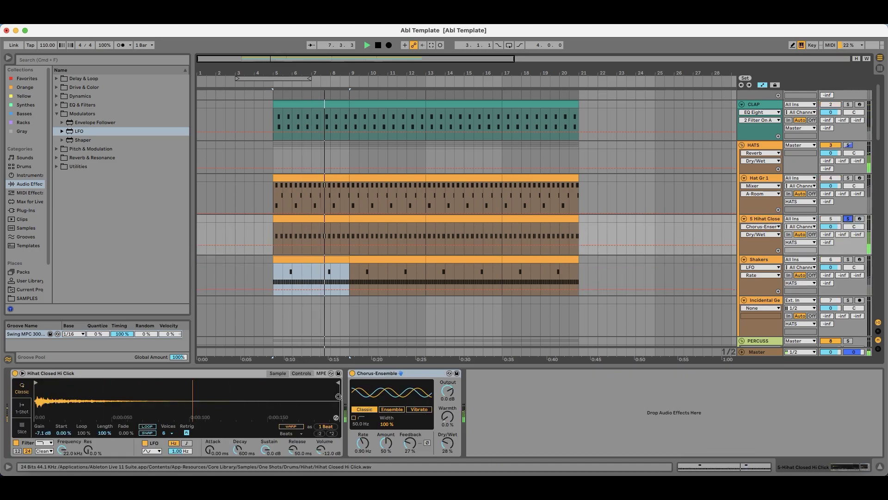
{"action": "left_click", "coordinate": [849, 178]}
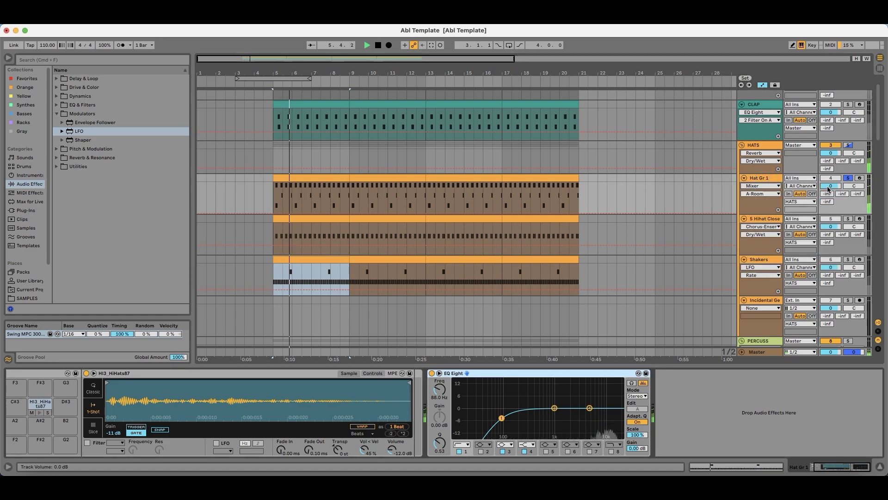
{"action": "left_click_drag", "start_coordinate": [828, 189], "coordinate": [828, 193]}
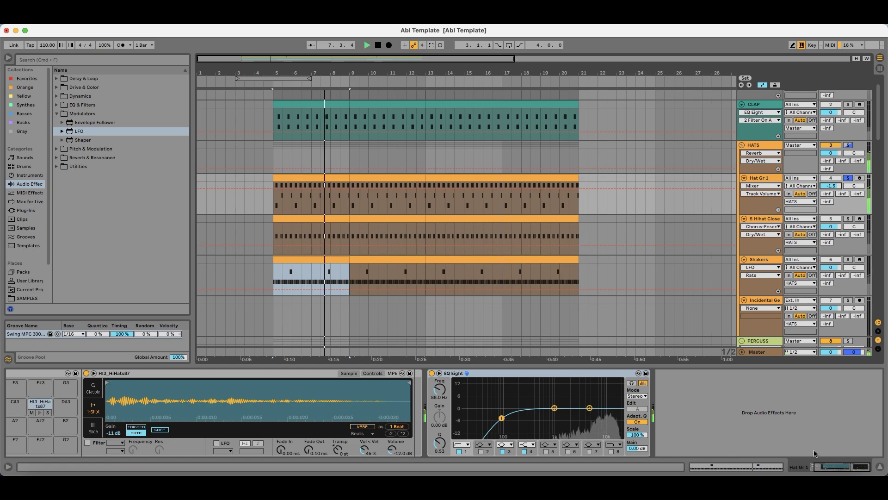
Step: Collapse Hat Gr 1's EQ Eight and open the HI3_HiHats75 pad in its Drum Rack while auditioning the first clip
{"action": "left_click", "coordinate": [449, 408]}
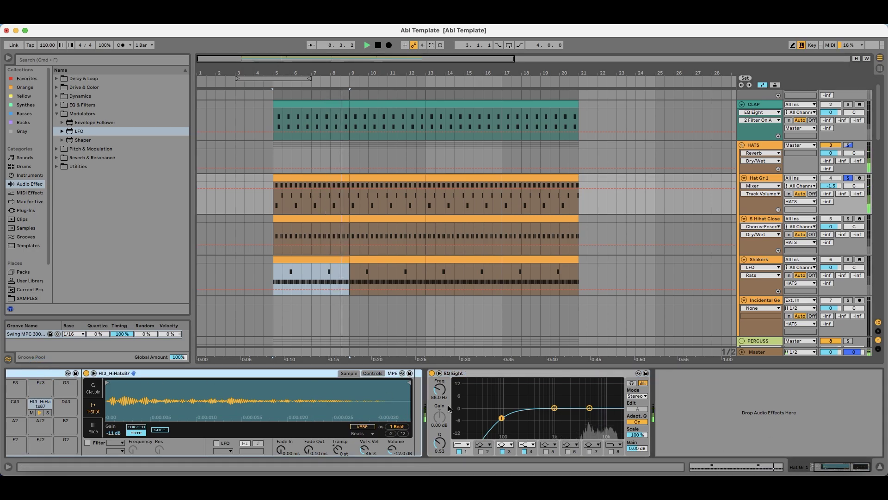
{"action": "left_click", "coordinate": [476, 374]}
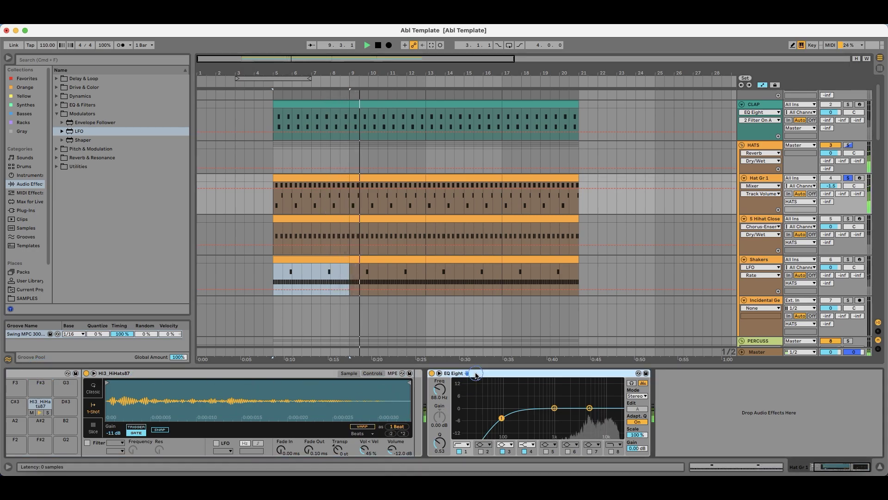
{"action": "double_click", "coordinate": [476, 374]}
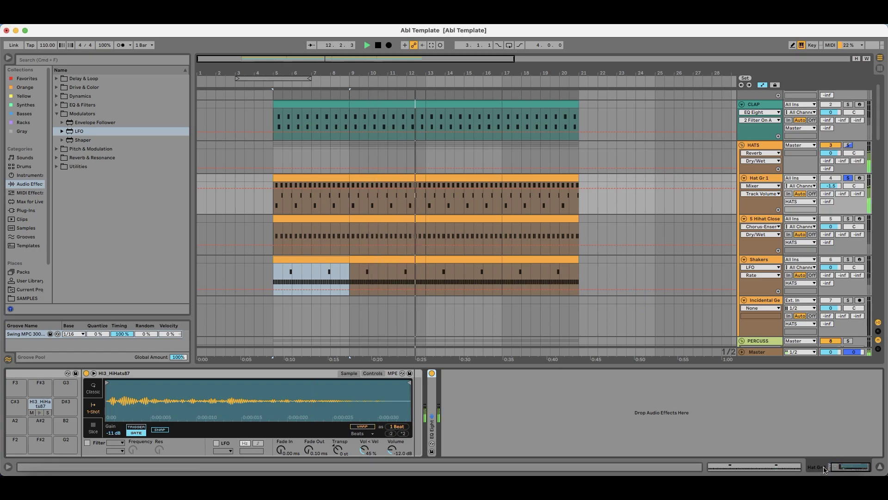
{"action": "key", "text": "space"}
{"action": "left_click", "coordinate": [18, 384]}
{"action": "key", "text": "space"}
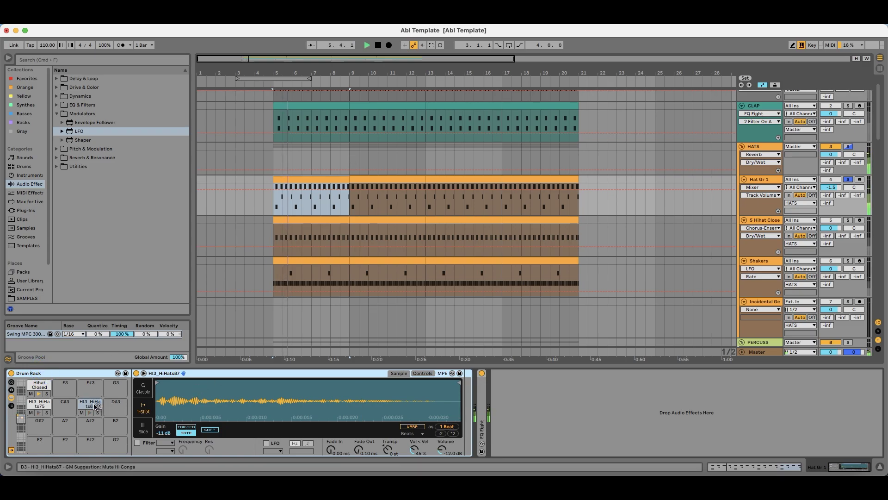
{"action": "left_click", "coordinate": [37, 404]}
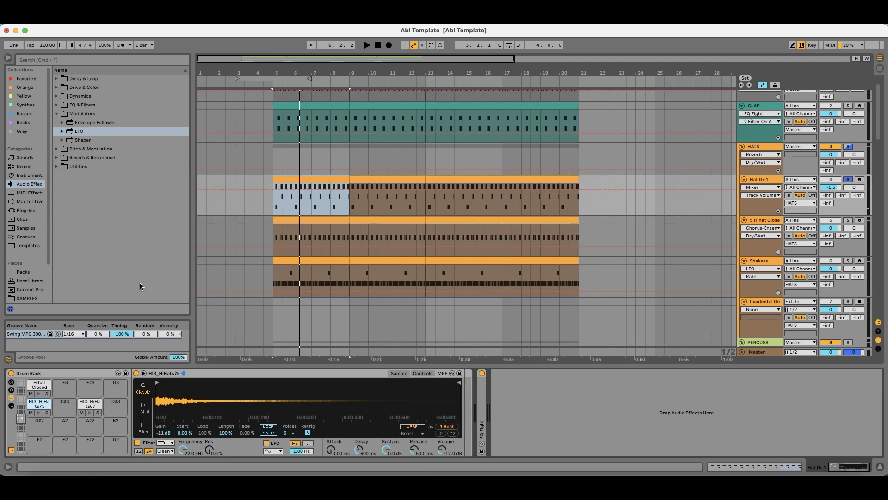
Step: Add a Chorus-Ensemble to the HI3_HiHats75 pad and set it to 57% Feedback and 55% Dry/Wet
{"action": "left_click", "coordinate": [98, 113]}
{"action": "left_click", "coordinate": [99, 122]}
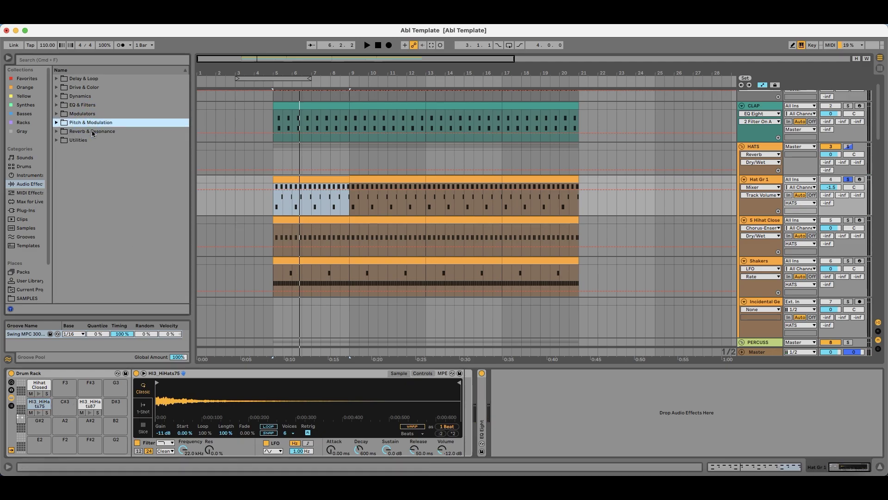
{"action": "left_click", "coordinate": [98, 131]}
{"action": "key", "text": "Up"}
{"action": "left_click_drag", "start_coordinate": [90, 140], "coordinate": [468, 423]}
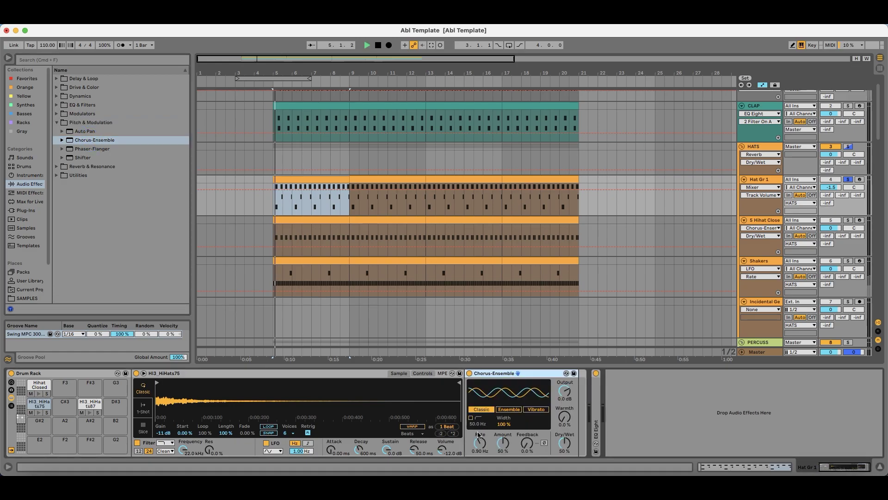
{"action": "key", "text": "space"}
{"action": "left_click_drag", "start_coordinate": [527, 443], "coordinate": [526, 435]}
{"action": "key", "text": "space"}
{"action": "key", "text": "space"}
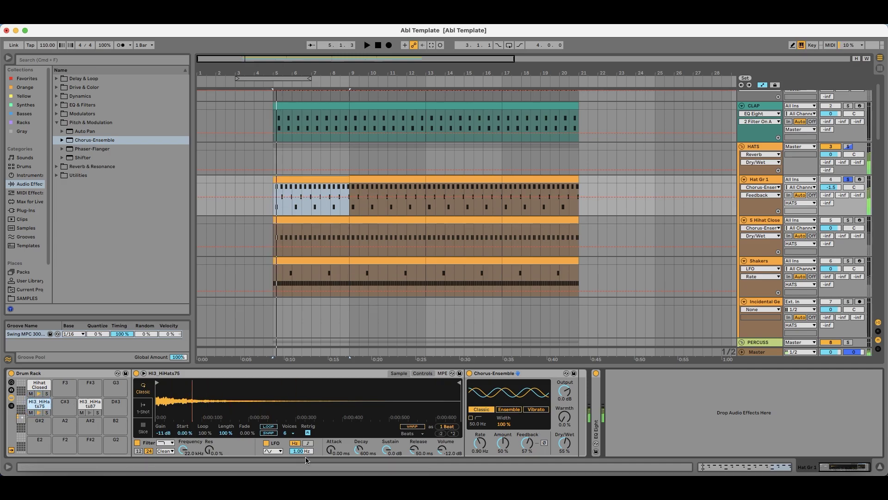
Step: Set the HI3_HiHats75 sample's attack to 65.9 ms and its gain to -14 dB, auditioning the loop
{"action": "mouse_move", "coordinate": [331, 448]}
{"action": "left_mouse_down"}
{"action": "mouse_move", "coordinate": [330, 435]}
{"action": "mouse_move", "coordinate": [330, 451]}
{"action": "left_mouse_up"}
{"action": "key", "text": "space"}
{"action": "key", "text": "space"}
{"action": "key", "text": "space"}
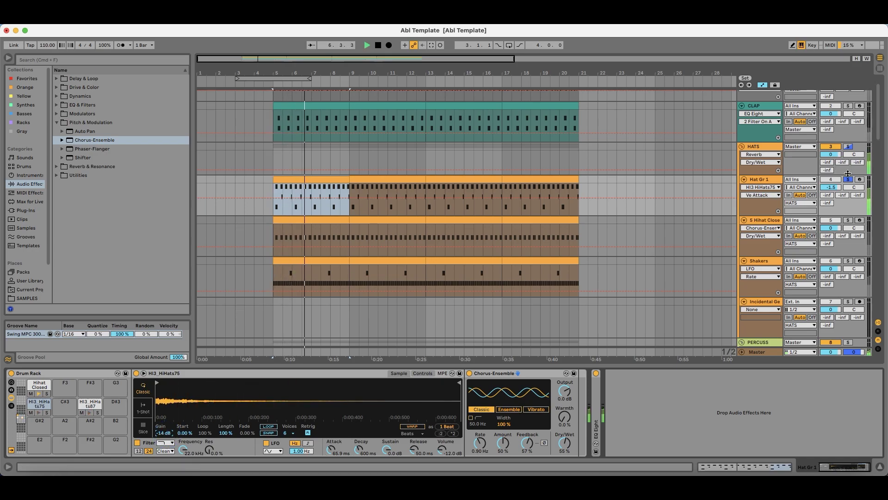
Step: Open the Hihat Closed Clean pad and lower its sample gain to -5.4 dB during playback
{"action": "left_click", "coordinate": [38, 386]}
{"action": "key", "text": "space"}
{"action": "key", "text": "space"}
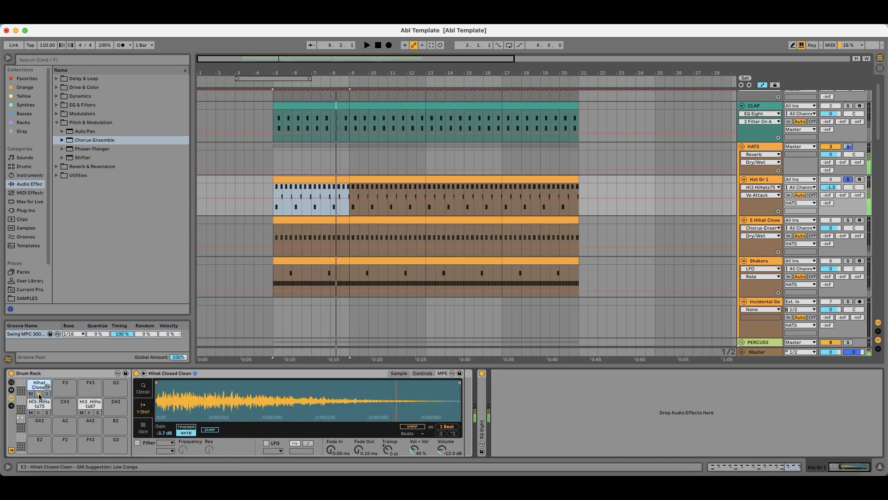
{"action": "left_click_drag", "start_coordinate": [165, 433], "coordinate": [164, 441]}
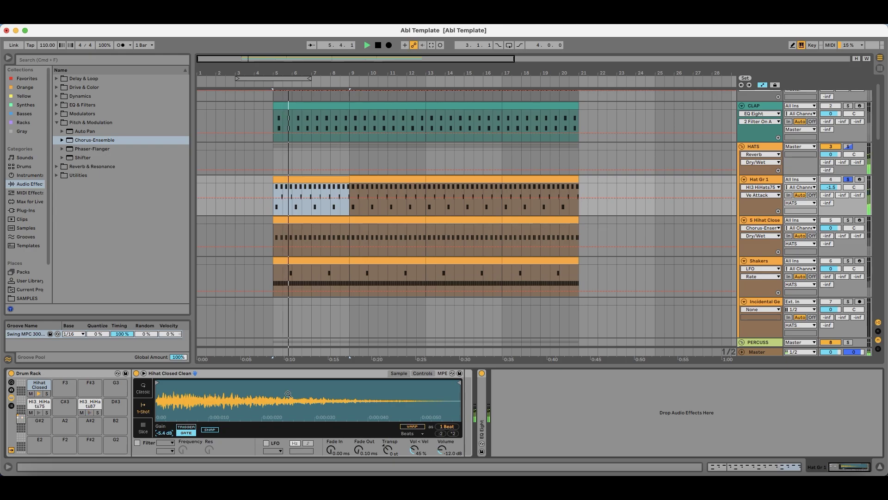
{"action": "key", "text": "space"}
{"action": "key", "text": "space"}
Step: Turn off the solo to hear the full mix and raise Hat Gr 1's volume to -0.8 dB
{"action": "left_click", "coordinate": [852, 148]}
{"action": "left_click_drag", "start_coordinate": [313, 69], "coordinate": [312, 73]}
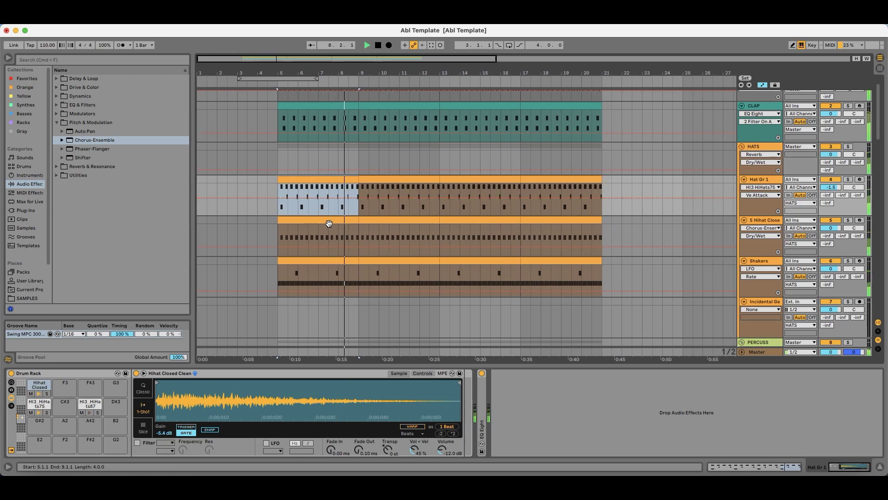
{"action": "left_click_drag", "start_coordinate": [831, 187], "coordinate": [831, 180]}
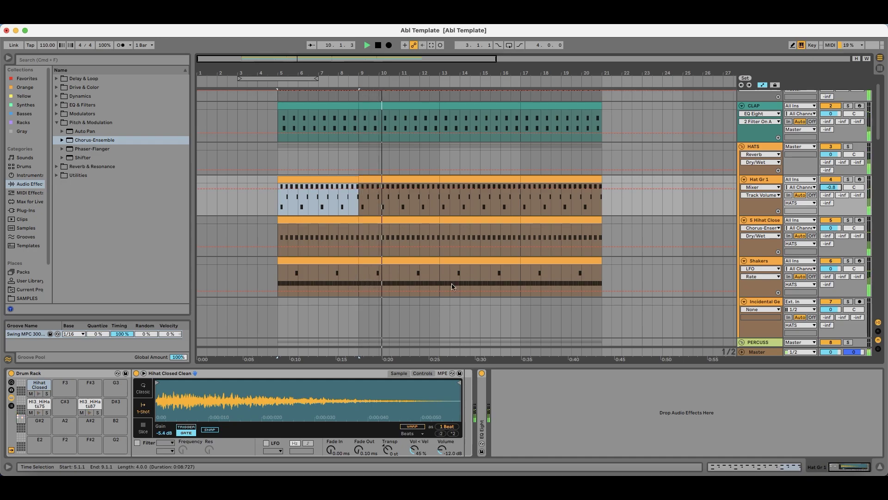
Step: Solo Hat Gr 1 and pan its HI3_HiHats75 sample to 20L
{"action": "left_click", "coordinate": [848, 179]}
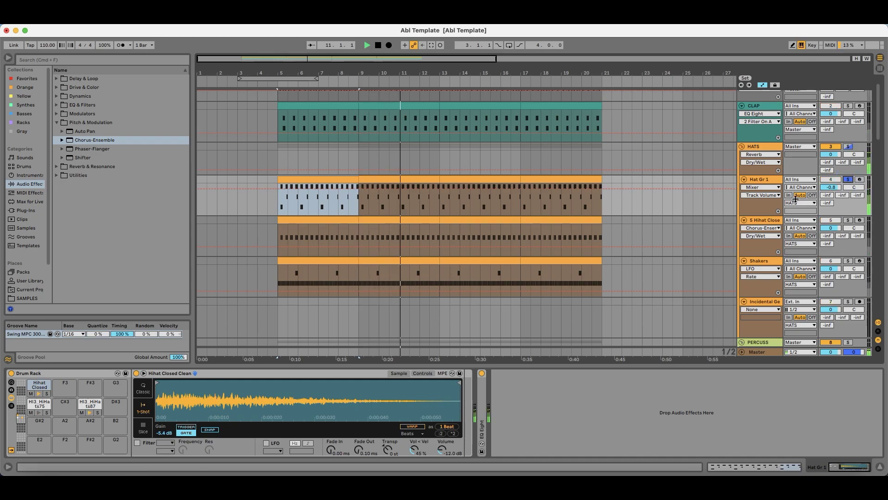
{"action": "left_click", "coordinate": [42, 403]}
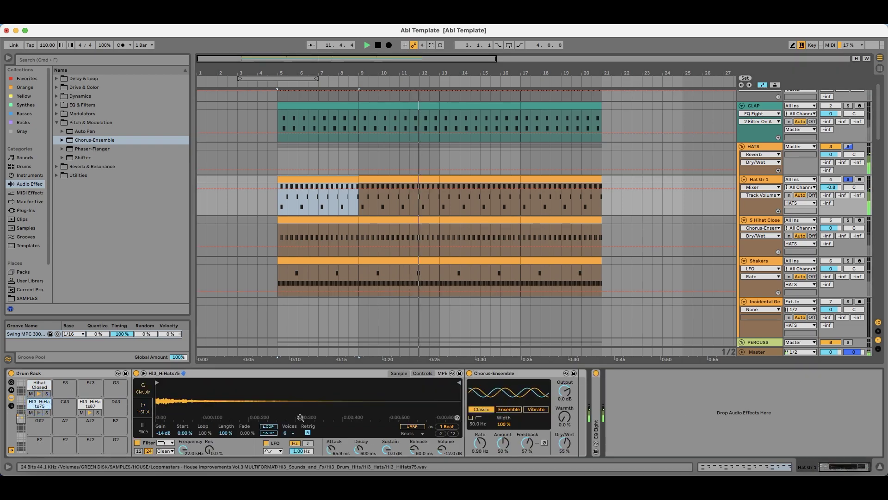
{"action": "left_click", "coordinate": [422, 373]}
{"action": "left_click_drag", "start_coordinate": [348, 430], "coordinate": [347, 437]}
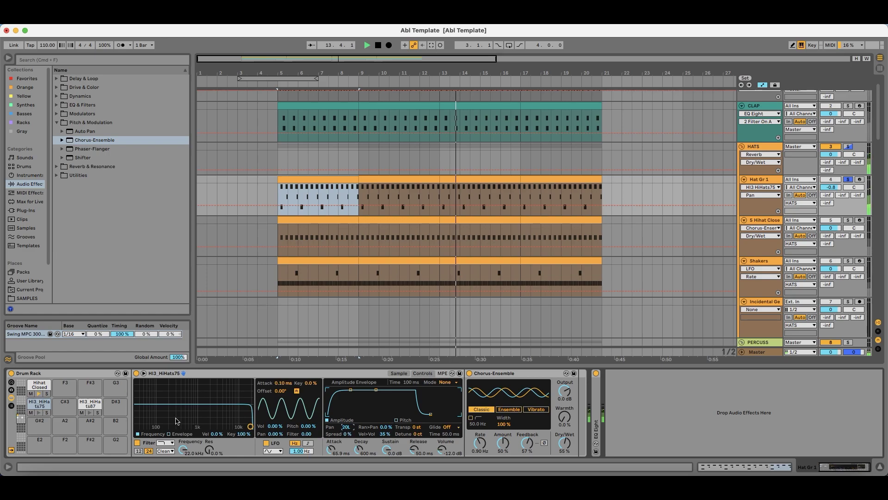
Step: Pan the HI3_HiHats87 sample to 23R, lower its gain to -18 dB, and return to the full mix without solo
{"action": "left_click", "coordinate": [90, 403]}
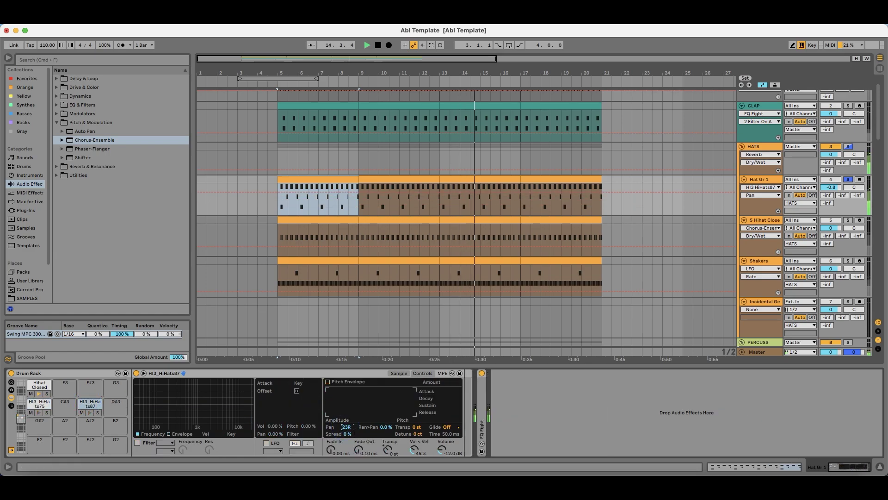
{"action": "left_click", "coordinate": [399, 372]}
{"action": "left_click_drag", "start_coordinate": [160, 432], "coordinate": [160, 439]}
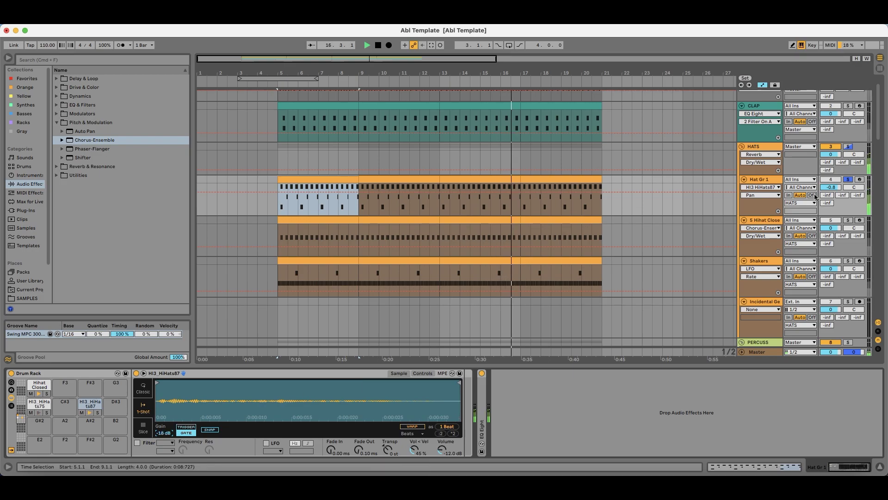
{"action": "left_click", "coordinate": [848, 146]}
{"action": "left_click", "coordinate": [848, 146]}
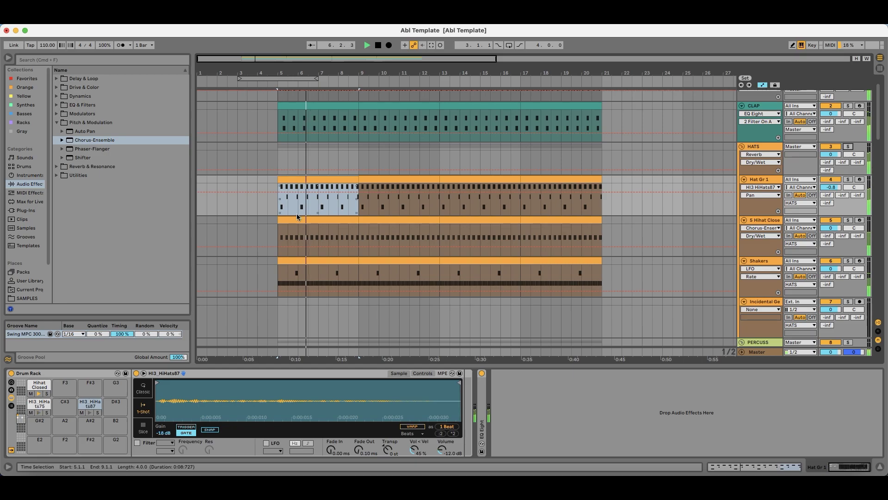
Step: Lower the Lead Melody track's volume to -1.1 dB in the INST group
{"action": "scroll", "coordinate": [353, 258], "scroll_direction": "down", "scroll_amount": 1}
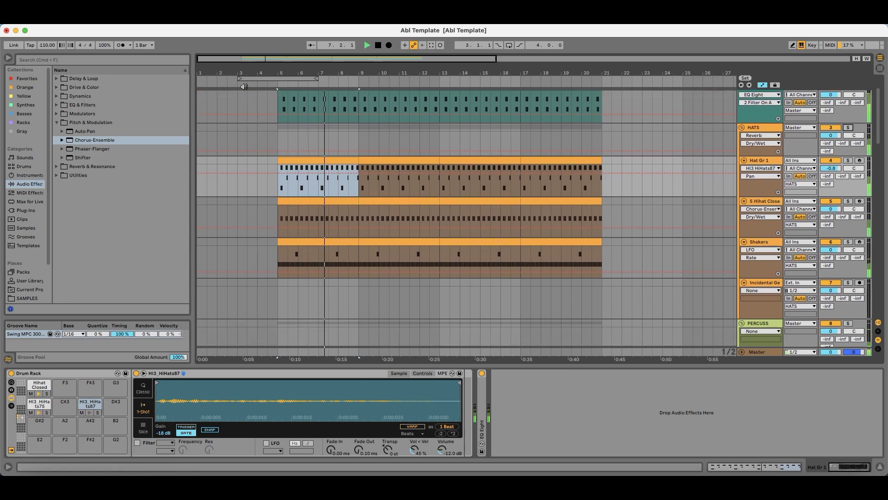
{"action": "scroll", "coordinate": [387, 247], "scroll_direction": "up", "scroll_amount": 3}
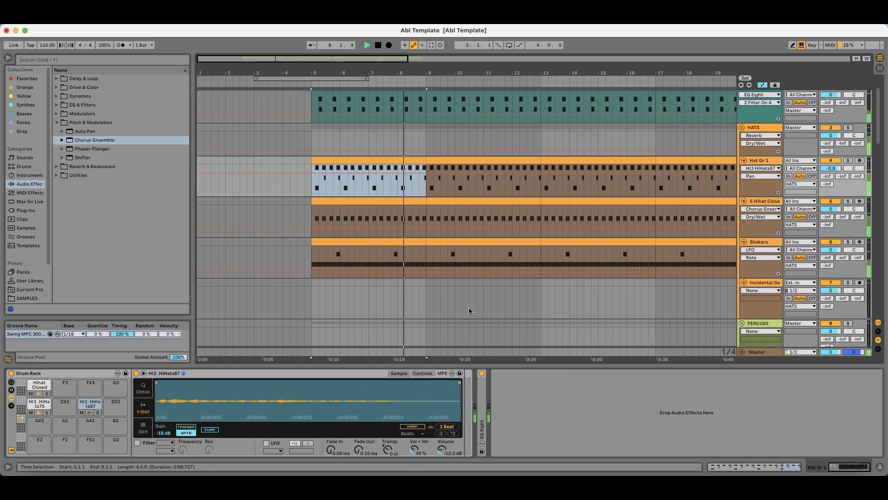
{"action": "scroll", "coordinate": [468, 310], "scroll_direction": "down", "scroll_amount": 6}
{"action": "mouse_move", "coordinate": [424, 74]}
{"action": "left_mouse_down"}
{"action": "mouse_move", "coordinate": [424, 56]}
{"action": "mouse_move", "coordinate": [424, 65]}
{"action": "left_mouse_up"}
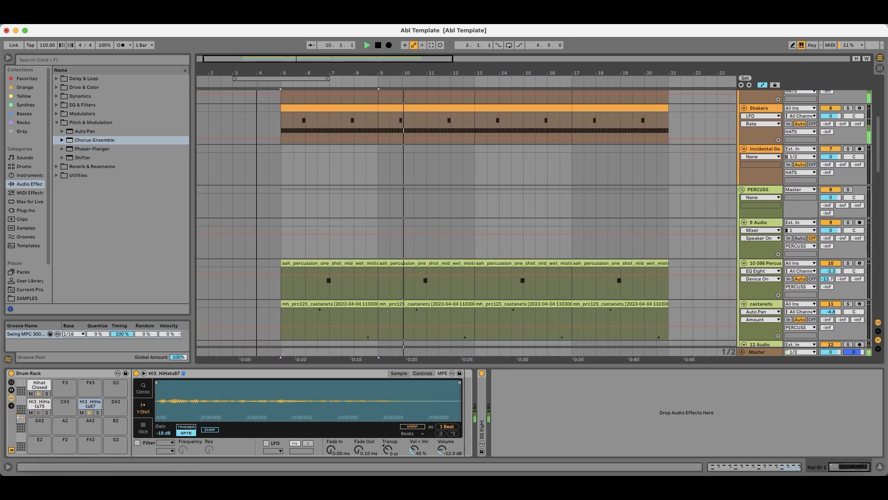
{"action": "scroll", "coordinate": [375, 168], "scroll_direction": "left", "scroll_amount": 2}
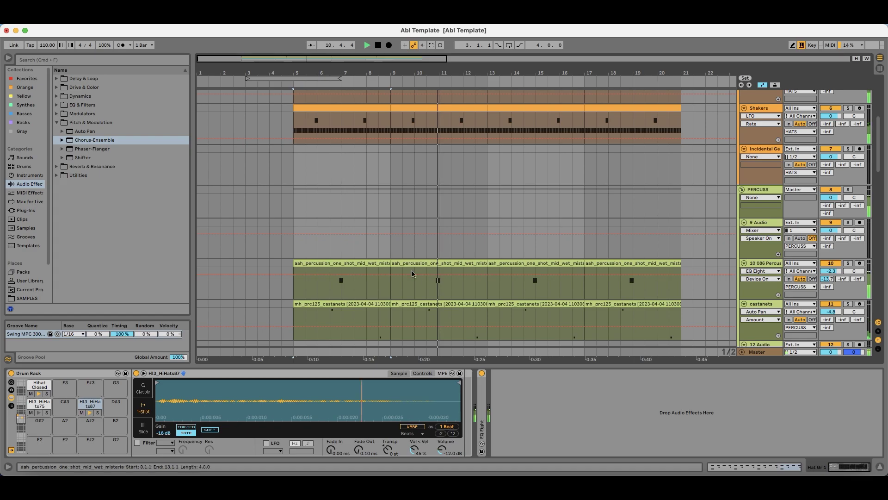
{"action": "scroll", "coordinate": [419, 273], "scroll_direction": "down", "scroll_amount": 12}
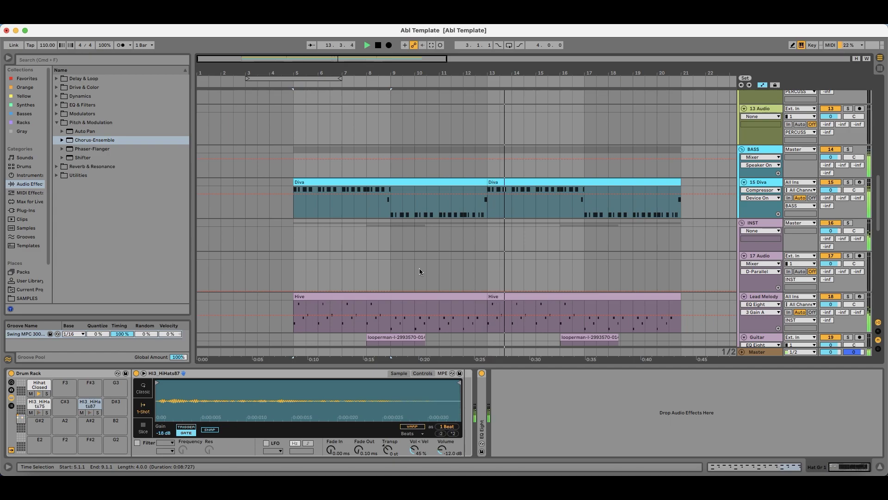
{"action": "scroll", "coordinate": [419, 271], "scroll_direction": "down", "scroll_amount": 3}
{"action": "left_click", "coordinate": [616, 238]}
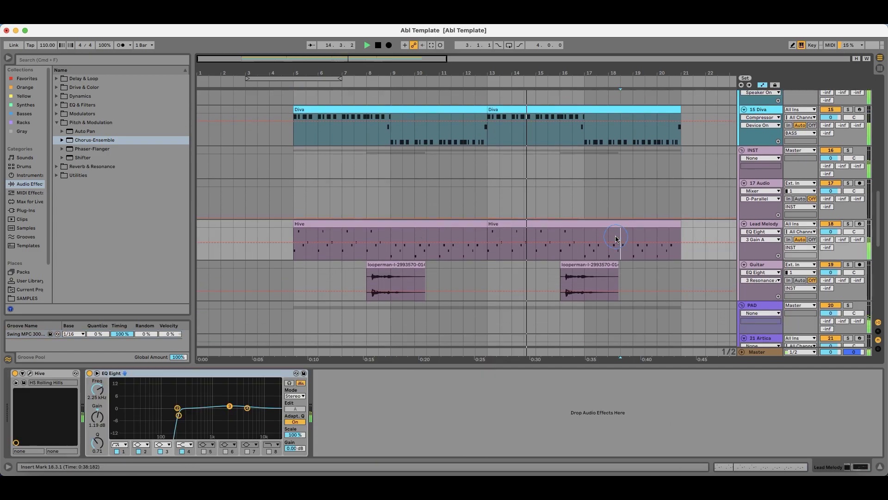
{"action": "left_click_drag", "start_coordinate": [836, 235], "coordinate": [836, 238]}
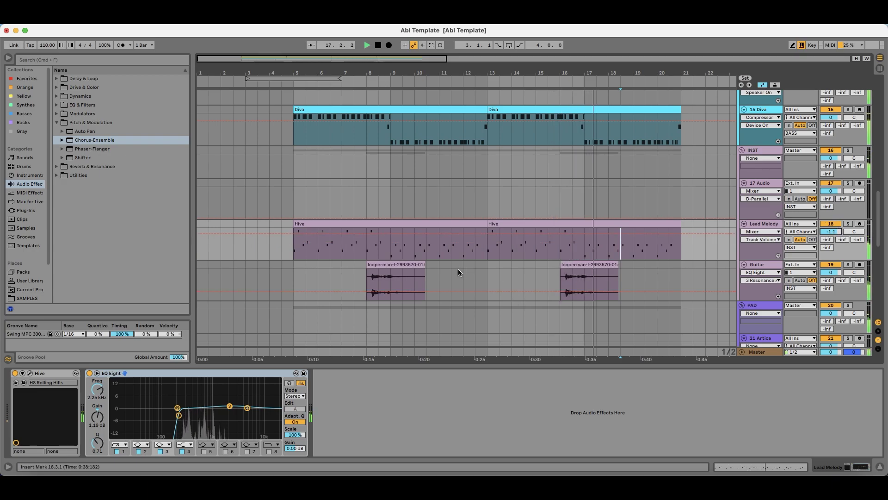
{"action": "scroll", "coordinate": [458, 272], "scroll_direction": "down", "scroll_amount": 10}
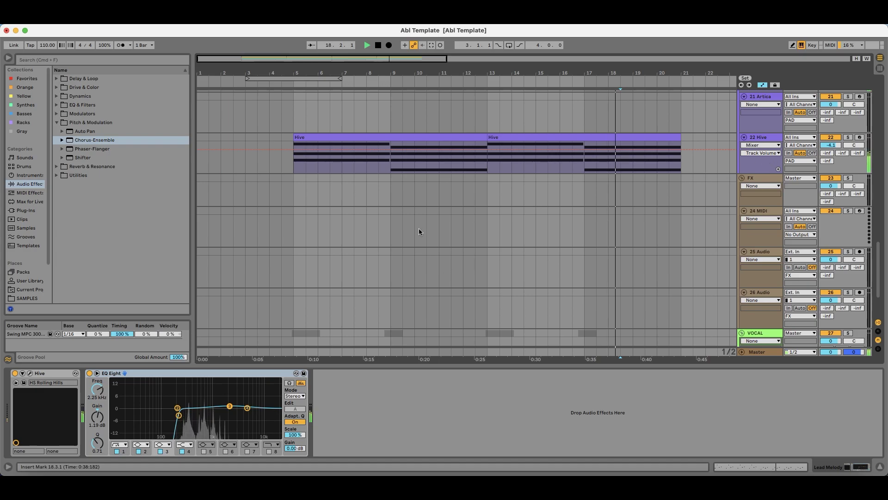
{"action": "scroll", "coordinate": [473, 216], "scroll_direction": "down", "scroll_amount": 2}
{"action": "scroll", "coordinate": [401, 242], "scroll_direction": "up", "scroll_amount": 15}
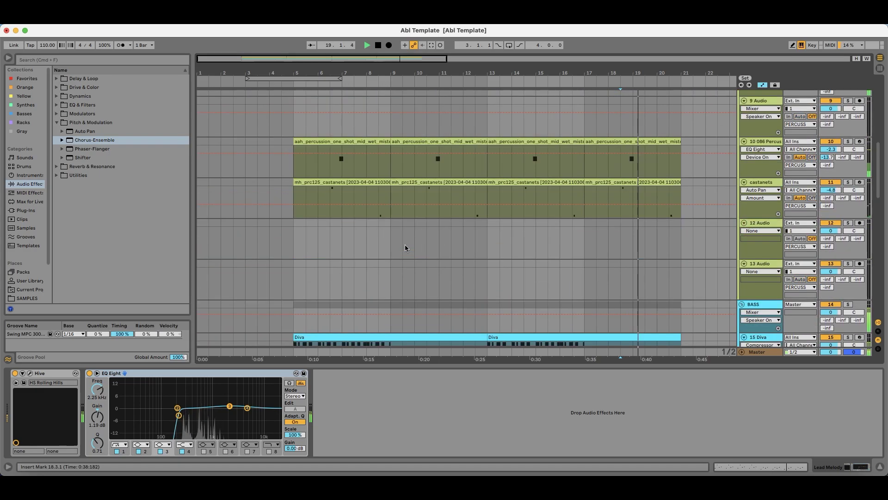
{"action": "scroll", "coordinate": [405, 244], "scroll_direction": "up", "scroll_amount": 5}
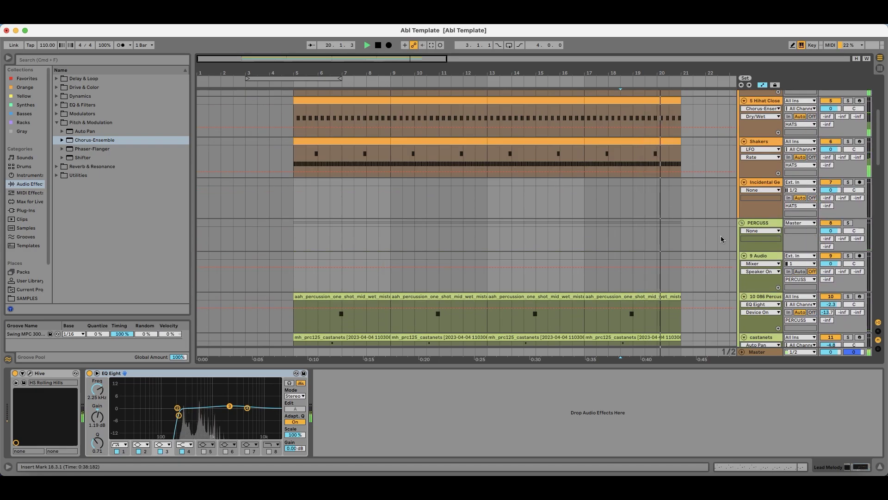